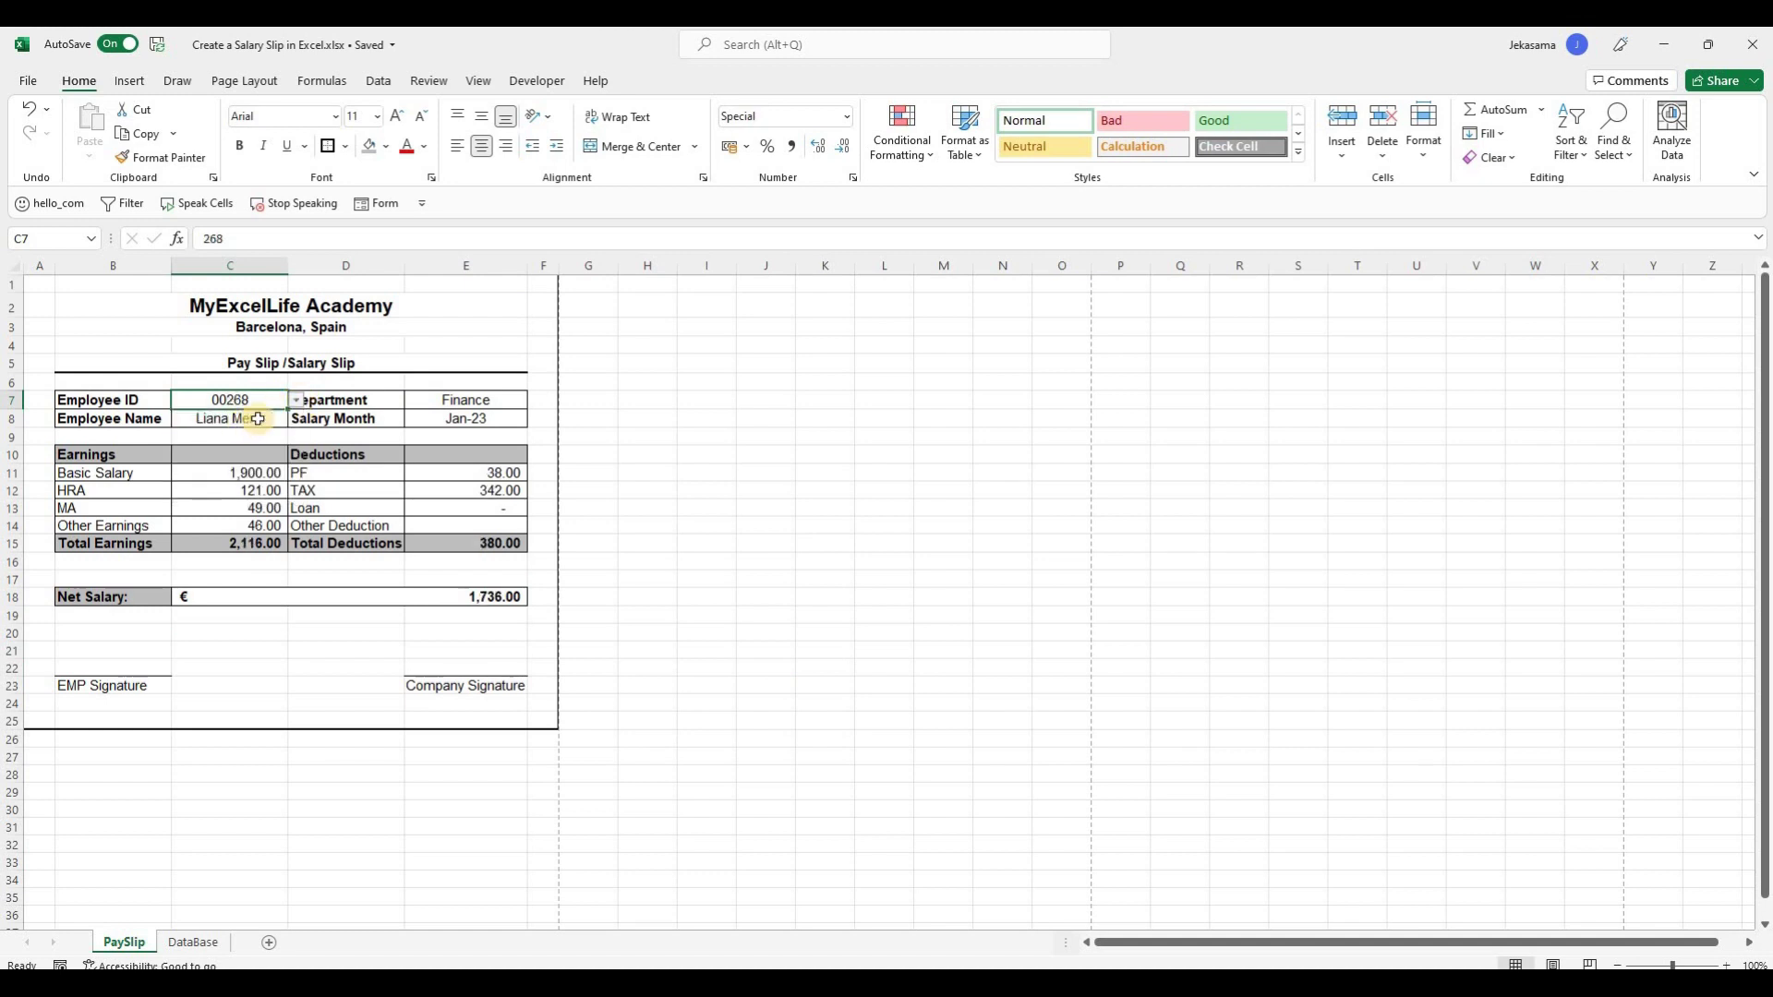
# Switch the pay slip to employee IDs 00268 and 00415 from the C7 dropdown.
pyautogui.click(296, 401)
pyautogui.click(245, 428)
pyautogui.click(296, 401)
pyautogui.click(249, 441)
# Pick employees 00394 and finally 00616, then show the slip in print preview.
pyautogui.click(296, 401)
pyautogui.click(246, 475)
pyautogui.click(296, 400)
pyautogui.click(267, 437)
pyautogui.click(297, 401)
pyautogui.click(267, 443)
pyautogui.click(297, 401)
pyautogui.click(269, 467)
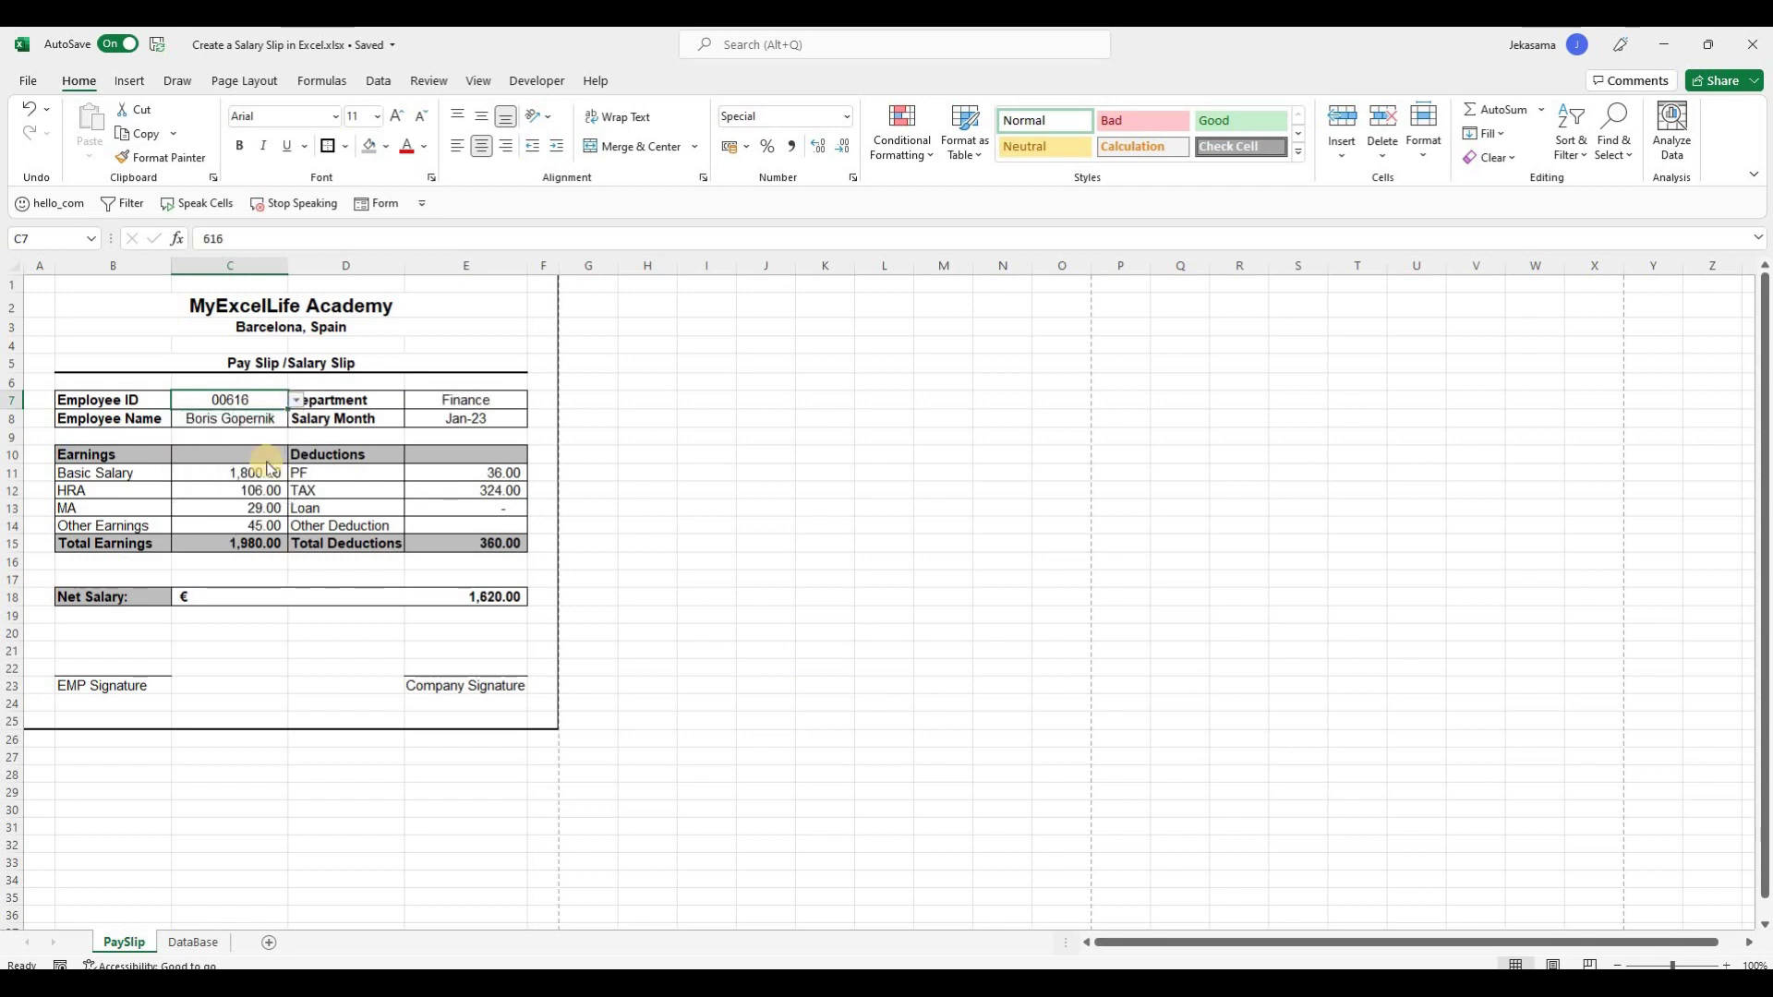
pyautogui.click(741, 471)
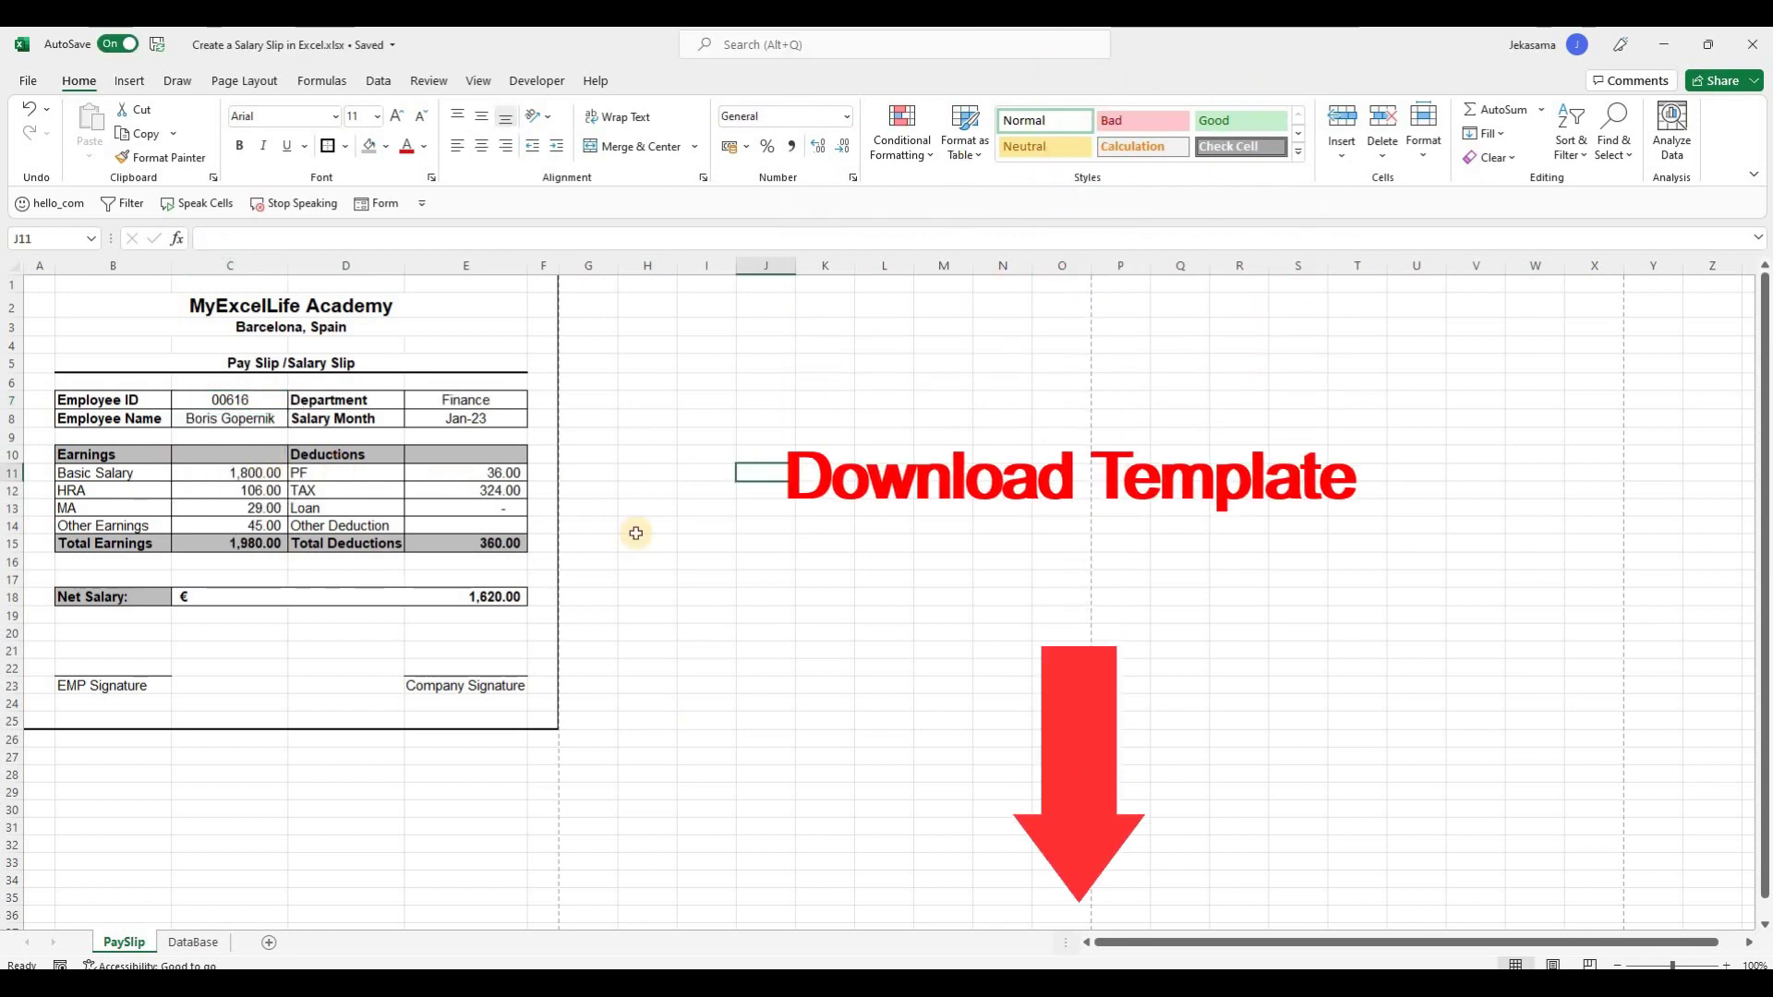
pyautogui.hotkey('ctrl', 'p')
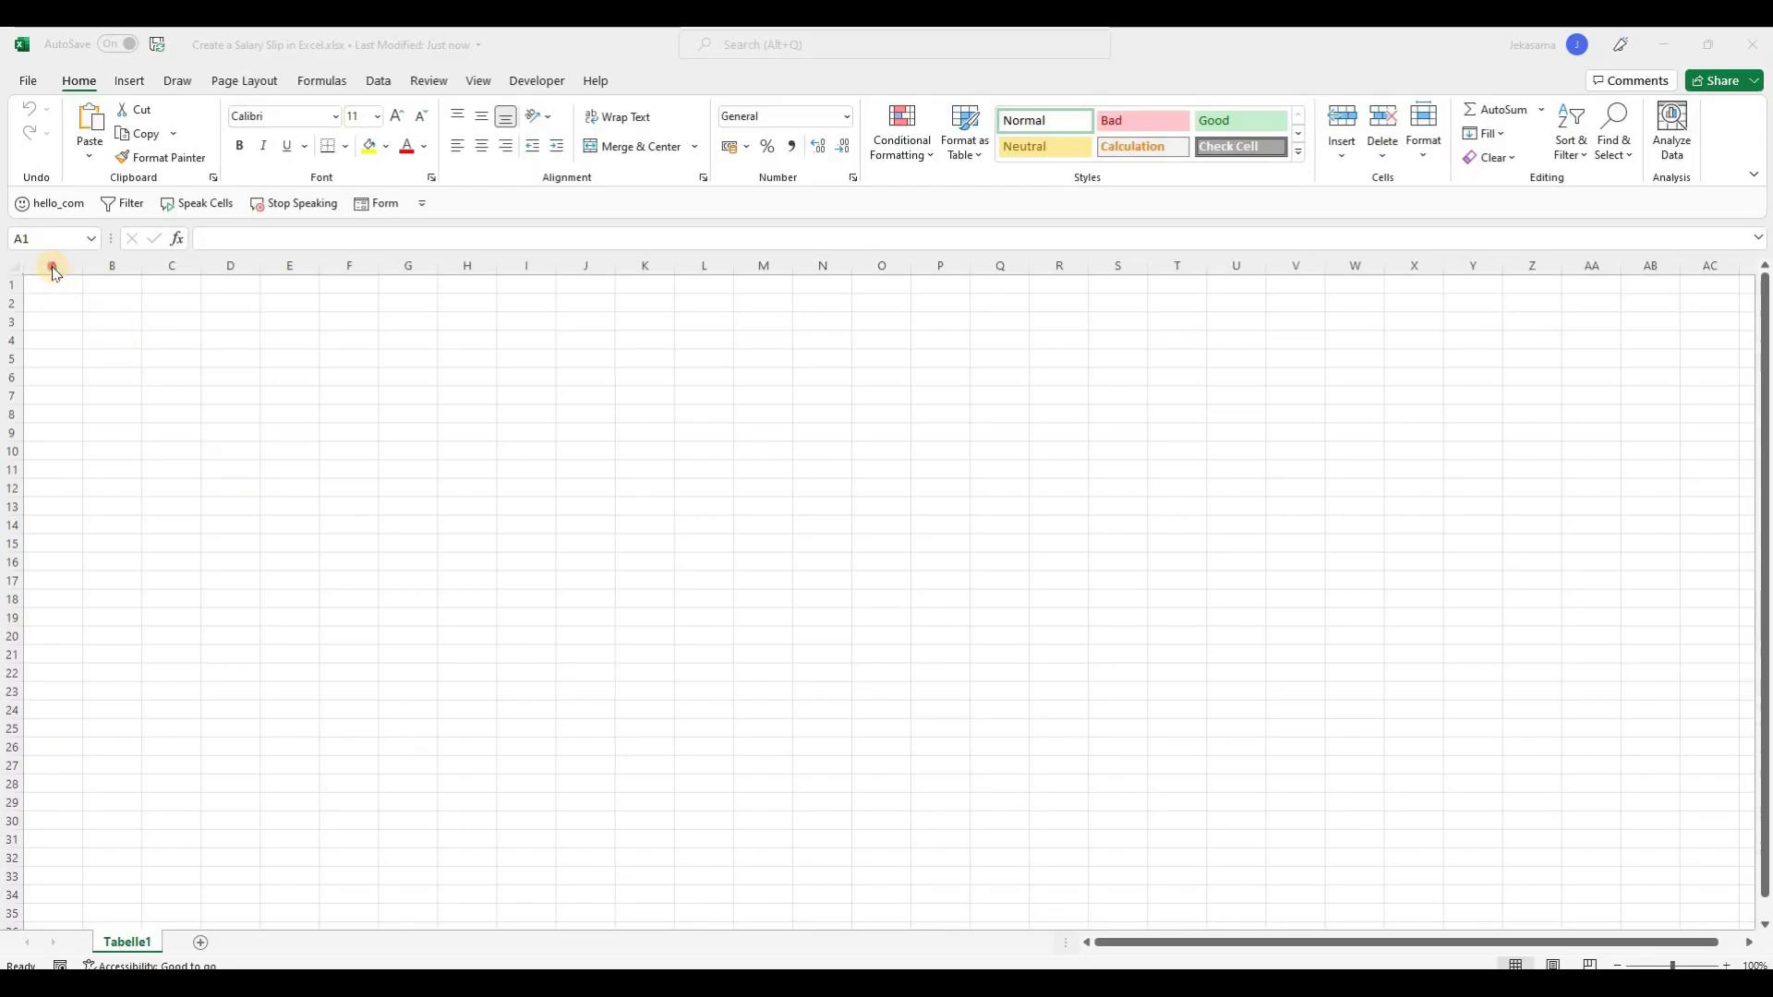
# Set columns A and F to a column width of 4.
pyautogui.click(52, 265)
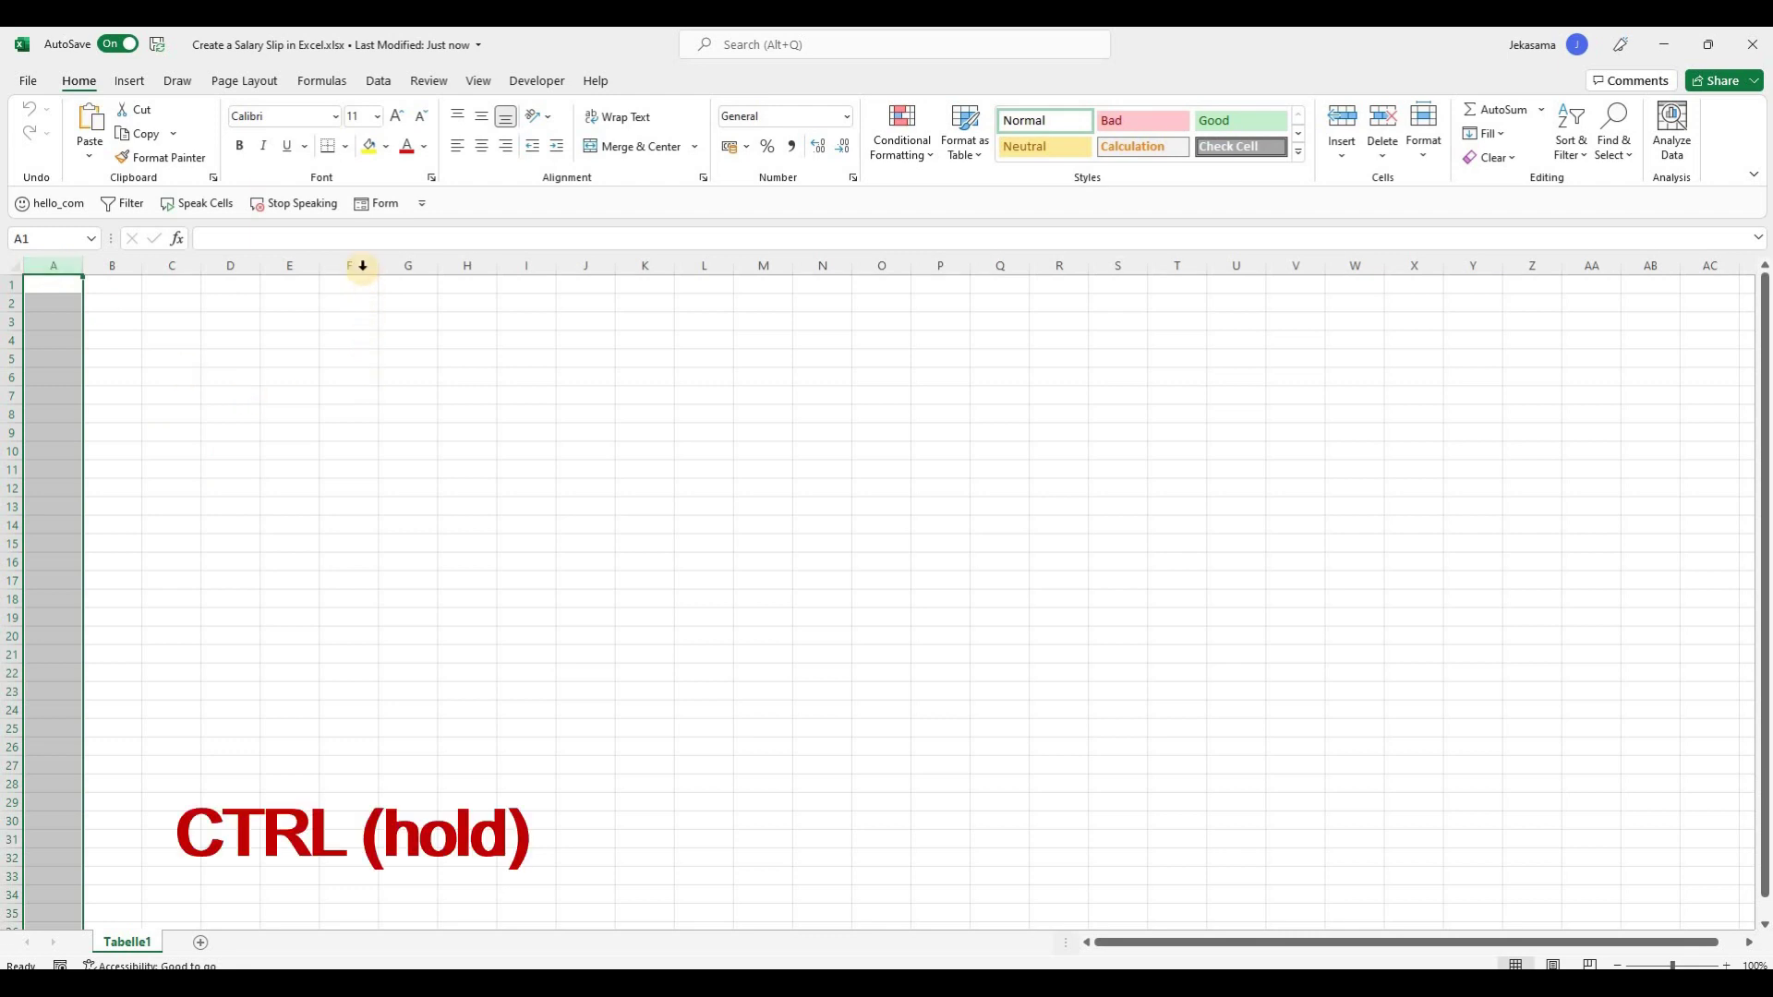
pyautogui.keyDown('ctrl'); pyautogui.click(363, 265); pyautogui.keyUp('ctrl')
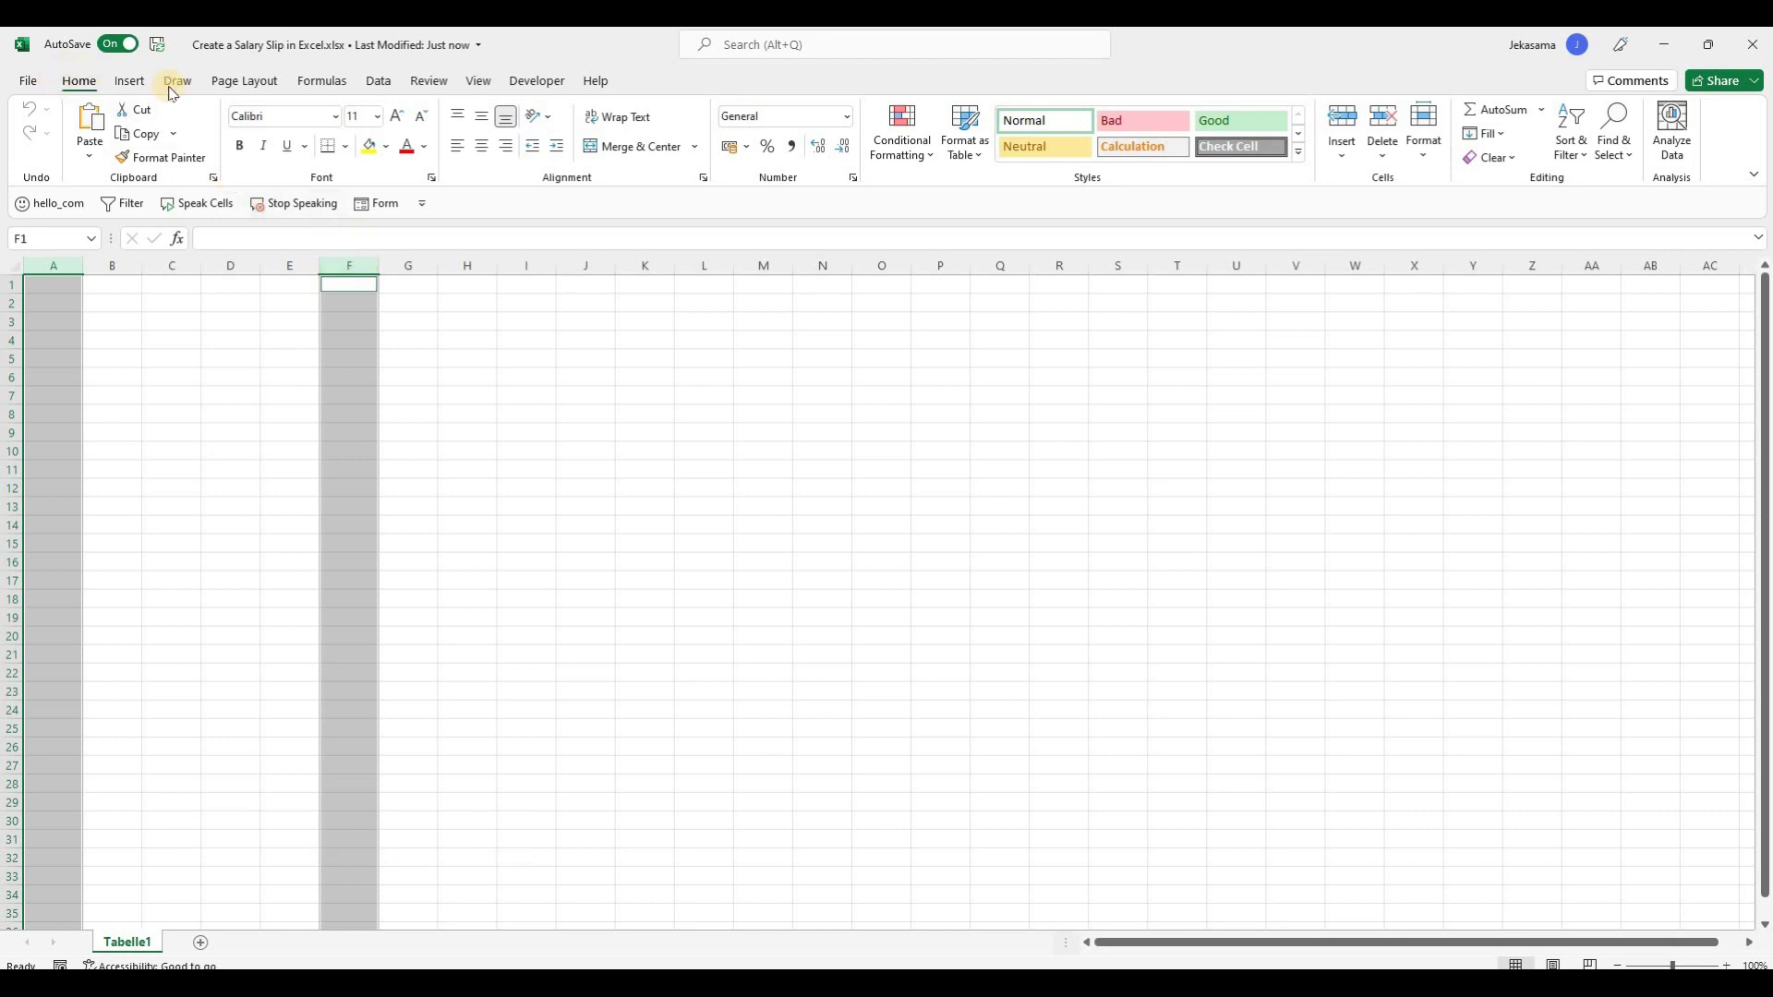
pyautogui.click(1421, 159)
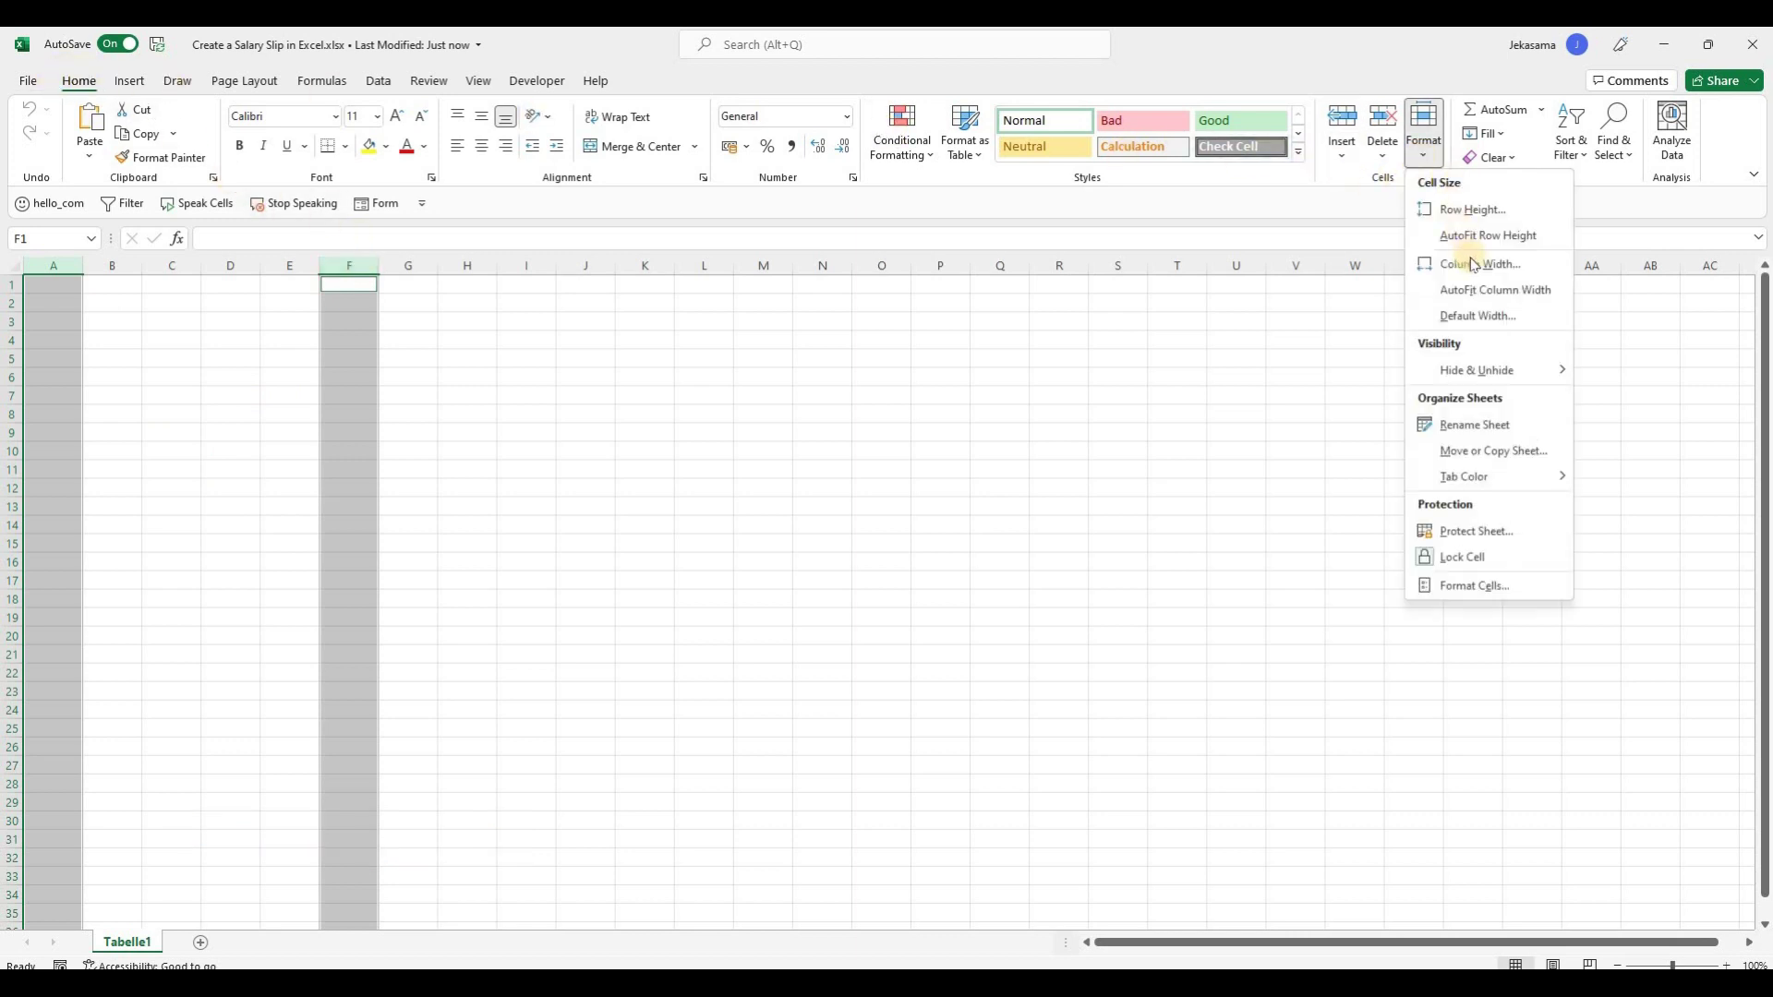
pyautogui.click(1474, 266)
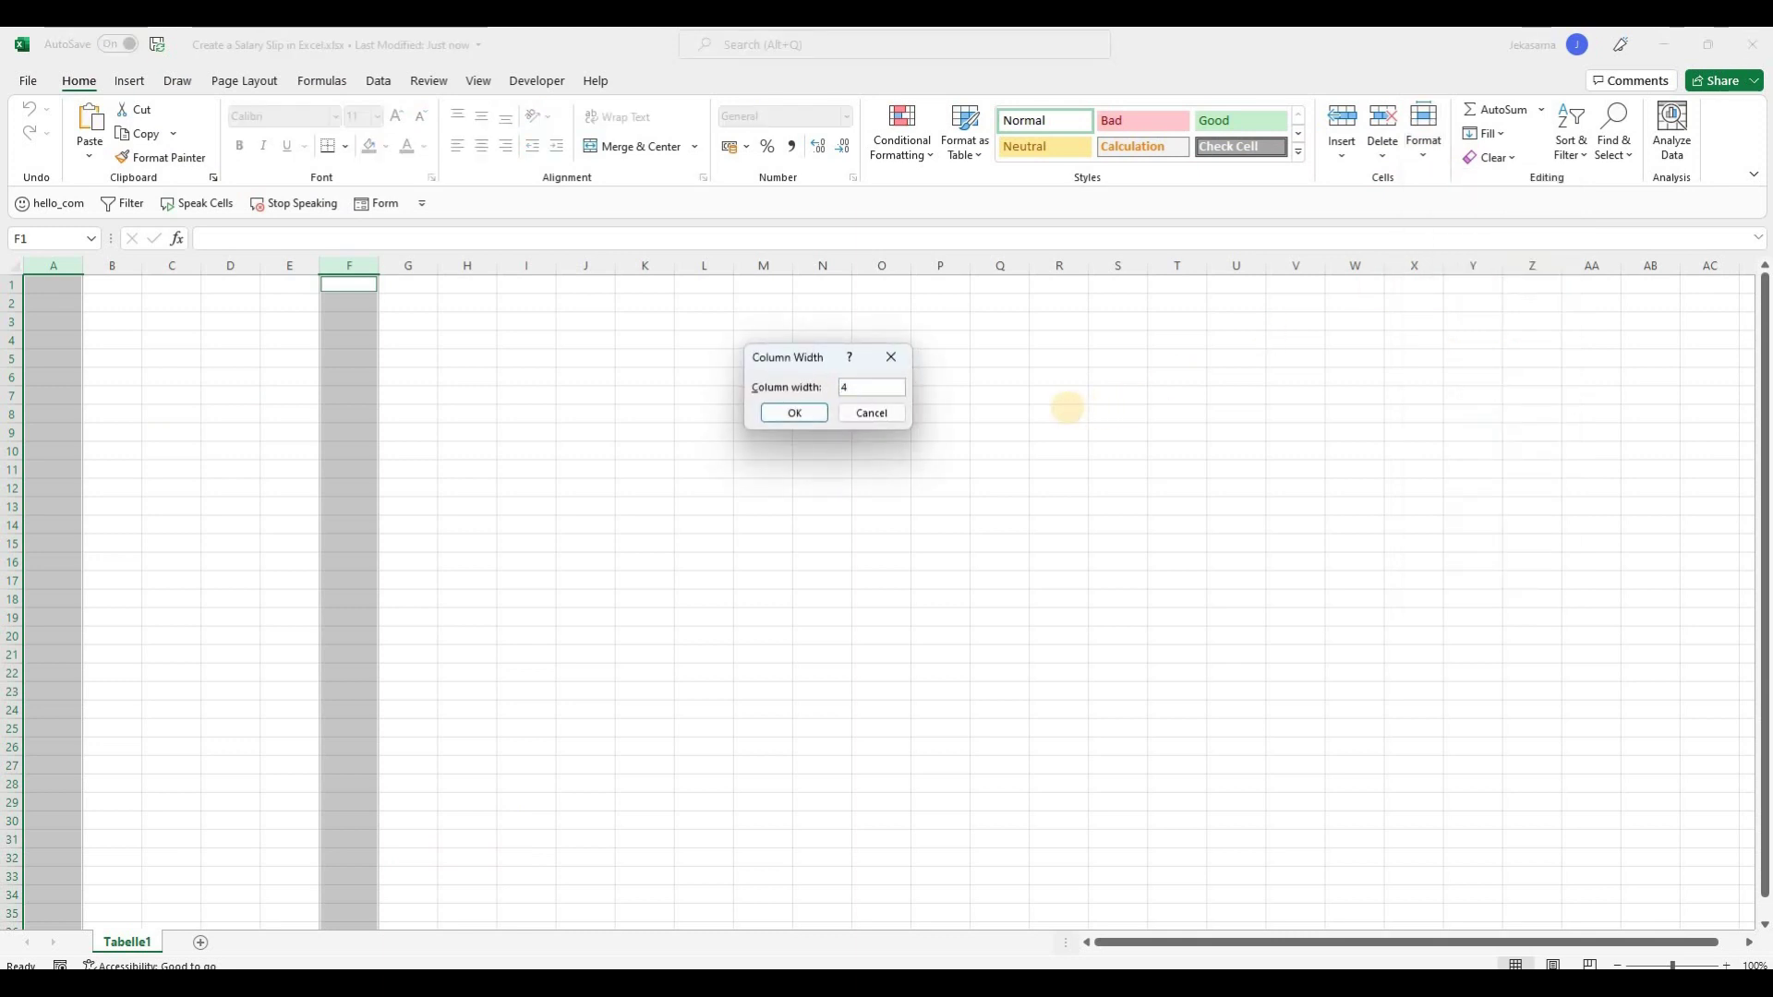
pyautogui.write('4.1')
pyautogui.click(778, 414)
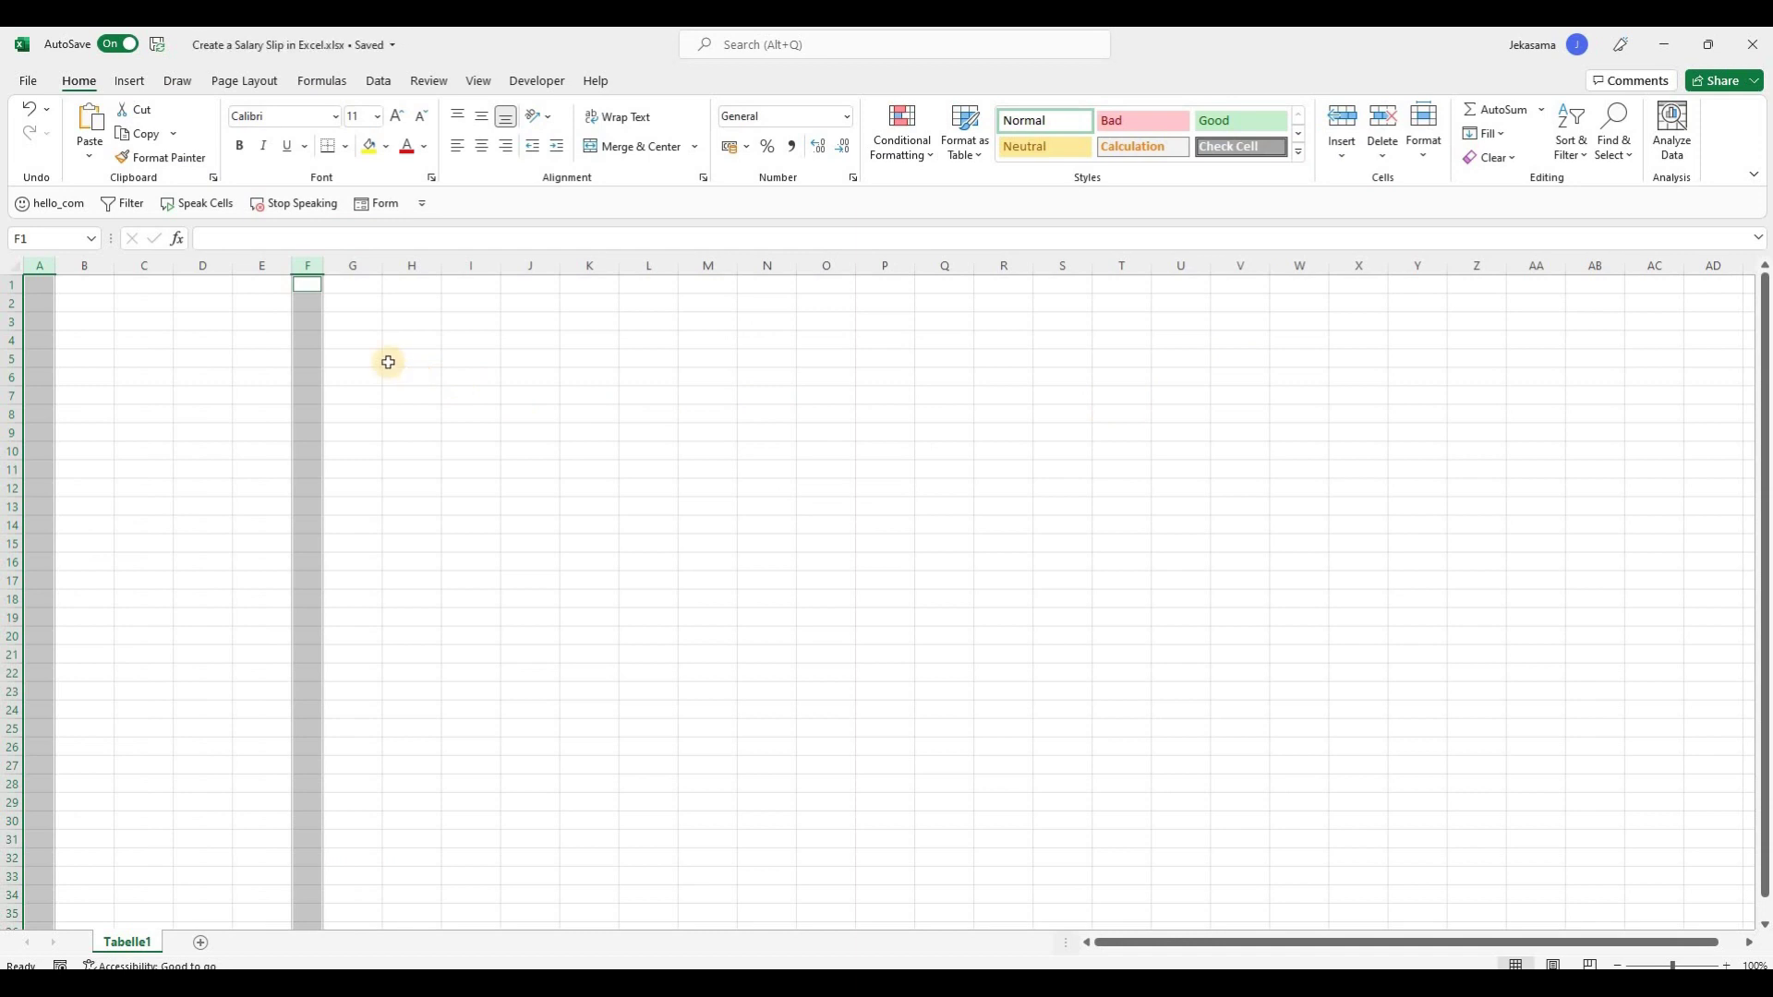
pyautogui.click(387, 362)
# Set columns B through E to a column width of 17, correcting the rejected value.
pyautogui.click(92, 264)
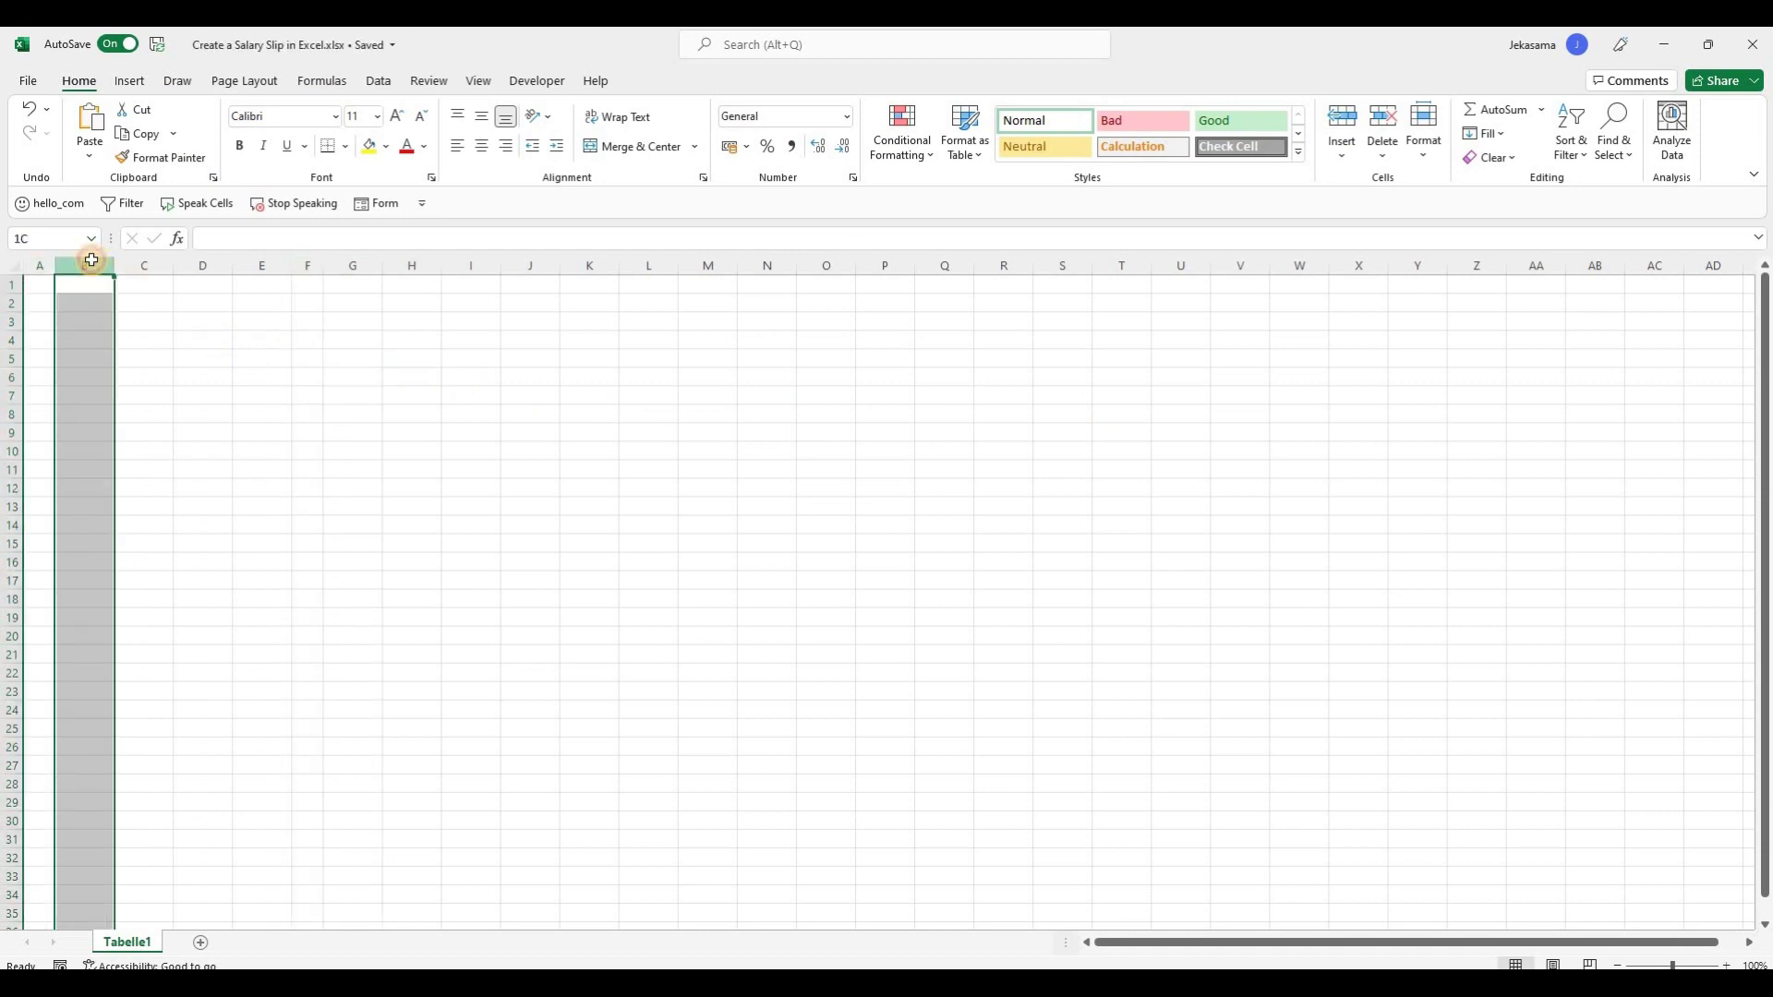
pyautogui.moveTo(91, 260); pyautogui.dragTo(261, 258)
pyautogui.click(1424, 150)
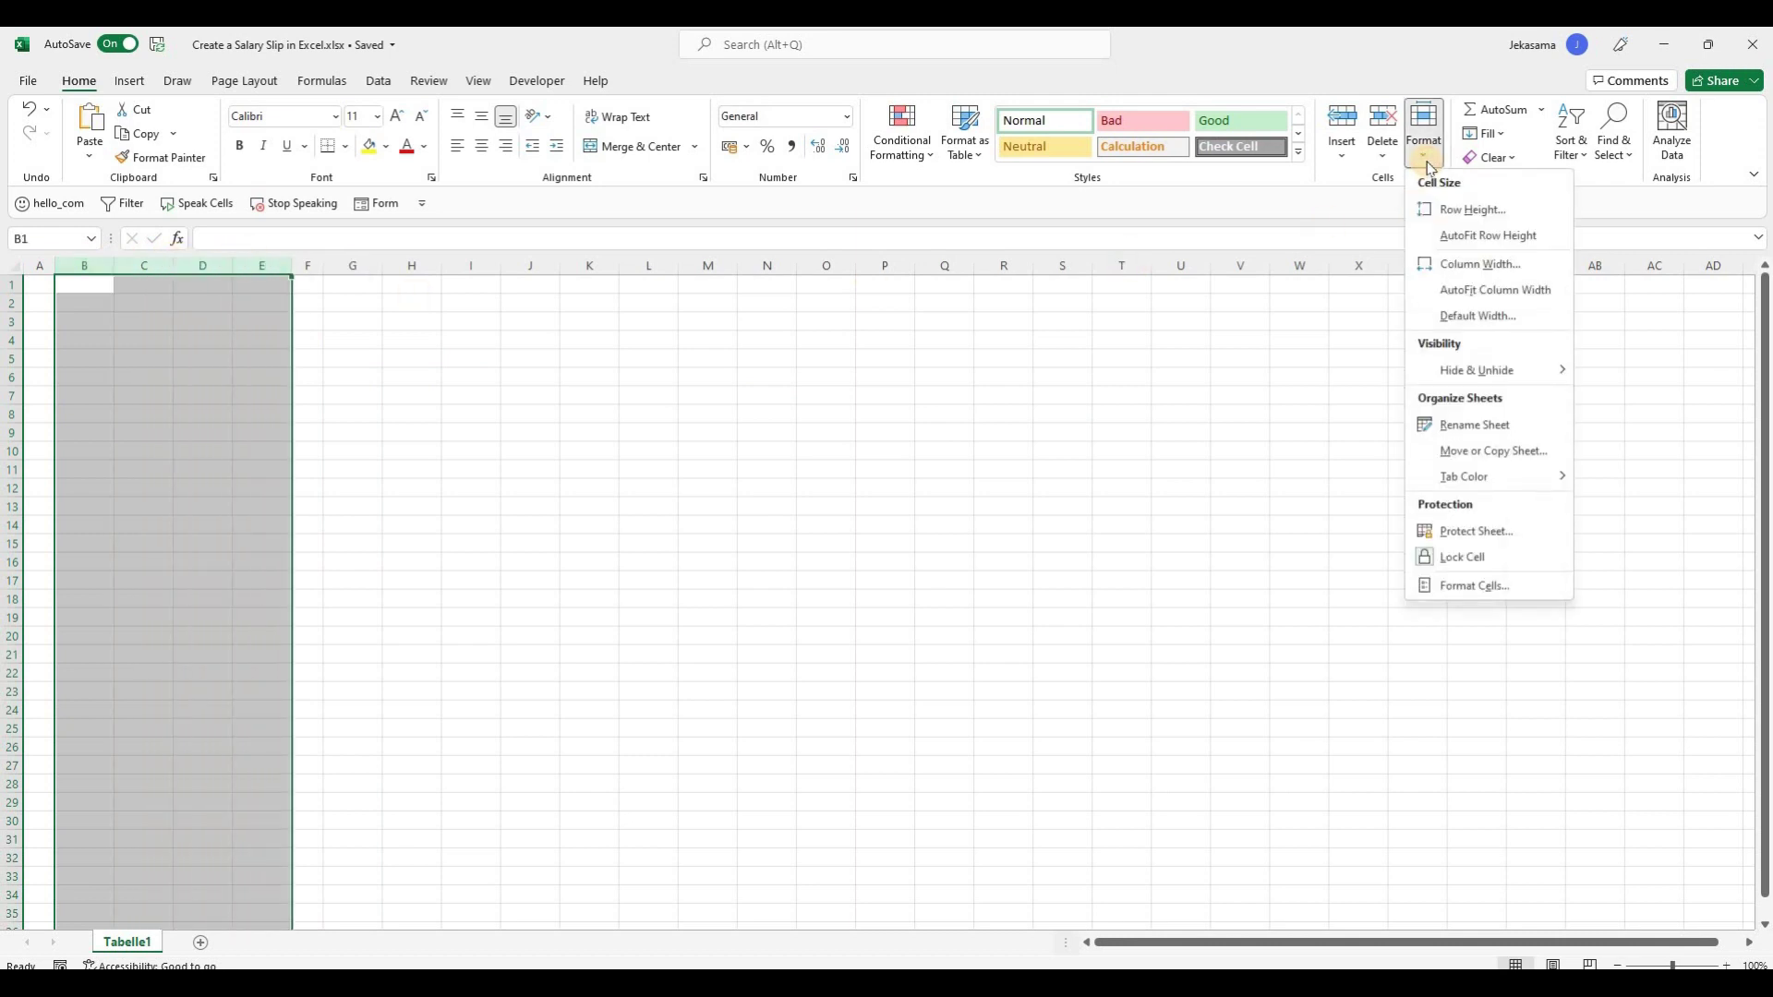
pyautogui.click(1467, 265)
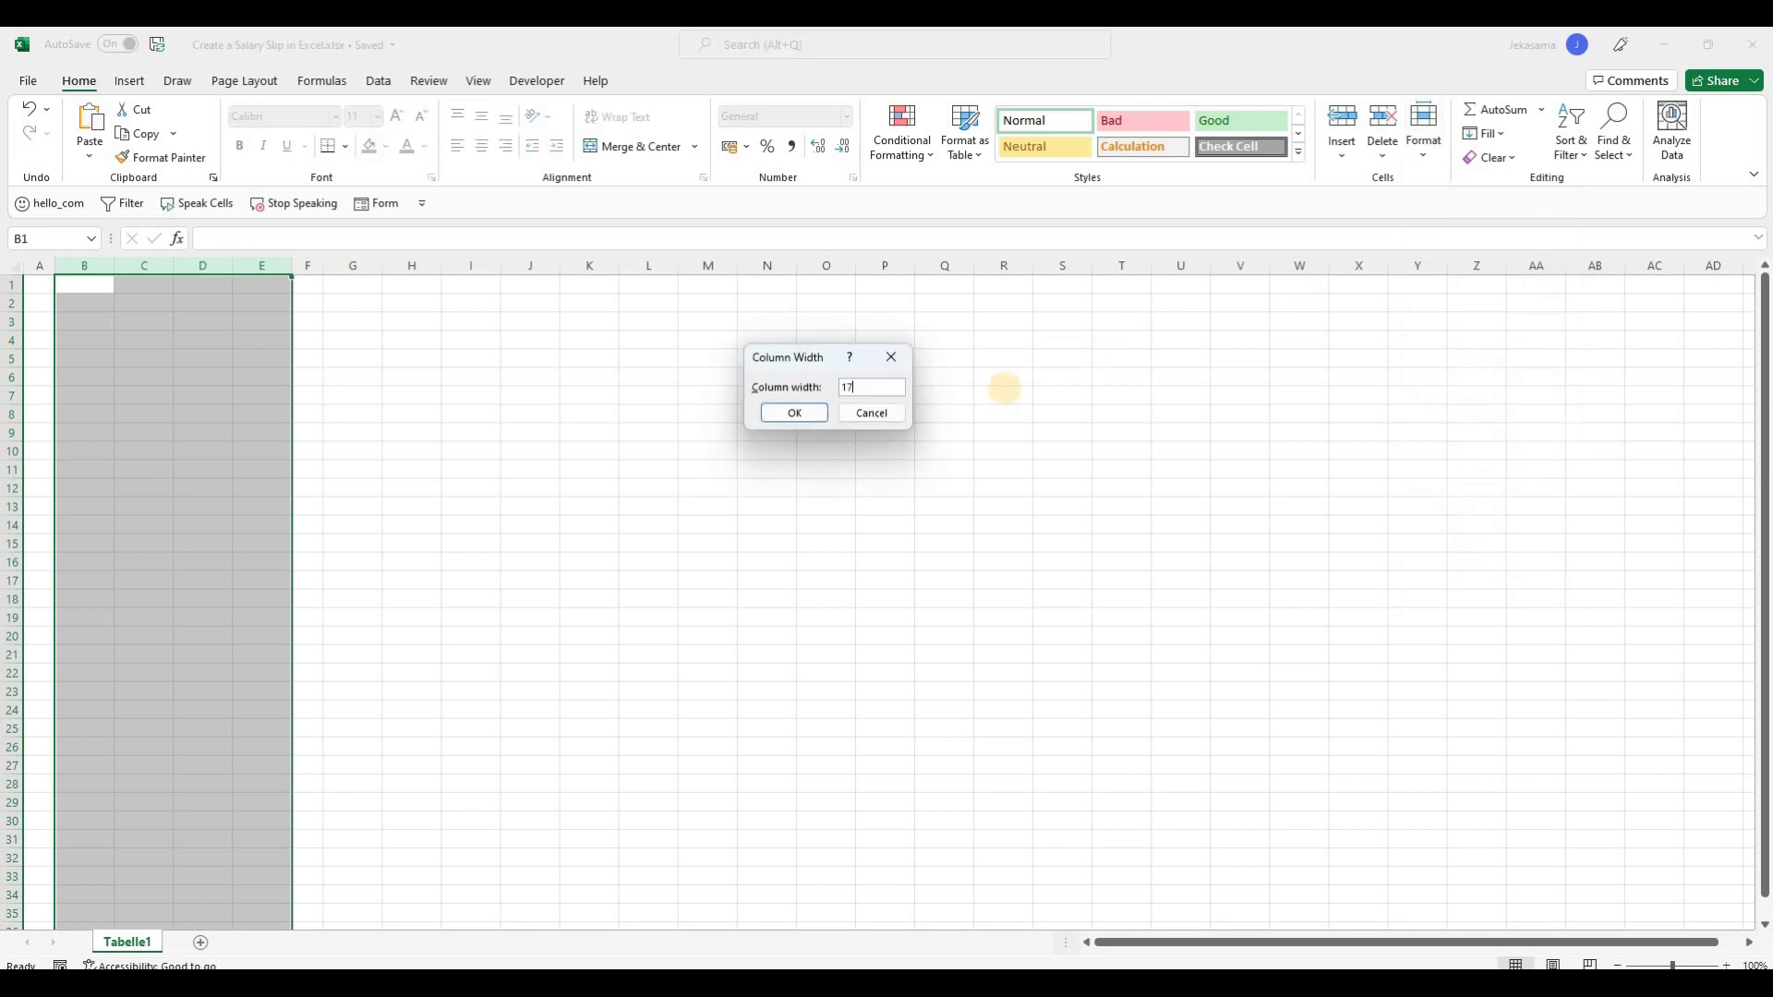
pyautogui.press('Return')
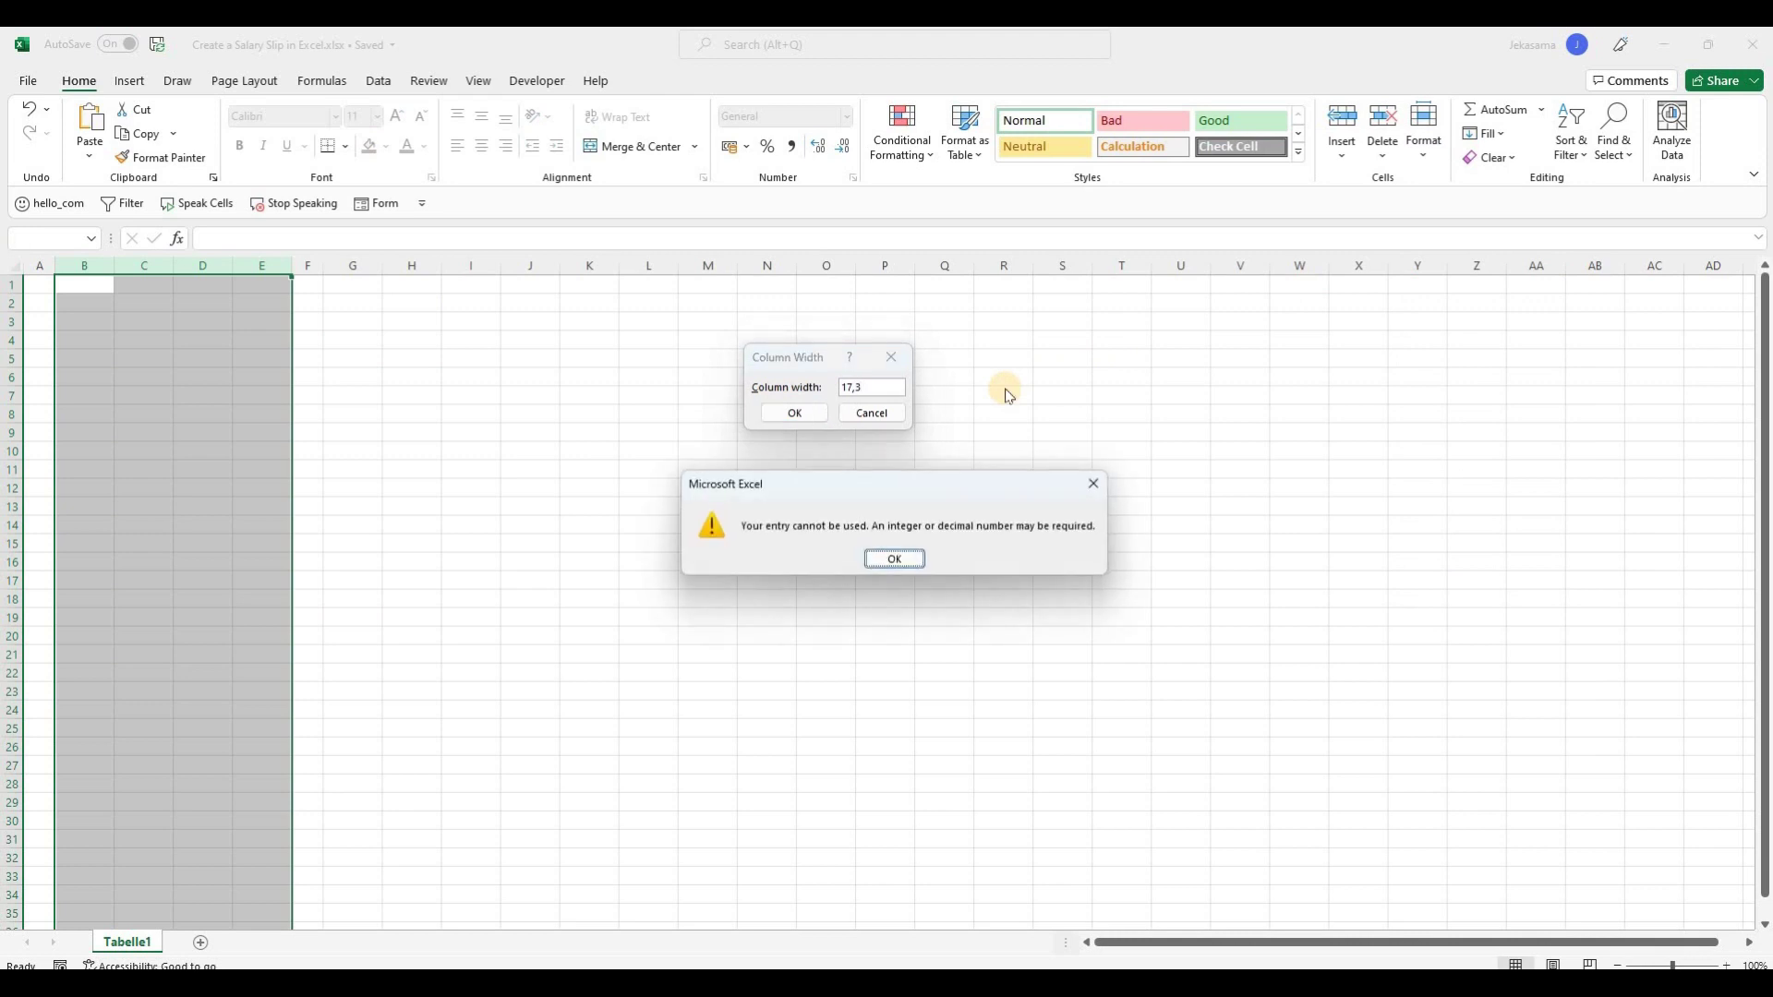
pyautogui.click(894, 557)
pyautogui.click(867, 386)
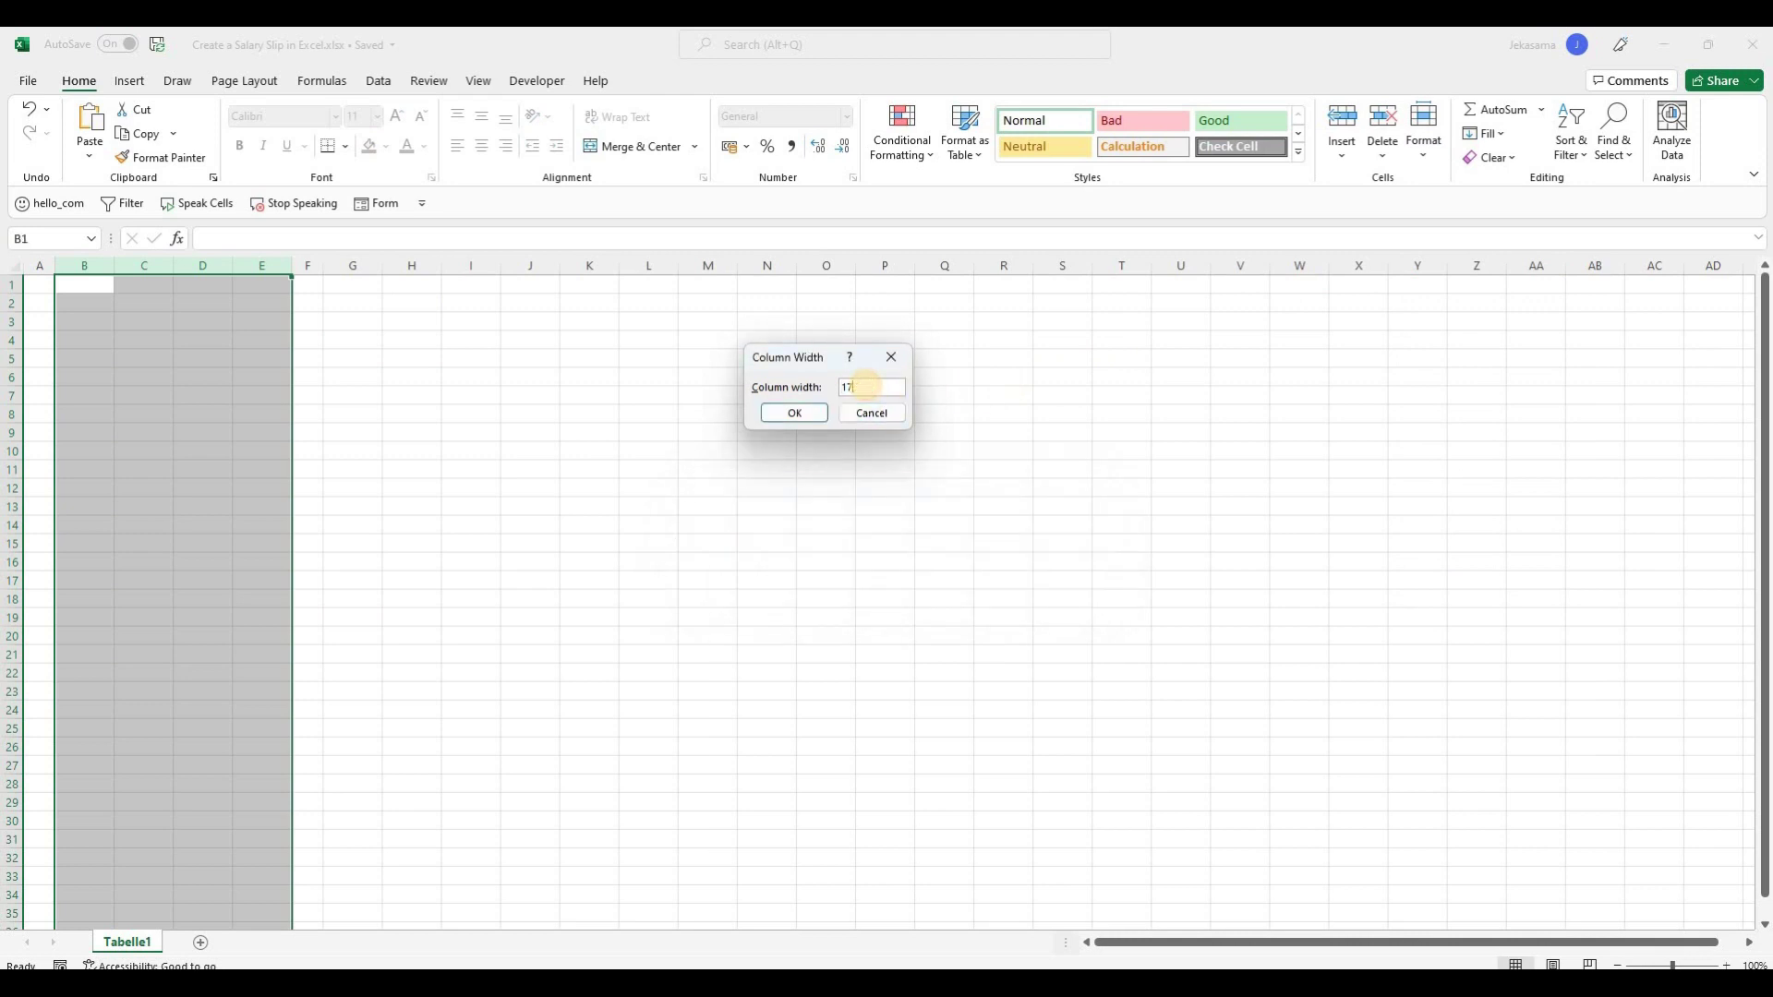
pyautogui.press('Return')
pyautogui.click(752, 398)
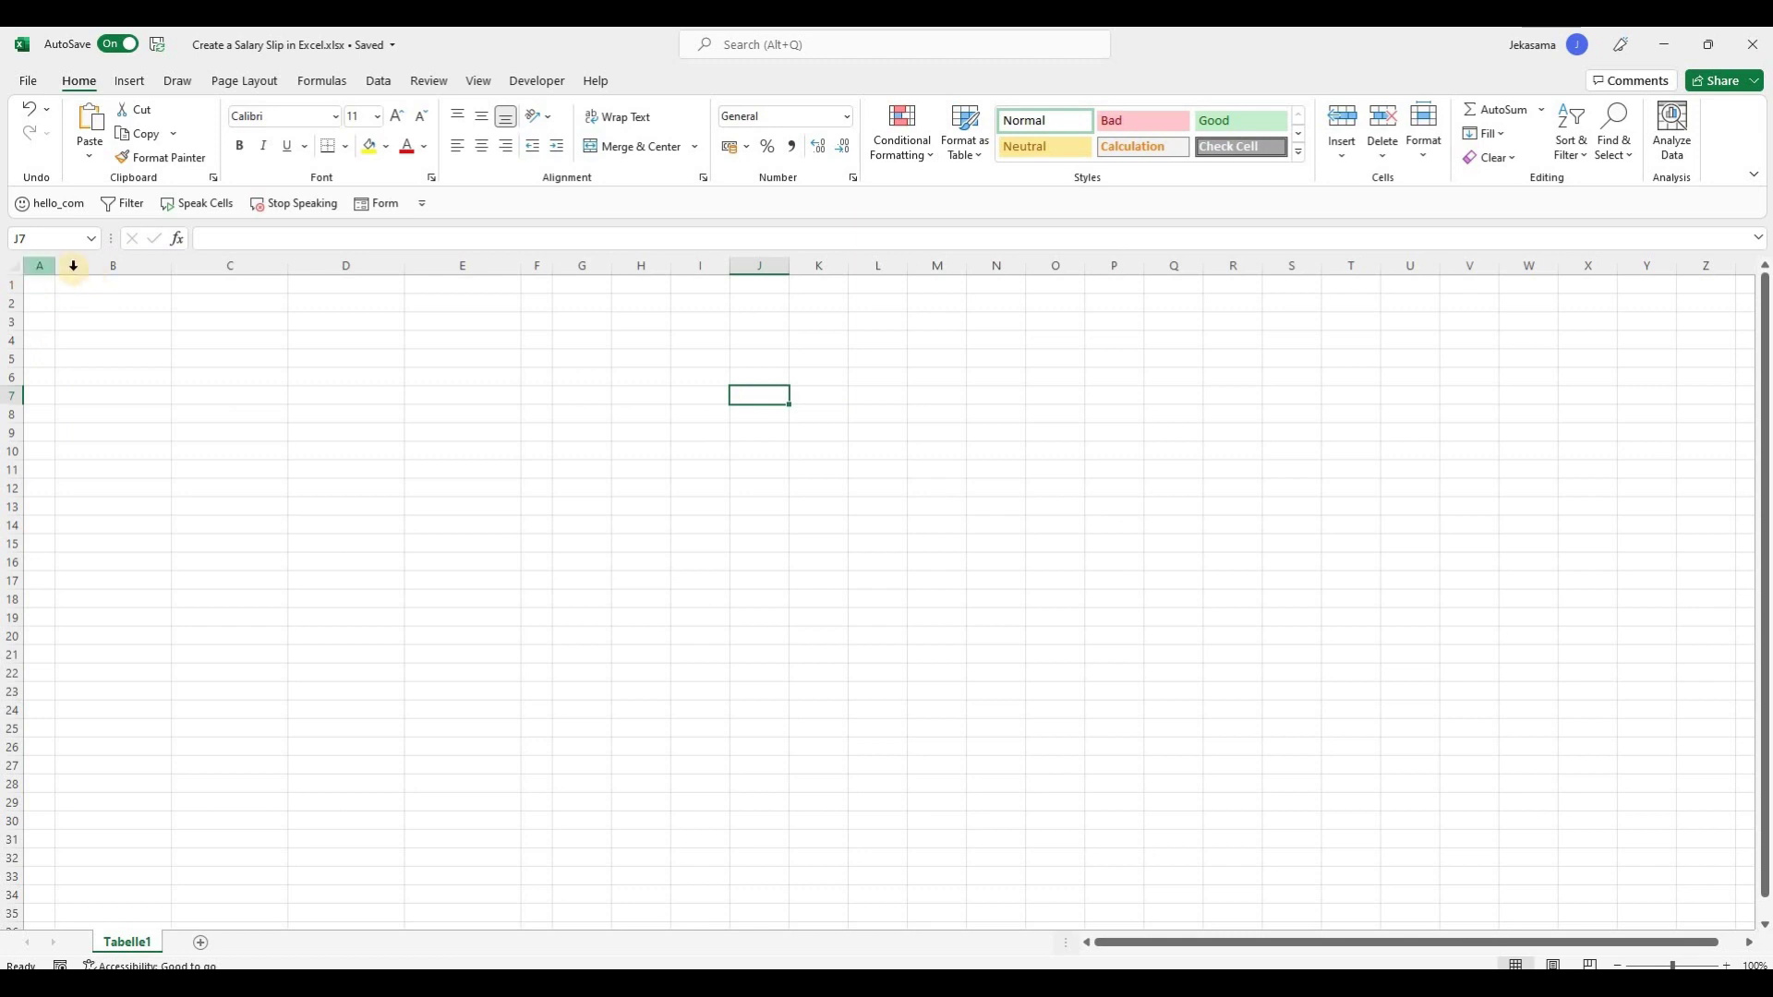
# Apply the Arial font to every cell of the worksheet.
pyautogui.click(11, 267)
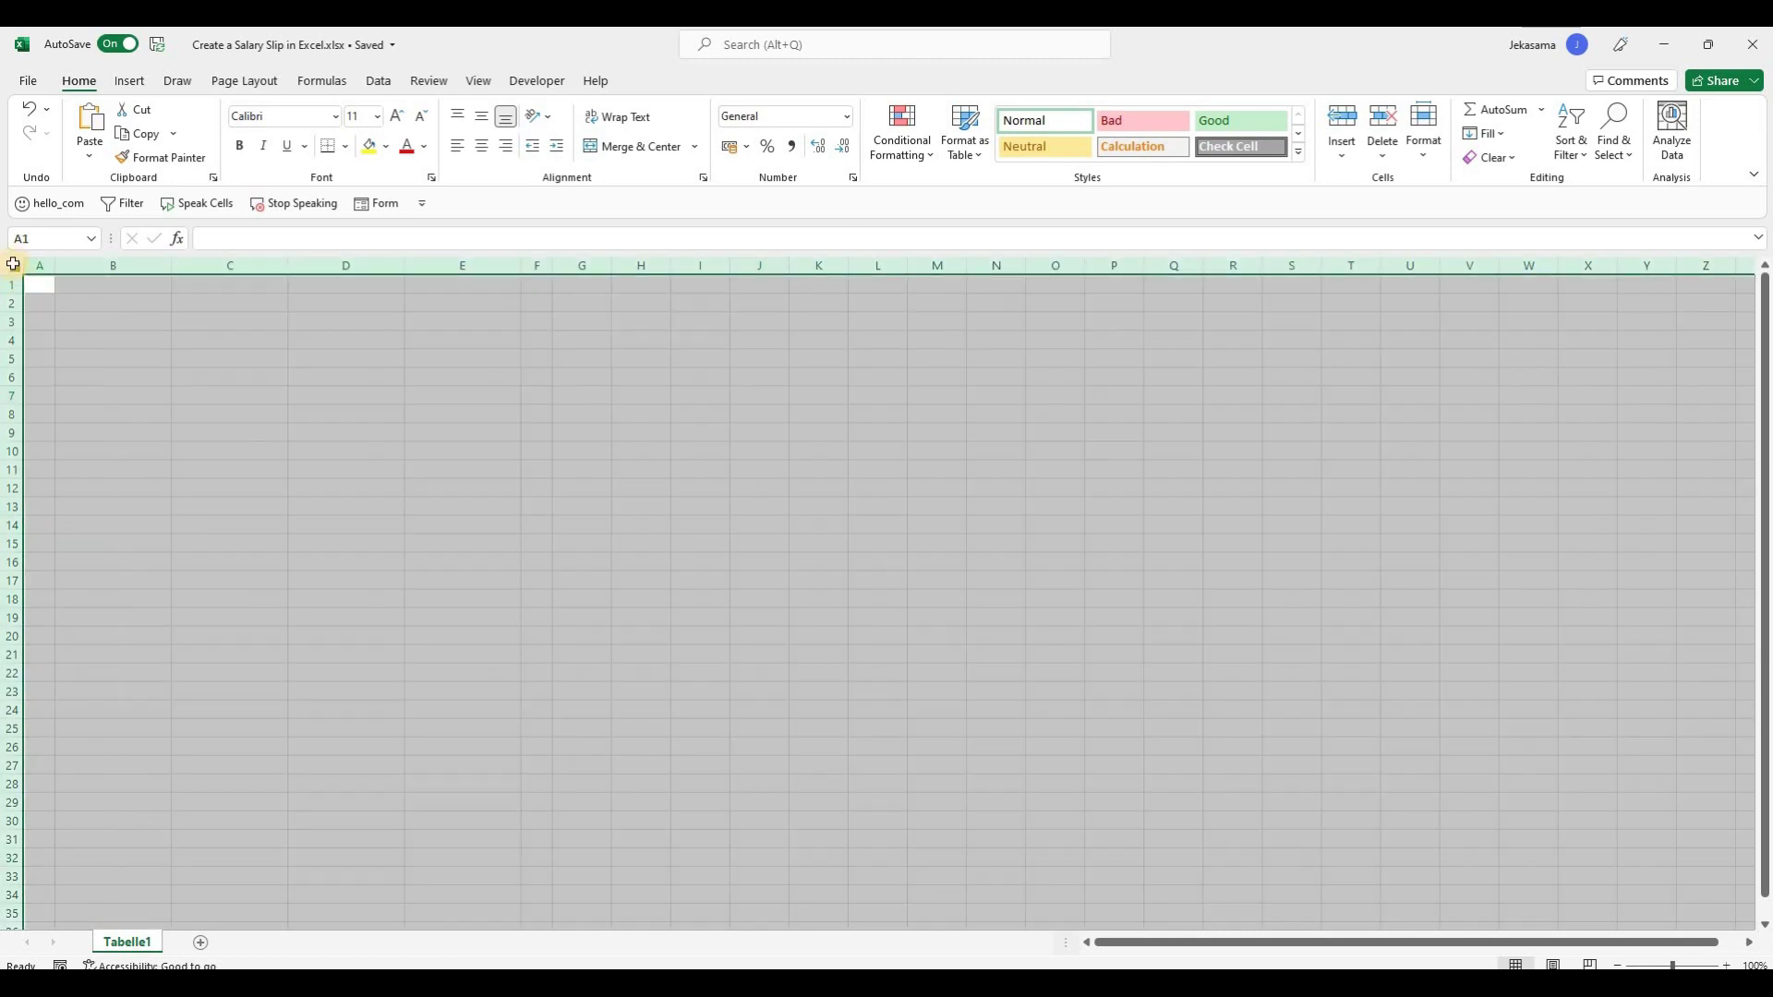
pyautogui.click(335, 117)
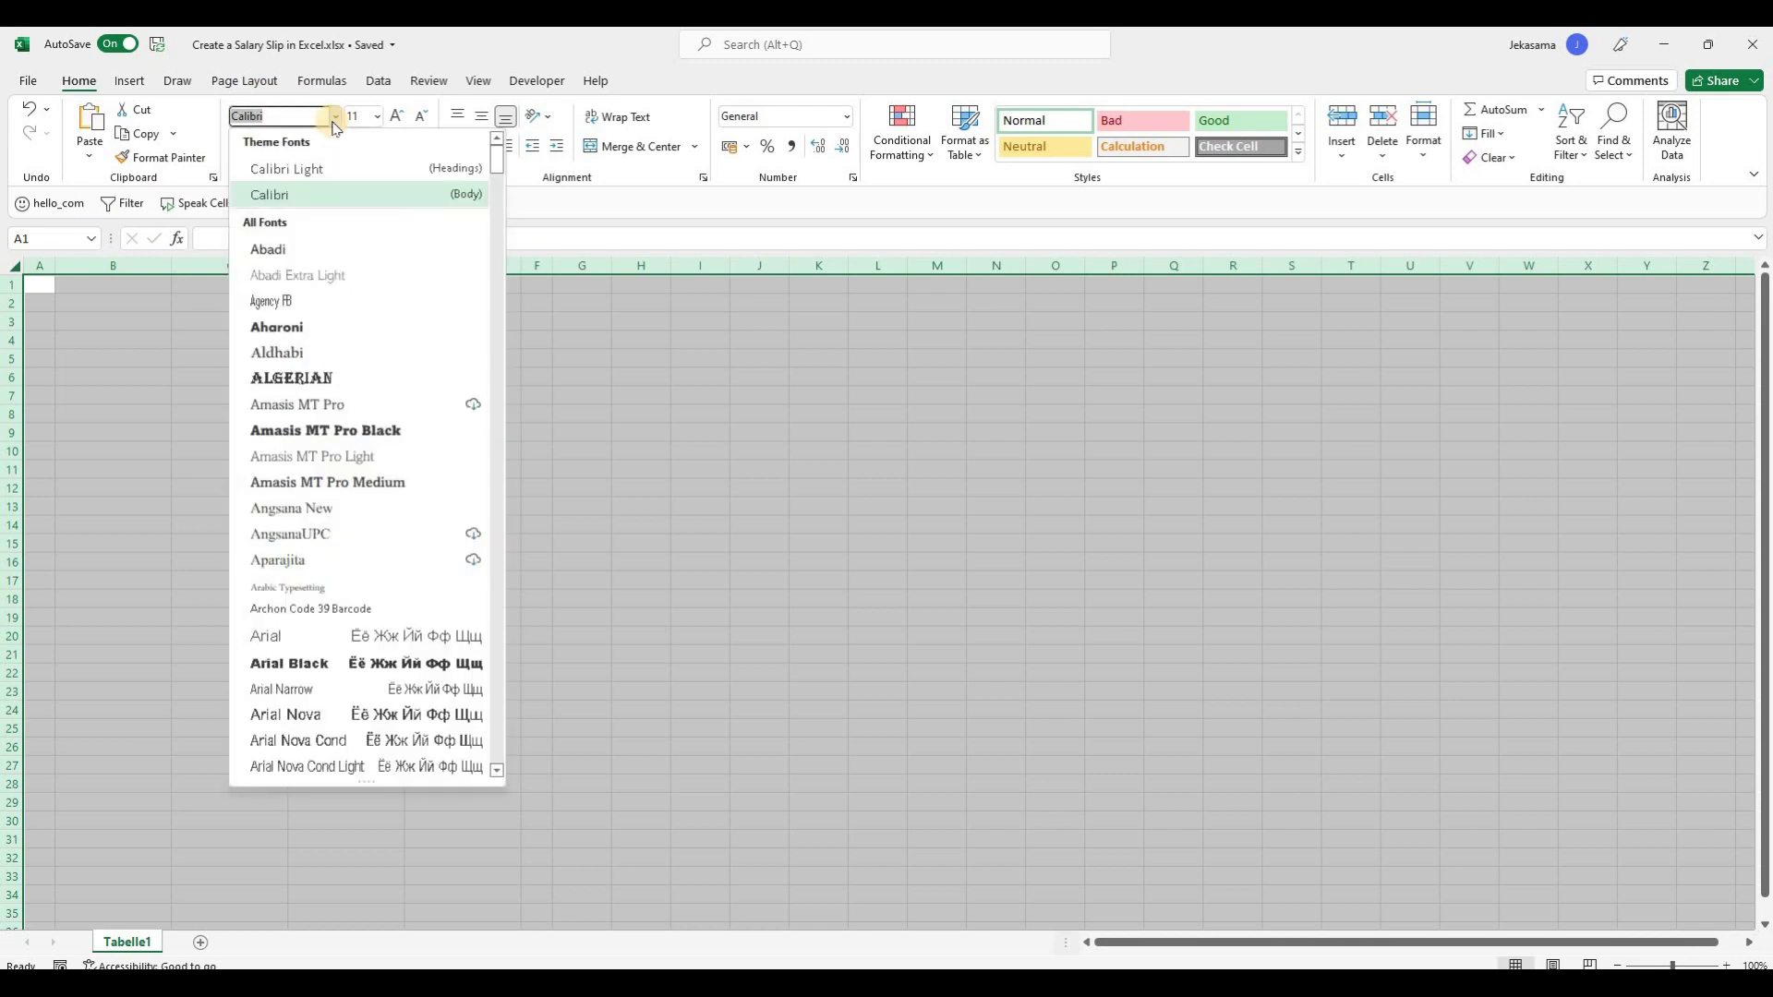
pyautogui.click(305, 635)
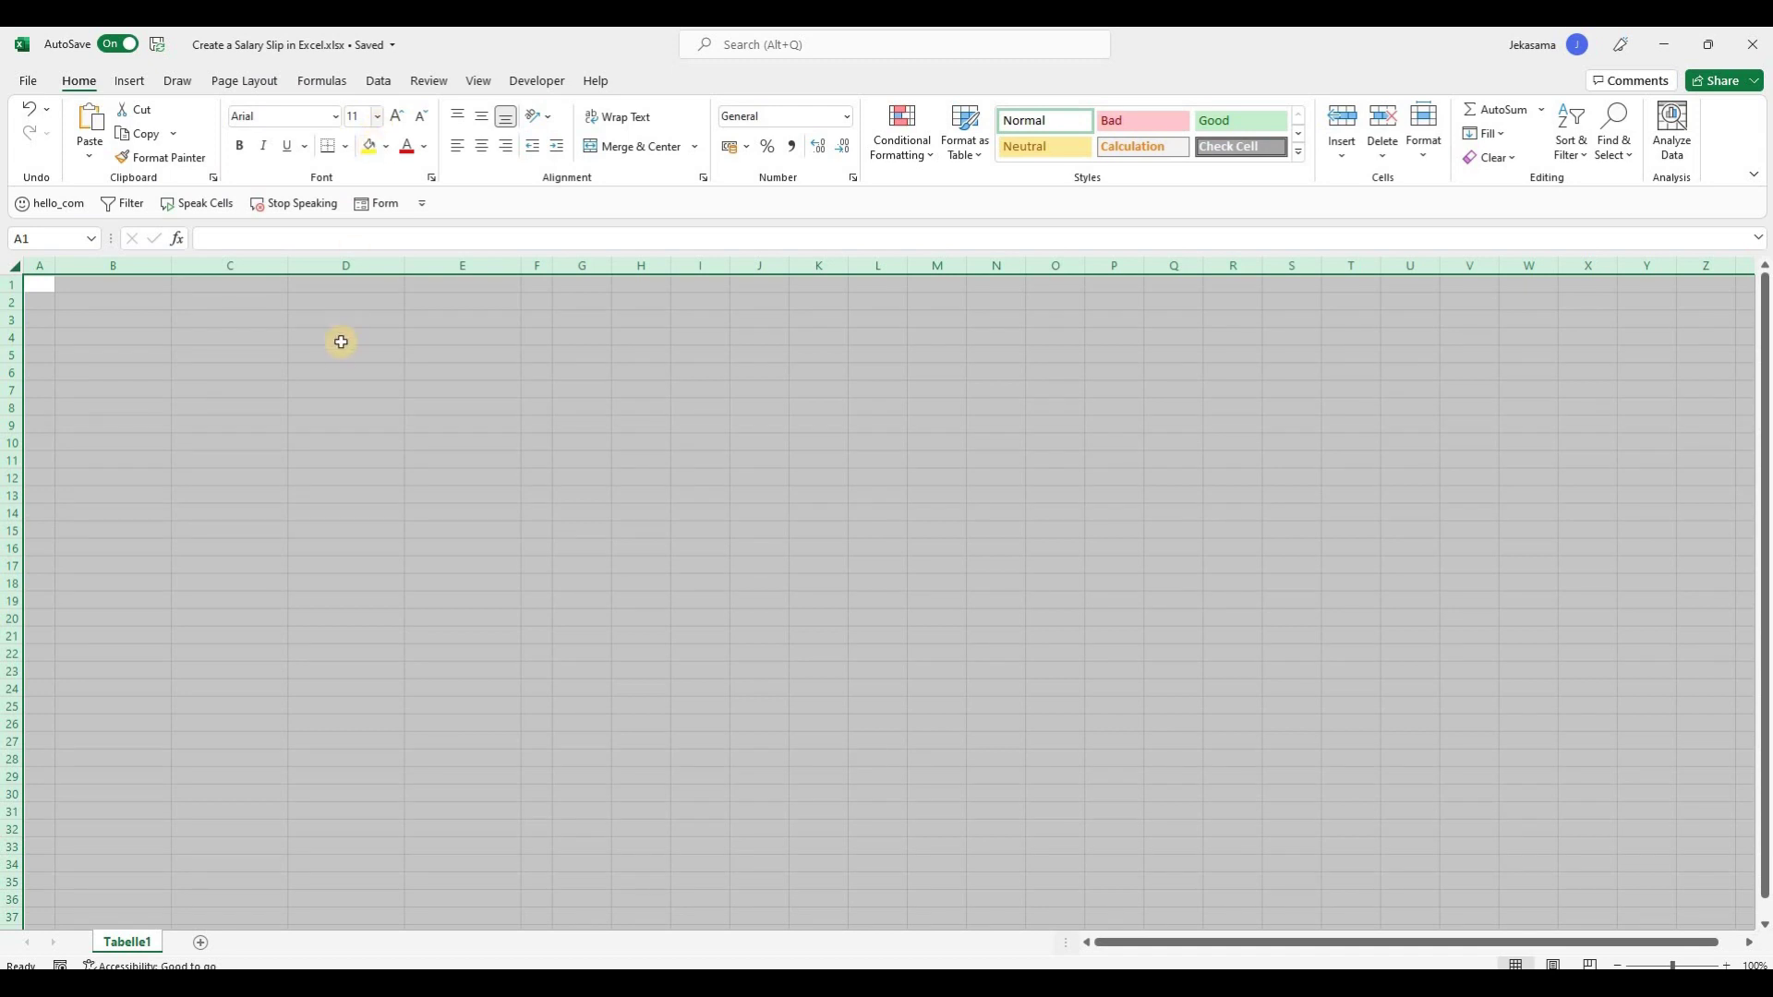
pyautogui.click(341, 340)
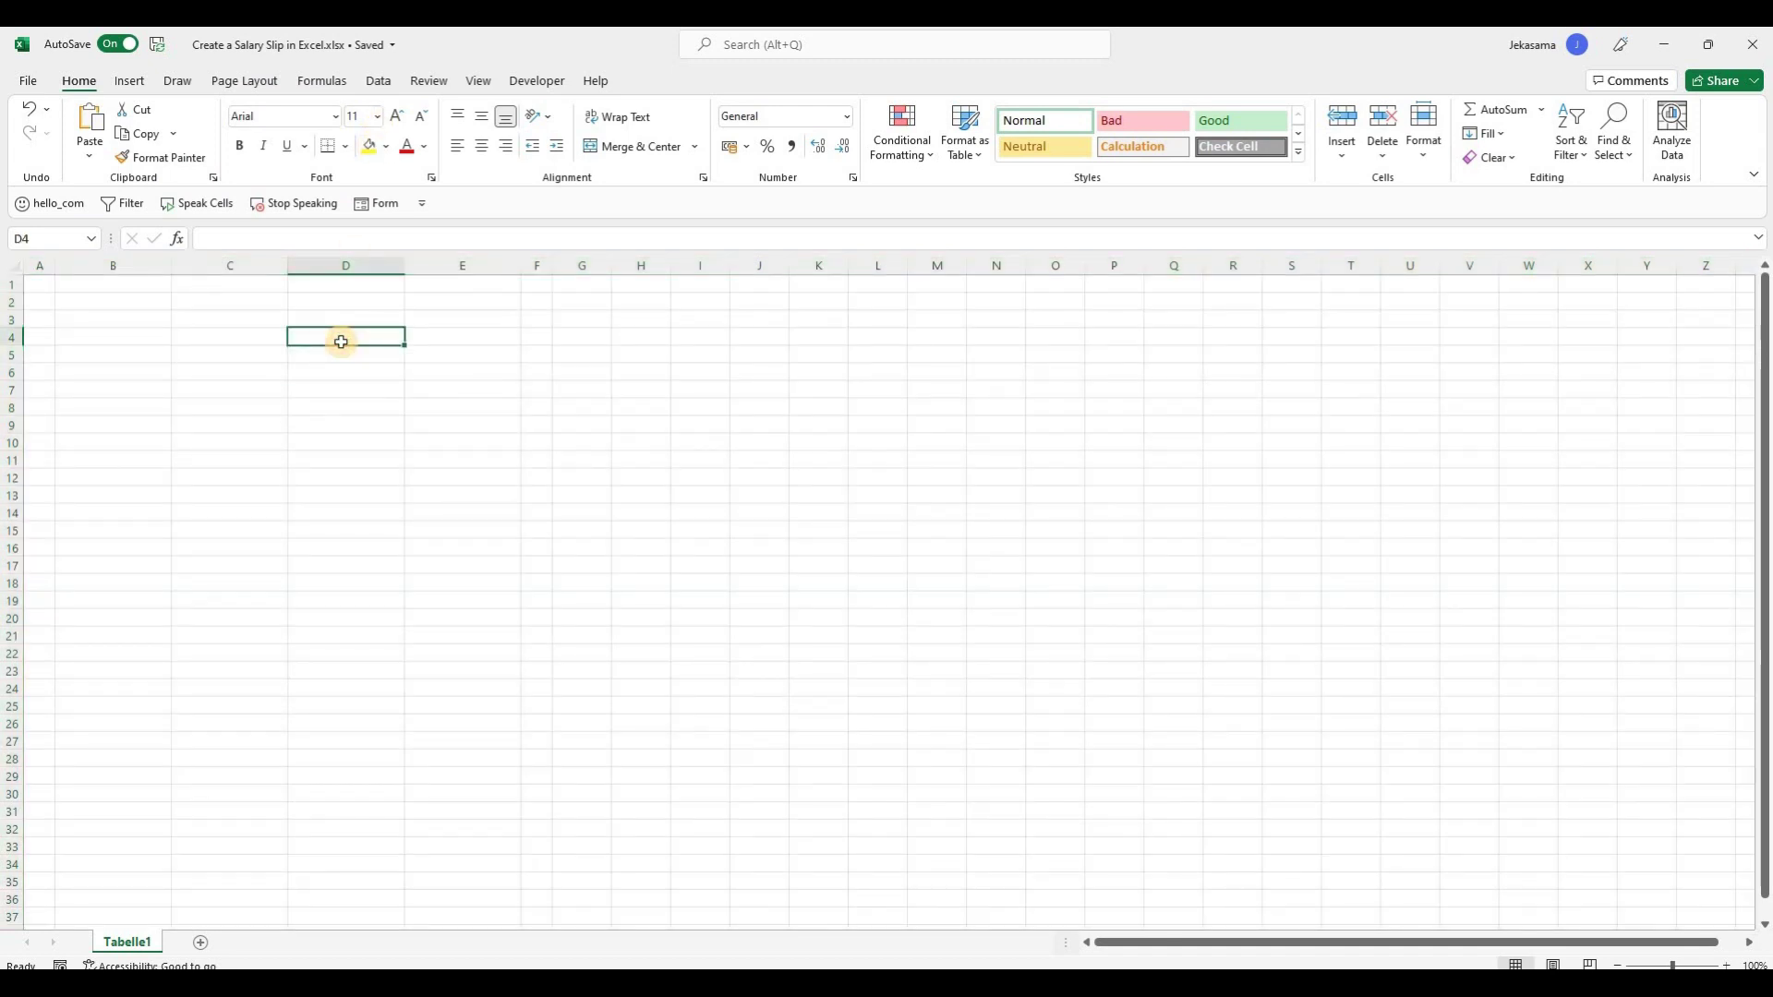
# Merge B2:E3 across so rows 2 and 3 each become one cell.
pyautogui.click(125, 301)
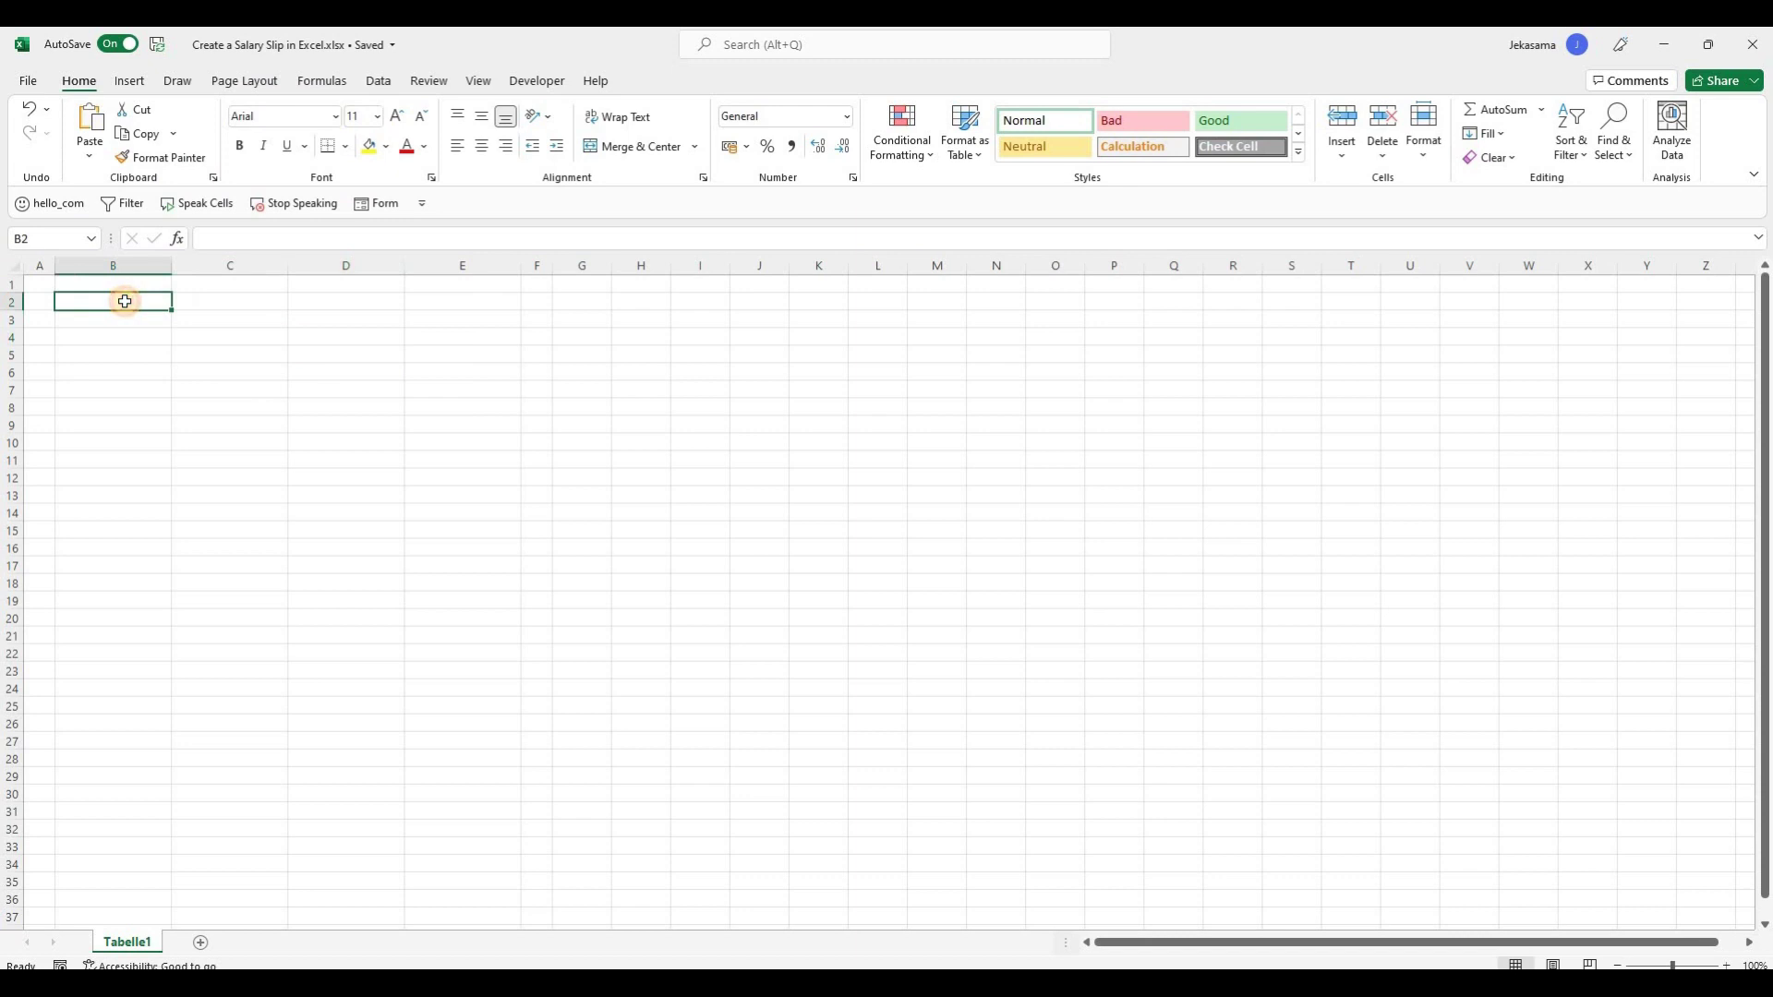
pyautogui.moveTo(125, 301); pyautogui.dragTo(435, 315)
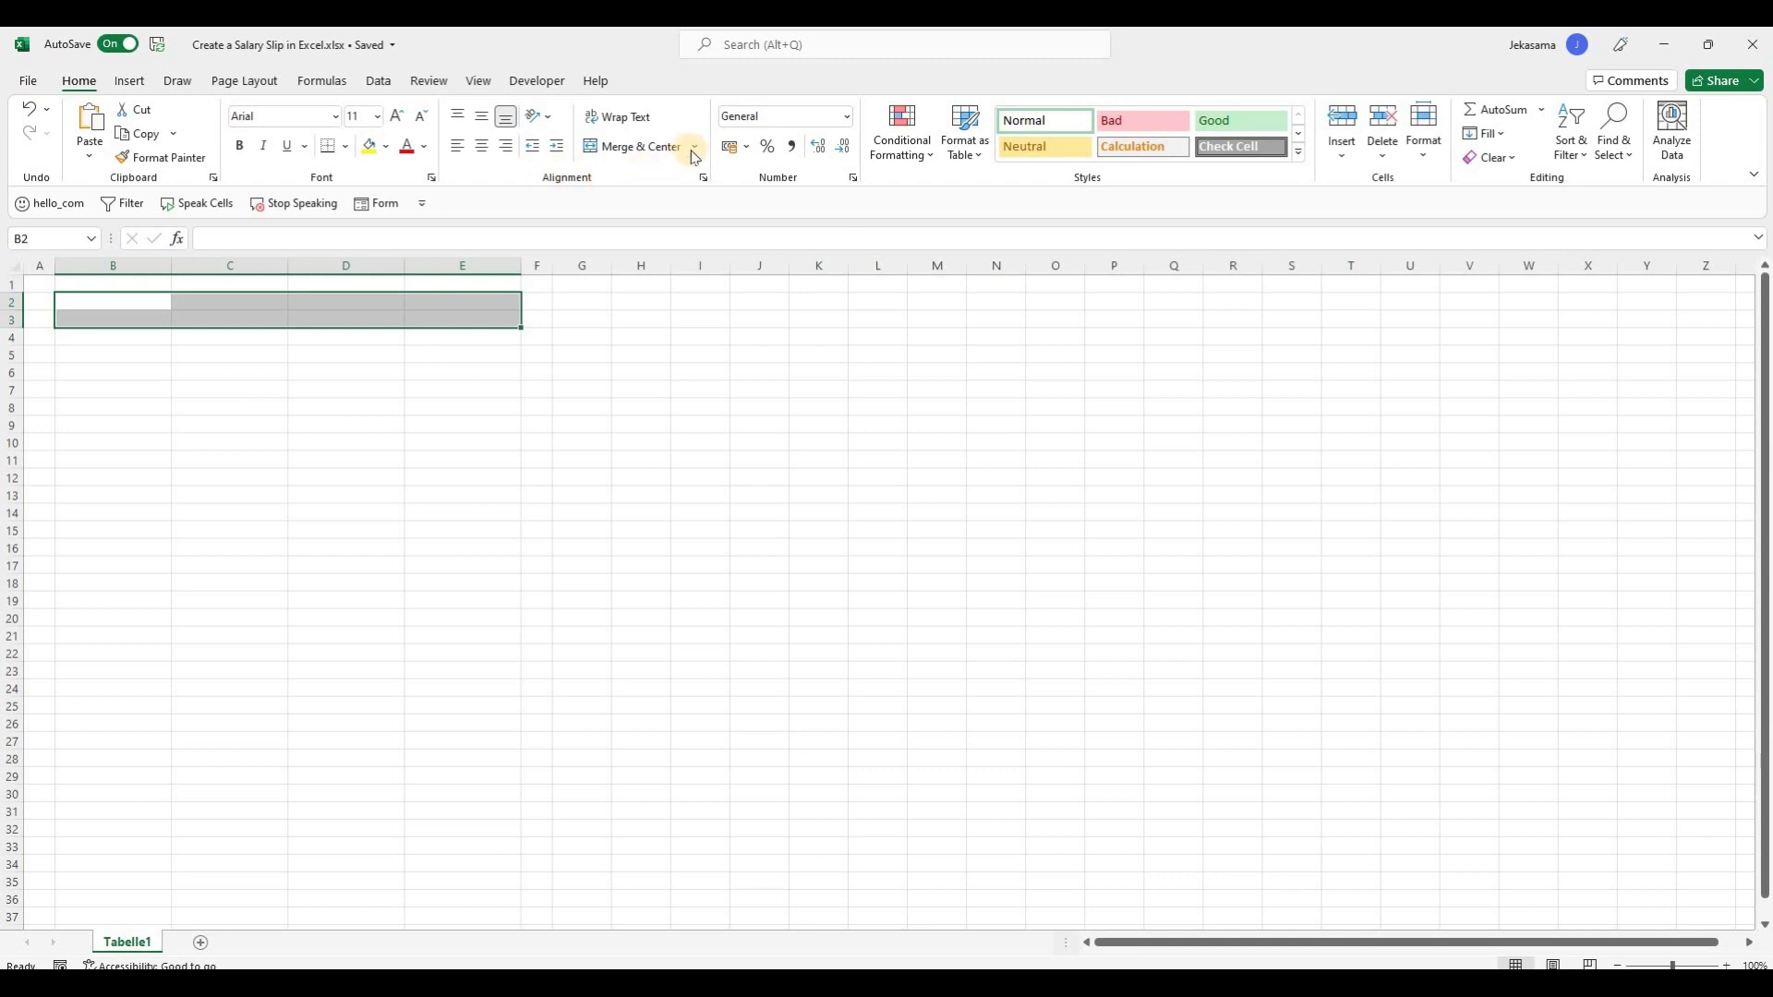
pyautogui.click(698, 152)
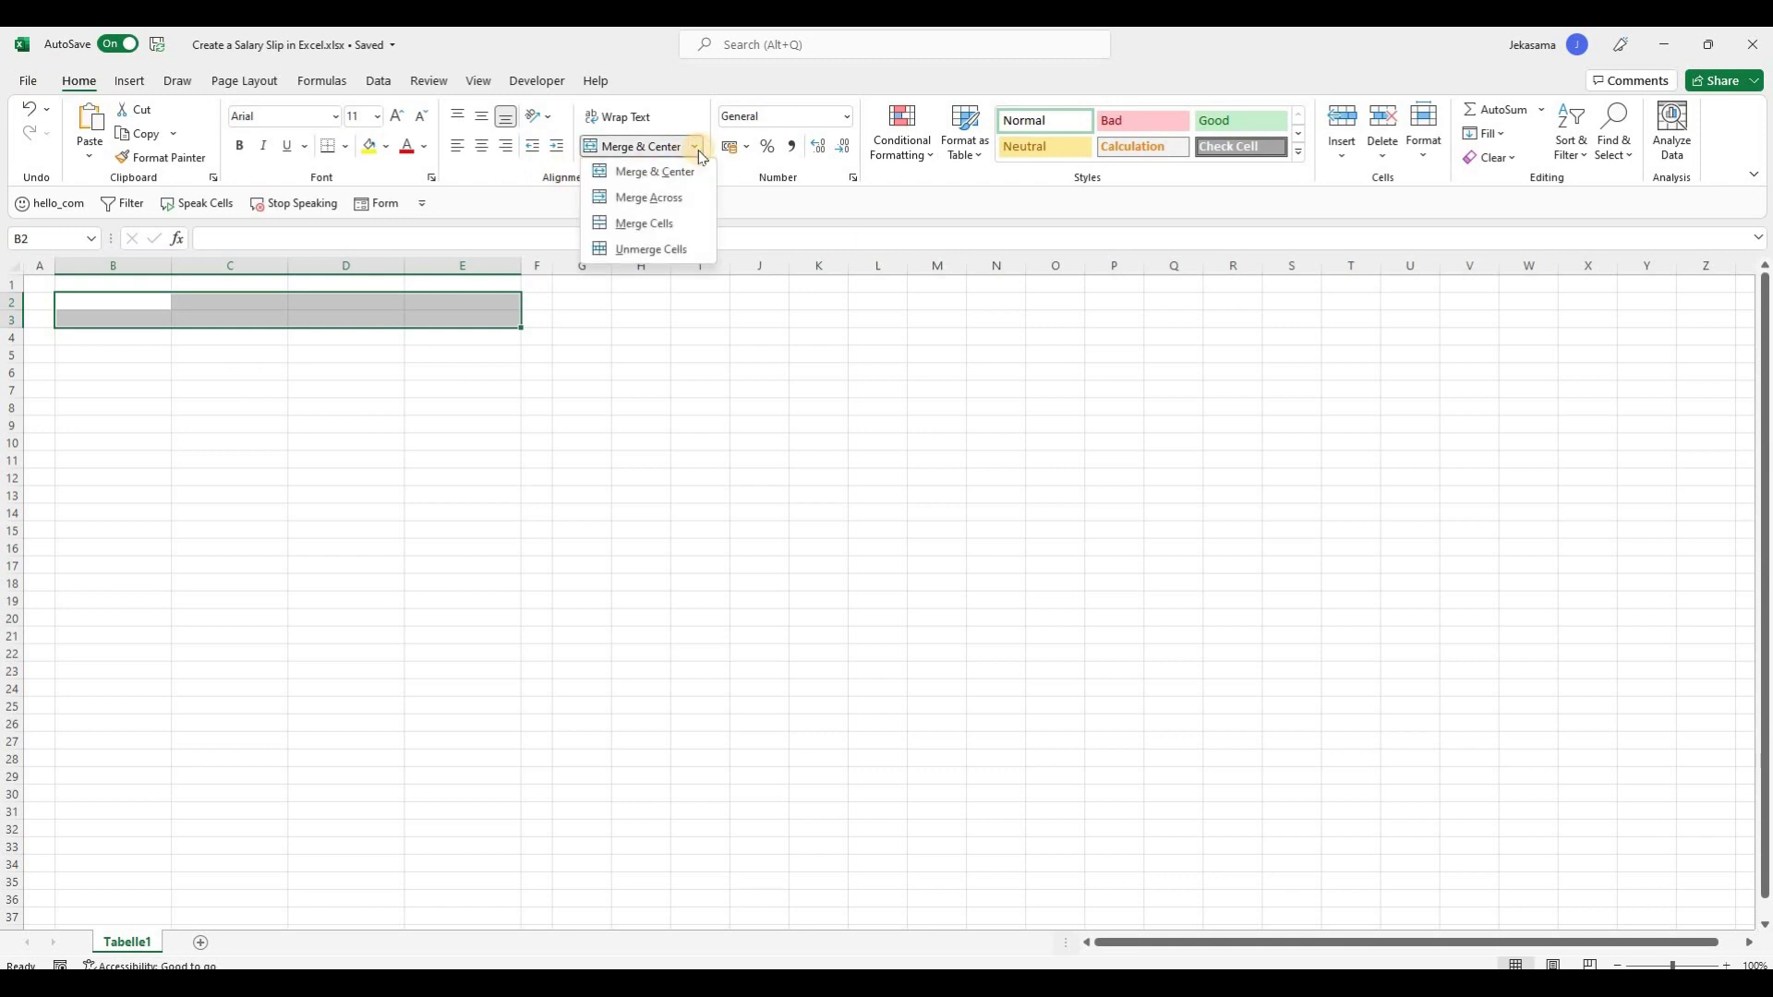
pyautogui.click(684, 198)
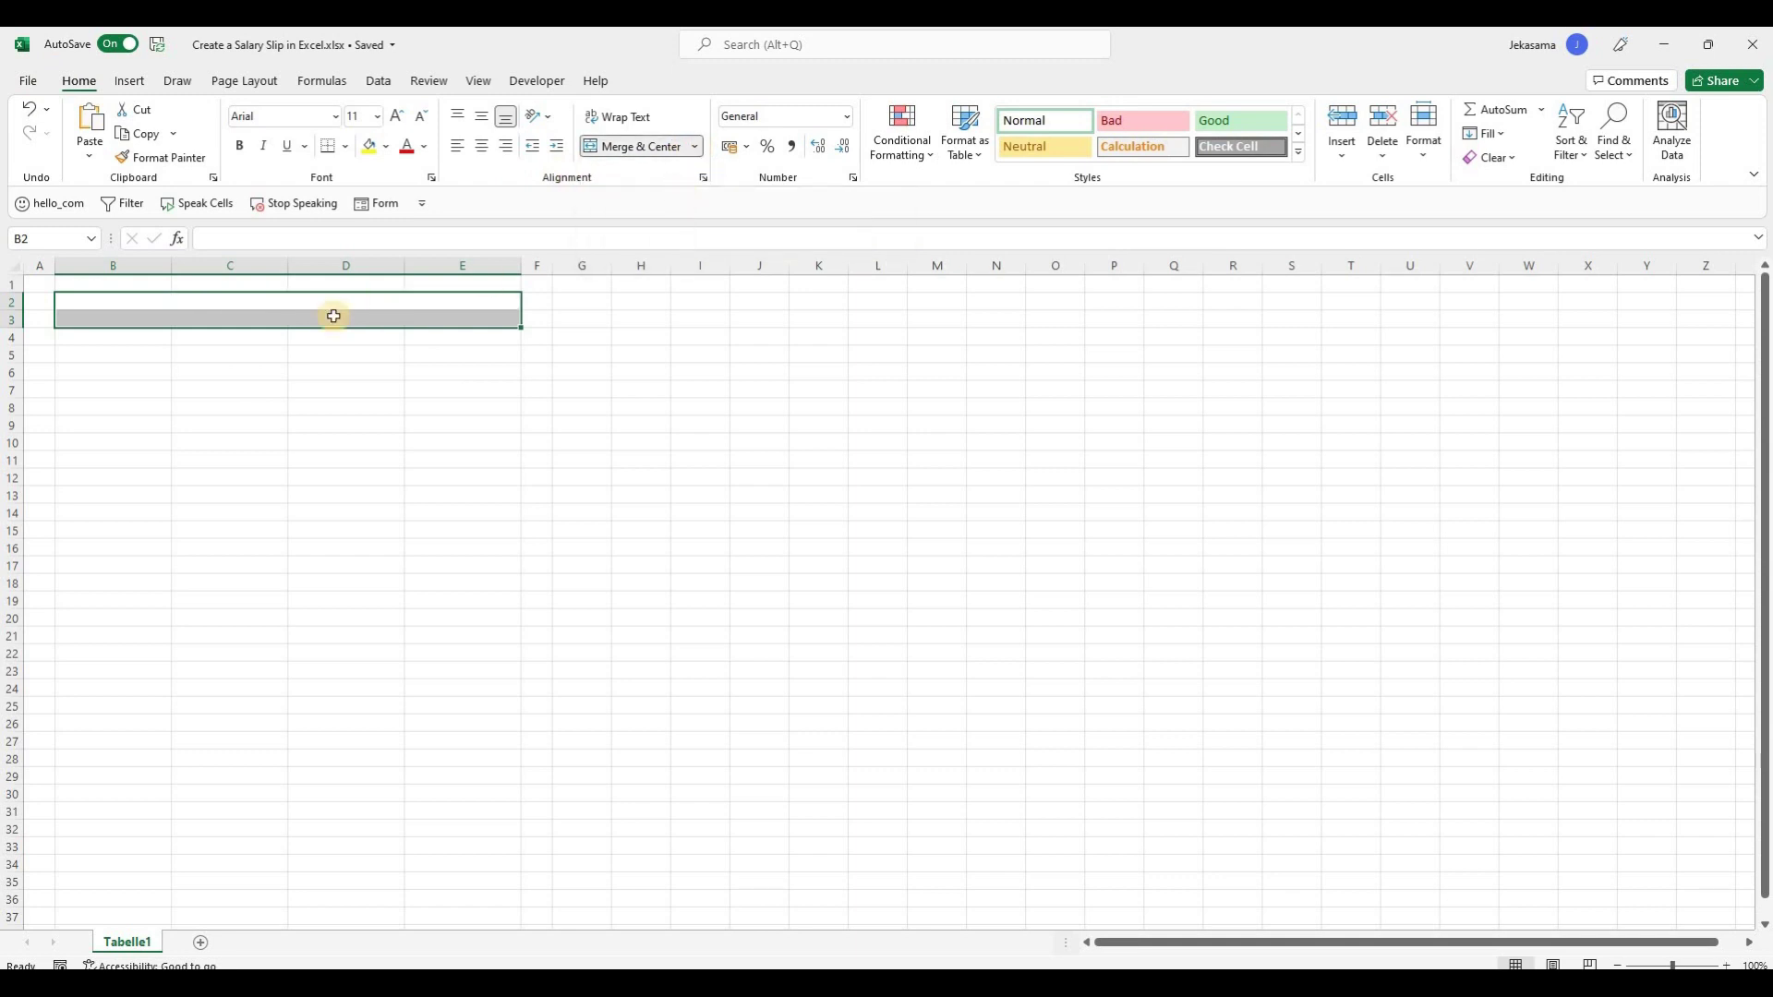
# Enter 'MyExcelLife Academy' in the row 2 merged cell and centre it.
pyautogui.click(273, 302)
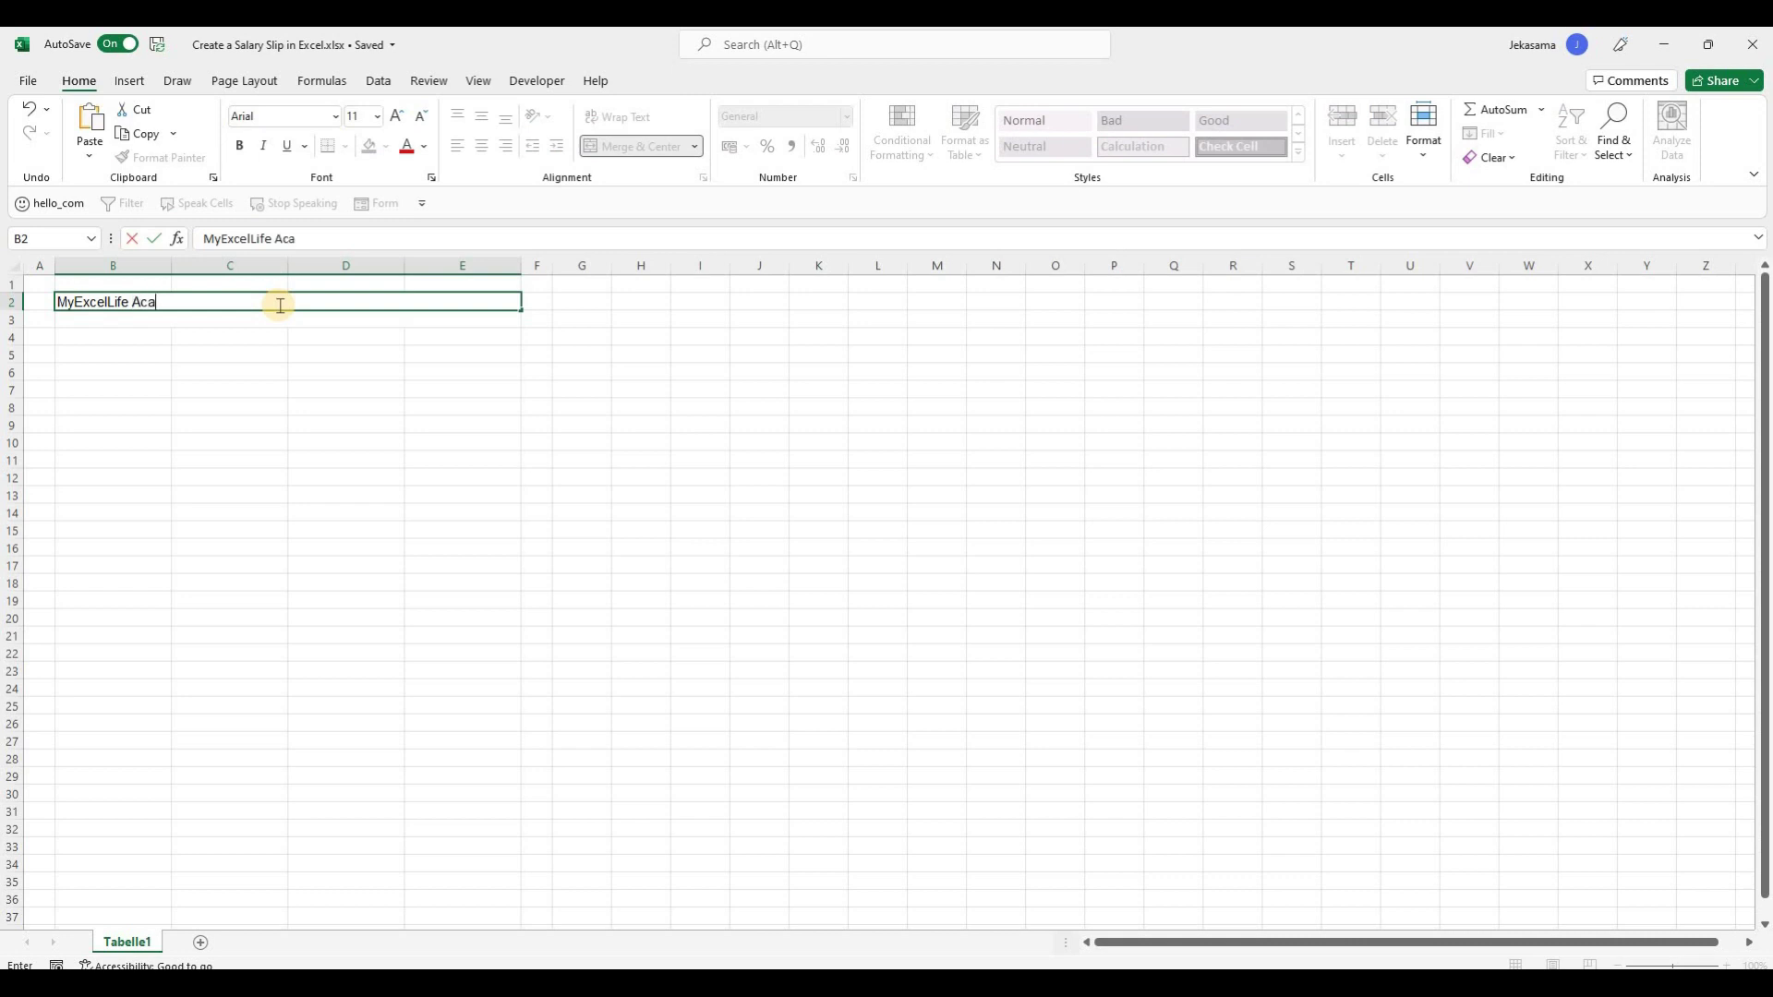
pyautogui.press('Return')
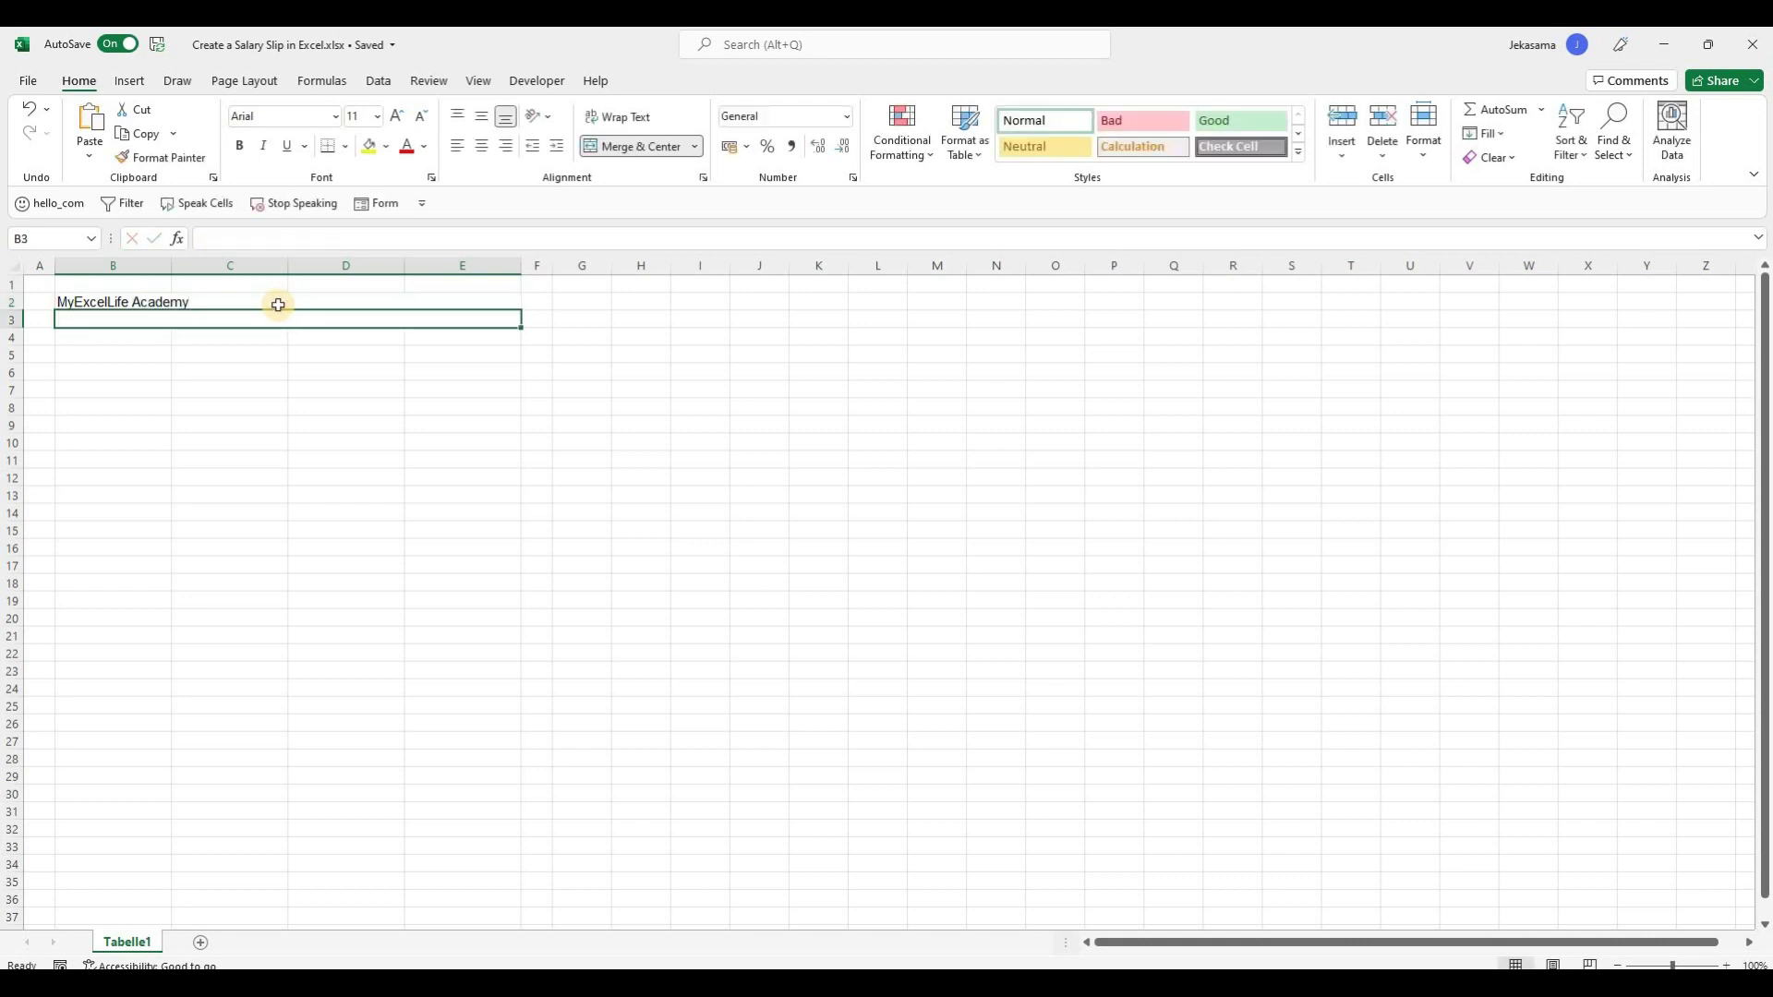
pyautogui.click(278, 305)
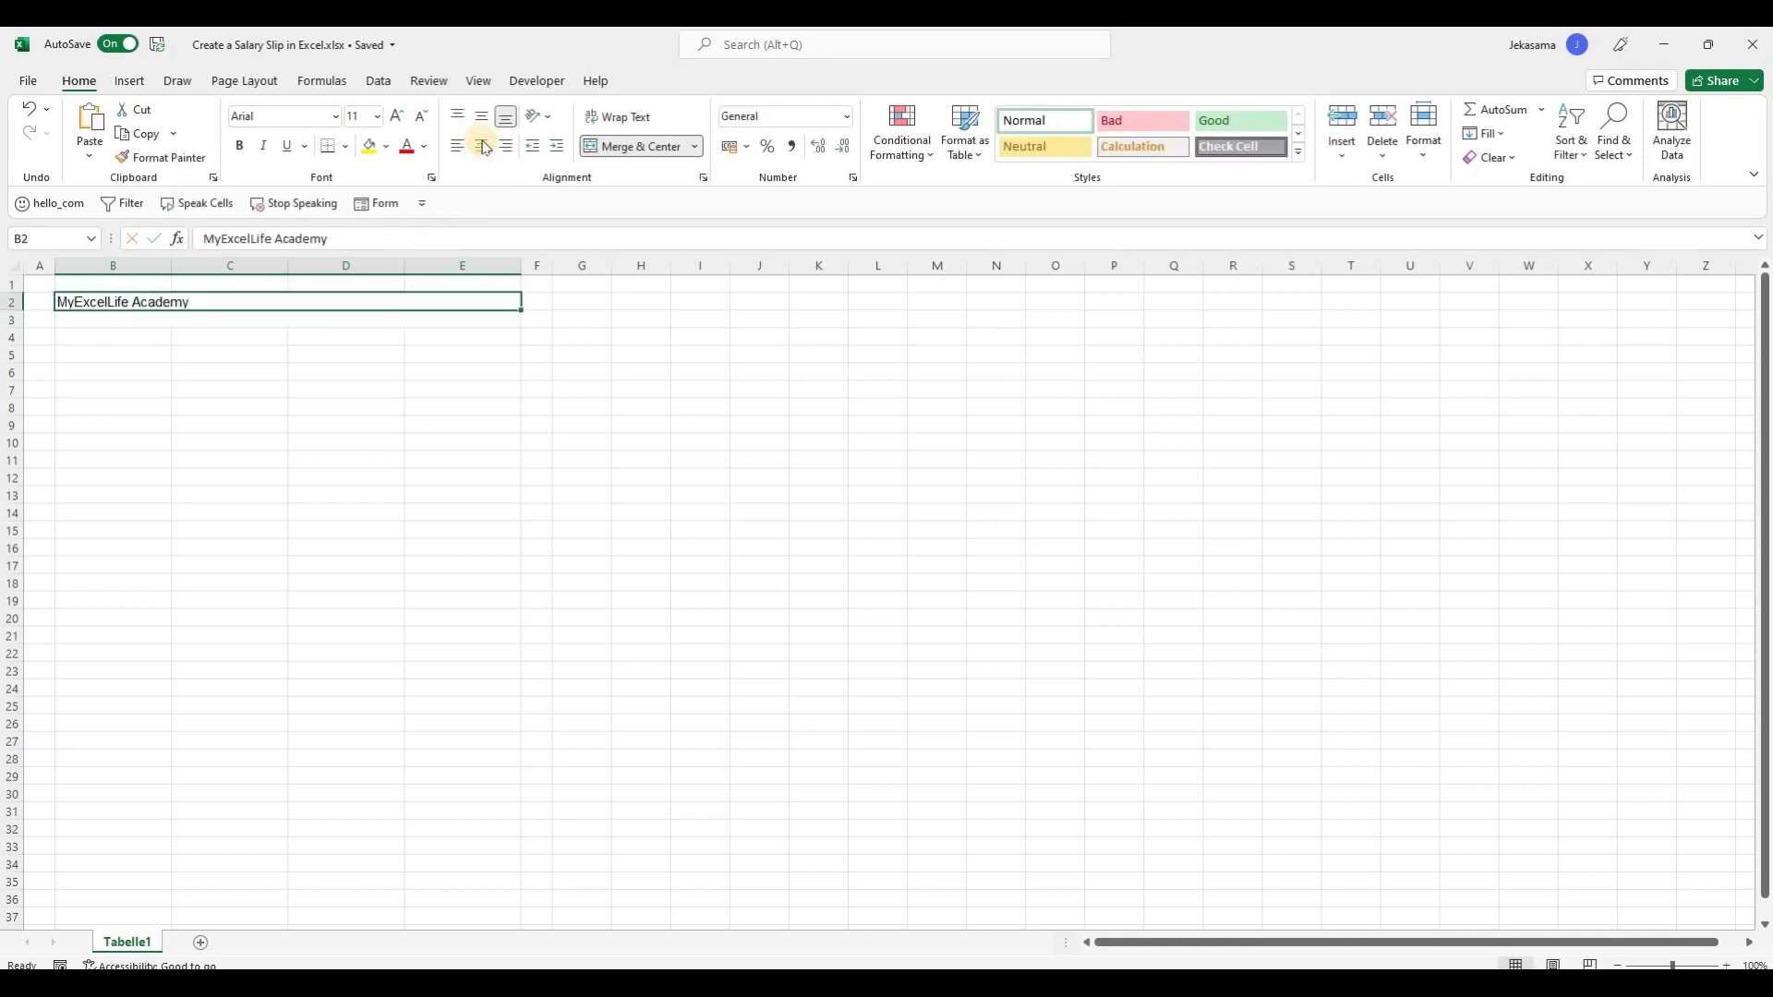
pyautogui.click(483, 145)
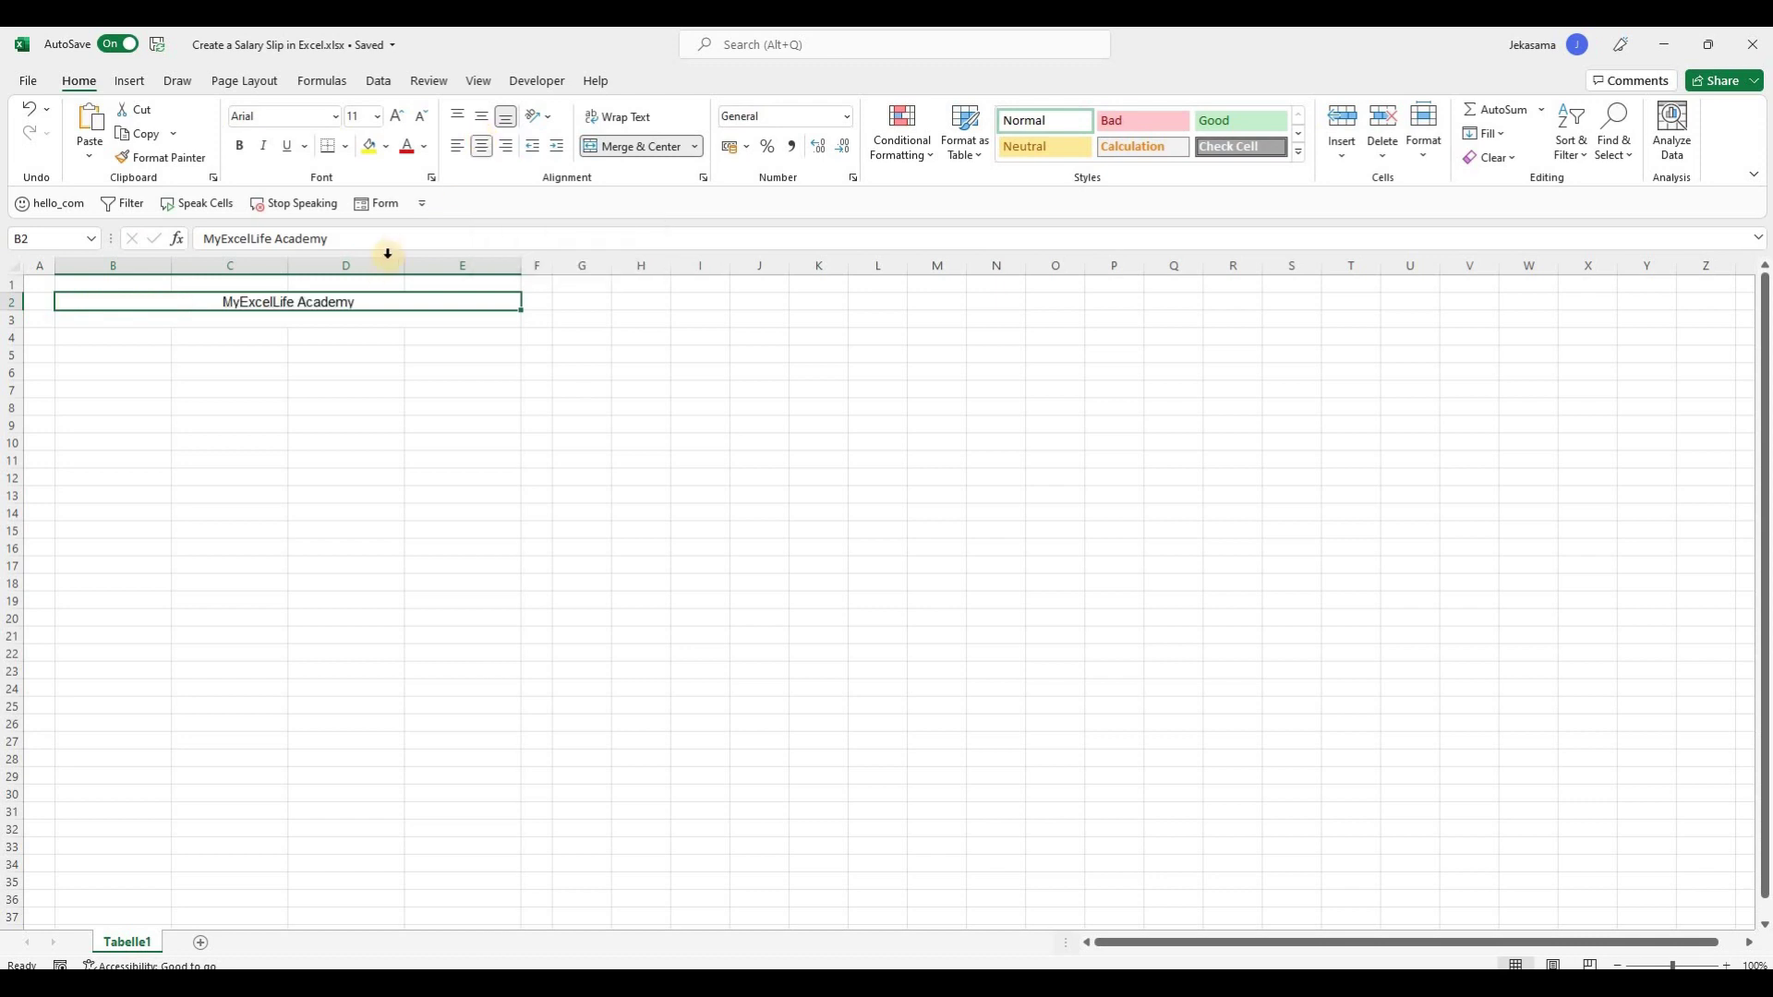
# Enter 'Barcelona, Spain' in the row 3 merged cell and centre it.
pyautogui.click(326, 318)
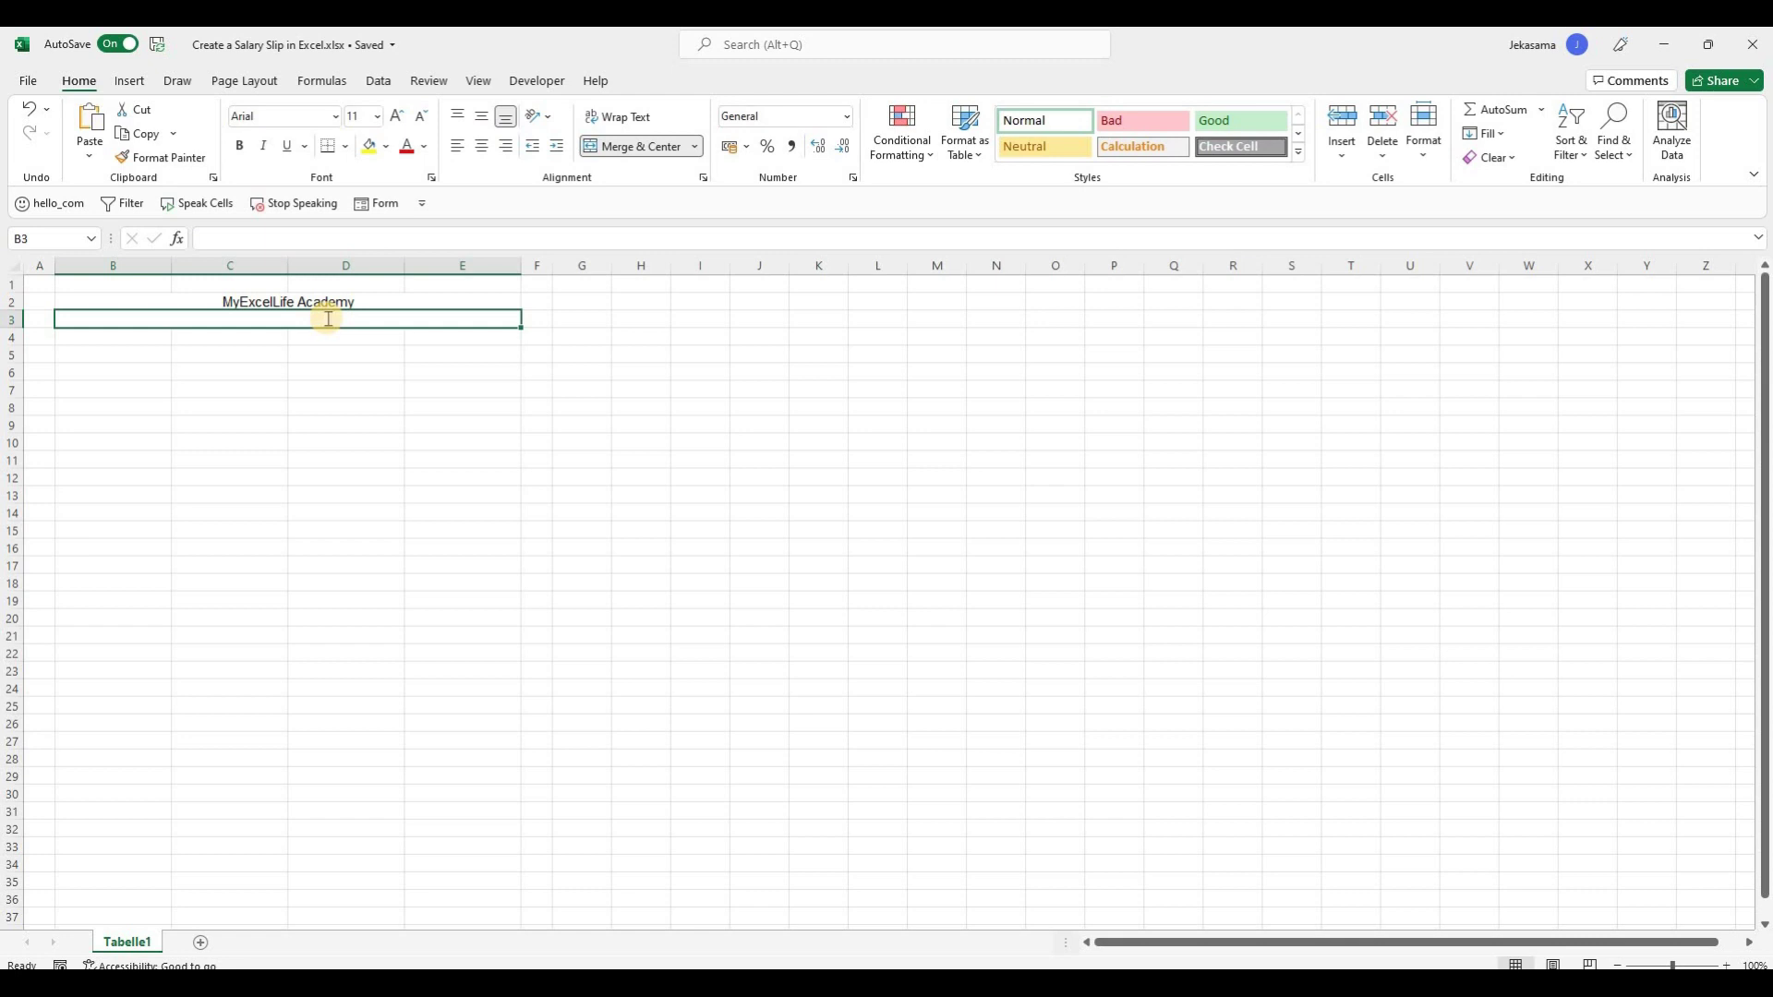
pyautogui.write('Barcelona, Spain')
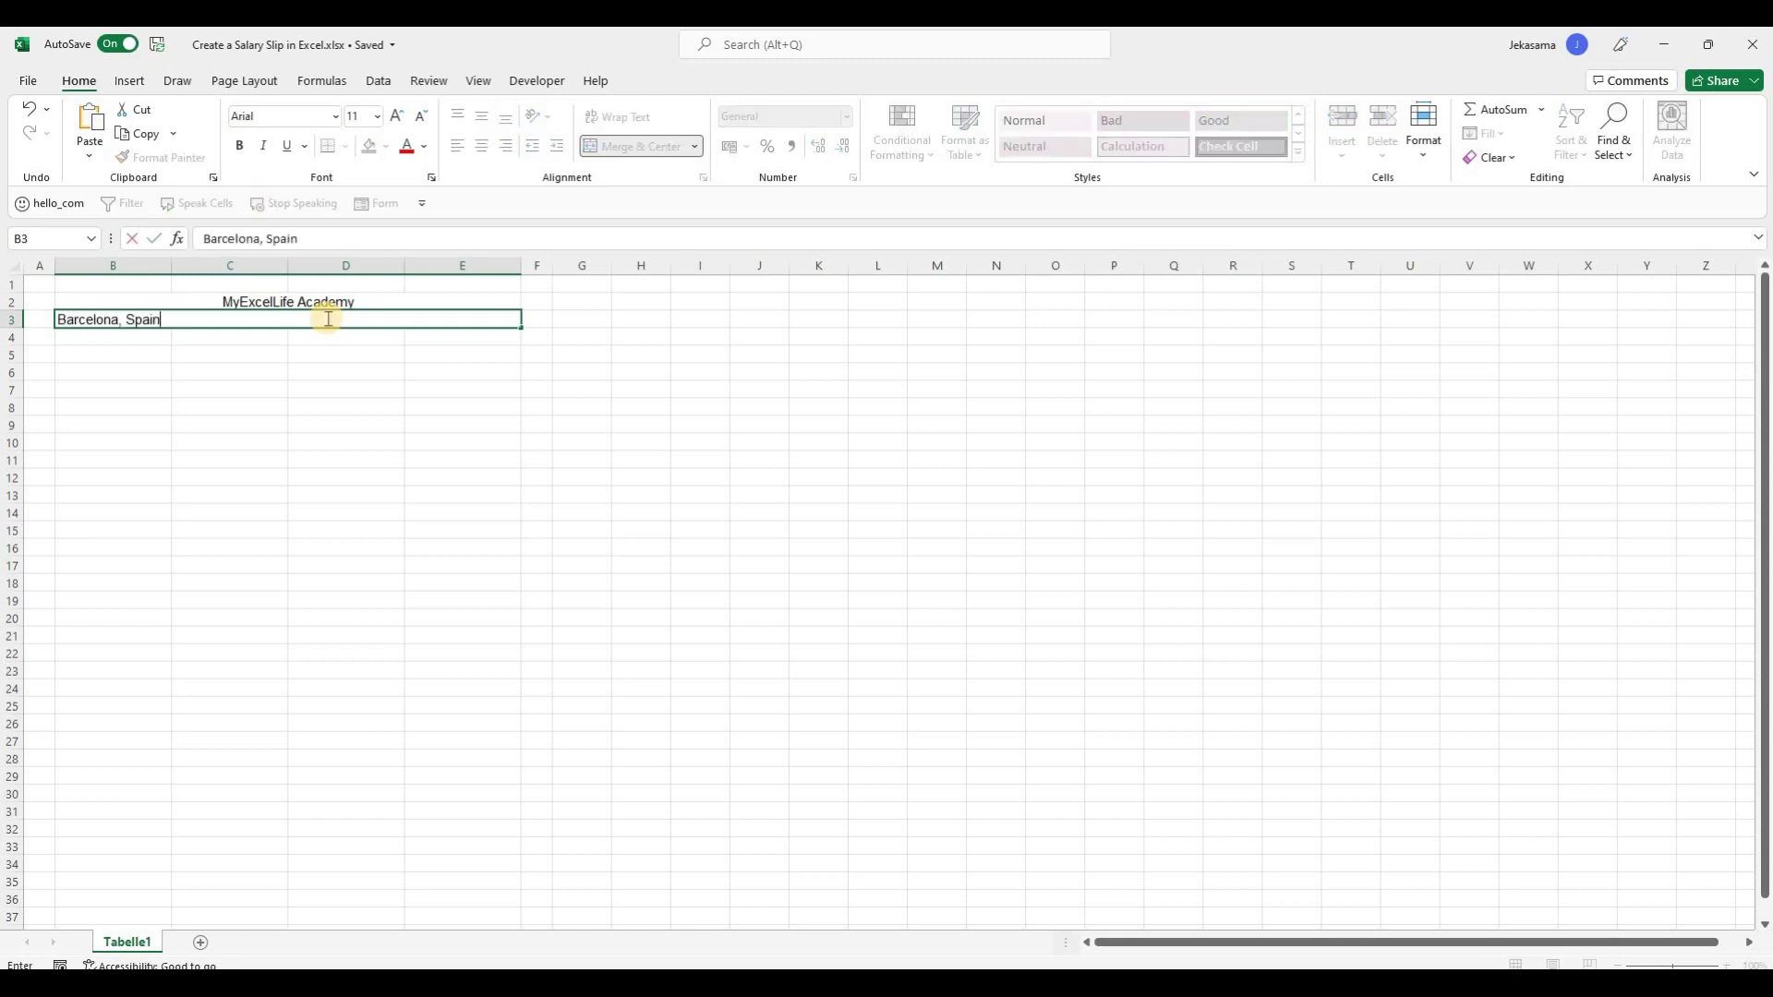
pyautogui.press('Return')
pyautogui.moveTo(111, 320); pyautogui.dragTo(462, 320)
pyautogui.click(481, 146)
pyautogui.click(407, 397)
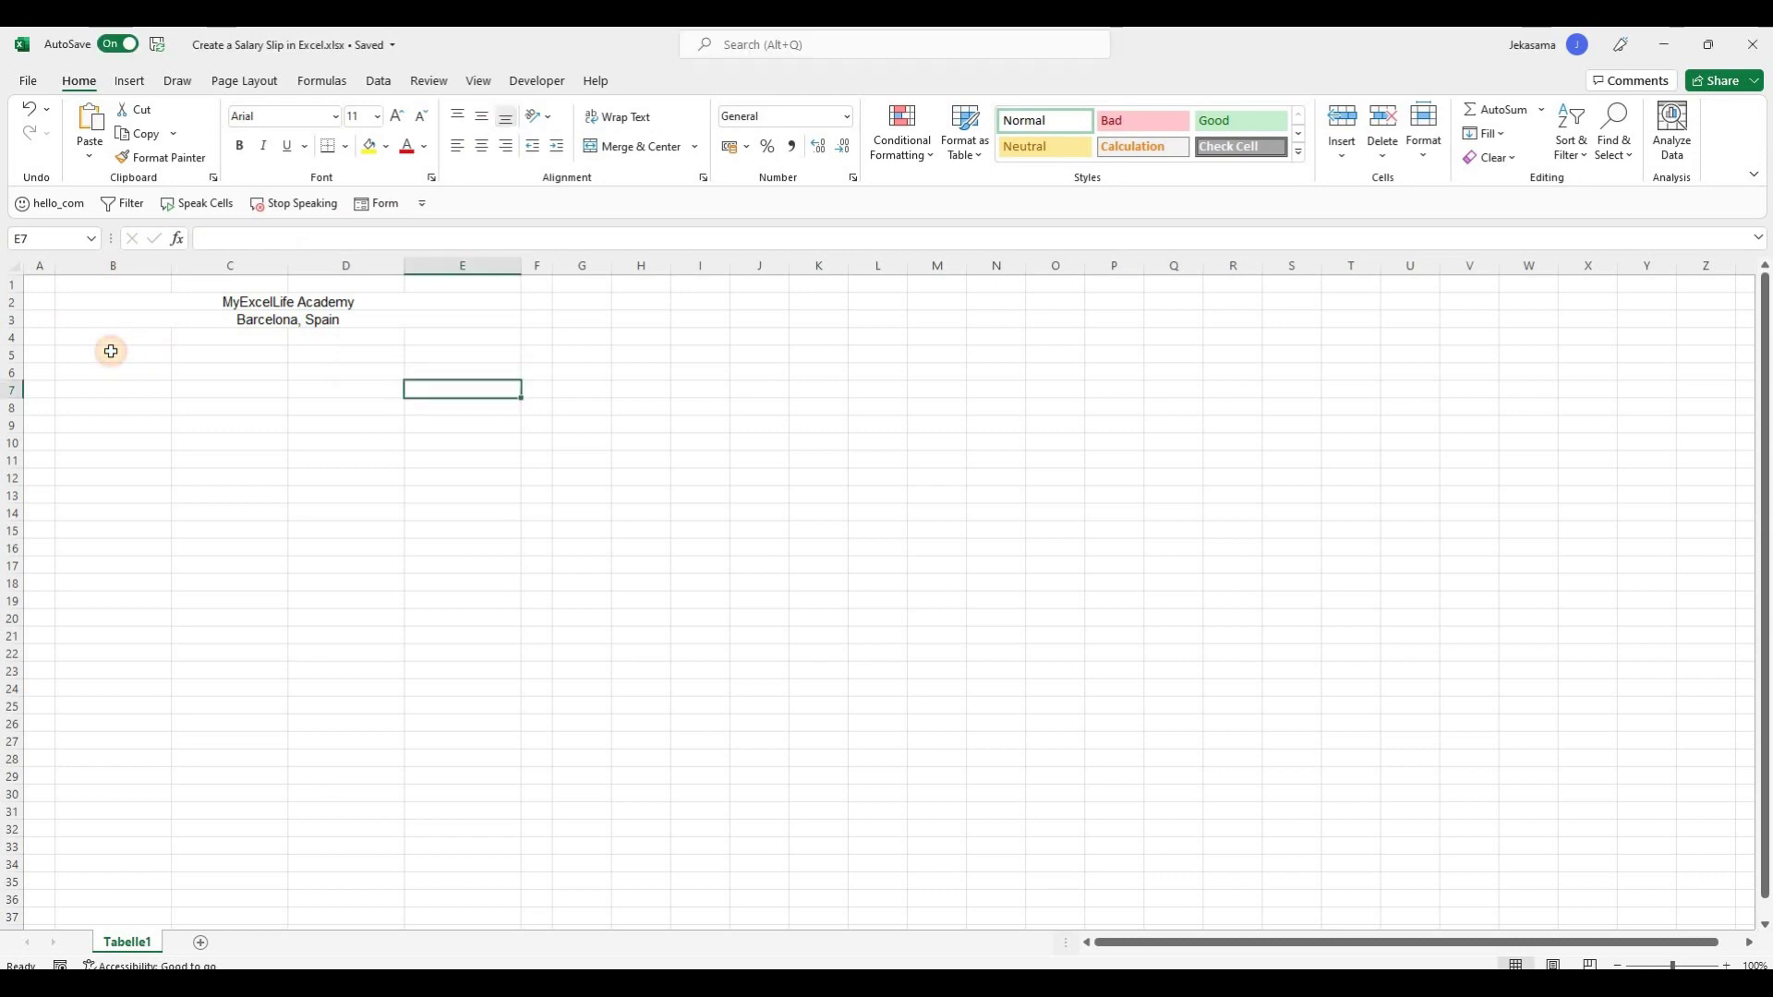
# Merge and centre B5:E5 and title it 'Pay Slip /Salary Slip'.
pyautogui.moveTo(111, 351); pyautogui.dragTo(449, 351)
pyautogui.click(628, 146)
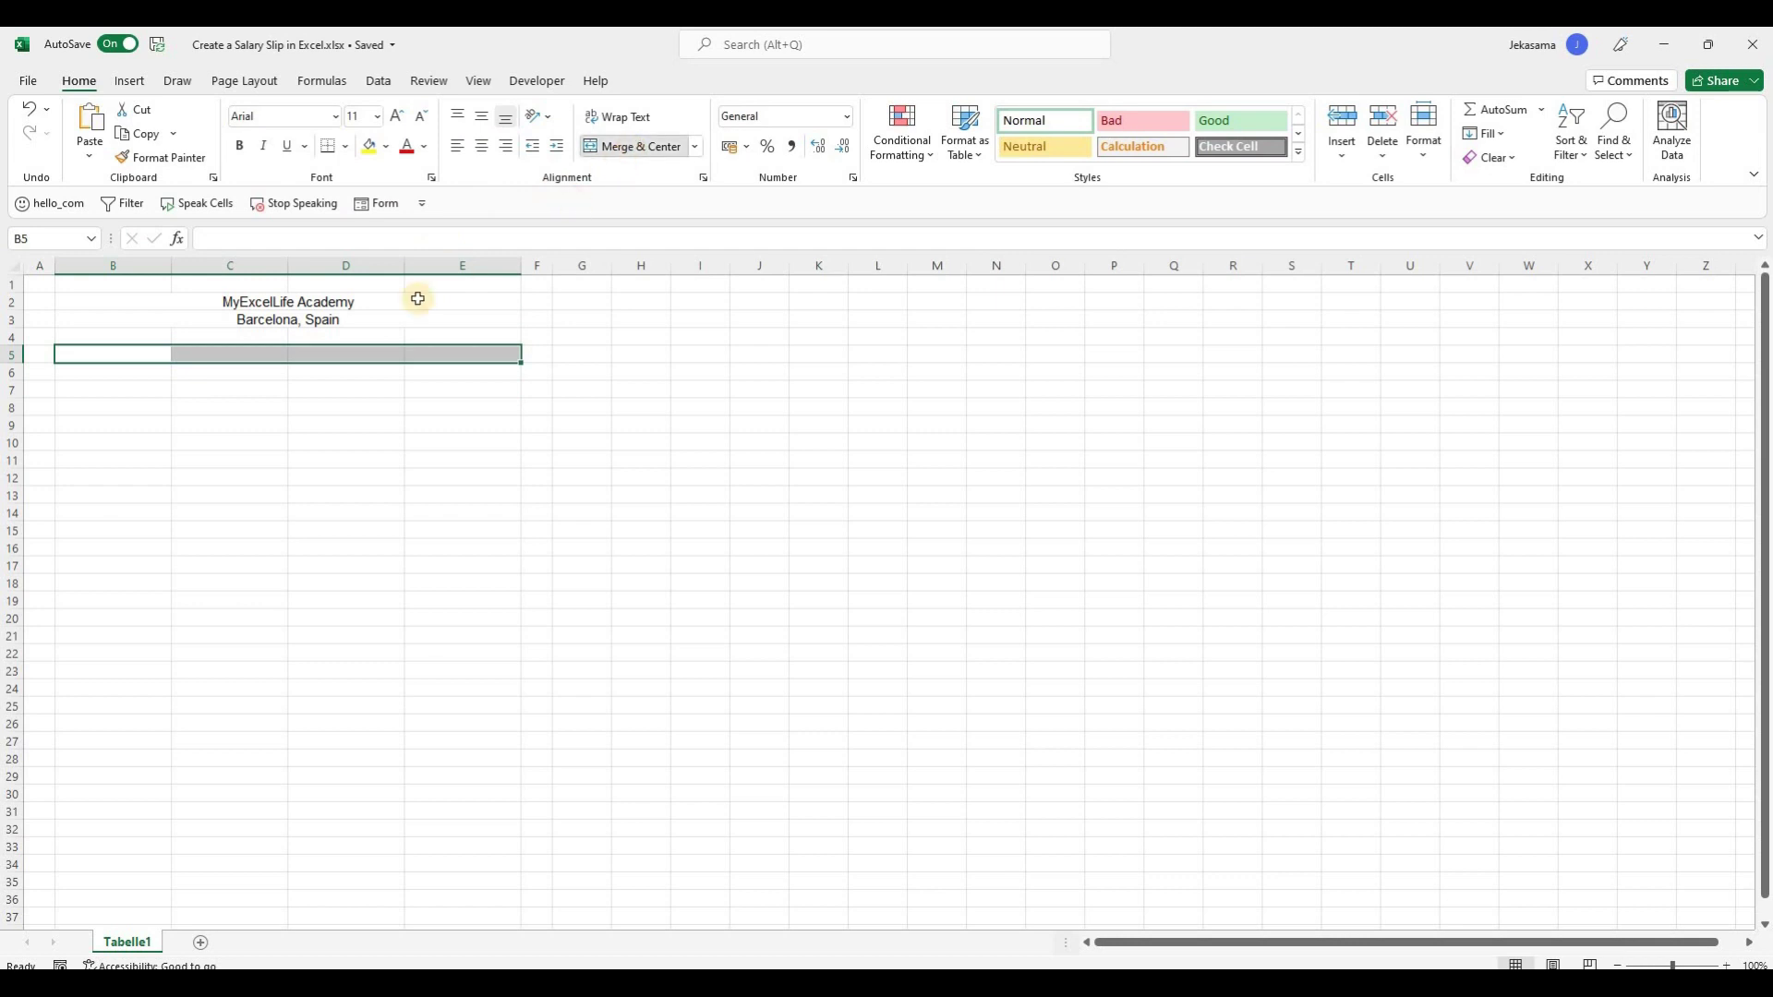
pyautogui.doubleClick(325, 354)
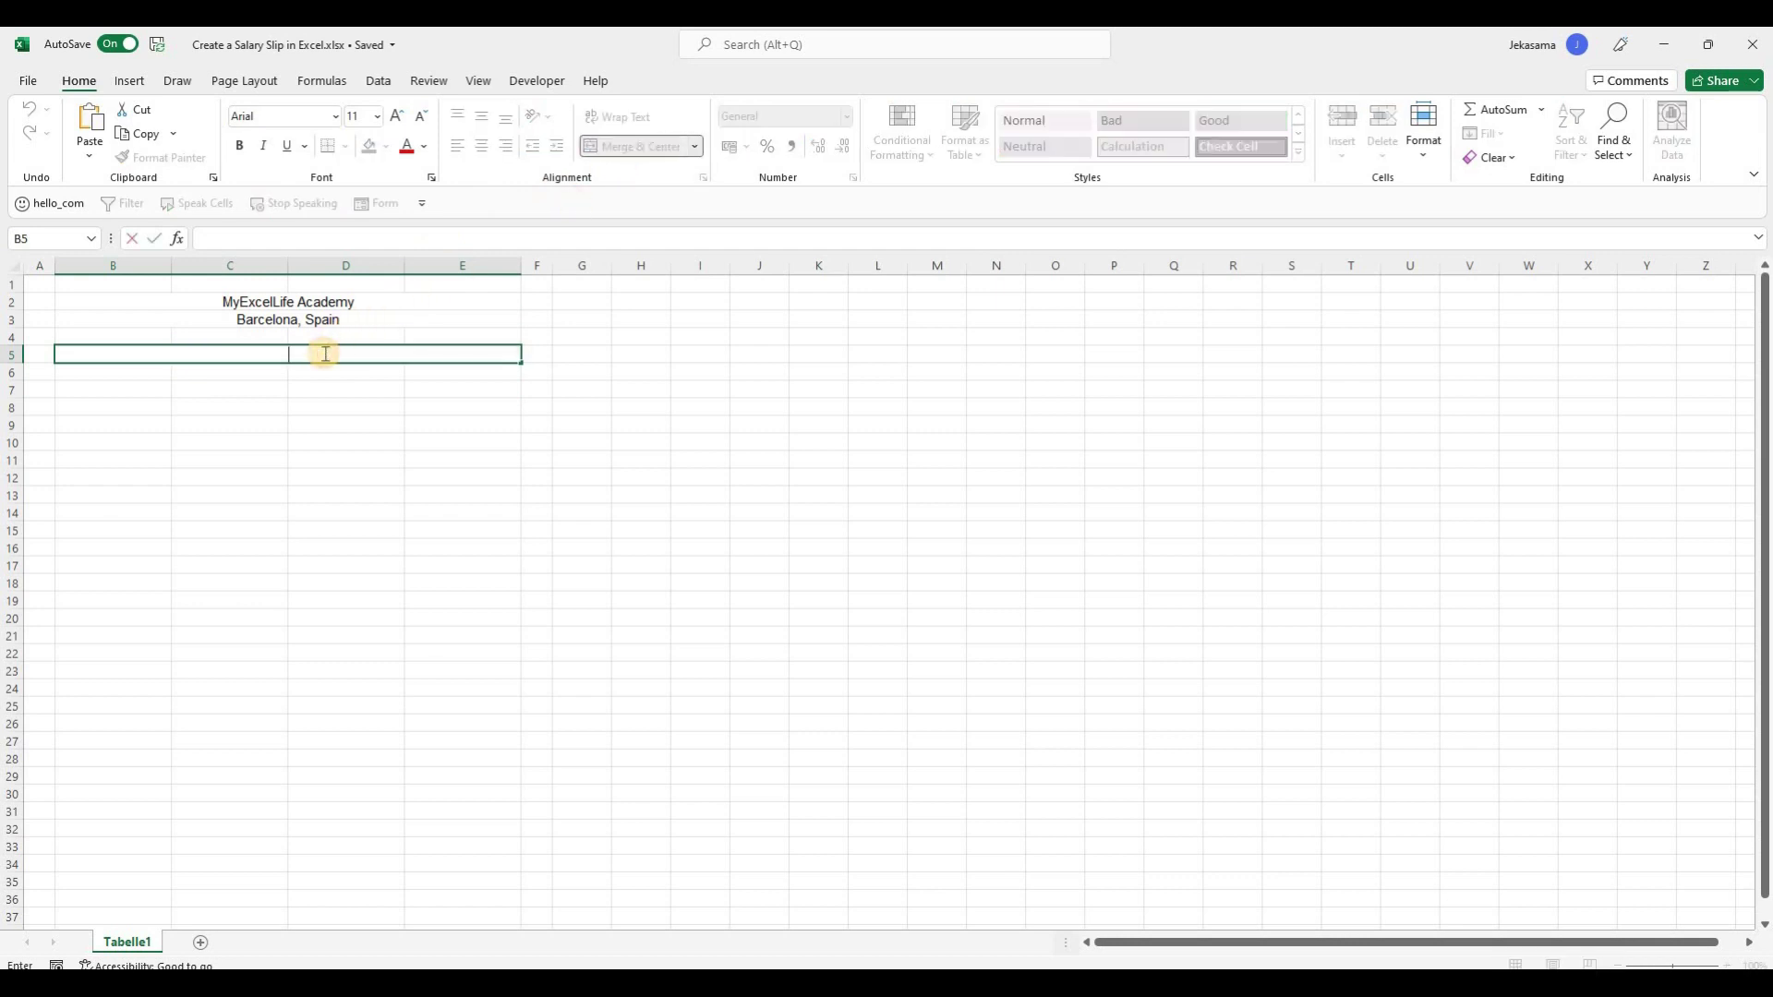
pyautogui.write('PaySlip /Salary Slip')
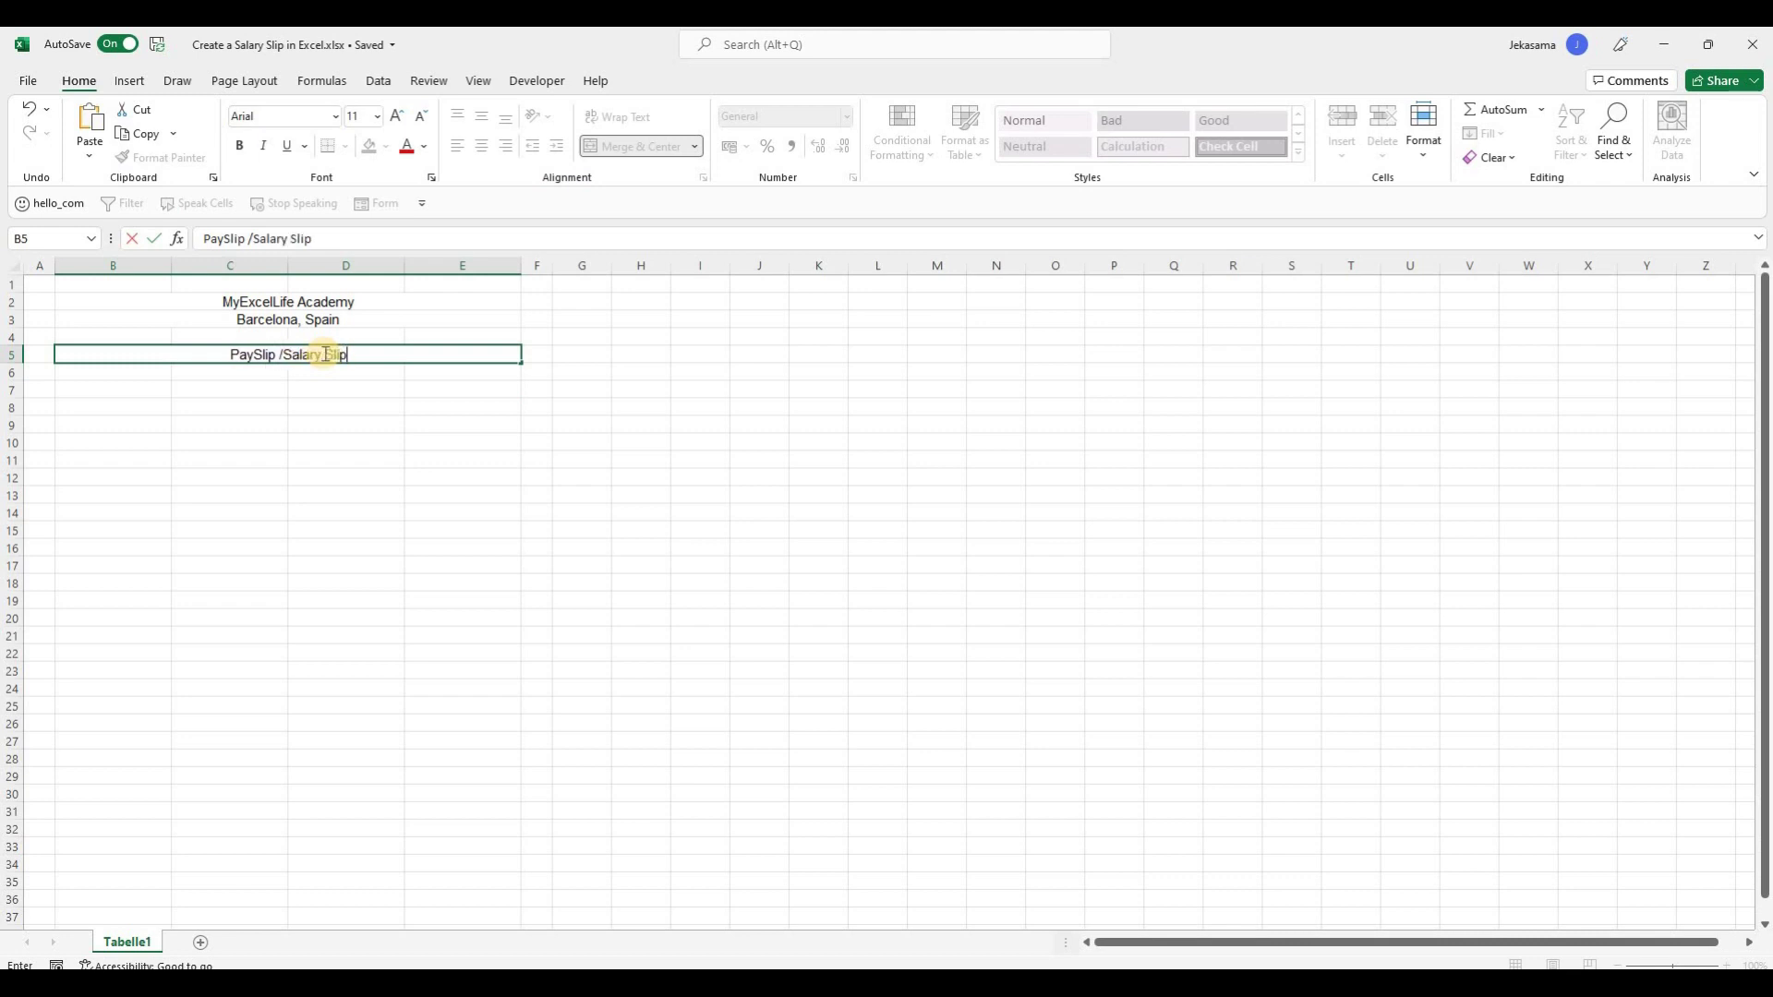
pyautogui.click(255, 354)
pyautogui.press('Return')
# Give the title row a thick bottom border.
pyautogui.click(357, 357)
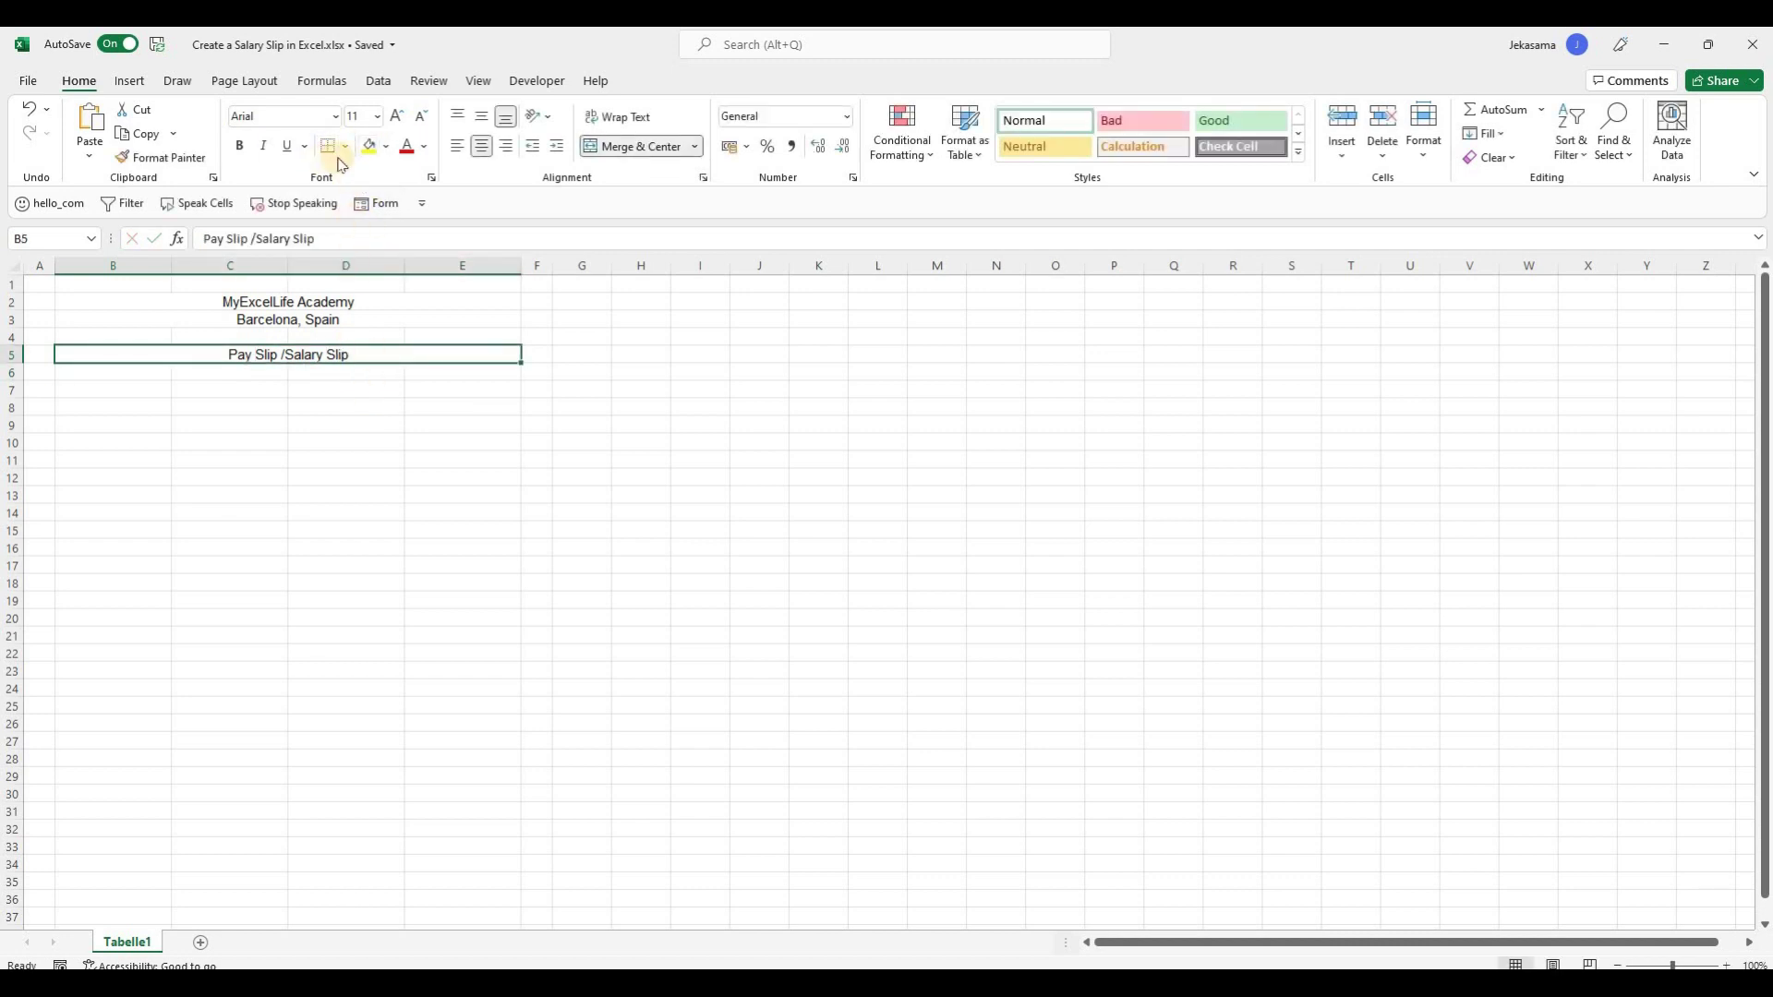
pyautogui.click(344, 146)
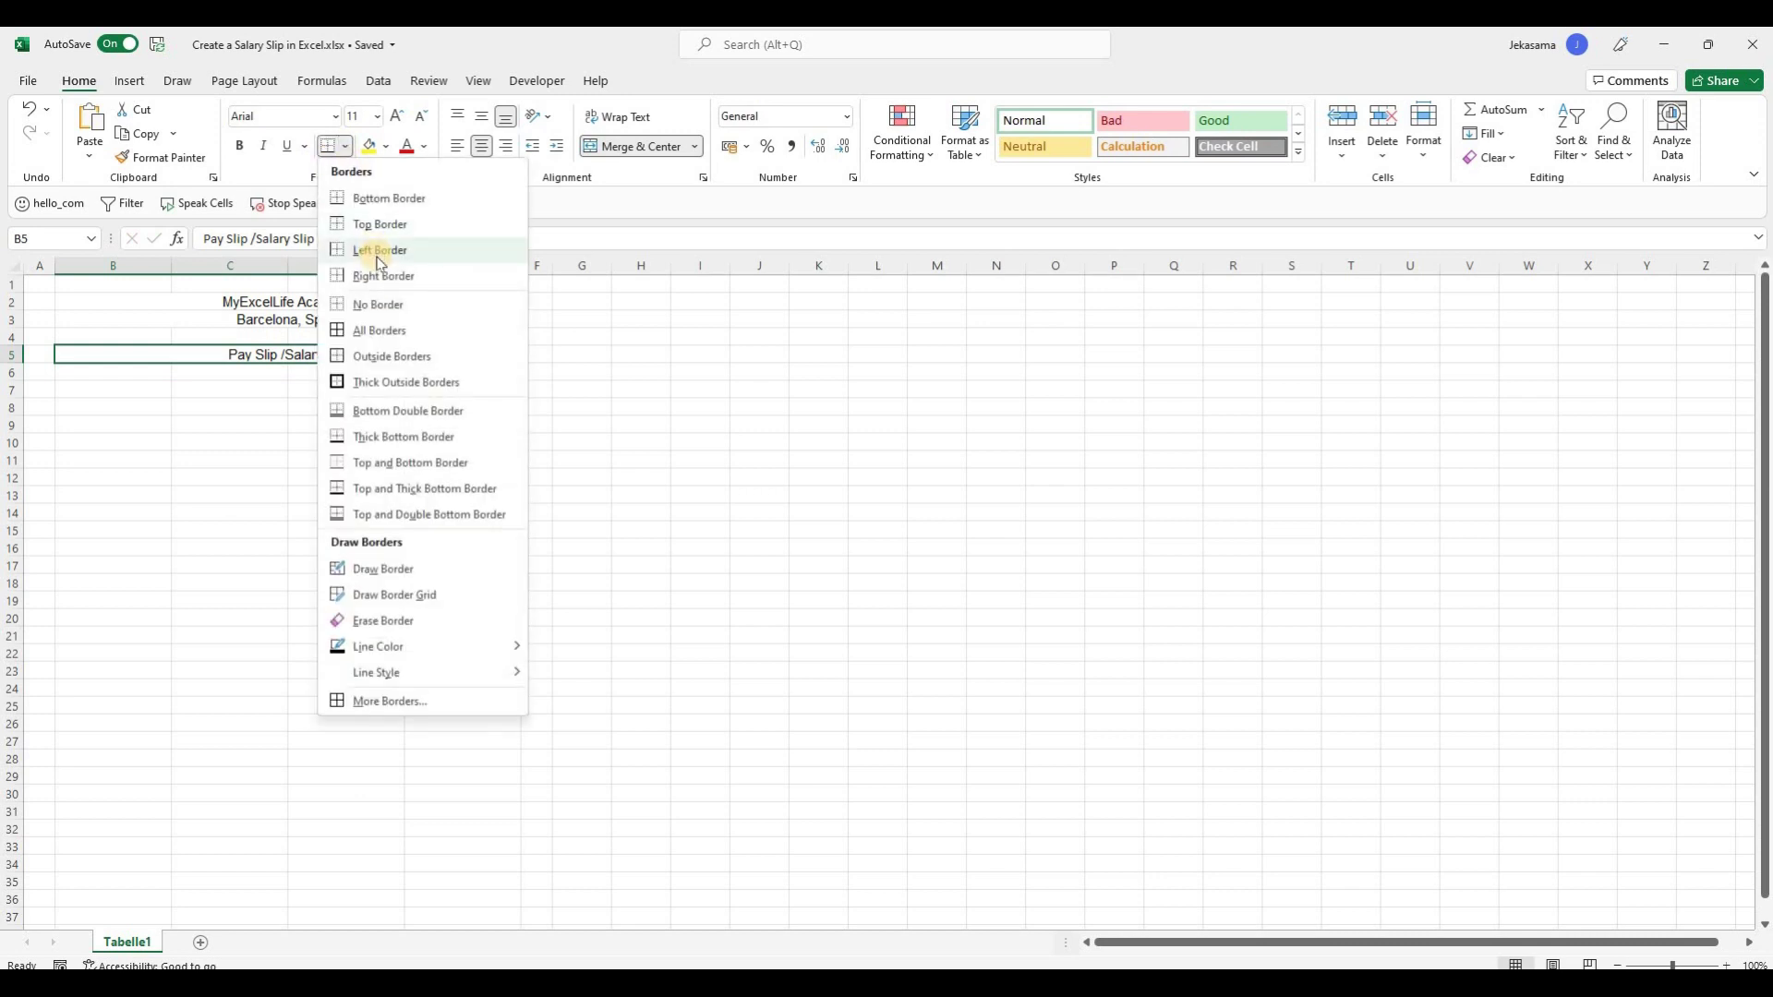
pyautogui.click(335, 436)
pyautogui.click(305, 442)
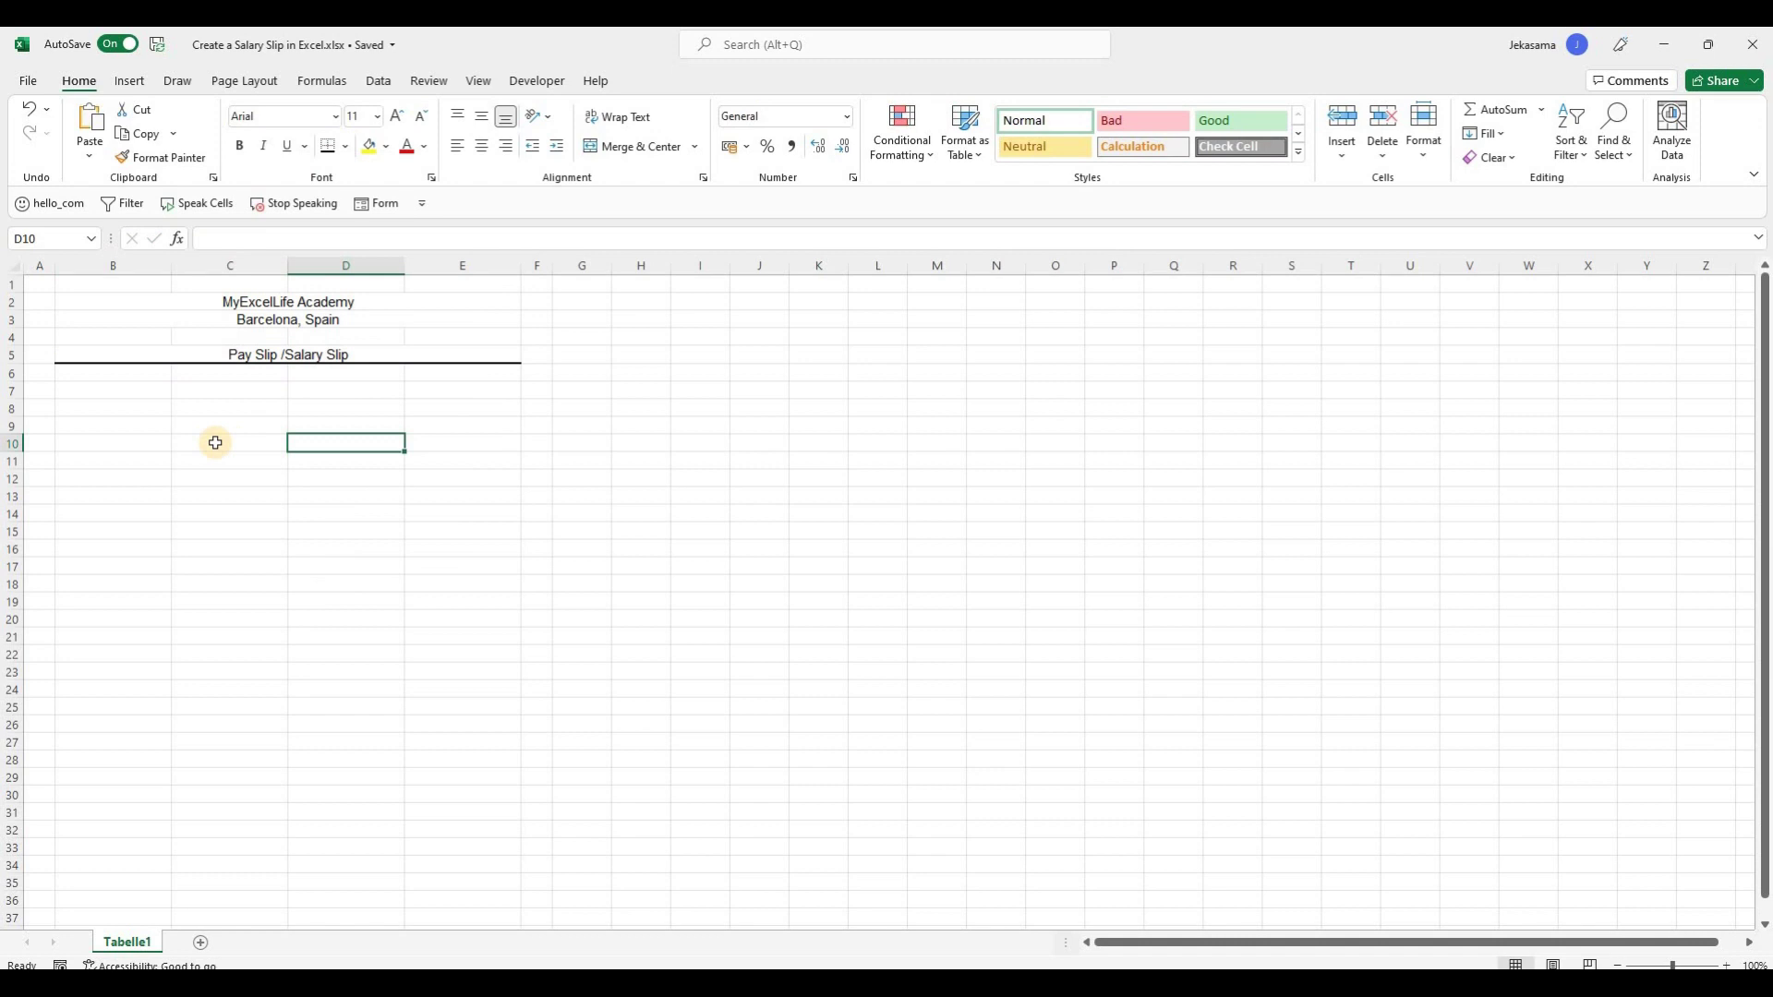
# Rename the Tabelle1 sheet to PaySlip.
pyautogui.doubleClick(125, 943)
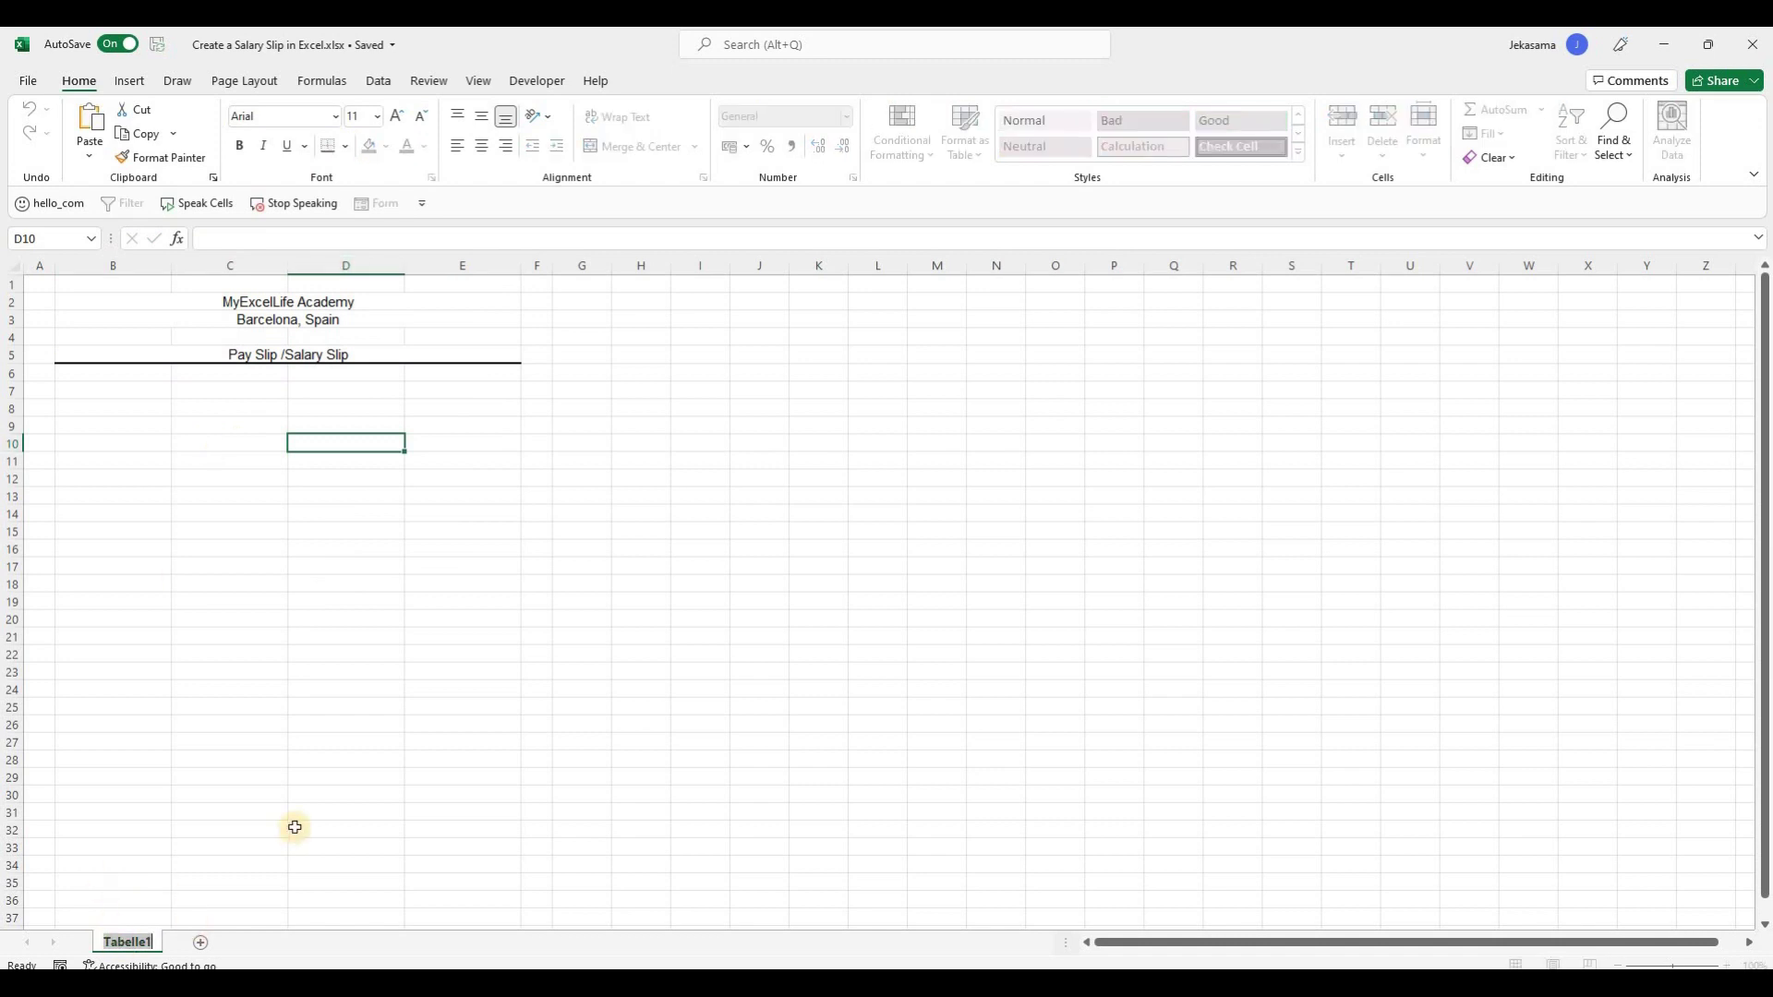
pyautogui.write('PaySlip')
pyautogui.click(295, 827)
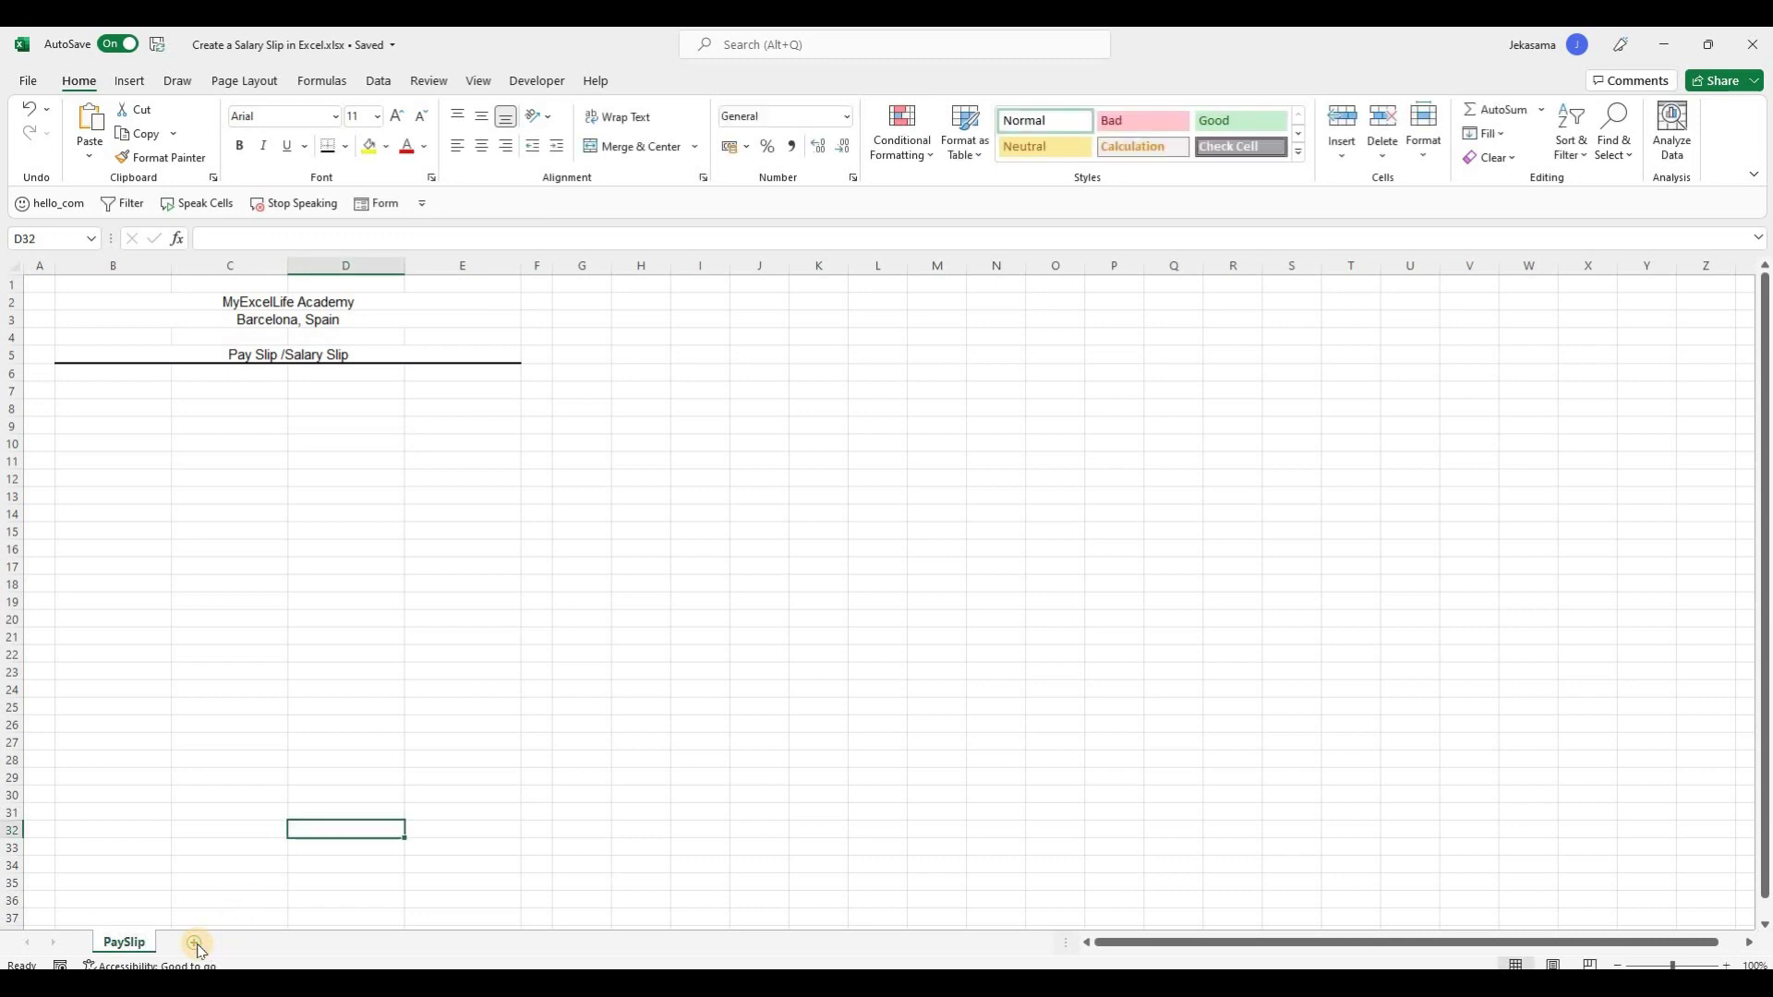
# Add a new sheet named DataBase and copy the employee salary data.
pyautogui.click(197, 943)
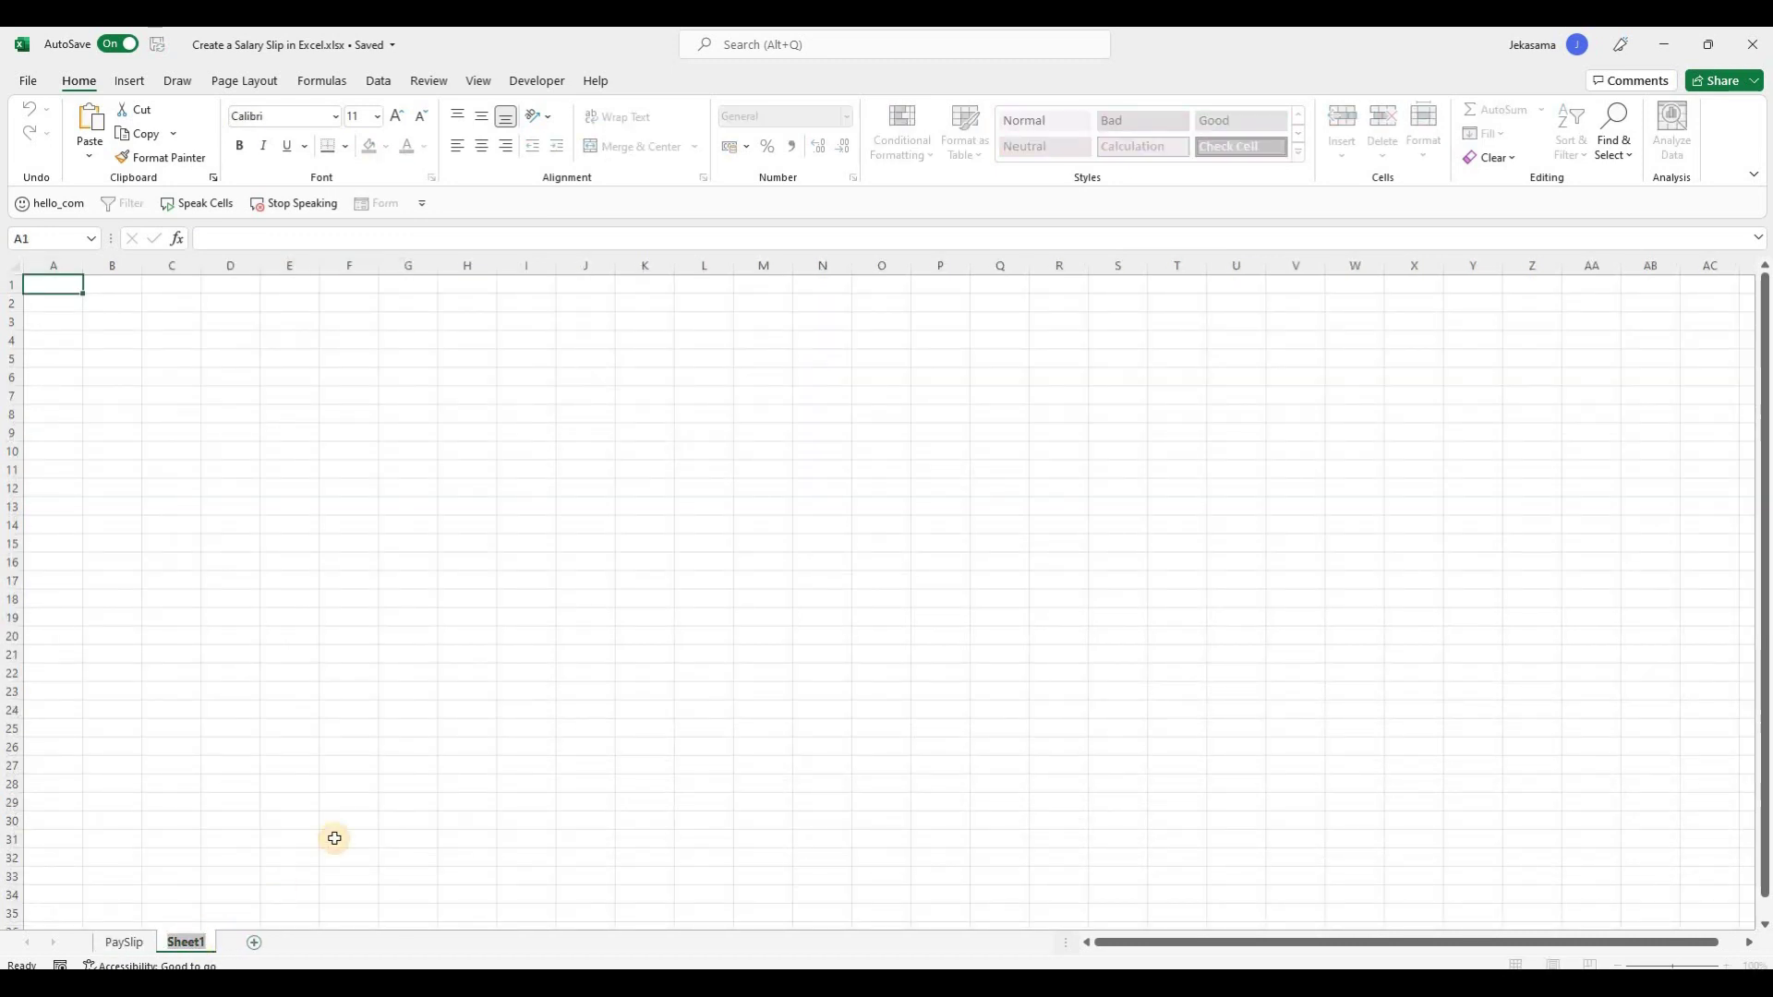
pyautogui.write('DataBase')
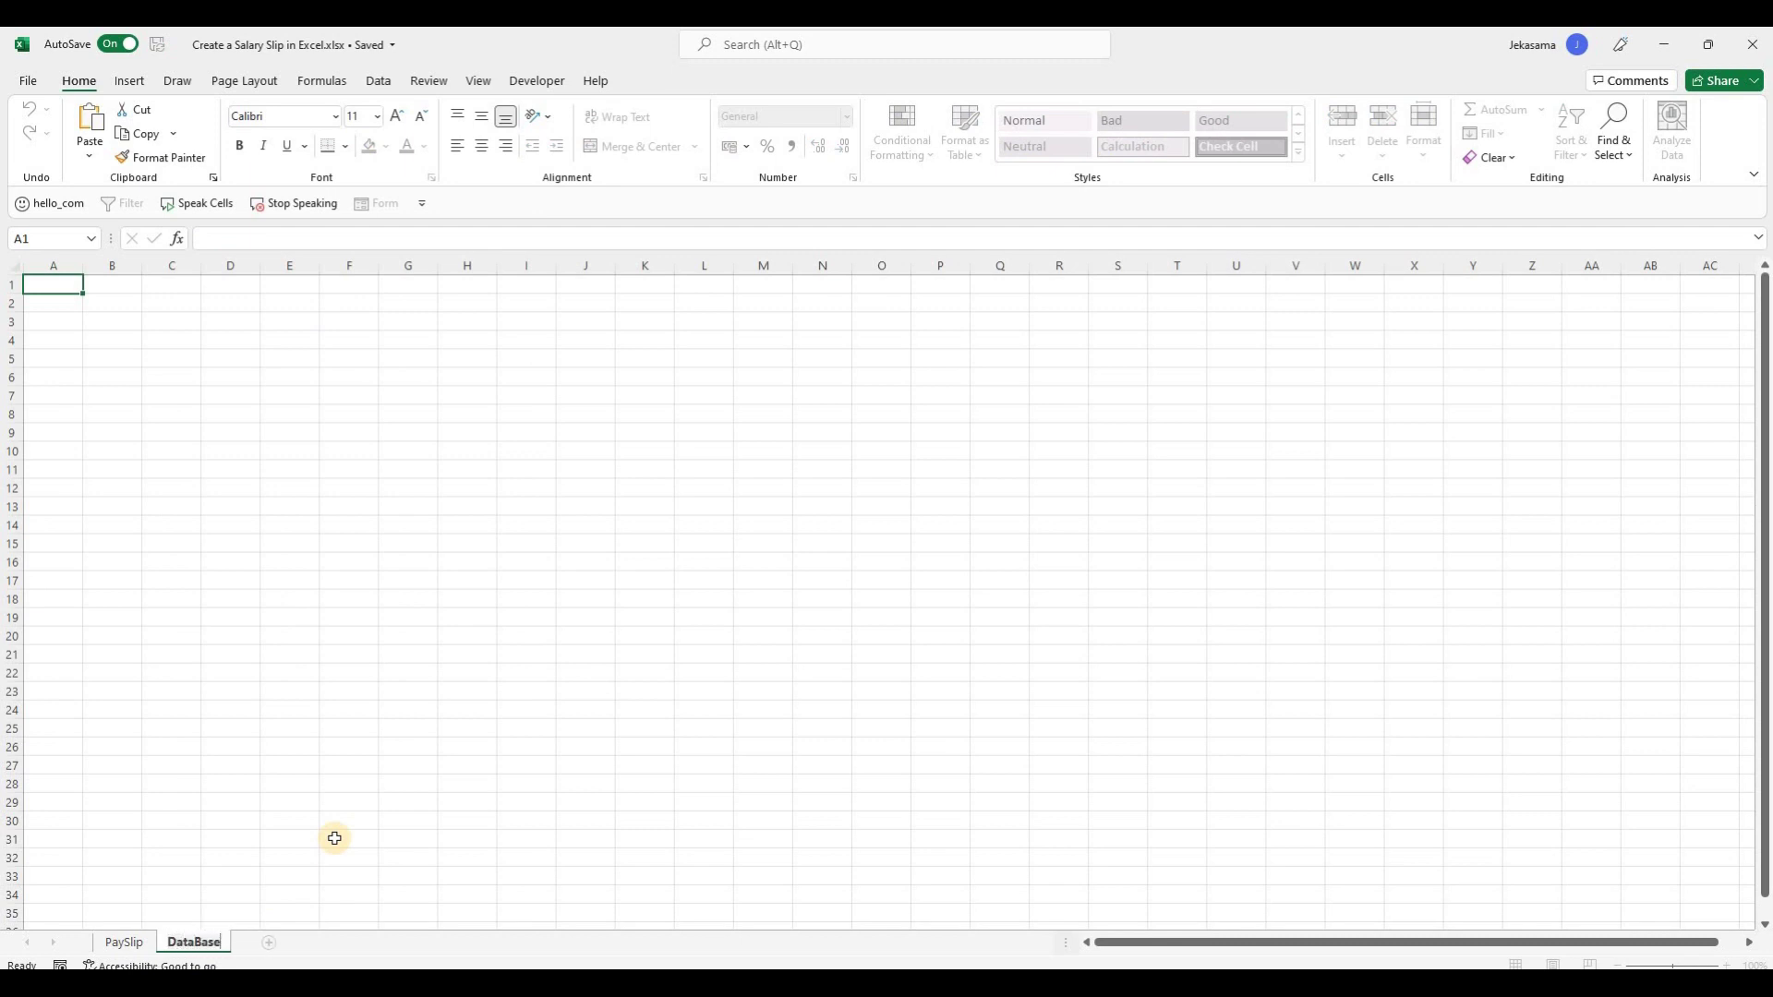
pyautogui.press('Return')
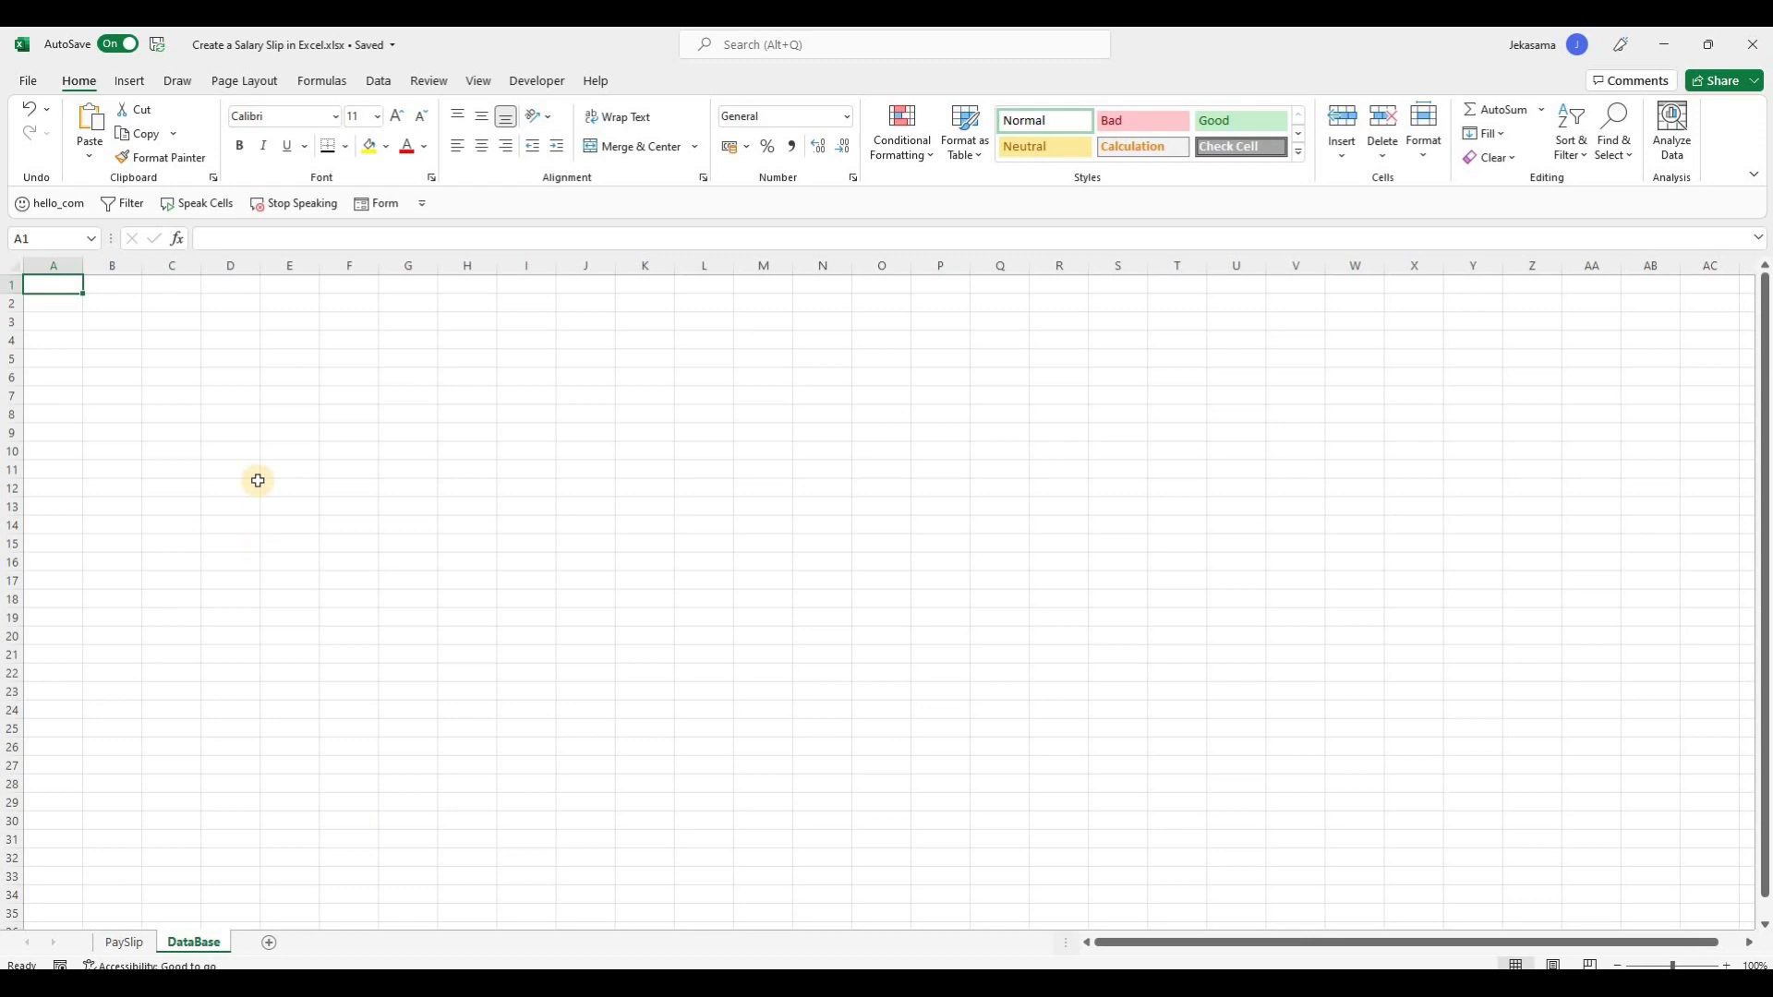
pyautogui.hotkey('ctrl', 'c')
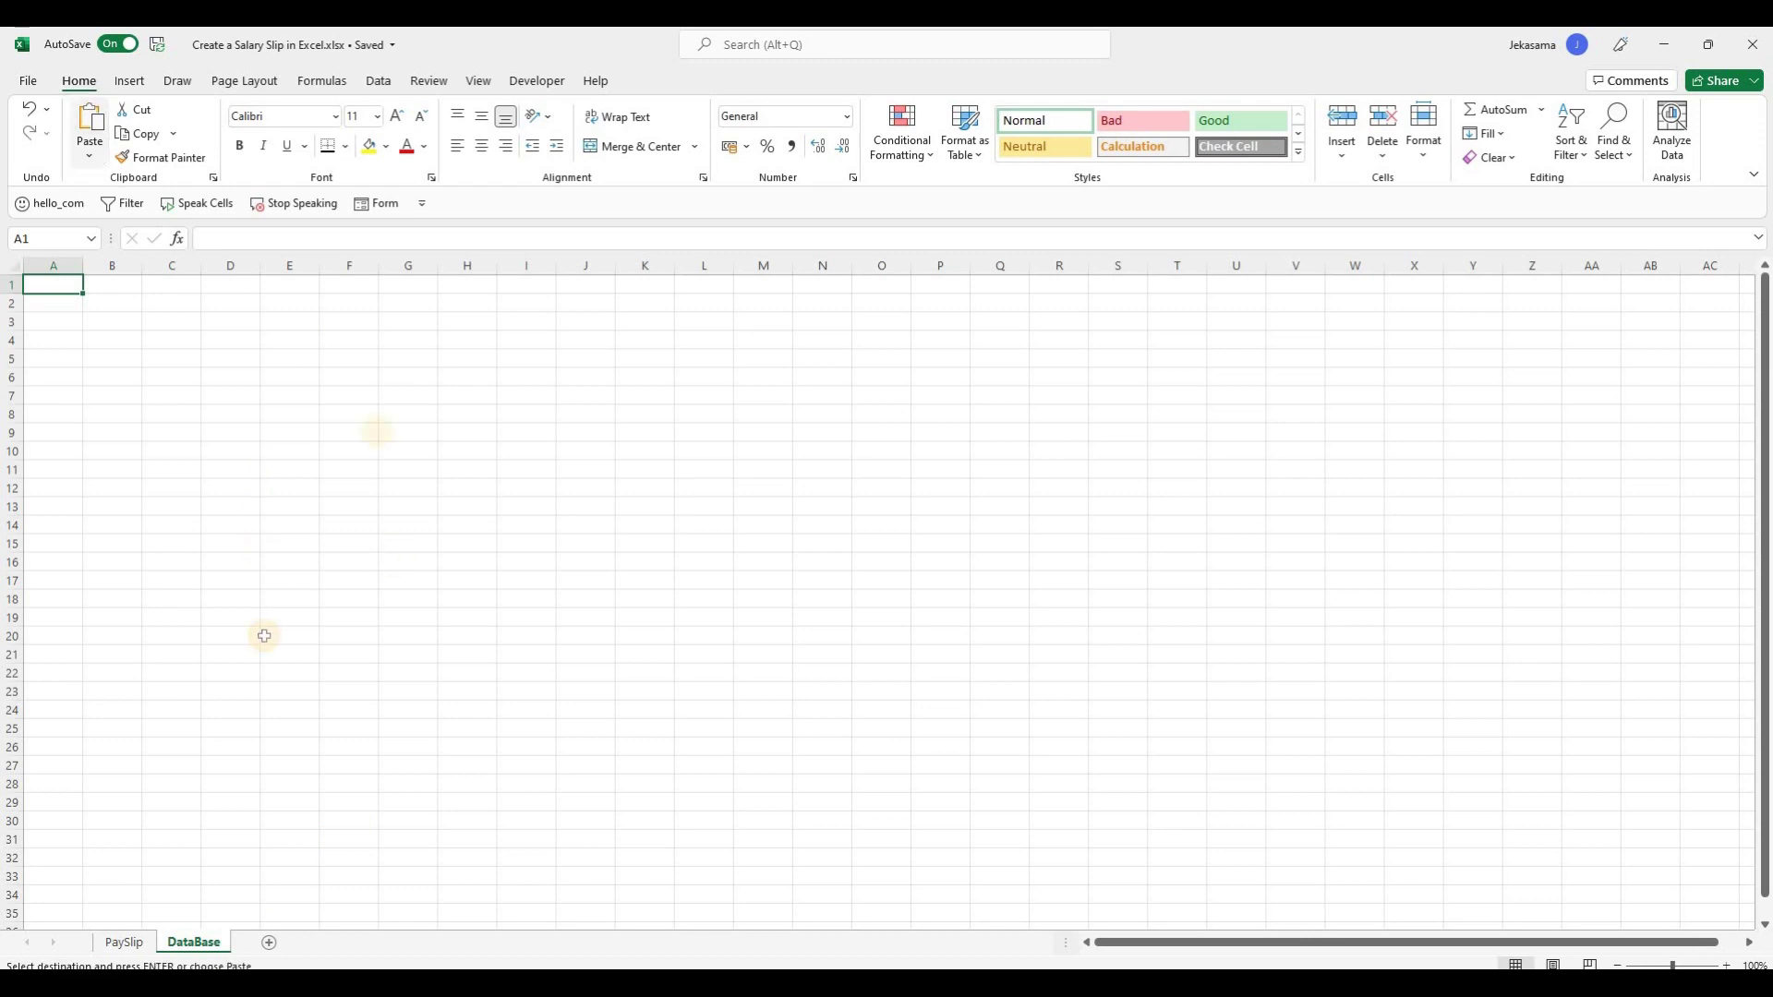
# Paste the employee table at A1 of DataBase and wrap the header text.
pyautogui.hotkey('ctrl', 'v')
pyautogui.press('alt')
pyautogui.press('h')
pyautogui.press('w')
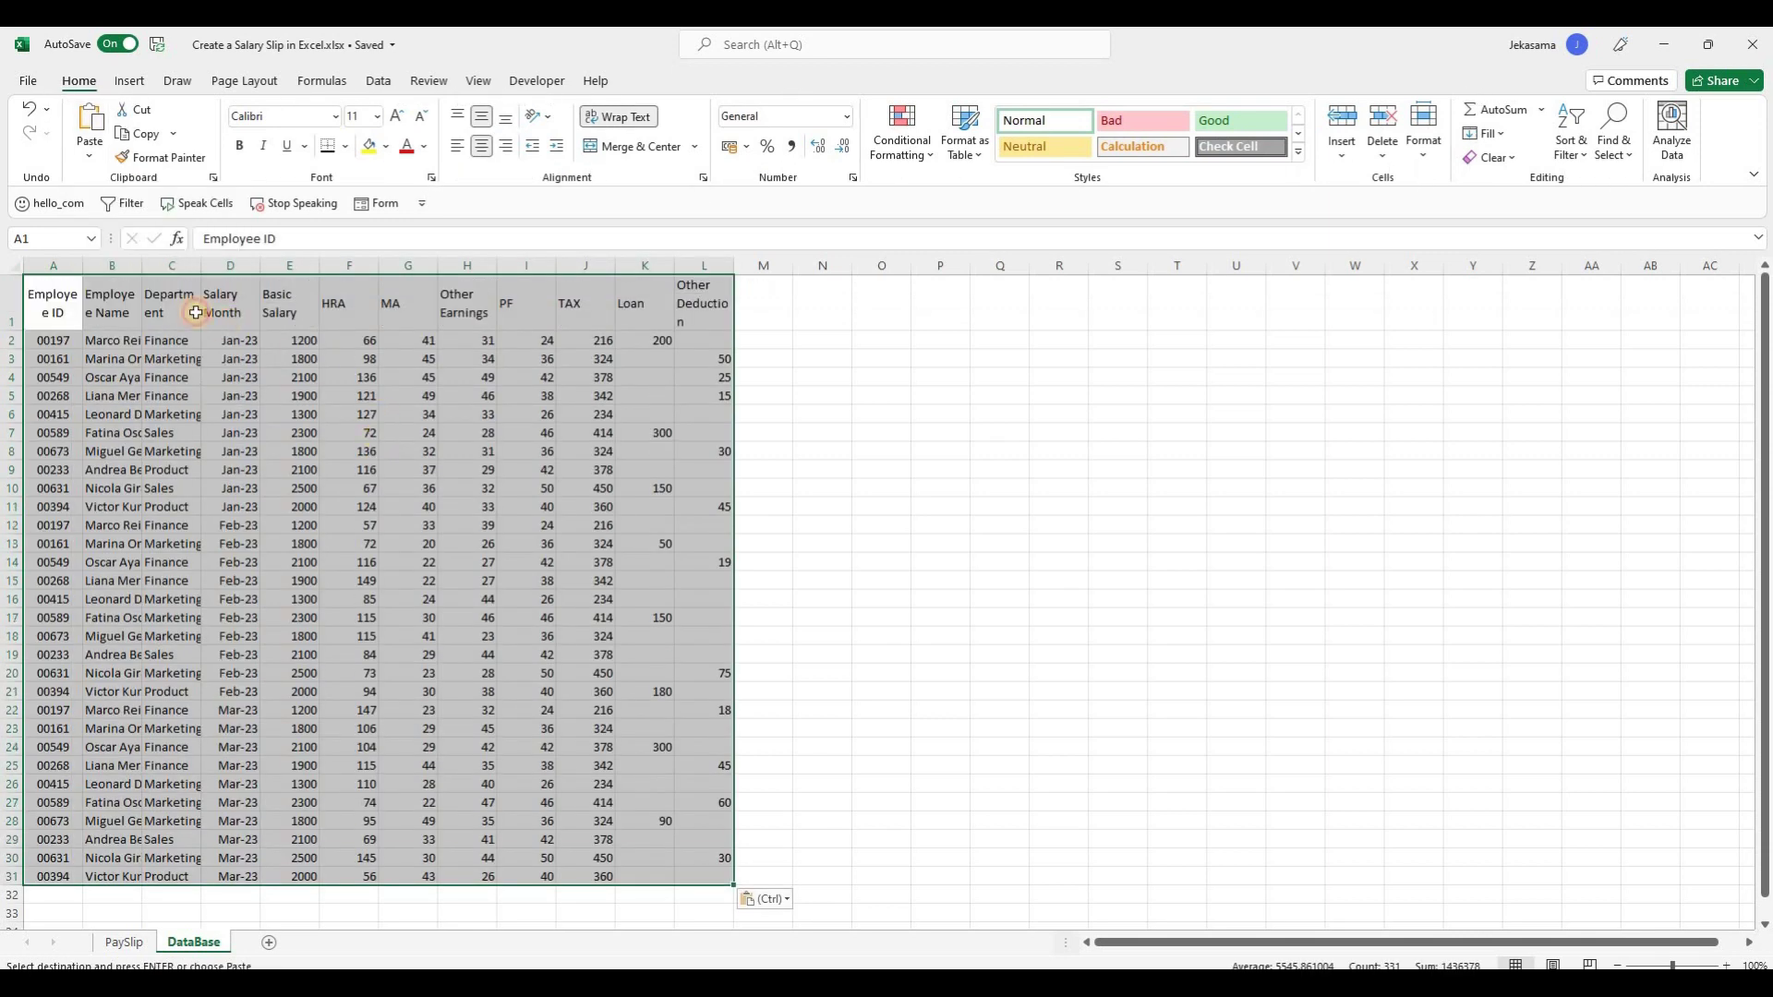
pyautogui.click(378, 417)
# Give columns A through L one equal width.
pyautogui.moveTo(53, 265); pyautogui.dragTo(724, 266)
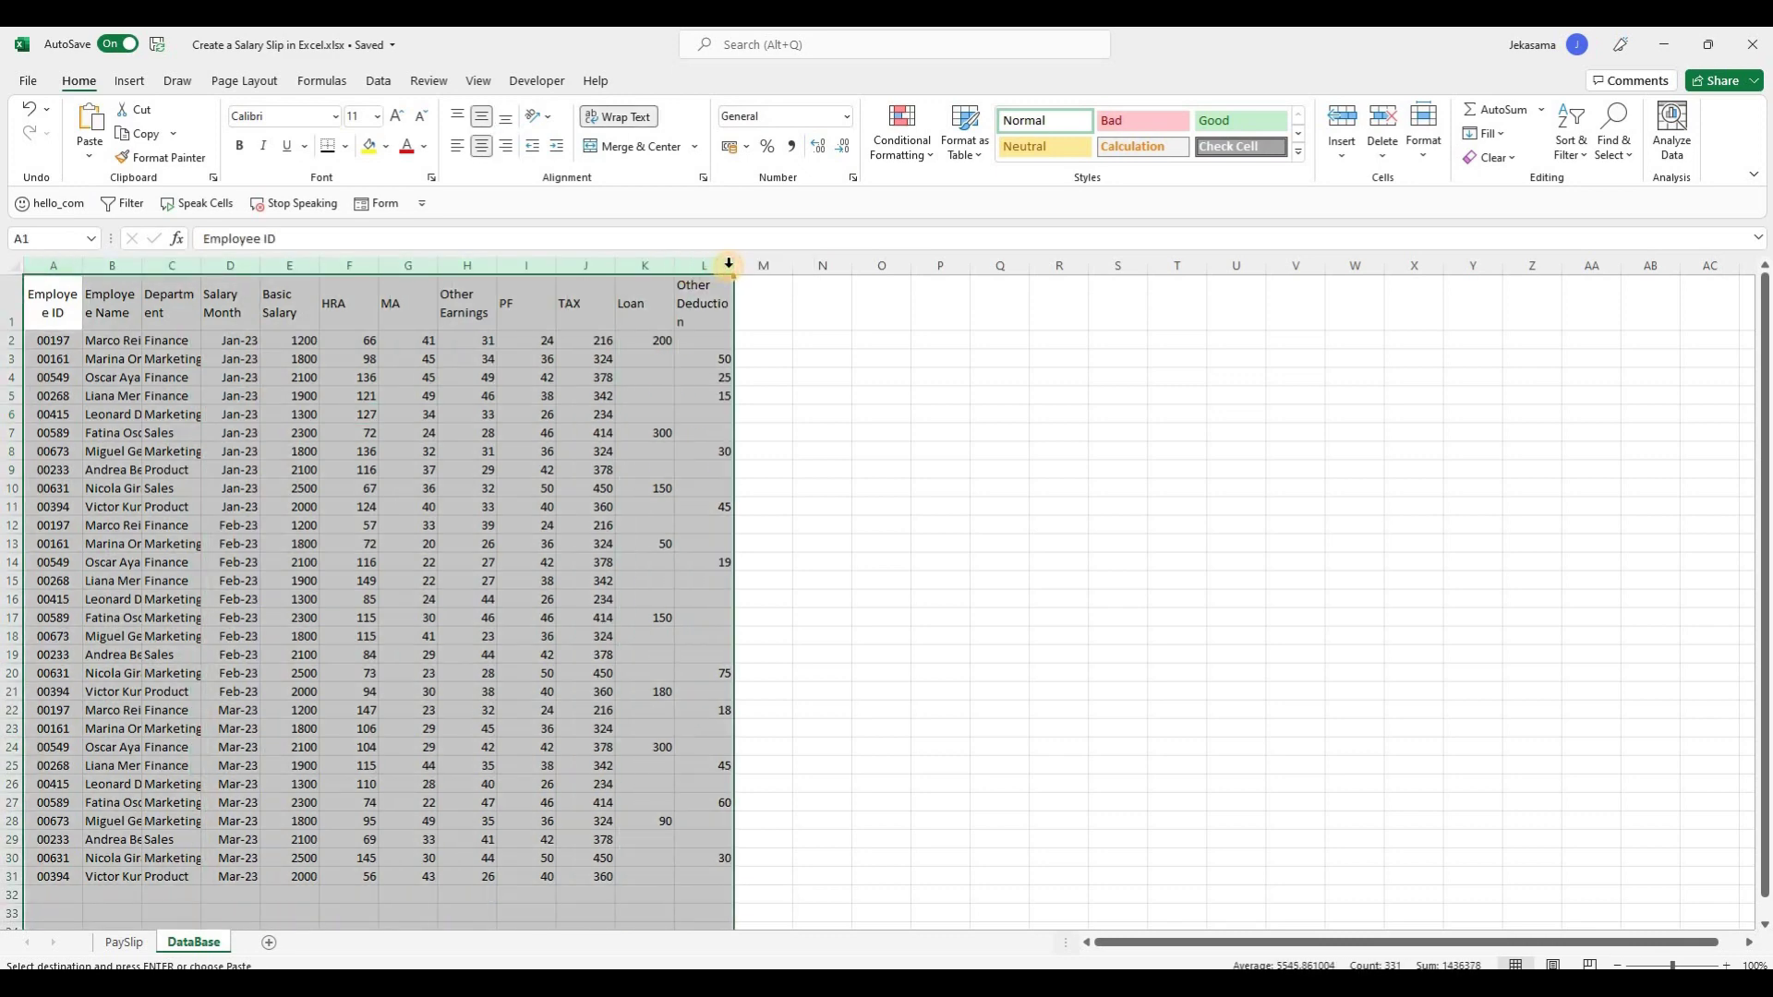
pyautogui.doubleClick(728, 265)
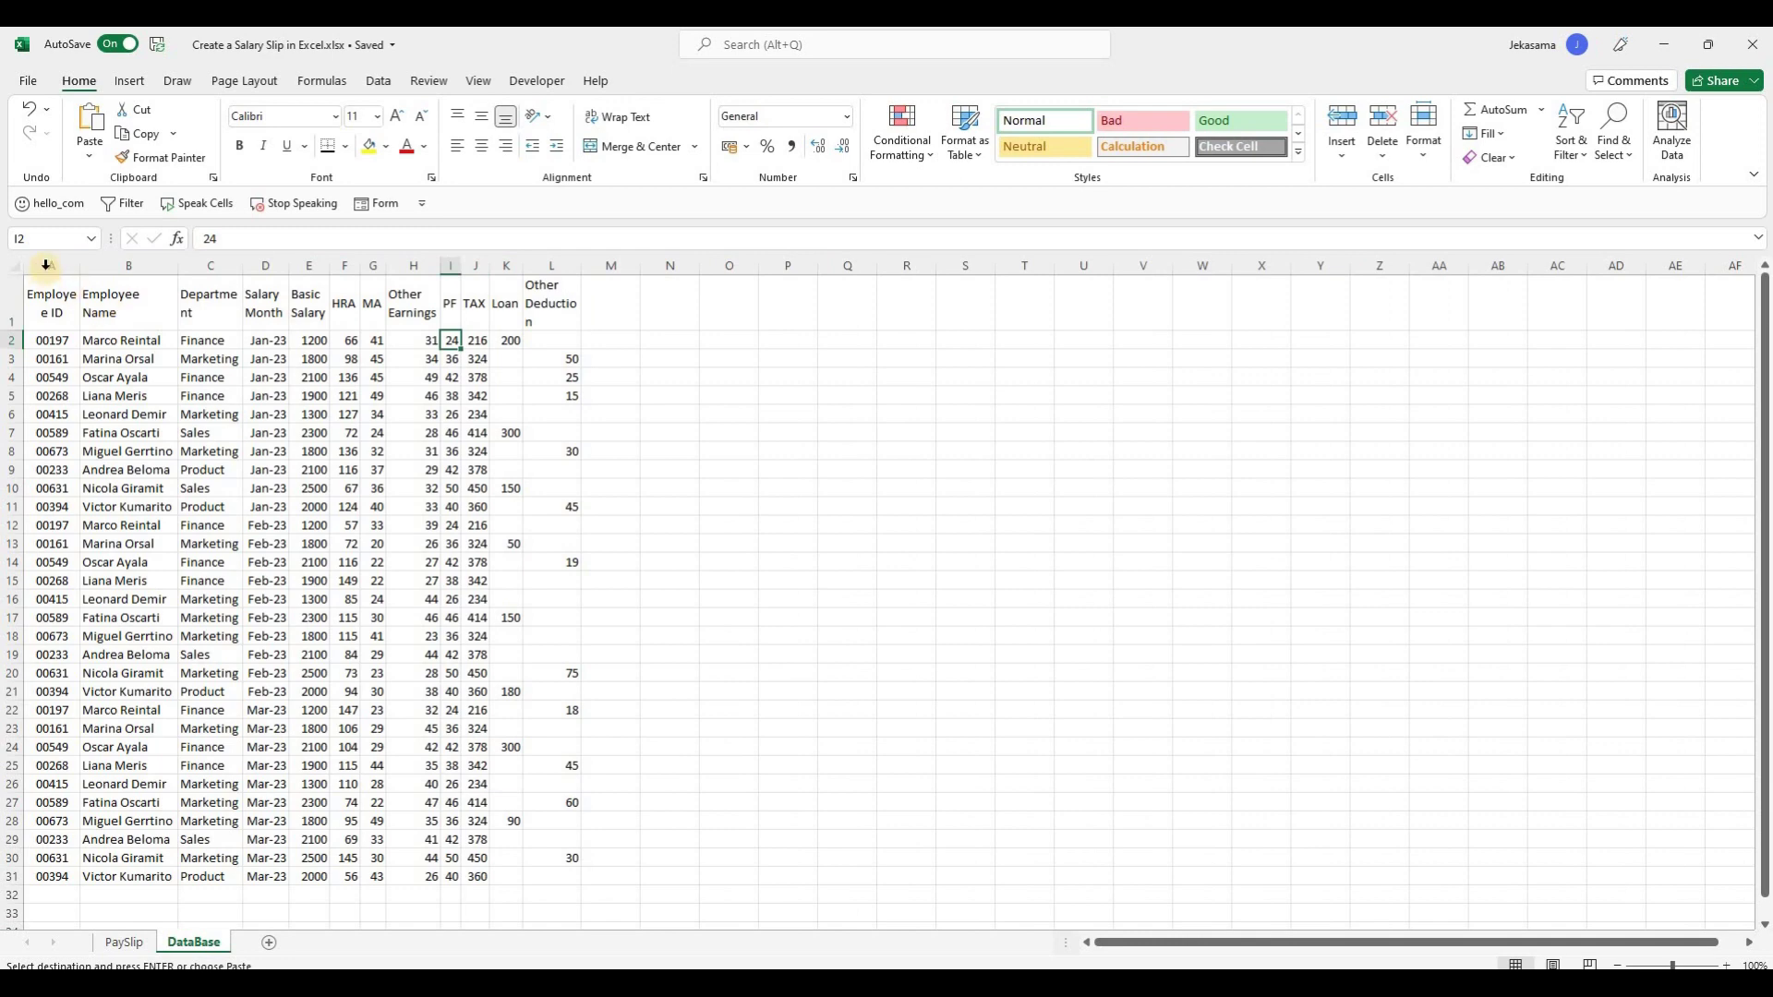
pyautogui.moveTo(46, 265); pyautogui.dragTo(682, 262)
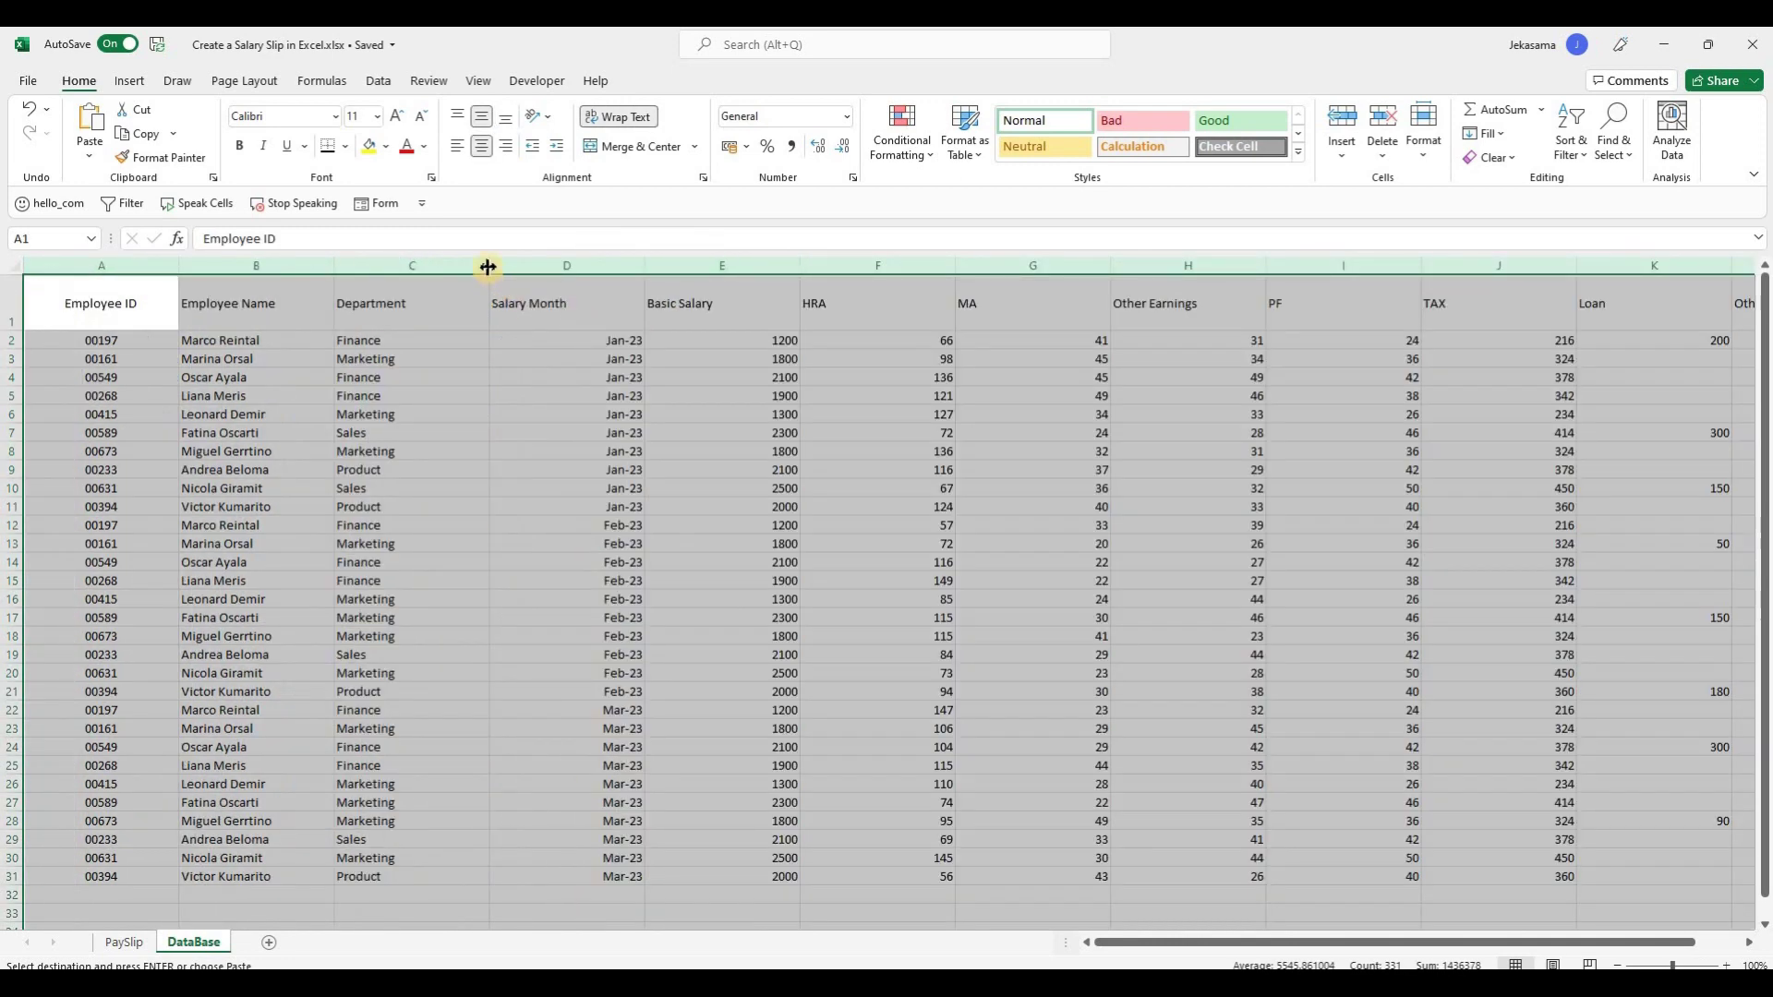
pyautogui.moveTo(488, 267); pyautogui.dragTo(434, 270)
pyautogui.click(425, 322)
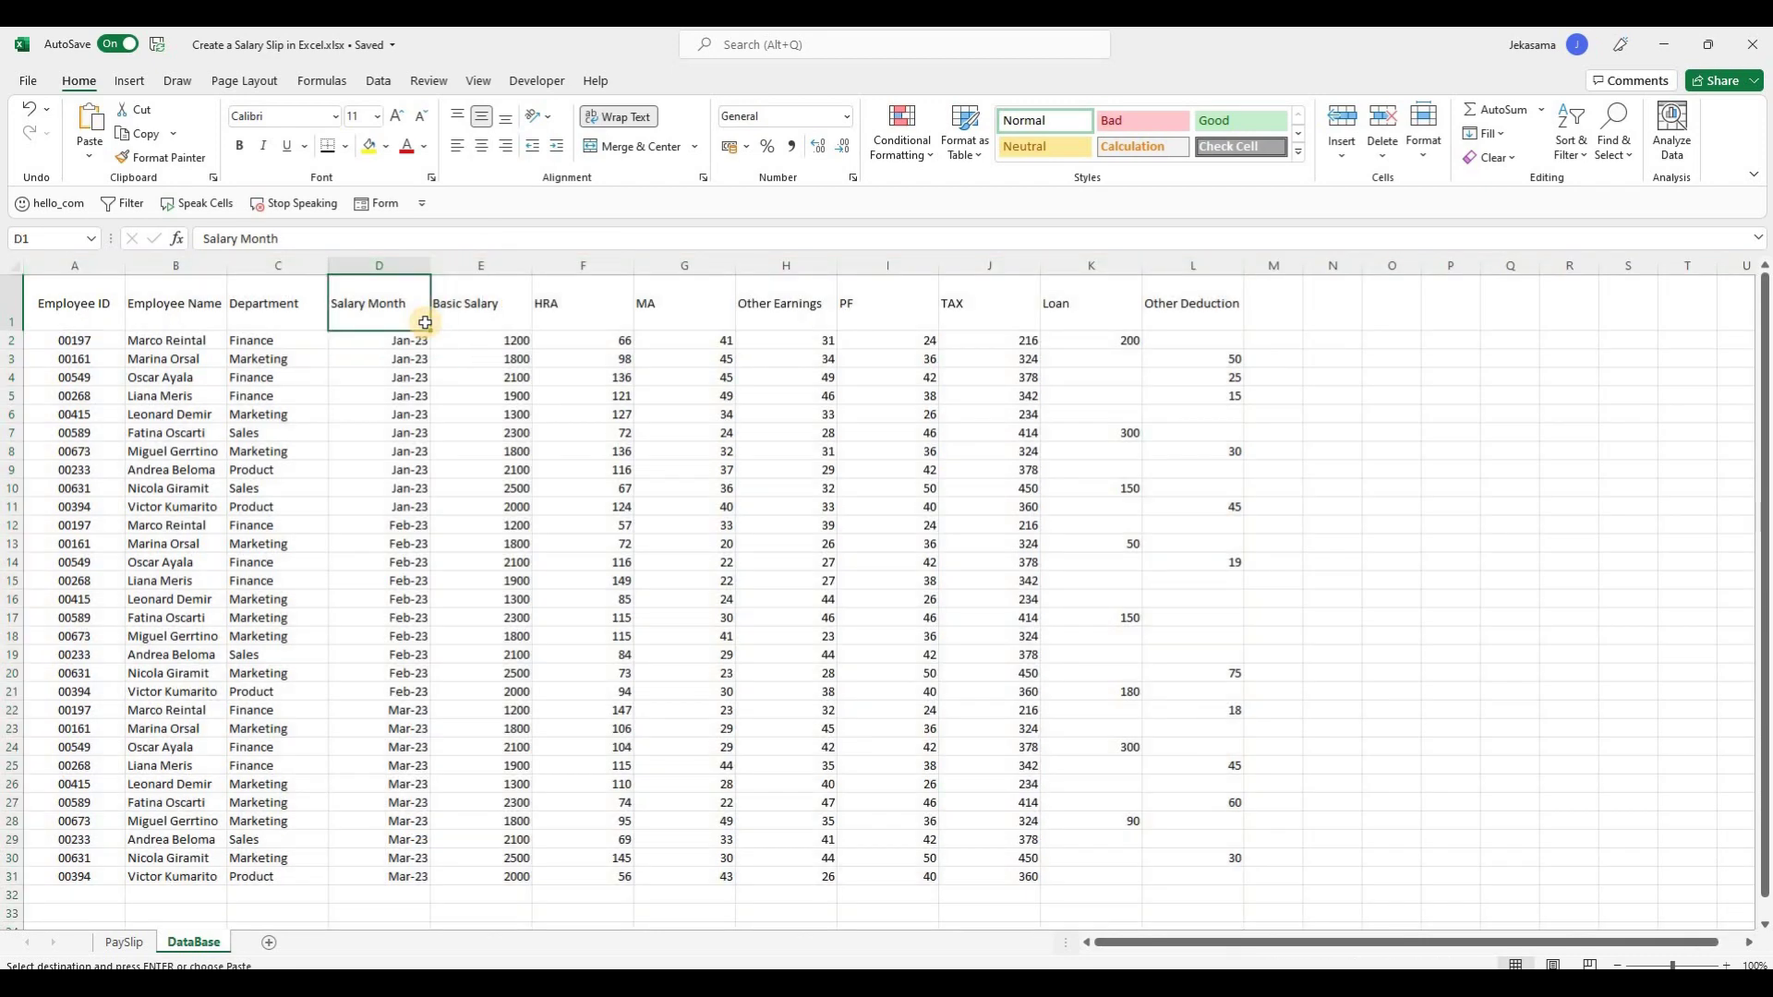
# Apply Comma Style to the Basic Salary values in E2:E31.
pyautogui.click(494, 338)
pyautogui.hotkey('ctrl', 'shift', 'Down')
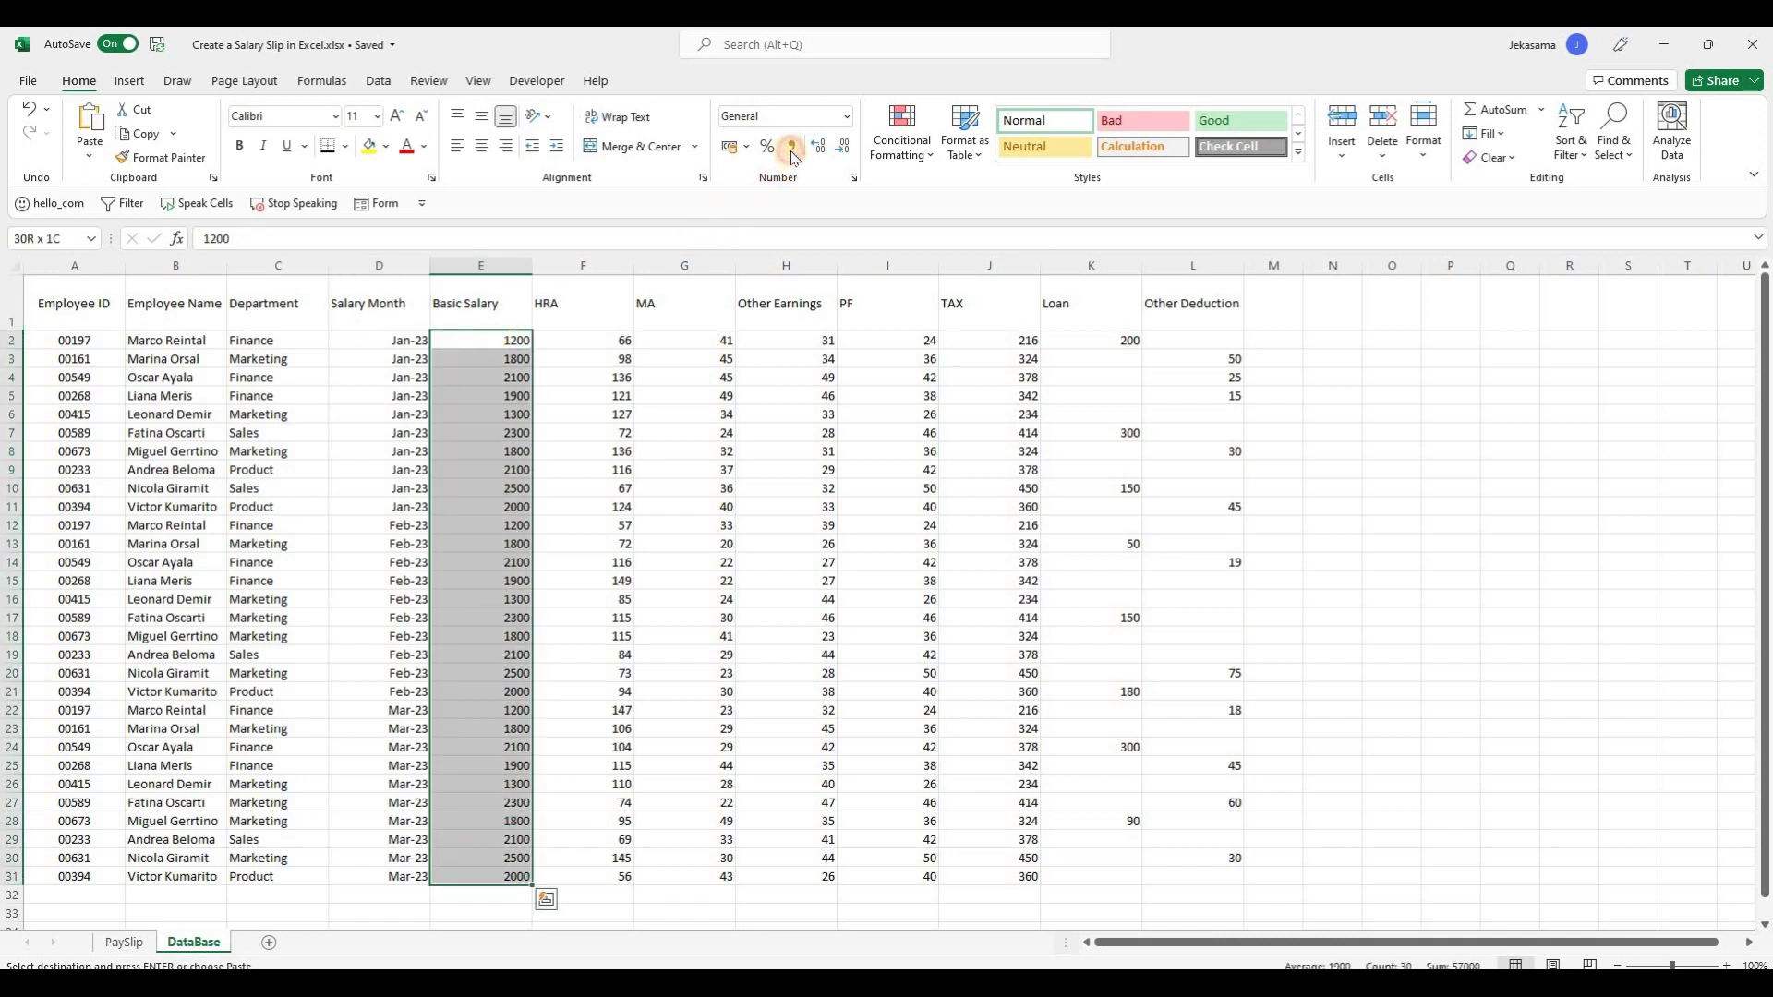
pyautogui.click(791, 148)
pyautogui.click(619, 339)
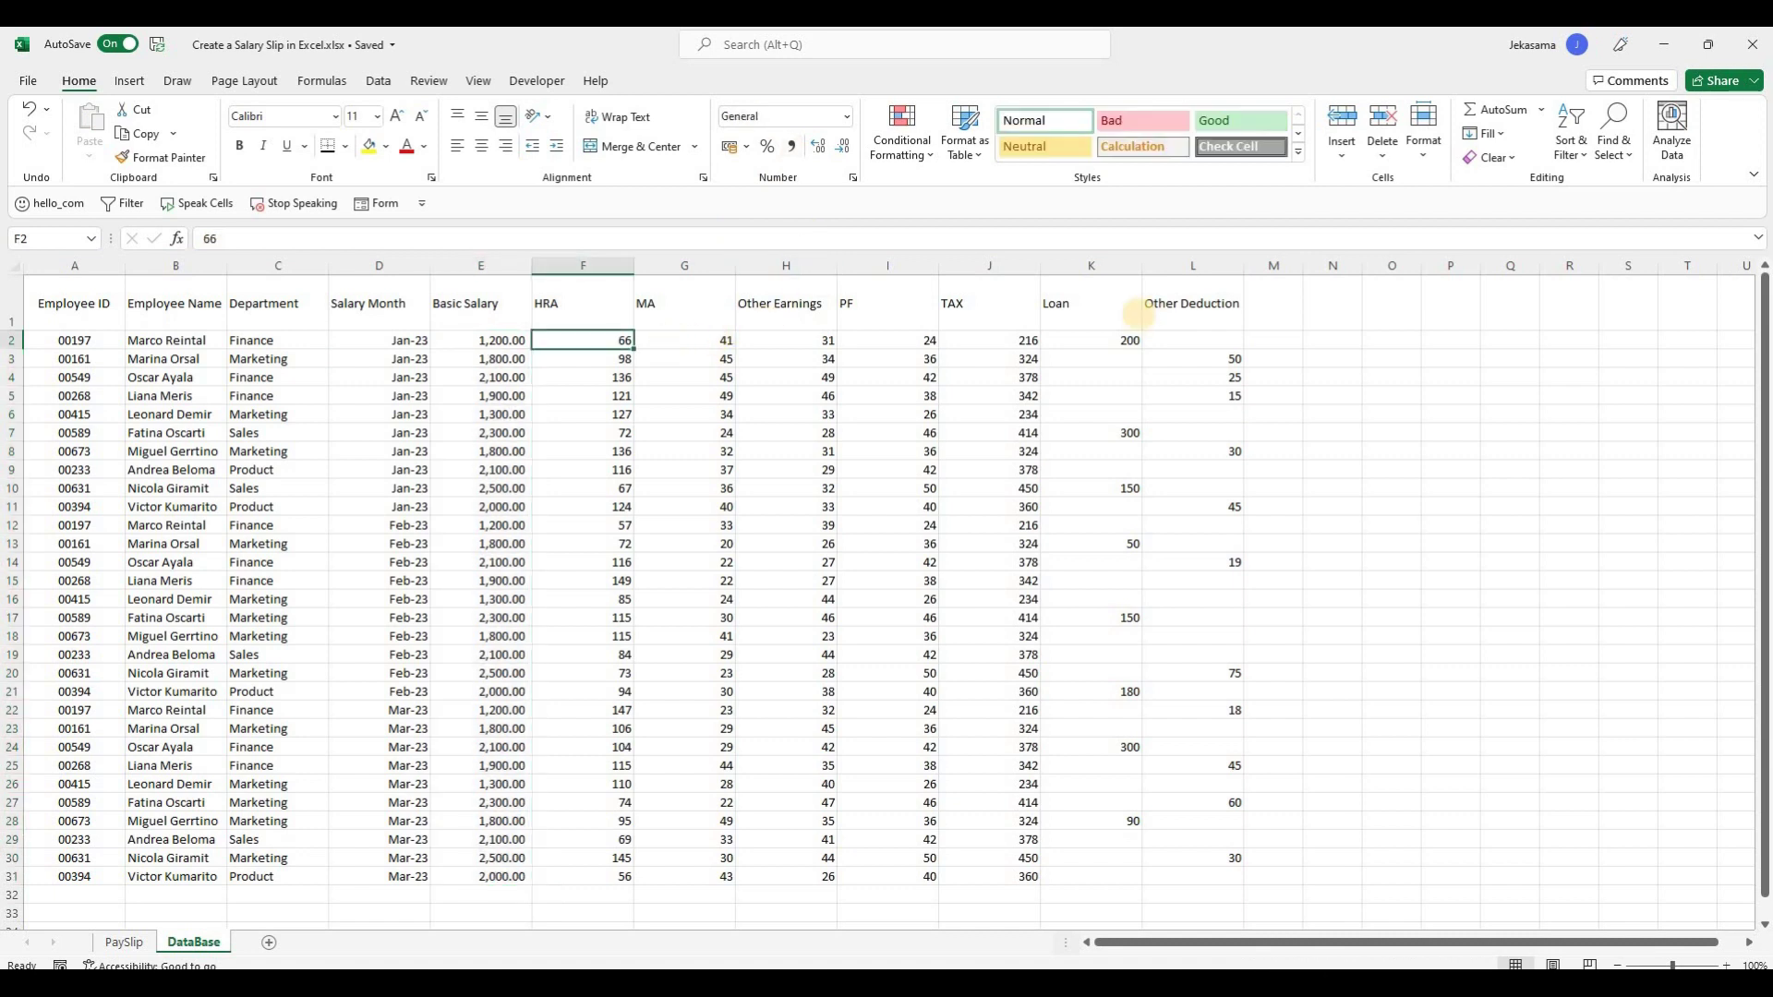
pyautogui.moveTo(86, 304); pyautogui.dragTo(766, 308)
pyautogui.moveTo(888, 311); pyautogui.dragTo(1169, 315)
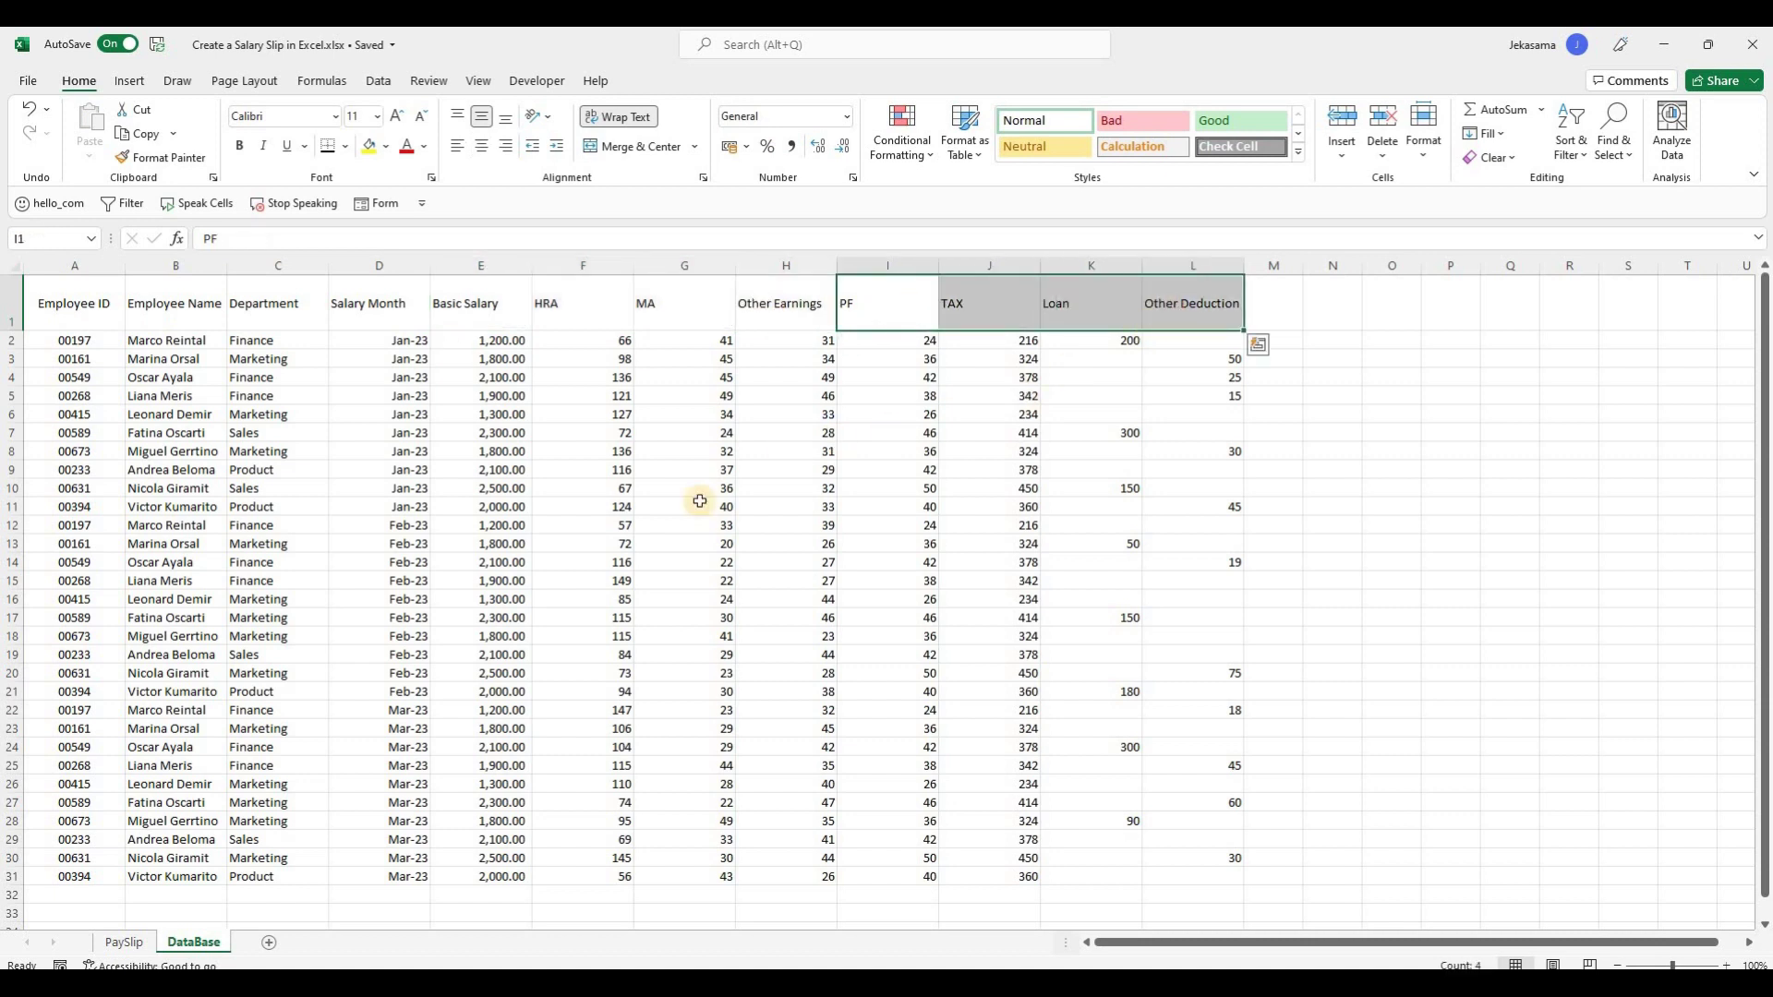
# Paste DataBase headers A1:D1 as transposed values into PaySlip starting at B7.
pyautogui.click(126, 942)
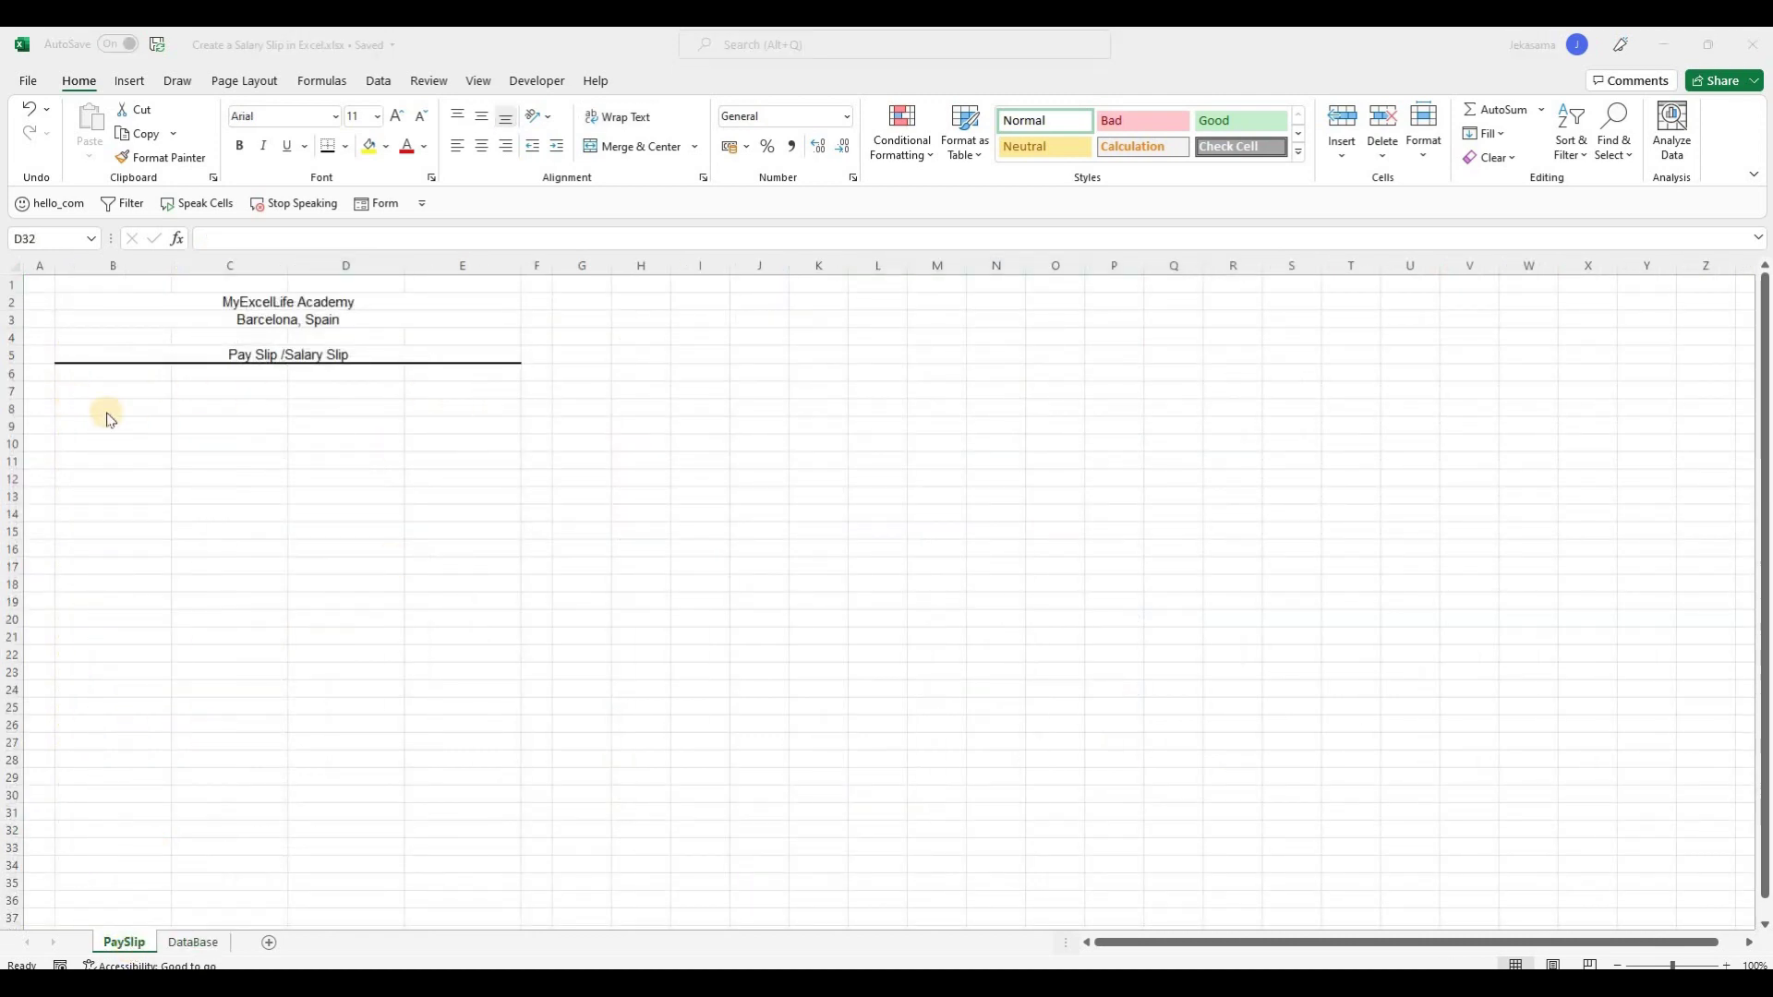
pyautogui.click(203, 942)
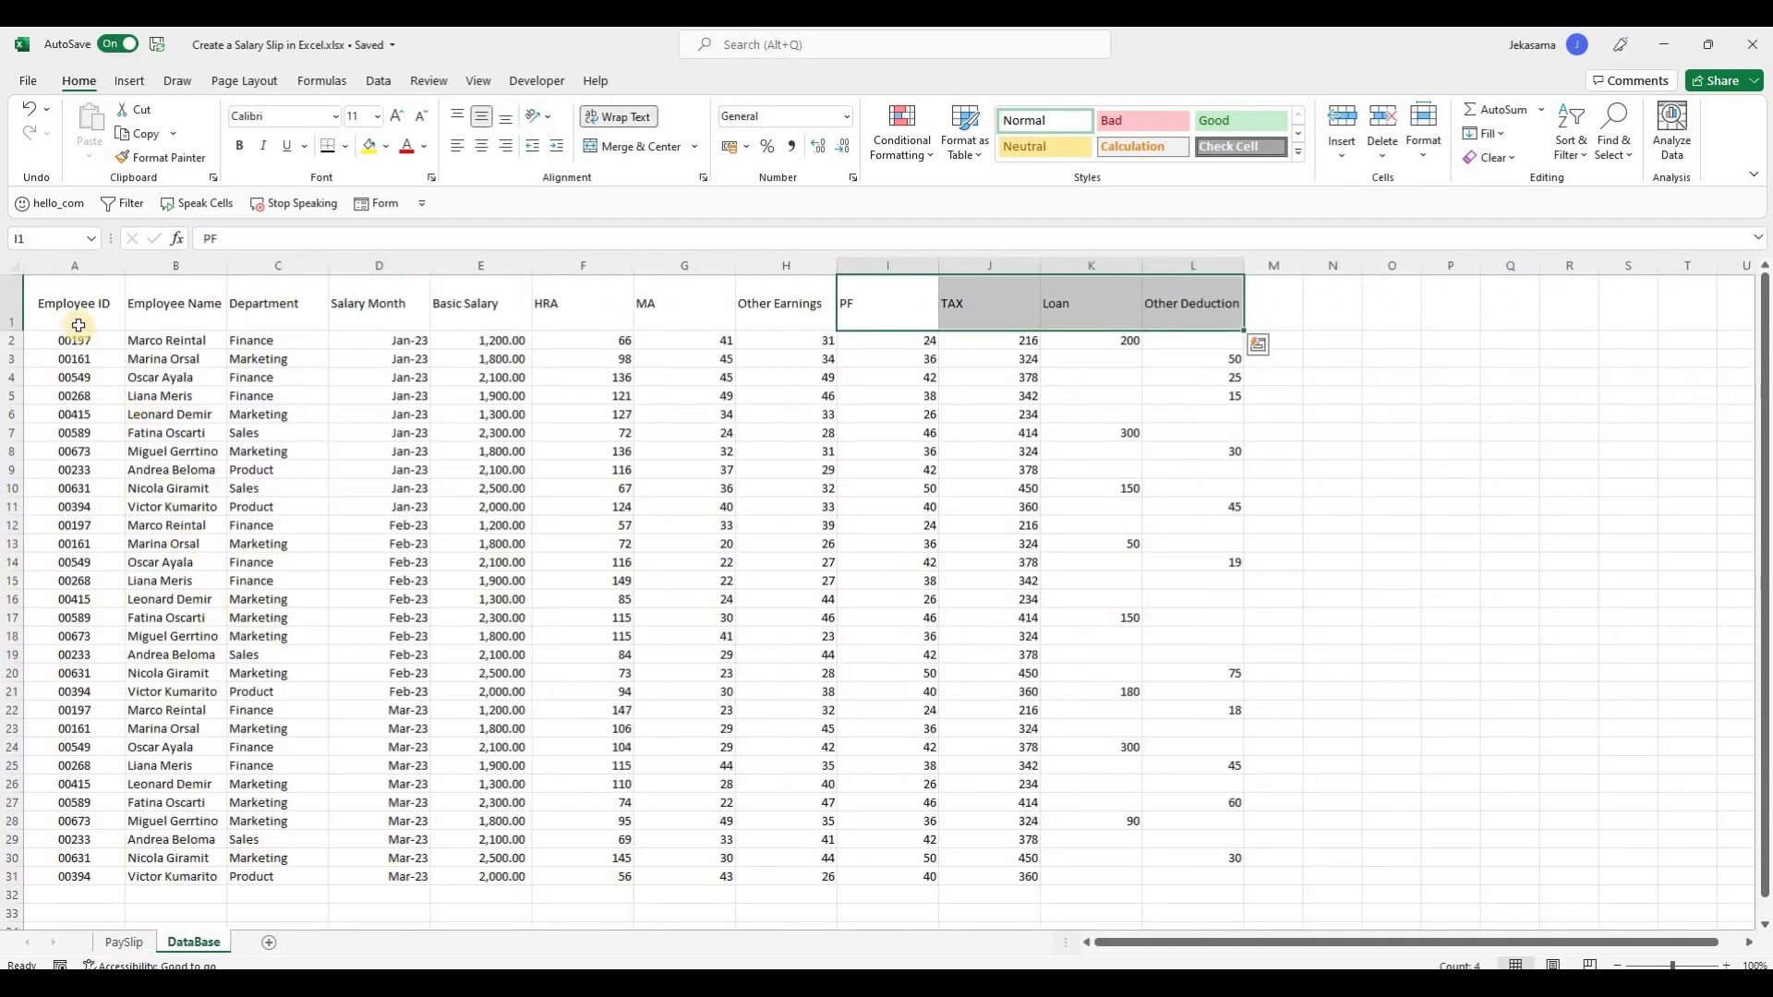
pyautogui.moveTo(78, 303); pyautogui.dragTo(366, 294)
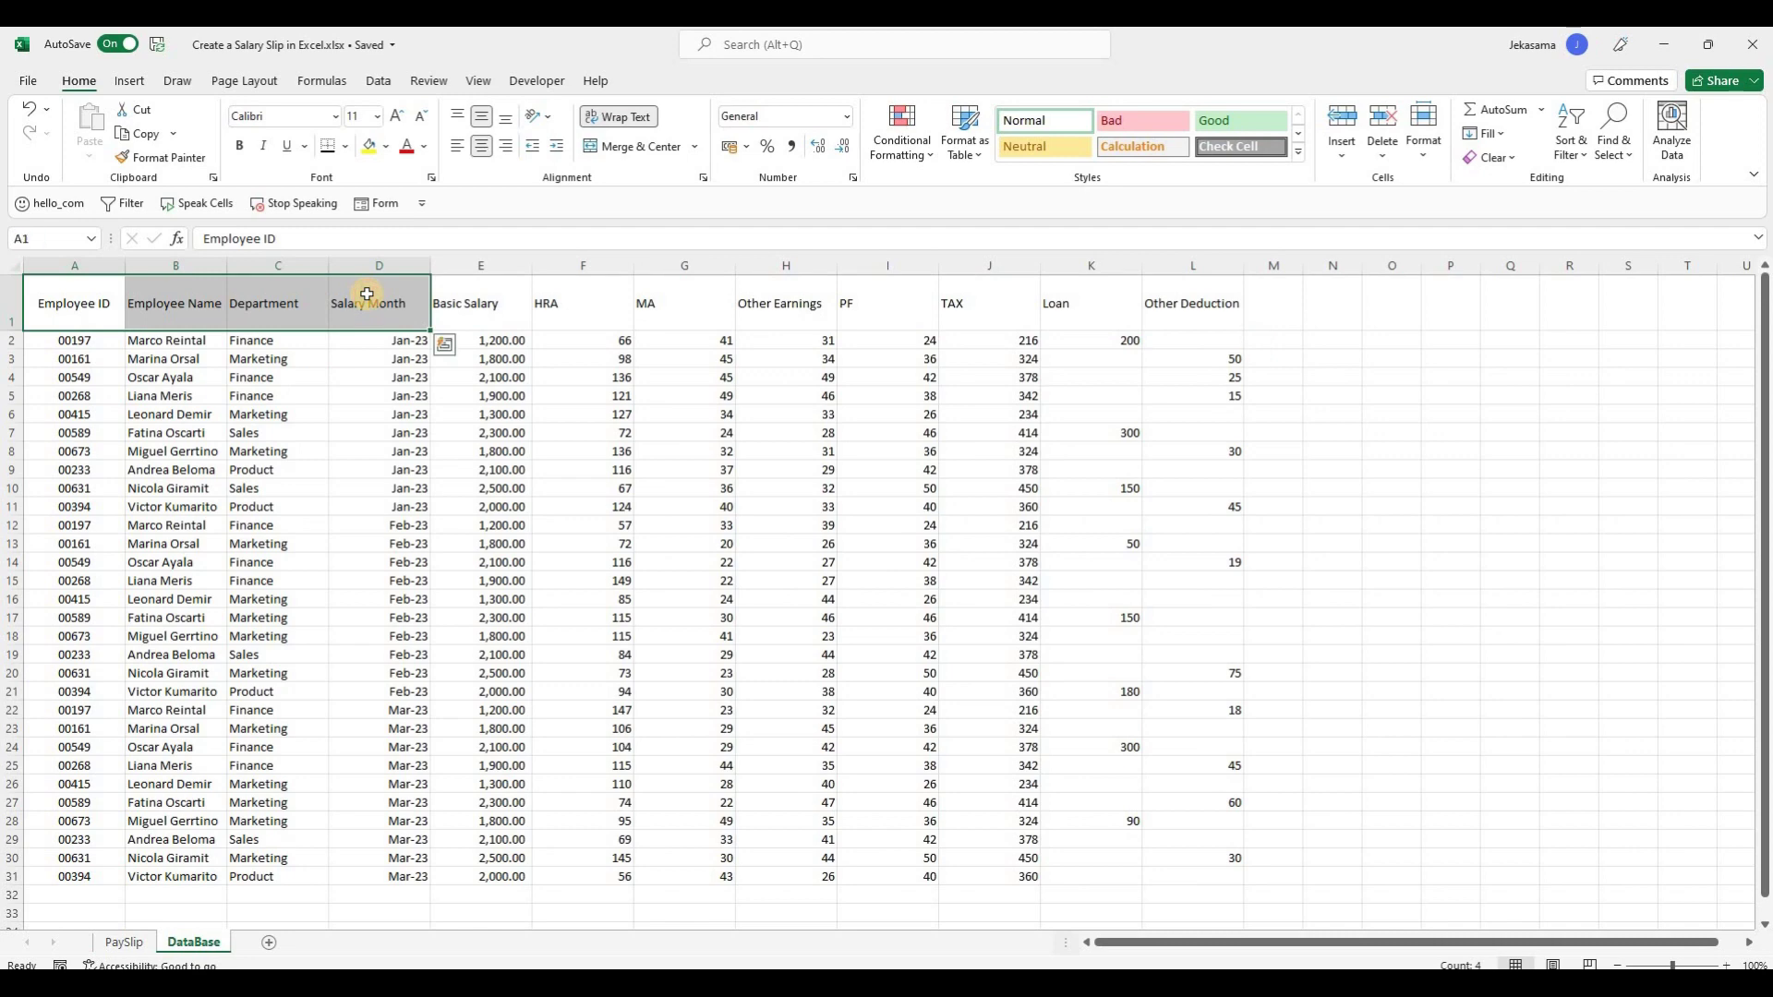
pyautogui.hotkey('ctrl', 'c')
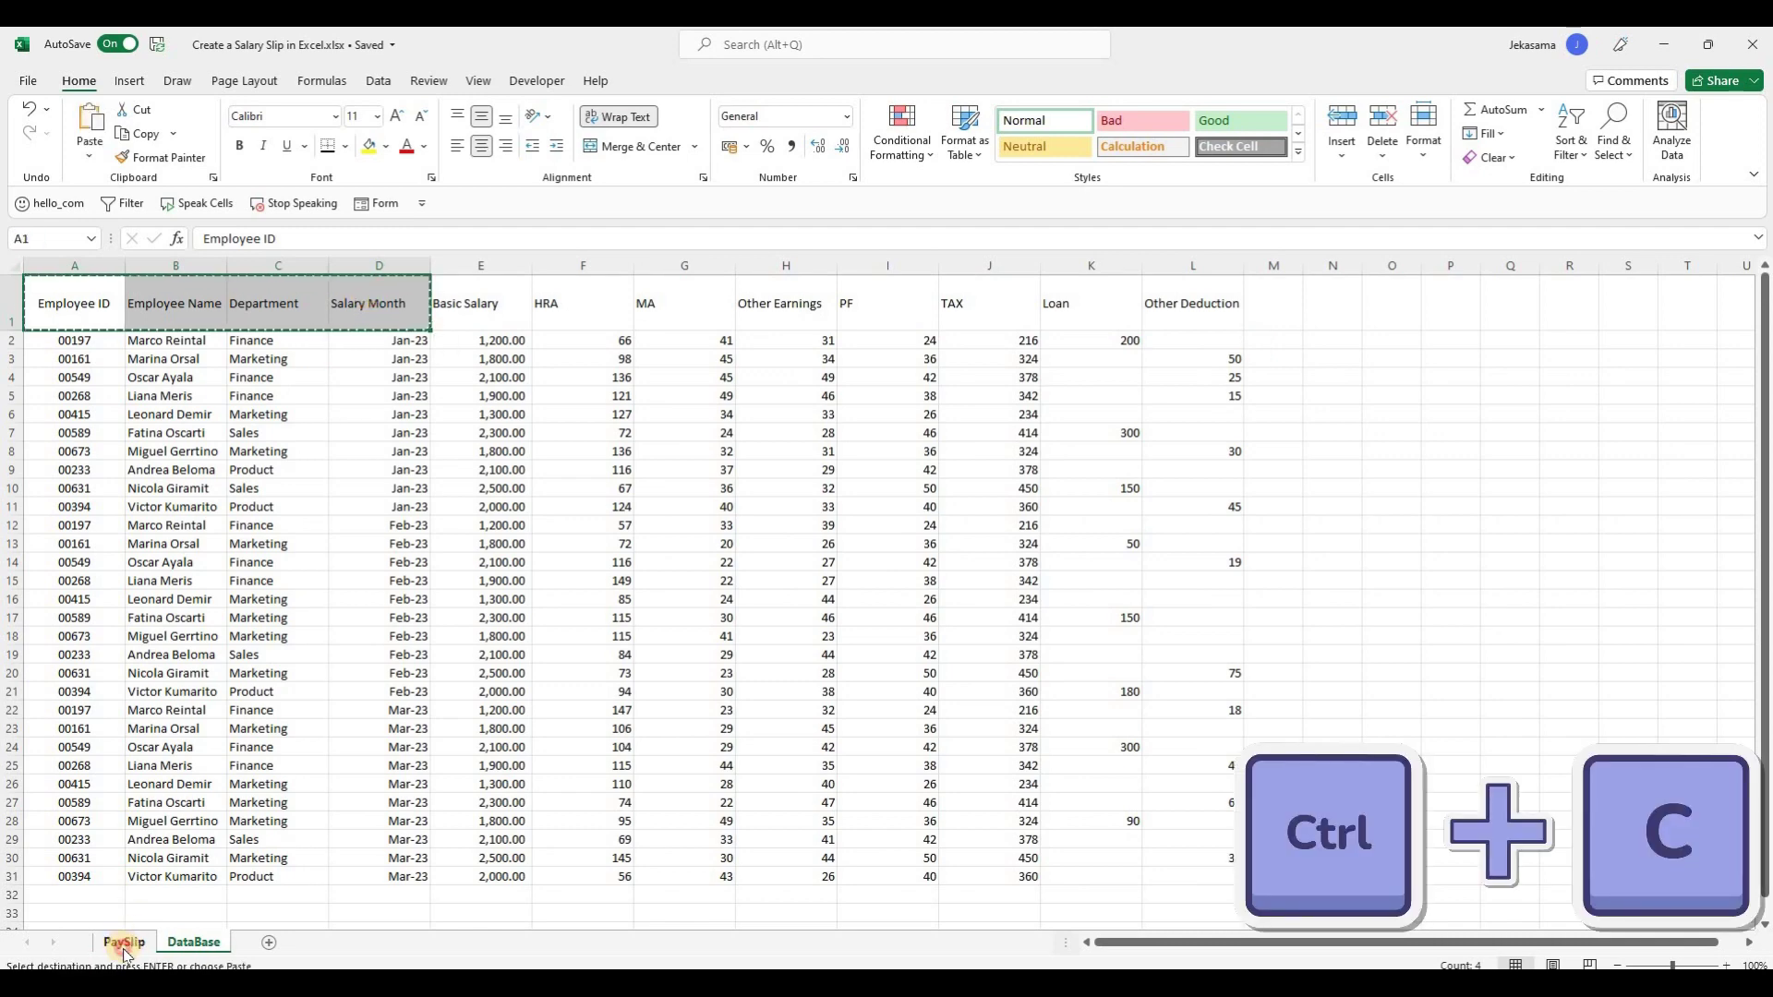
pyautogui.click(125, 944)
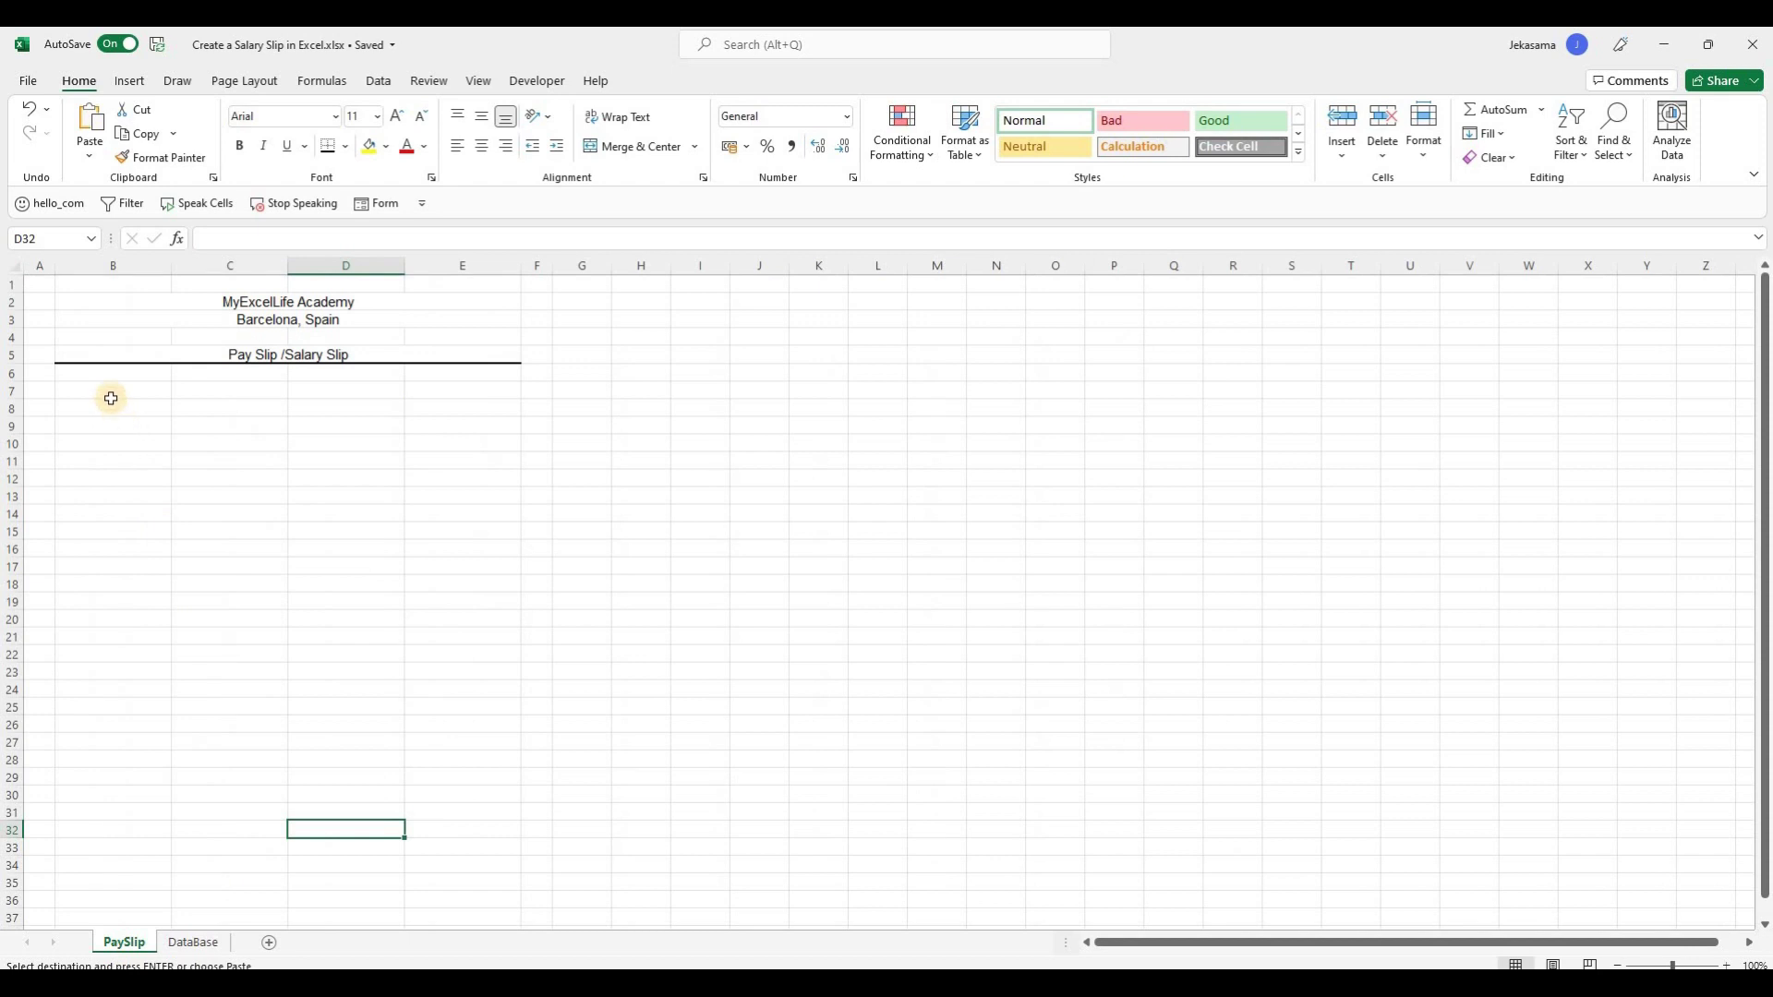
pyautogui.click(108, 393)
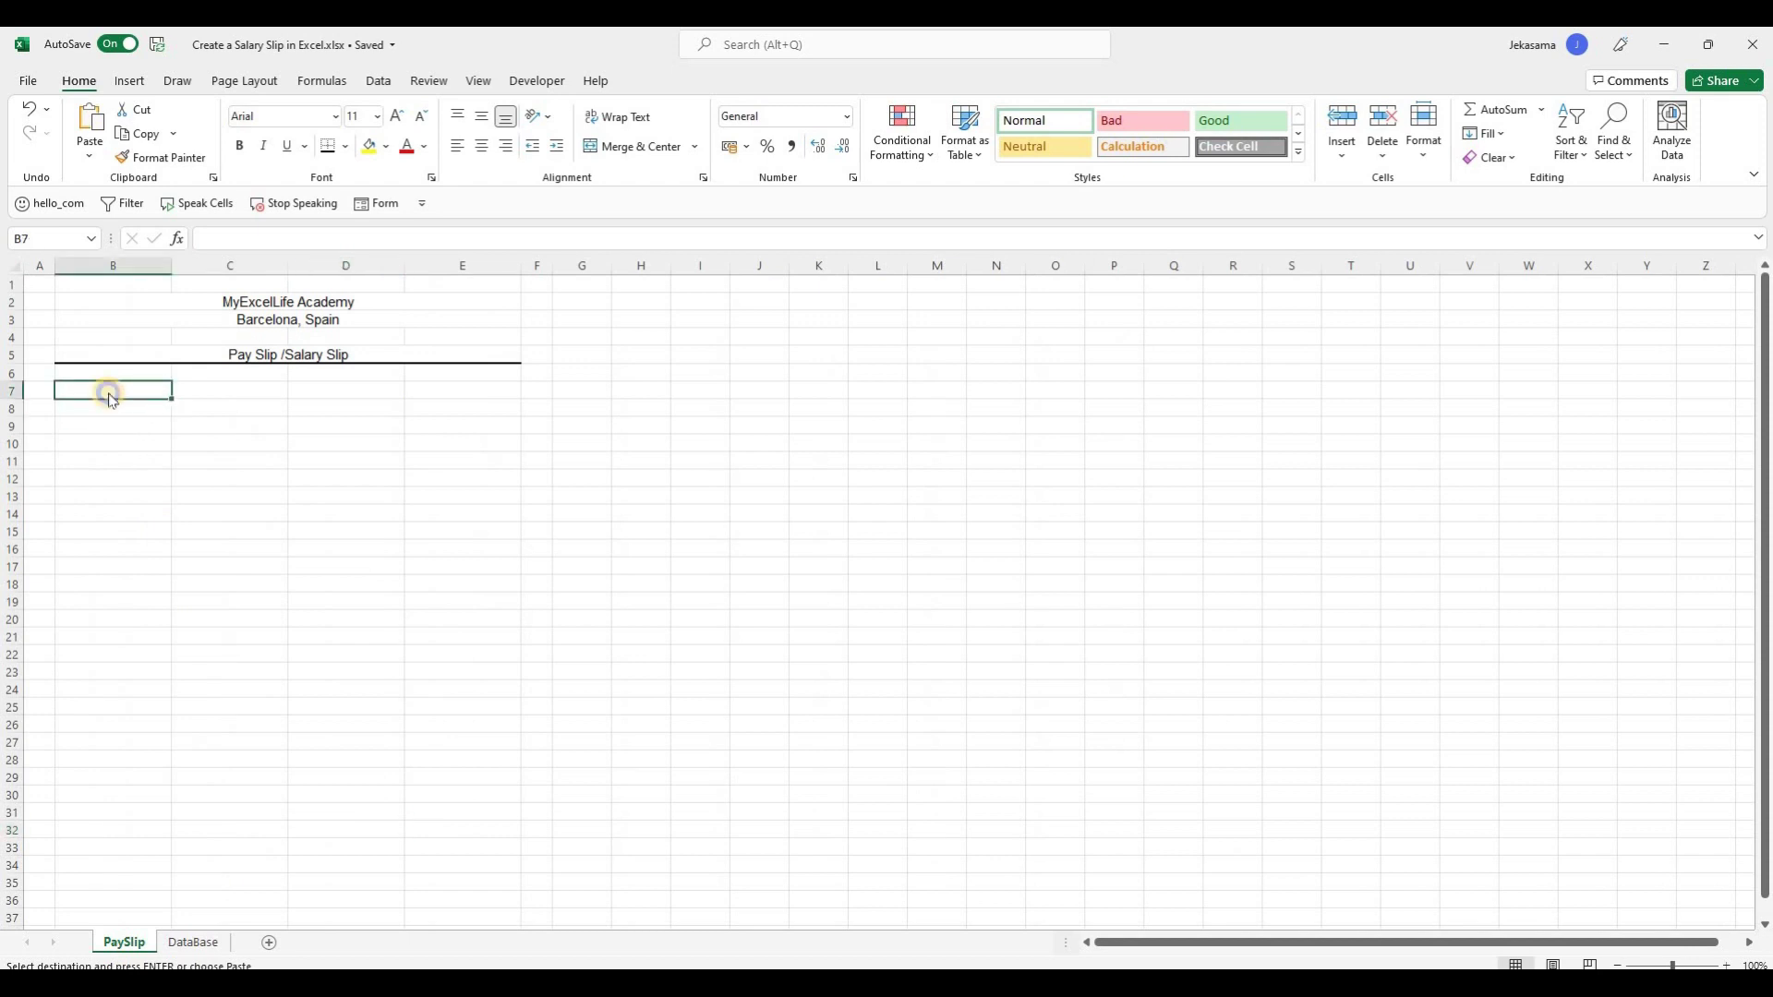
pyautogui.rightClick(110, 398)
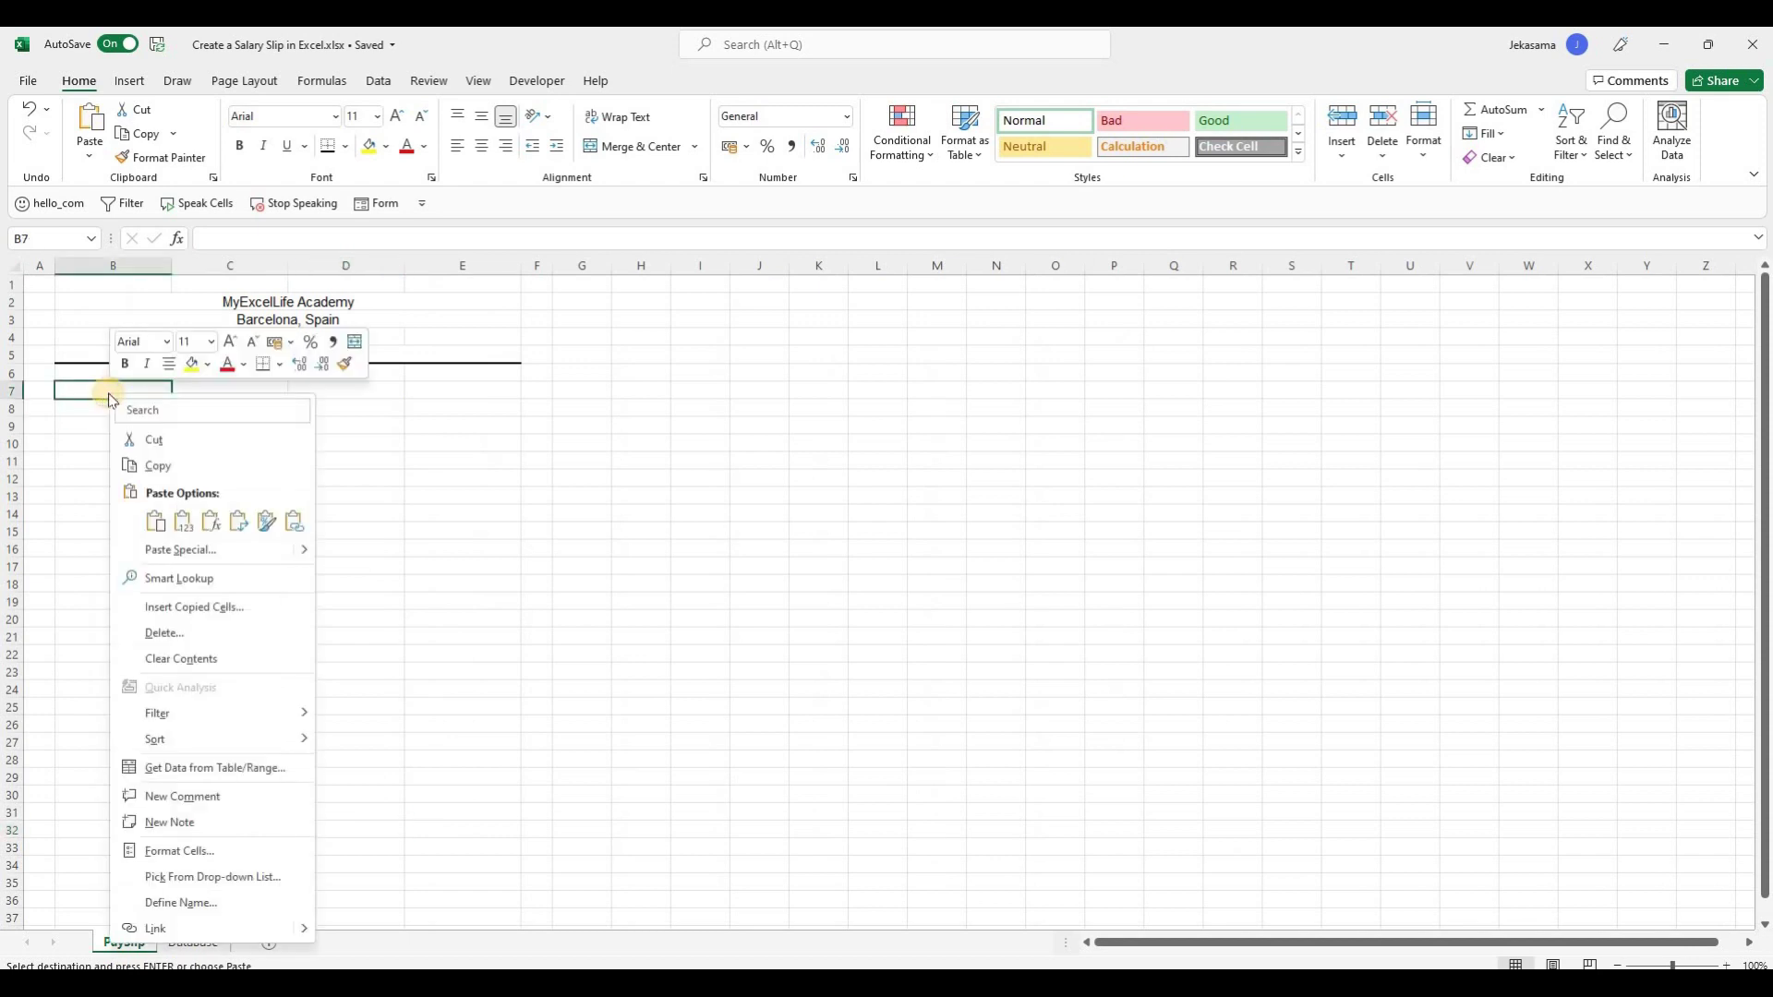
pyautogui.click(225, 550)
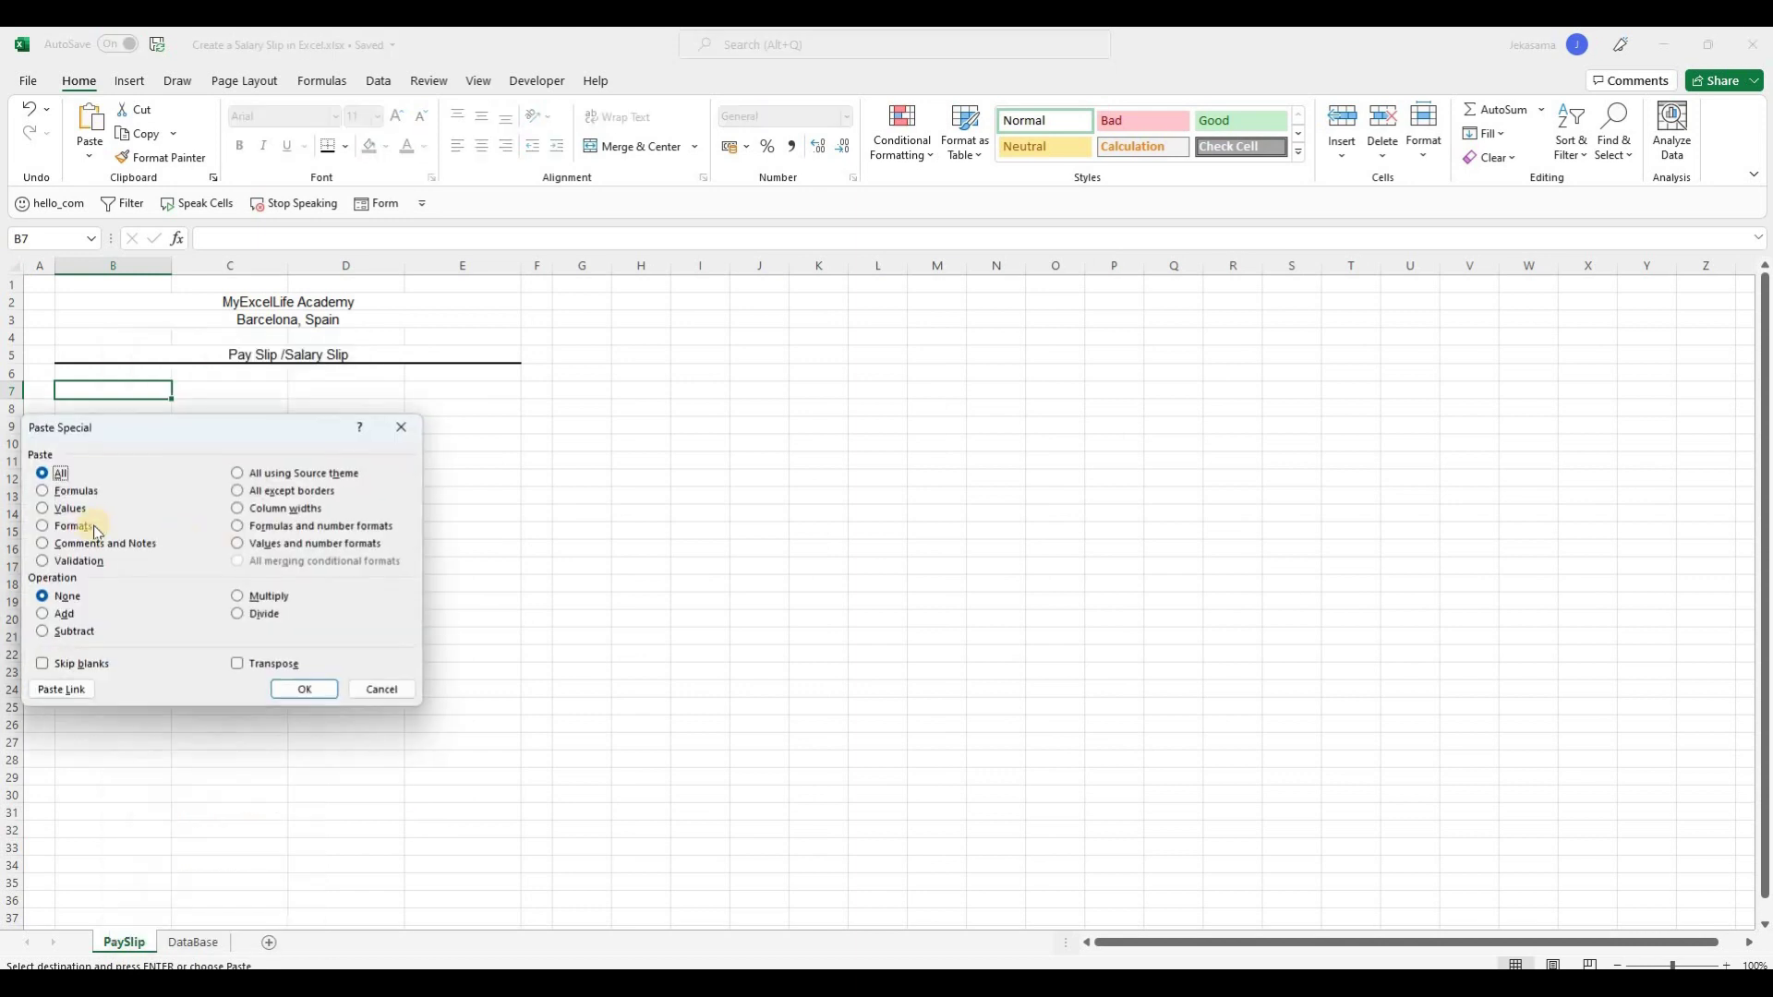
pyautogui.click(50, 514)
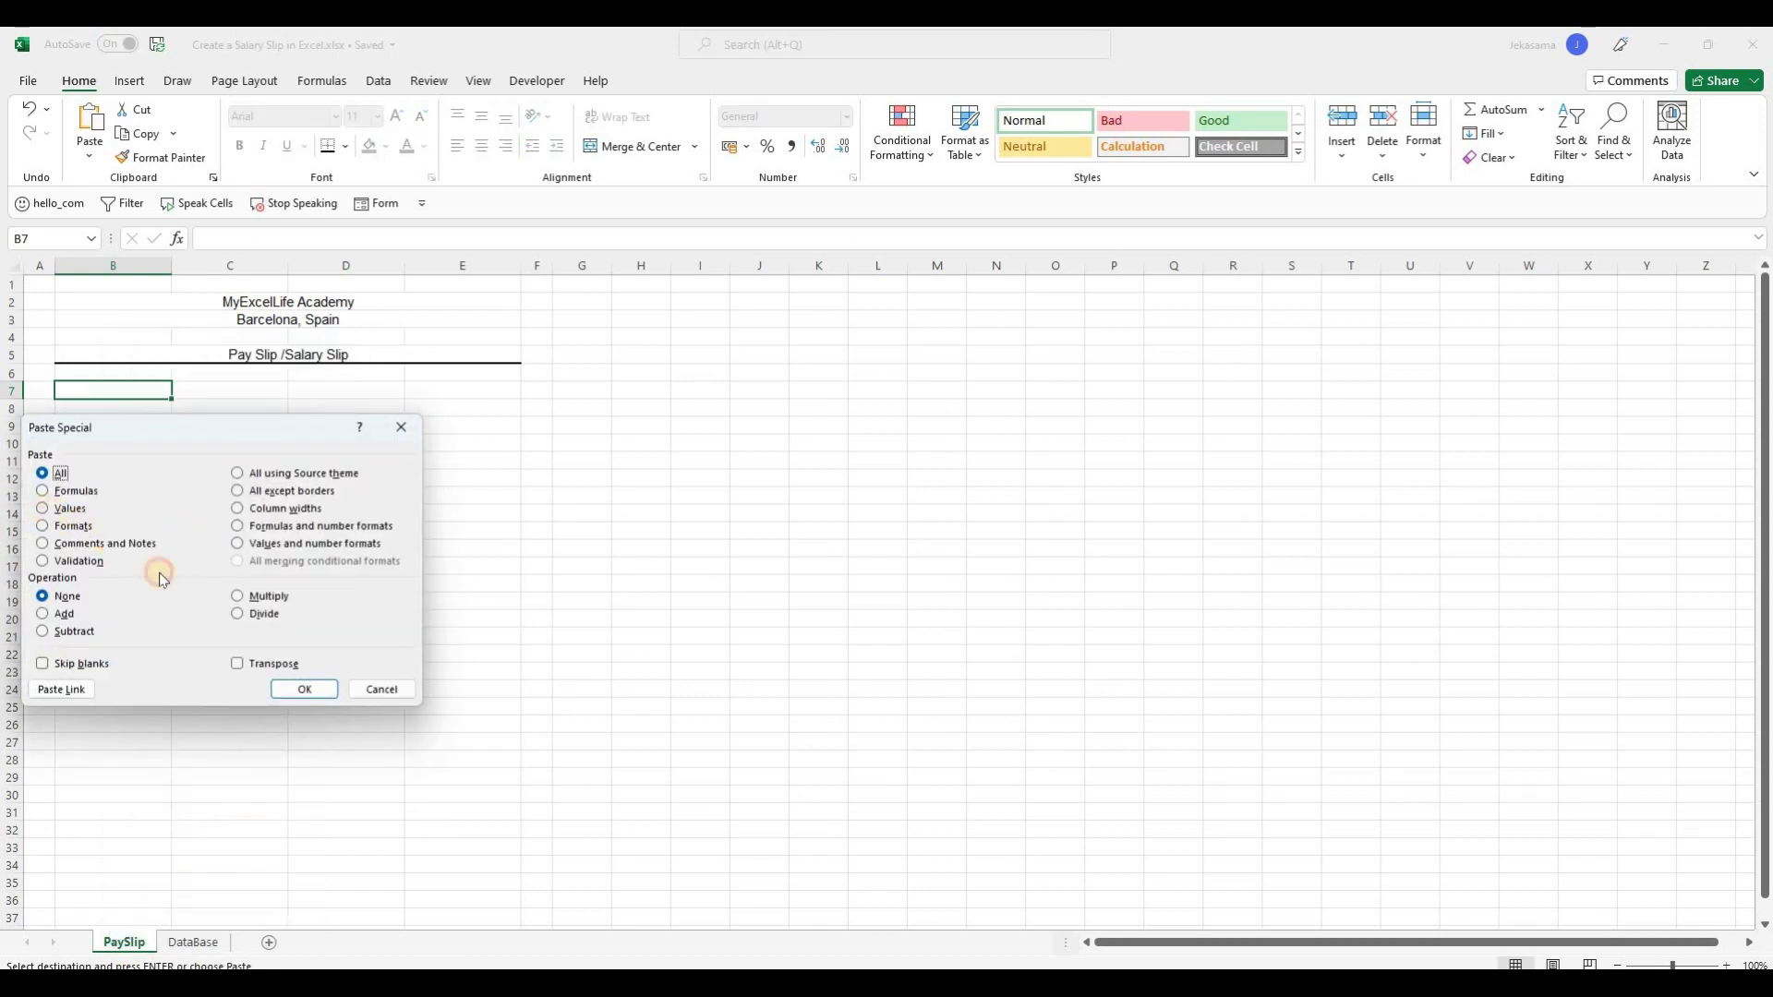
pyautogui.click(237, 663)
pyautogui.click(303, 690)
# Move the Department and Salary Month labels from B9:B10 to D7:D8.
pyautogui.moveTo(133, 431); pyautogui.dragTo(134, 435)
pyautogui.hotkey('ctrl', 'c')
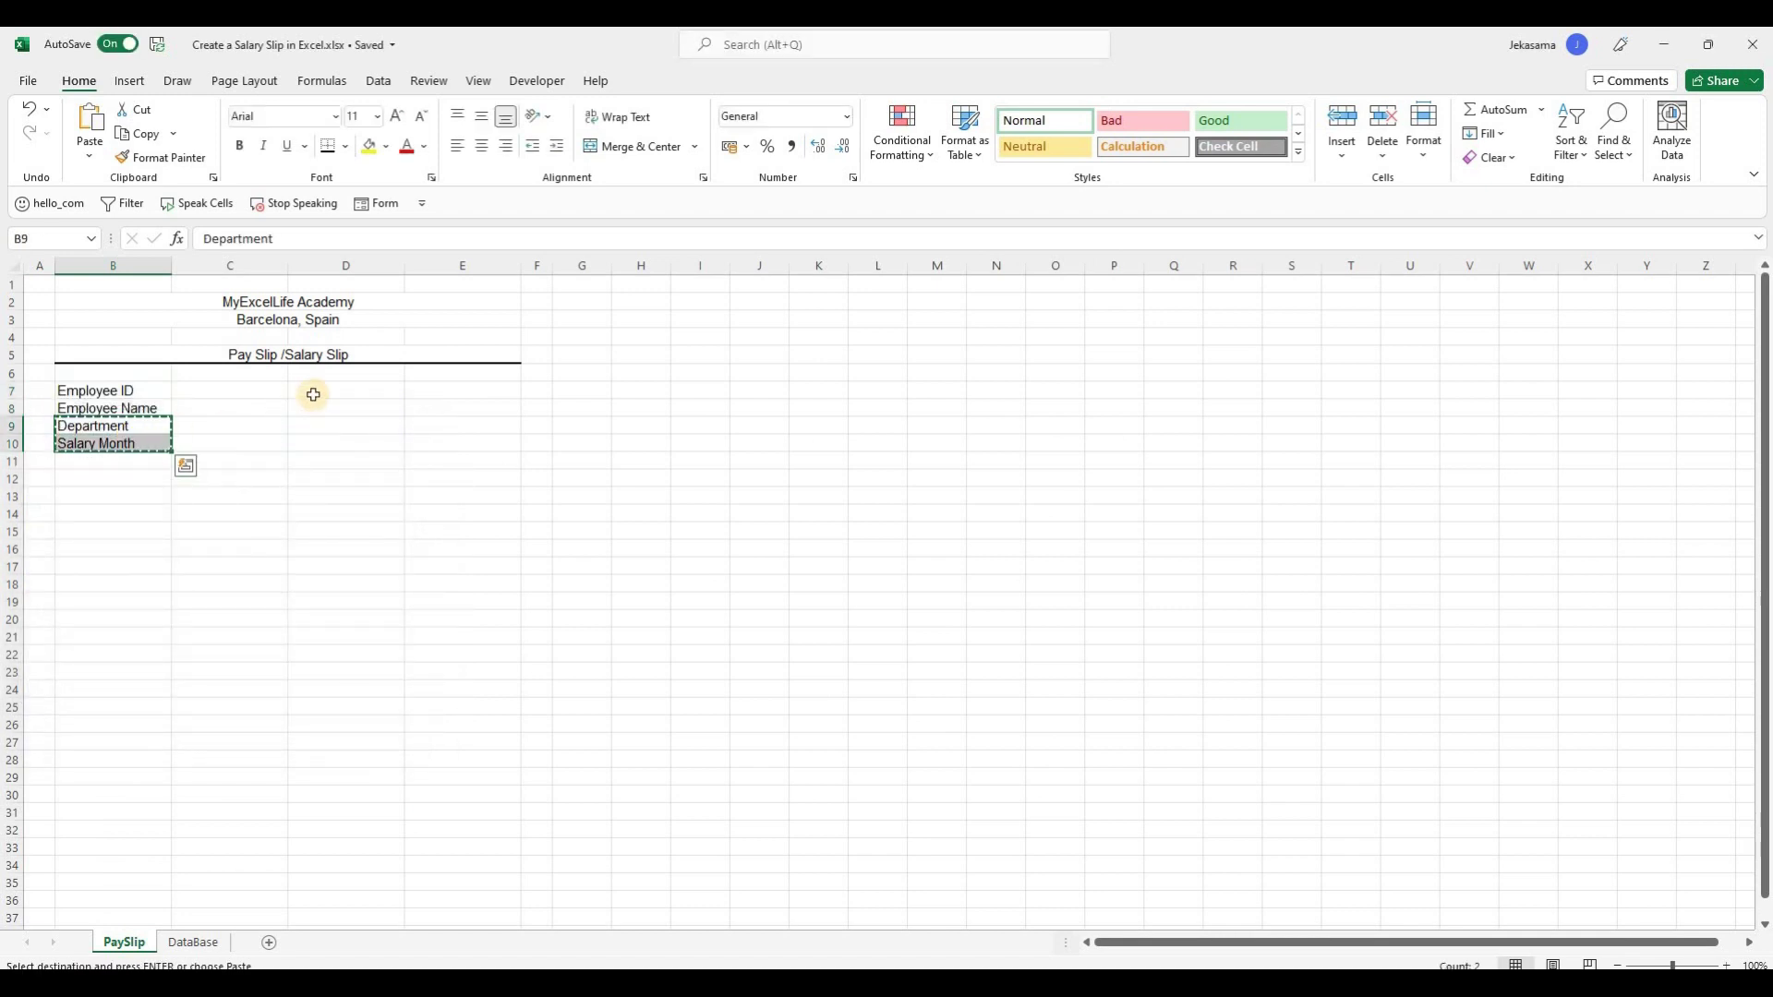
pyautogui.click(313, 394)
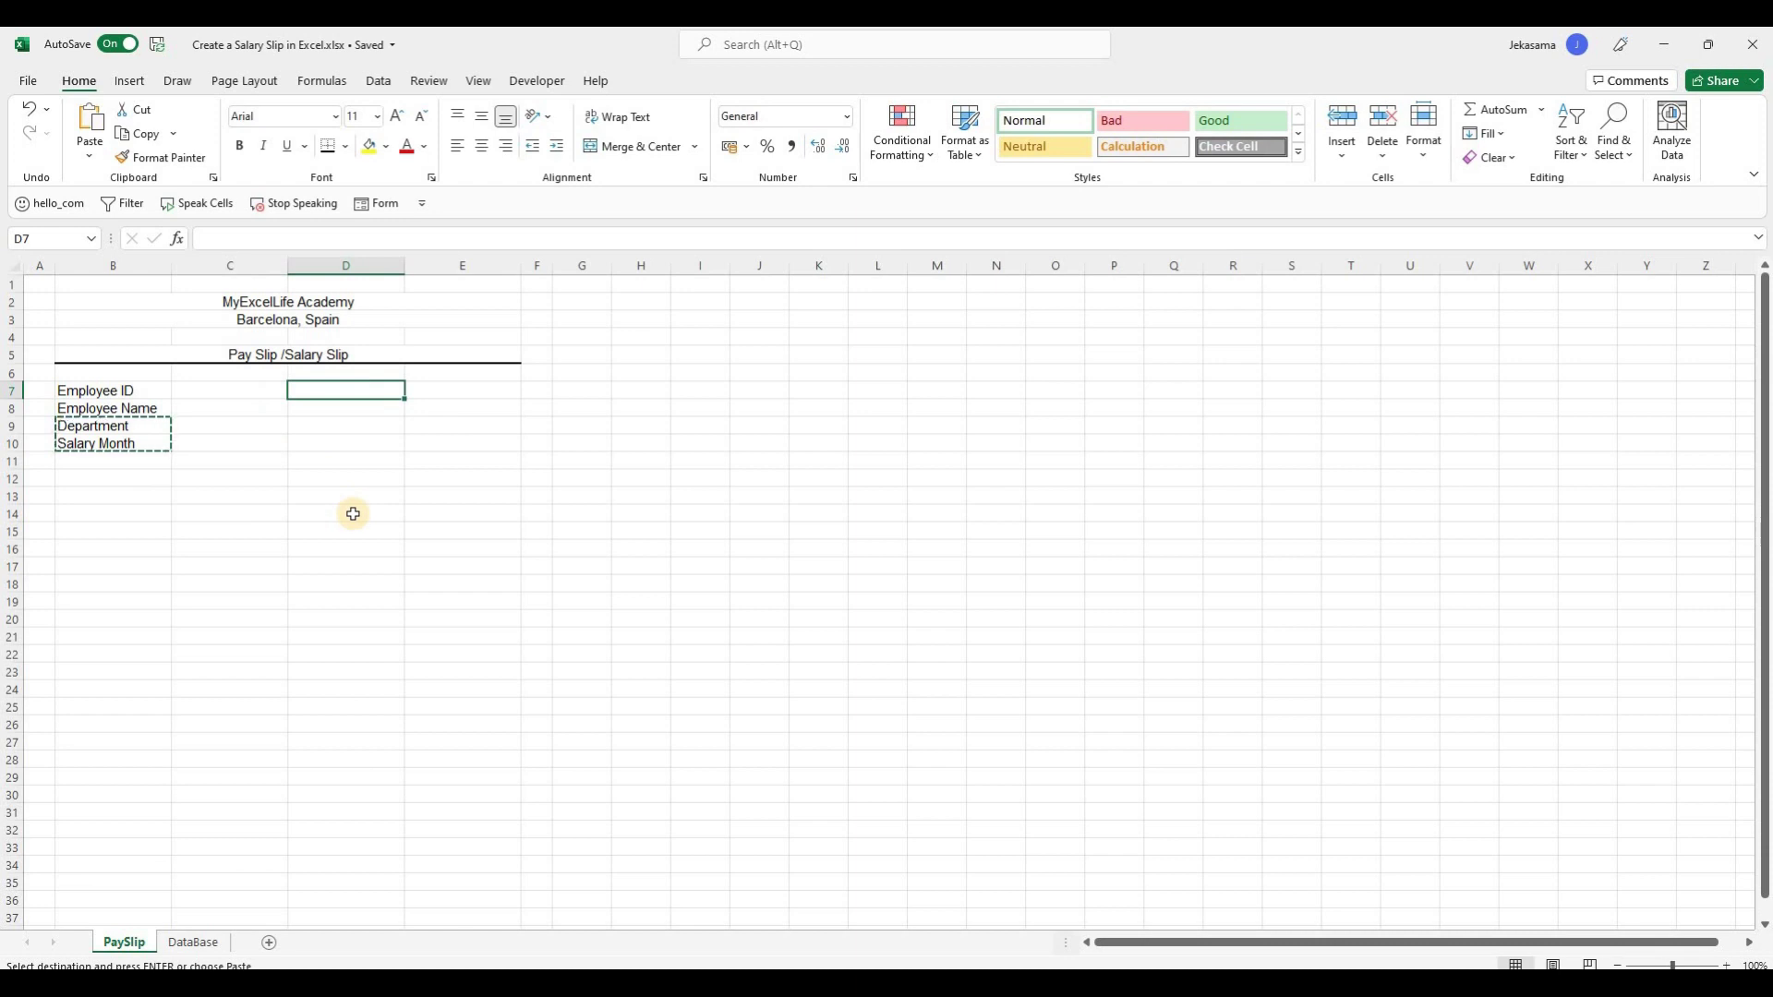
pyautogui.hotkey('ctrl', 'v')
pyautogui.moveTo(146, 432); pyautogui.dragTo(428, 407)
pyautogui.press('Delete')
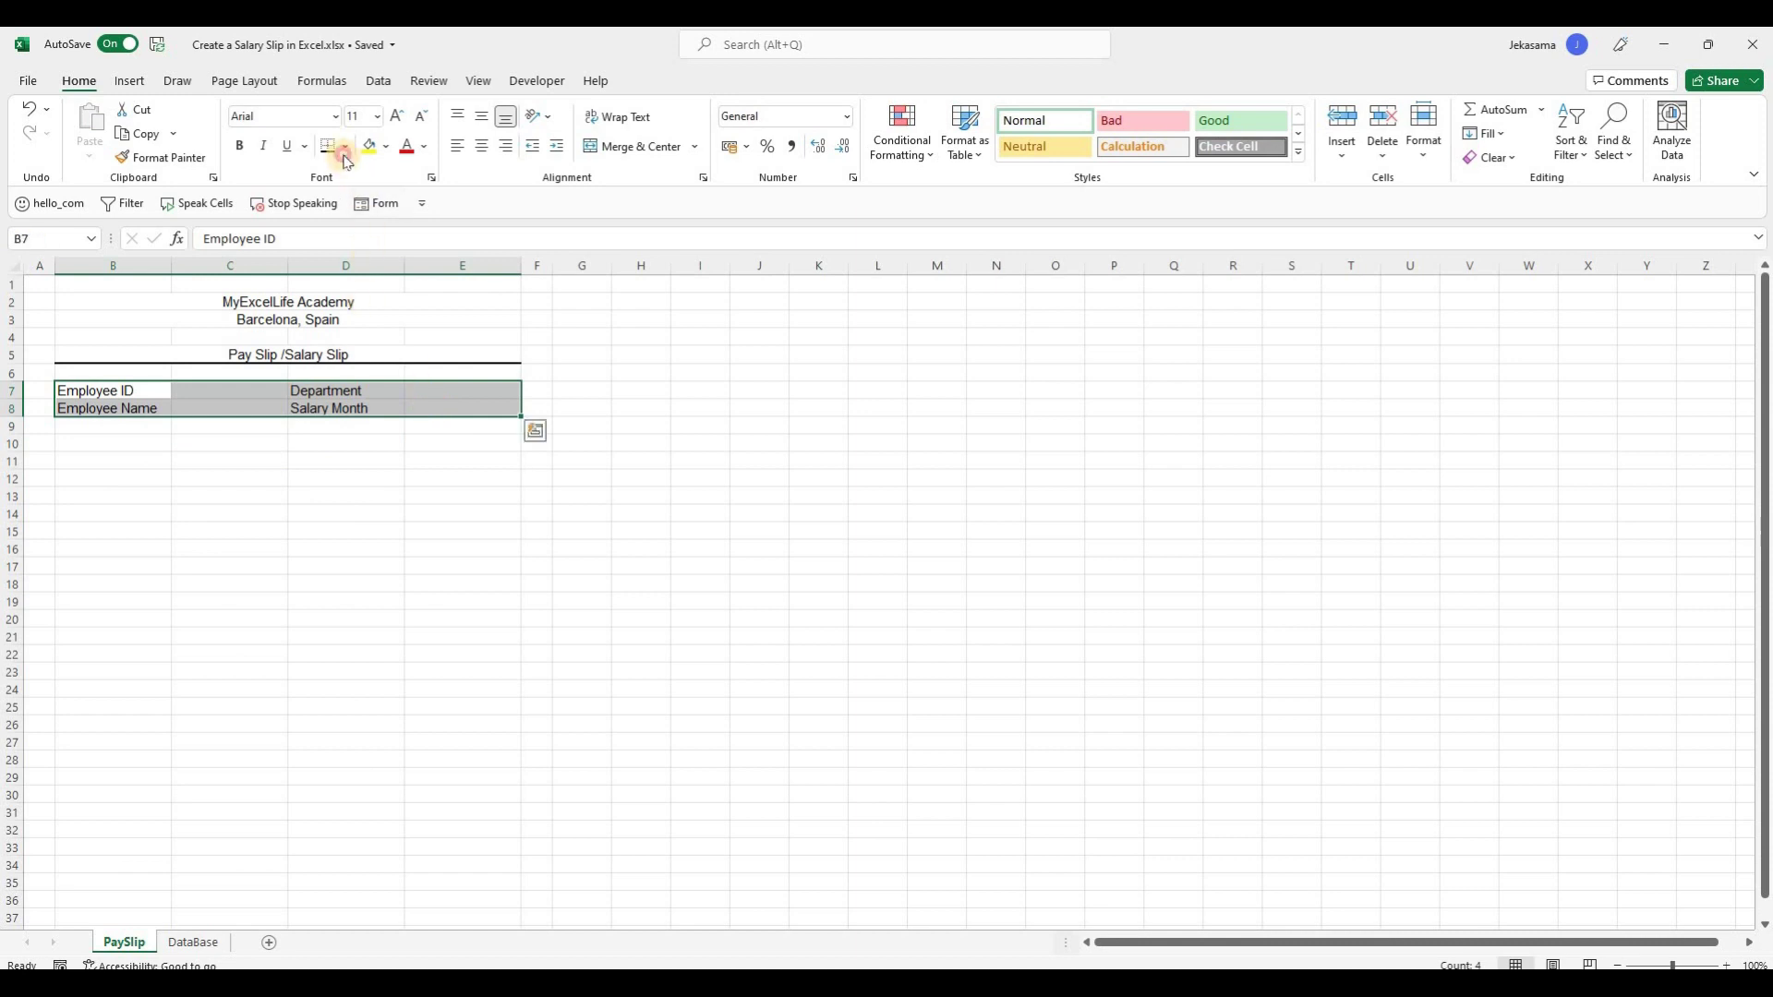
# Apply All Borders to the B7:E8 label block.
pyautogui.click(344, 150)
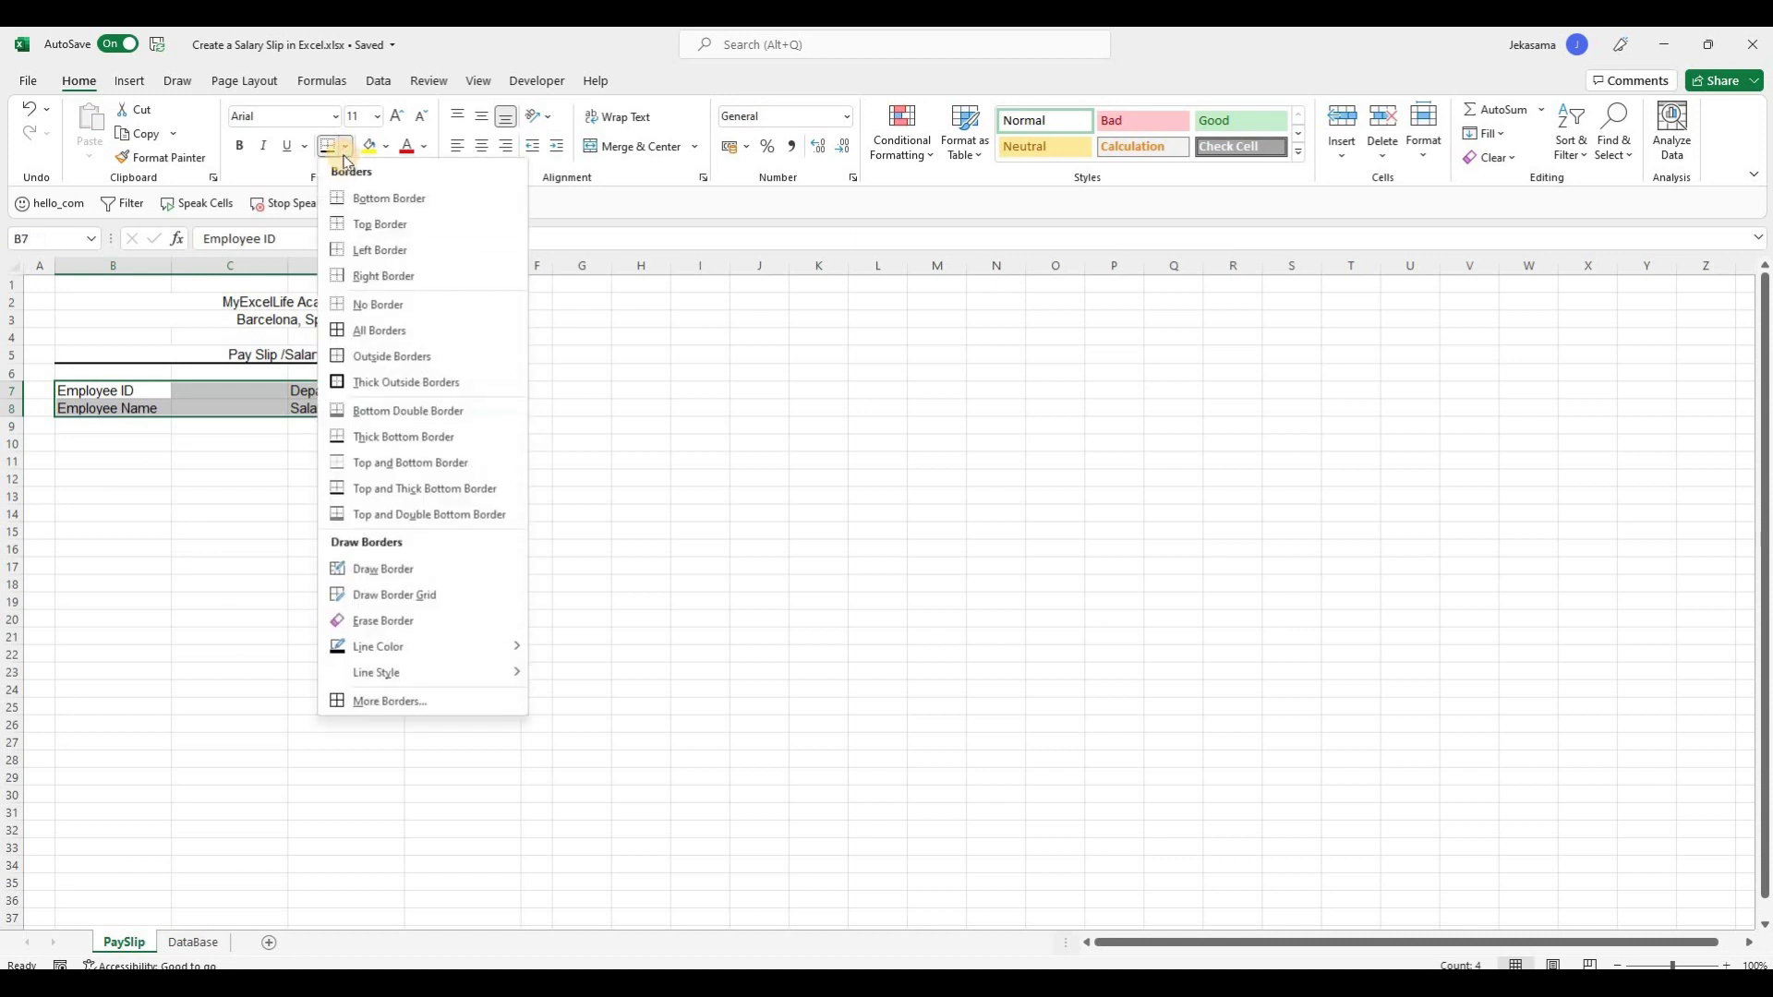
pyautogui.click(351, 330)
pyautogui.click(328, 500)
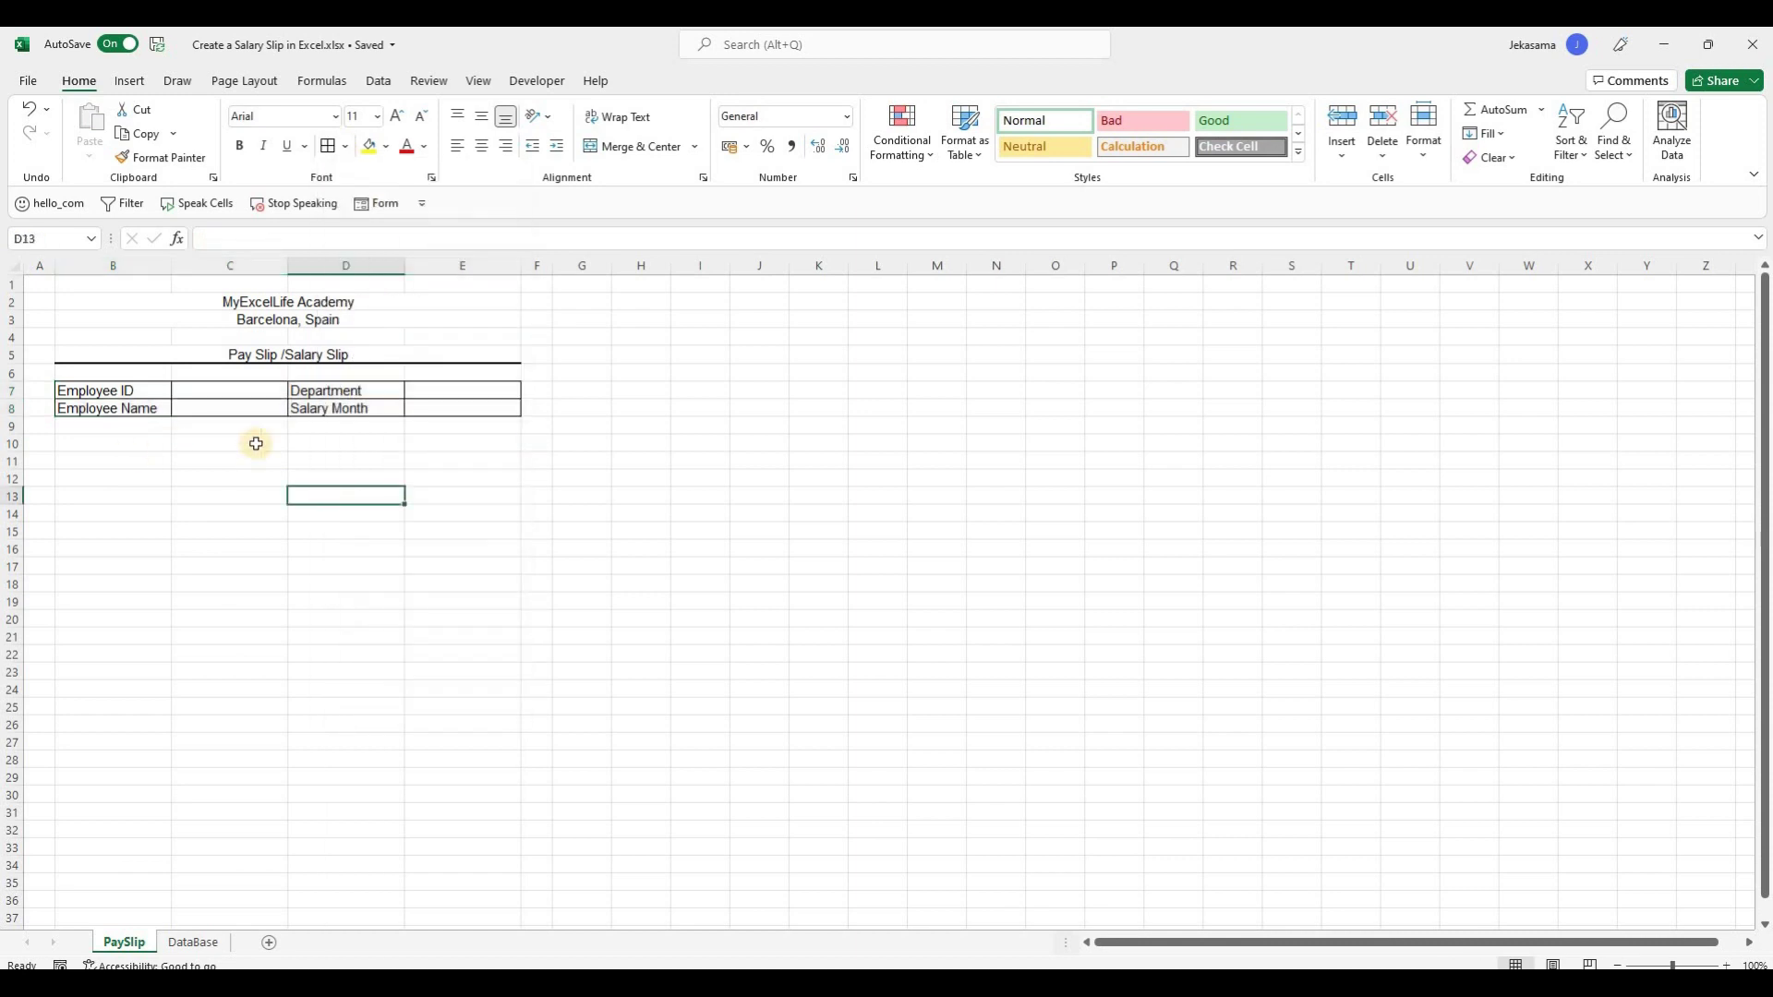
# Enter the headings Earnings in B10 and Deductions in D10.
pyautogui.click(115, 443)
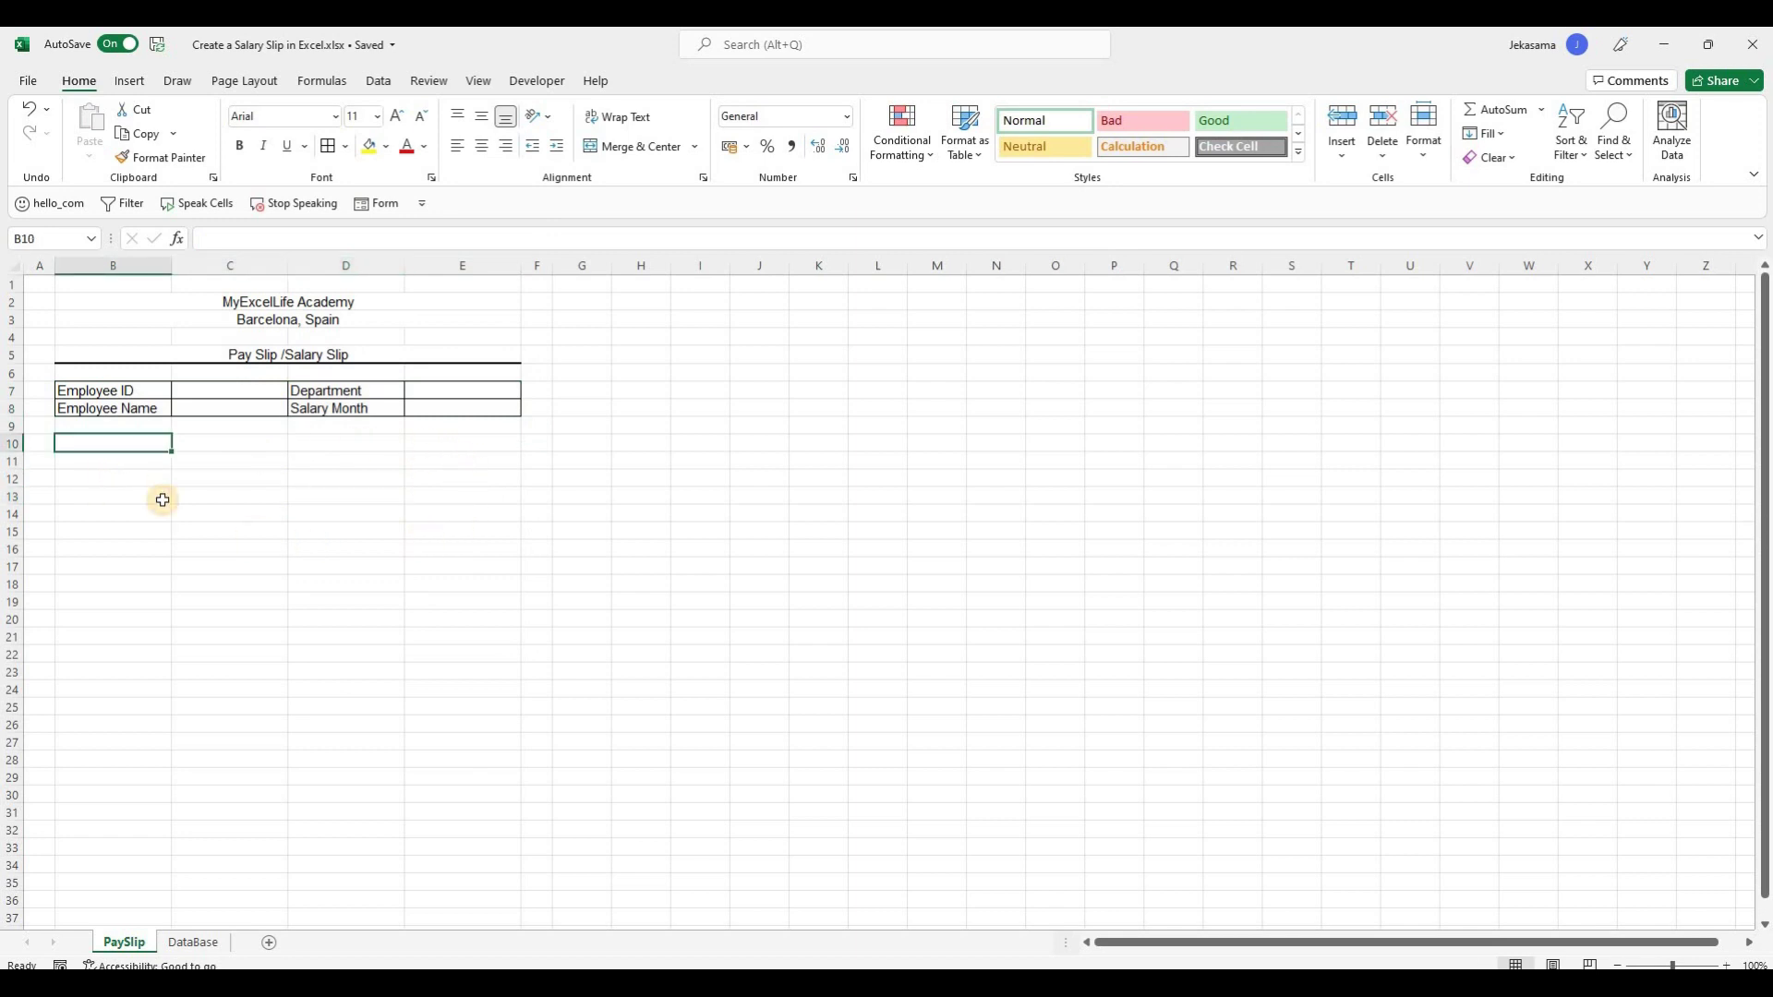
pyautogui.write('Earnin')
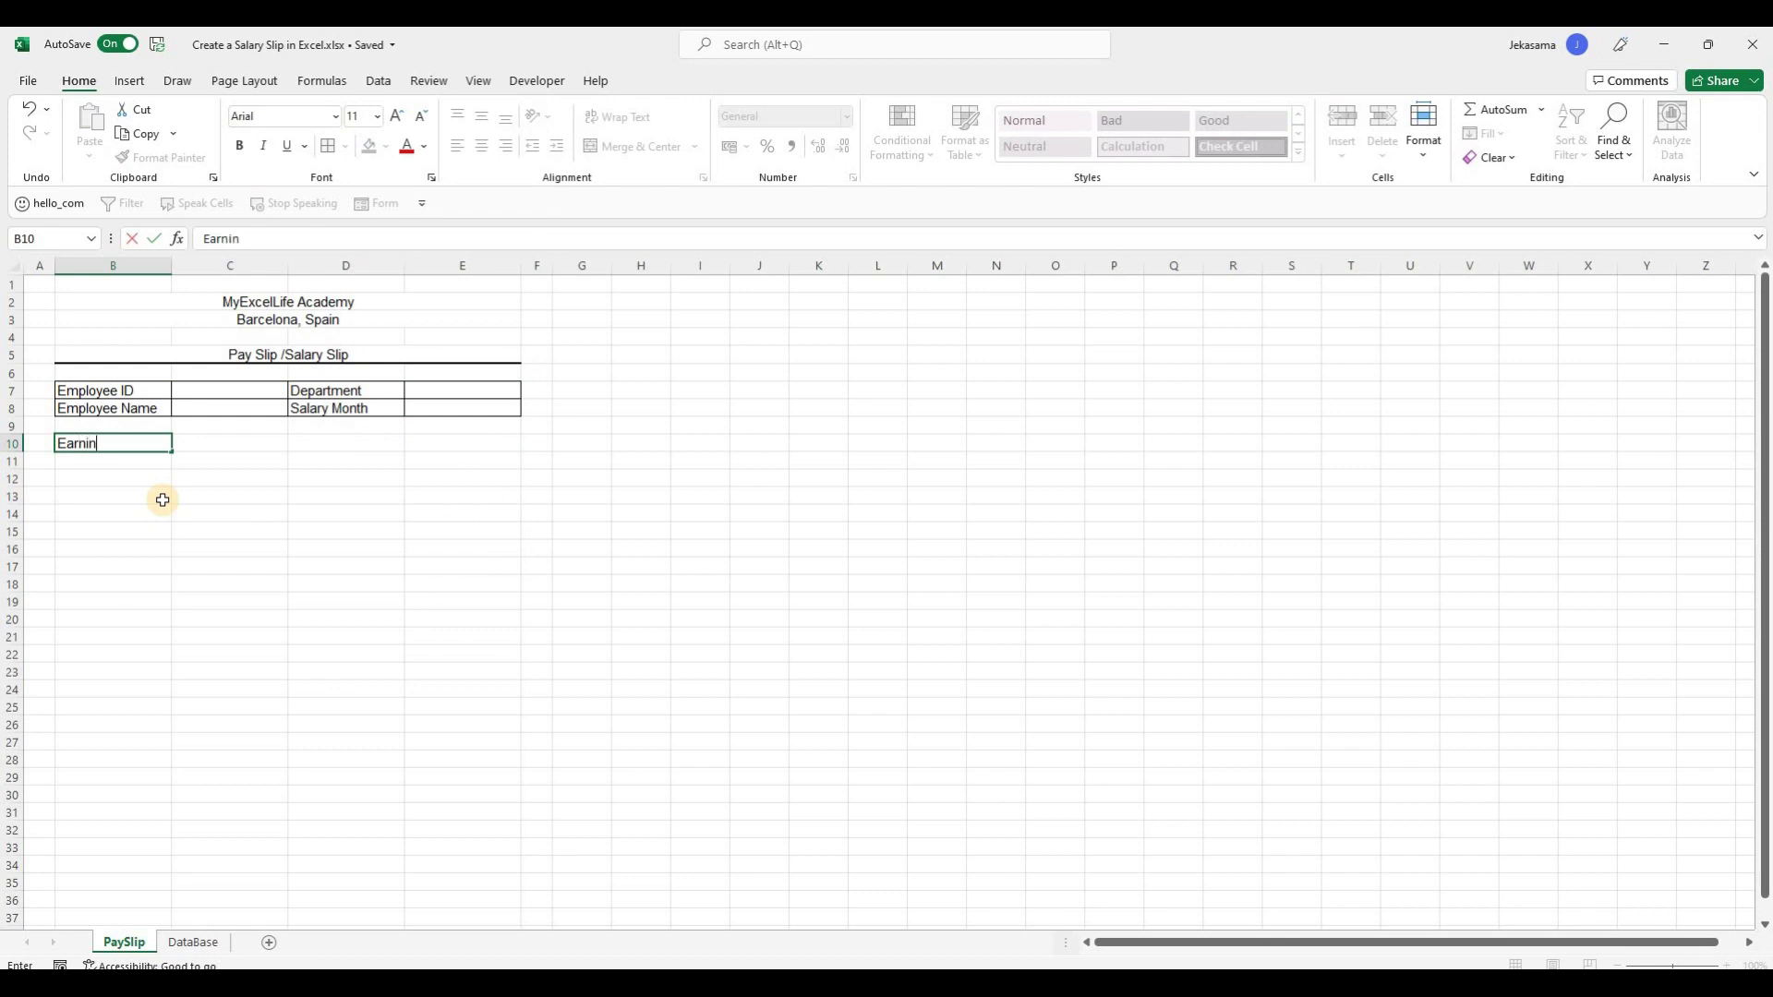
pyautogui.write('gs')
pyautogui.press('Return')
pyautogui.press('Up')
pyautogui.press('Right')
pyautogui.press('Right')
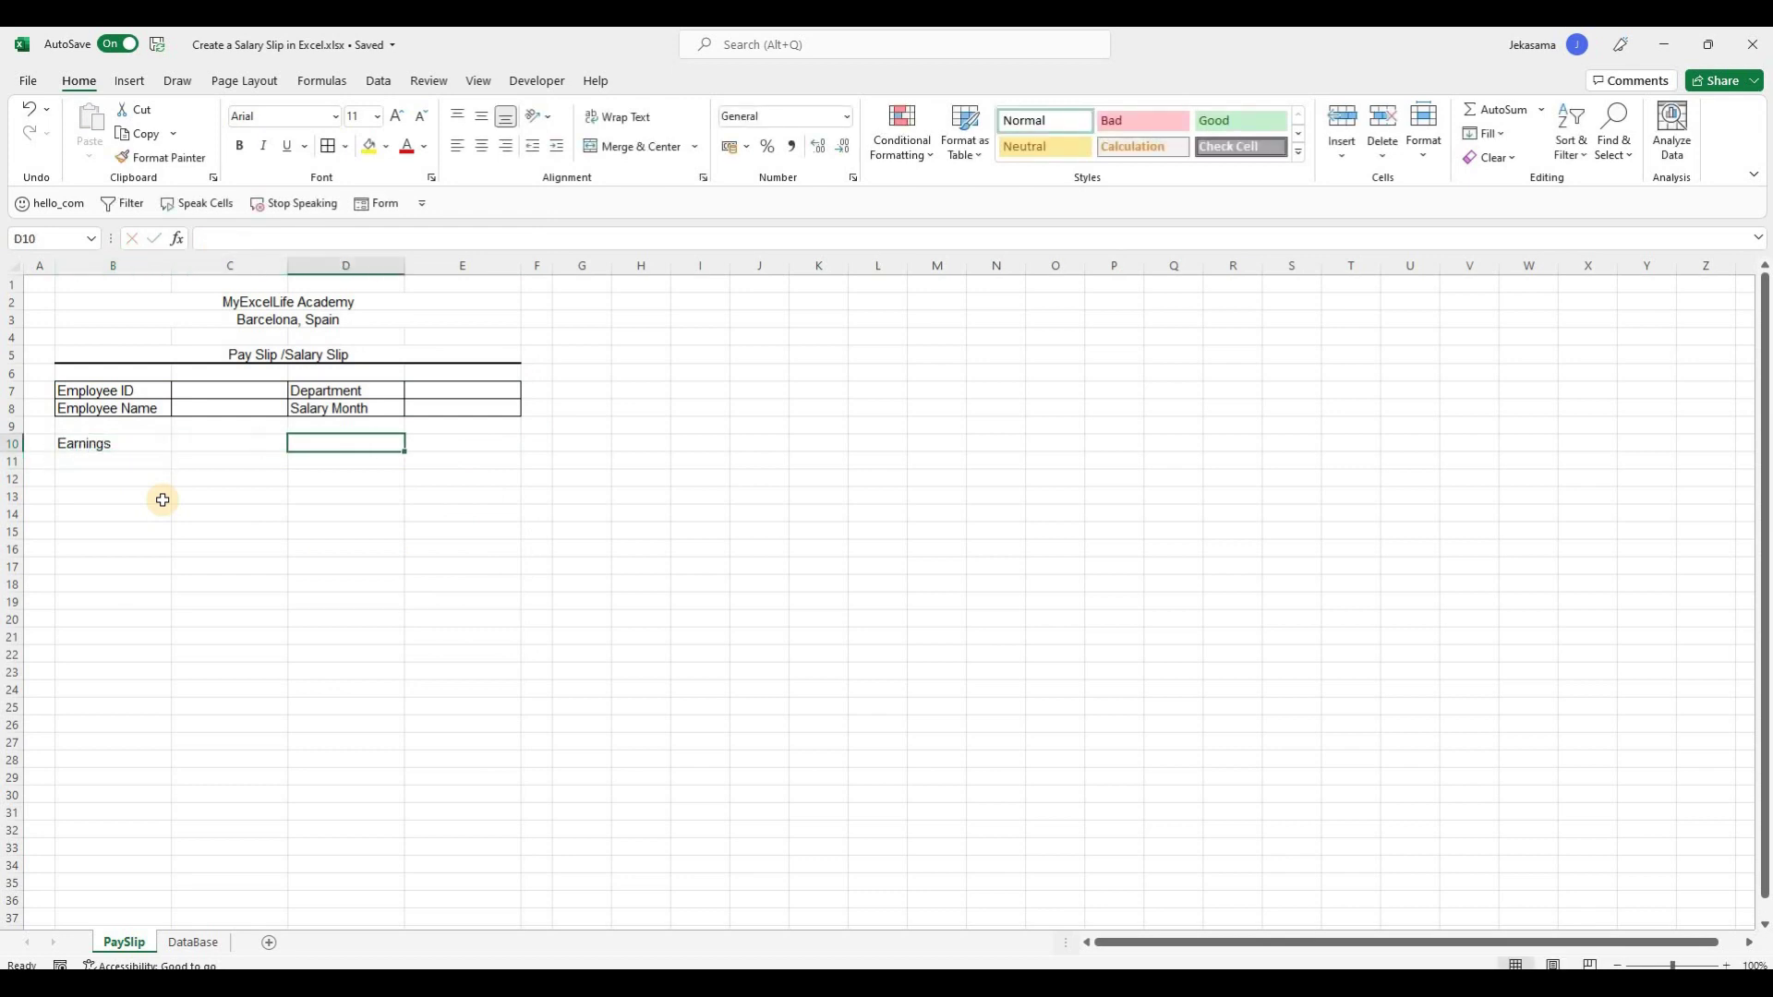
pyautogui.write('Dedu')
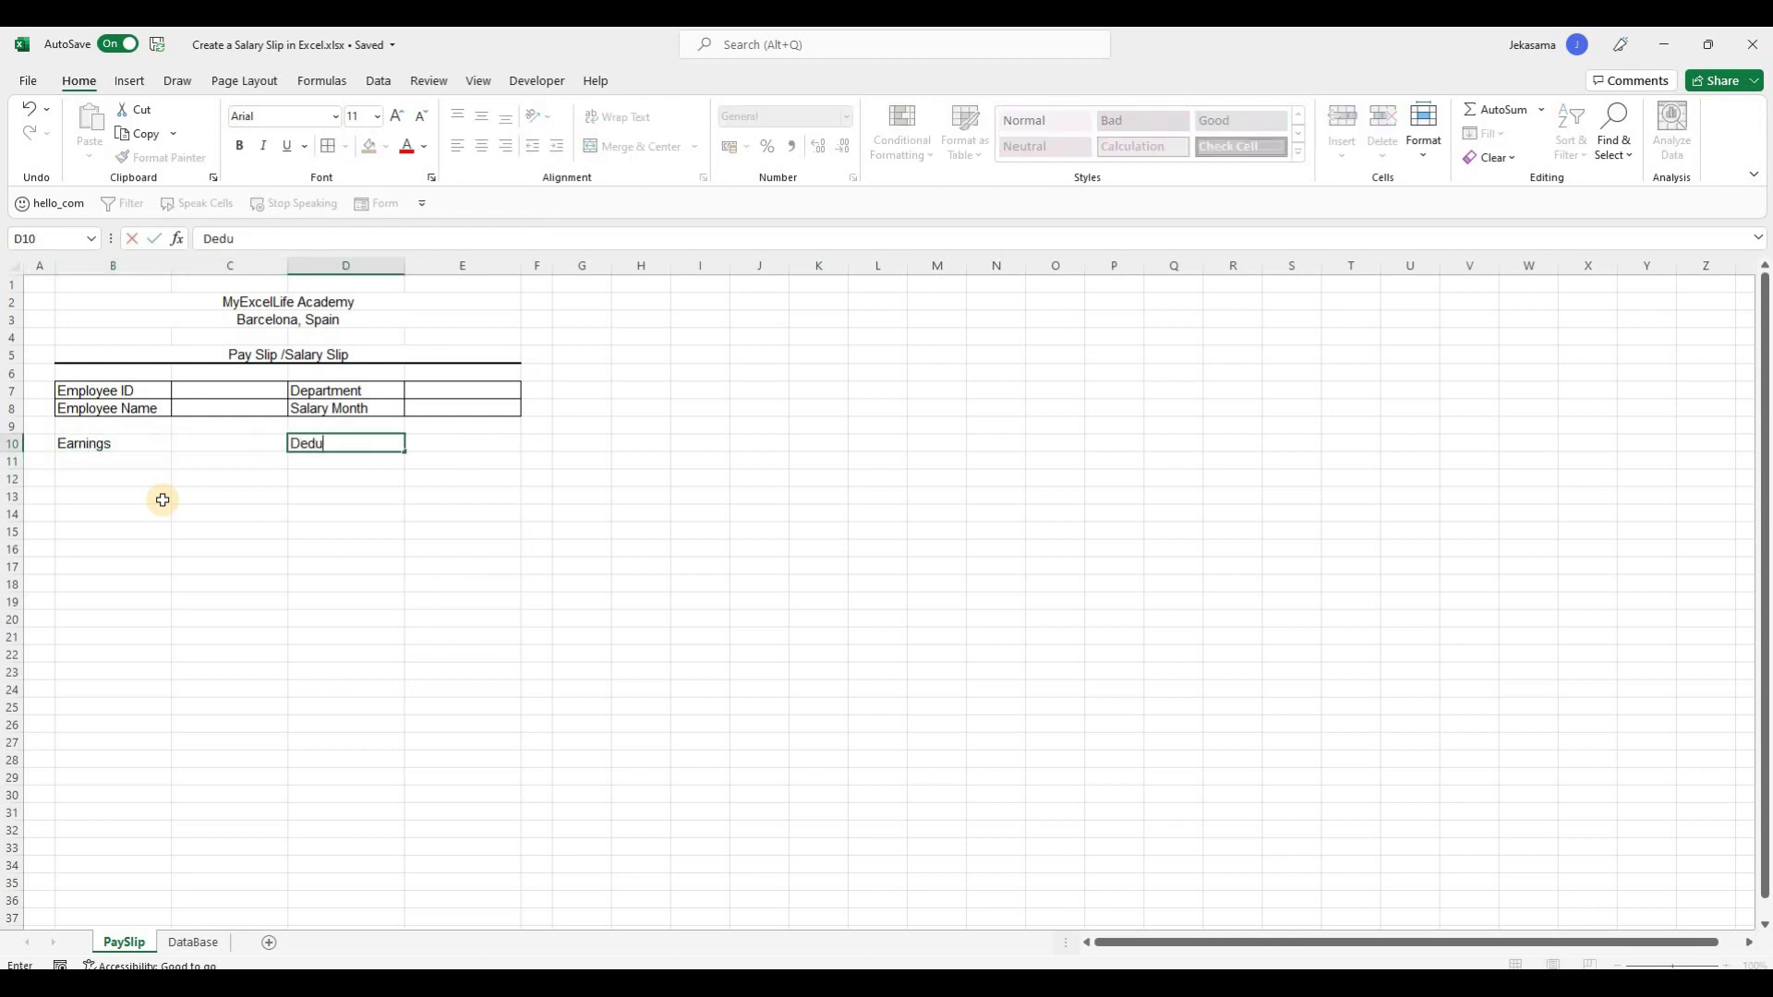
pyautogui.write('ctions')
pyautogui.press('Return')
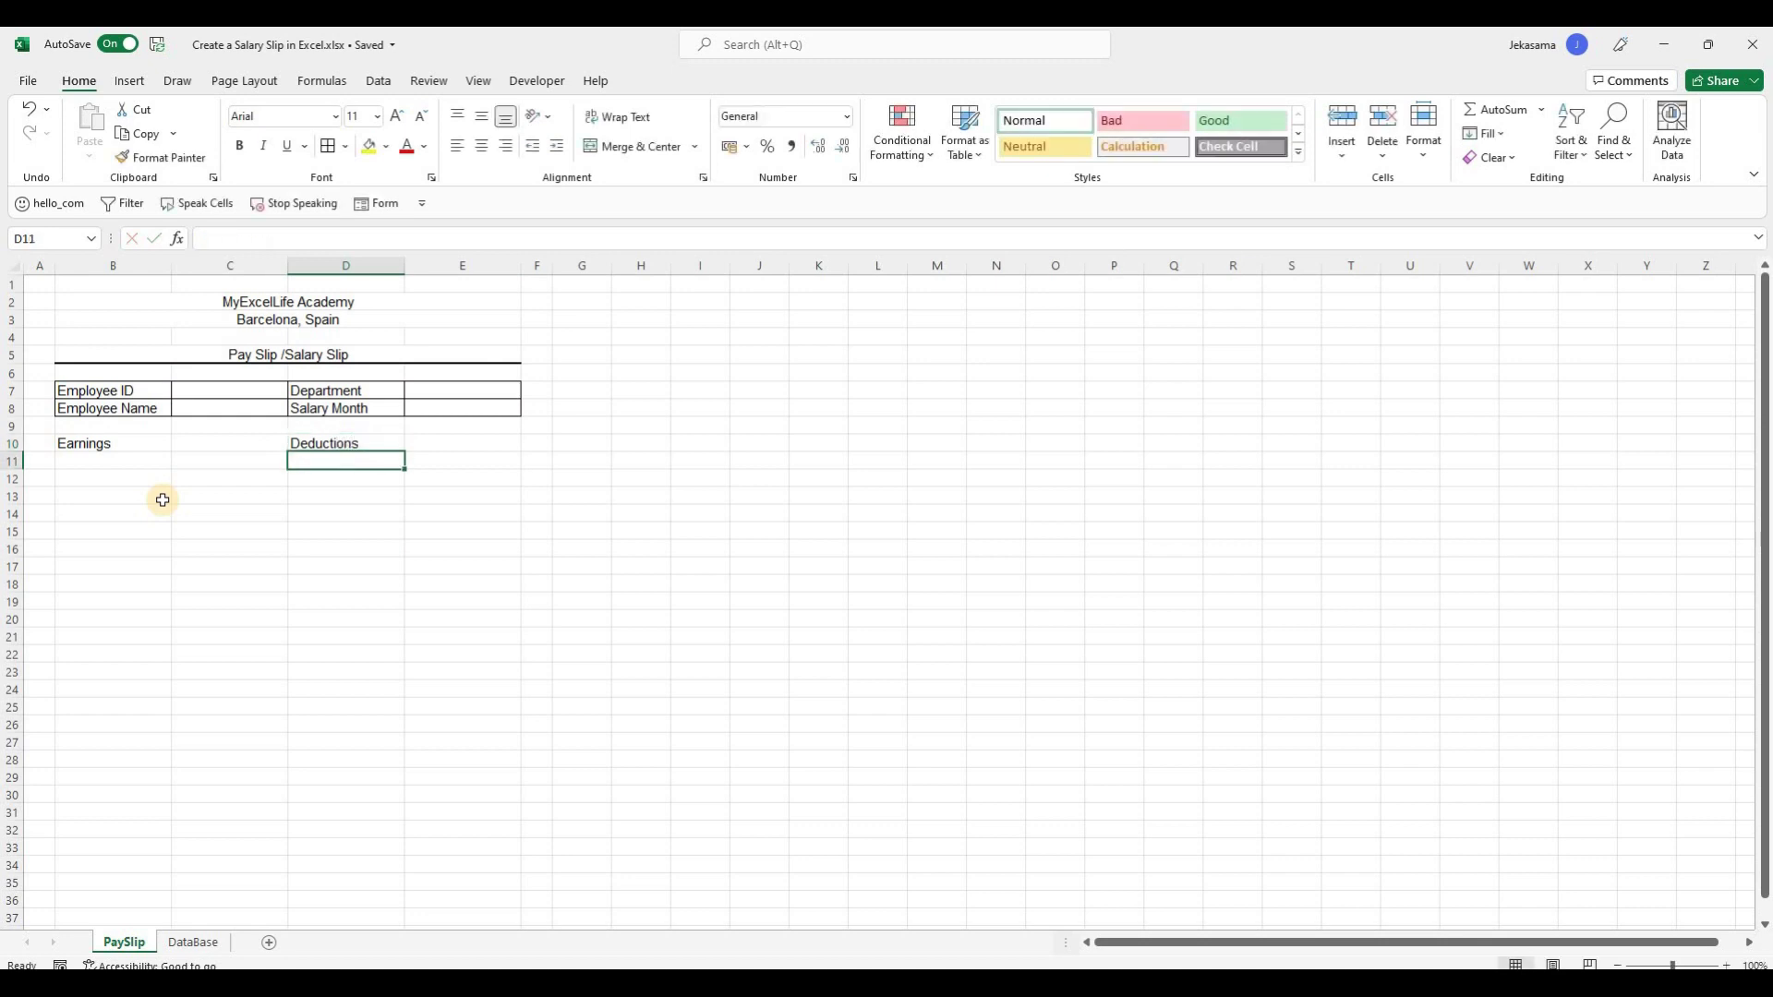
# Paste the DataBase earnings headers E1:H1 transposed into B11:B14.
pyautogui.click(193, 941)
pyautogui.moveTo(475, 305); pyautogui.dragTo(757, 307)
pyautogui.hotkey('ctrl', 'c')
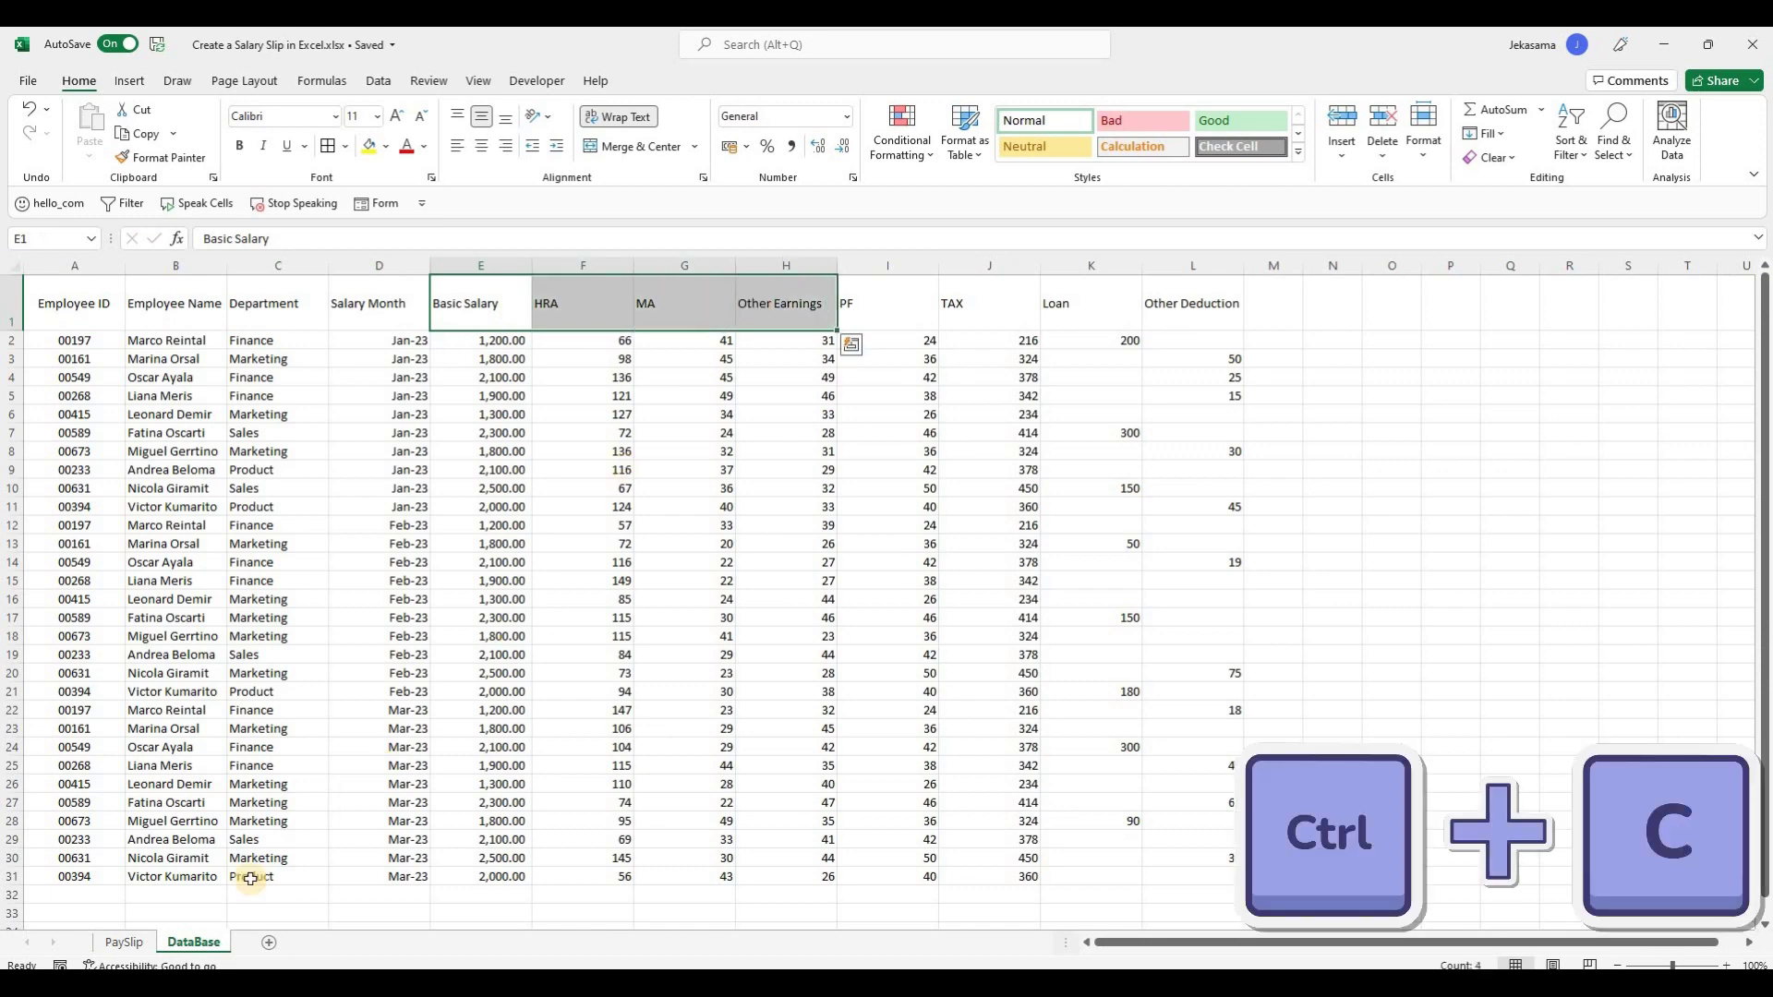
pyautogui.click(126, 942)
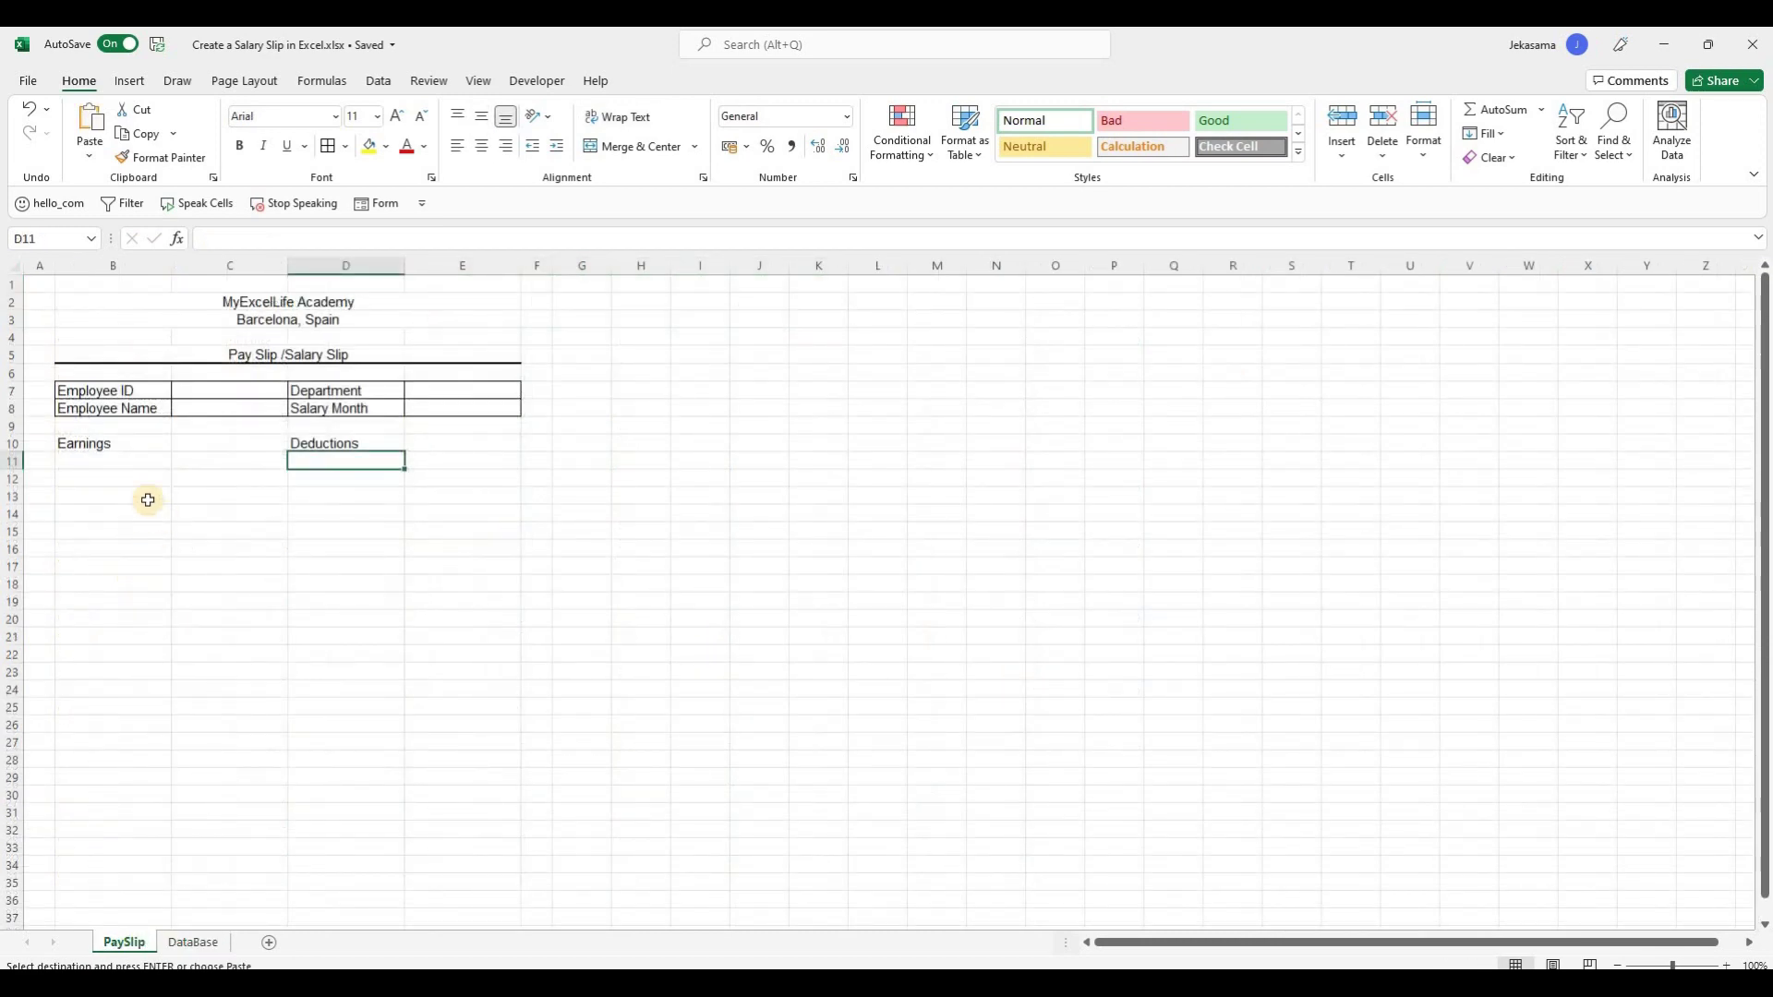
pyautogui.click(121, 461)
pyautogui.rightClick(121, 460)
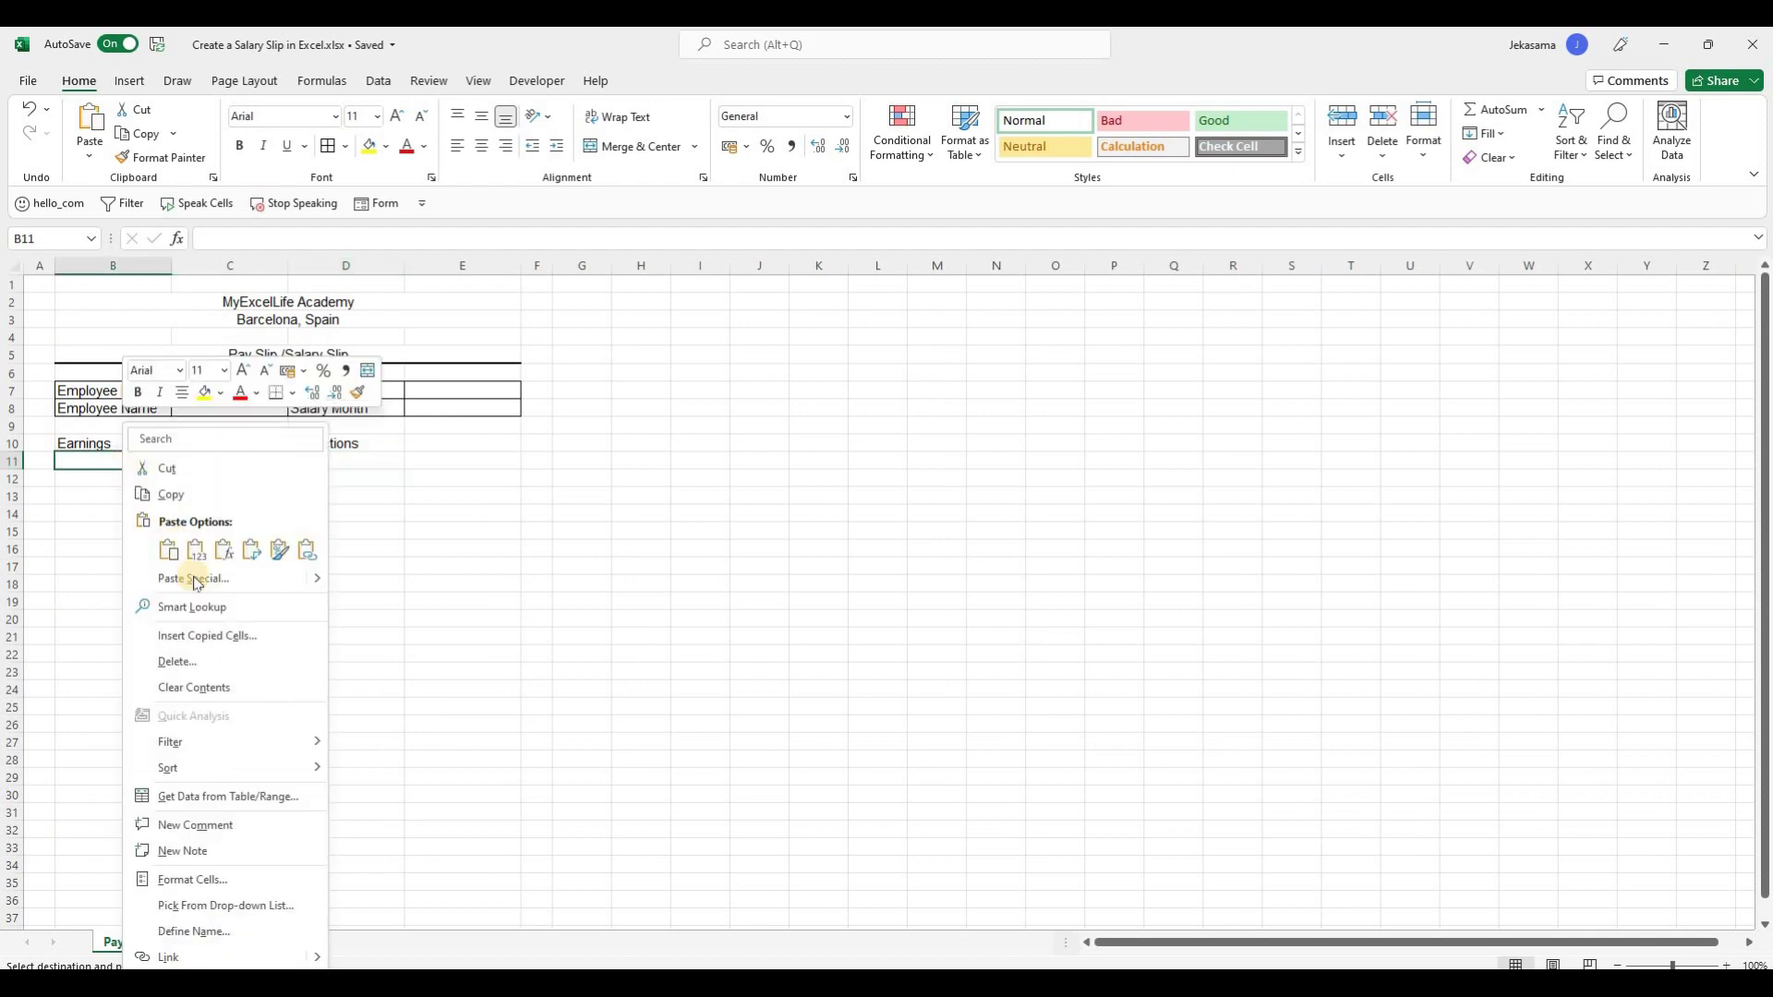
pyautogui.click(194, 579)
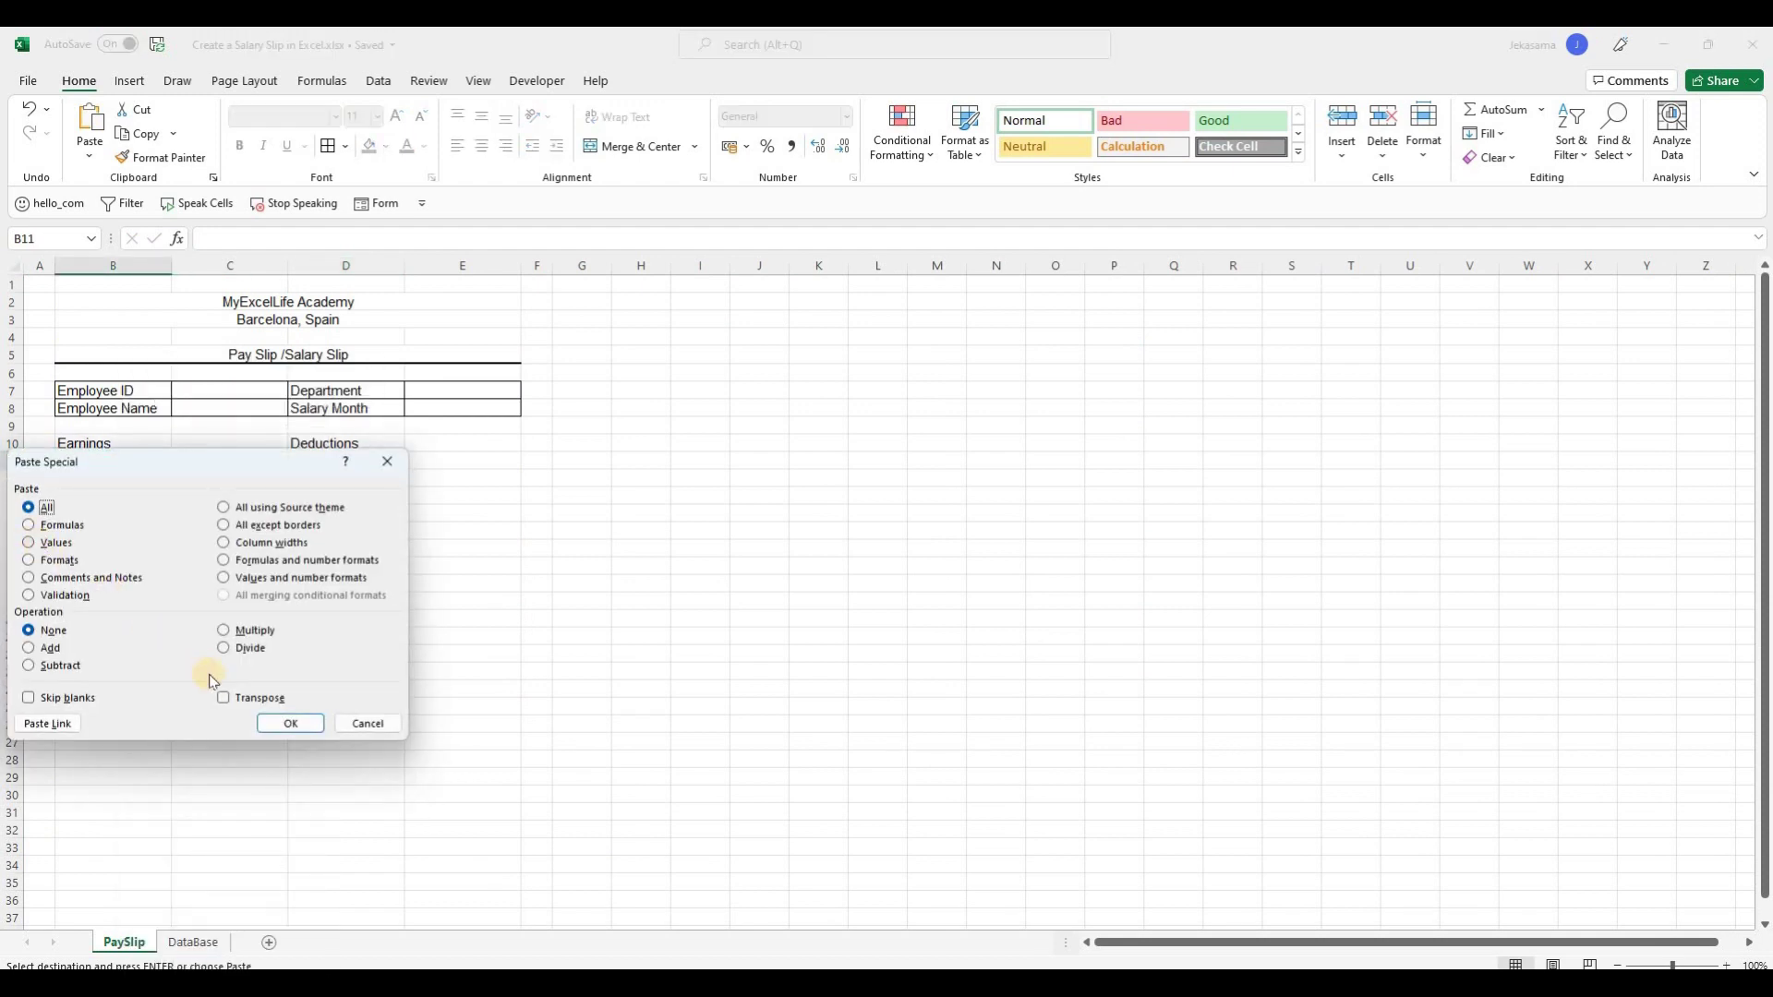
pyautogui.click(221, 697)
pyautogui.click(290, 723)
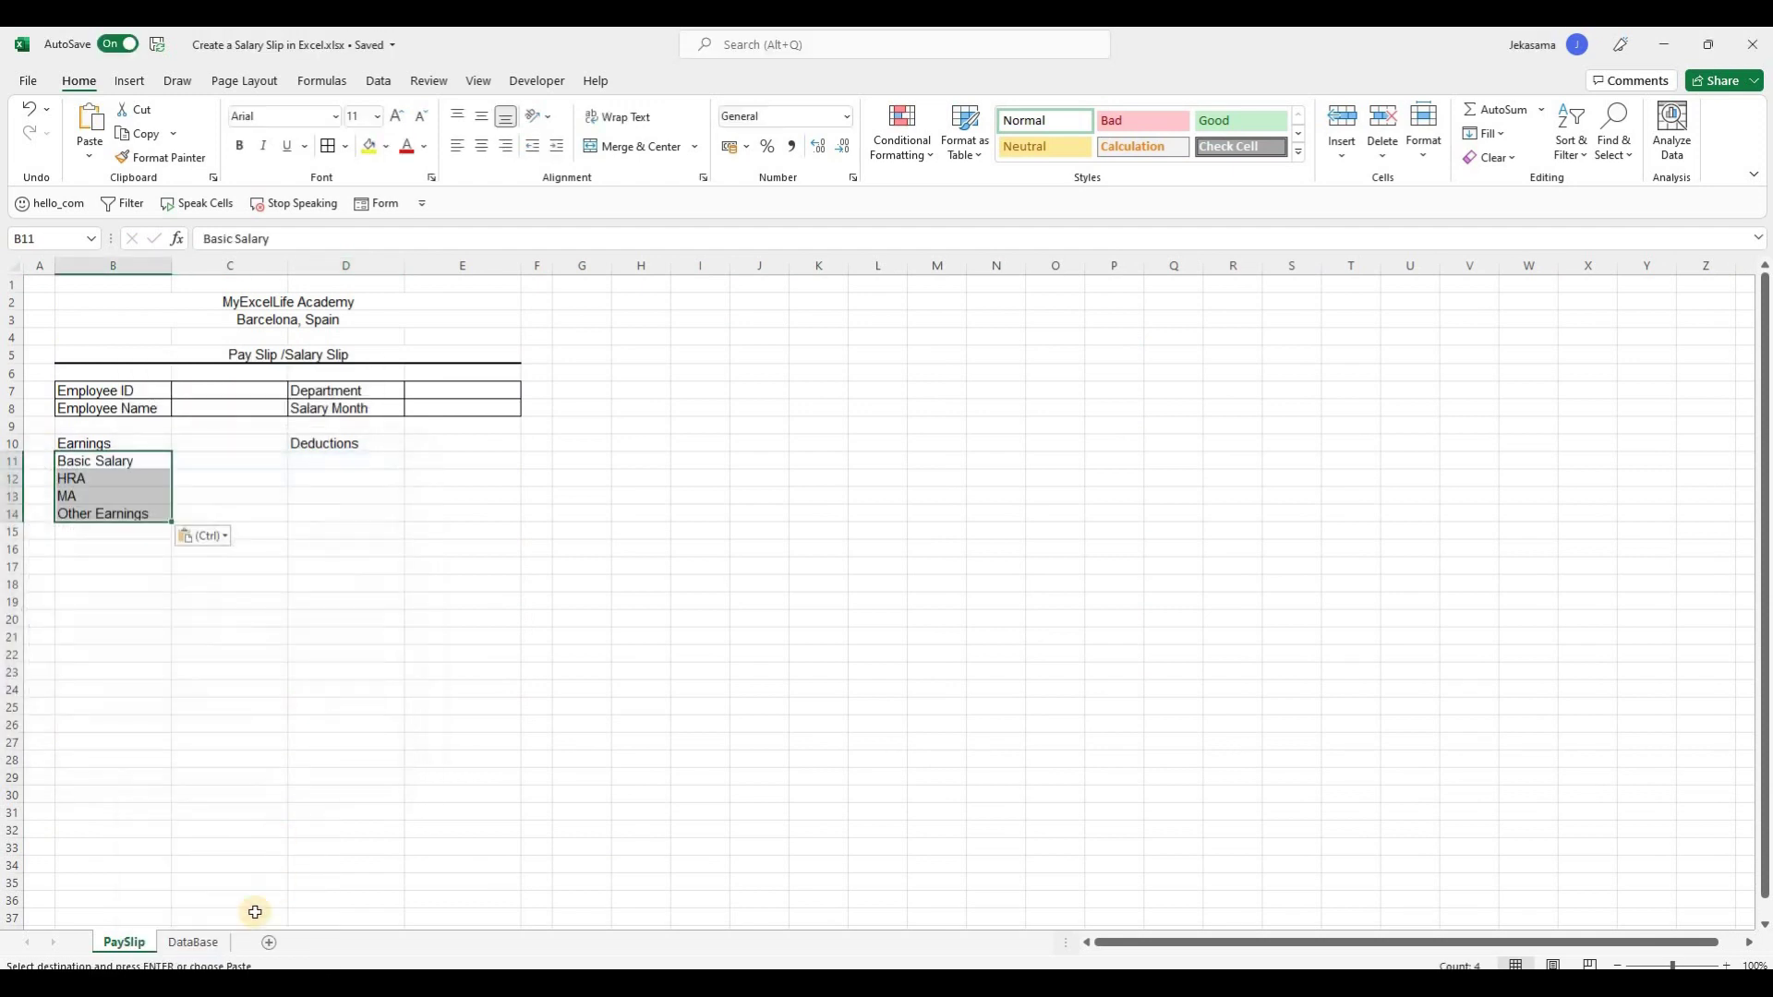
# Paste the deduction headers PF, TAX, Loan, Other Deduction transposed as values into D11:D14.
pyautogui.click(193, 942)
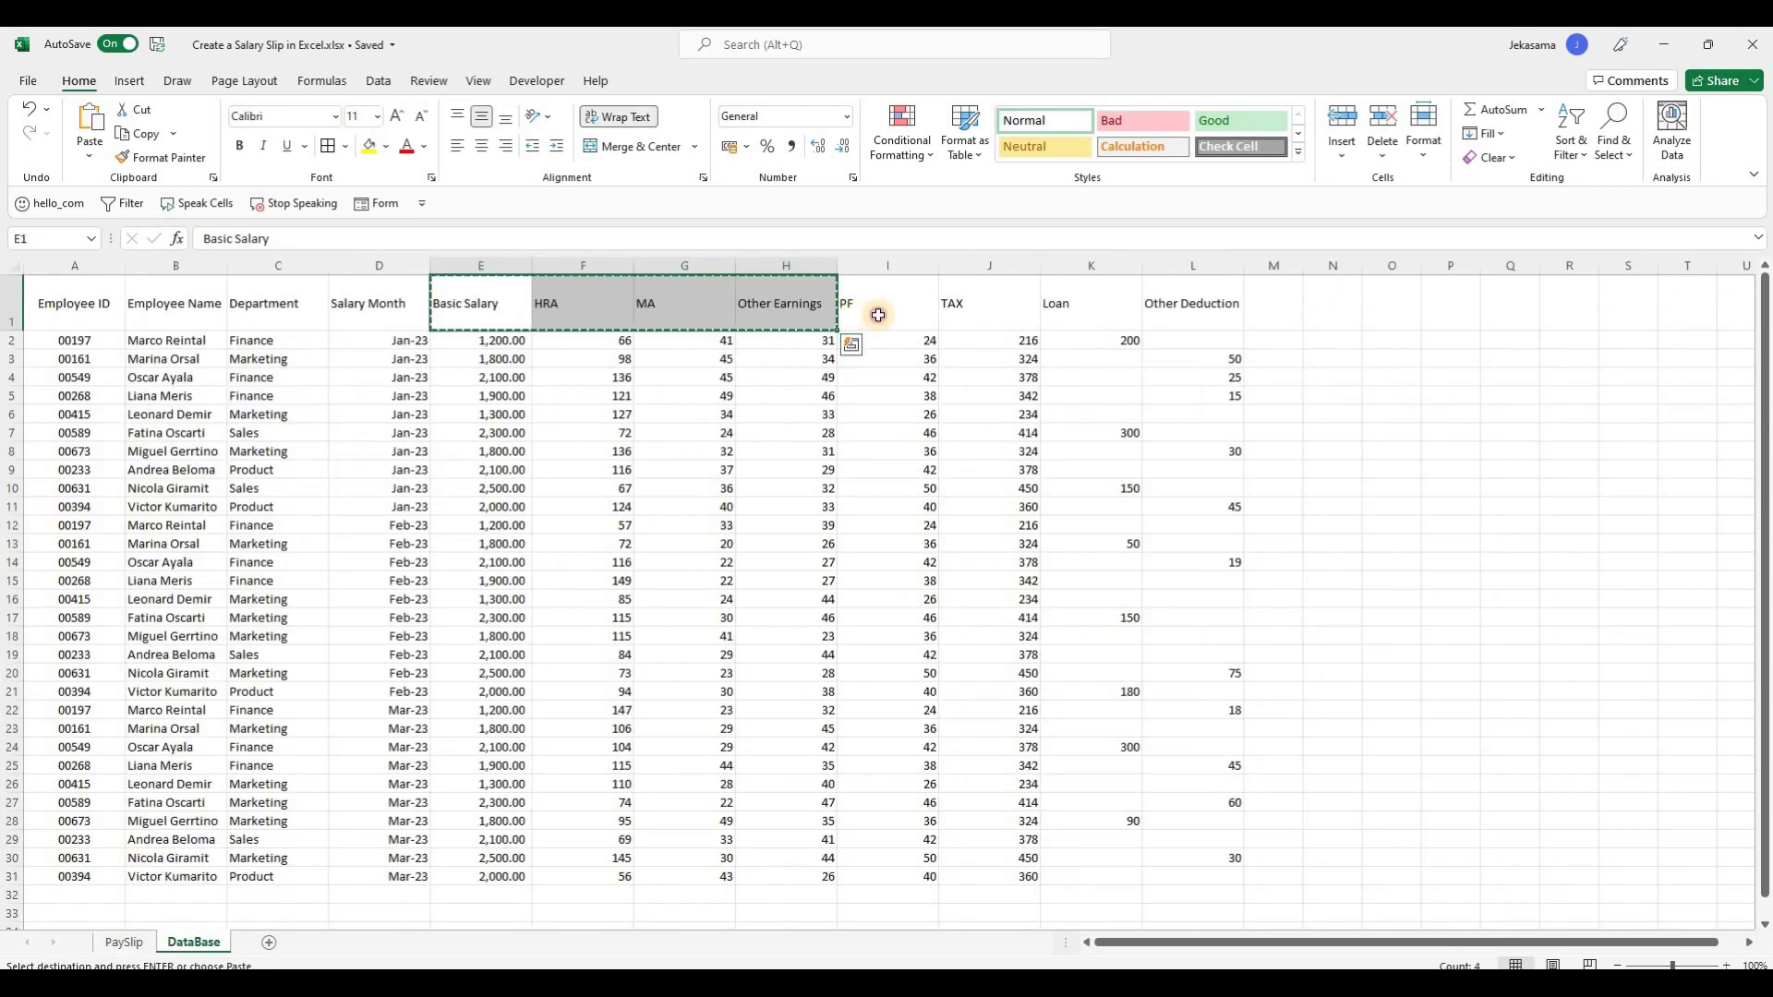
pyautogui.moveTo(929, 315); pyautogui.dragTo(1167, 312)
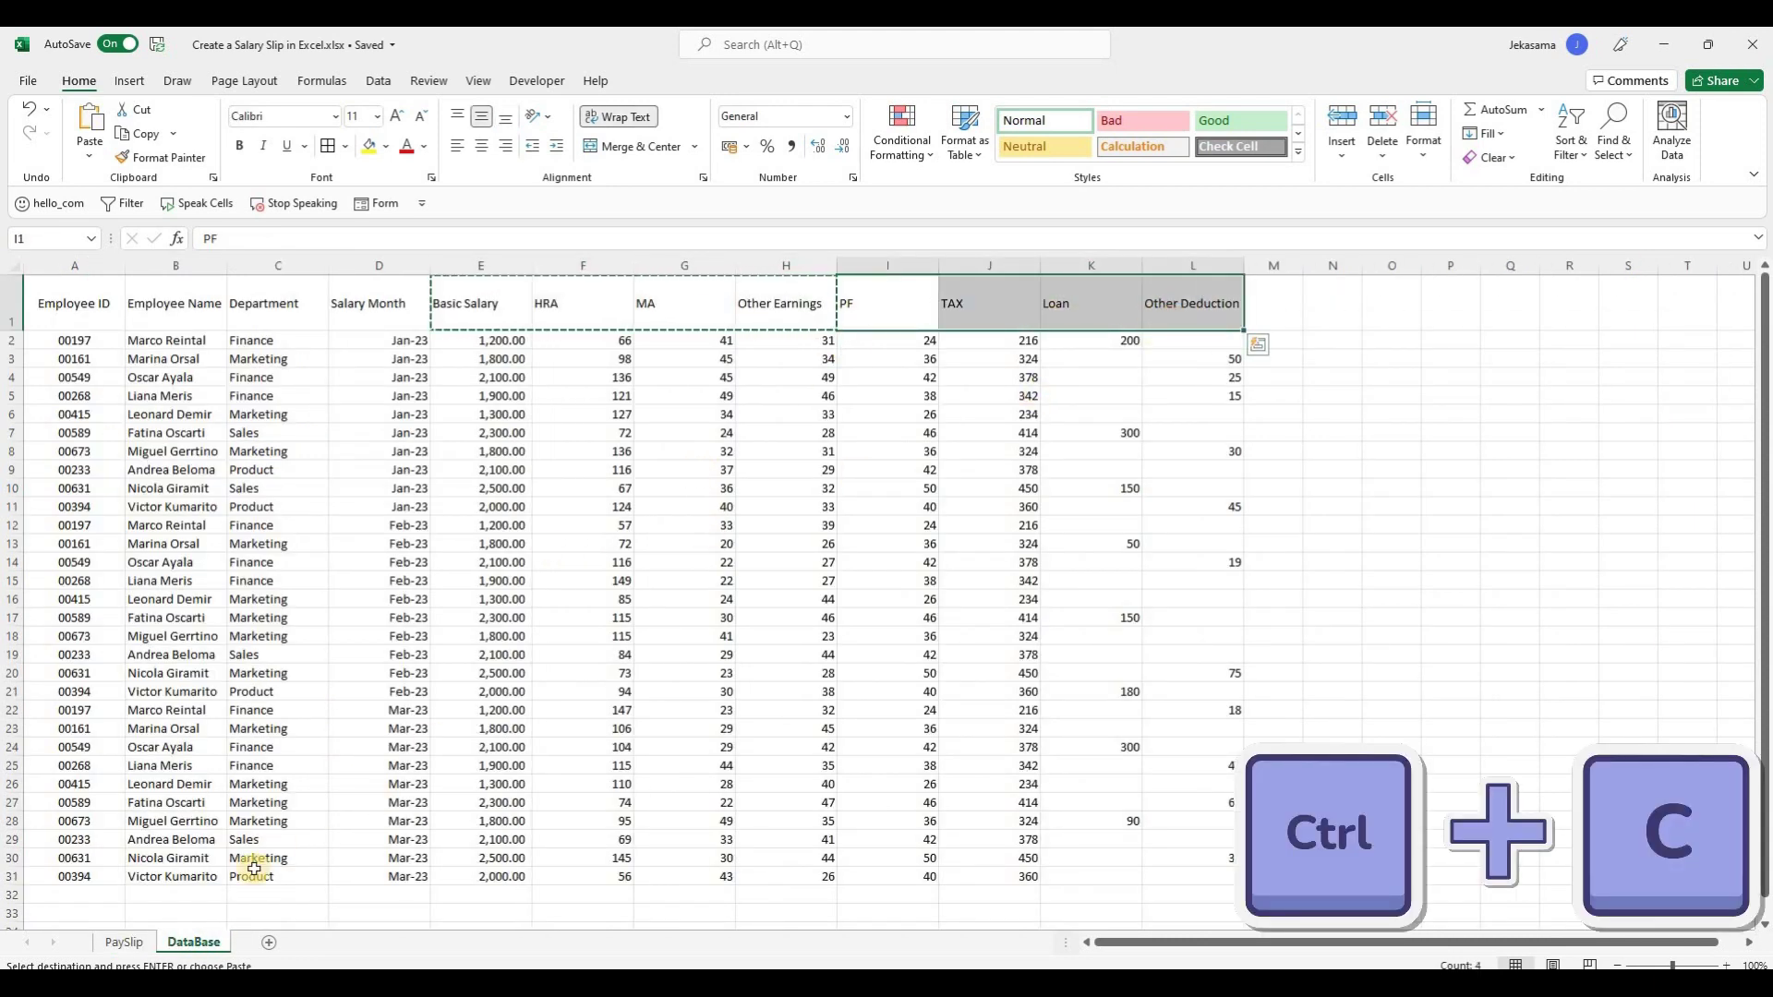
pyautogui.hotkey('ctrl', 'c')
pyautogui.click(124, 942)
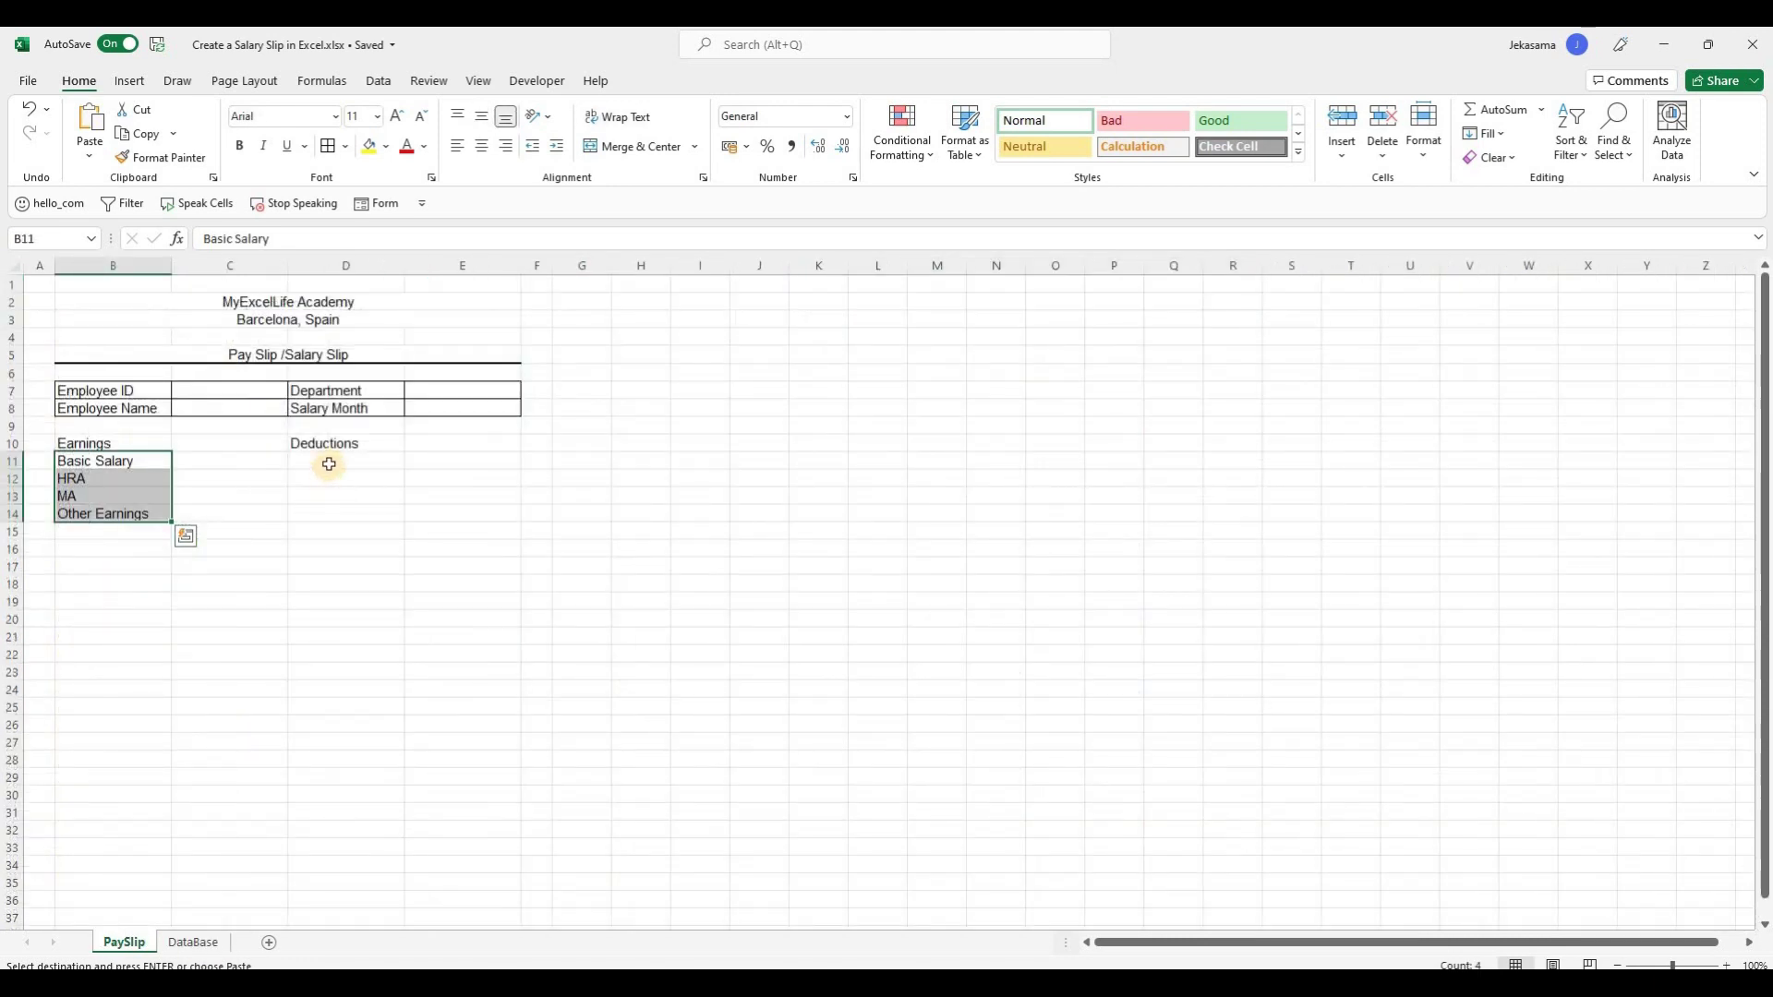
pyautogui.rightClick(332, 471)
pyautogui.click(388, 577)
pyautogui.click(200, 546)
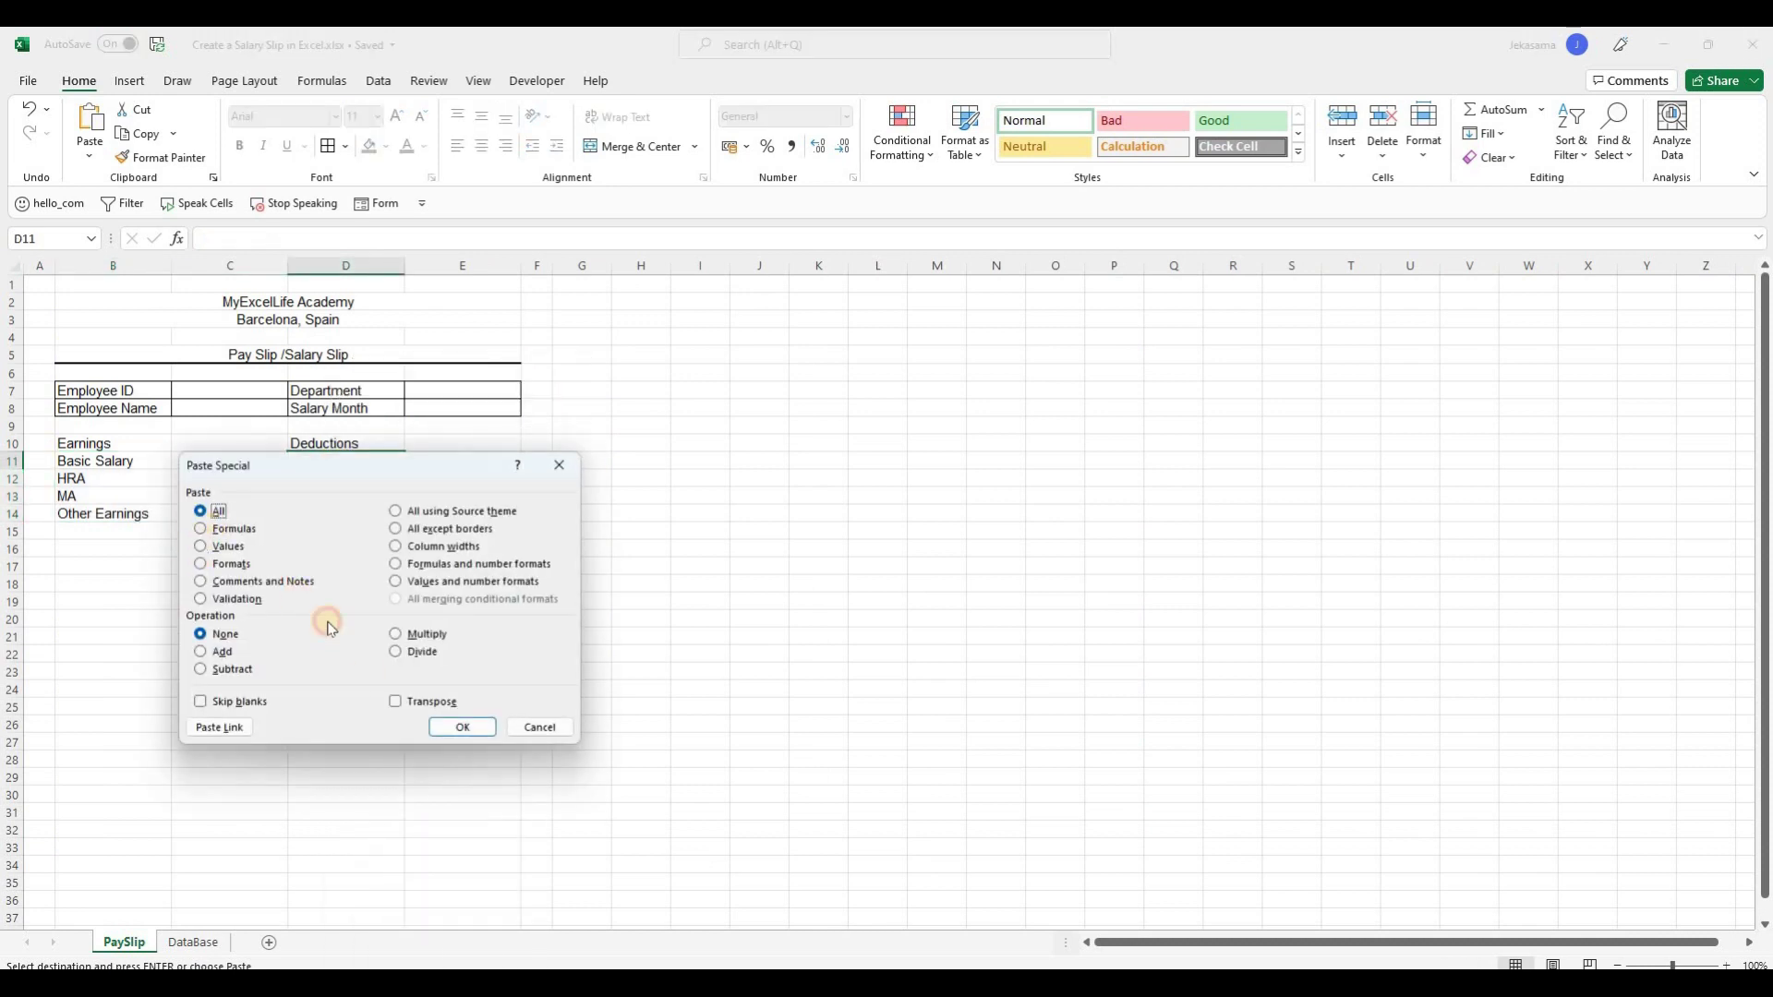
pyautogui.click(459, 730)
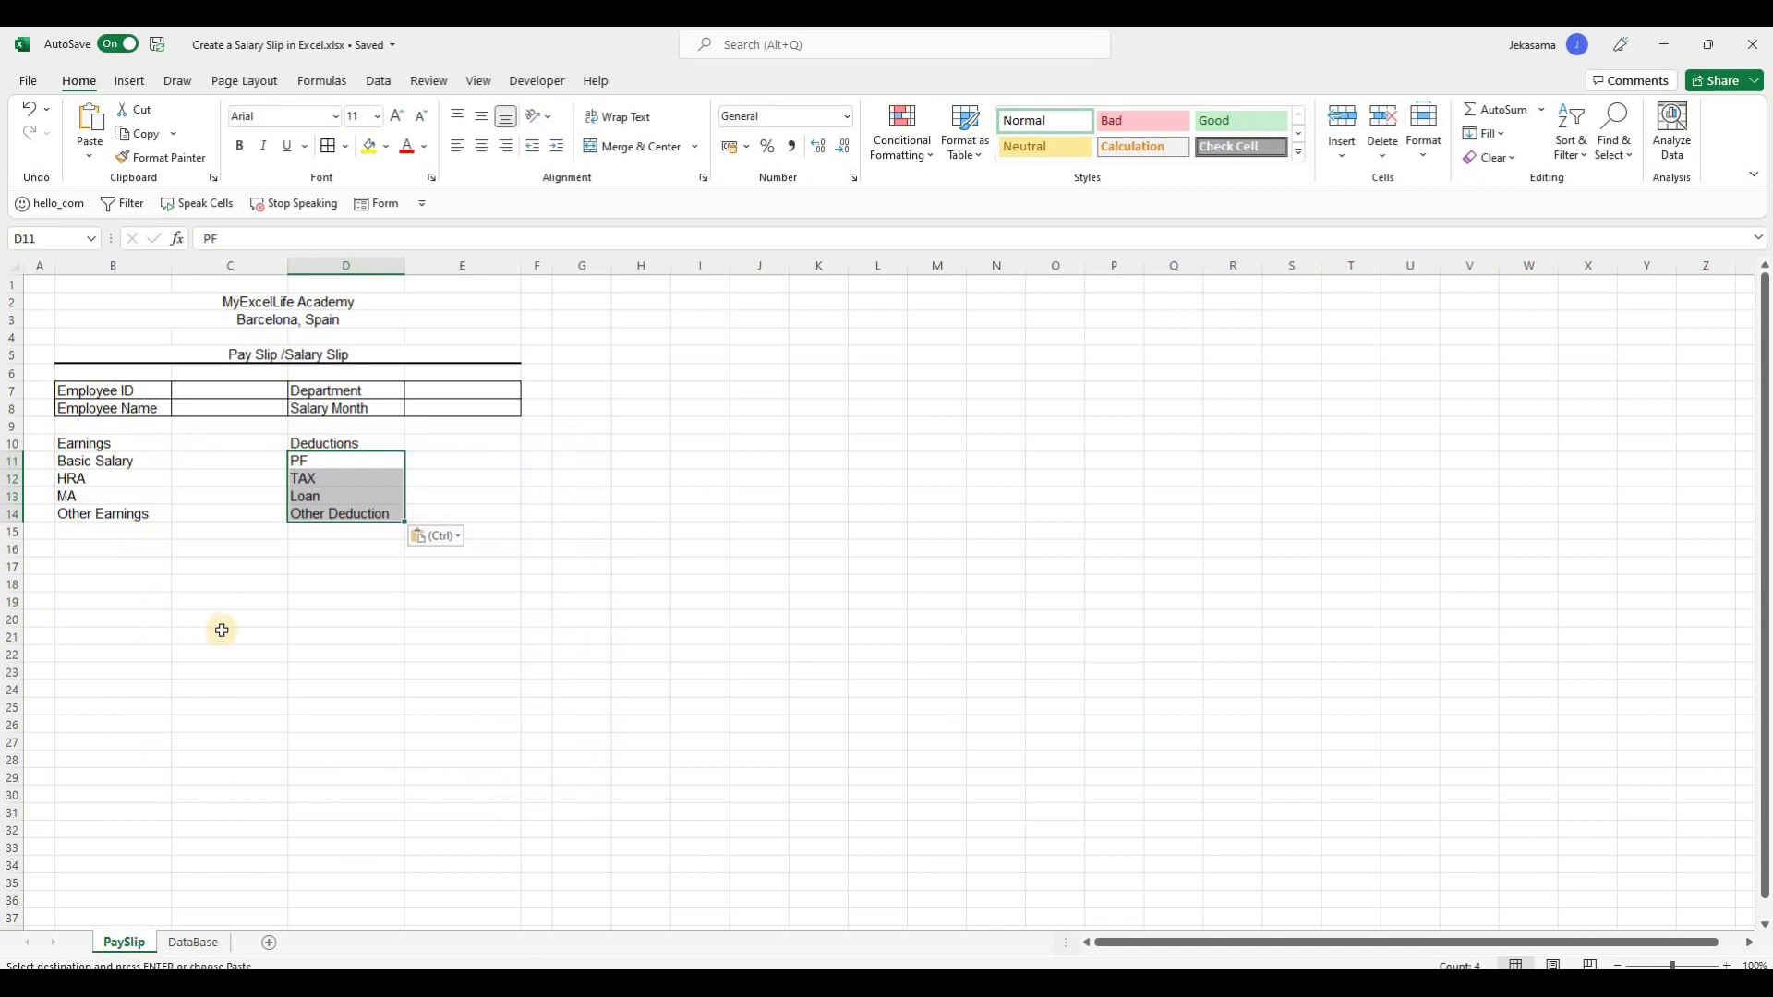
pyautogui.click(127, 531)
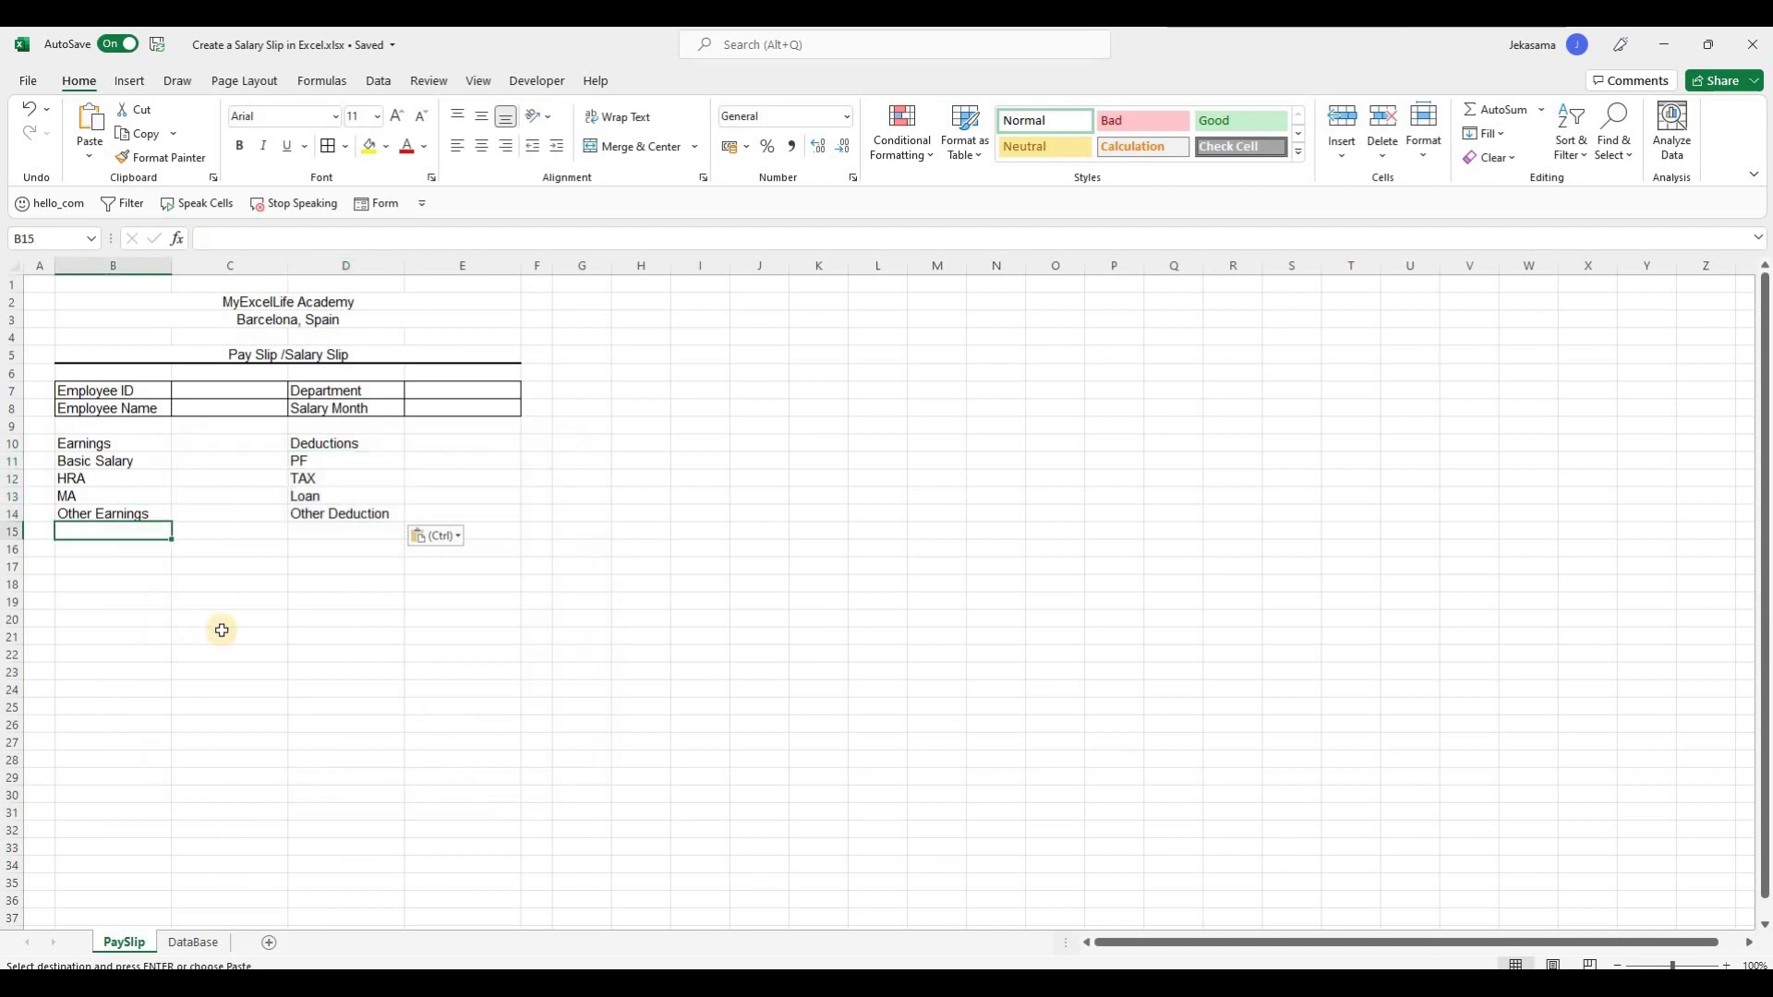
# Label Total Earnings in B15 and Total Deductions in D15, then border all cells of B10:E15.
pyautogui.write('Tota')
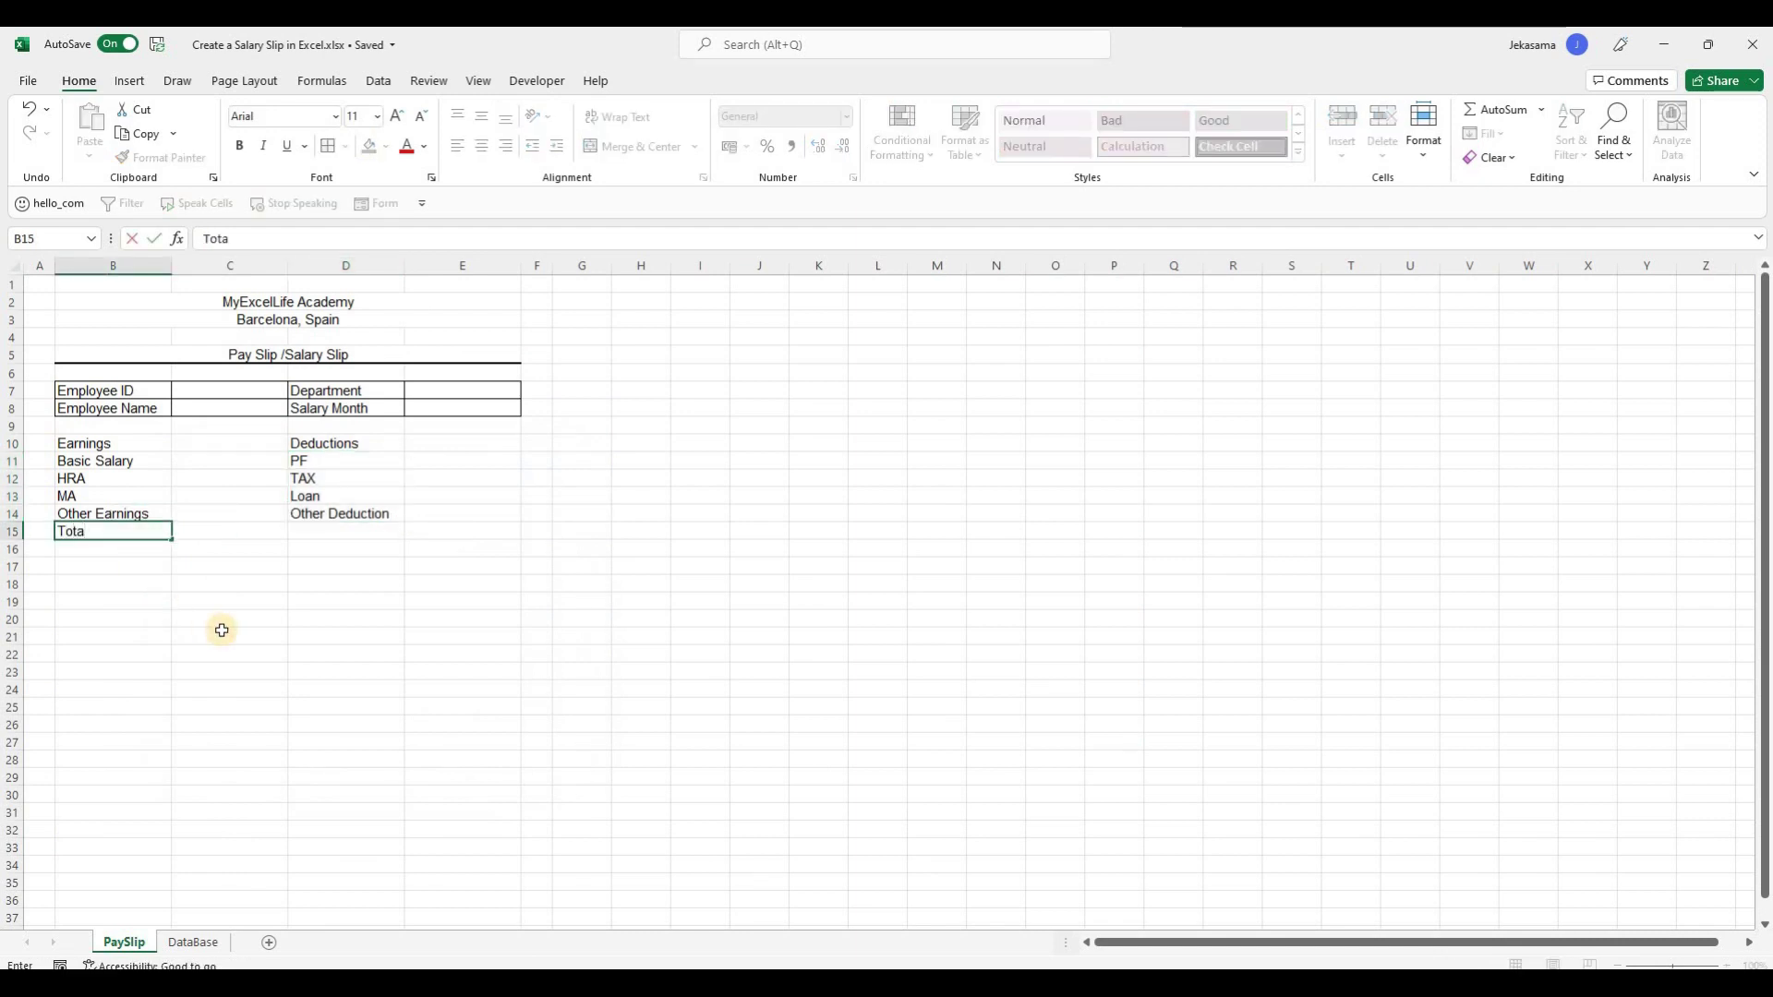
pyautogui.write('l Earnings')
pyautogui.press('Return')
pyautogui.press('Up')
pyautogui.press('Right')
pyautogui.press('Right')
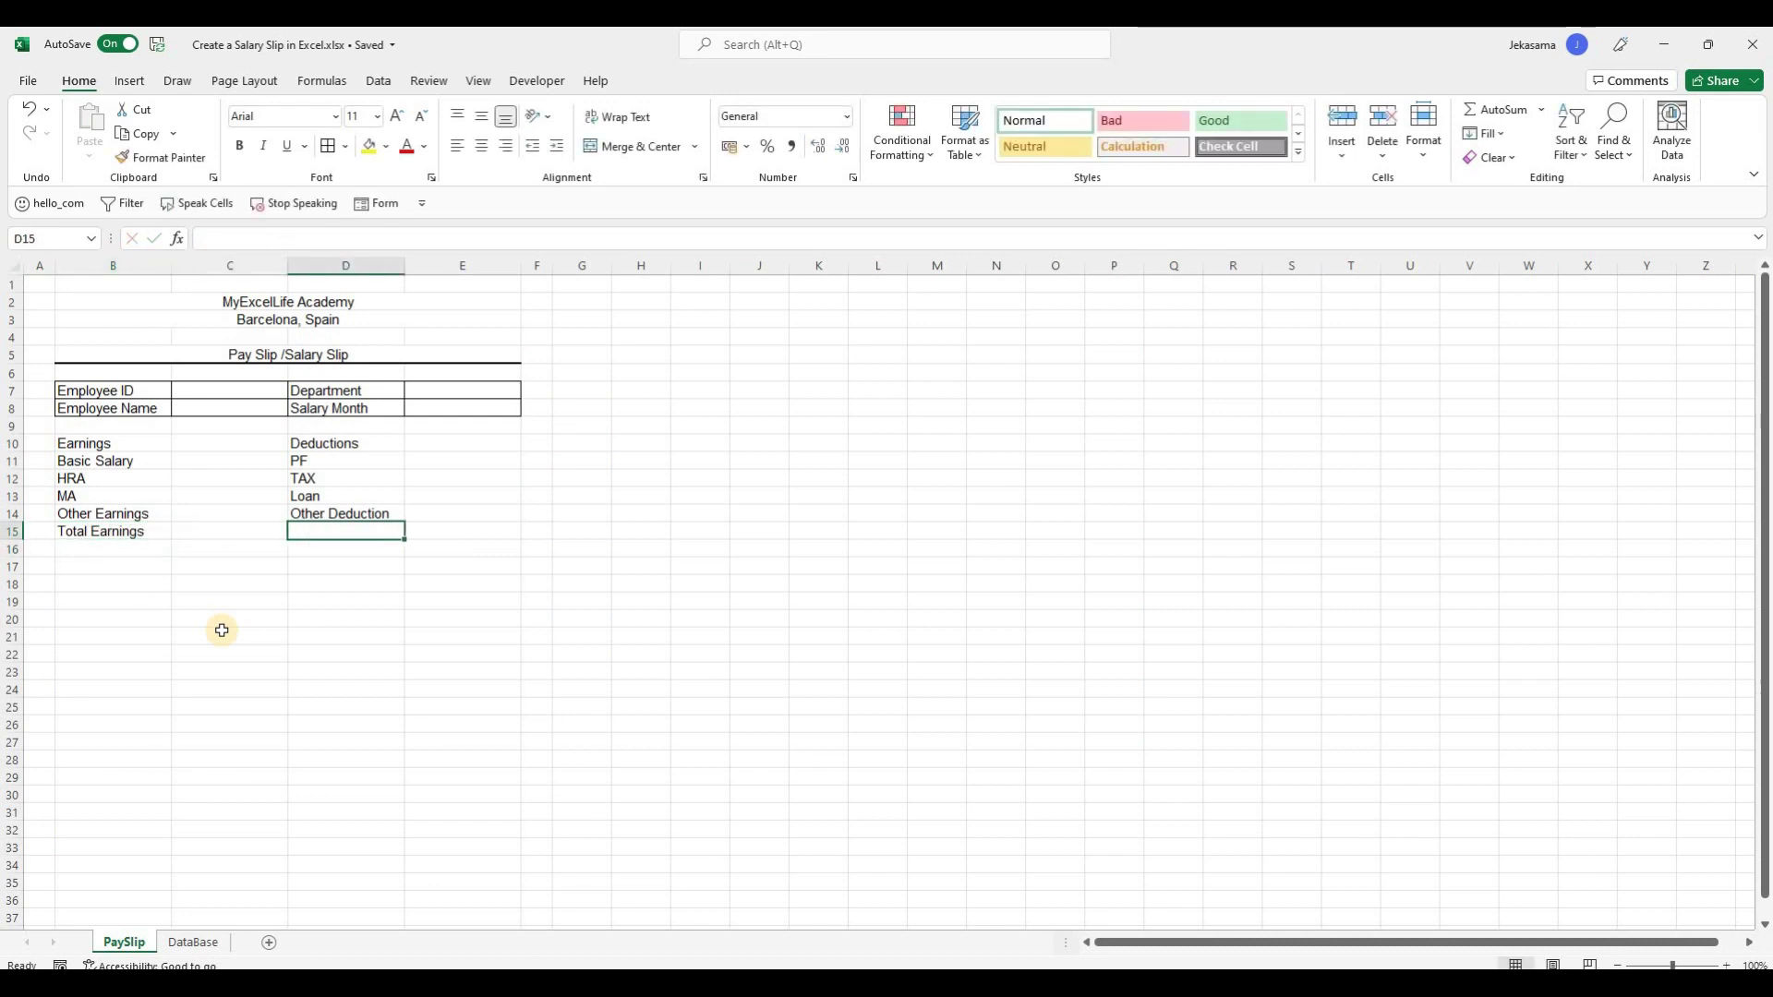
pyautogui.write('Tot')
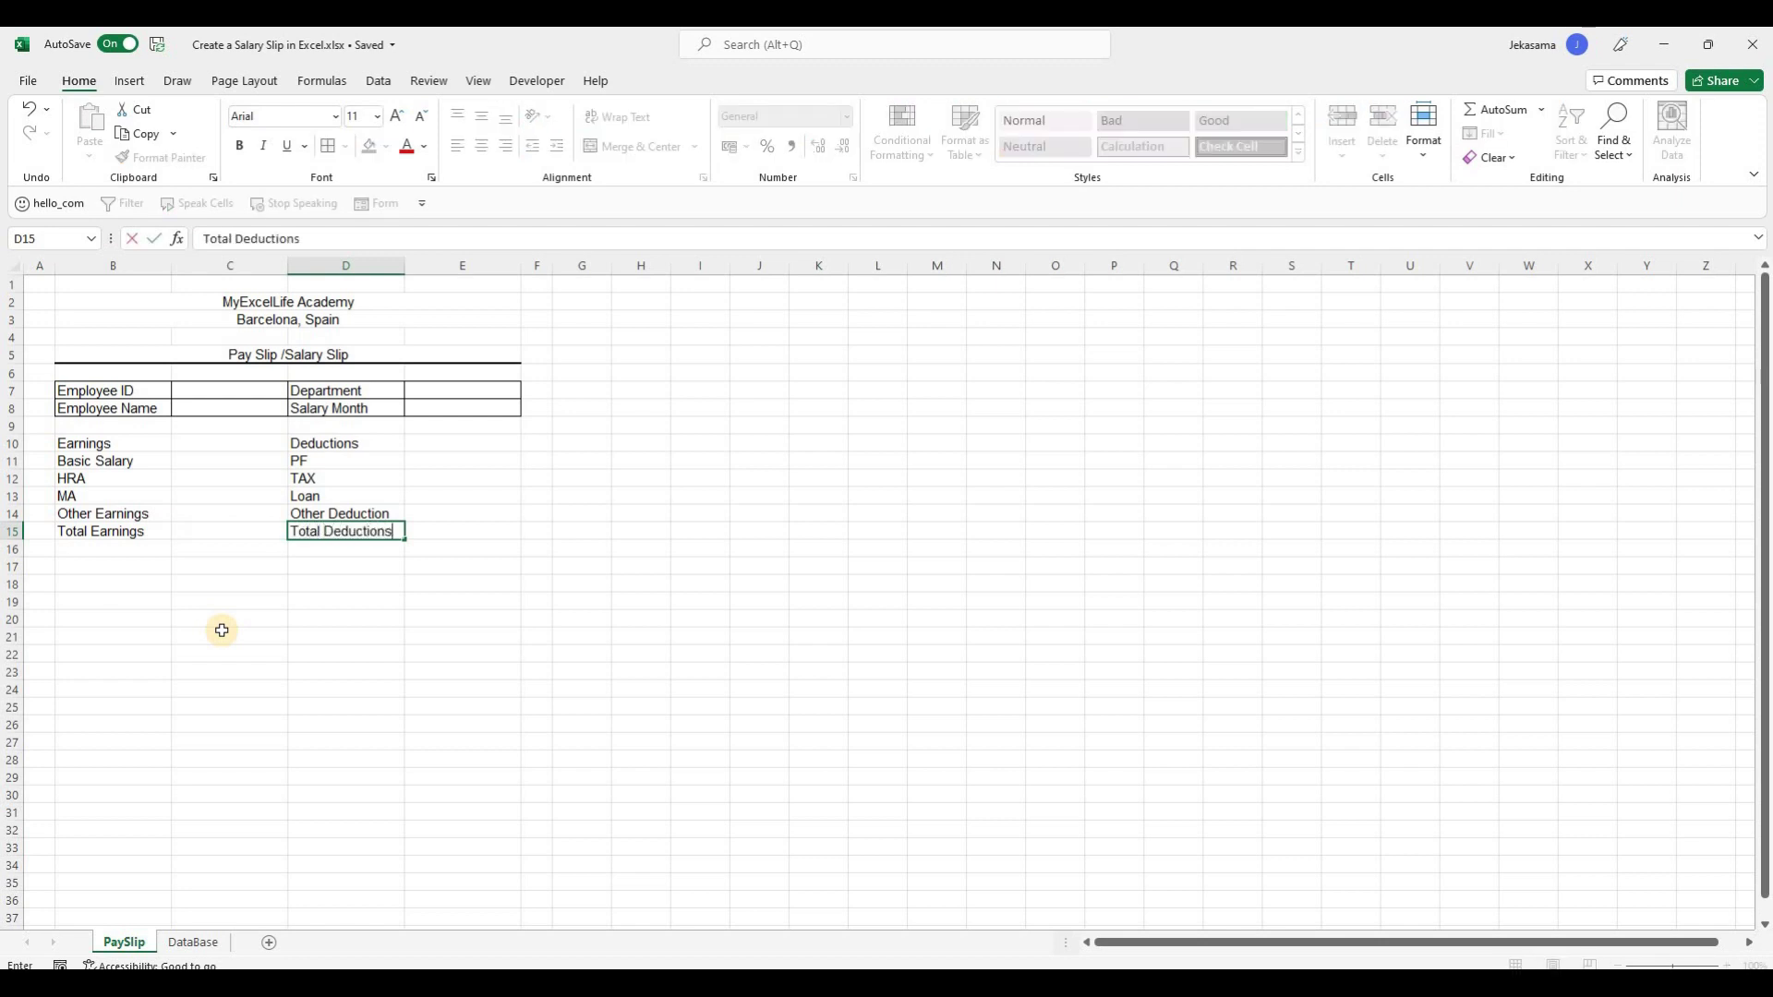
pyautogui.write('al Deductions')
pyautogui.press('Return')
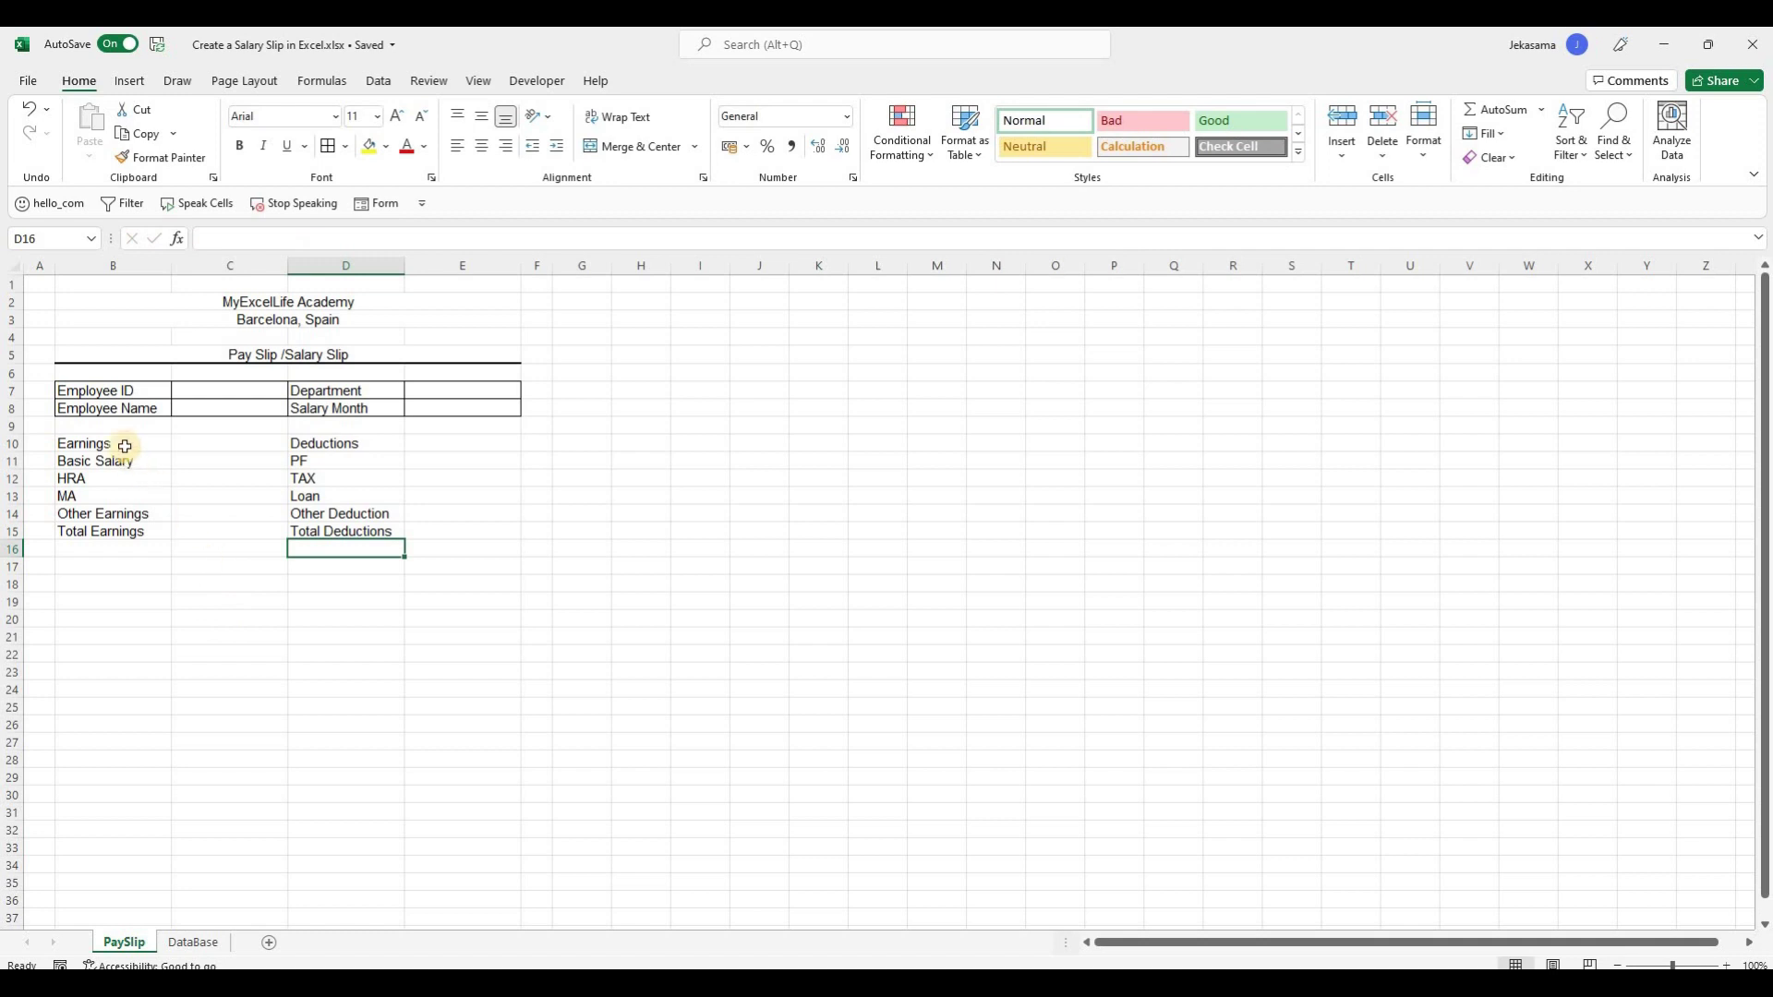
pyautogui.moveTo(125, 446); pyautogui.dragTo(431, 526)
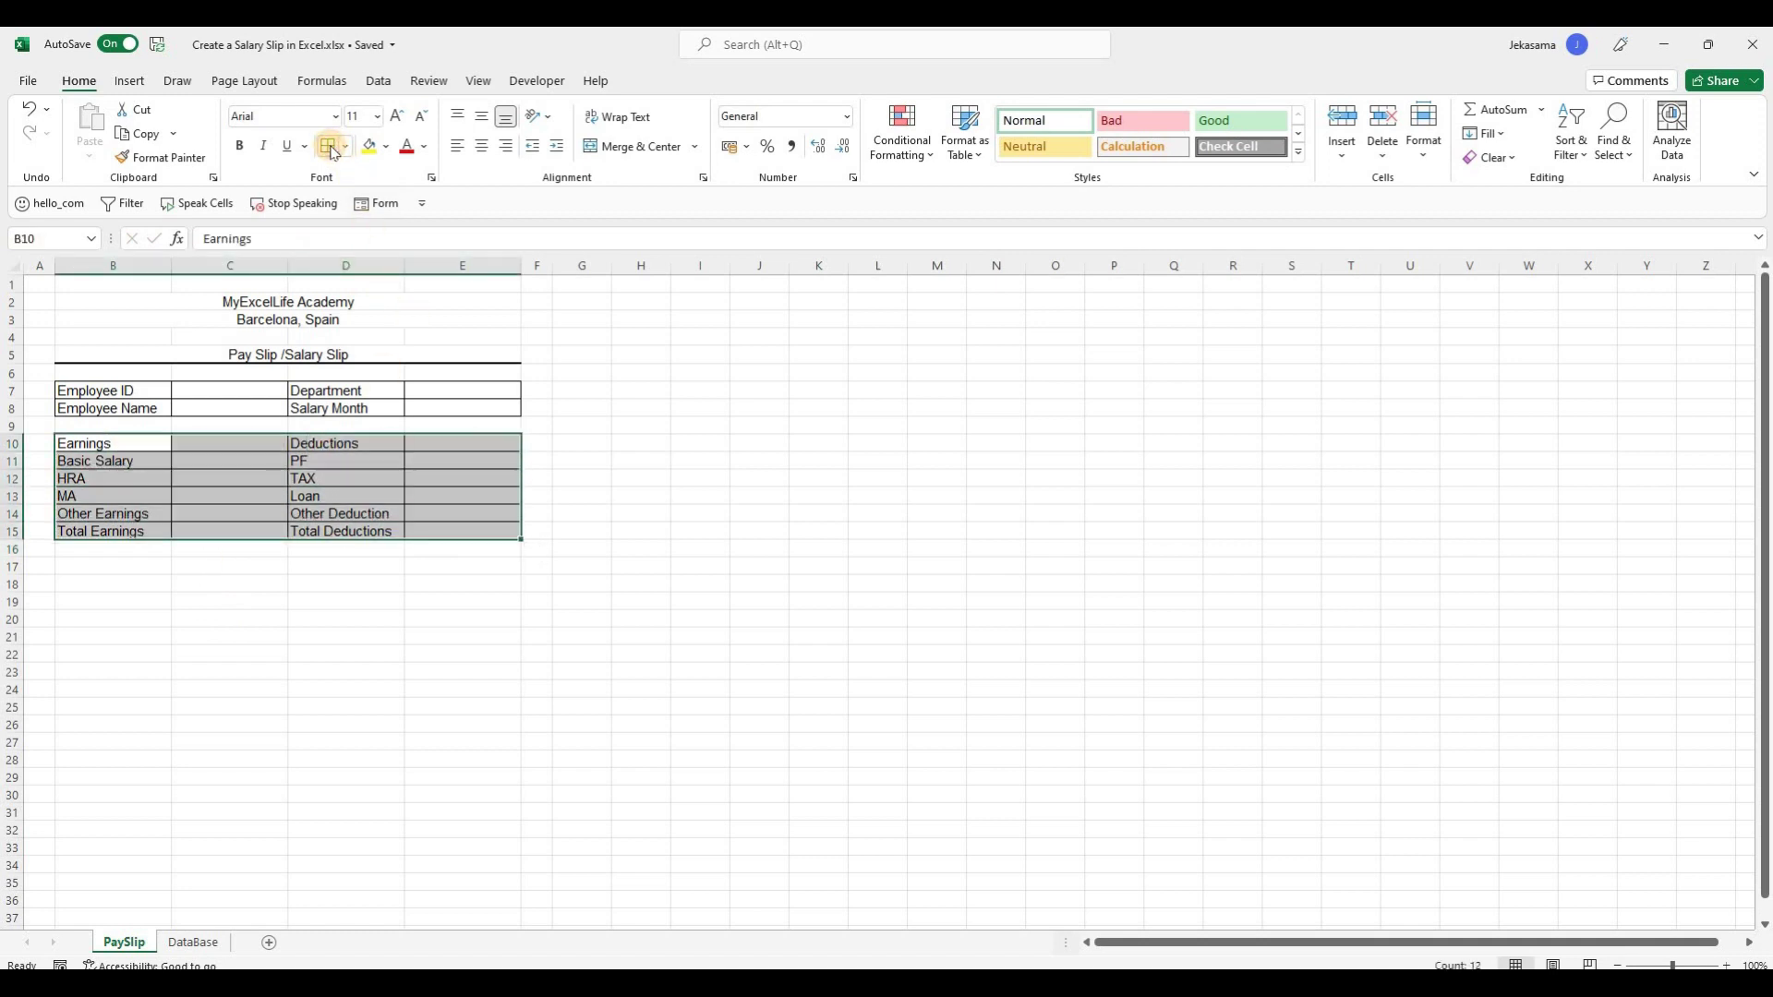
pyautogui.click(328, 146)
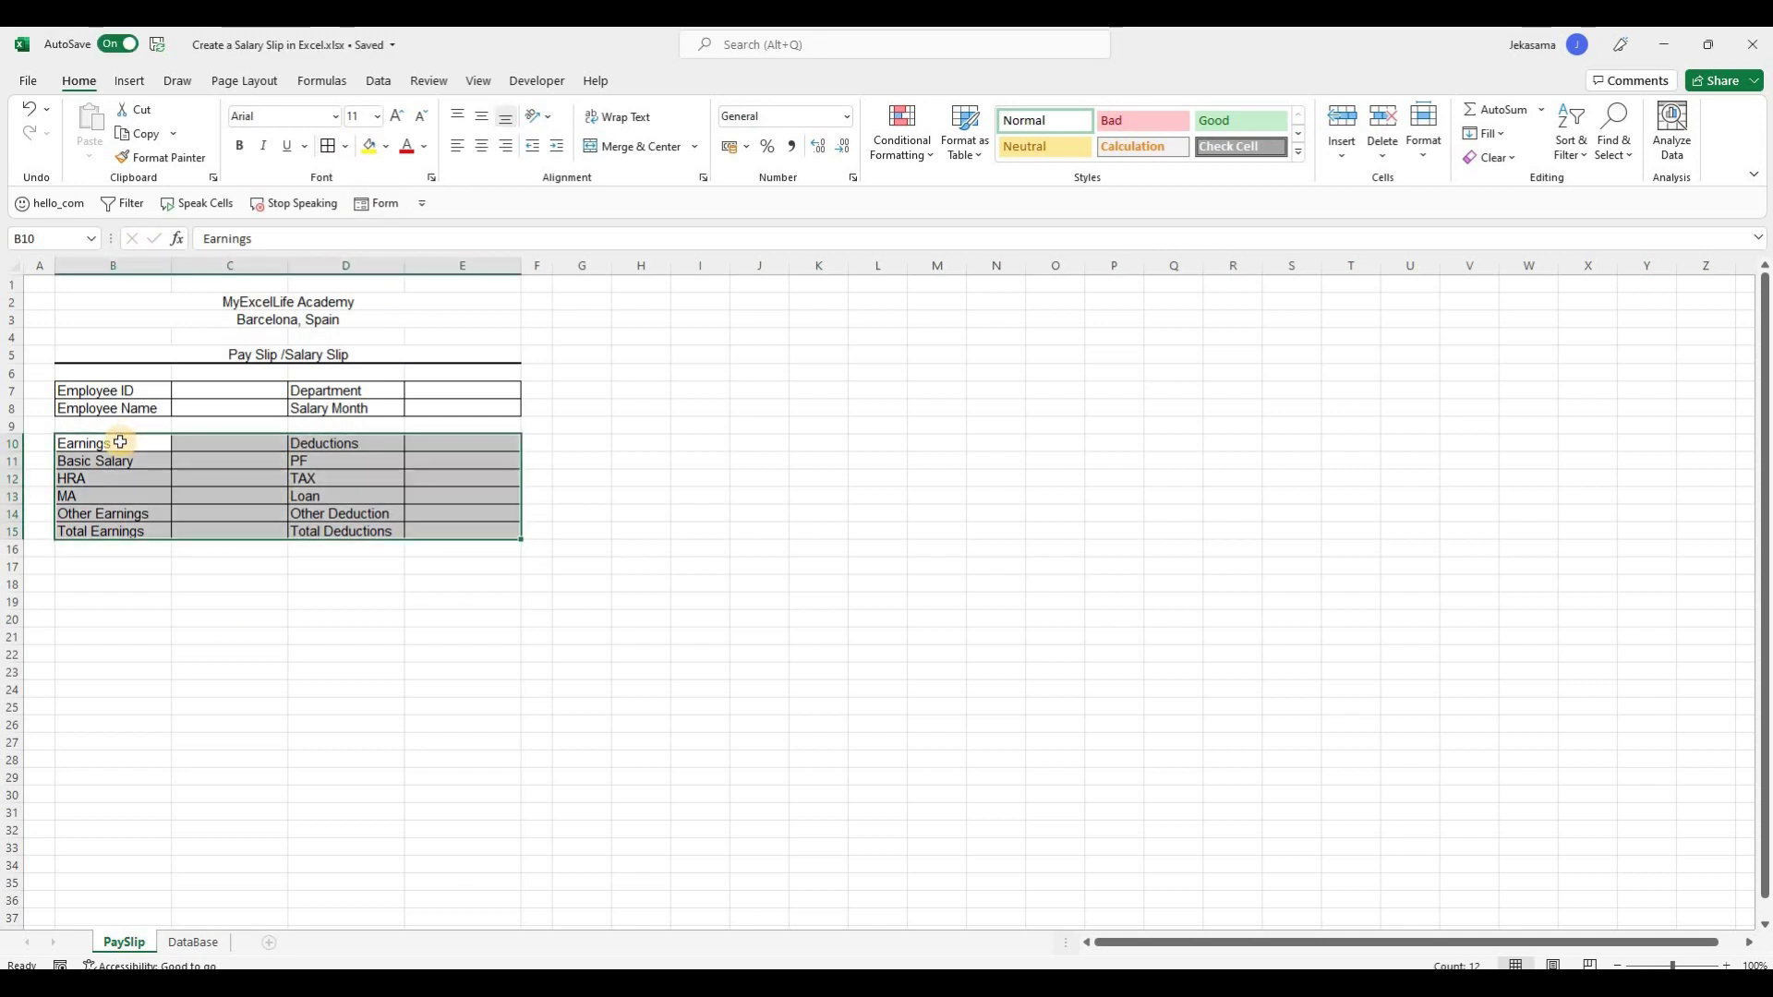
# Shade the heading row B10:E10 and totals row B15:E15 grey and make both bold.
pyautogui.moveTo(122, 437); pyautogui.dragTo(442, 442)
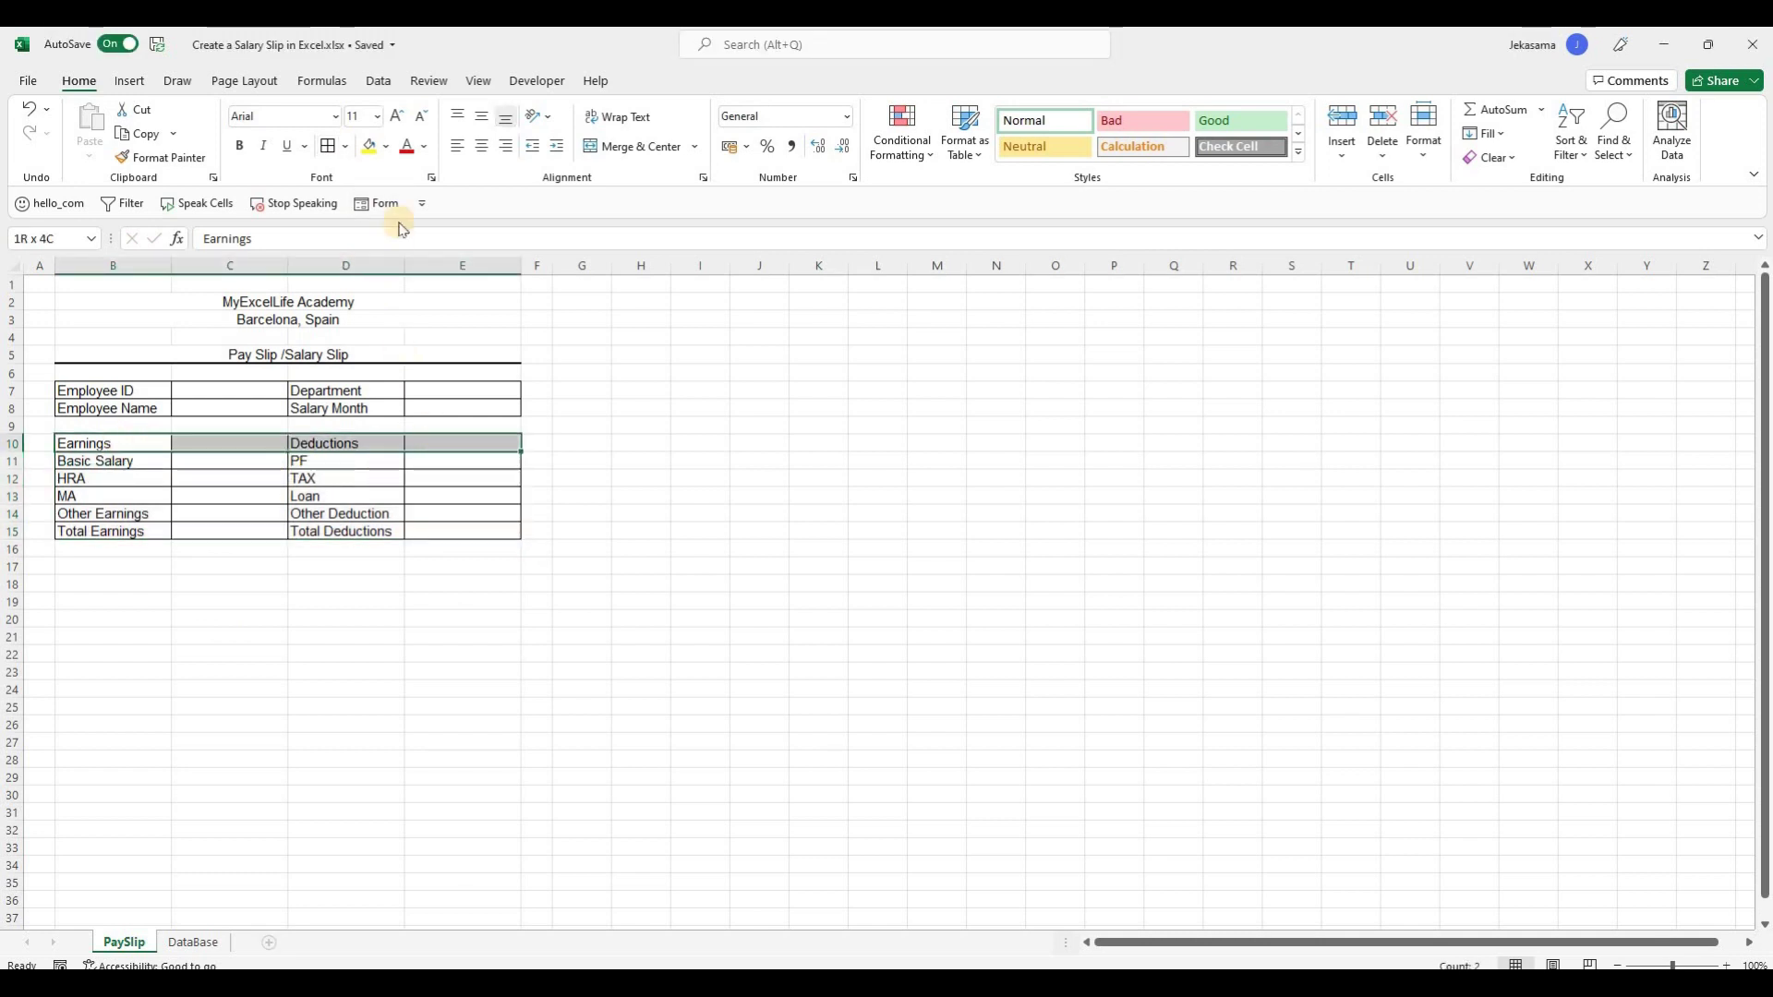
pyautogui.click(387, 150)
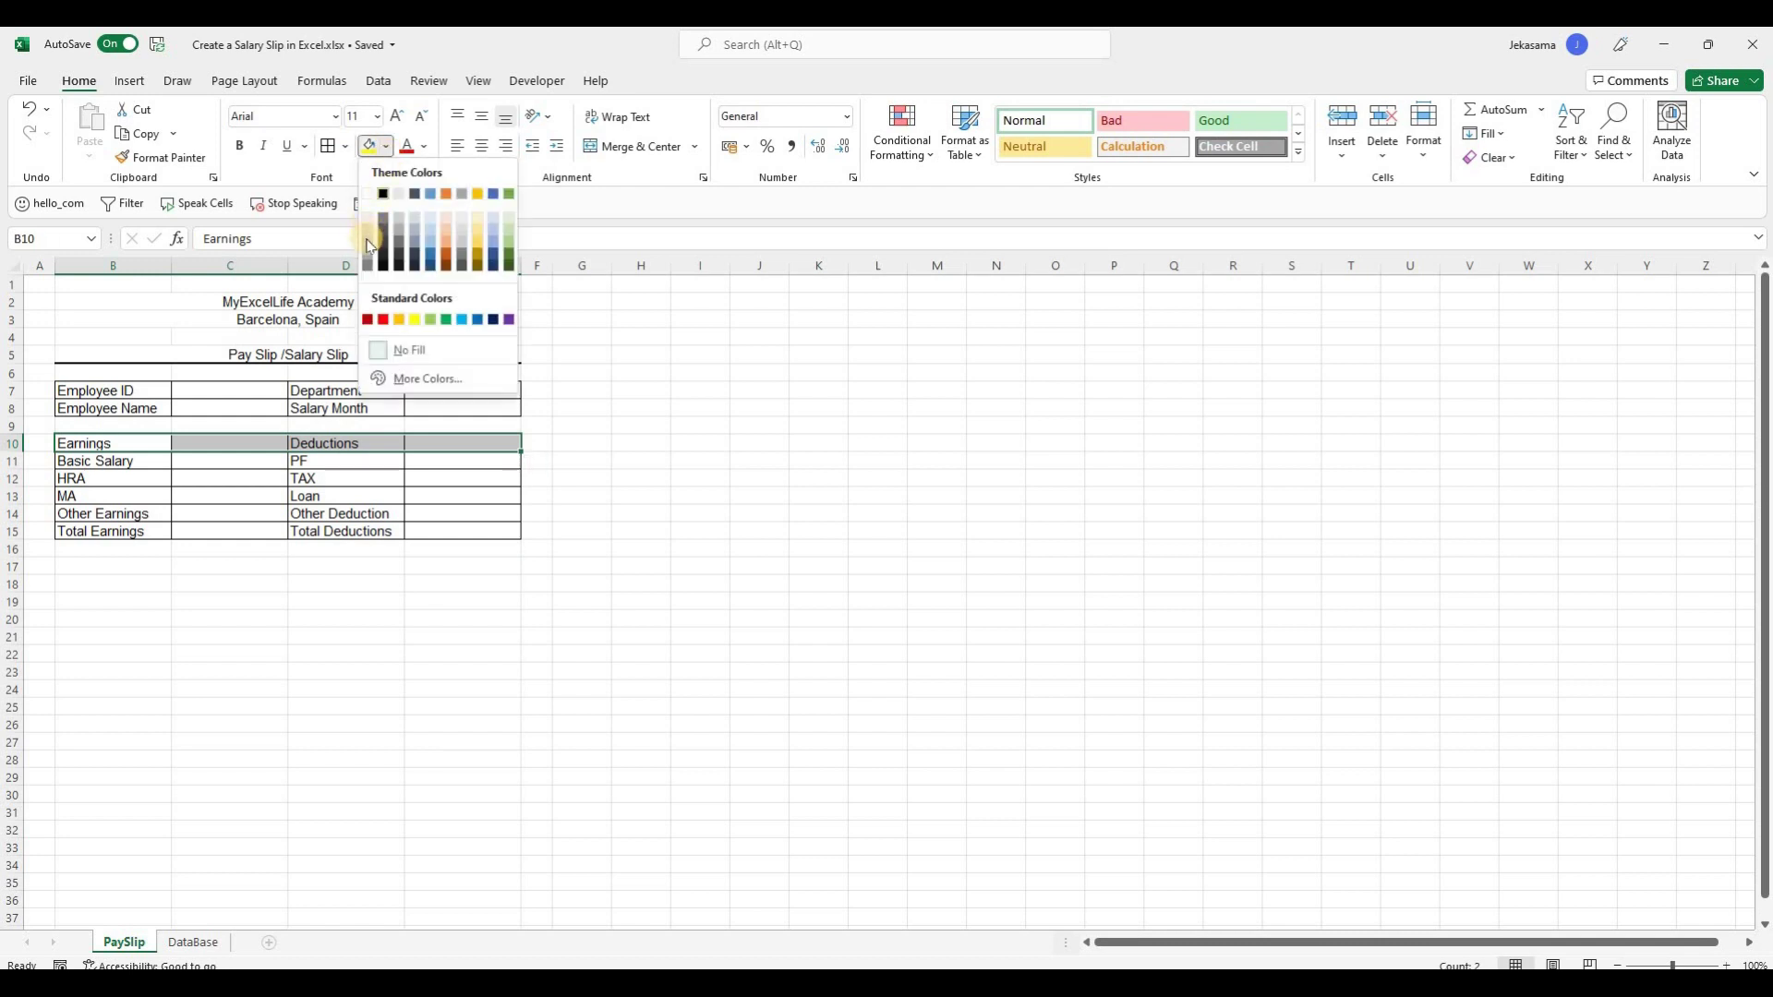
pyautogui.click(368, 239)
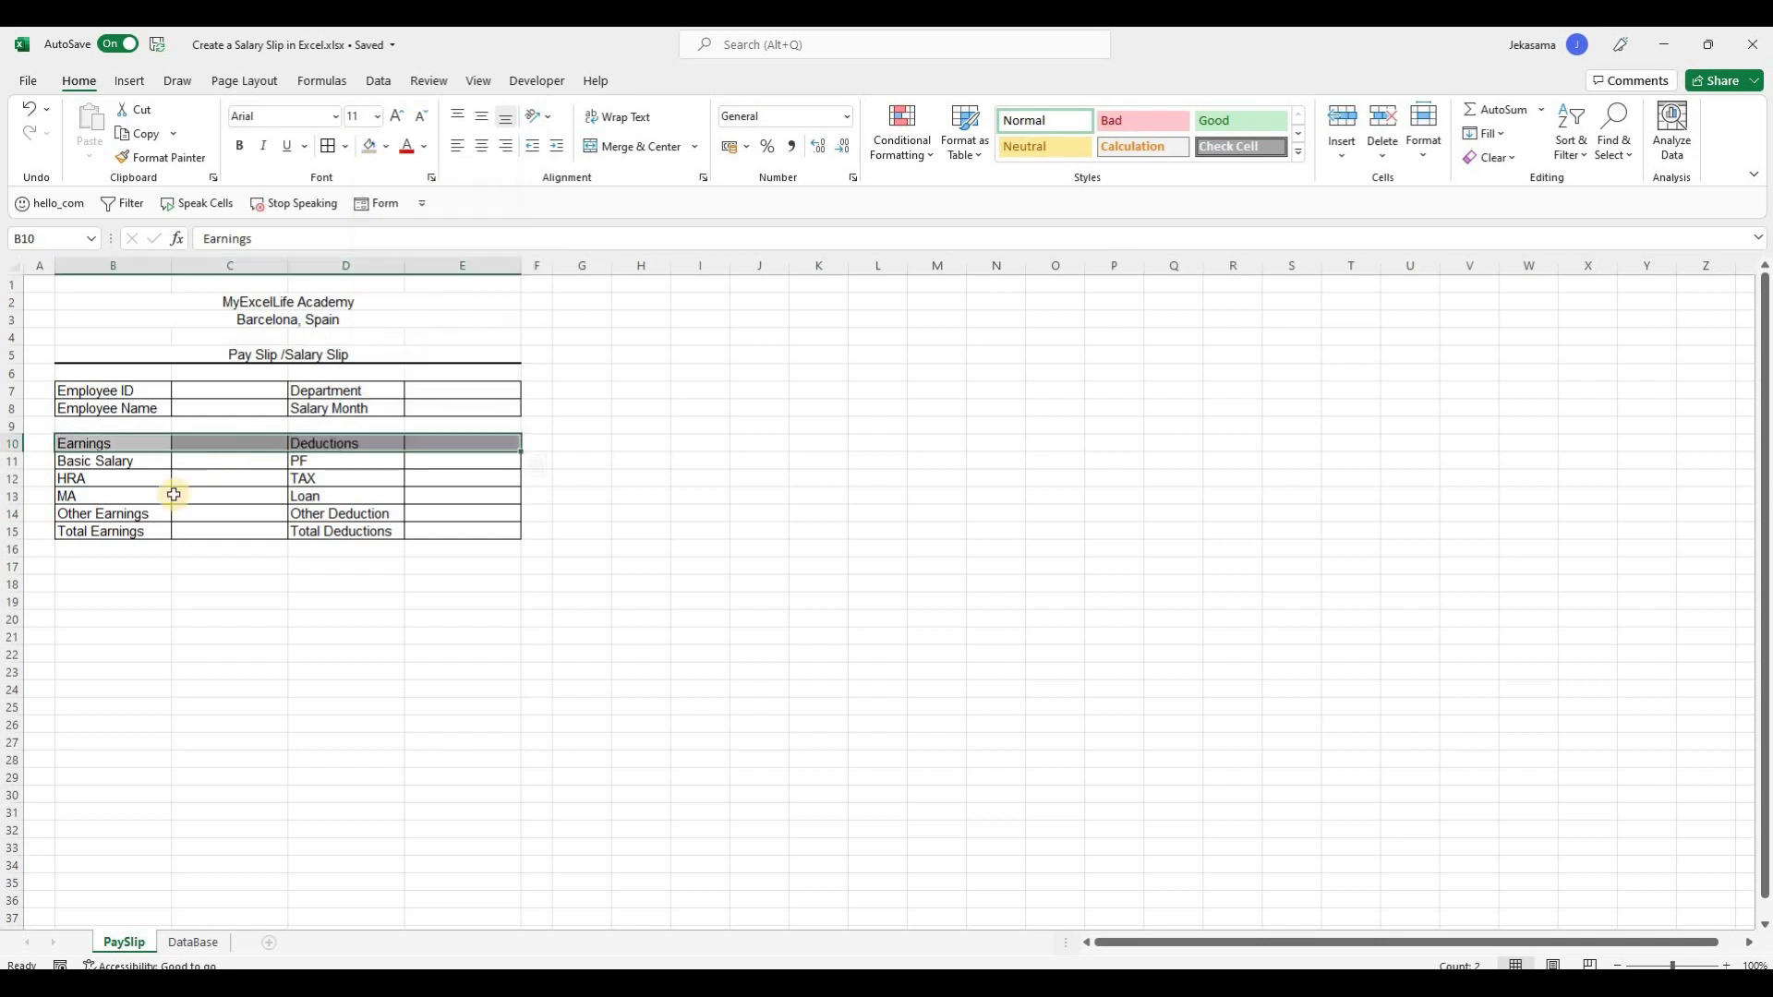
pyautogui.moveTo(123, 531); pyautogui.dragTo(484, 531)
pyautogui.click(369, 146)
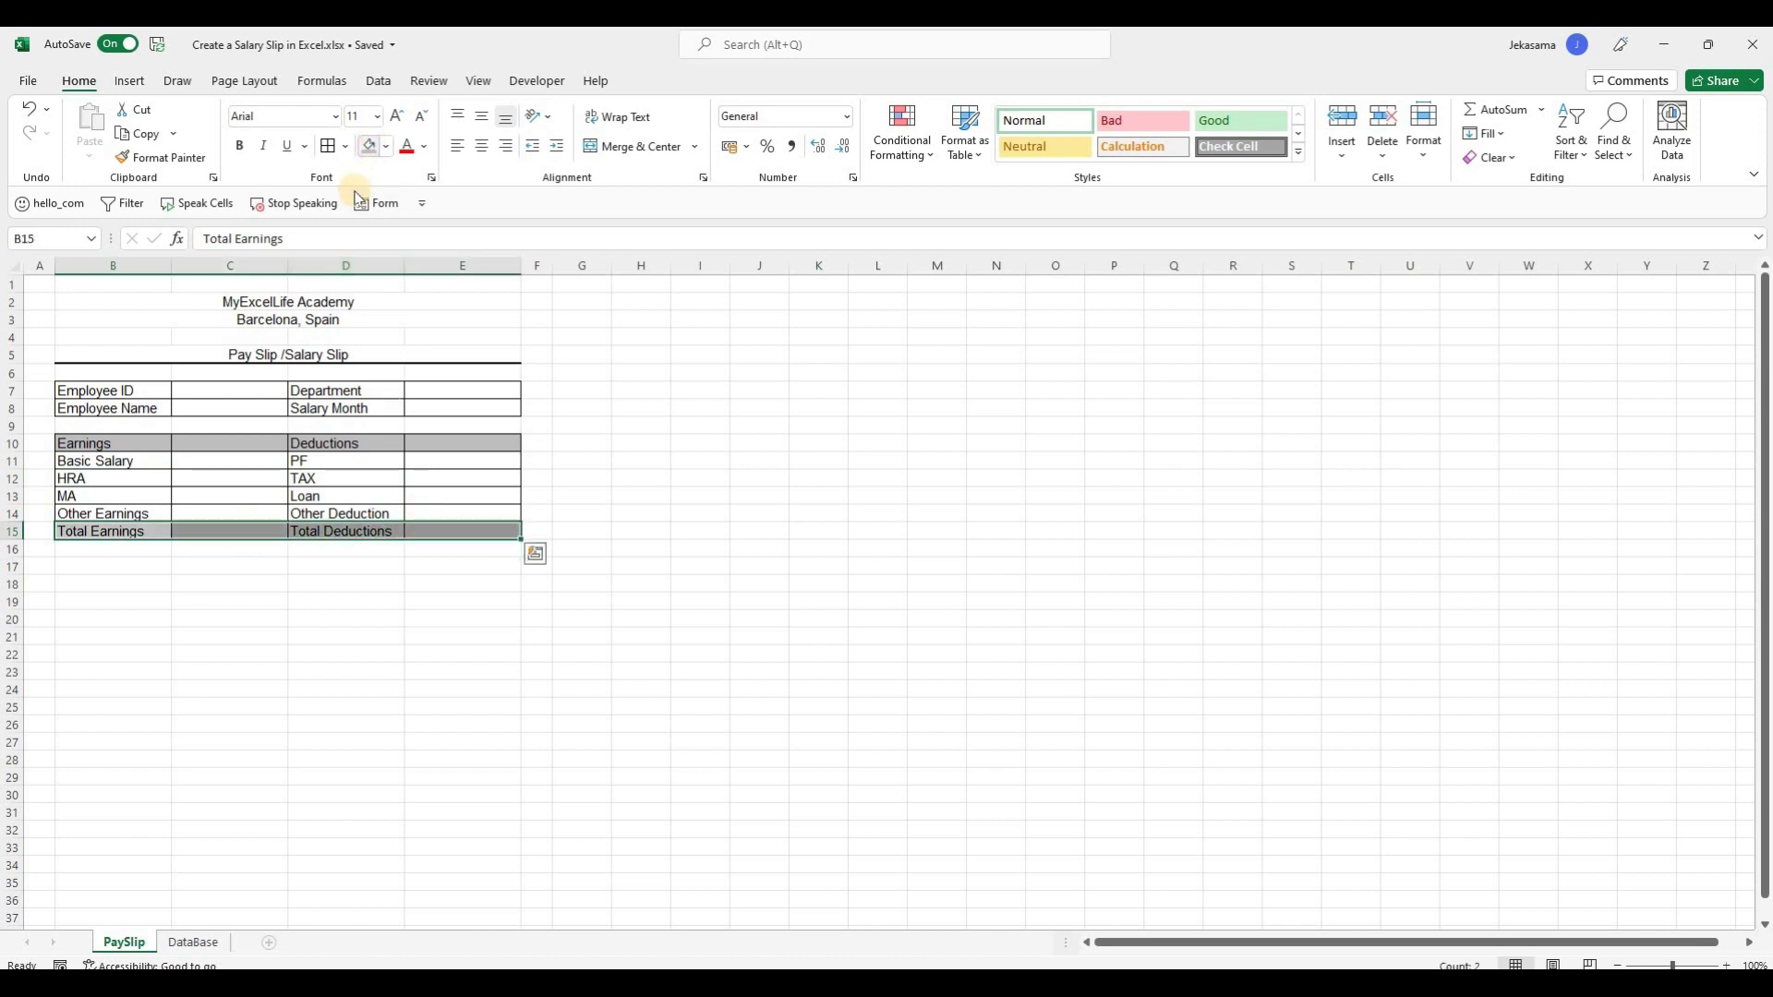
pyautogui.click(239, 146)
pyautogui.moveTo(142, 443); pyautogui.dragTo(452, 443)
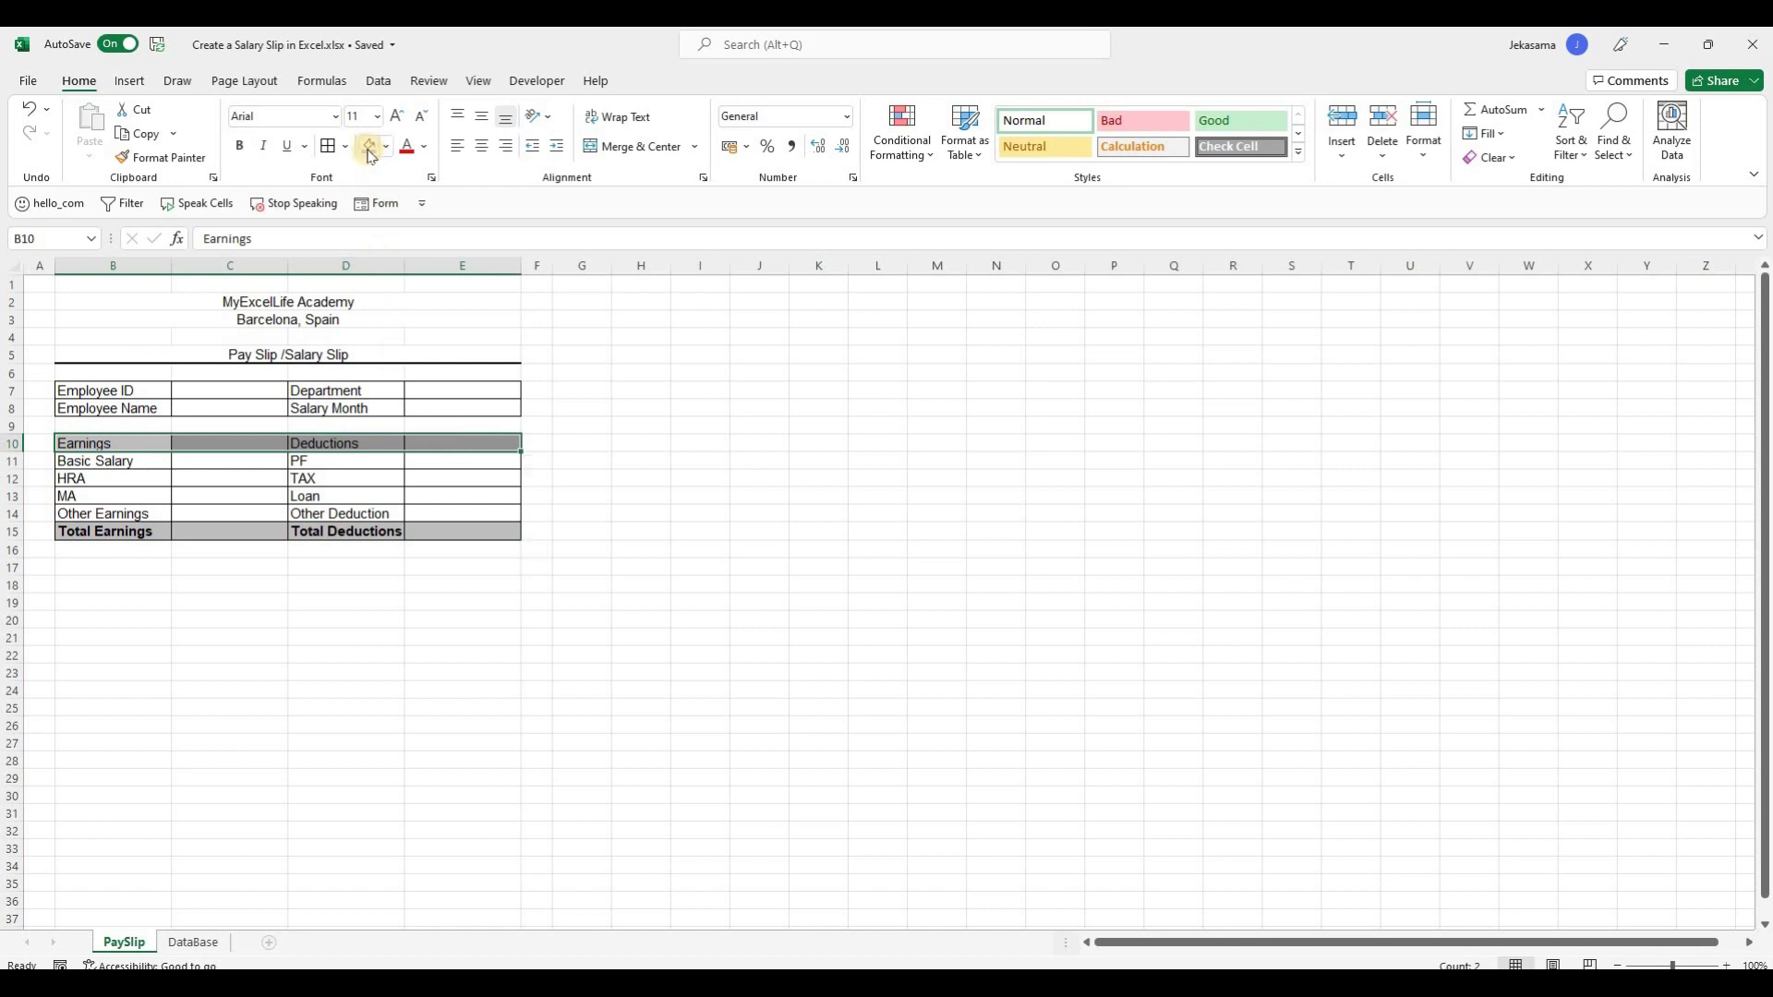
pyautogui.click(239, 146)
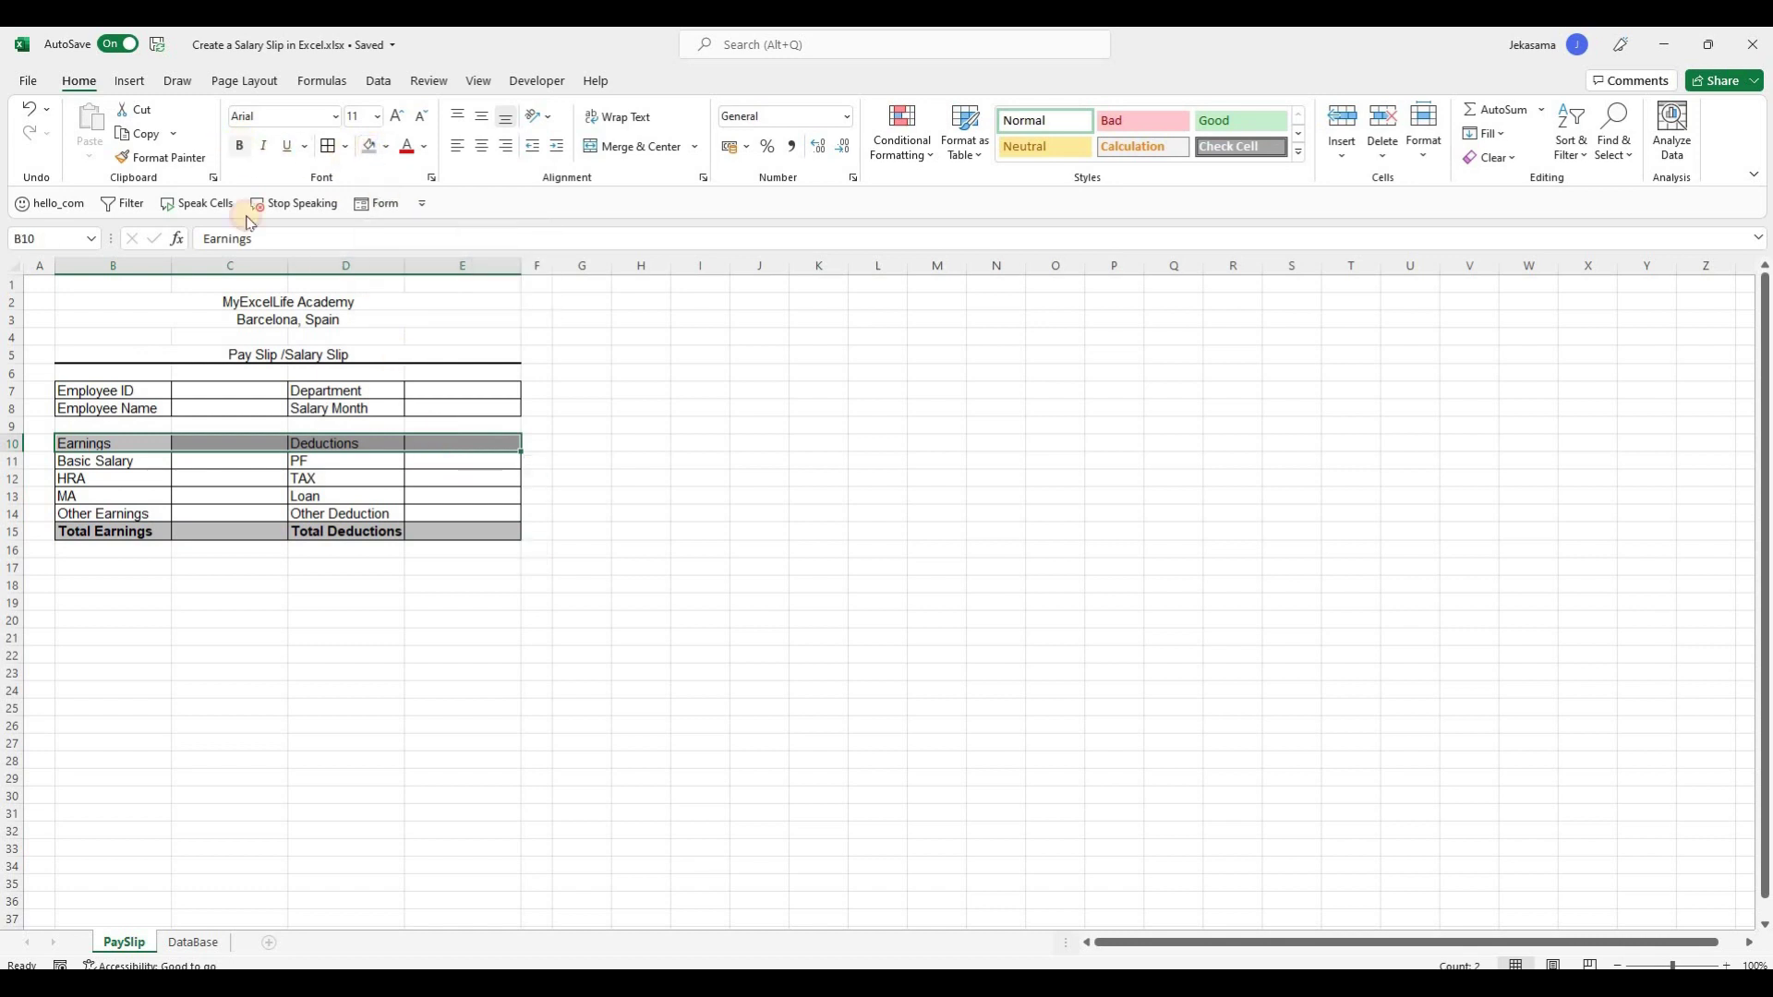
# Bold the Pay Slip title, Barcelona, Spain line and MyExcelLife Academy name, enlarging the name to 14.
pyautogui.click(269, 355)
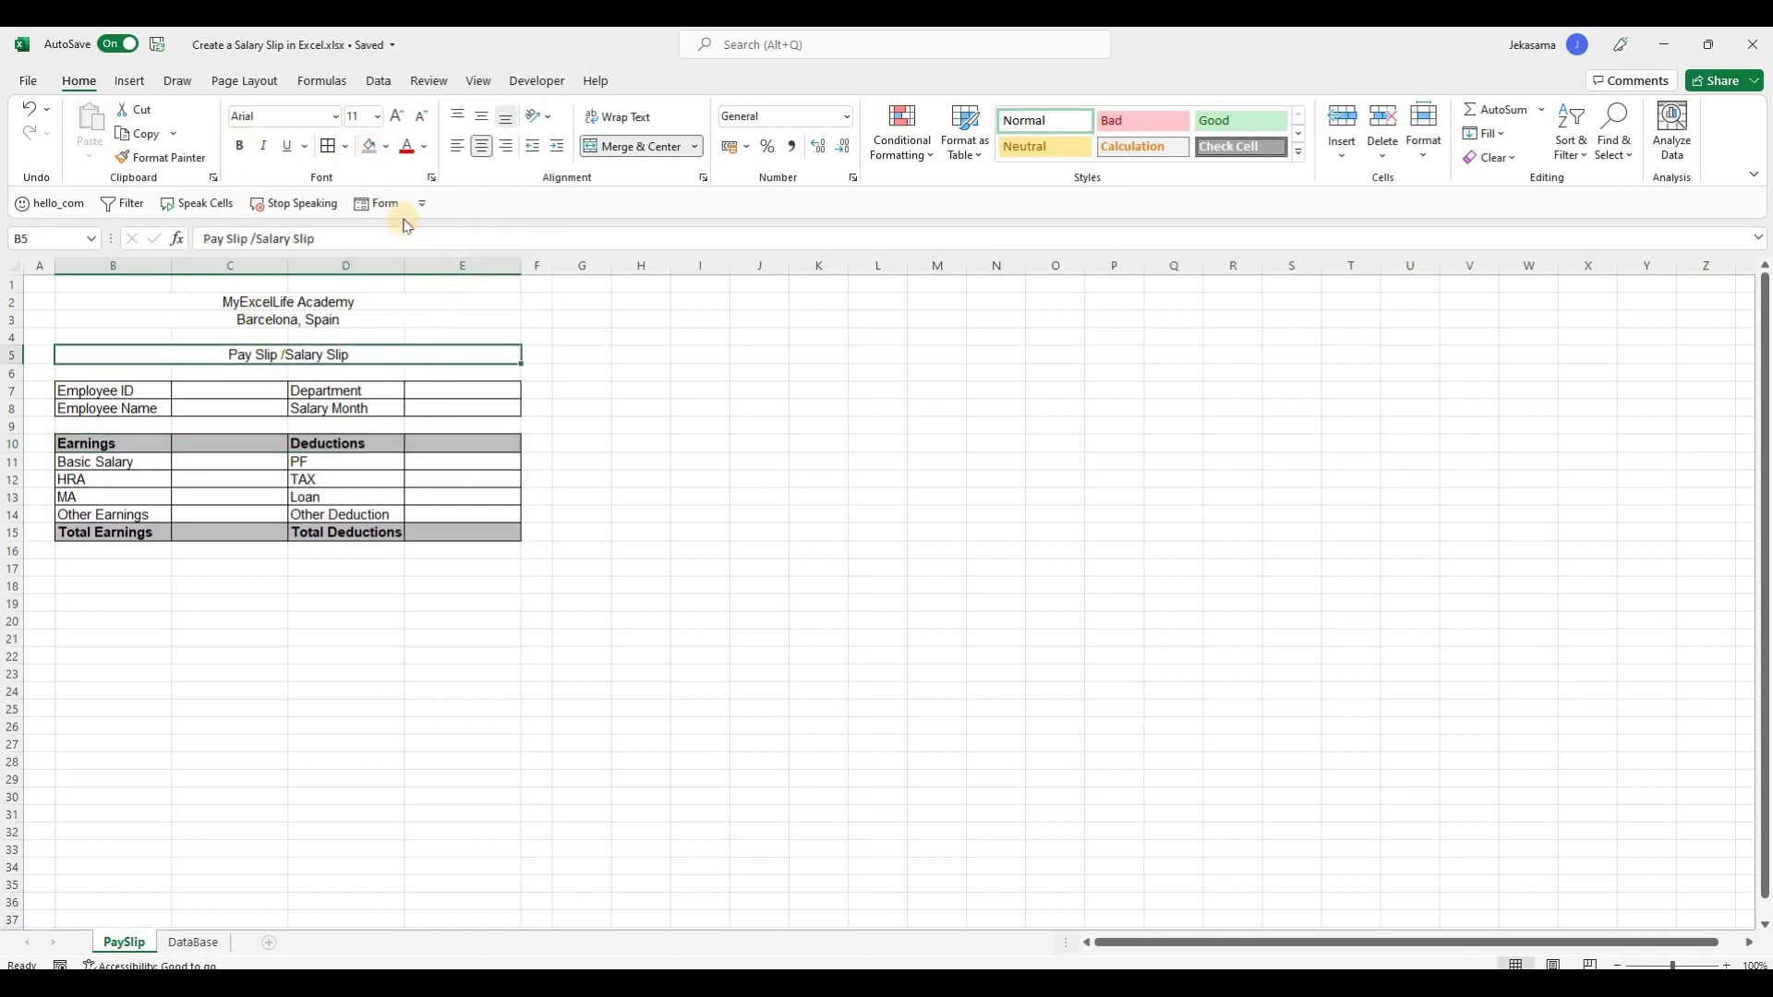
pyautogui.click(241, 146)
pyautogui.click(247, 318)
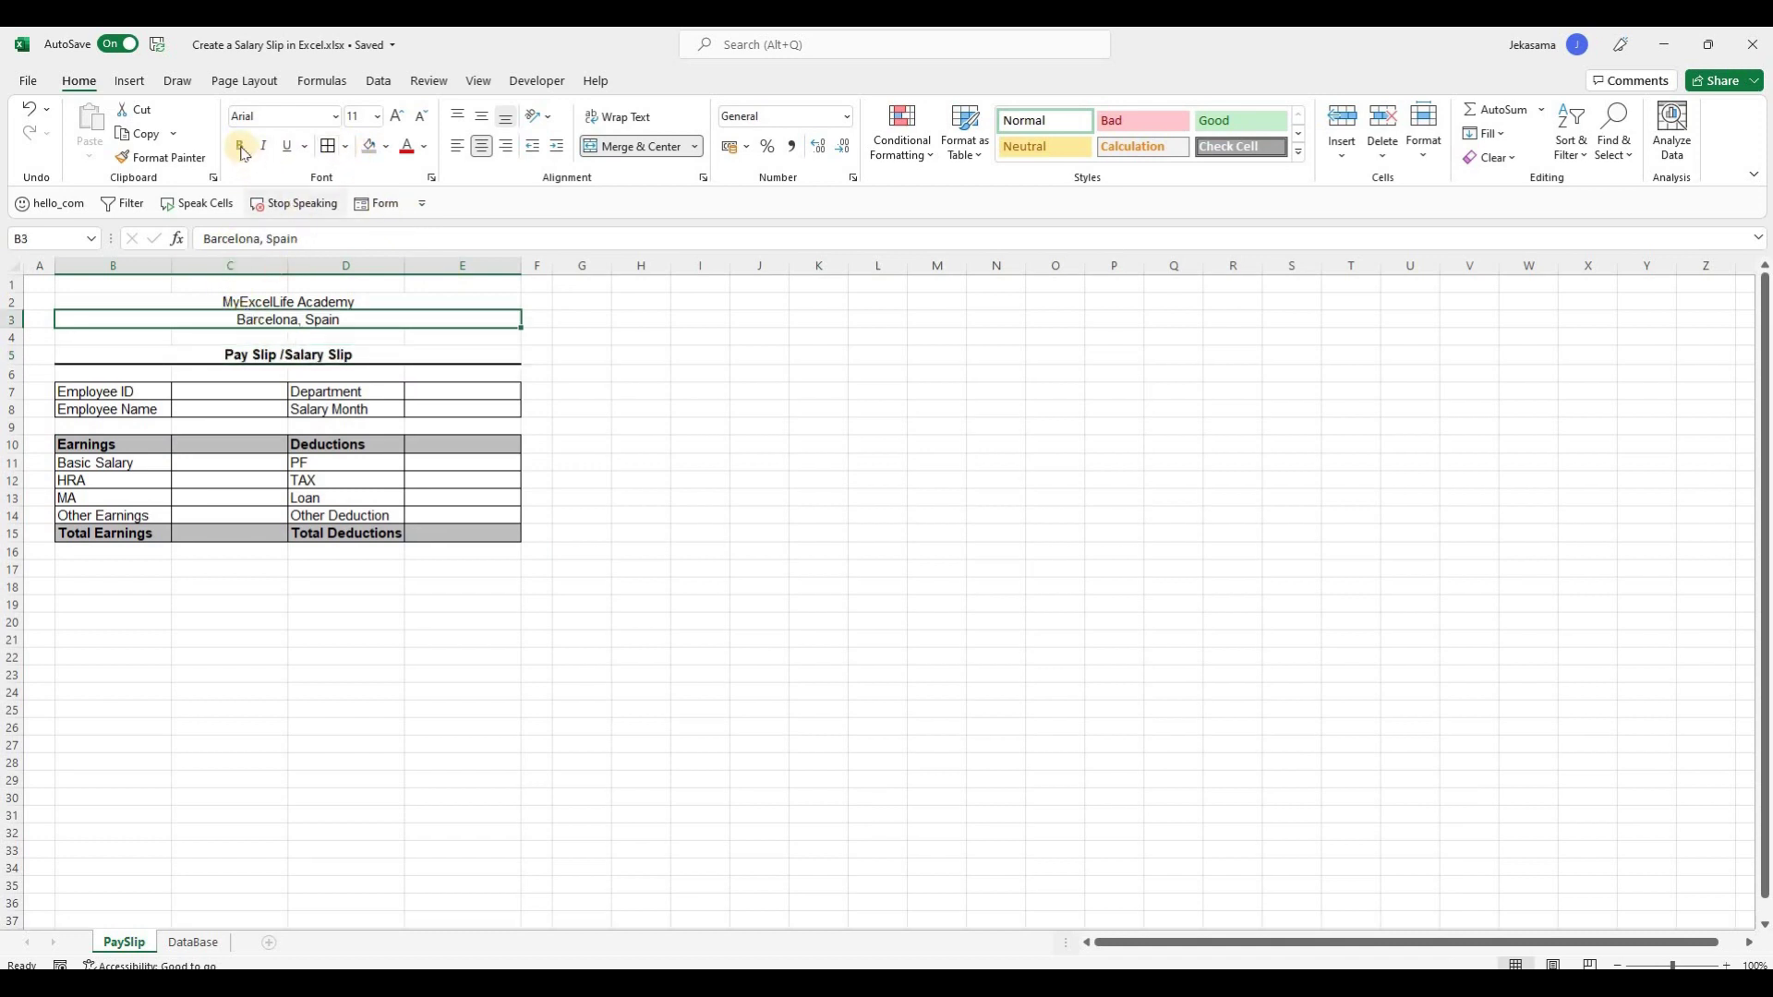
pyautogui.click(239, 146)
pyautogui.click(258, 303)
pyautogui.hotkey('ctrl', 'b')
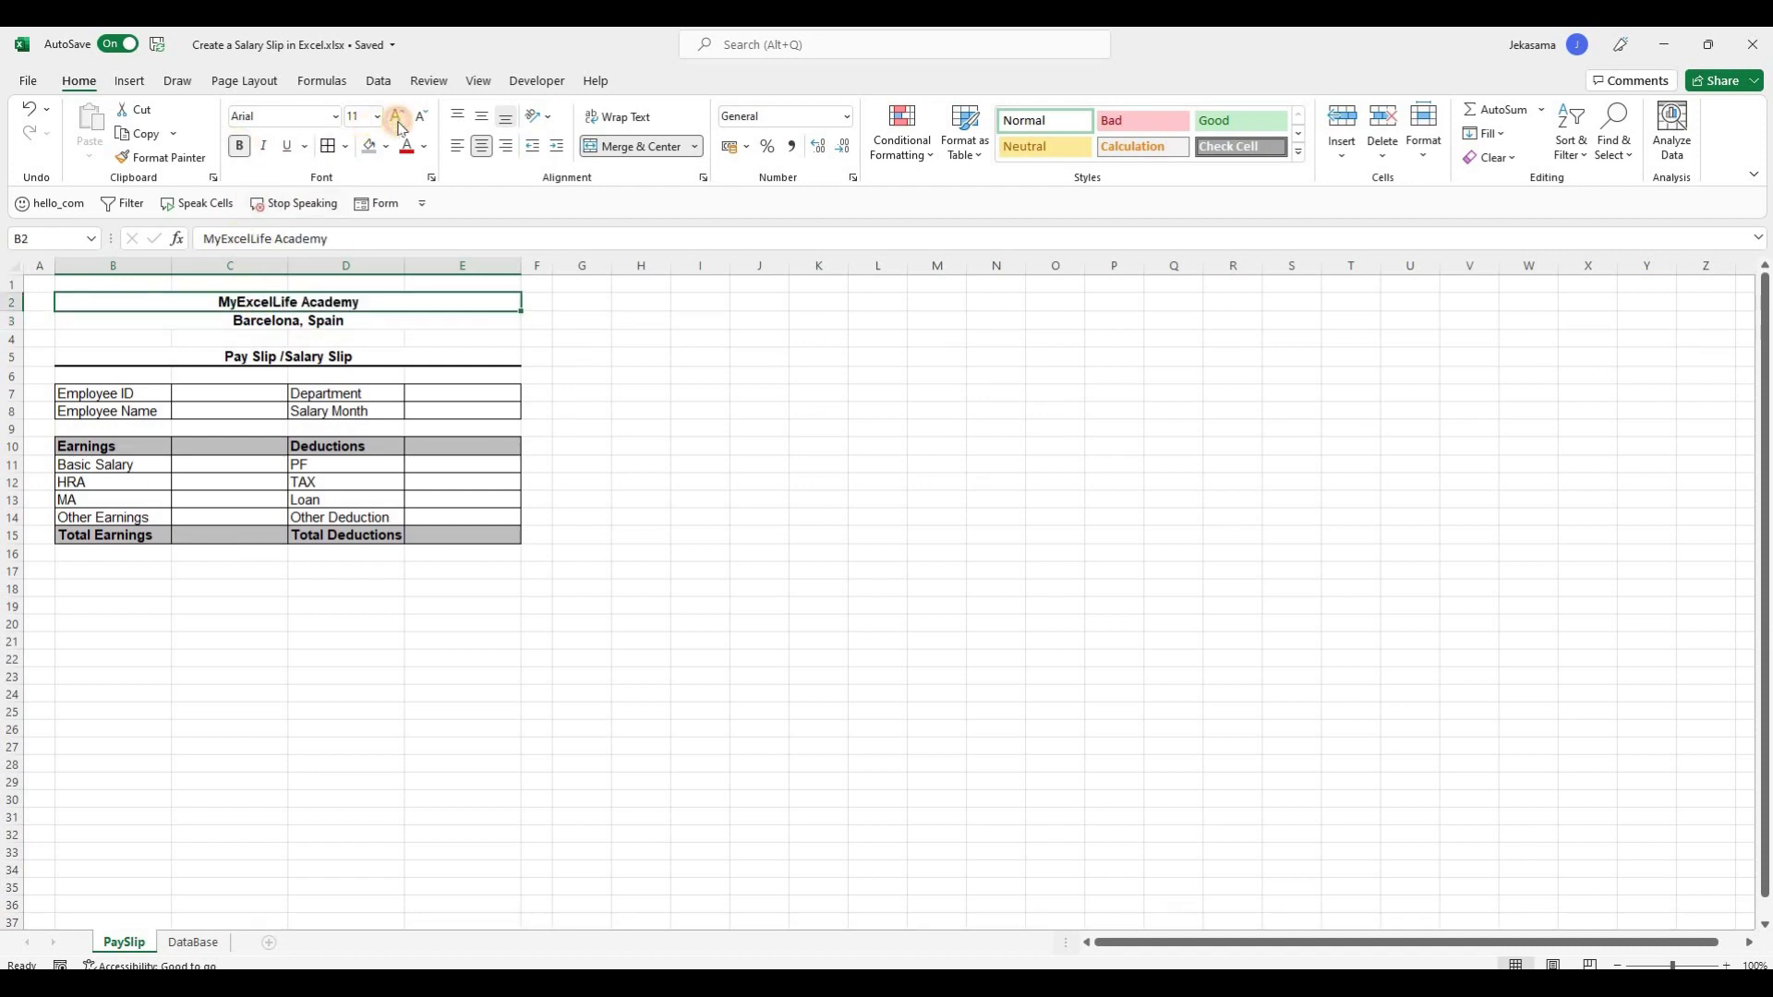
pyautogui.click(397, 117)
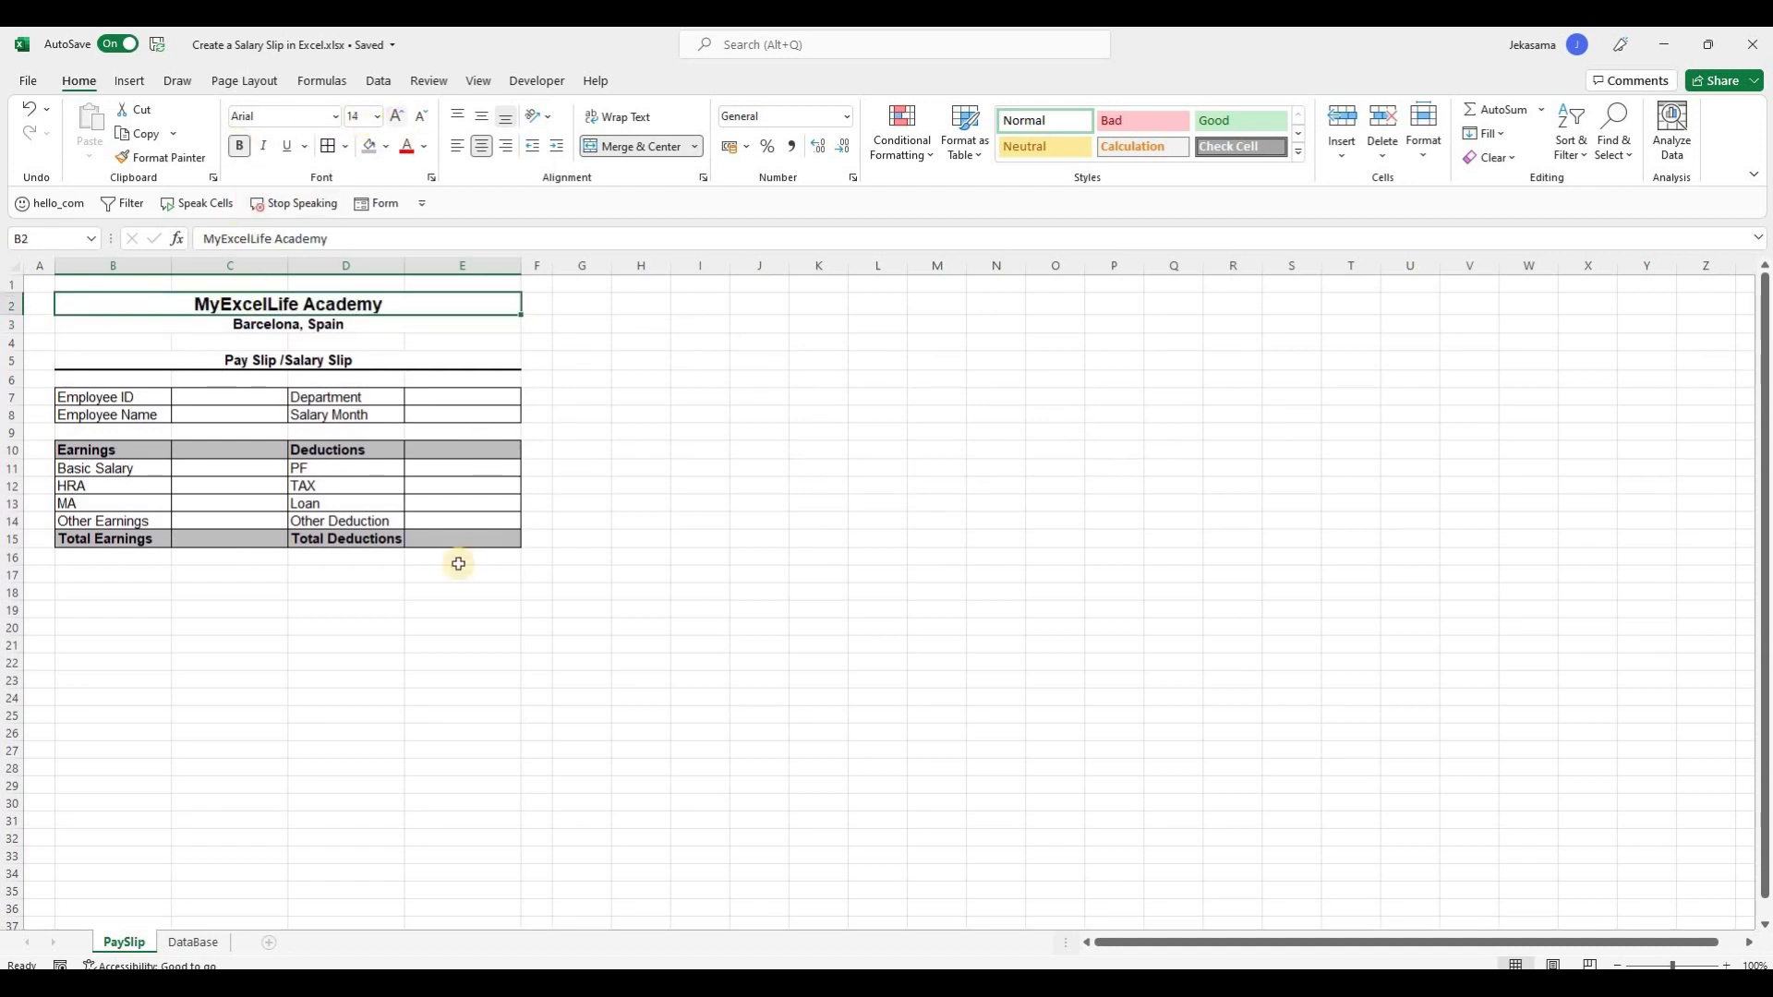
pyautogui.click(397, 118)
# Enter 'Net Salary:' in B18 and merge C18:E18 into one value cell.
pyautogui.click(461, 561)
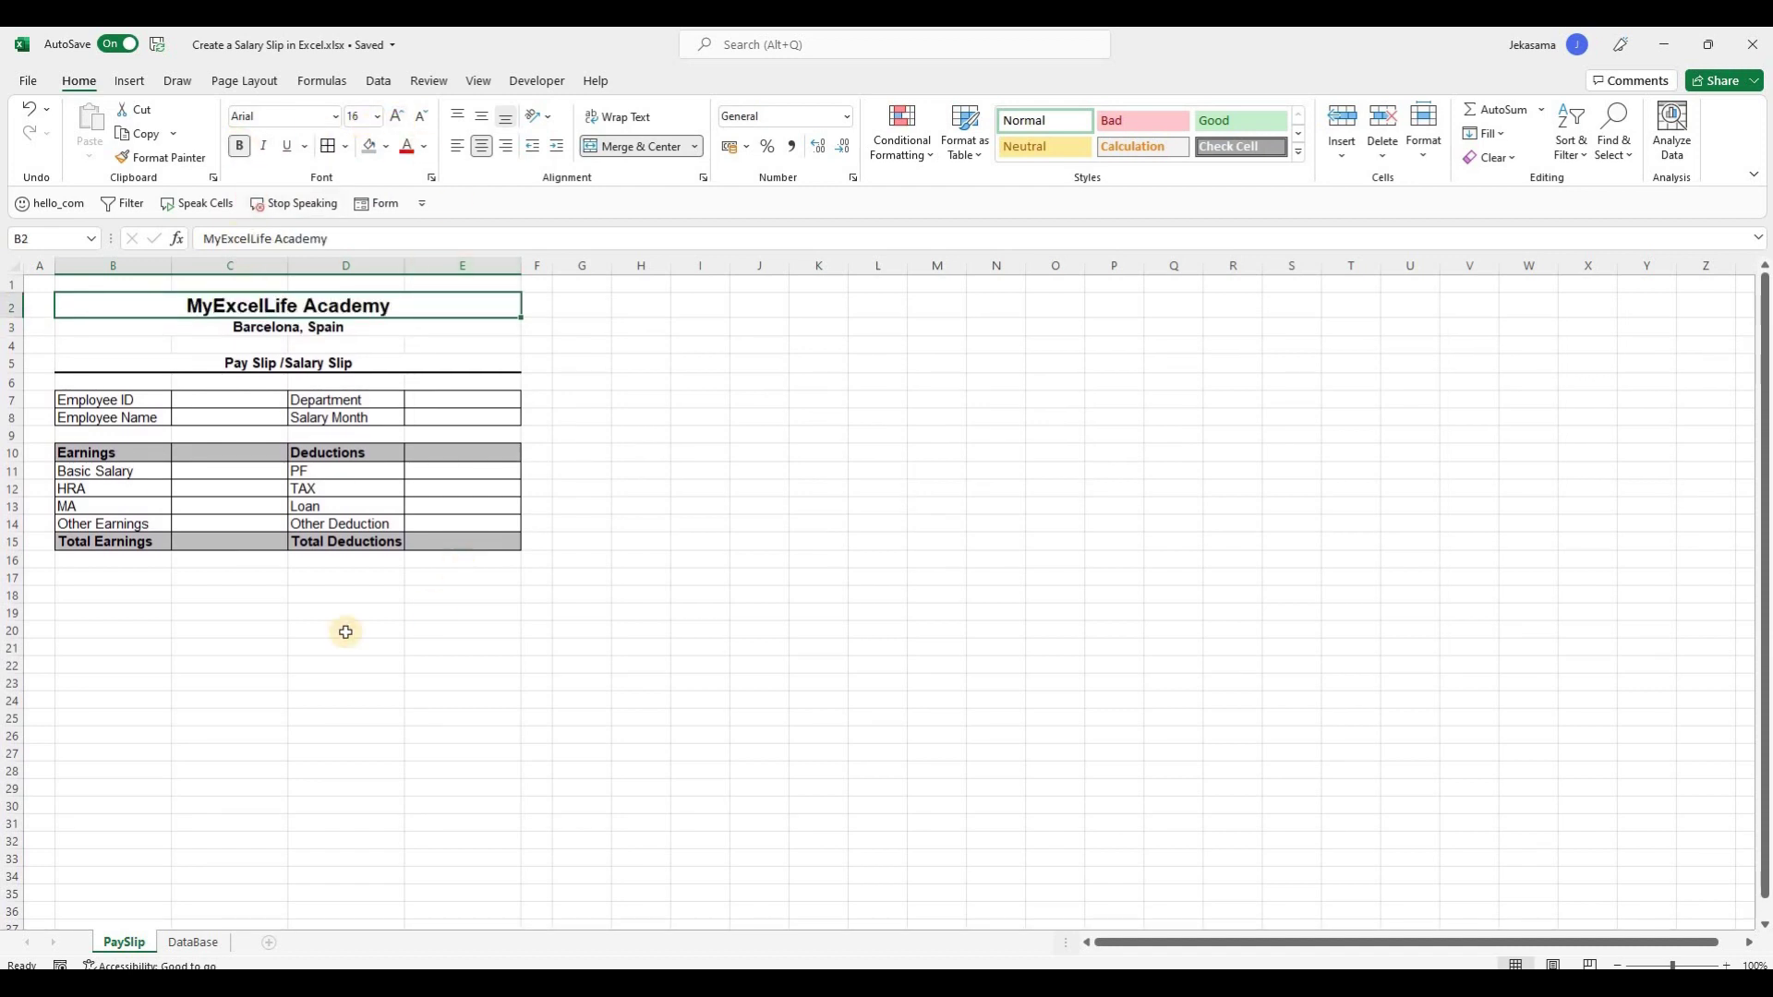
pyautogui.click(132, 596)
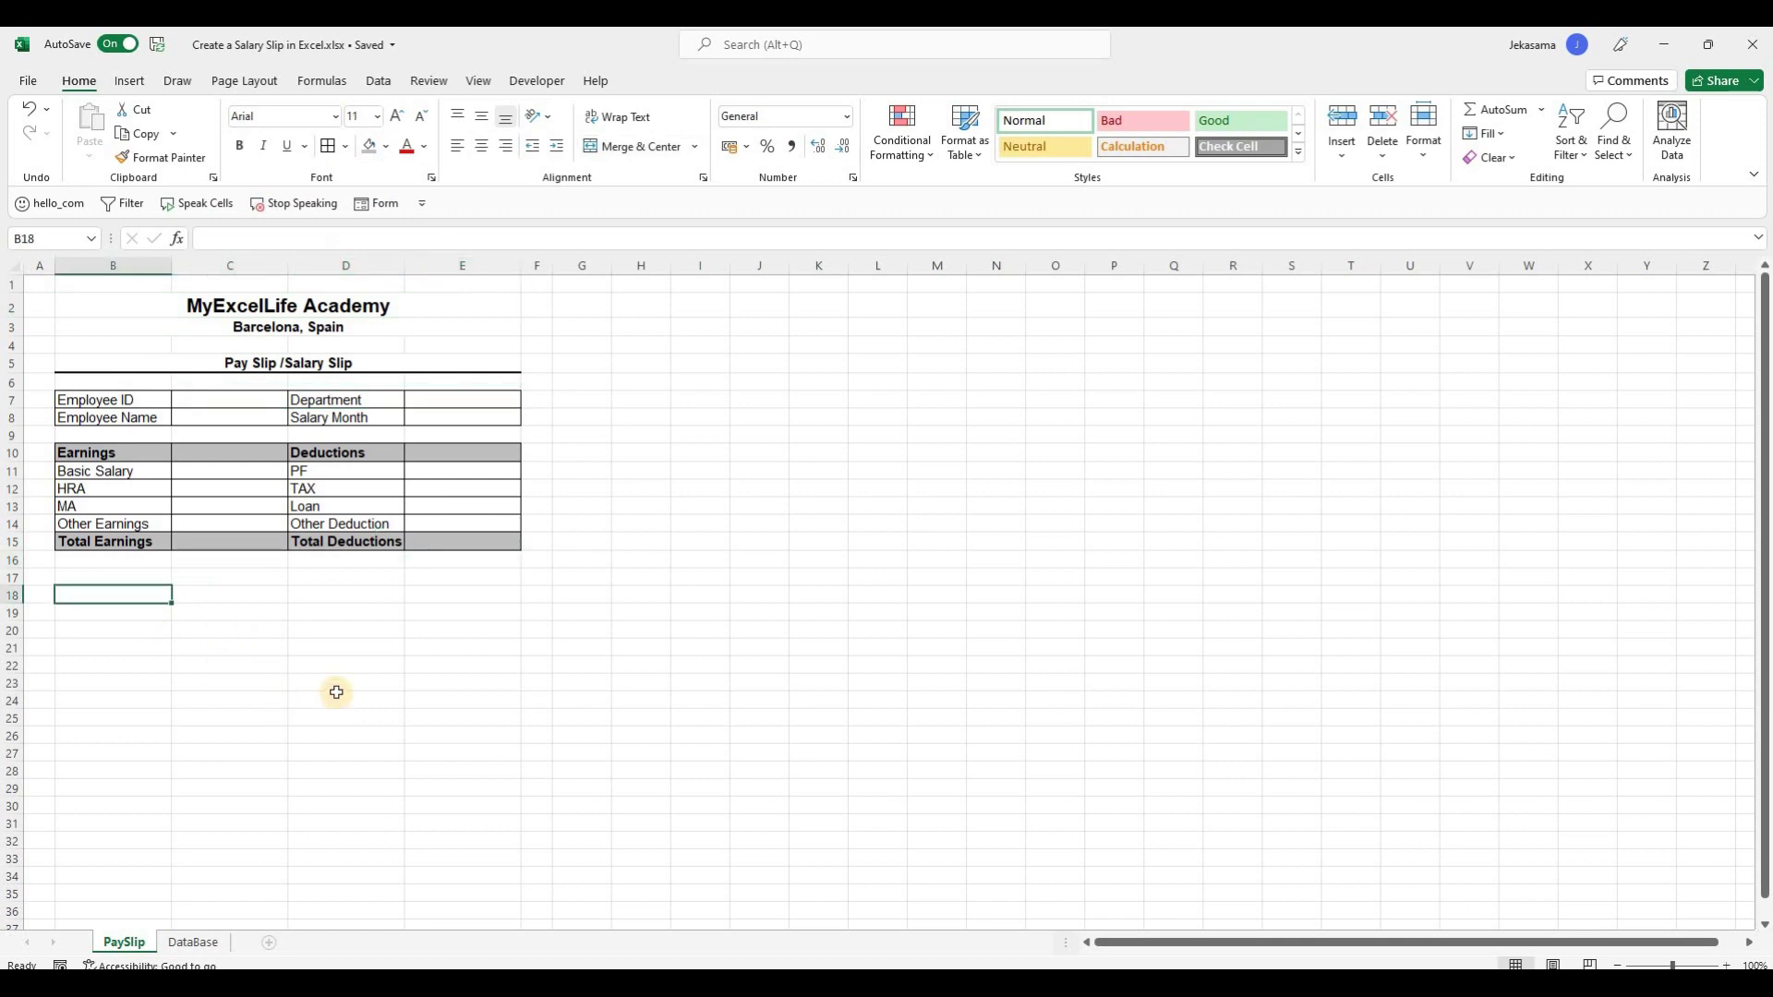
pyautogui.write('Net Salary:')
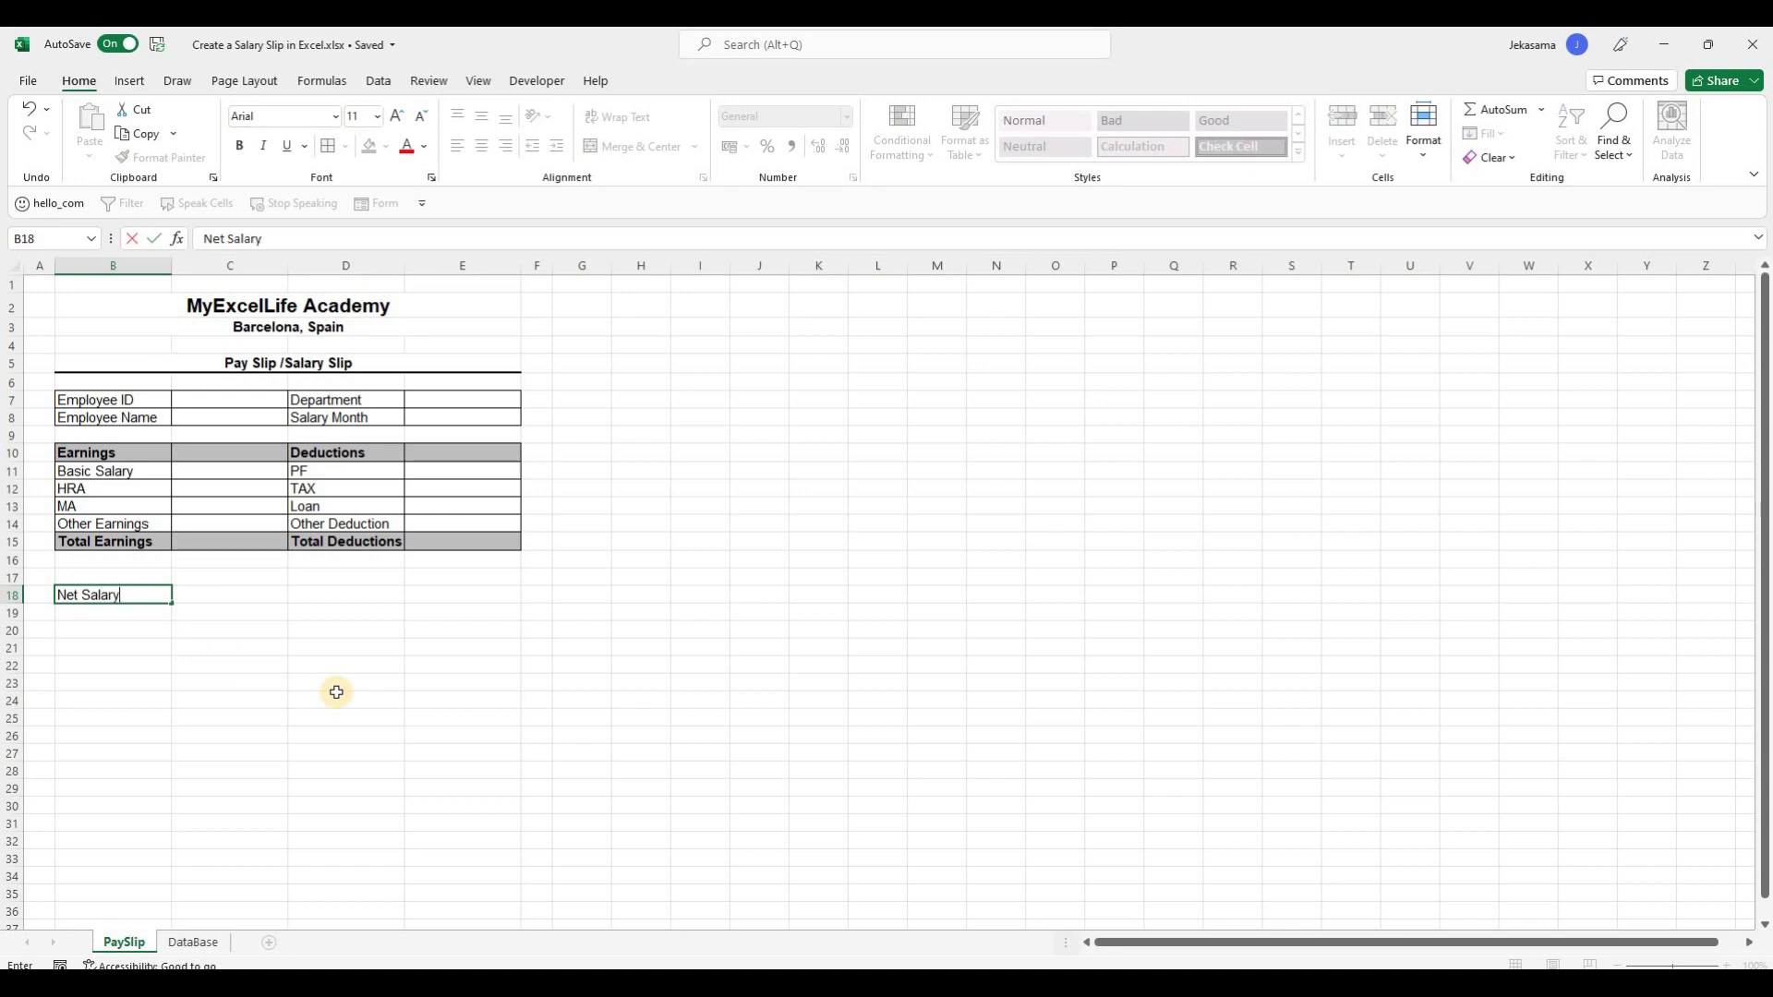
pyautogui.click(226, 595)
pyautogui.moveTo(414, 588); pyautogui.dragTo(419, 585)
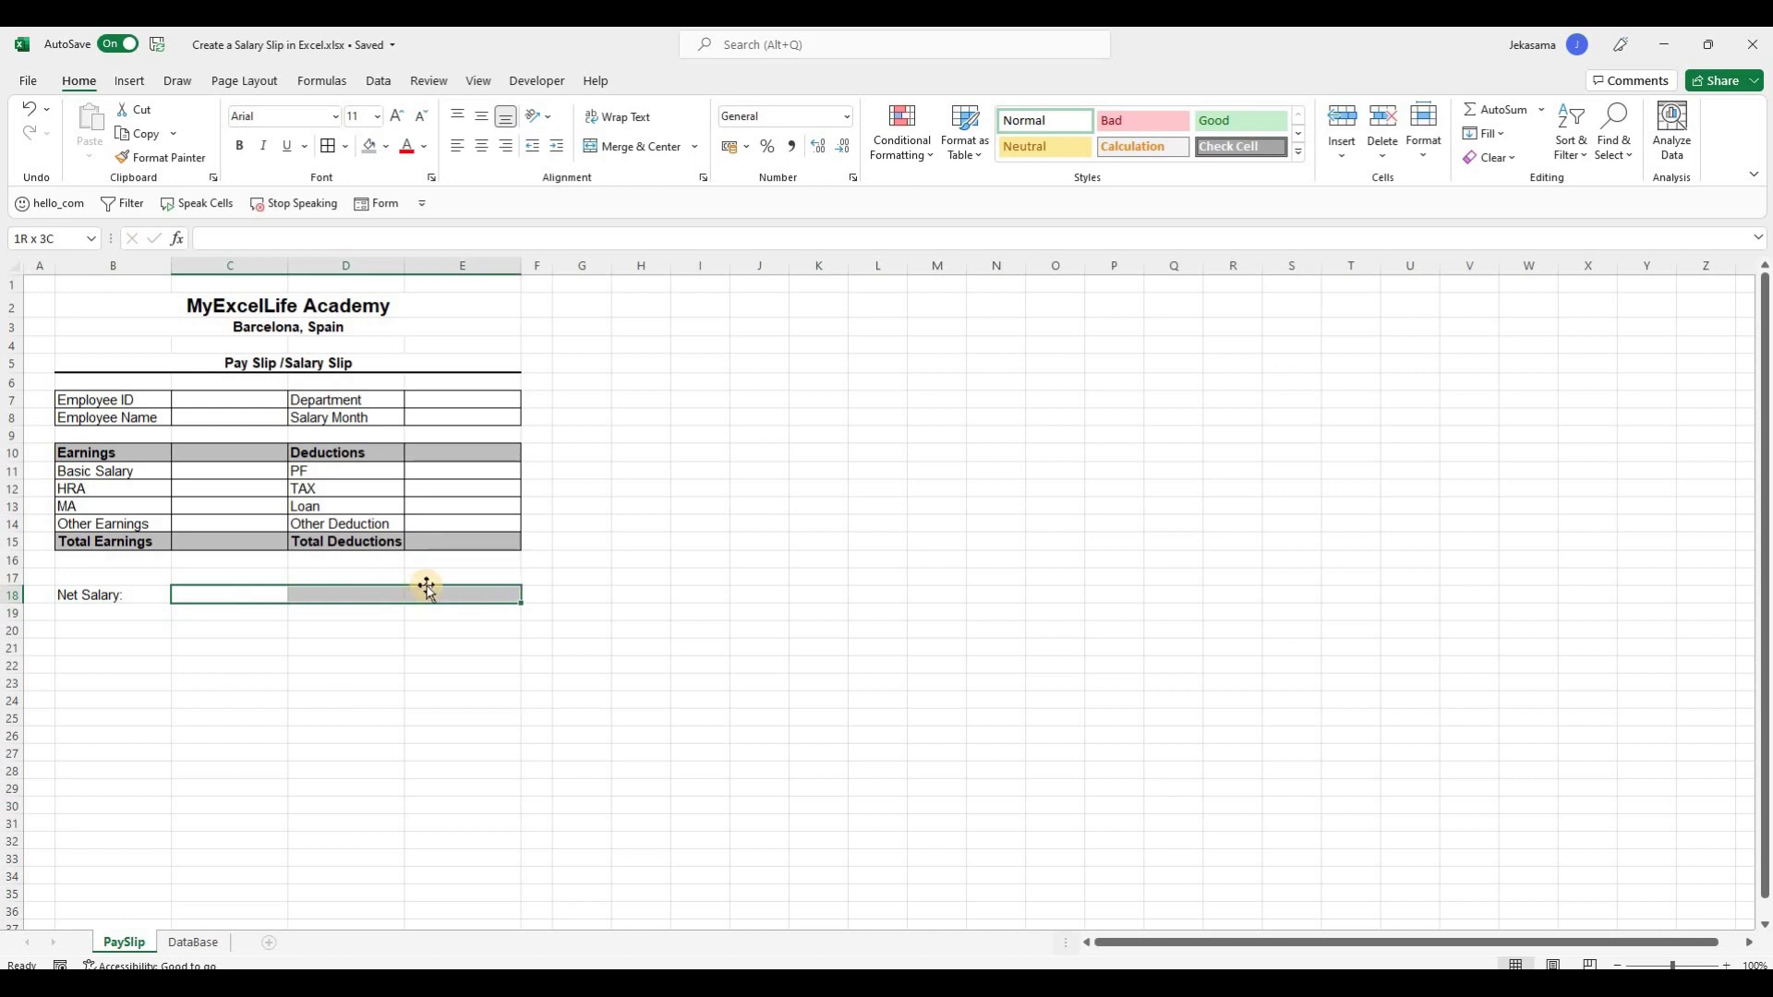
pyautogui.click(636, 148)
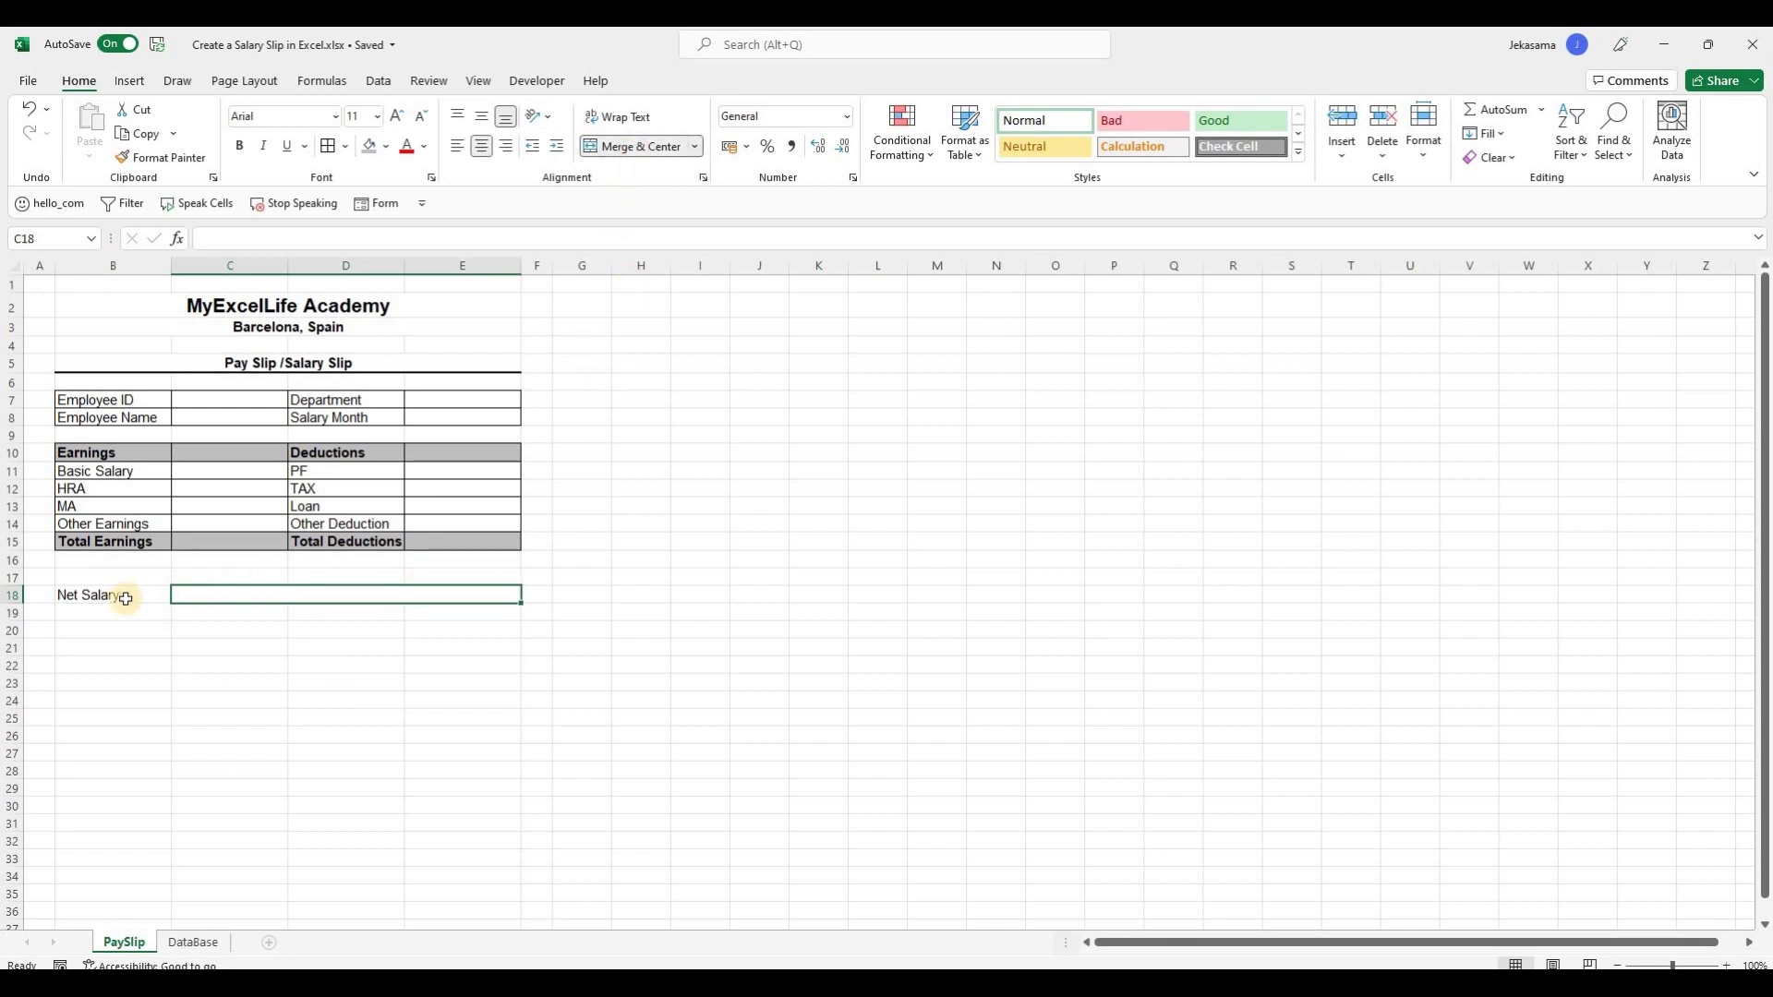
# Add borders to B18:E18, then shade the Net Salary: label grey and bold it.
pyautogui.click(162, 597)
pyautogui.keyDown('shift'); pyautogui.click(231, 595); pyautogui.keyUp('shift')
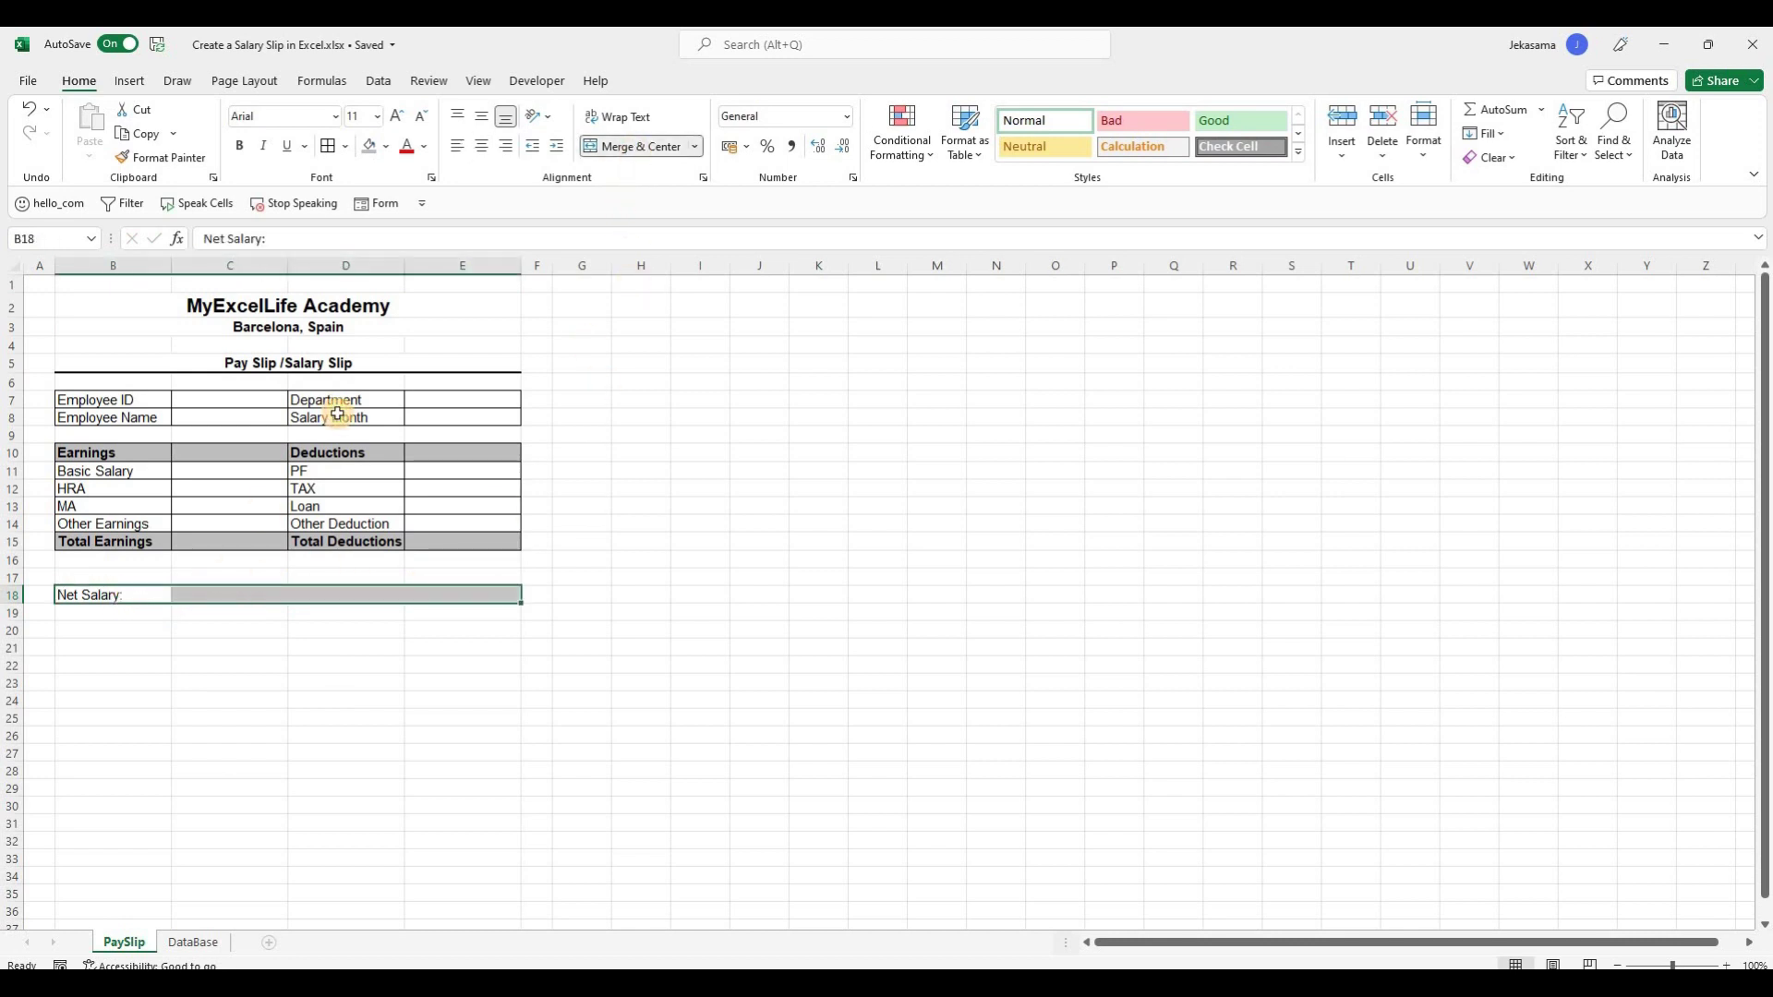
pyautogui.click(328, 146)
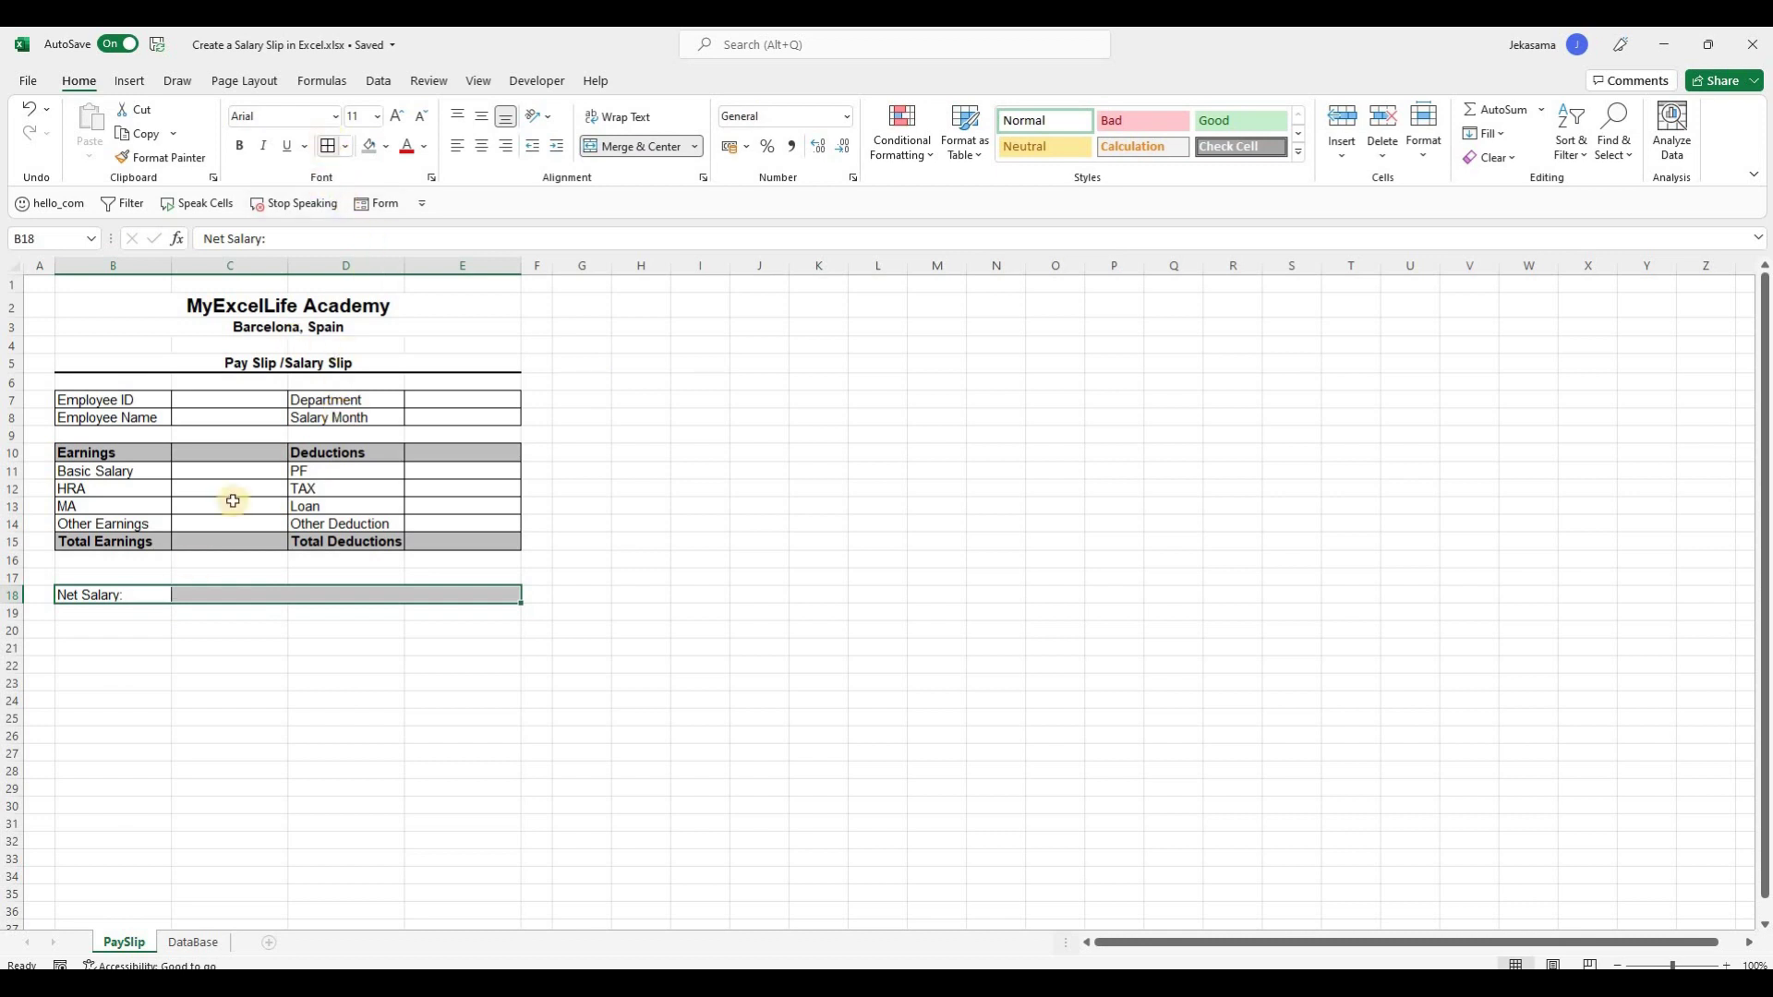
pyautogui.click(145, 593)
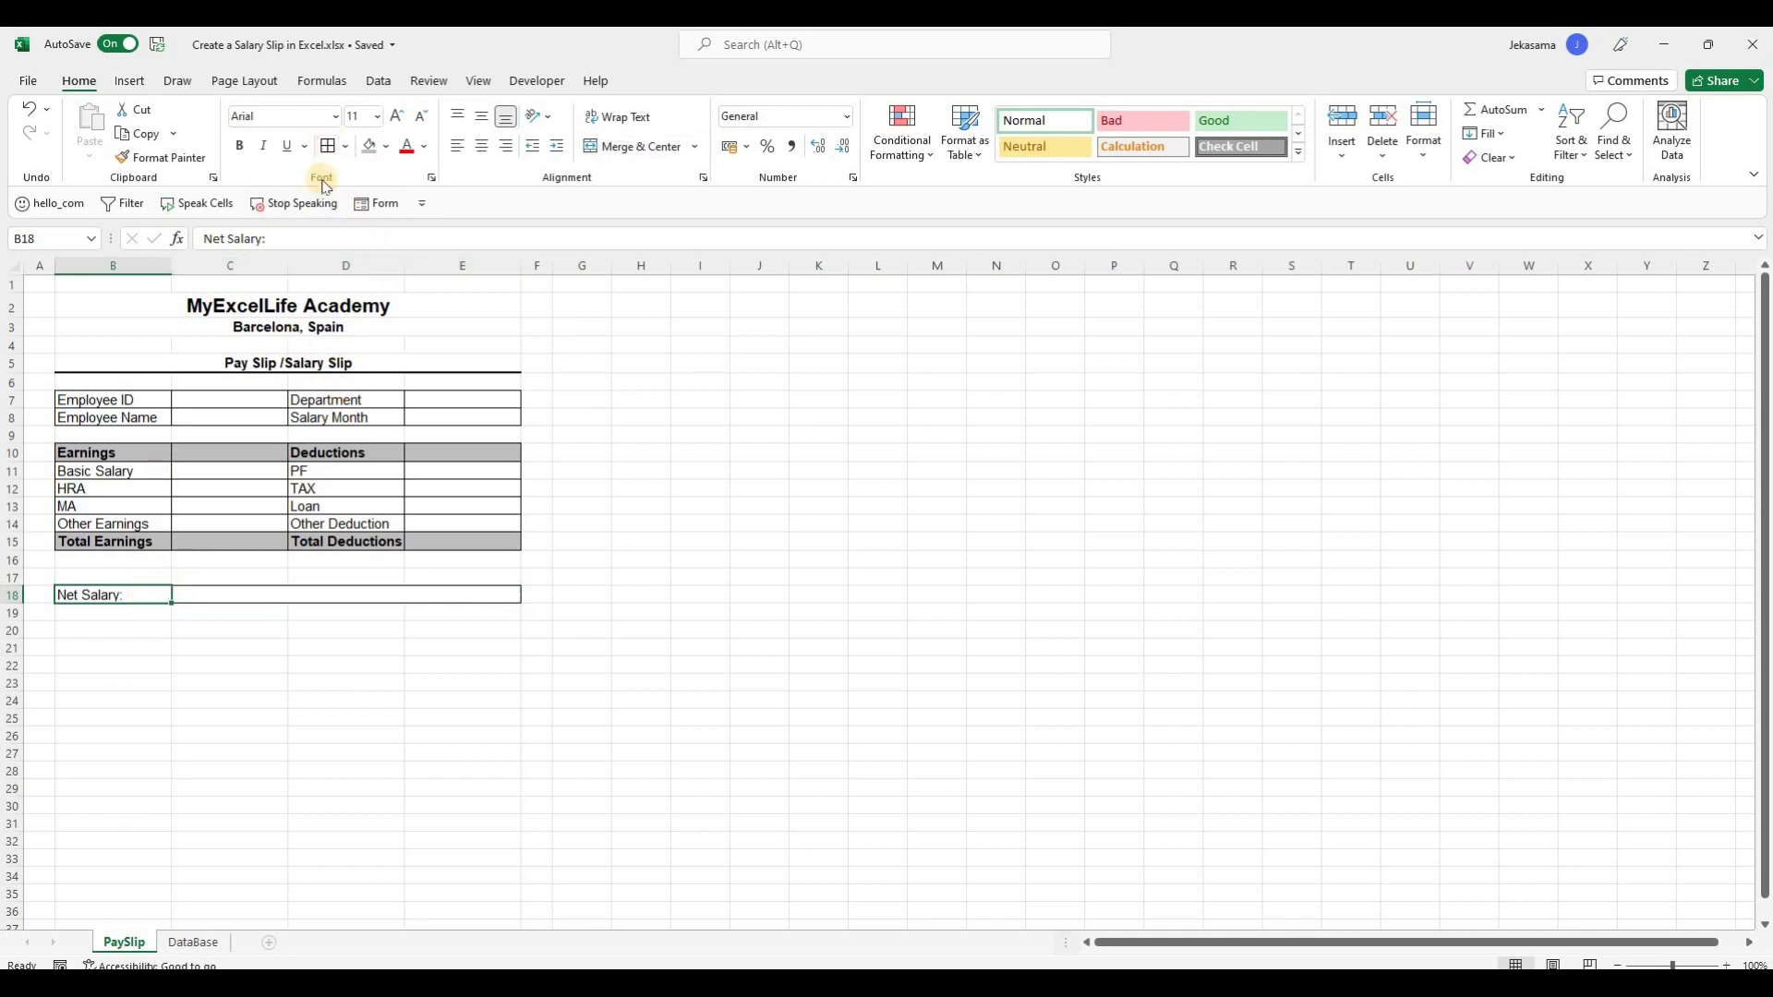
pyautogui.click(370, 148)
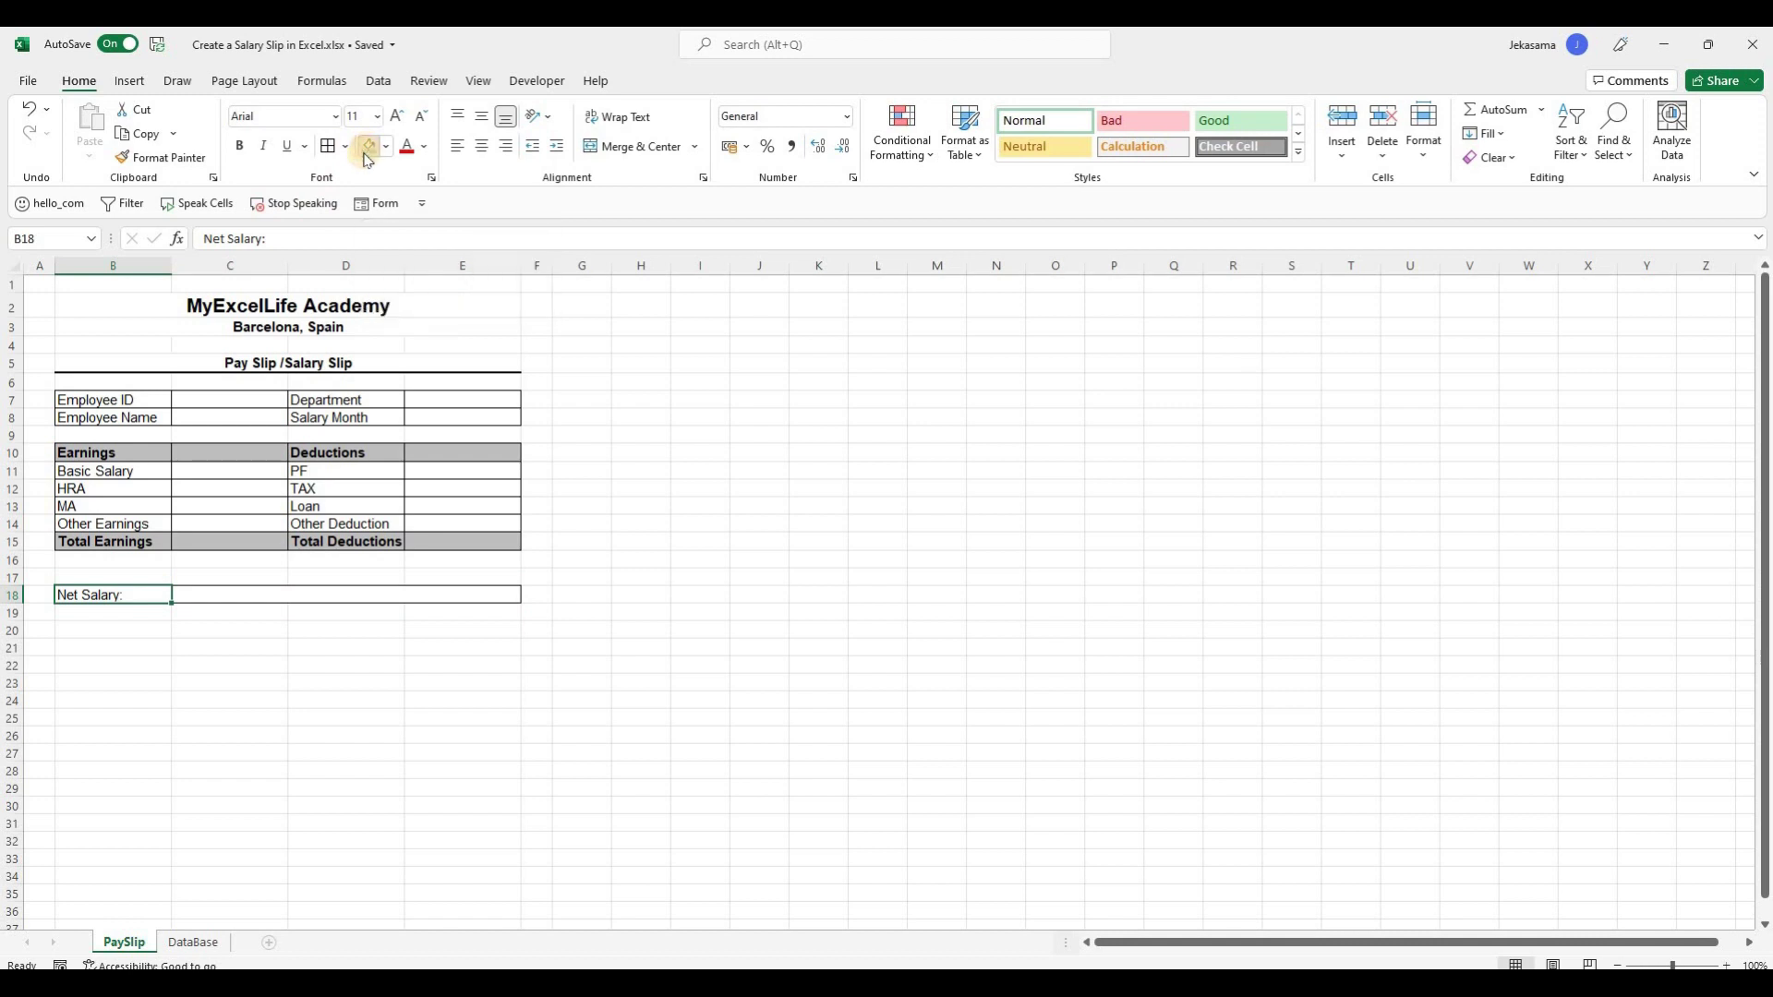
pyautogui.click(240, 148)
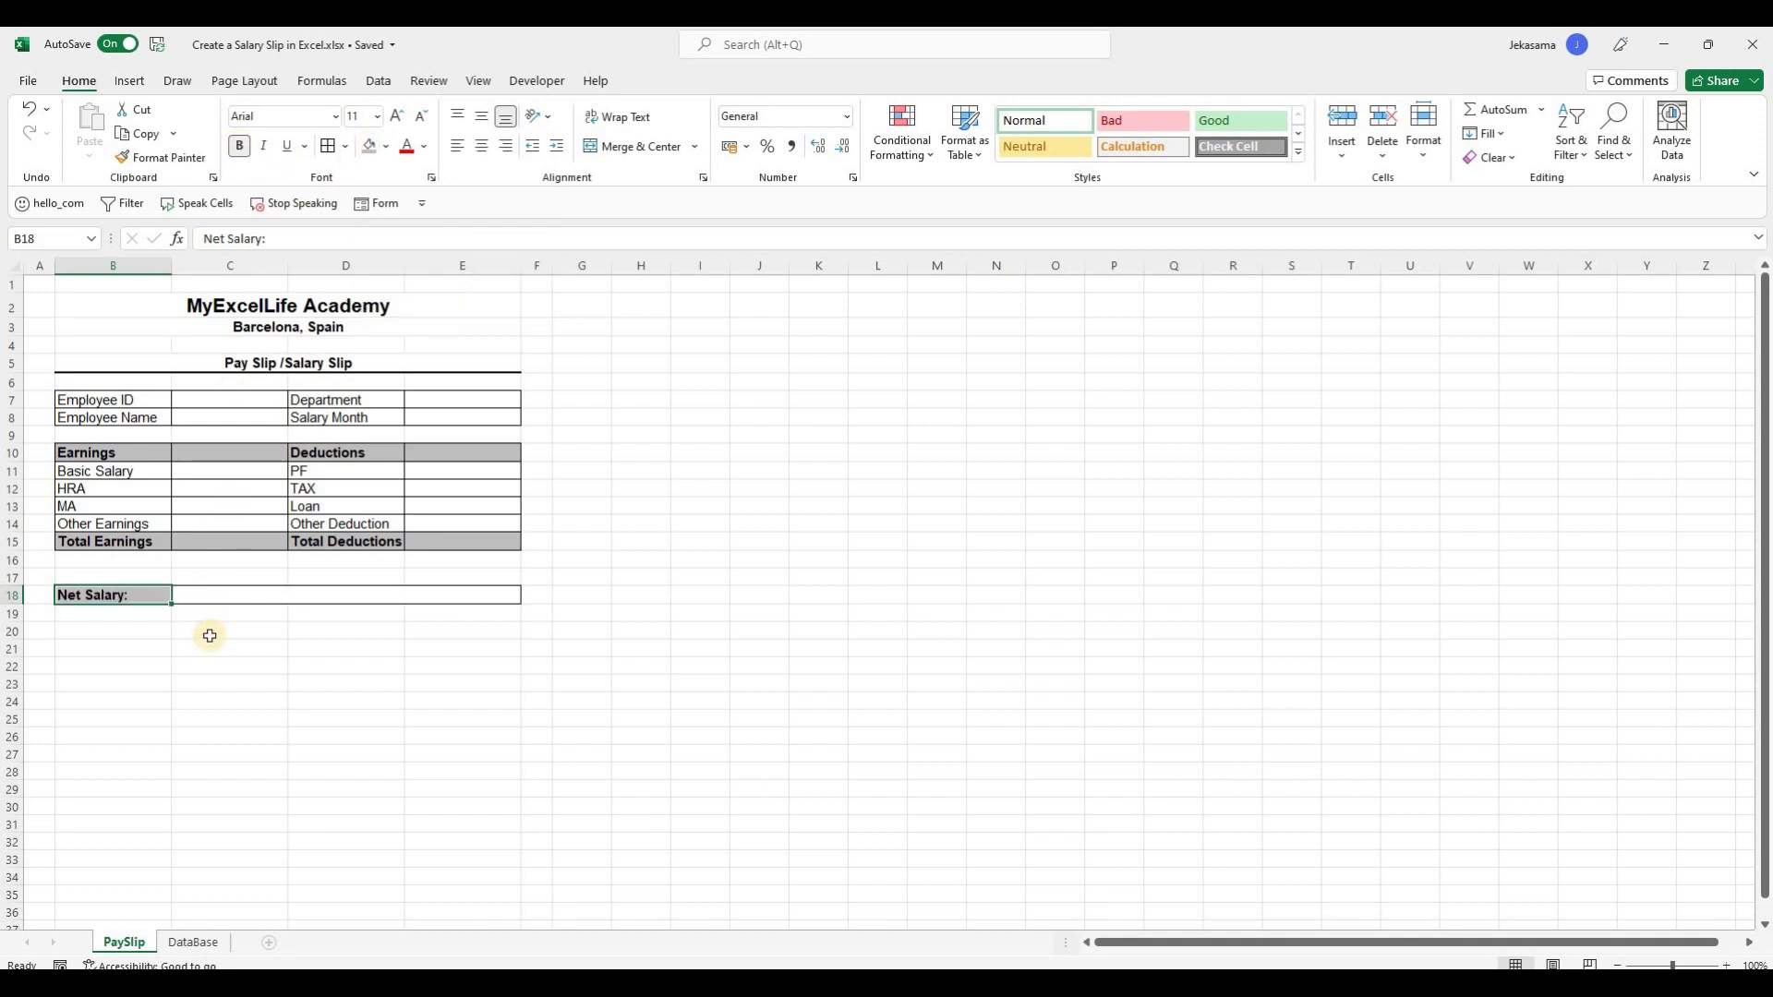
pyautogui.click(176, 636)
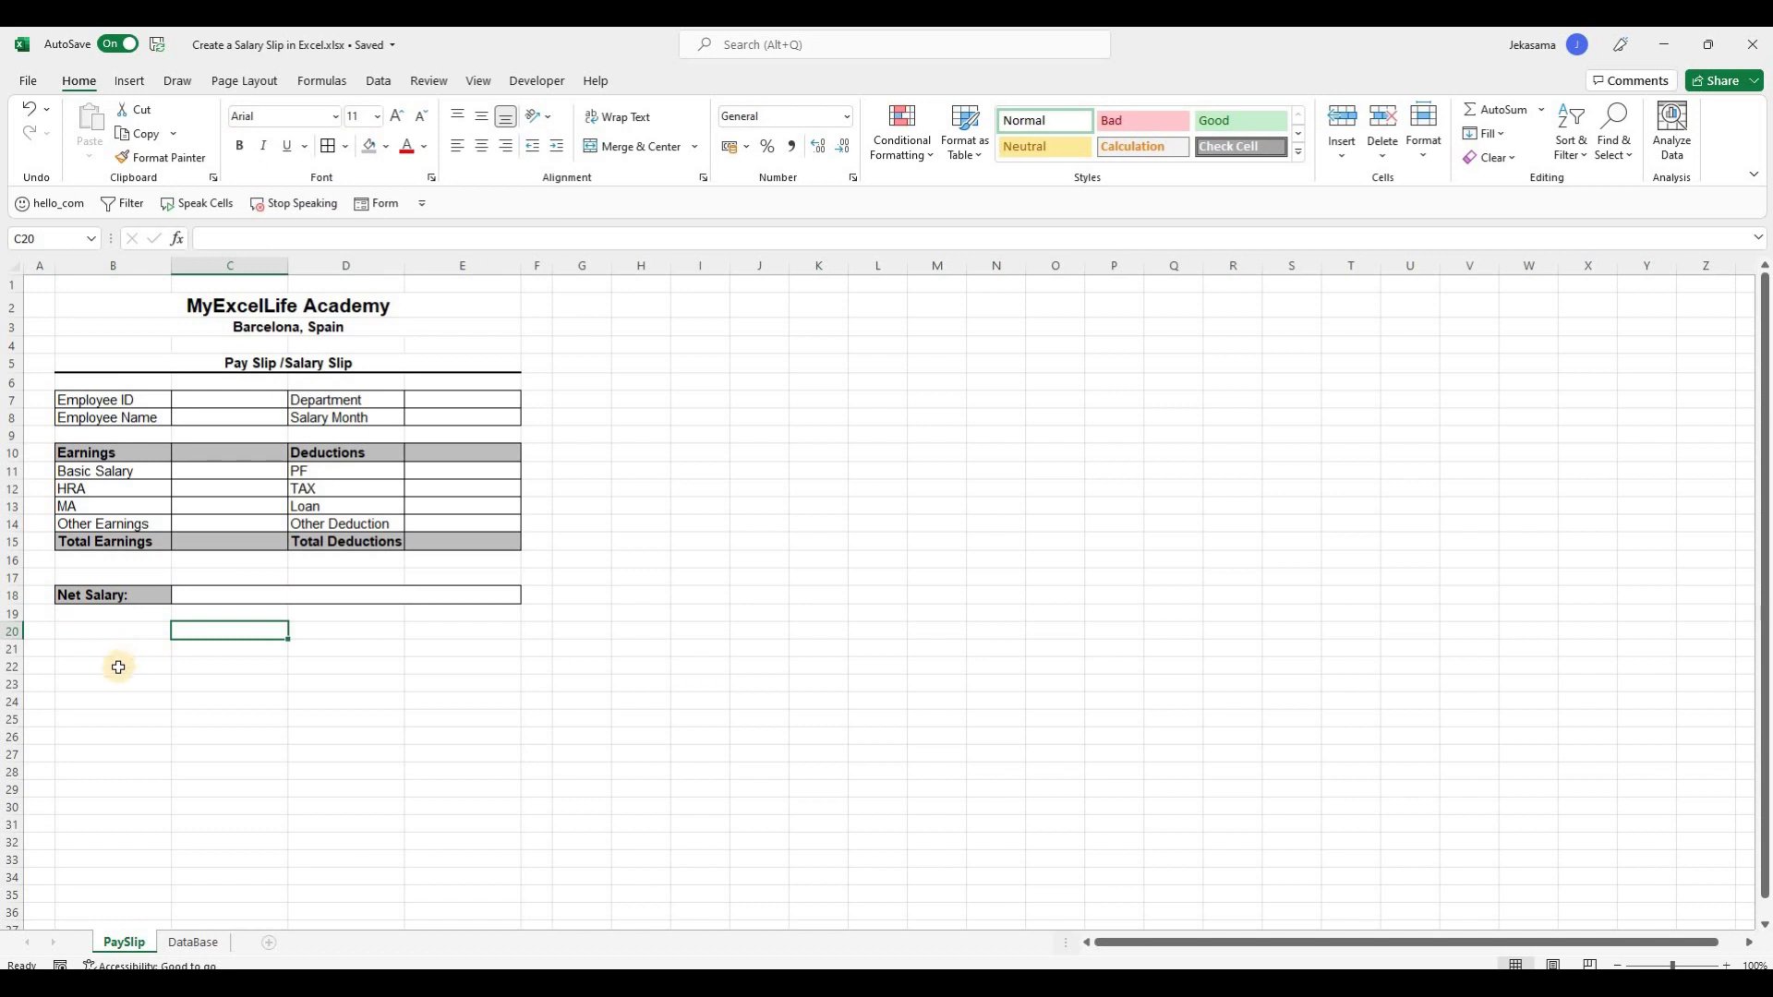
# Enter 'EMP Signature' in B23 and 'Company Signature' in E23.
pyautogui.click(117, 684)
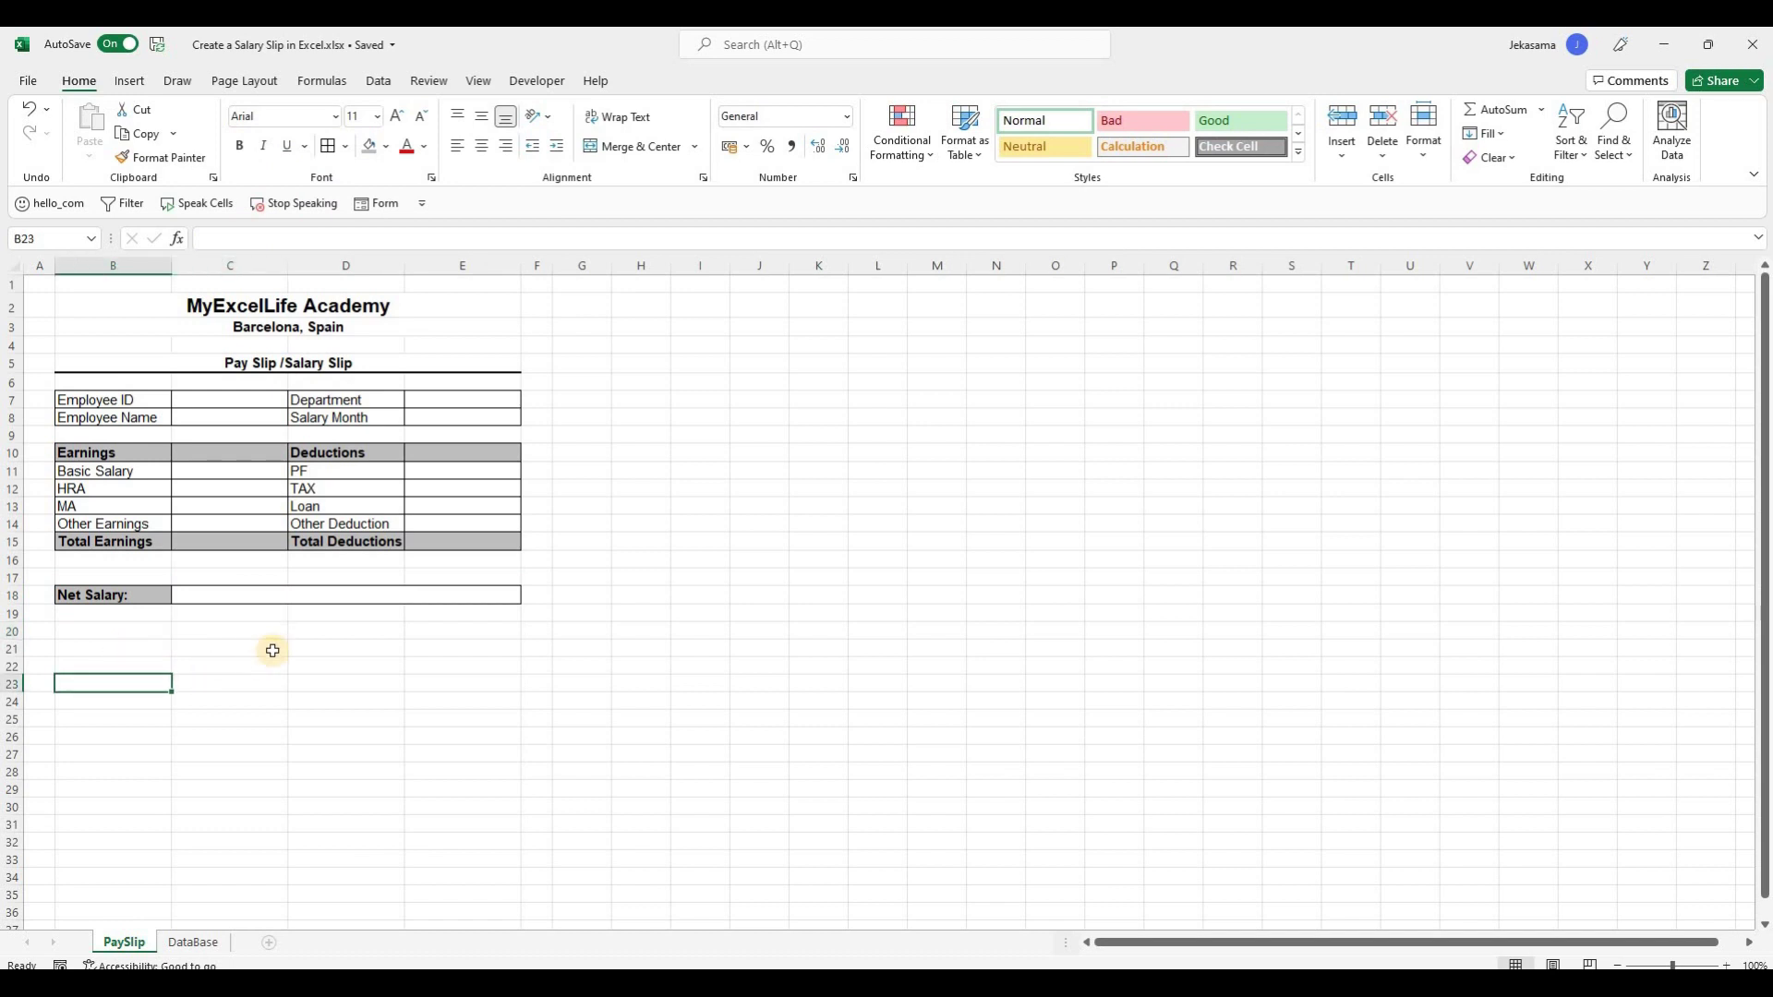
pyautogui.write('EMP Sign')
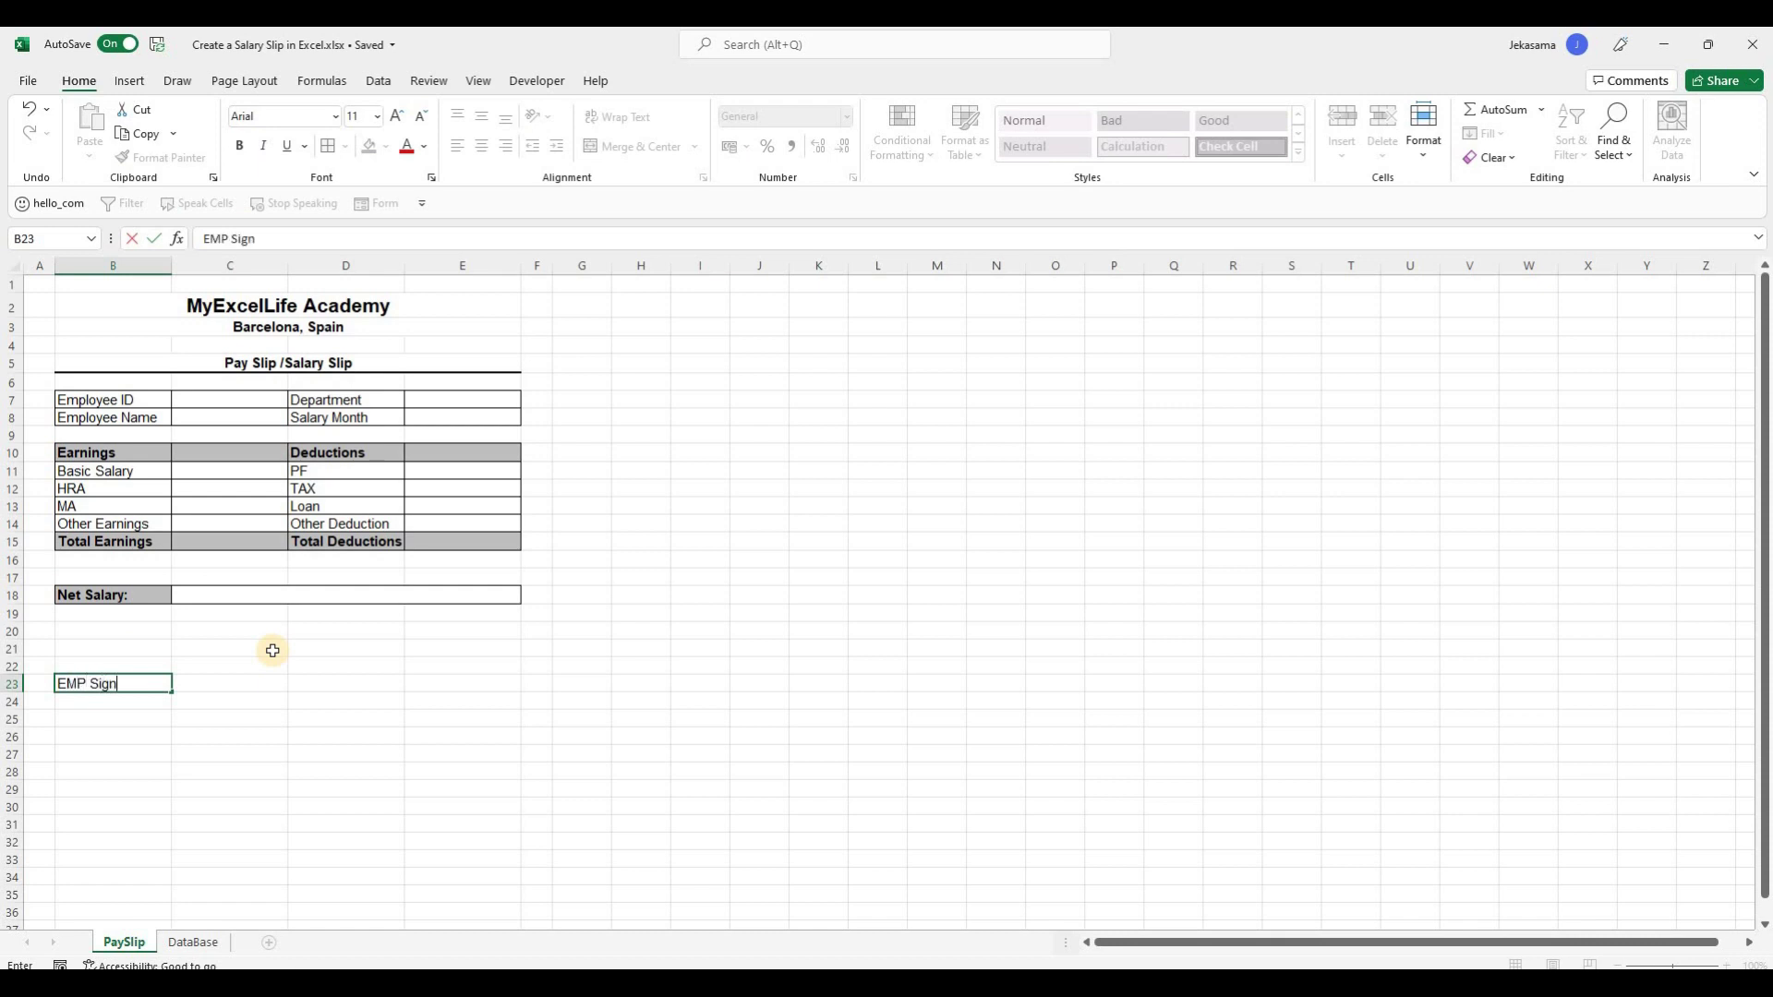
pyautogui.write('ature')
pyautogui.press('Return')
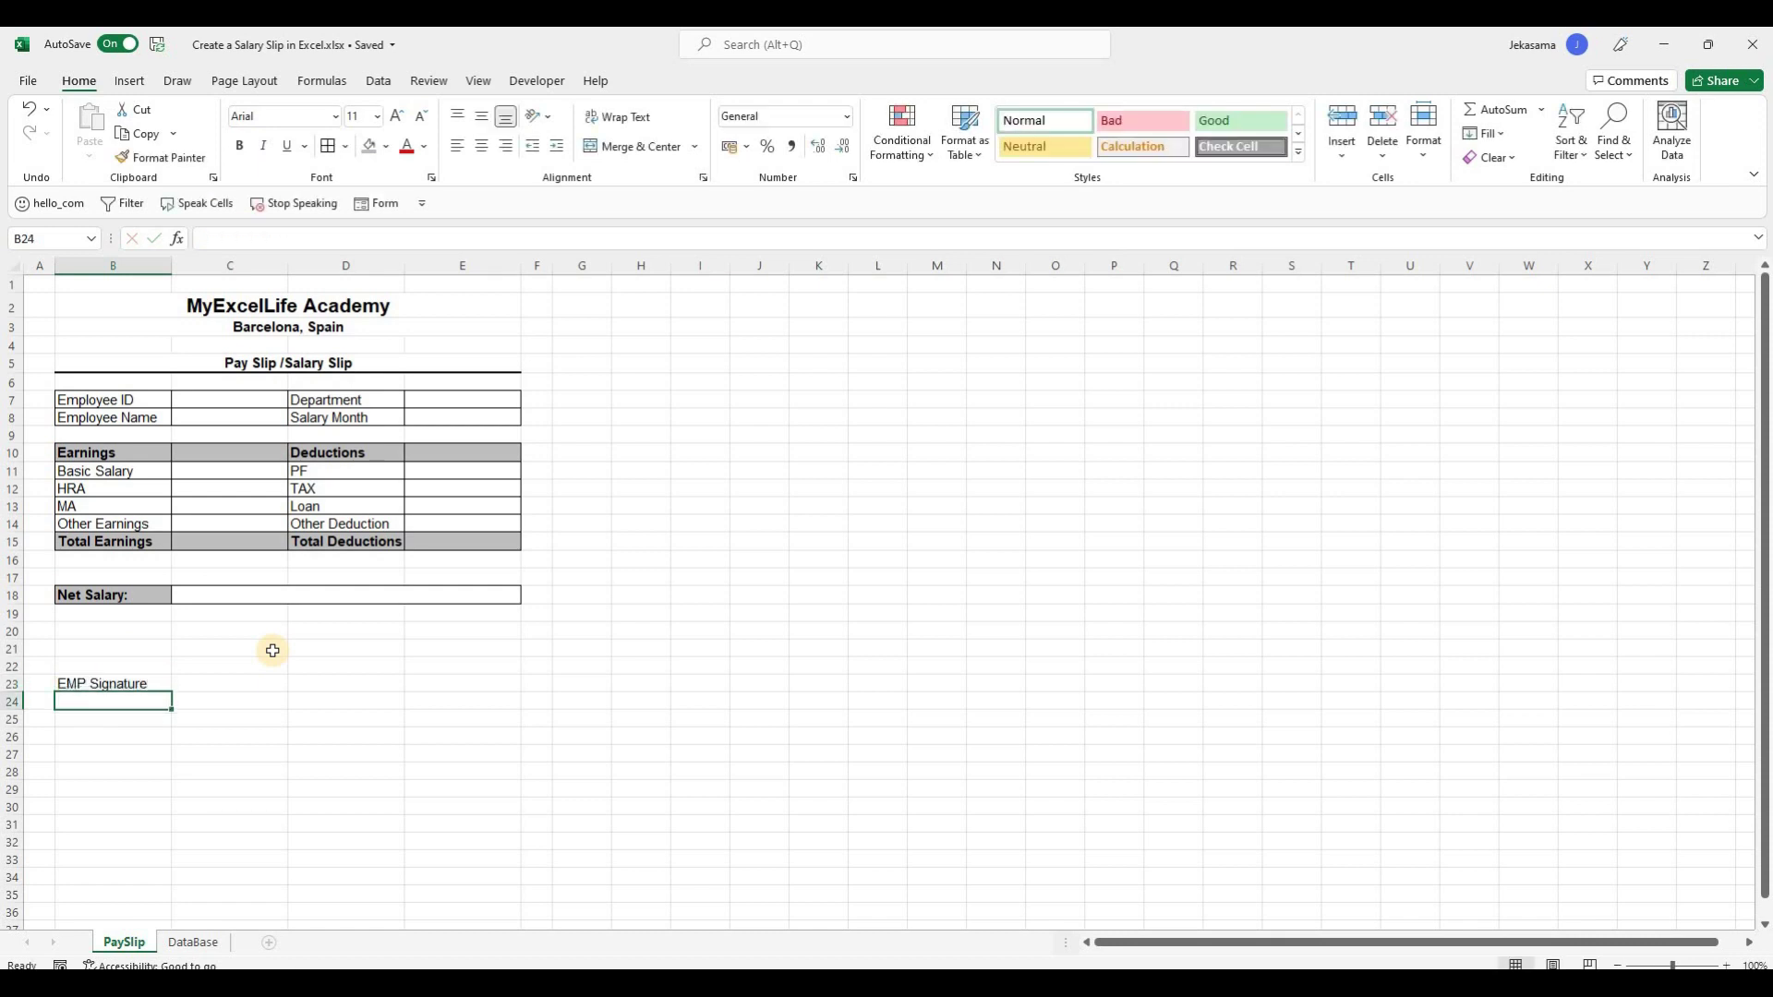
pyautogui.press('Up')
pyautogui.press('Right')
pyautogui.press('Right')
pyautogui.press('Right')
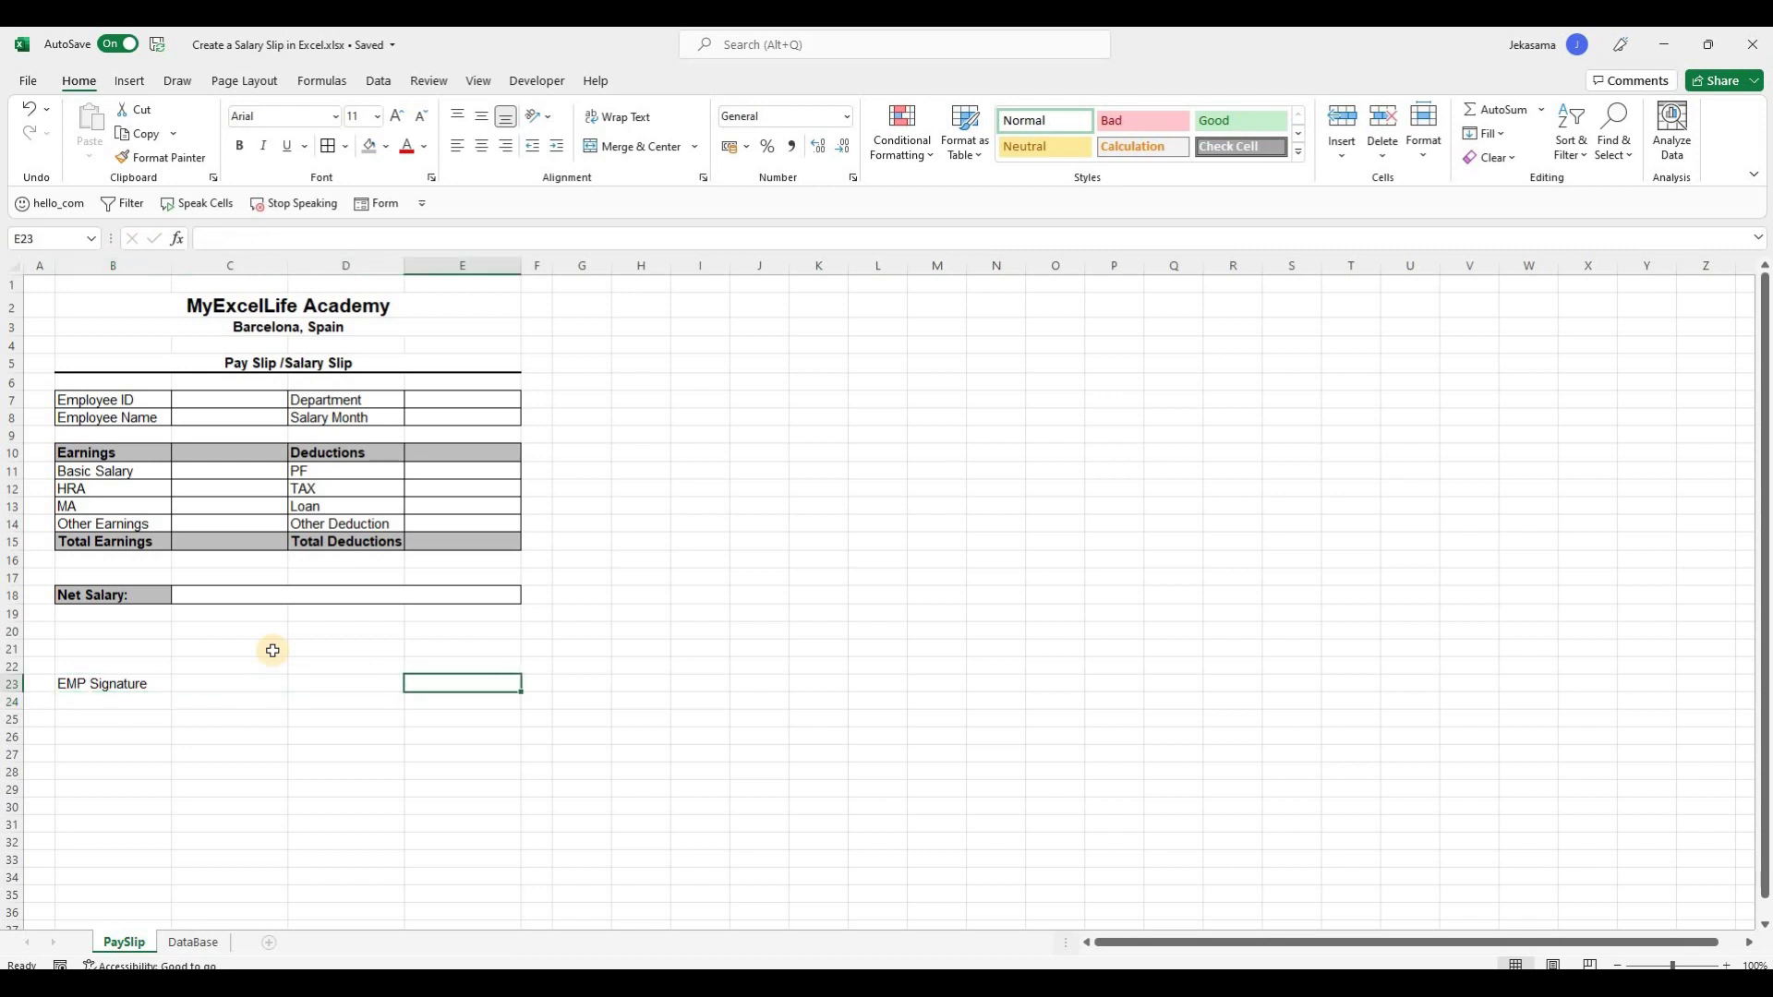
pyautogui.write('Company Signature')
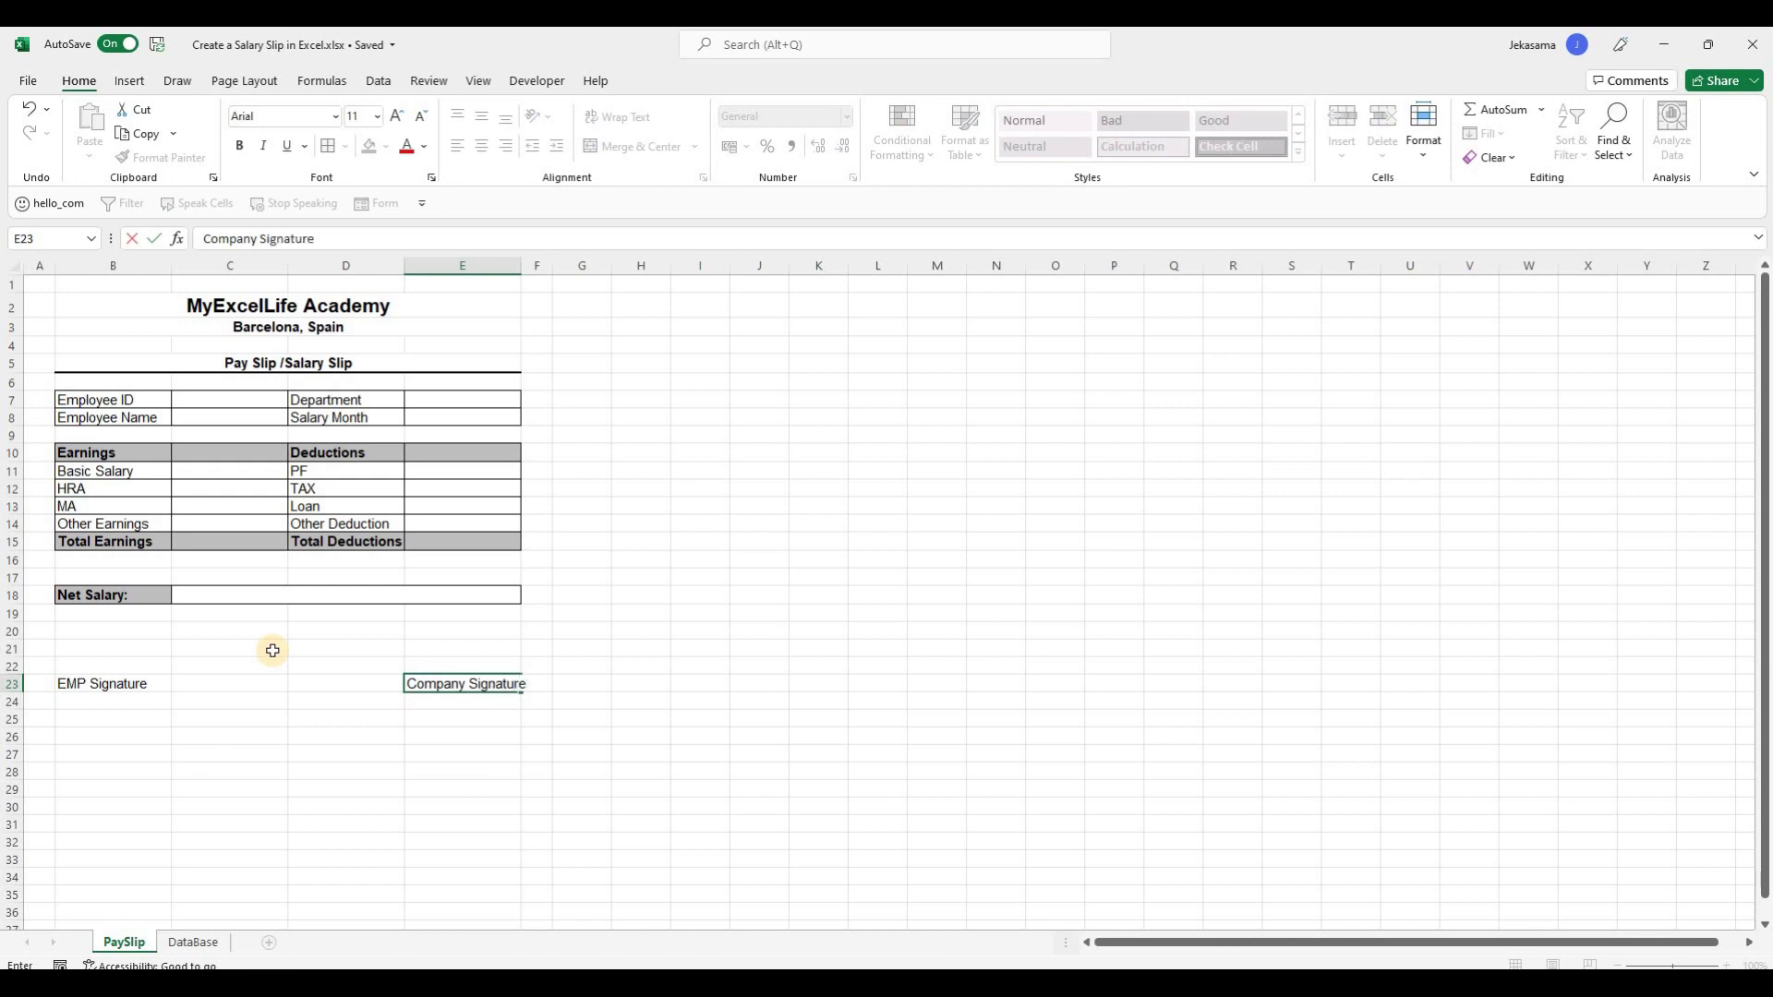
pyautogui.press('Return')
pyautogui.press('Up')
# Right-align the Company Signature label and autofit column E to it.
pyautogui.hotkey('alt', 'h')
pyautogui.press('a')
pyautogui.press('r')
pyautogui.hotkey('alt', 'h')
pyautogui.press('o')
pyautogui.press('i')
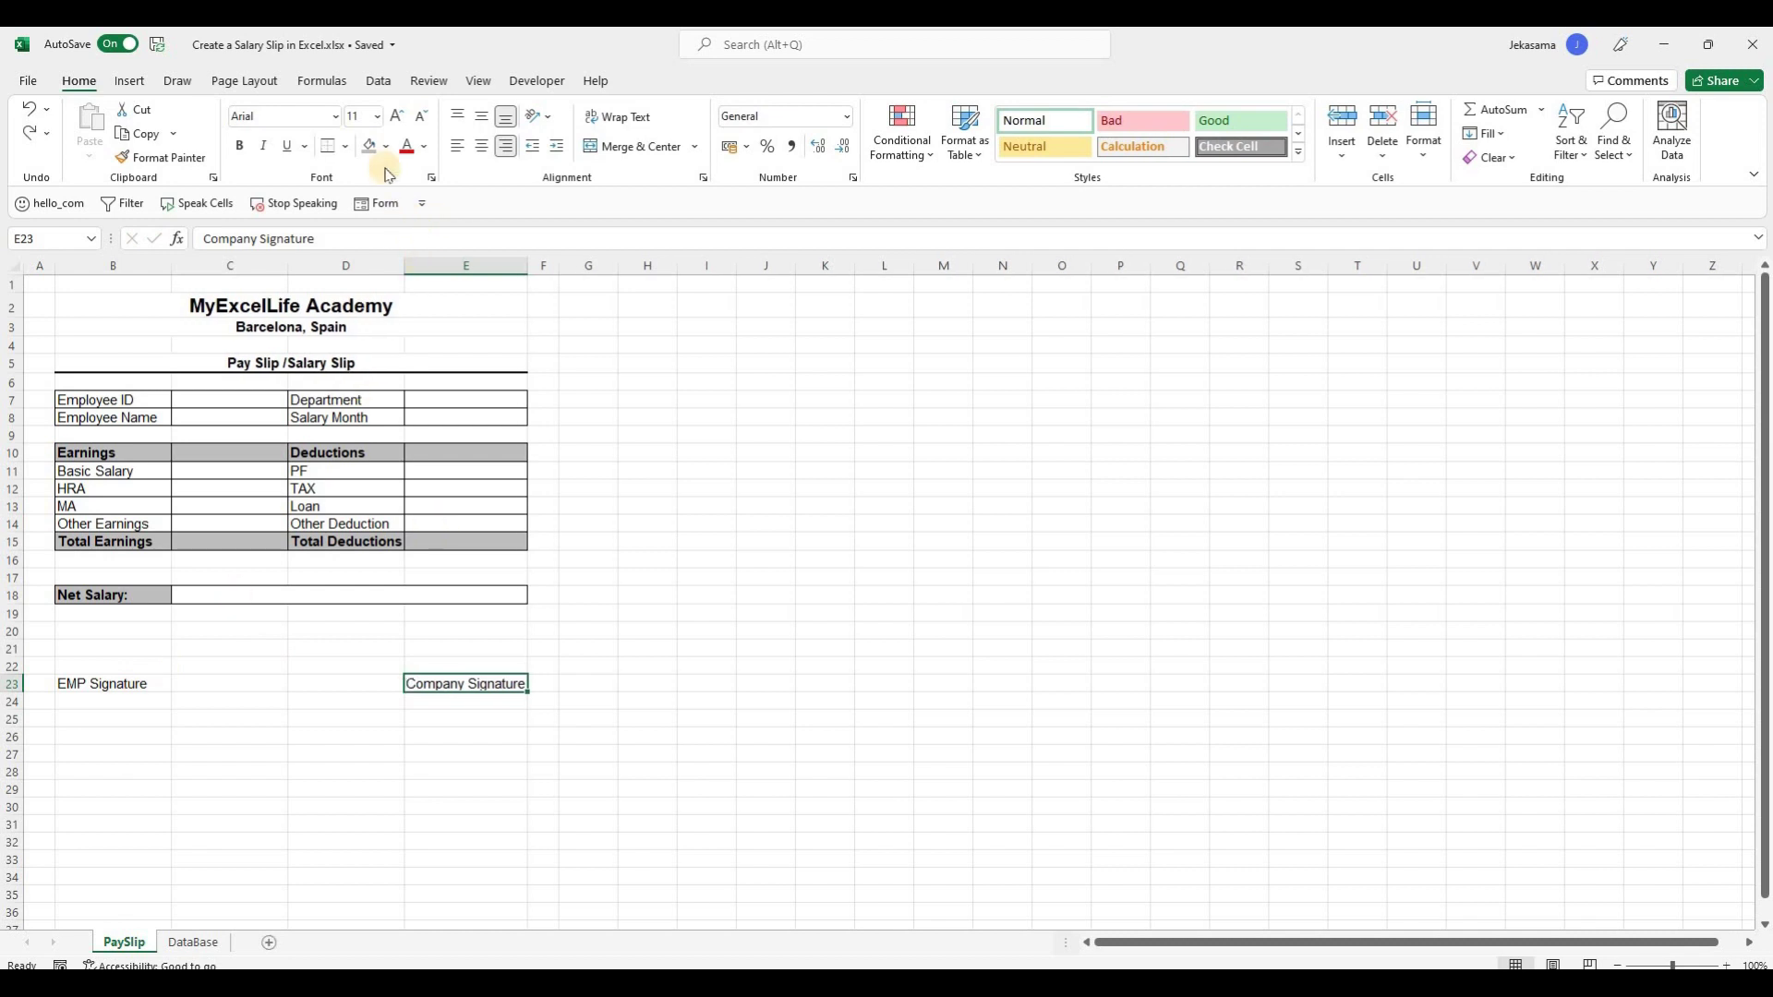
# Add top-border signature lines above both labels and view the print preview.
pyautogui.click(349, 148)
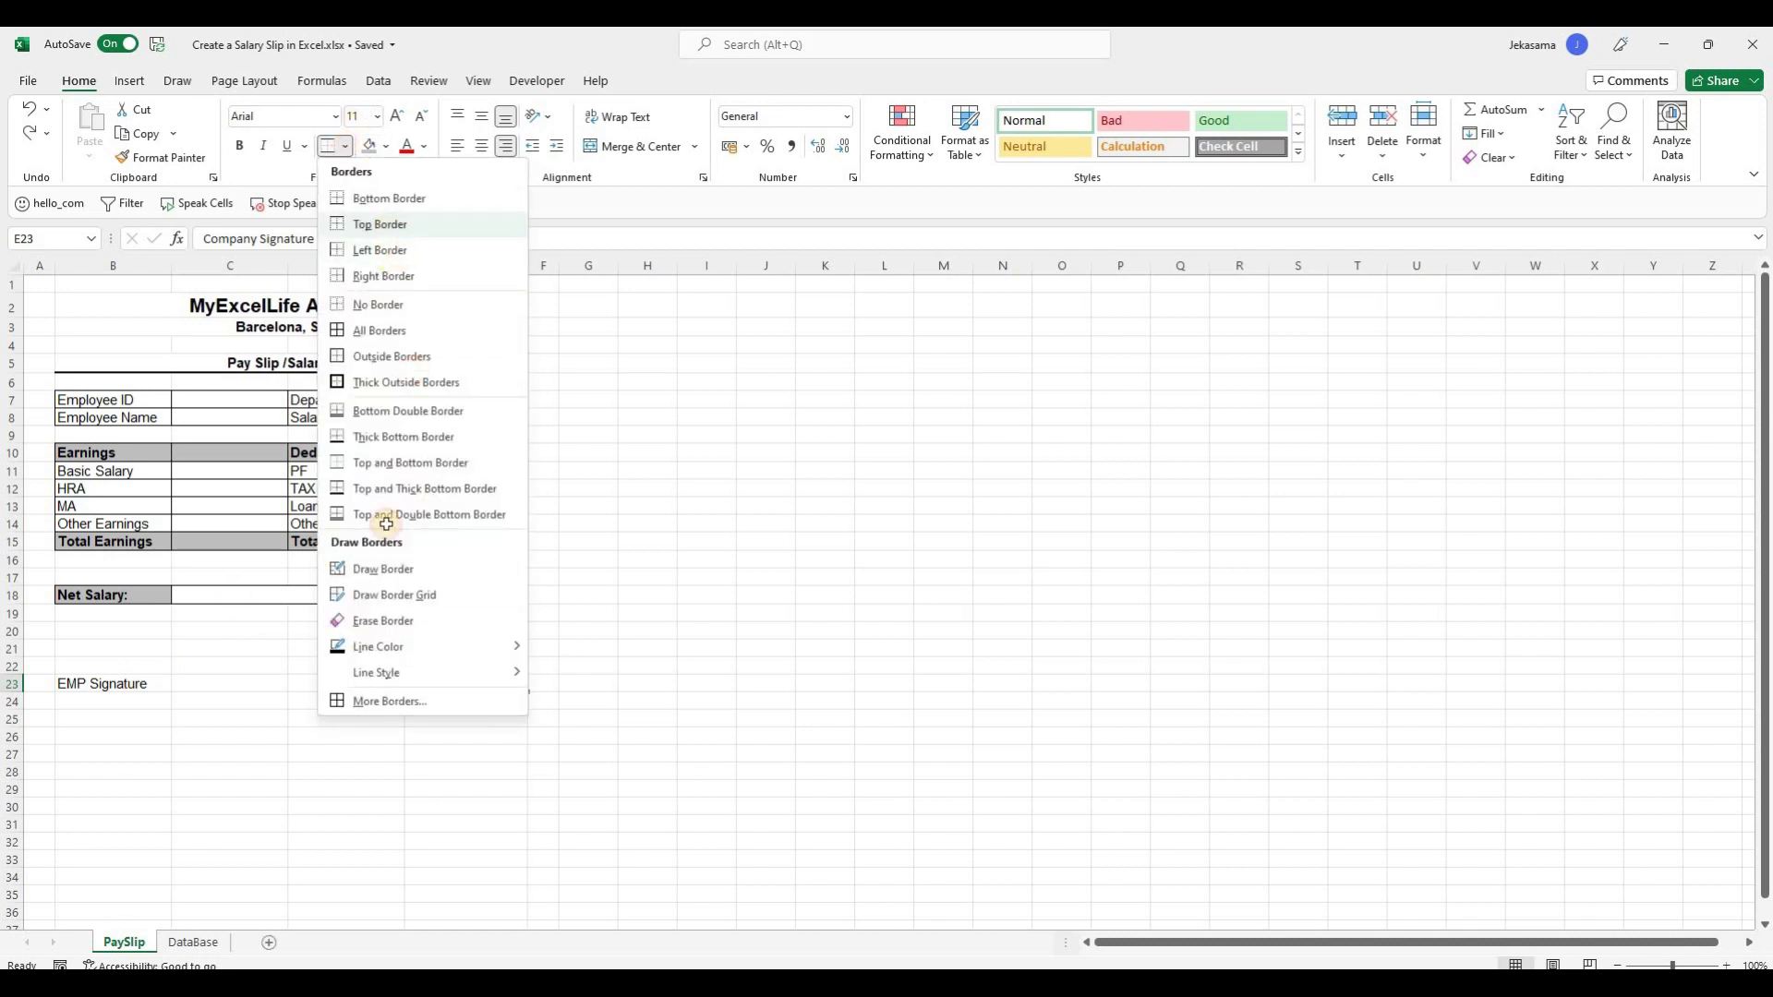
pyautogui.click(365, 591)
pyautogui.click(342, 658)
pyautogui.click(148, 684)
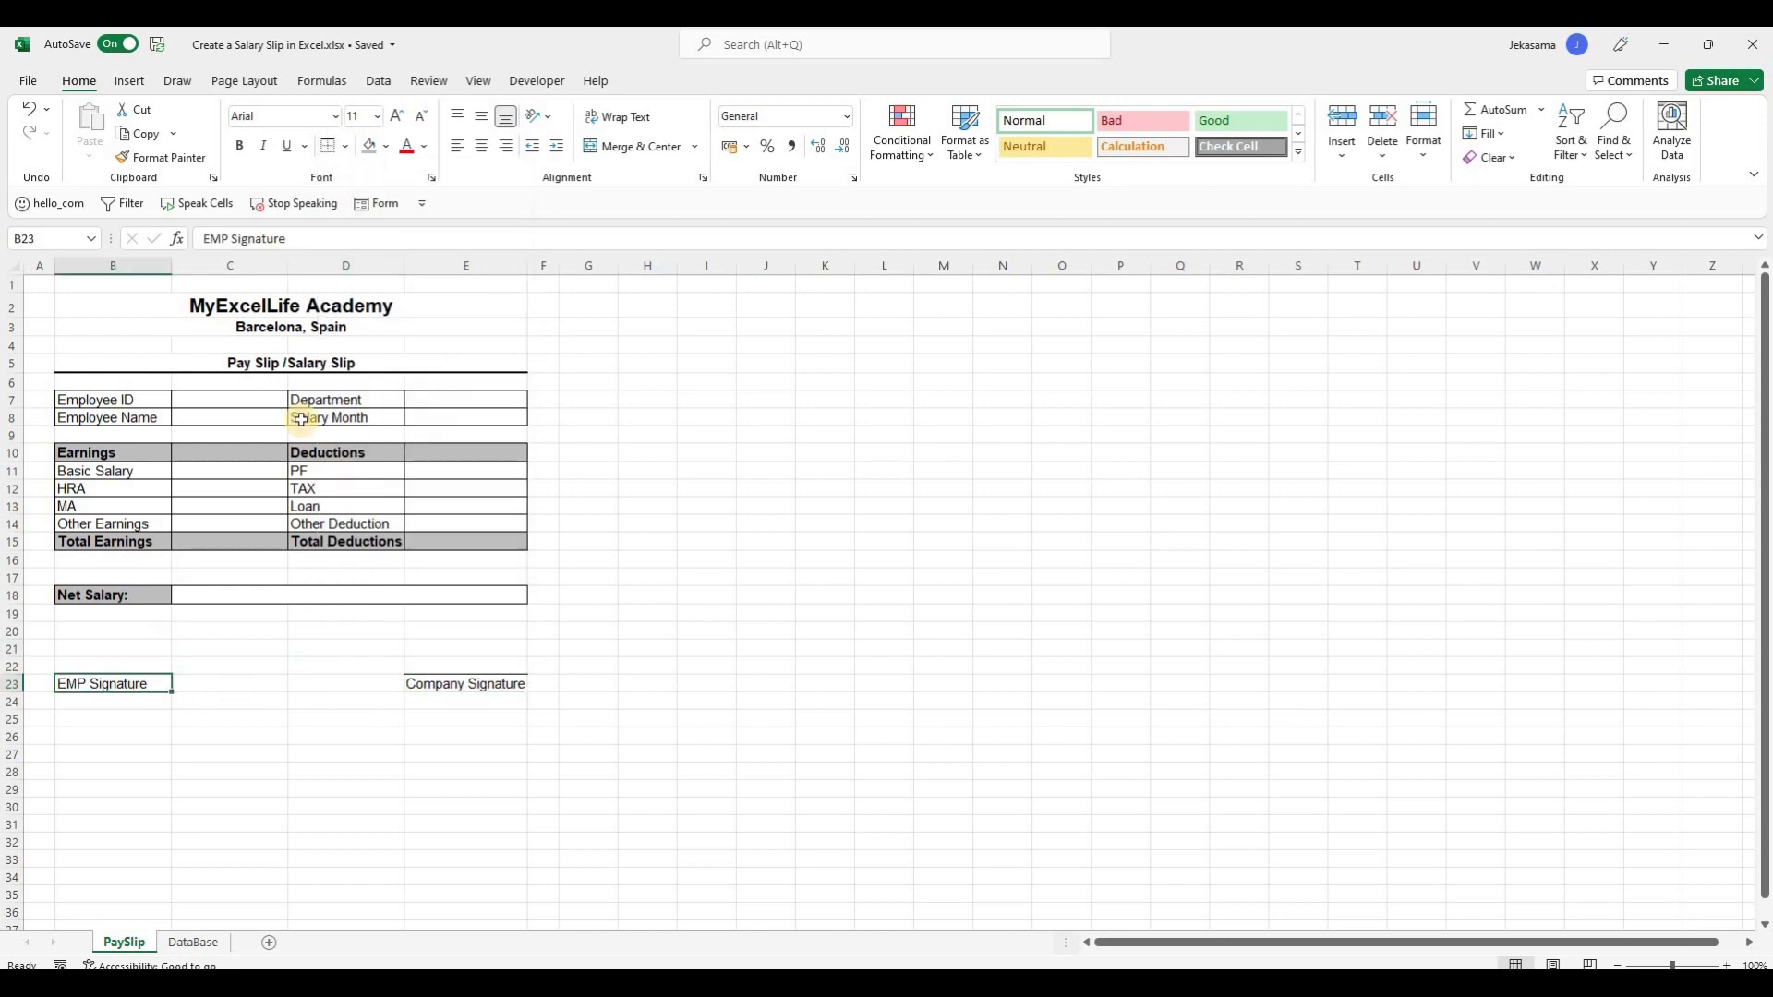
pyautogui.click(328, 146)
pyautogui.click(199, 736)
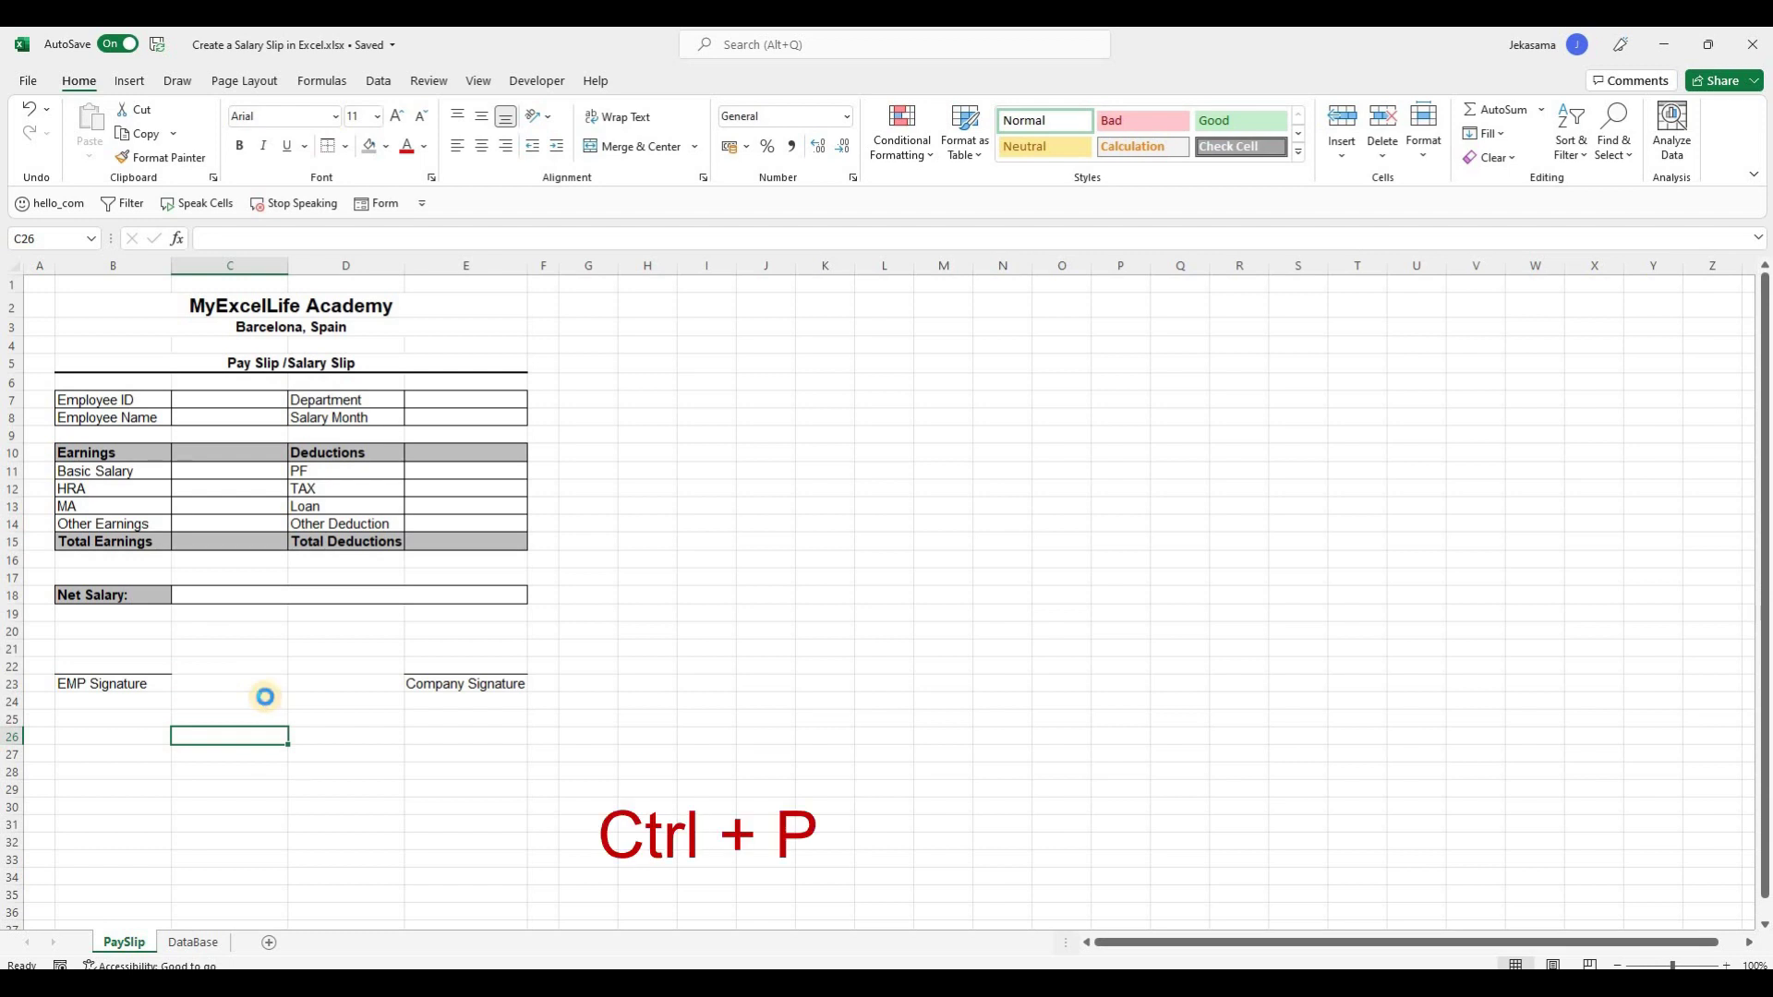
pyautogui.hotkey('ctrl', 'p')
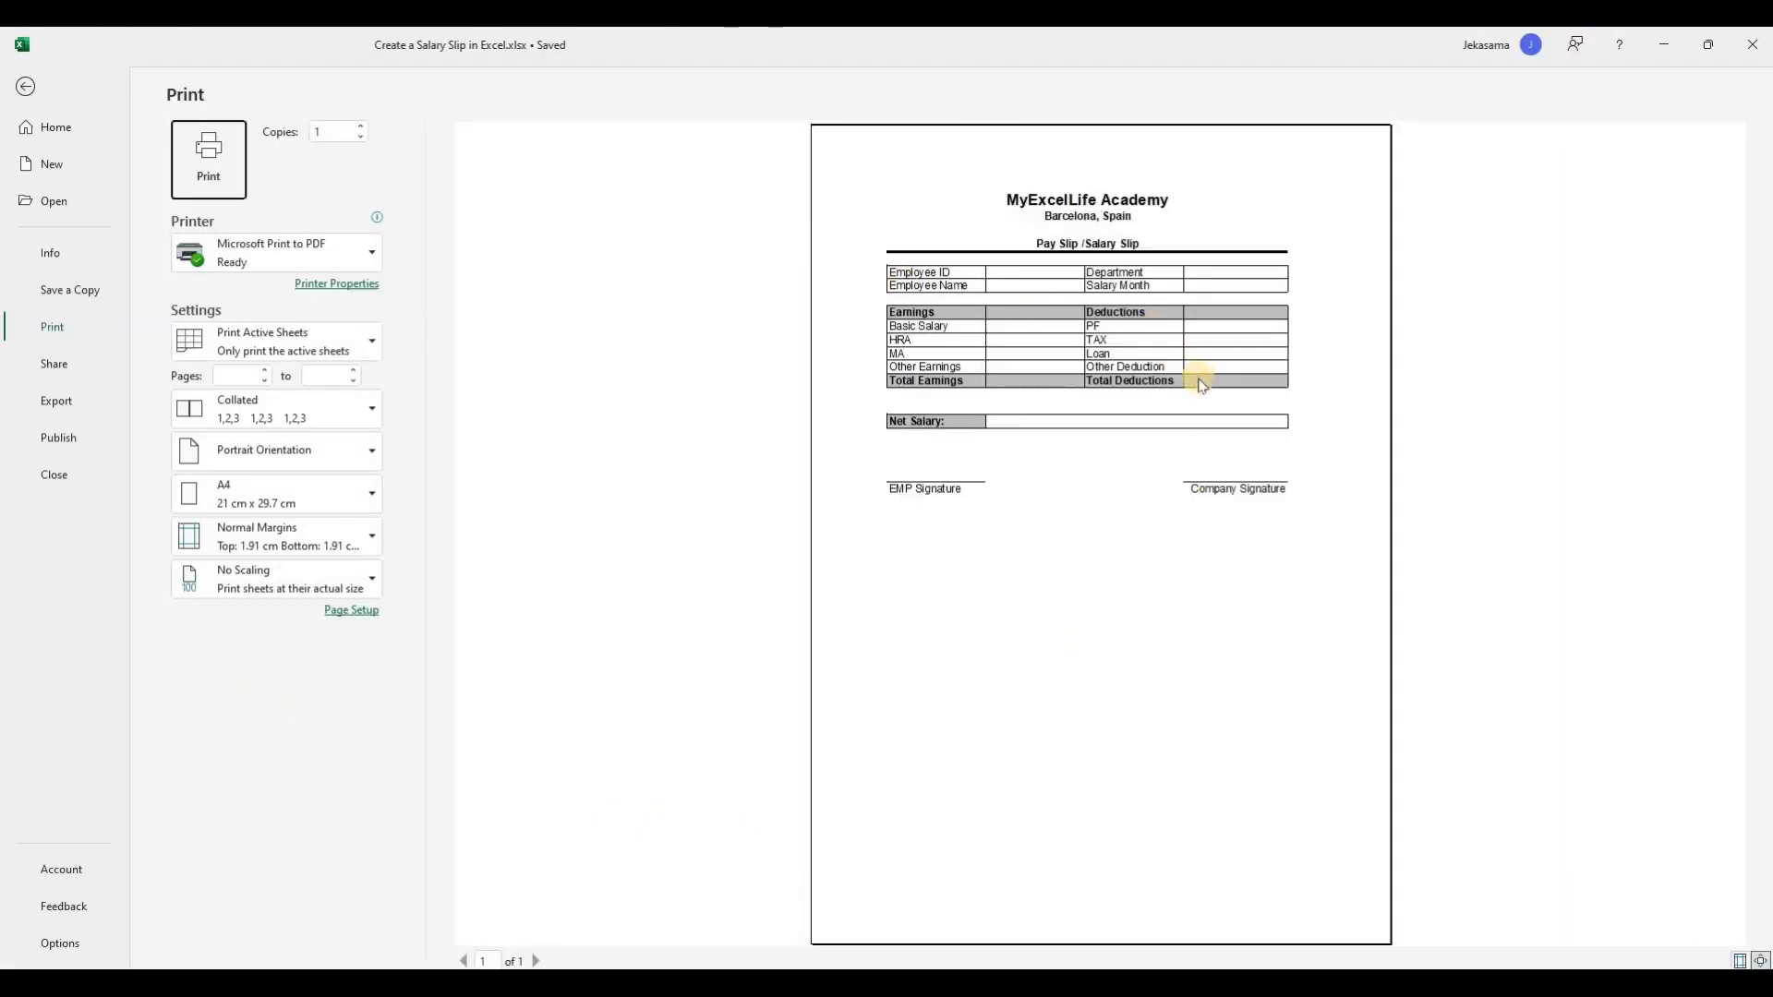
# Frame A1:F25 with Thick Outside Borders and check the result in print preview.
pyautogui.click(24, 85)
pyautogui.moveTo(43, 286); pyautogui.dragTo(535, 713)
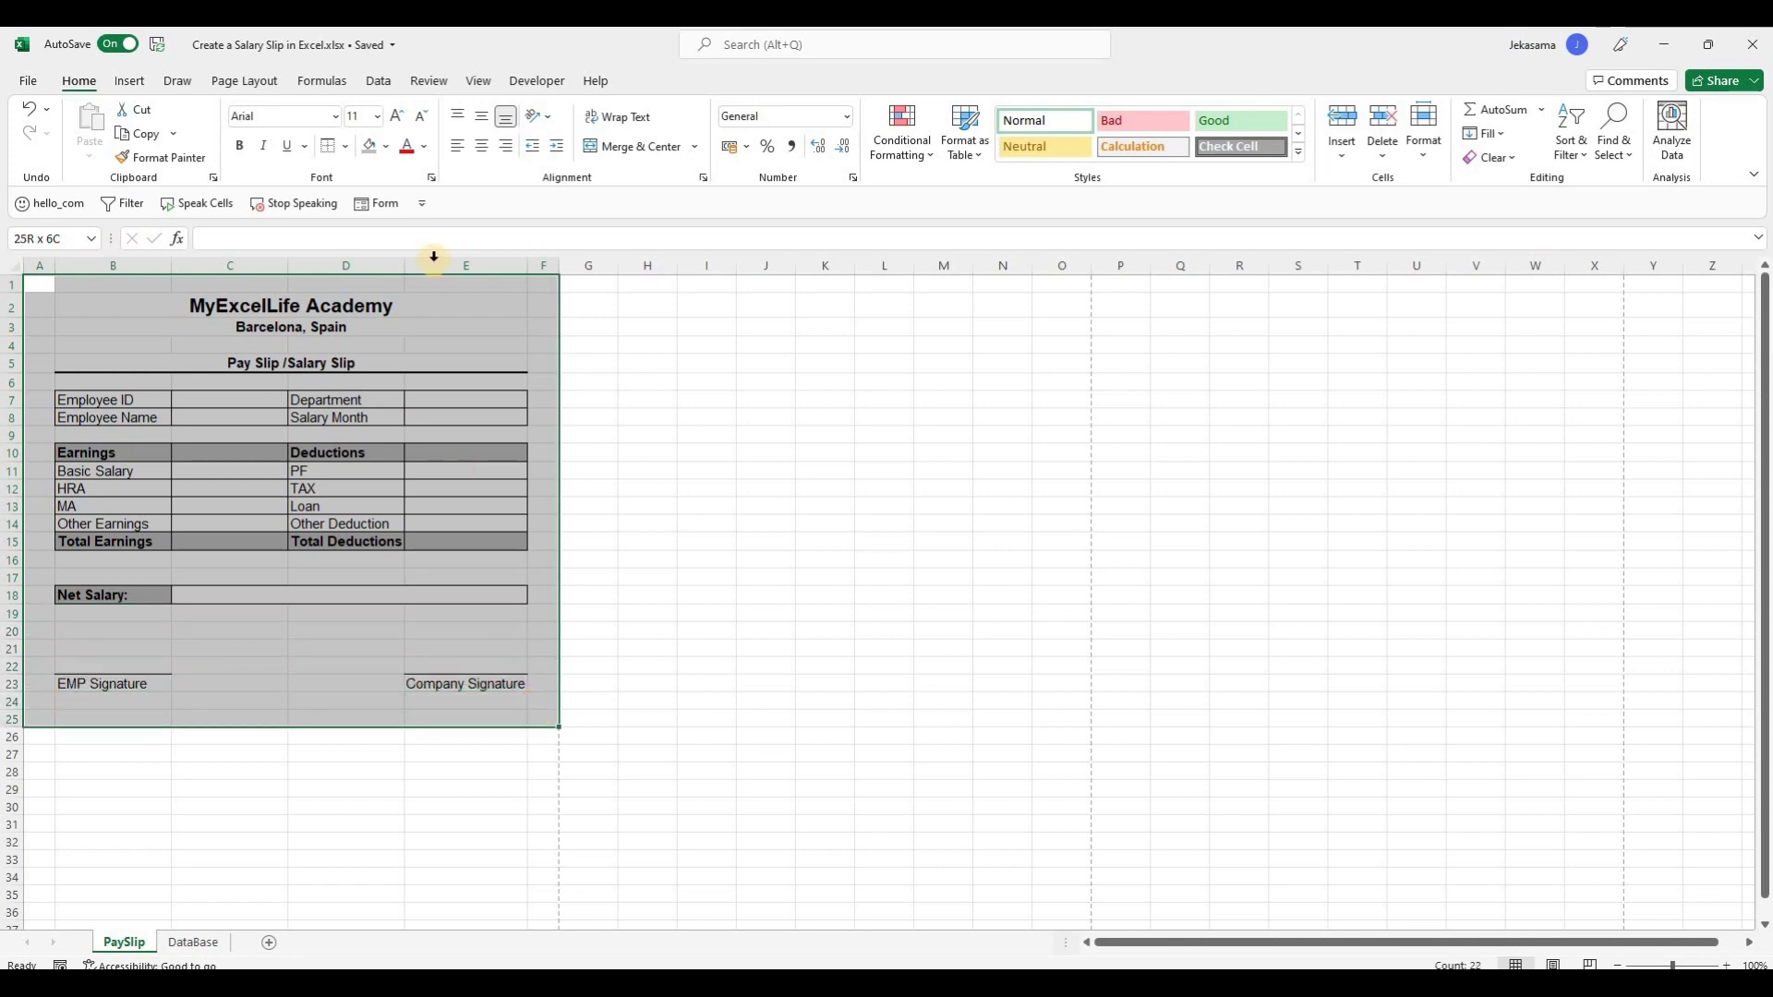
pyautogui.click(346, 147)
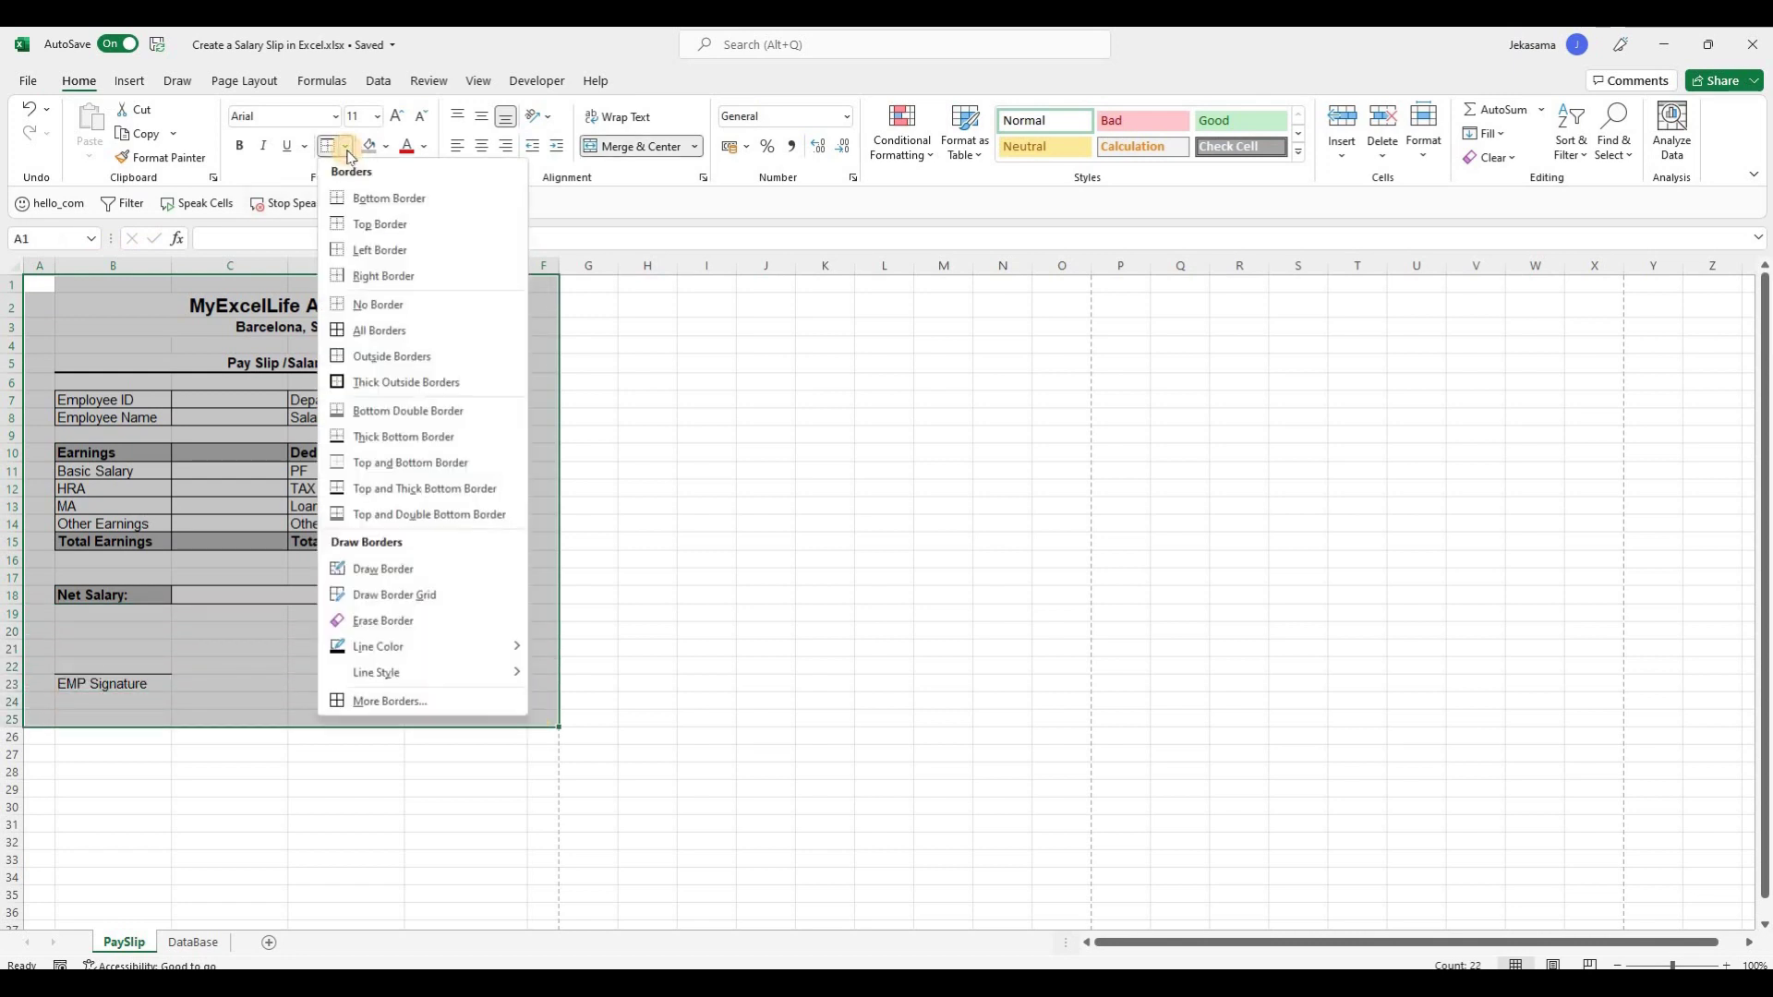
pyautogui.click(379, 383)
pyautogui.click(613, 397)
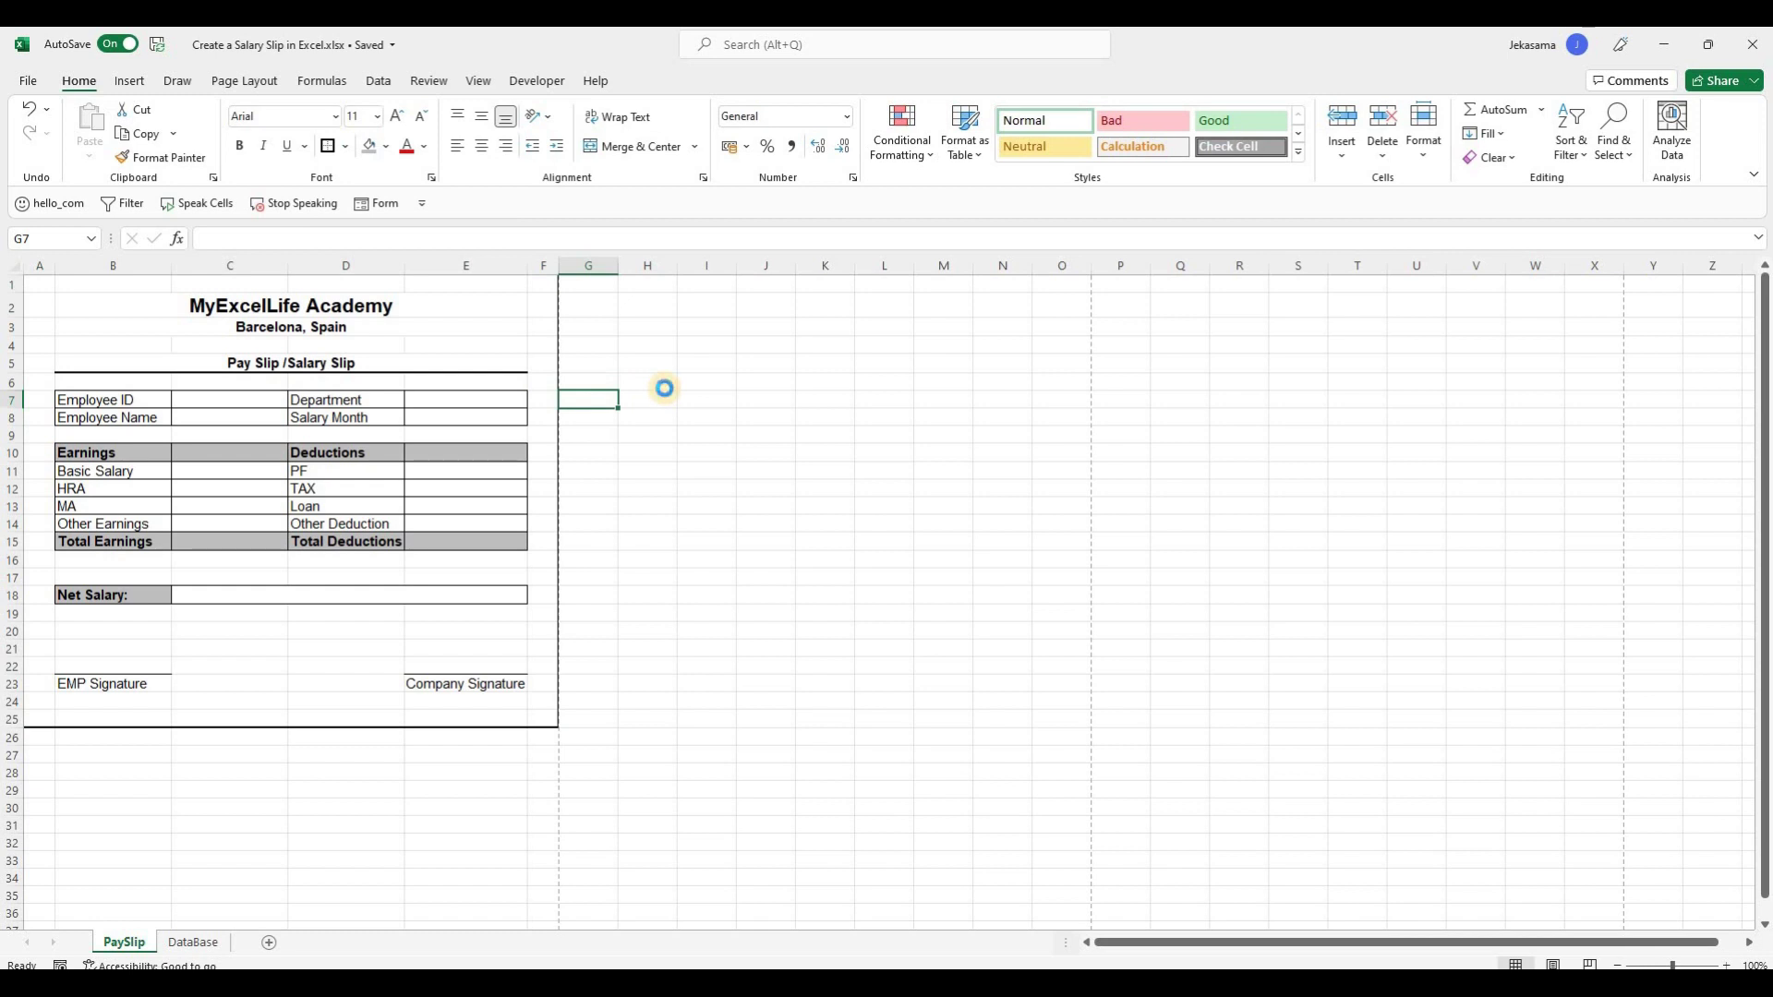
pyautogui.hotkey('ctrl', 'p')
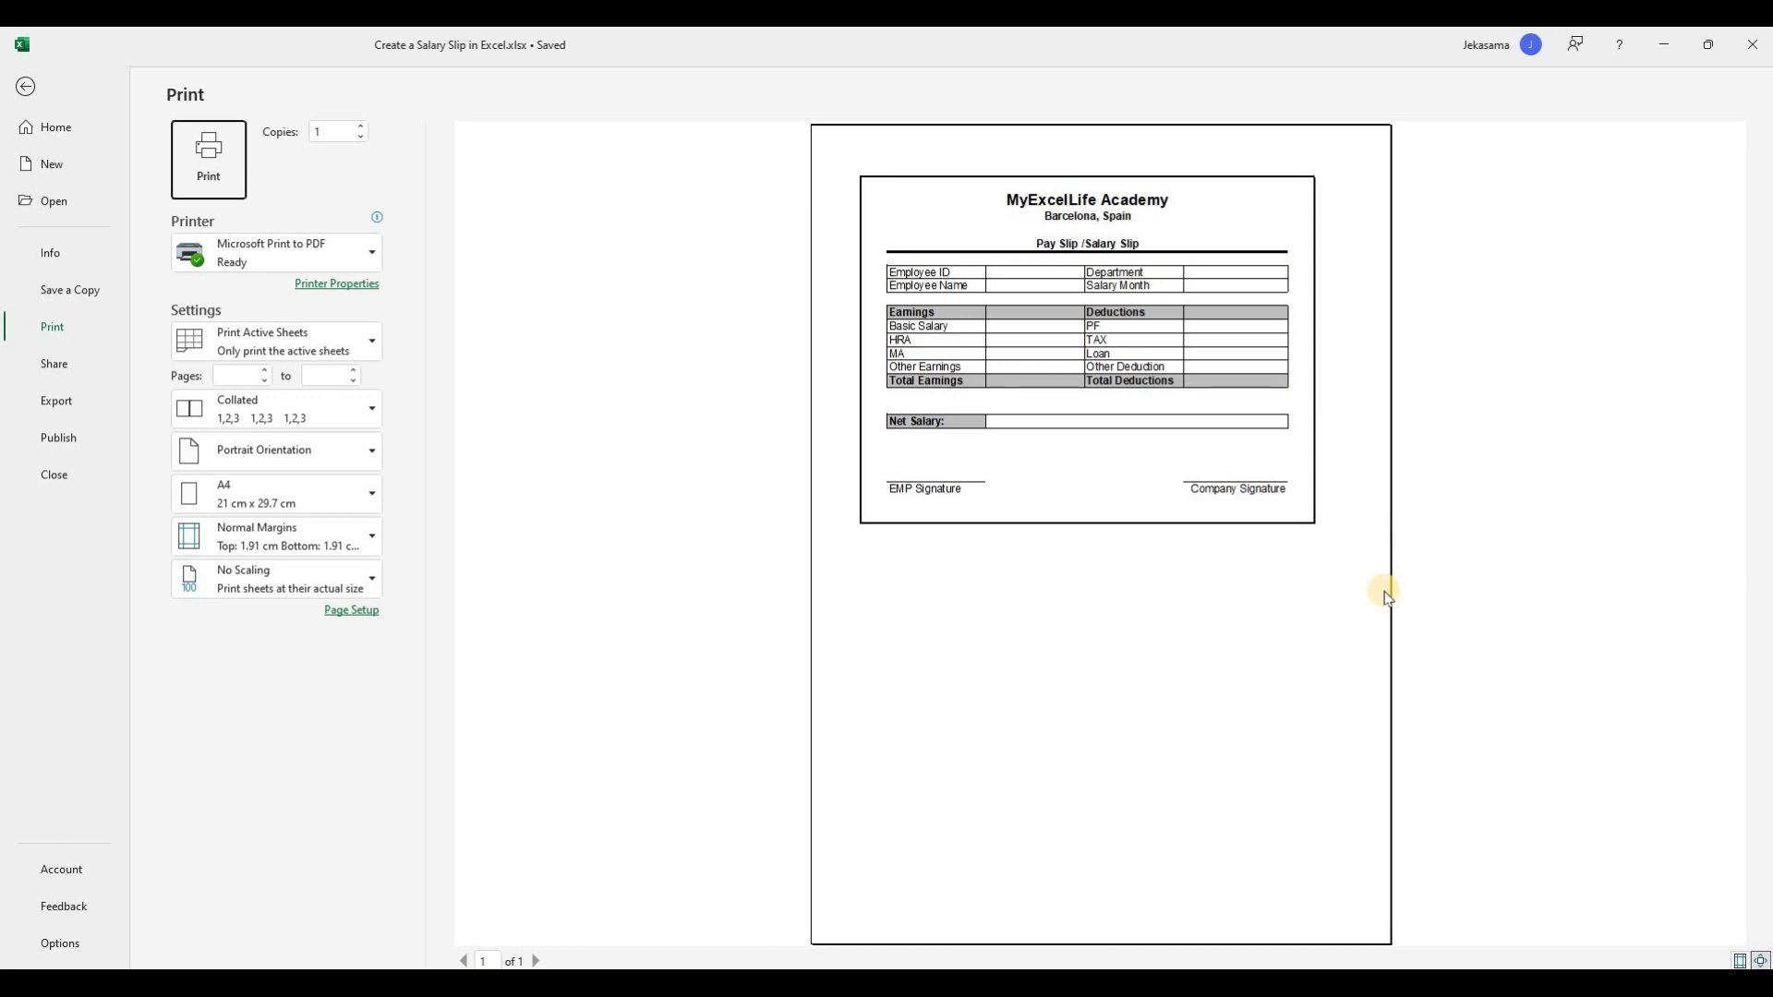
pyautogui.click(27, 88)
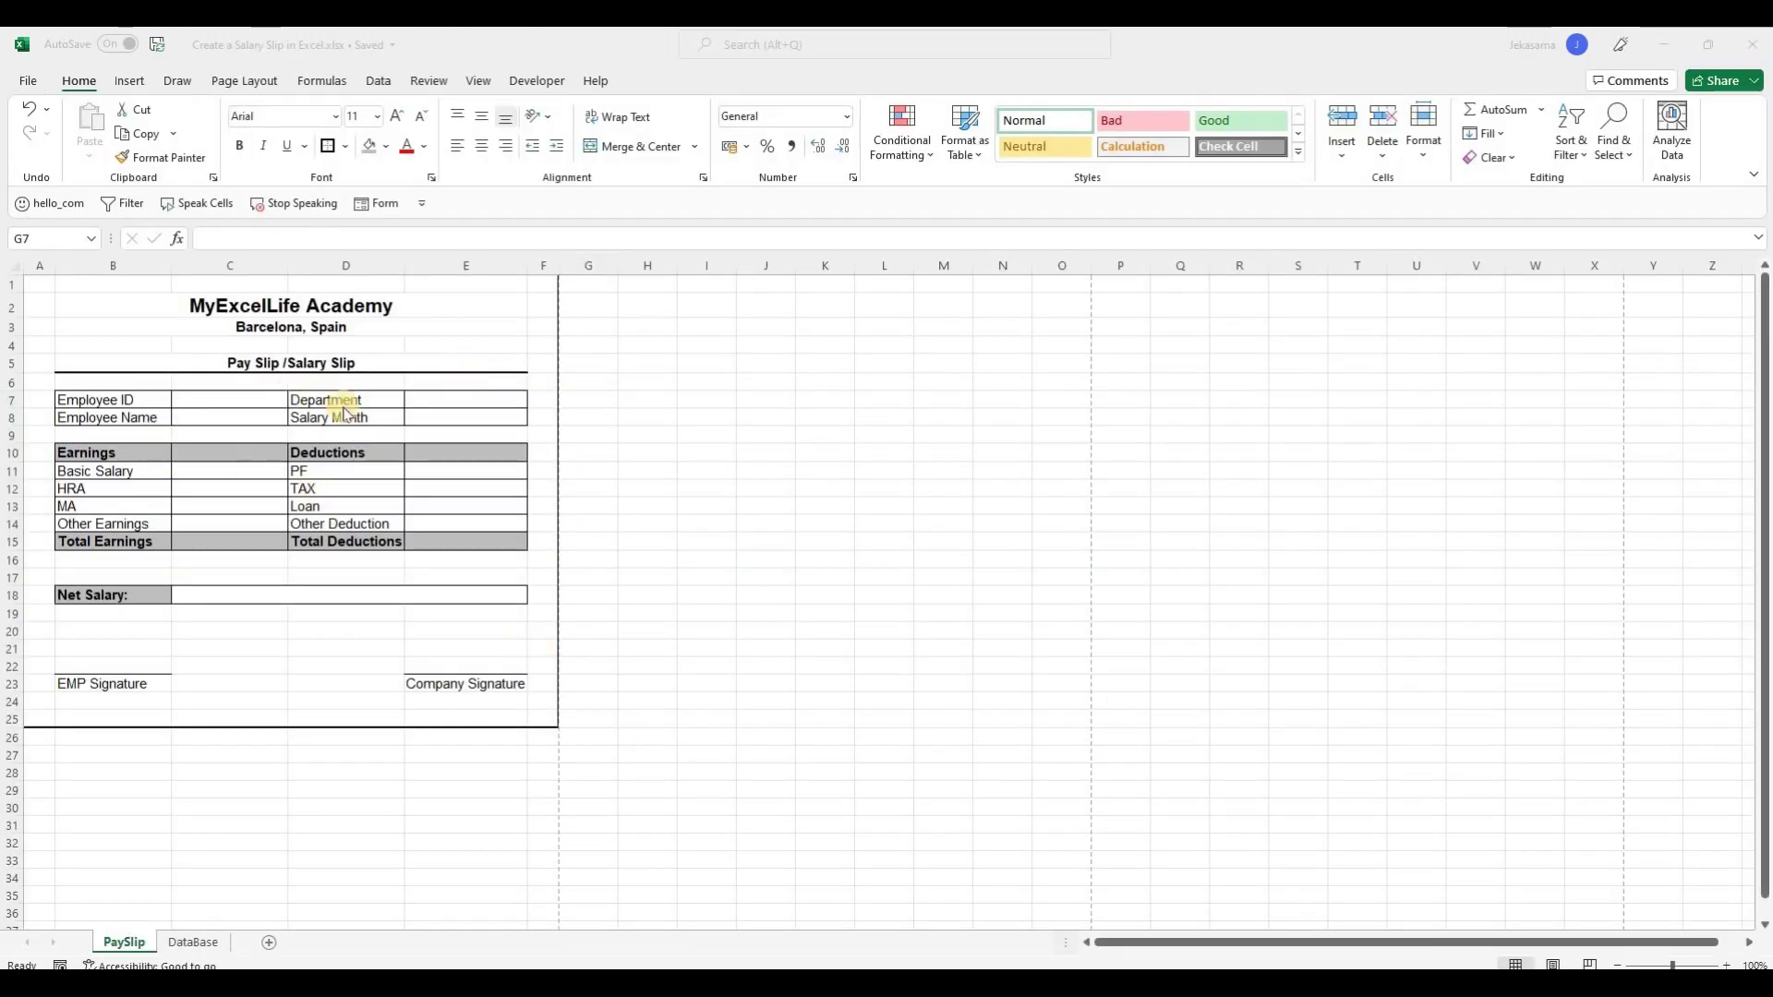
# Set C7's data validation to List with source DataBase!$A$2:$A$31.
pyautogui.click(200, 400)
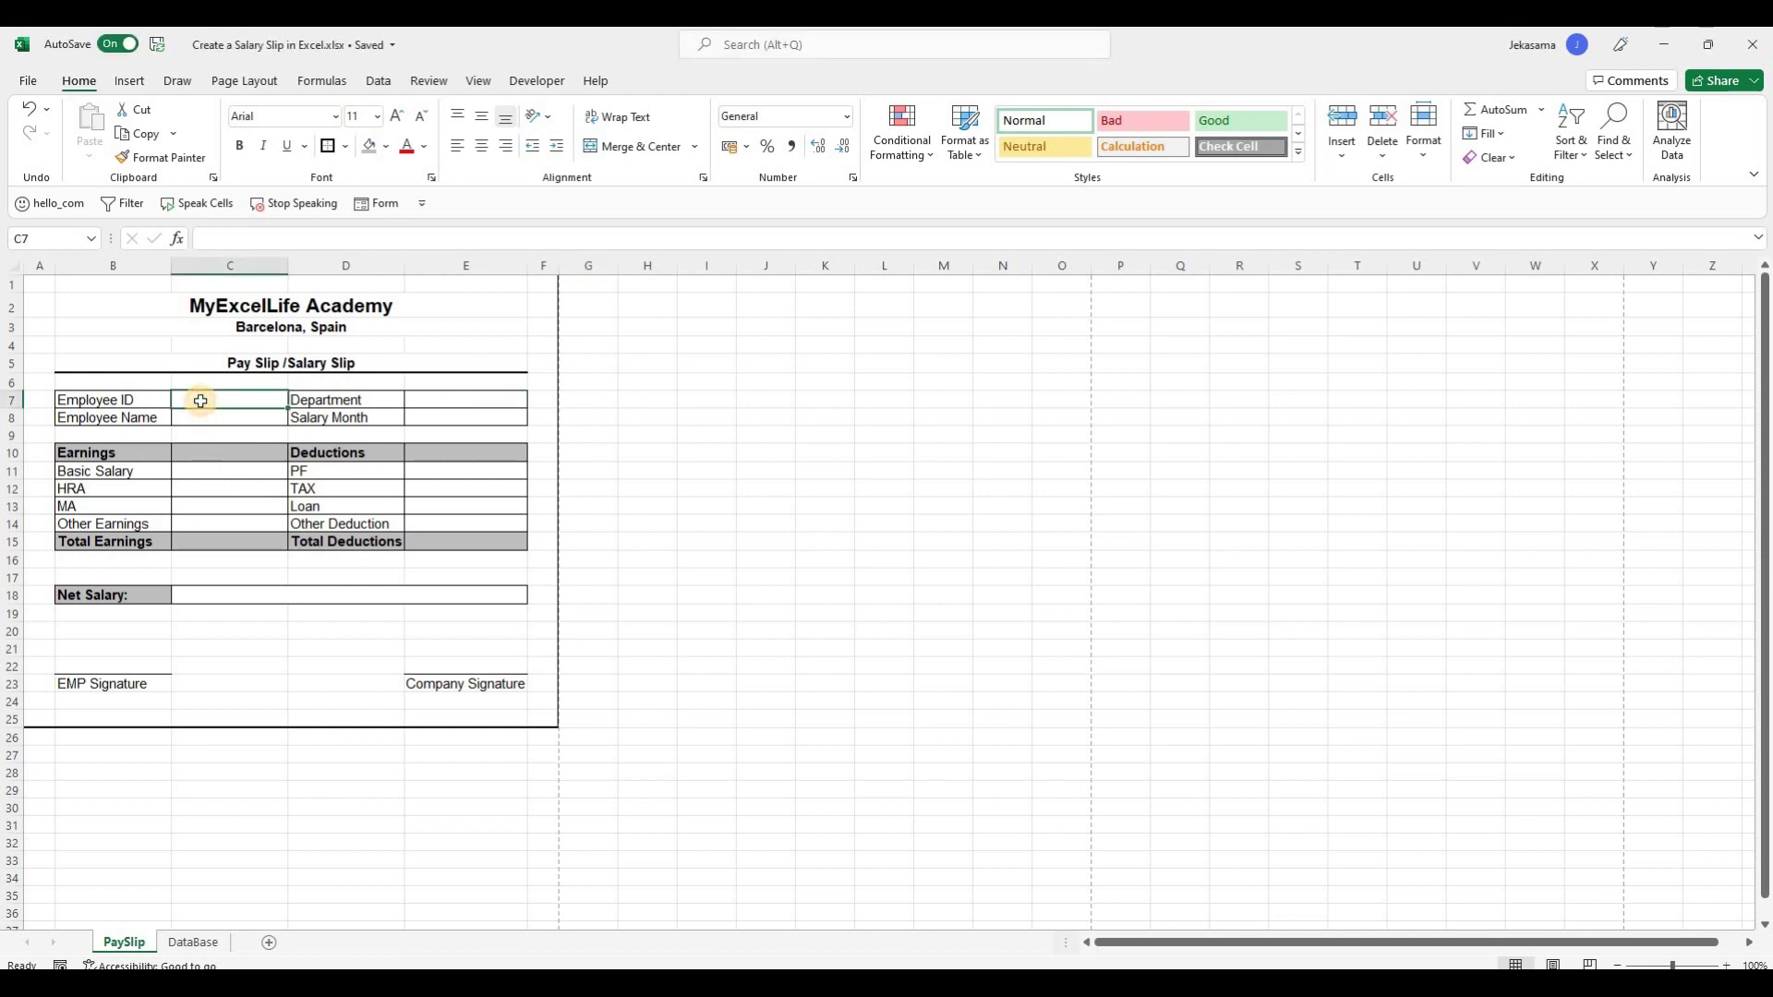
pyautogui.click(372, 82)
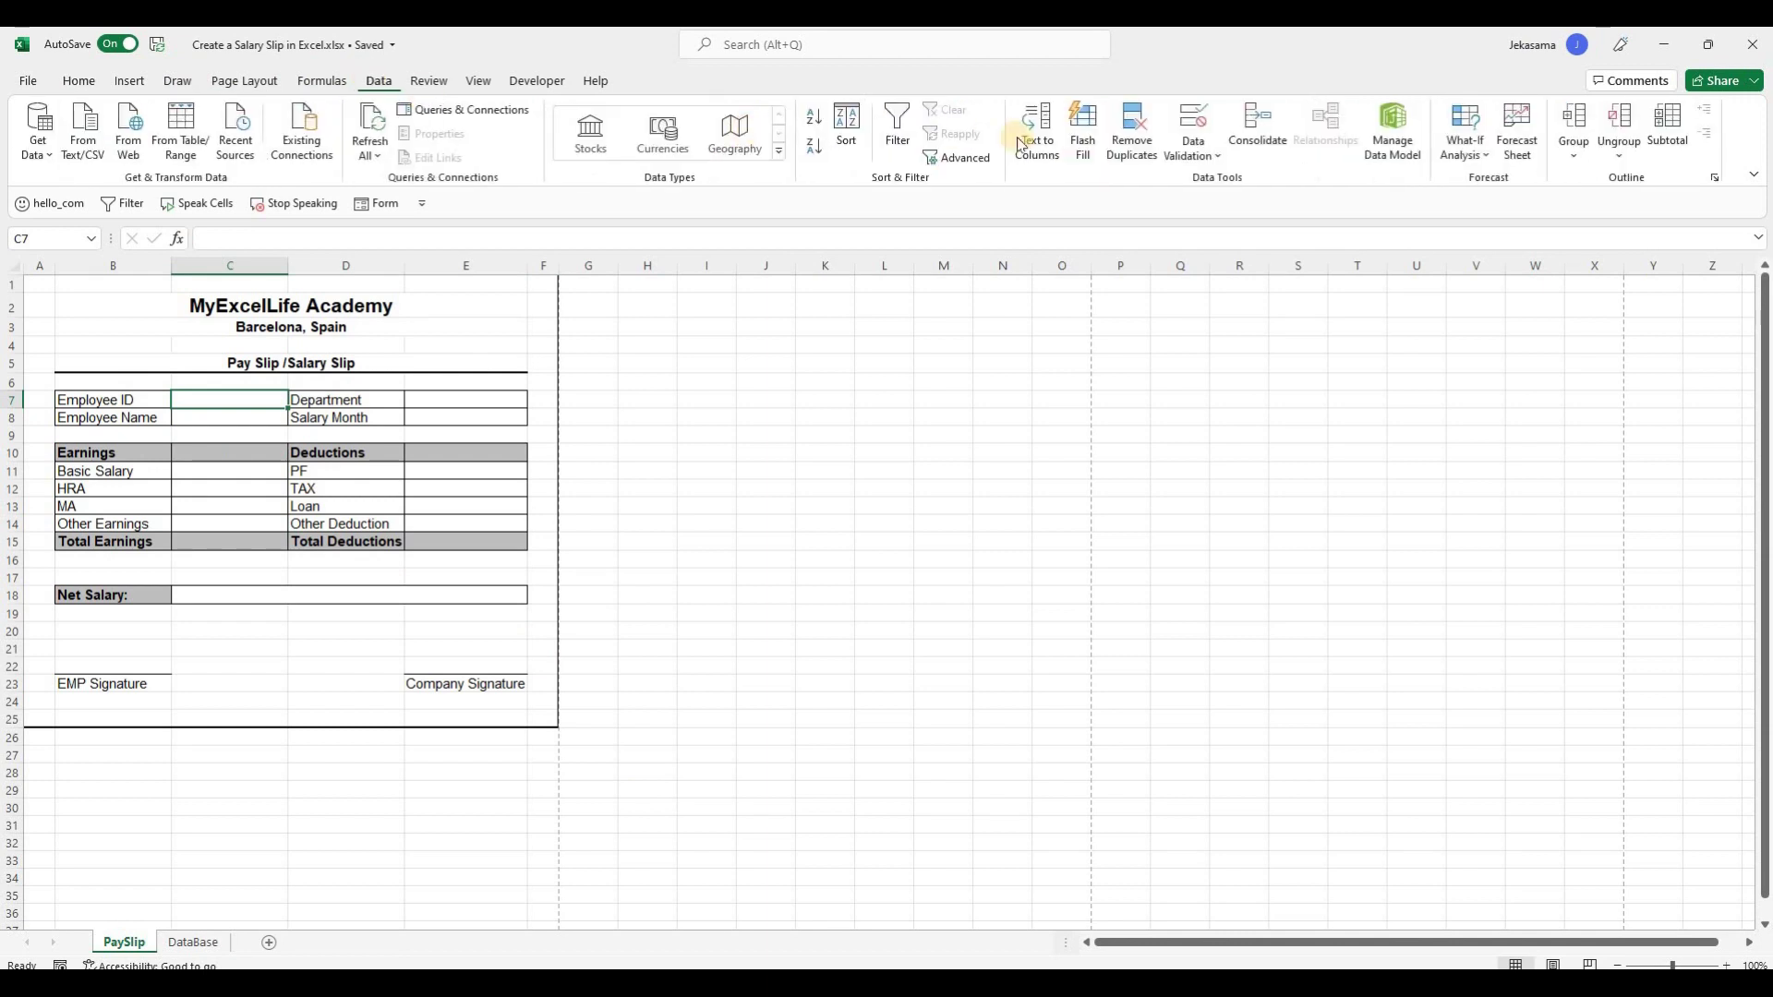
pyautogui.click(1188, 145)
pyautogui.click(1200, 178)
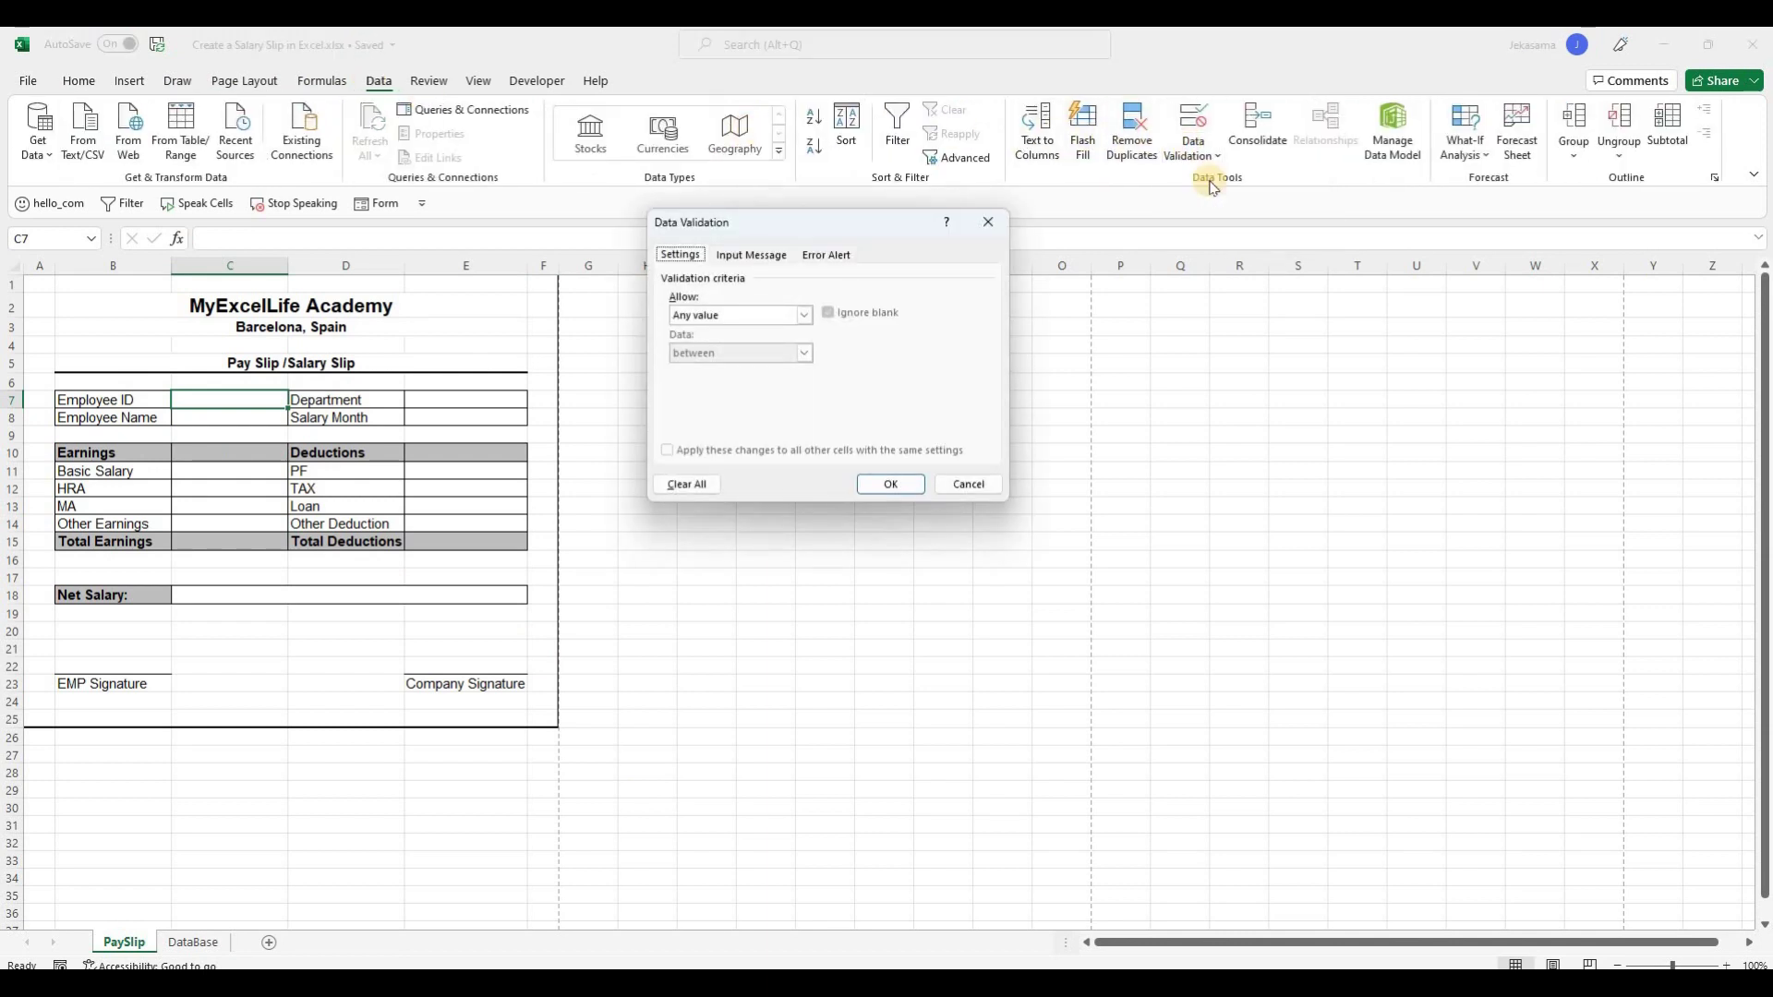
pyautogui.moveTo(665, 225); pyautogui.dragTo(520, 226)
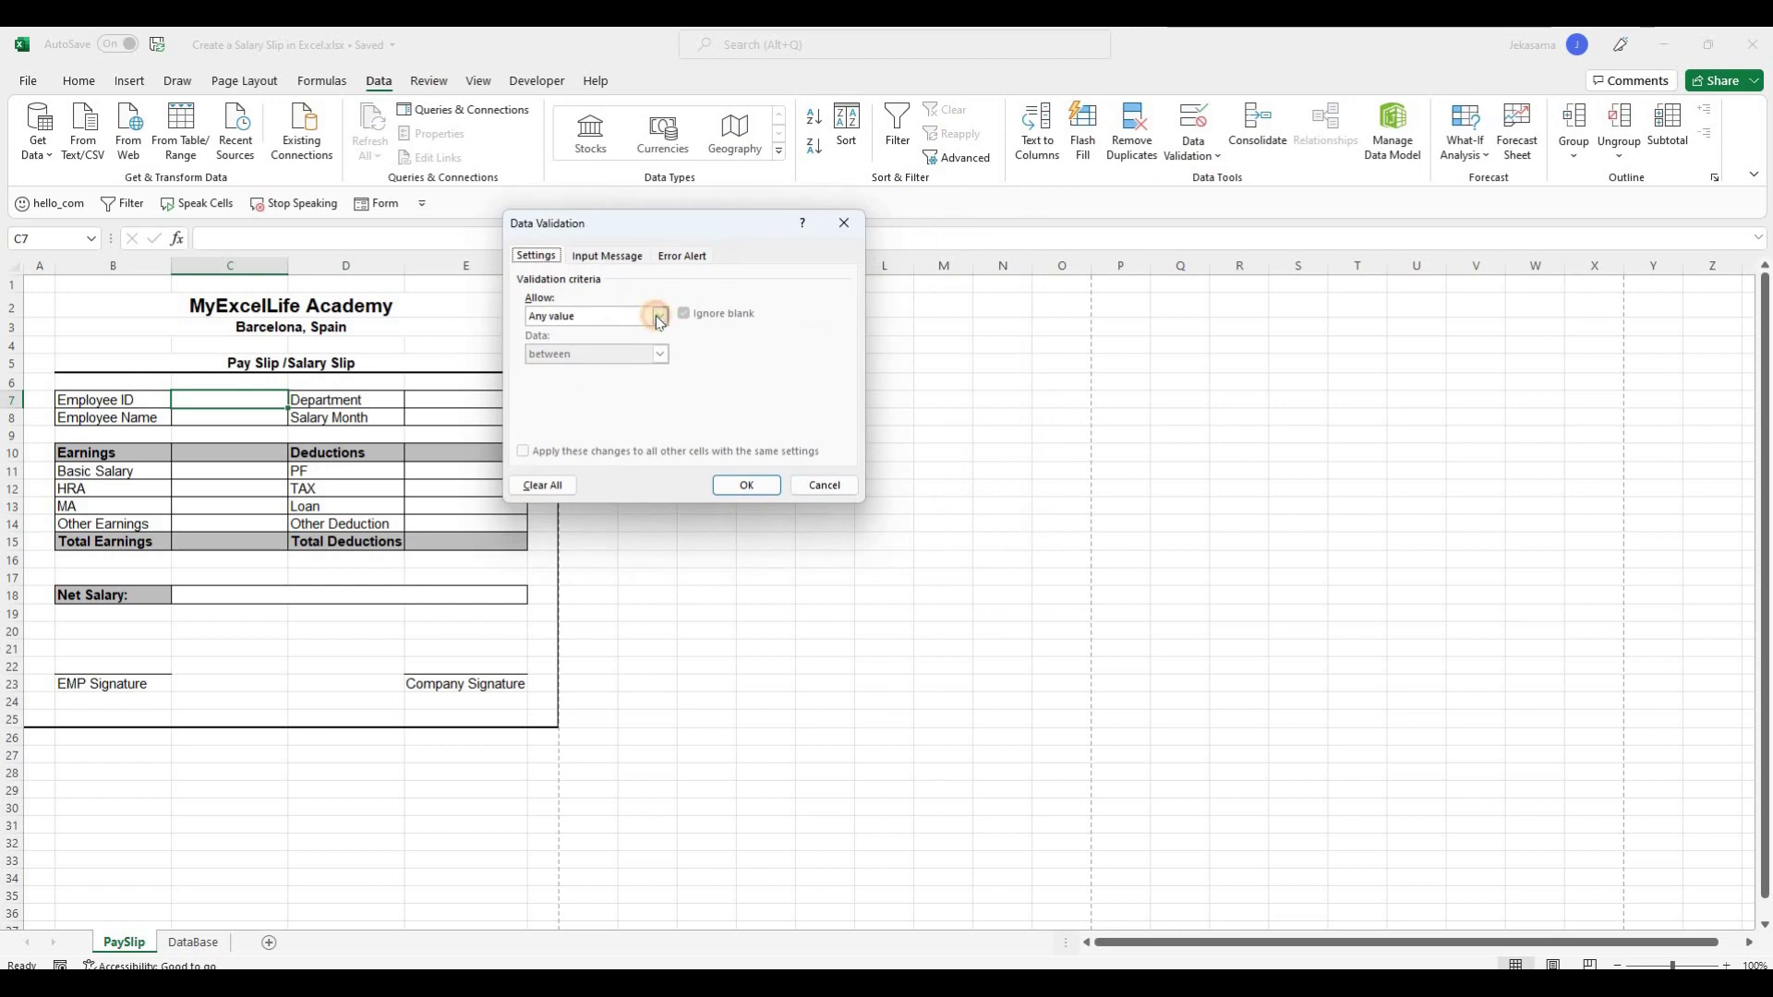
pyautogui.click(660, 316)
pyautogui.click(609, 367)
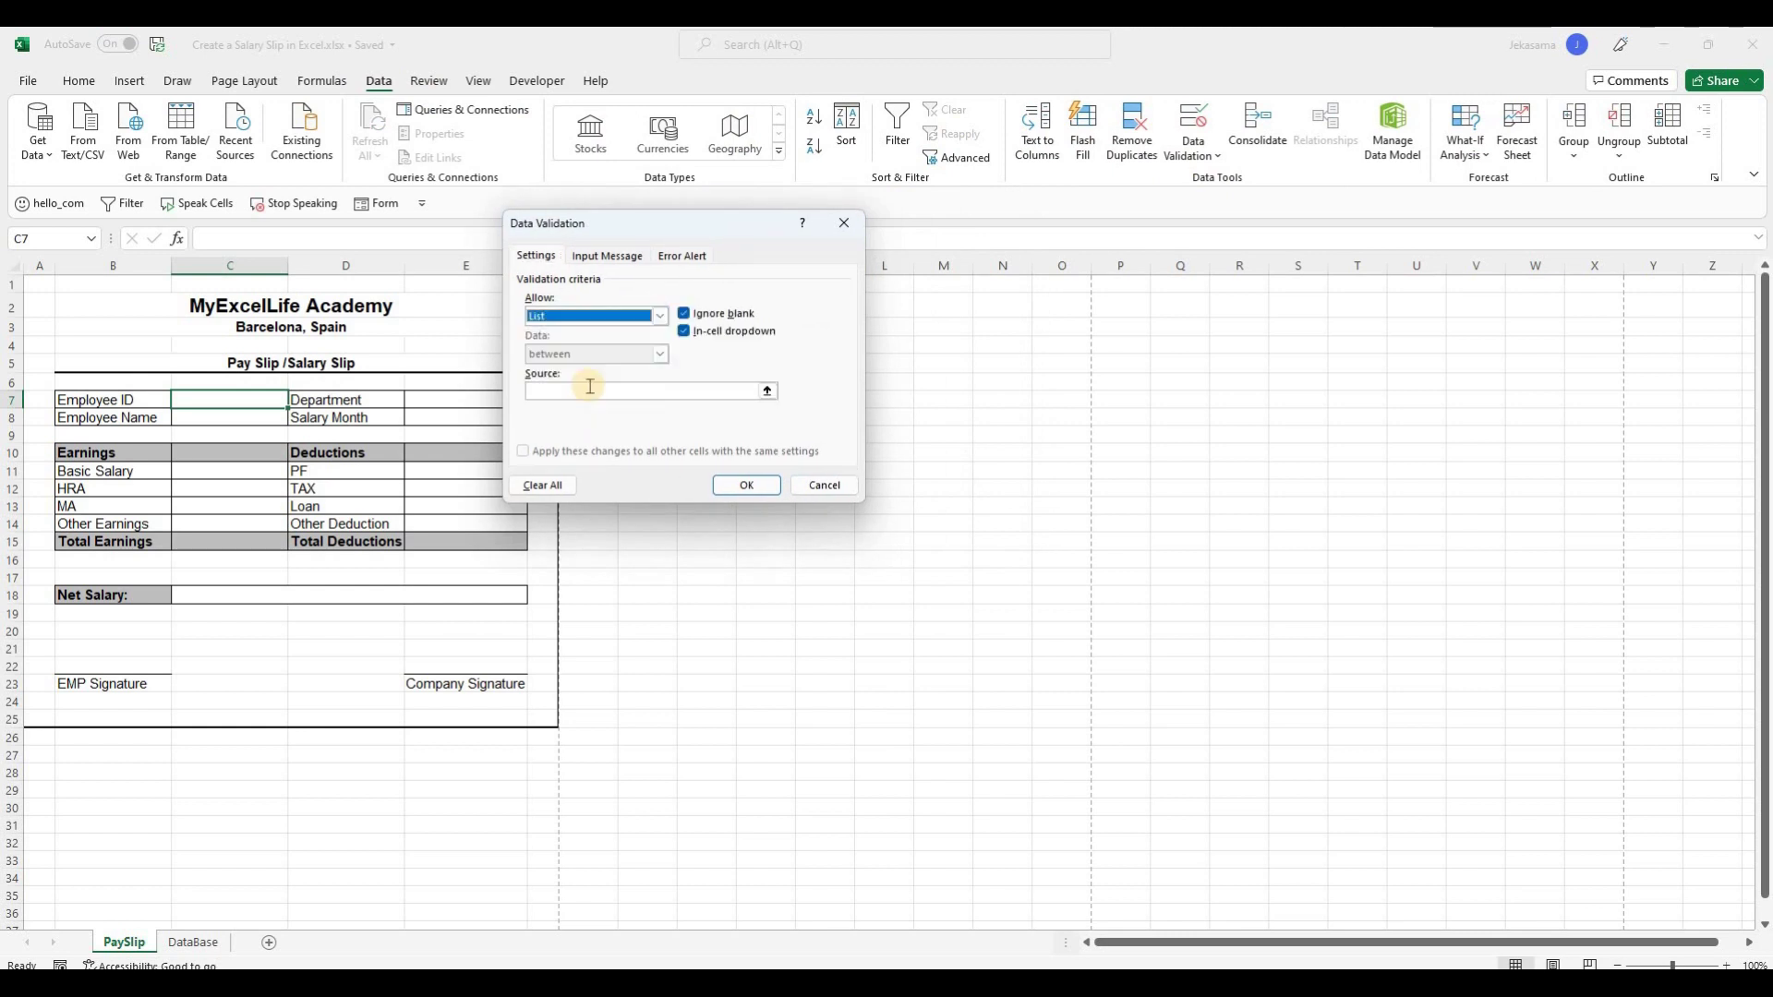
pyautogui.click(590, 389)
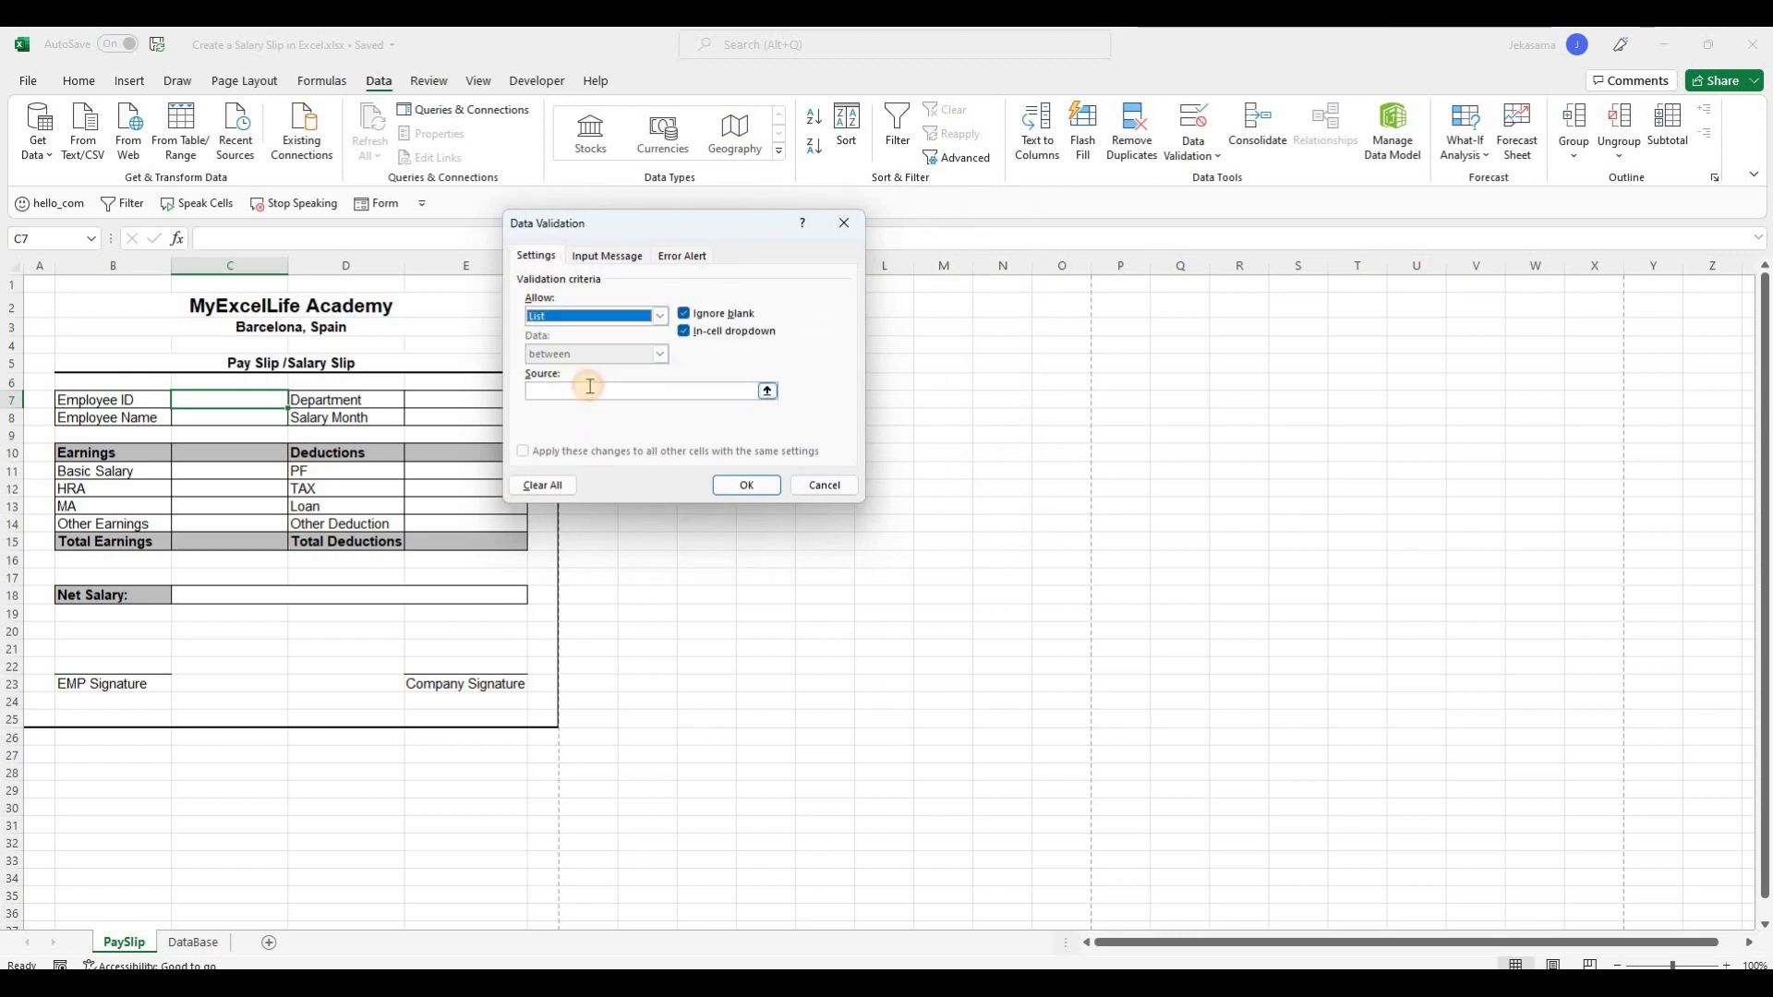
pyautogui.click(209, 951)
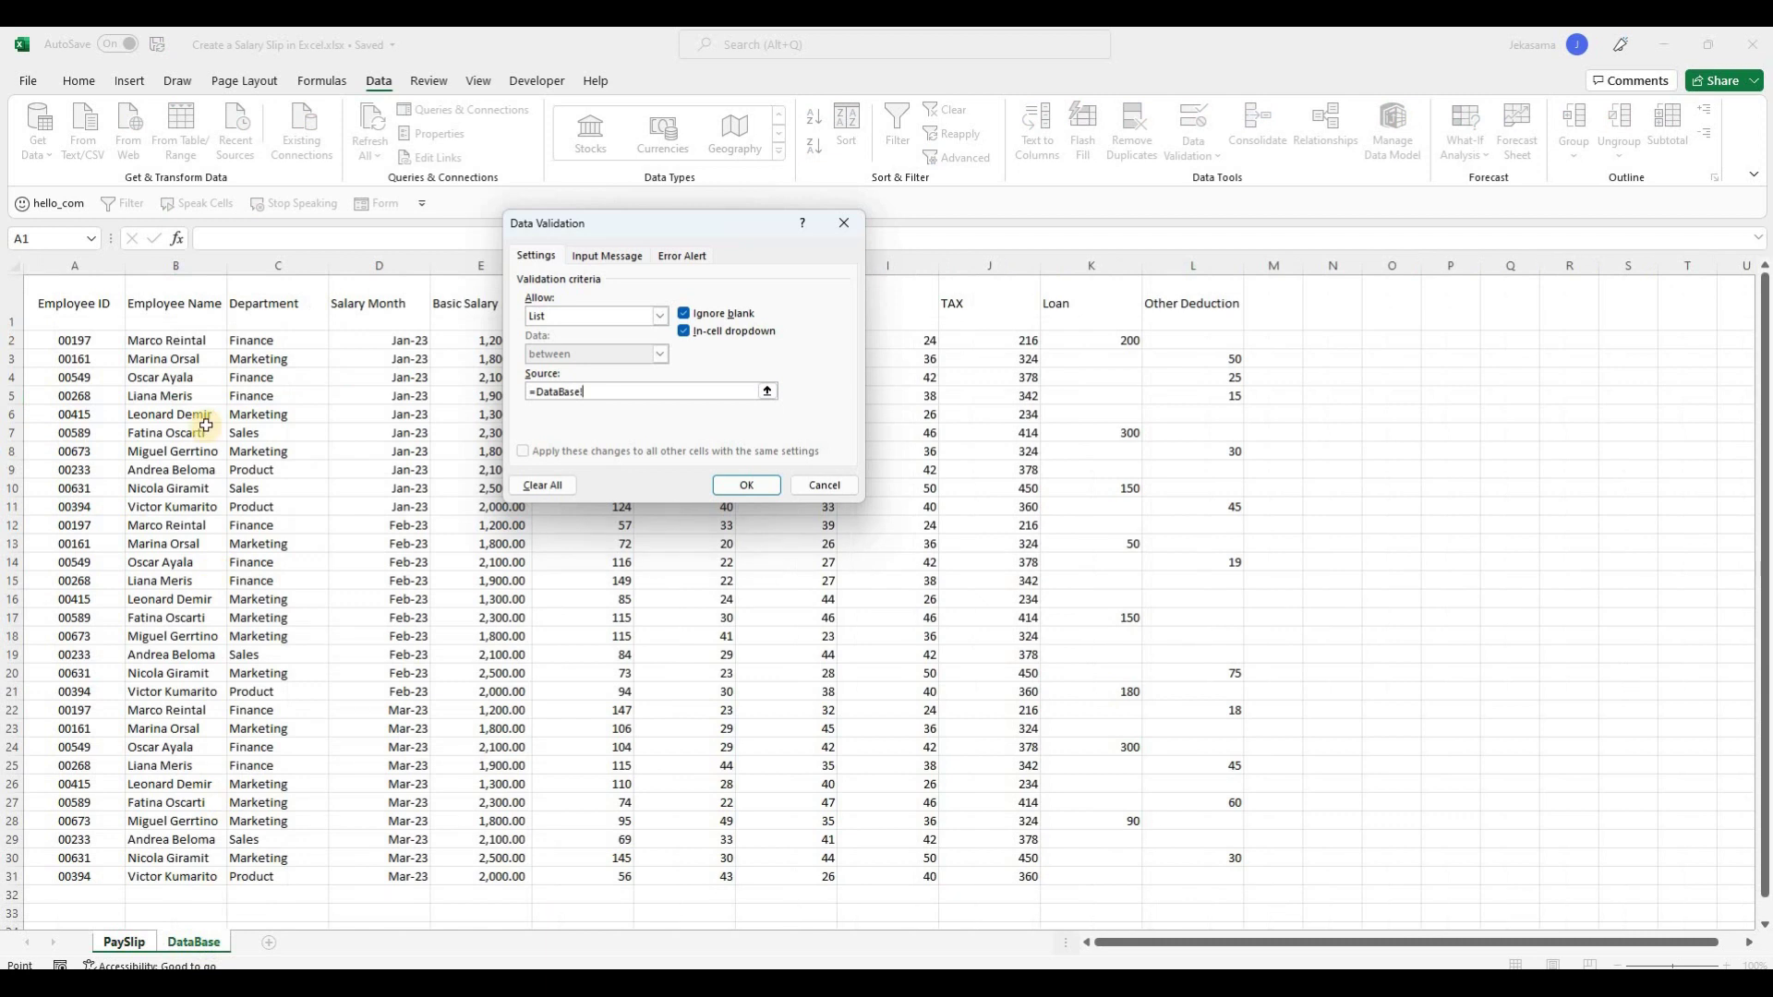
pyautogui.click(65, 334)
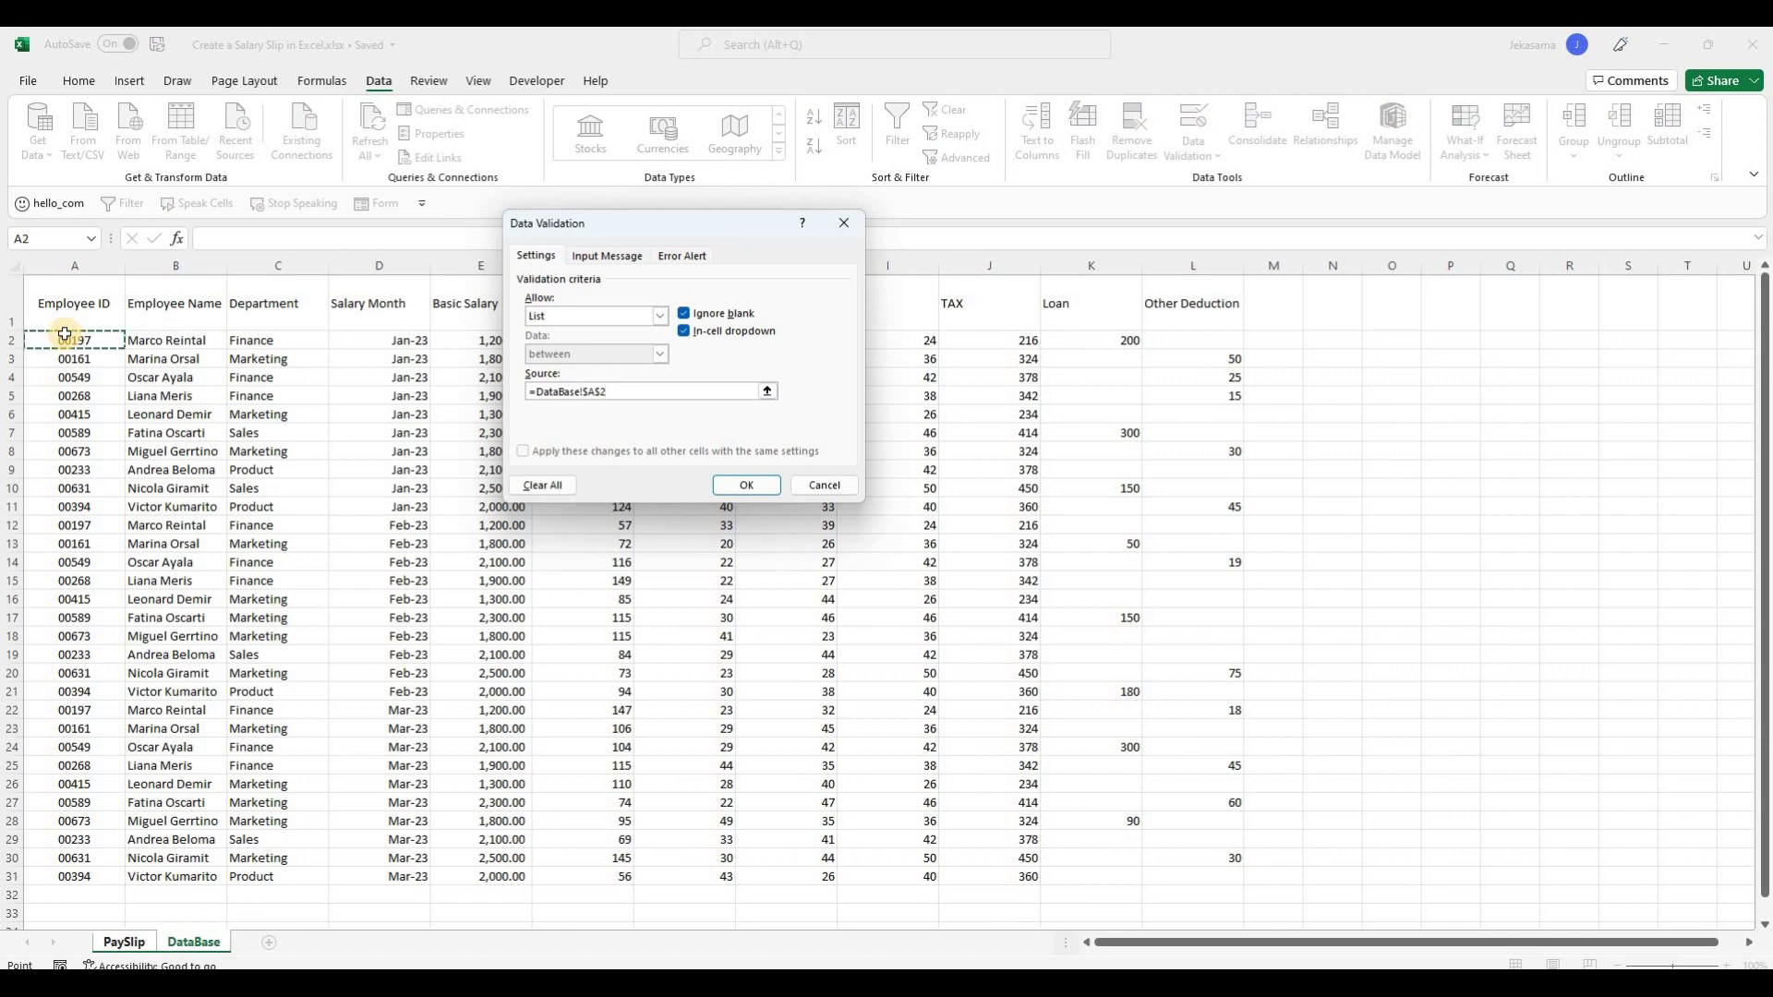
pyautogui.hotkey('ctrl', 'shift', 'Down')
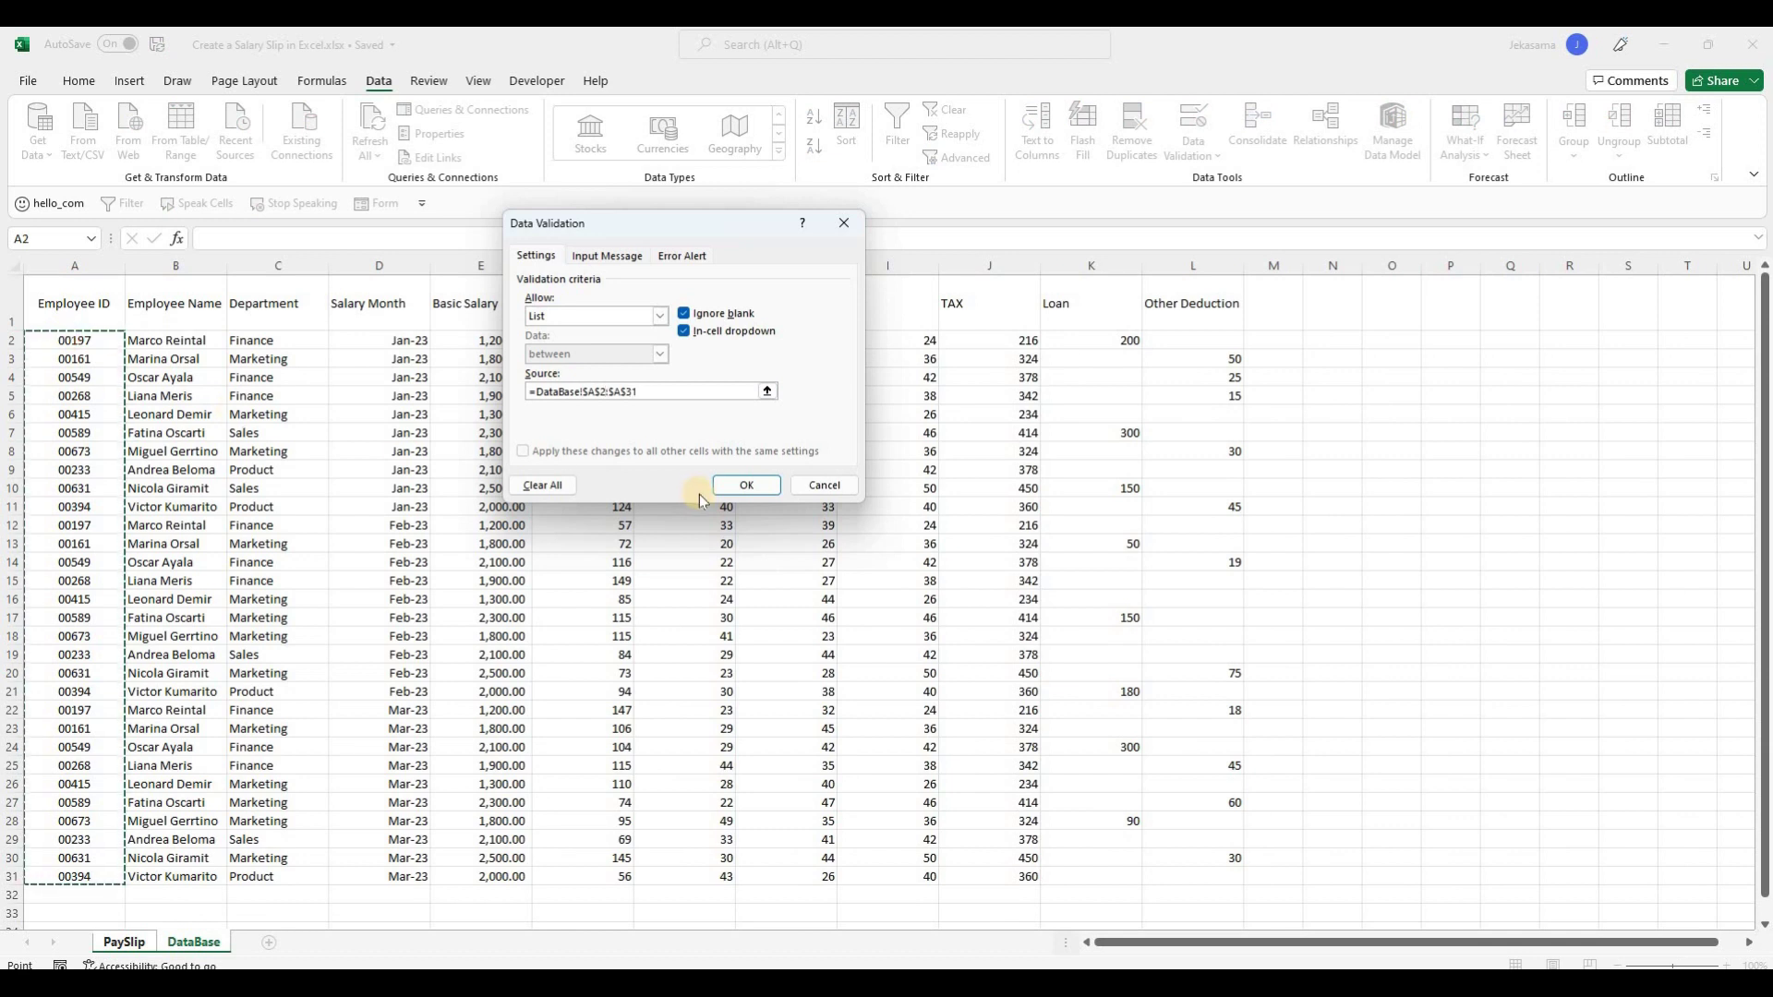
# Confirm the ID list validation, choose 00161 in C7, and check DataBase column A.
pyautogui.click(736, 484)
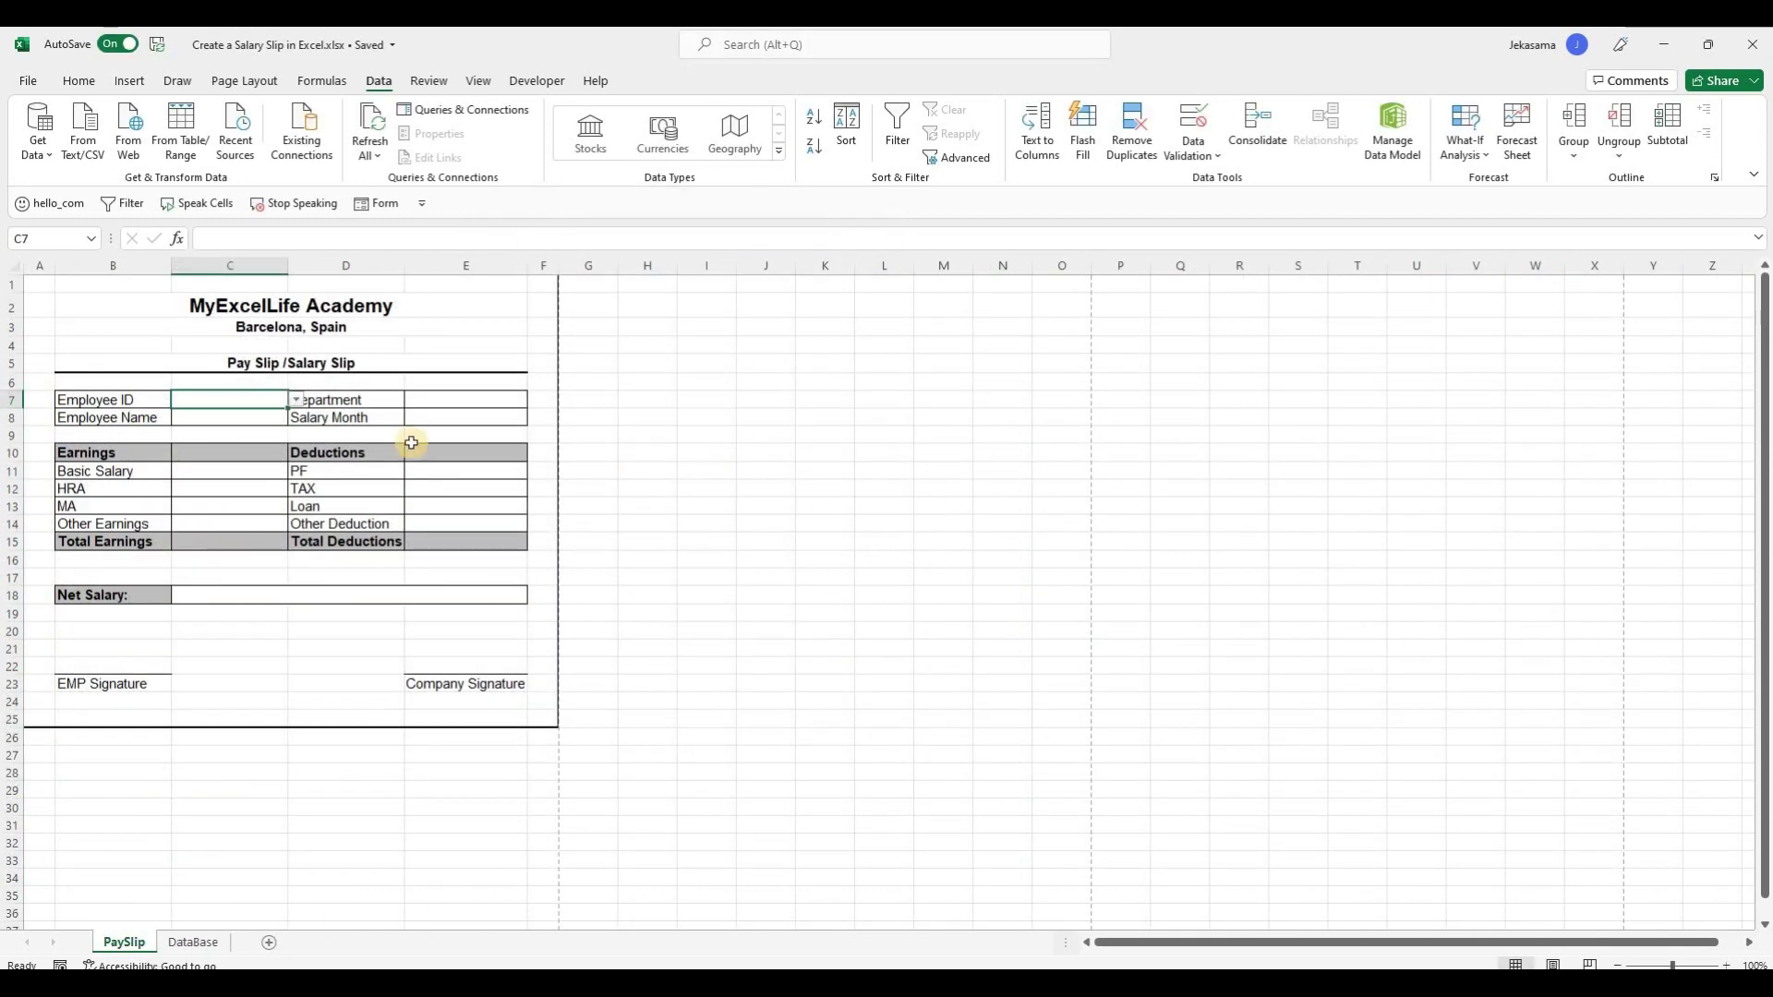
pyautogui.click(295, 400)
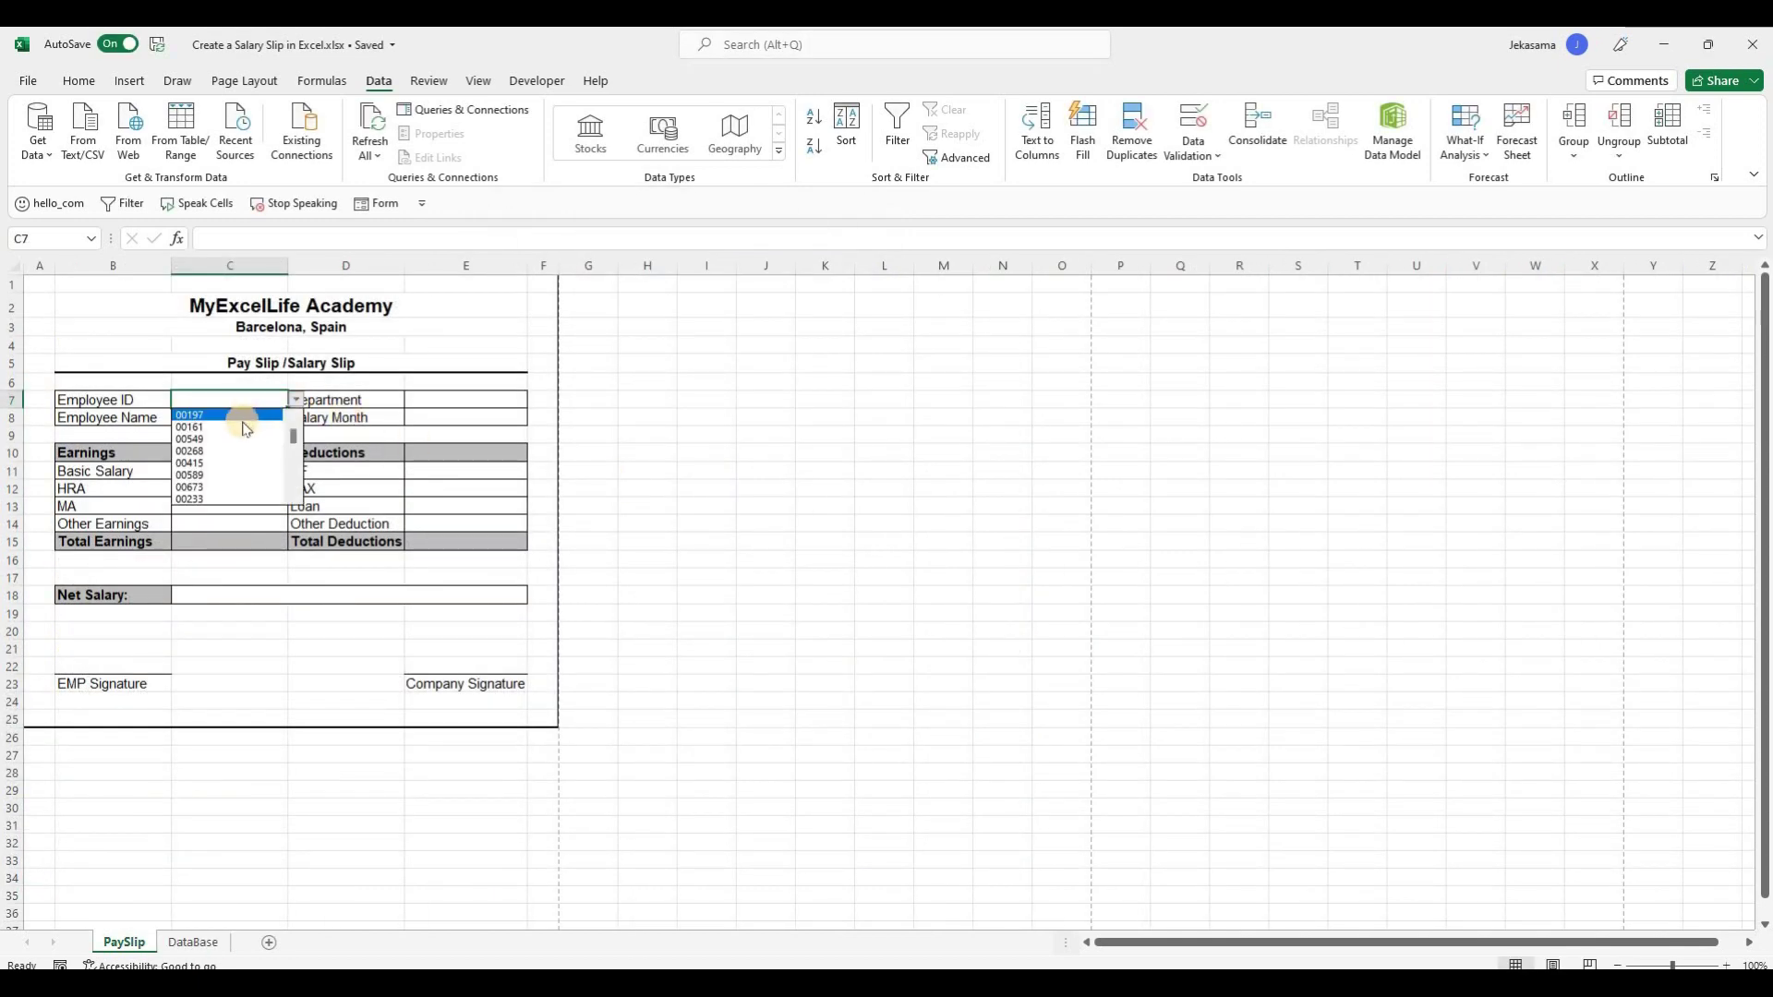
pyautogui.click(242, 427)
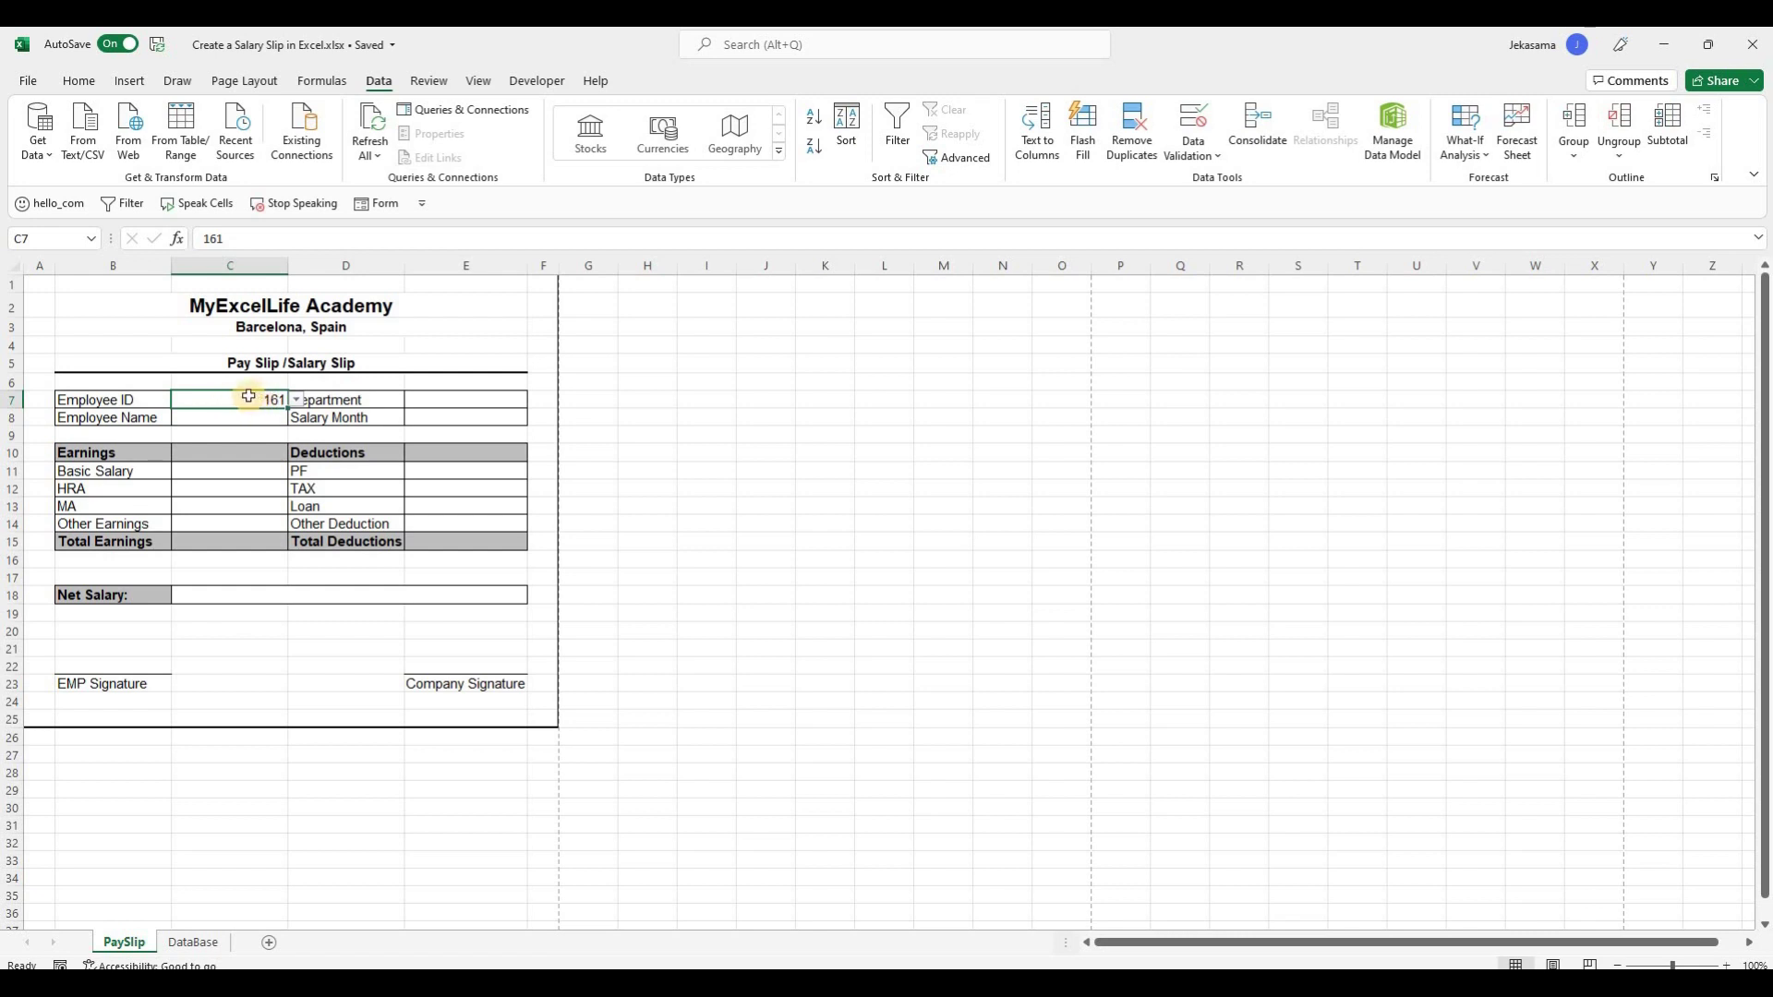
pyautogui.click(196, 949)
pyautogui.moveTo(78, 344); pyautogui.dragTo(94, 816)
pyautogui.click(124, 942)
pyautogui.click(249, 403)
# Give C7 the custom number format 00000 so the ID shows as 00161.
pyautogui.rightClick(249, 404)
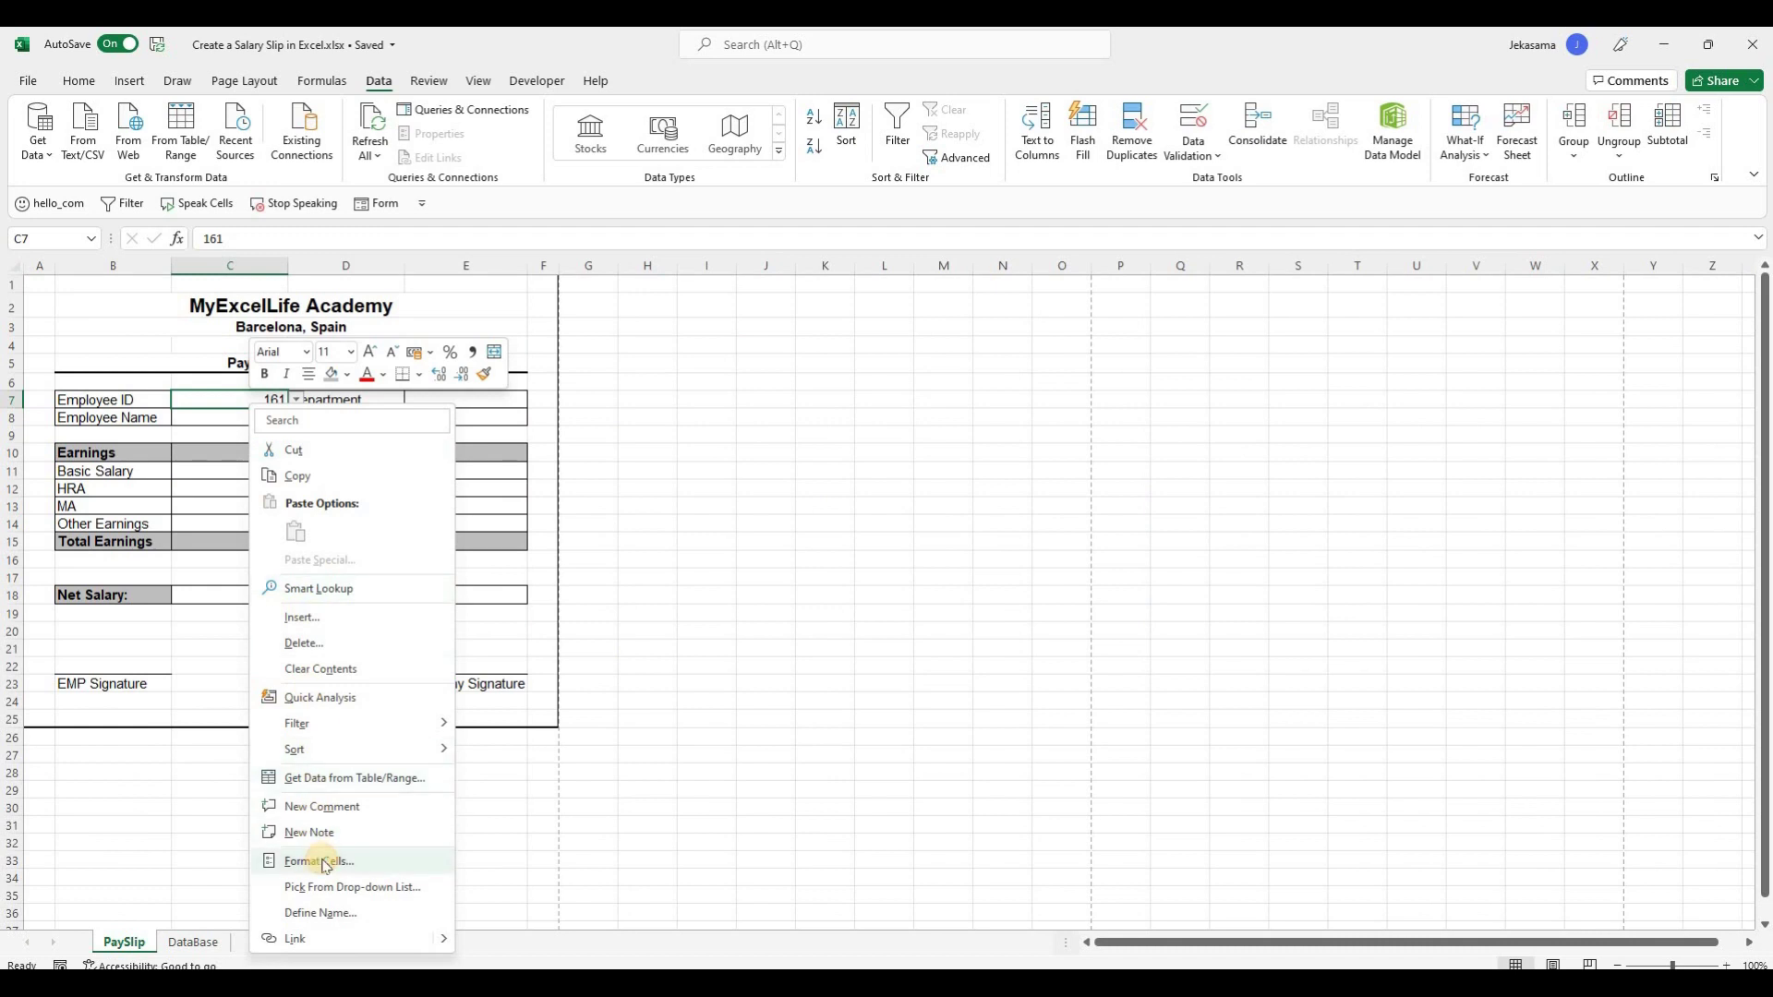
pyautogui.click(319, 861)
pyautogui.click(115, 740)
pyautogui.click(267, 665)
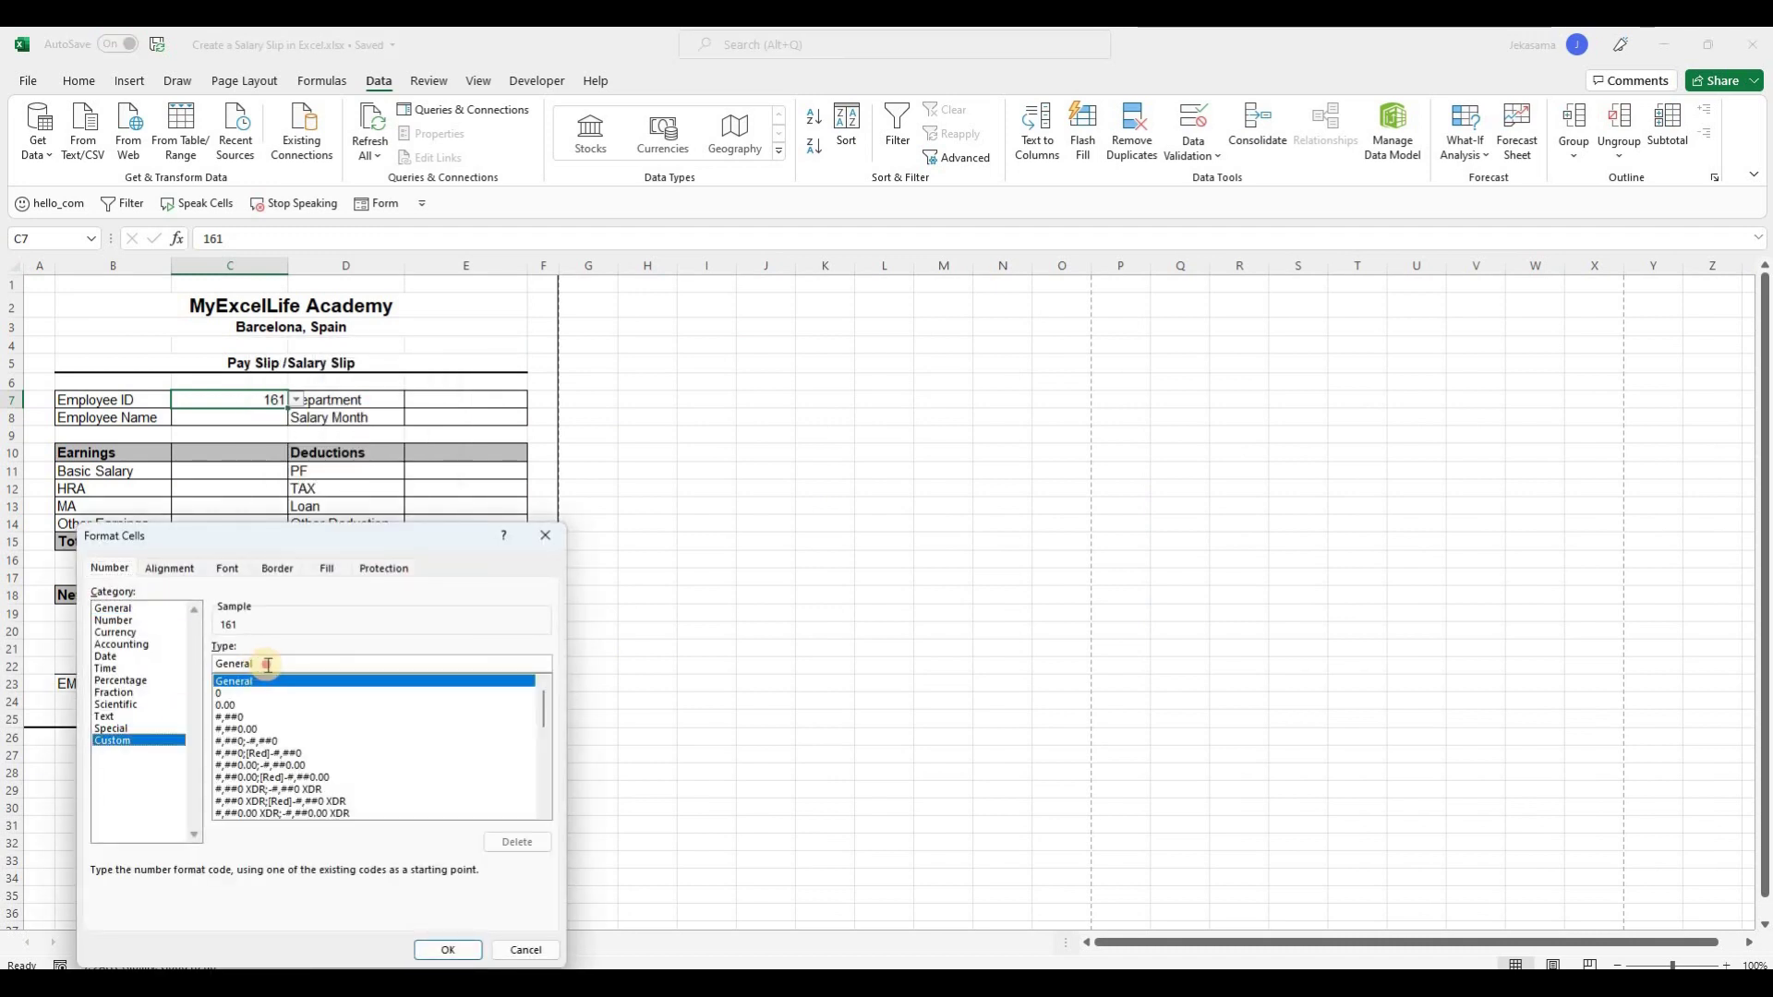
pyautogui.moveTo(267, 665); pyautogui.dragTo(206, 667)
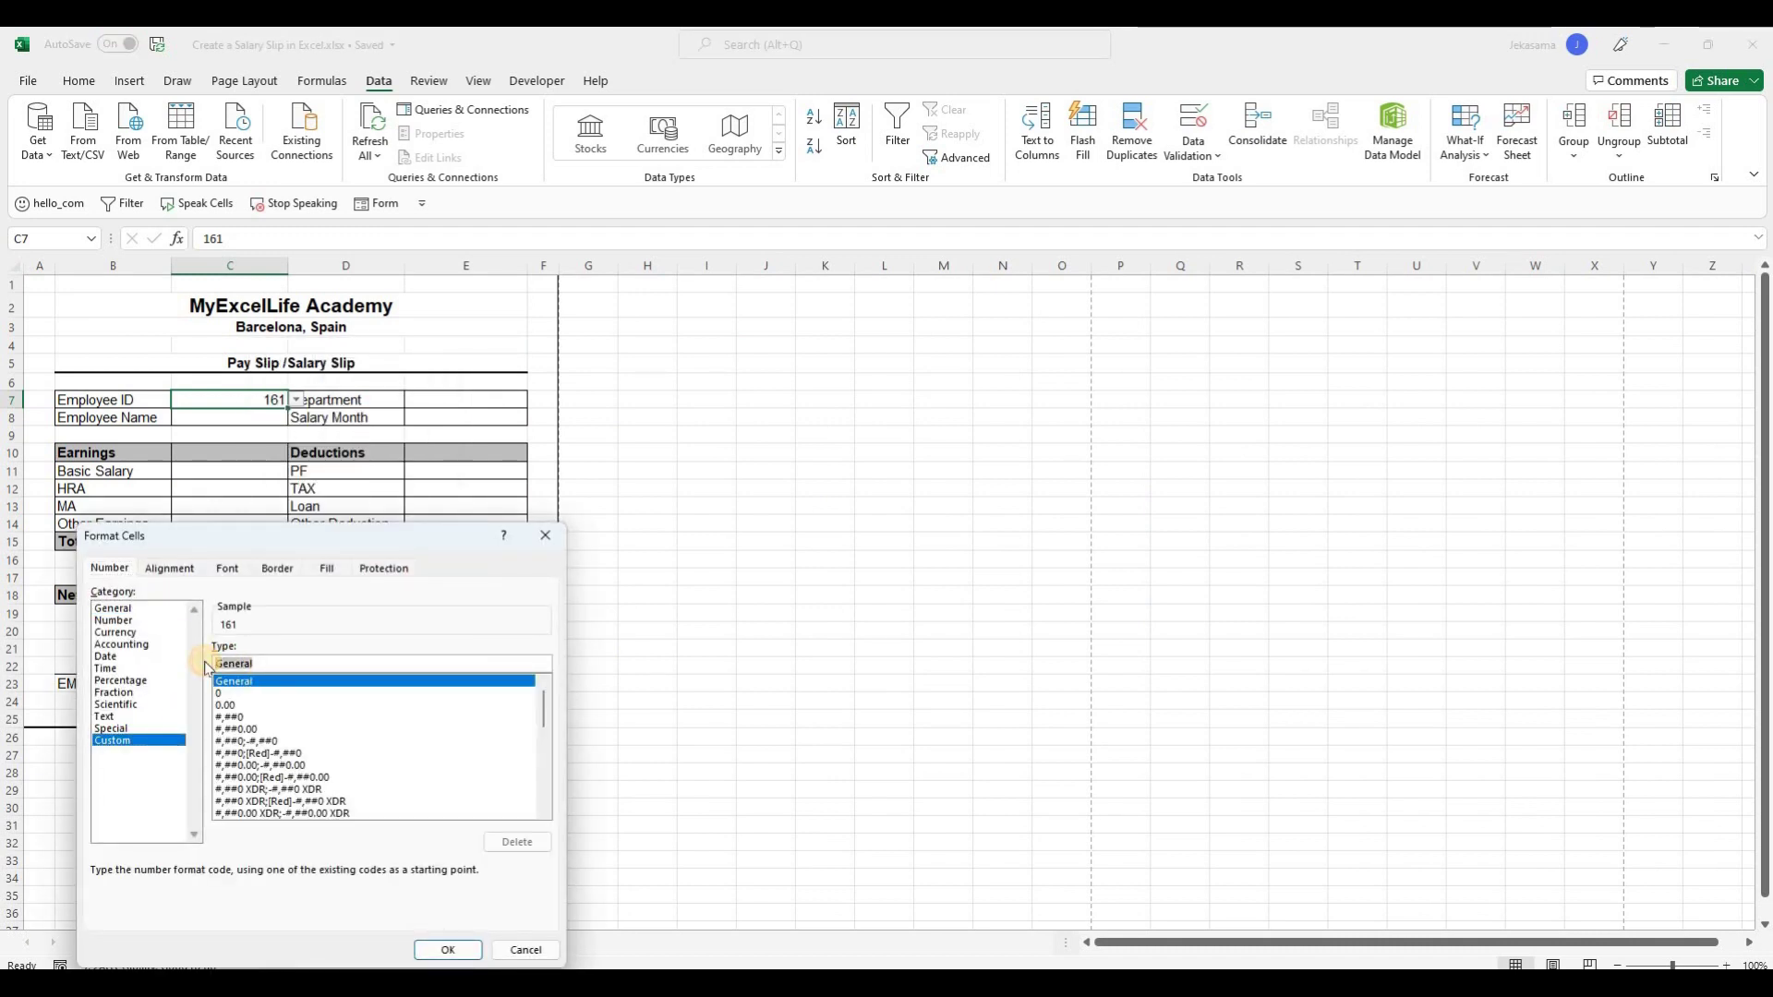
pyautogui.write('00000')
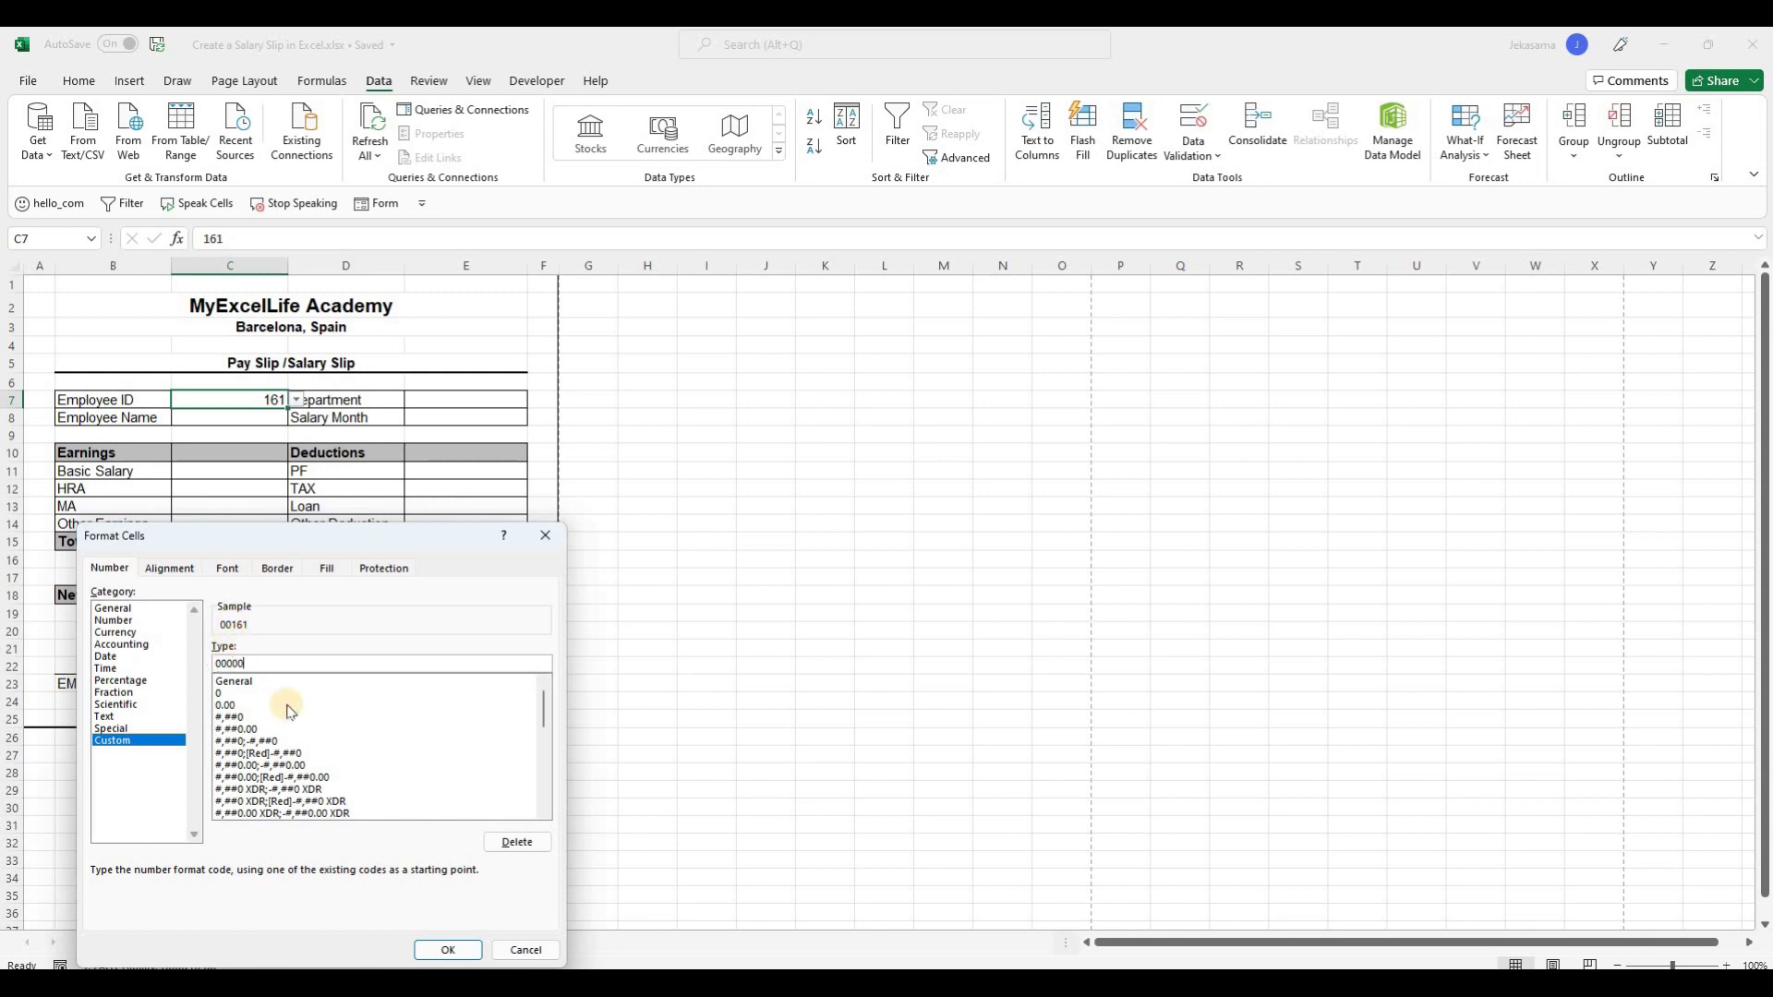
pyautogui.click(448, 950)
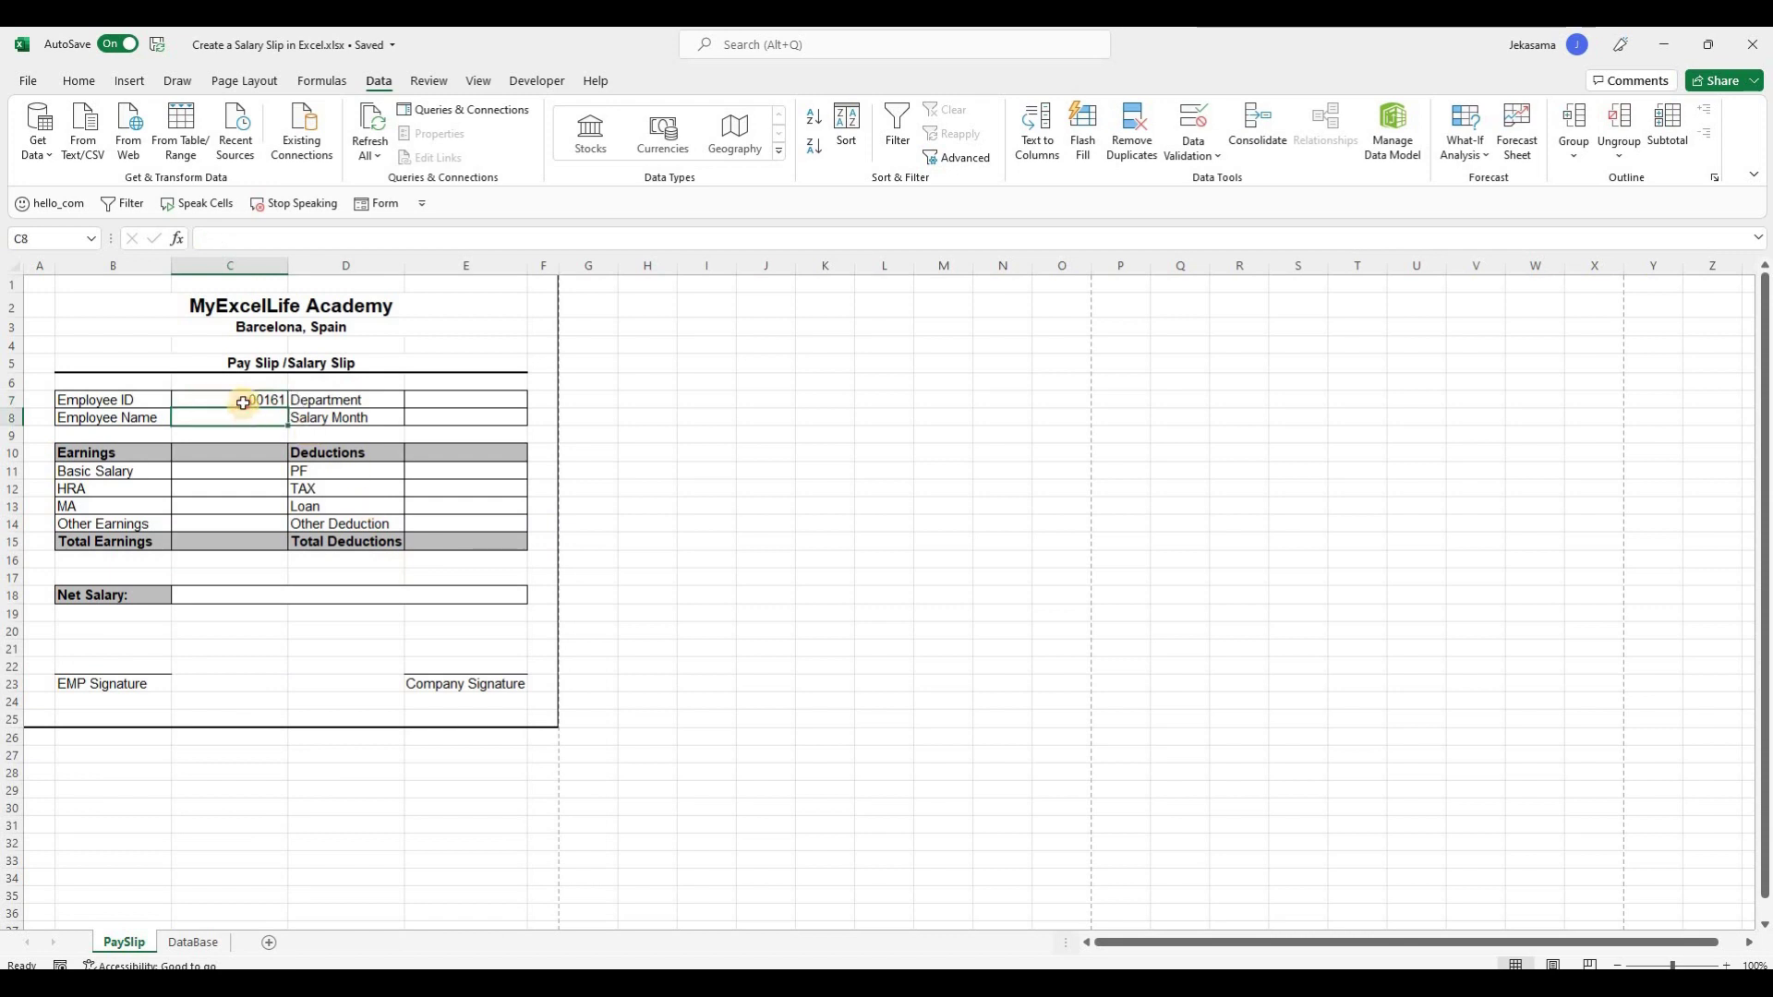
# Centre the Employee ID 00161 in cell C7.
pyautogui.click(83, 82)
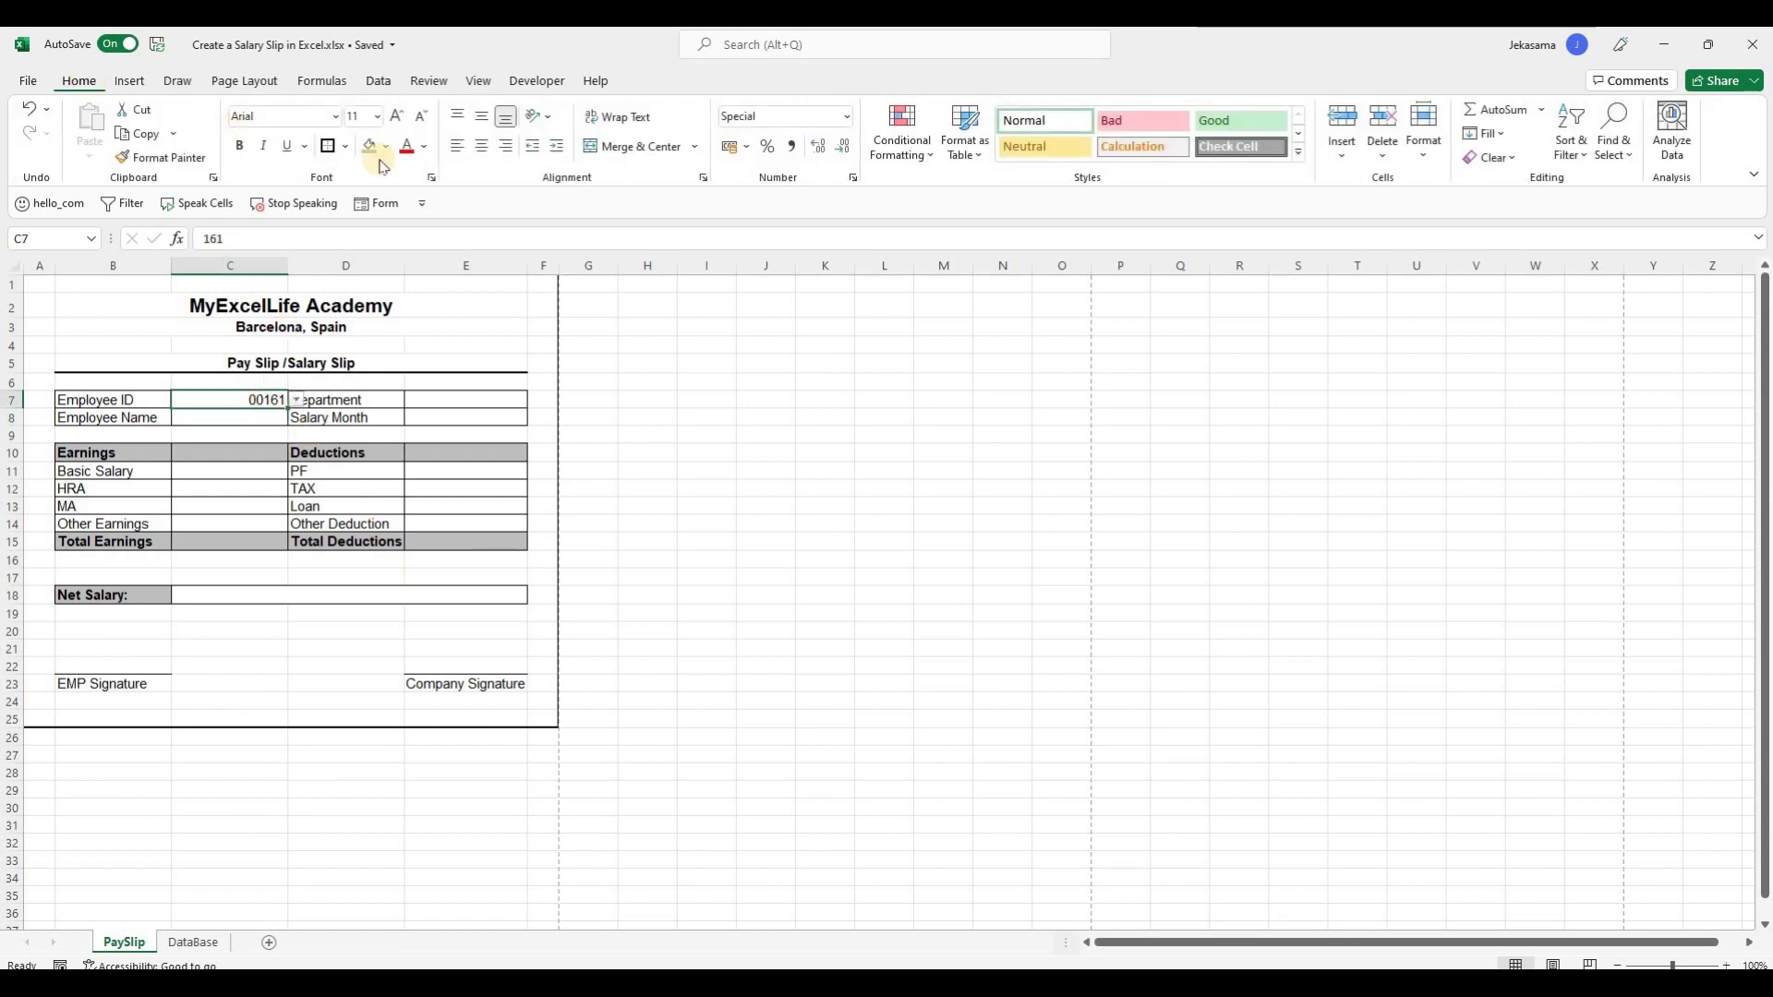
pyautogui.click(481, 146)
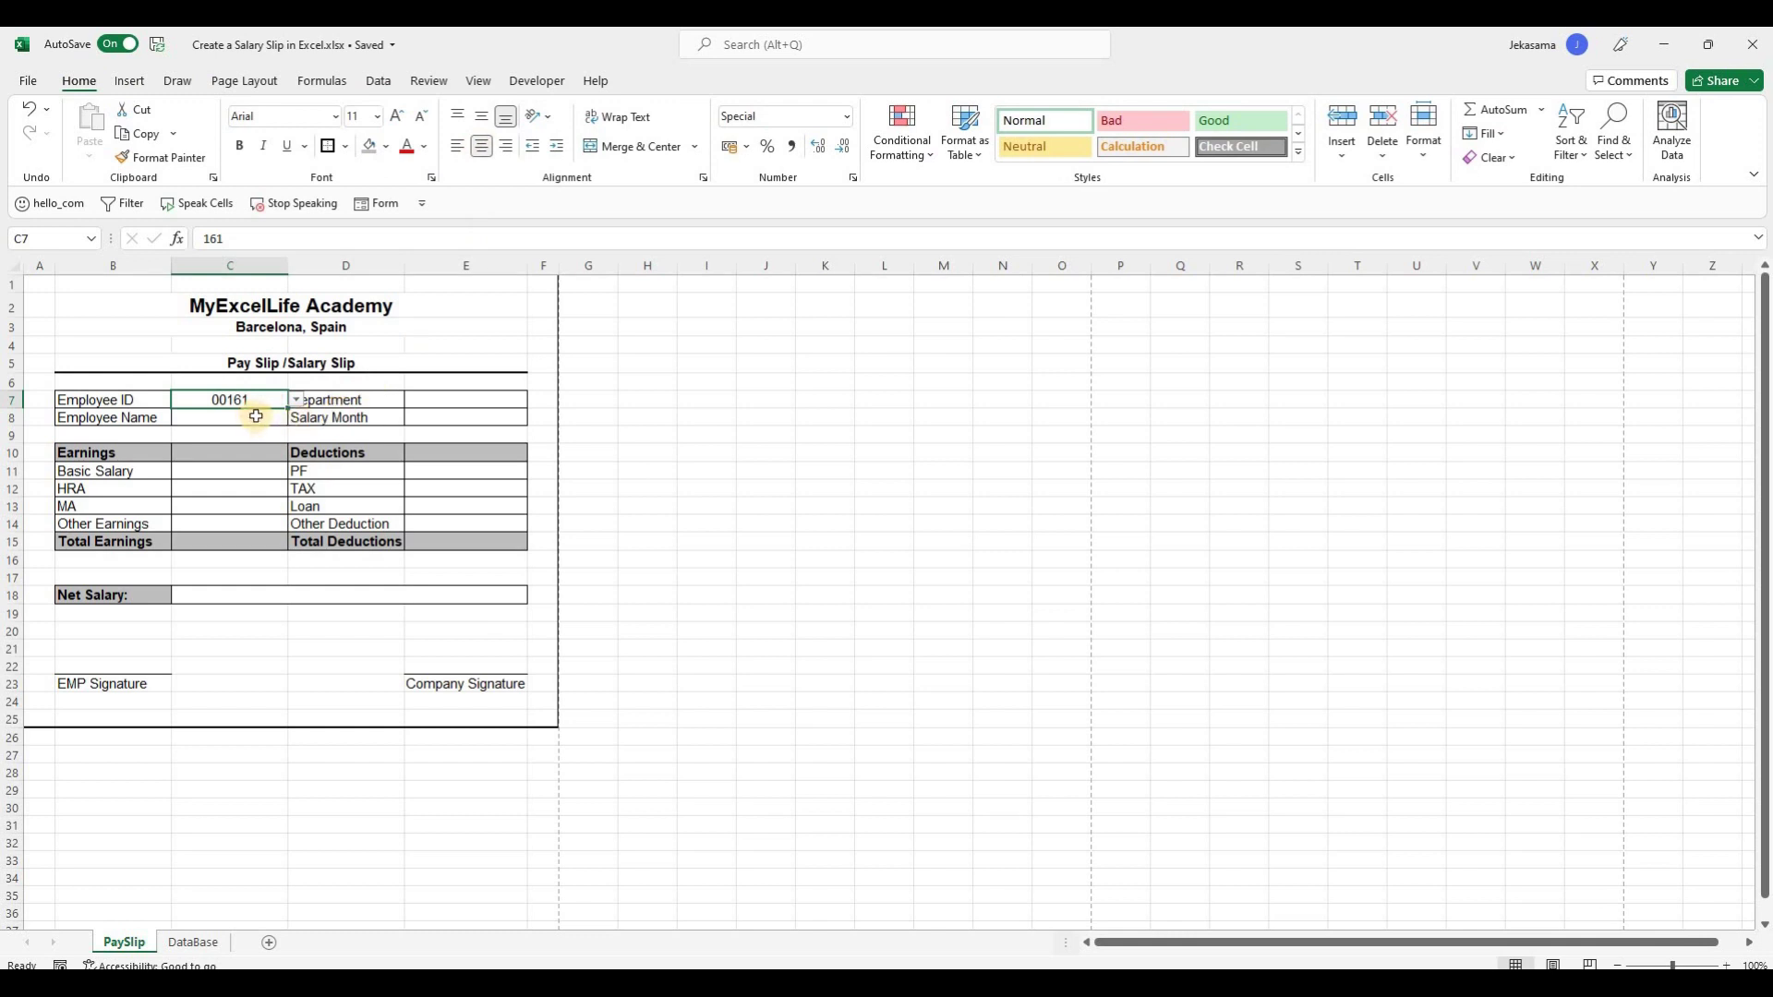
pyautogui.click(296, 401)
pyautogui.click(297, 401)
# Start a VLOOKUP in C8 using $C$7 as lookup value and DataBase!$A:$L as table.
pyautogui.press('Down')
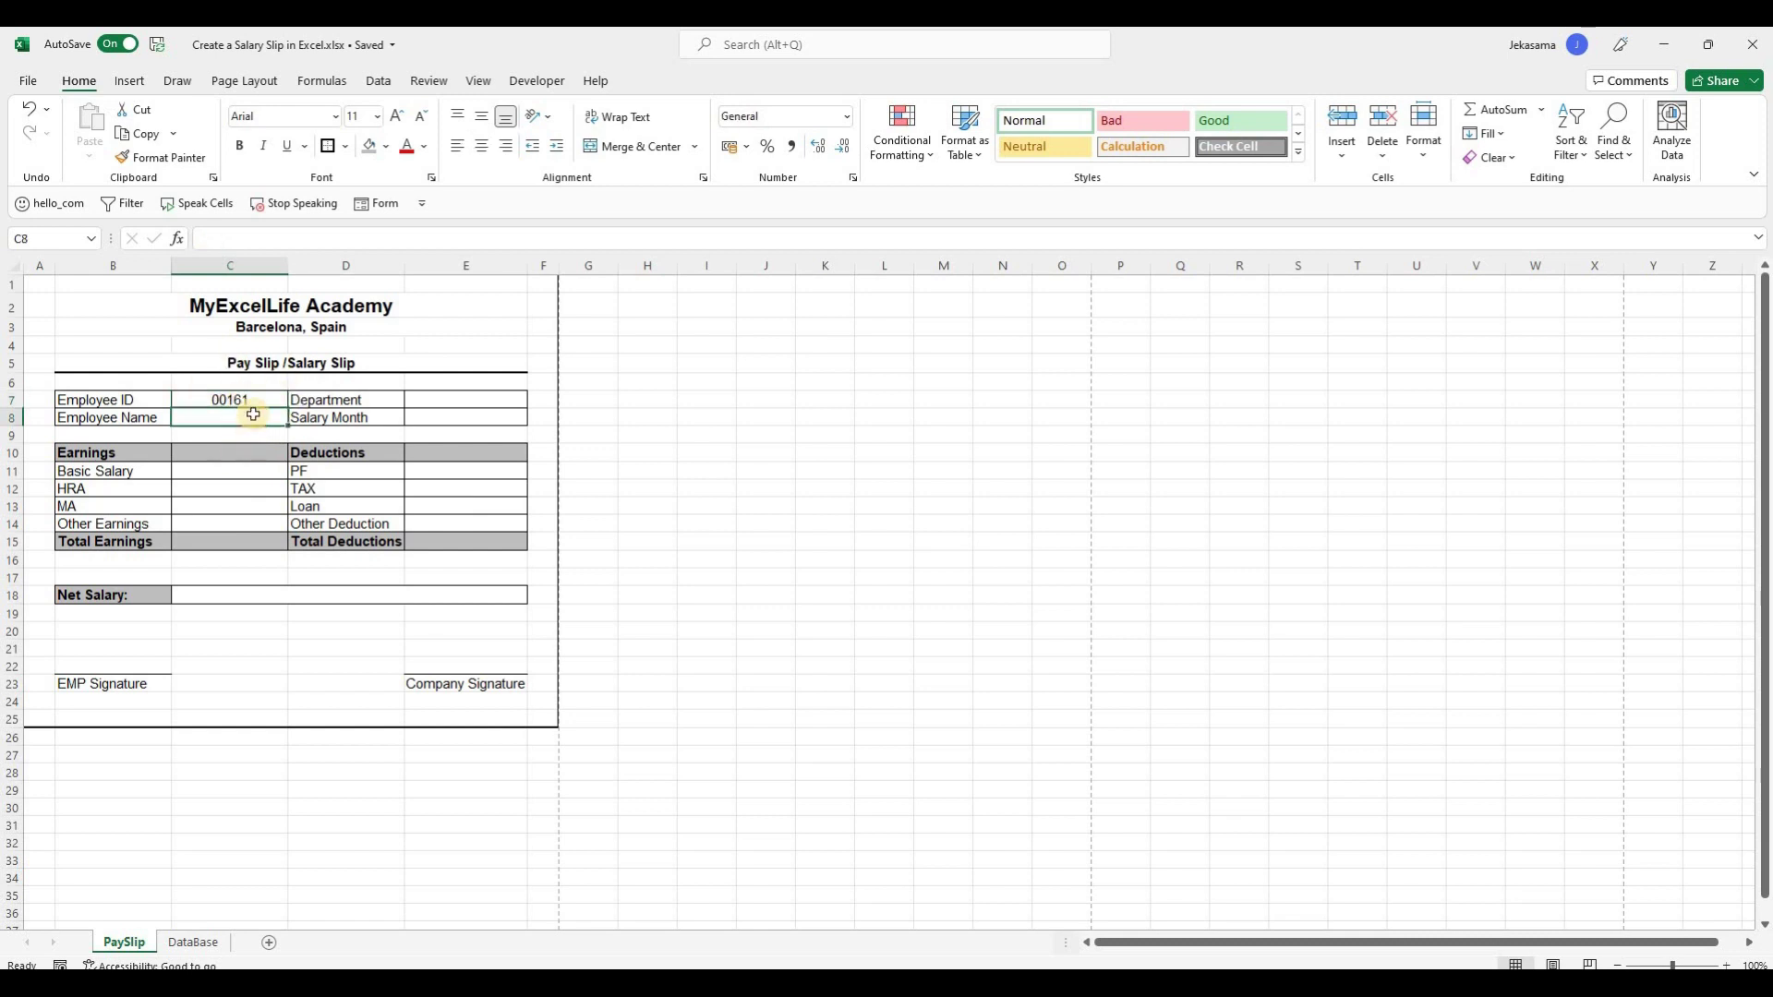
pyautogui.write('=')
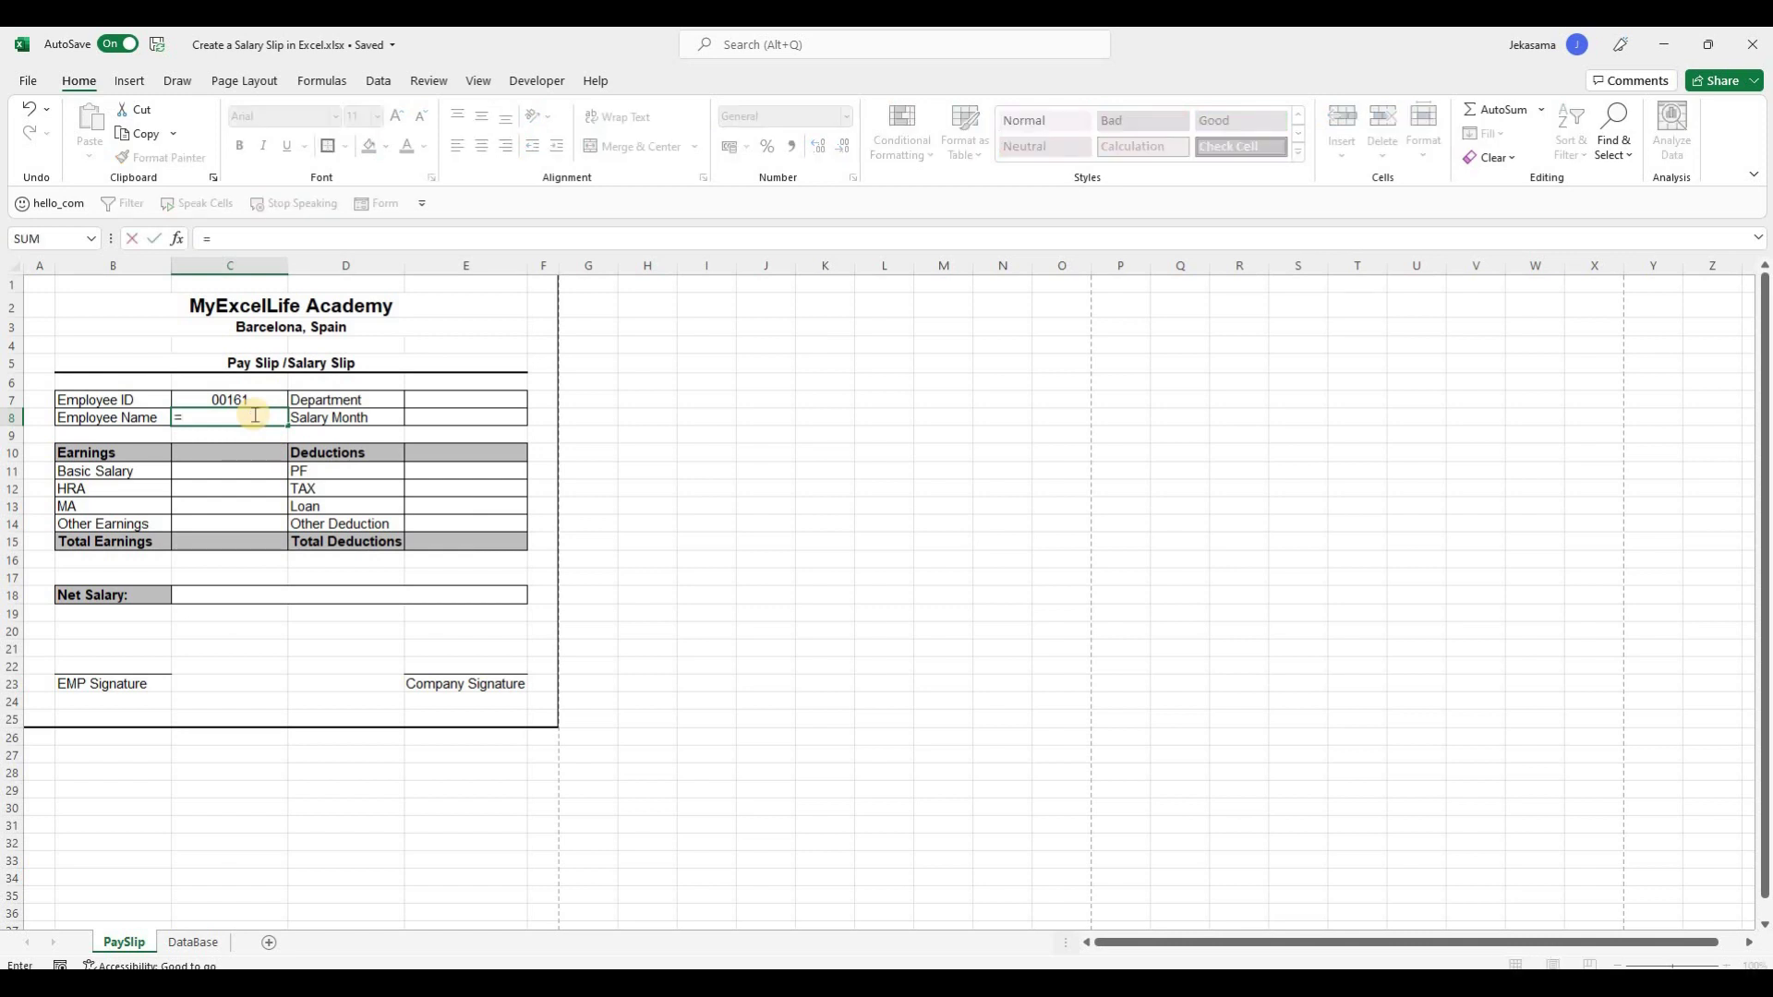
pyautogui.write('vl')
pyautogui.press('Tab')
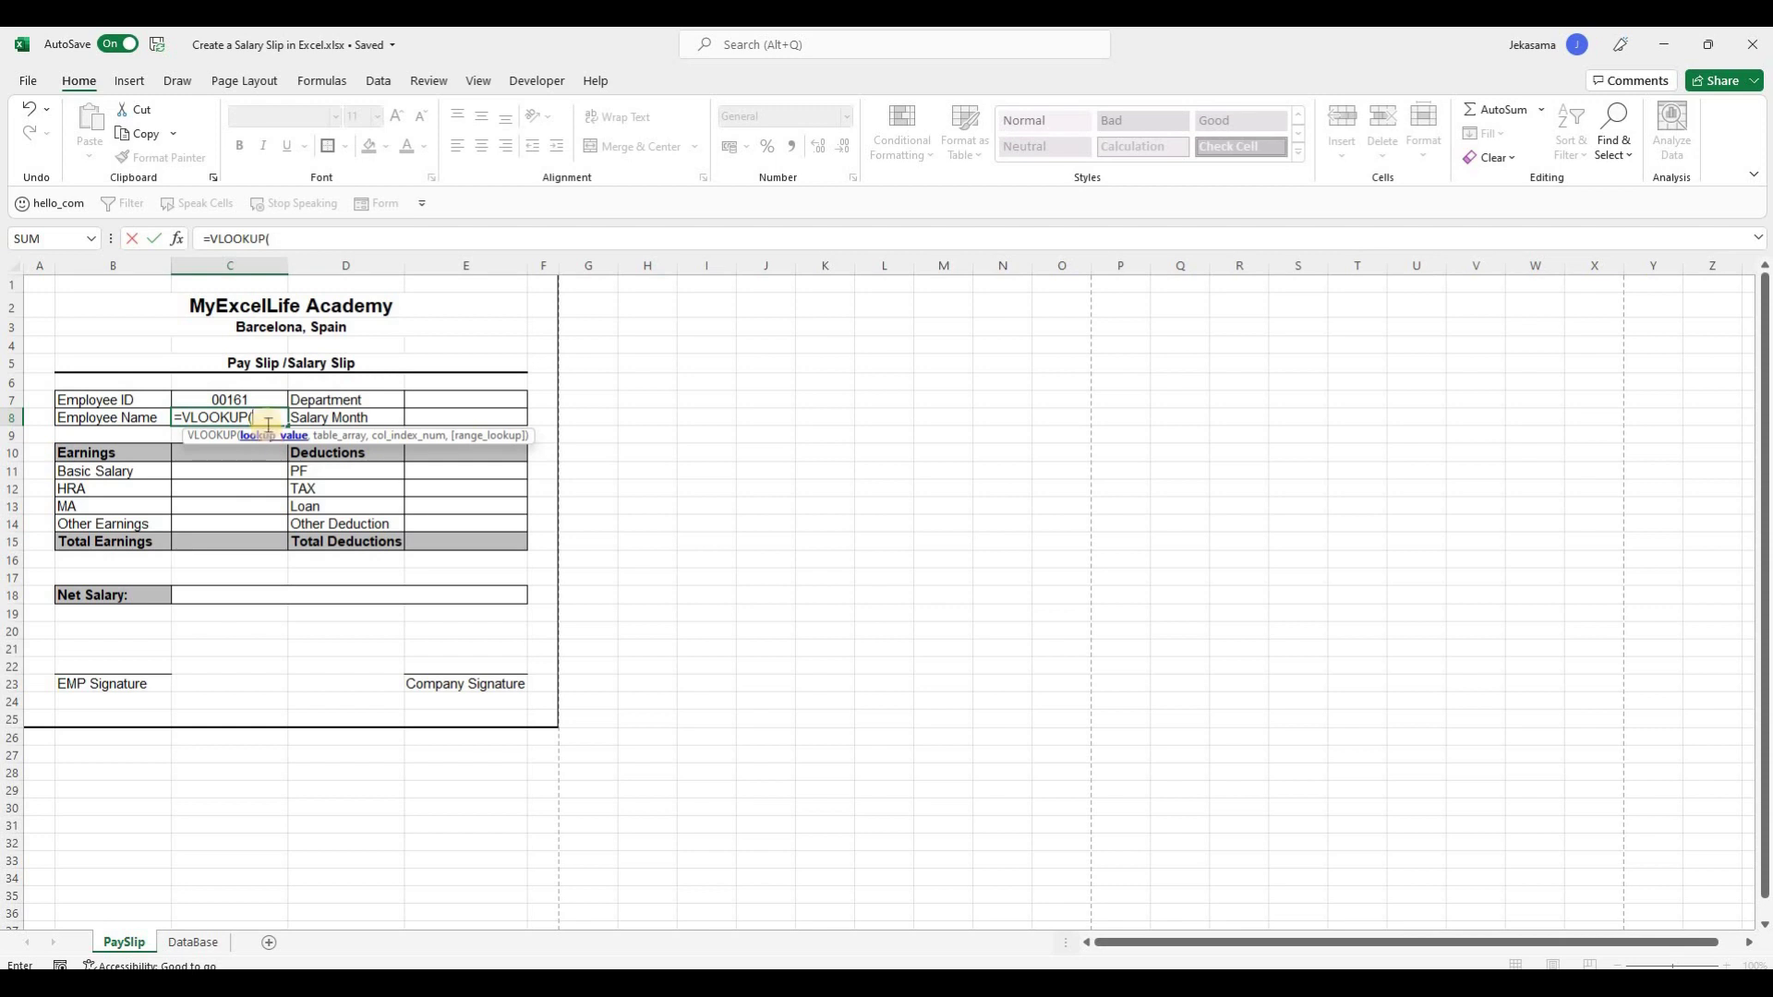
pyautogui.click(242, 399)
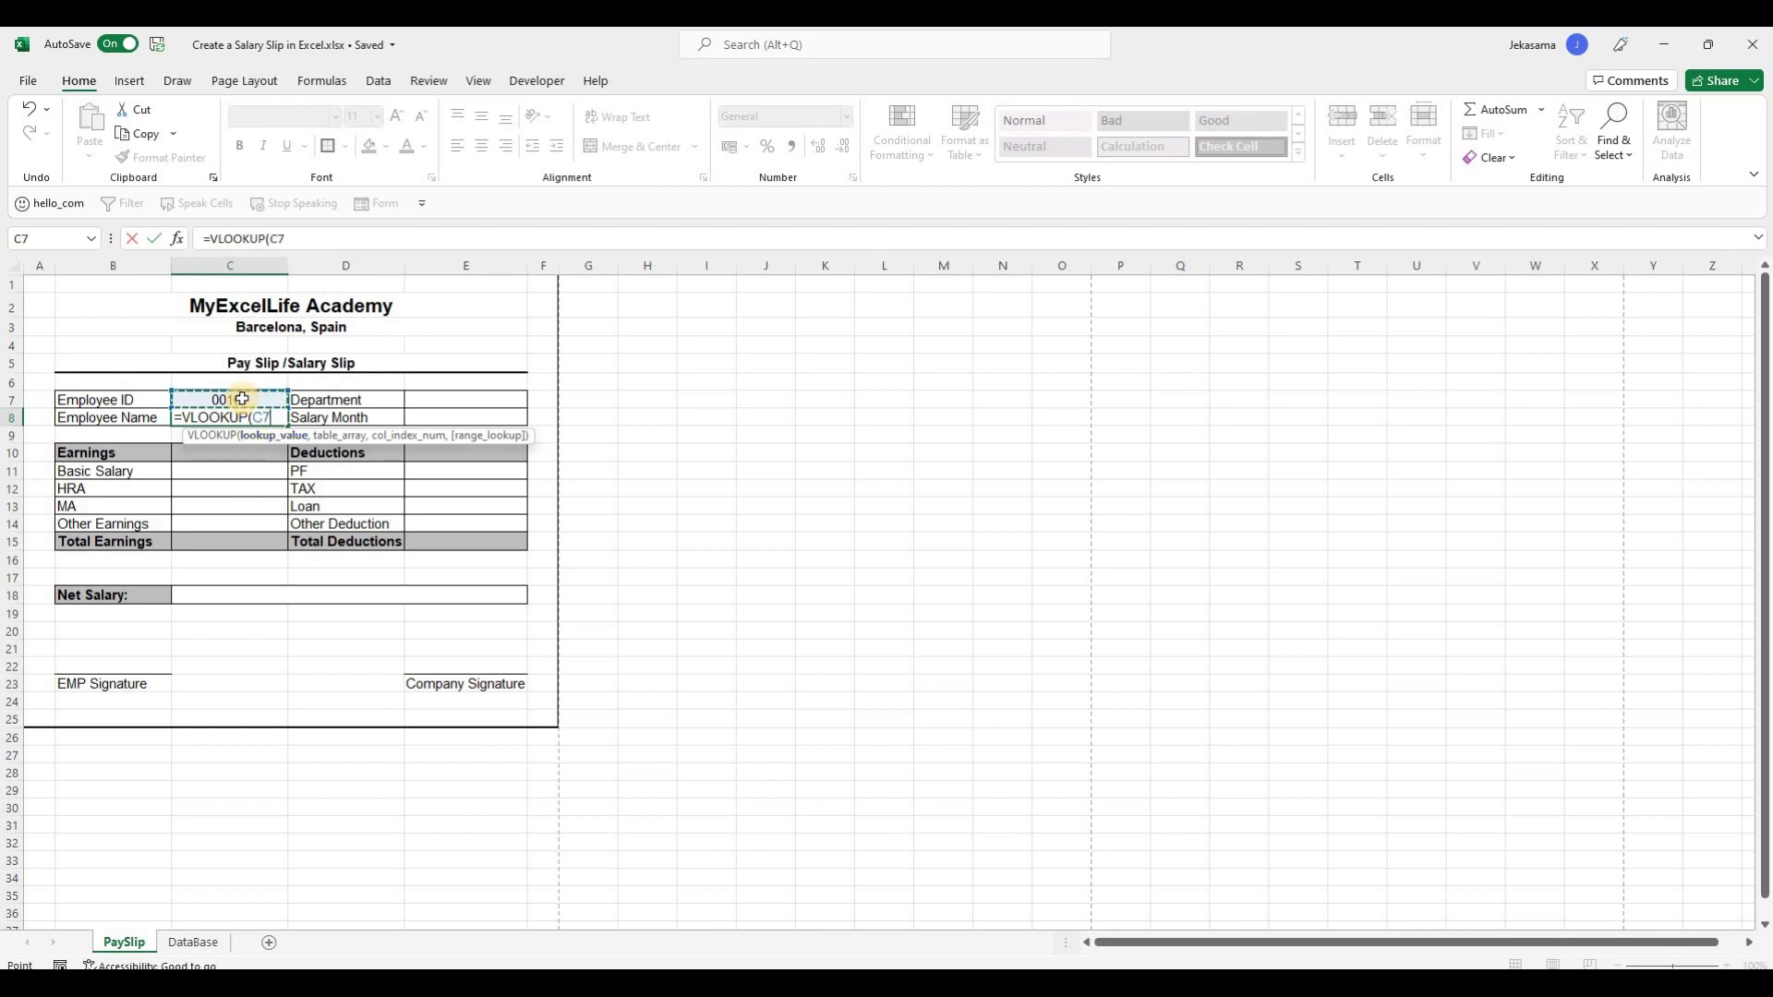
pyautogui.press('F4')
pyautogui.write(',')
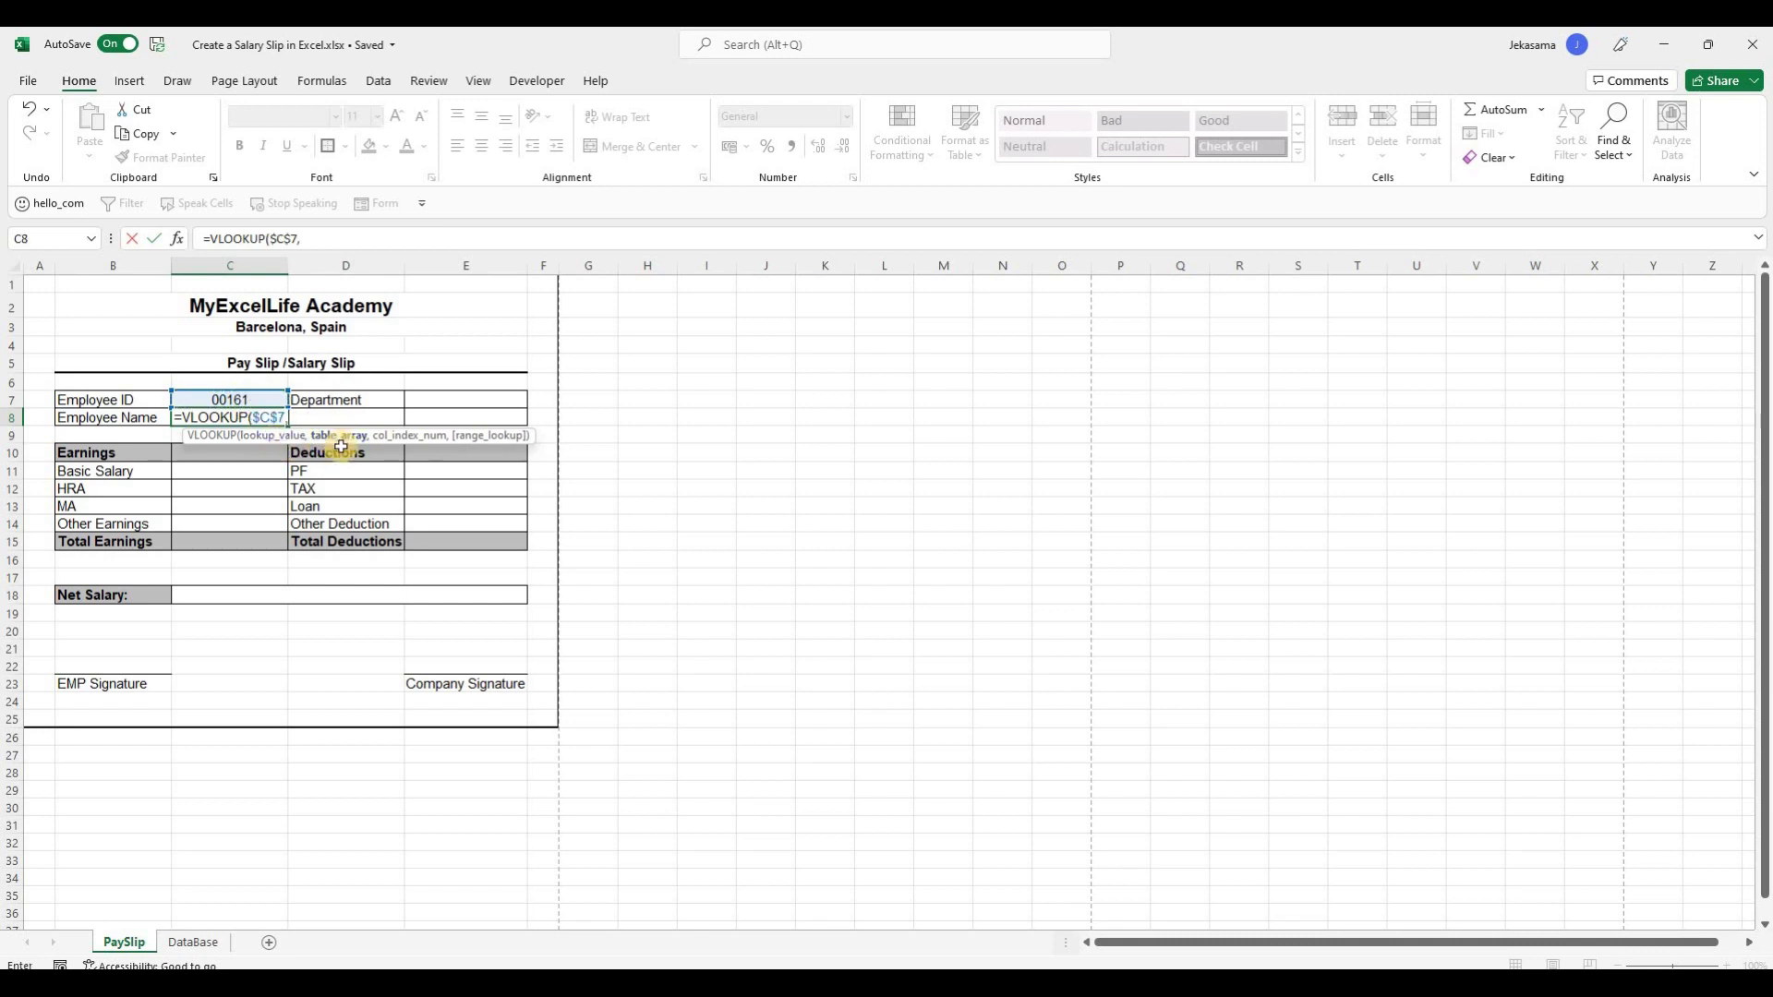
pyautogui.click(188, 943)
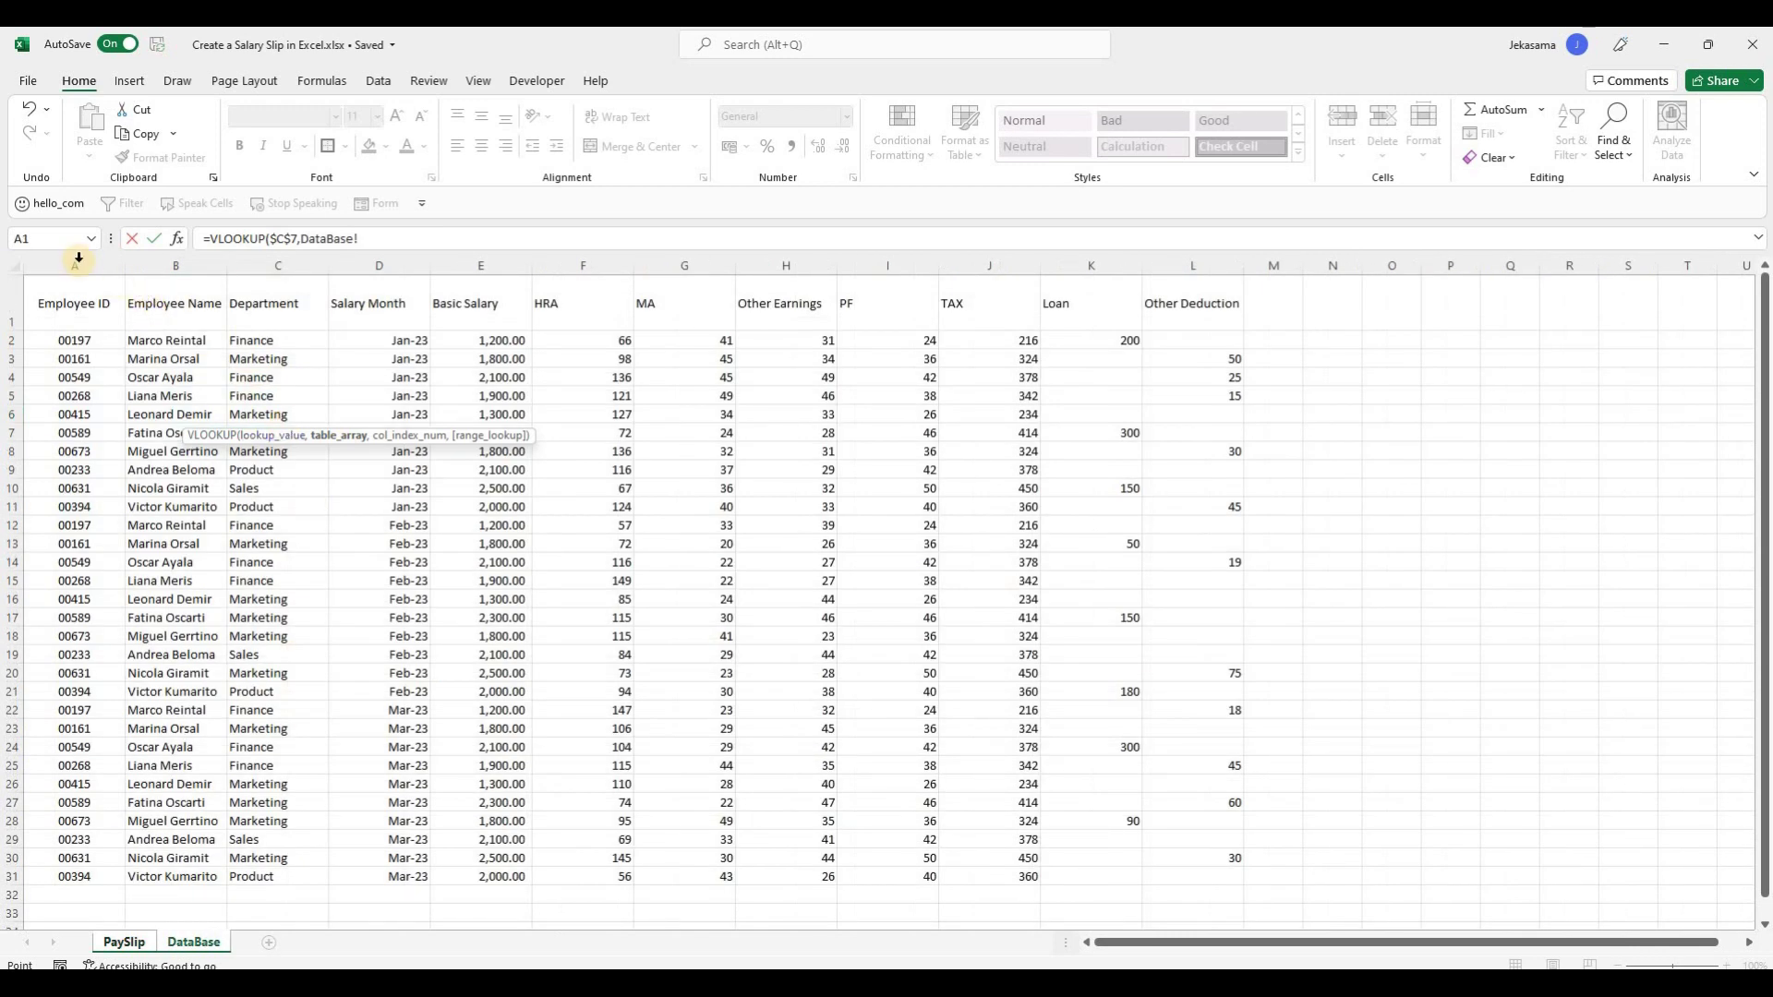
pyautogui.moveTo(78, 261); pyautogui.dragTo(1185, 264)
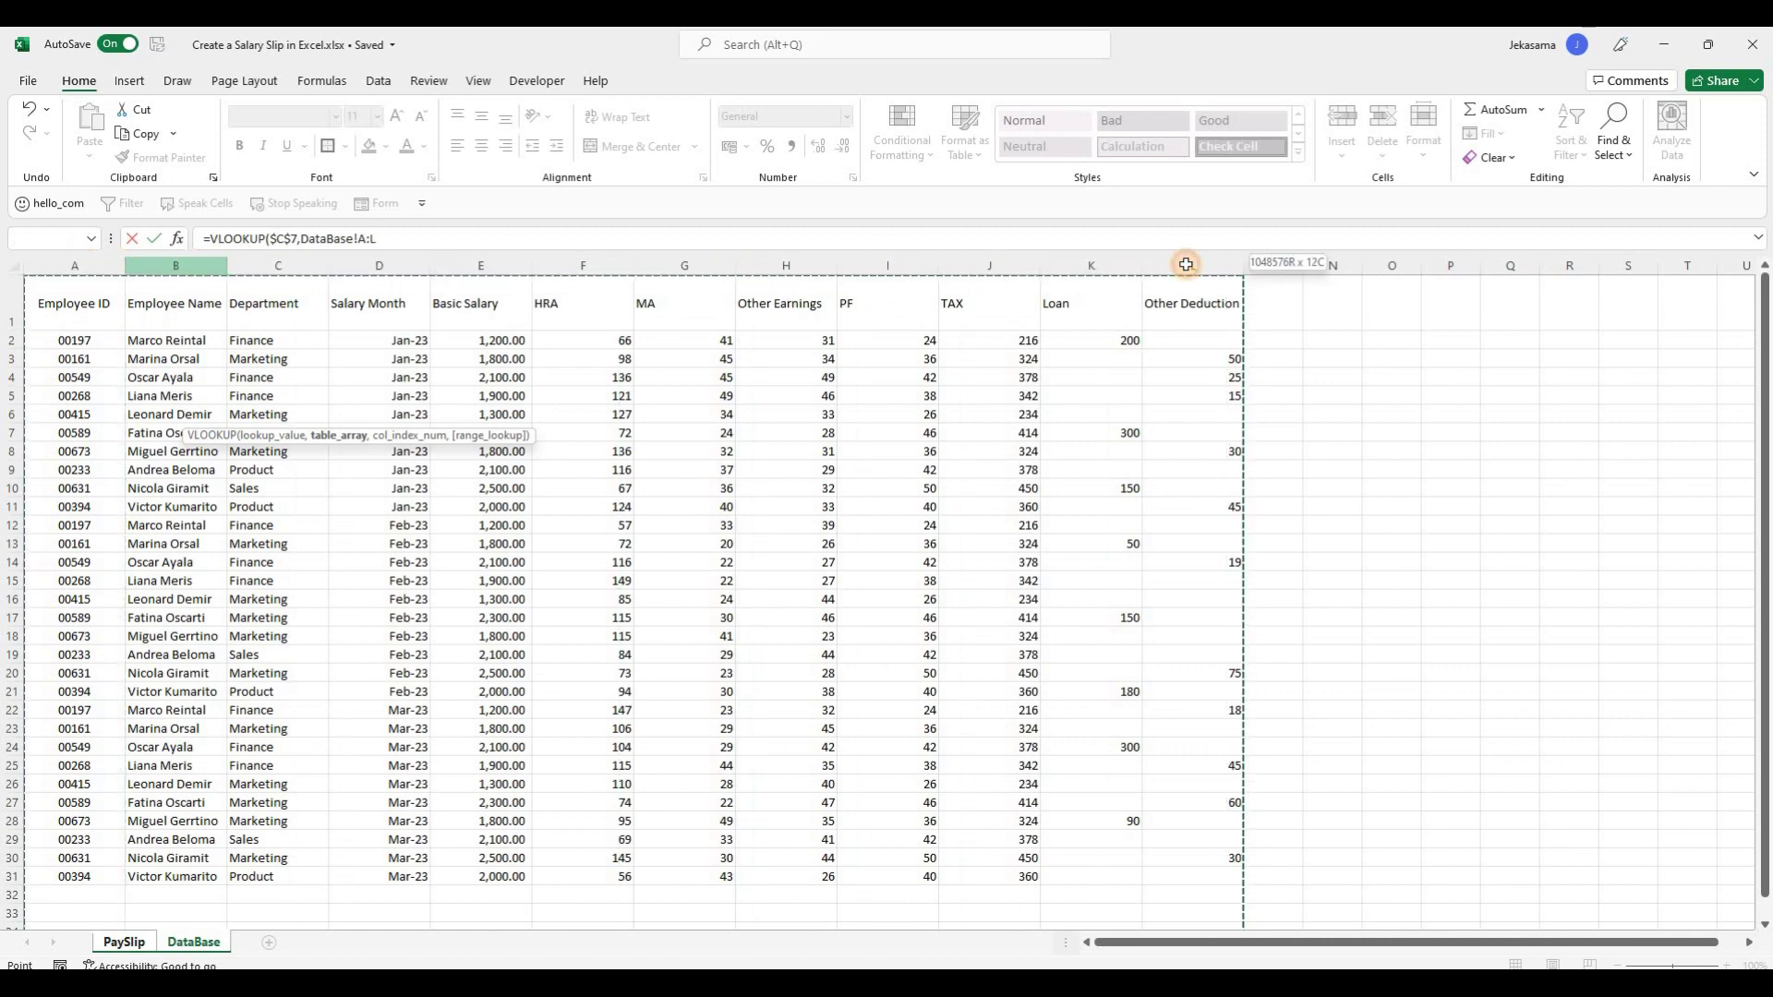
pyautogui.press('F4')
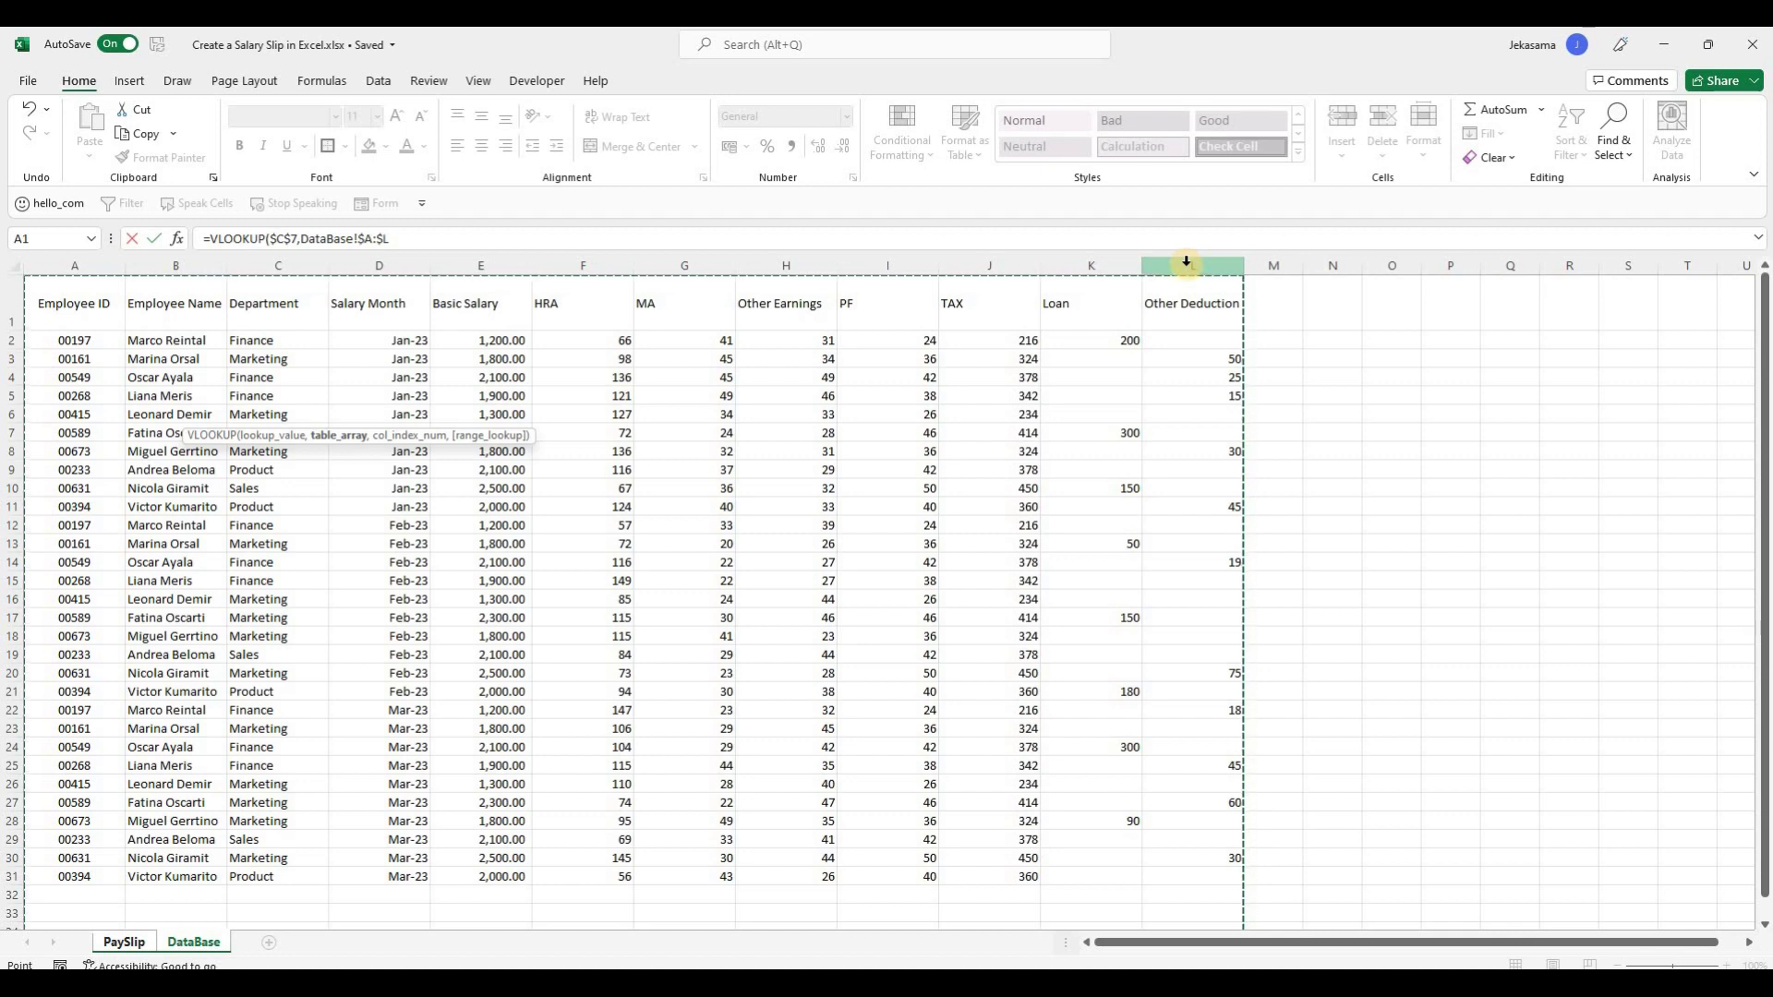
pyautogui.write(',')
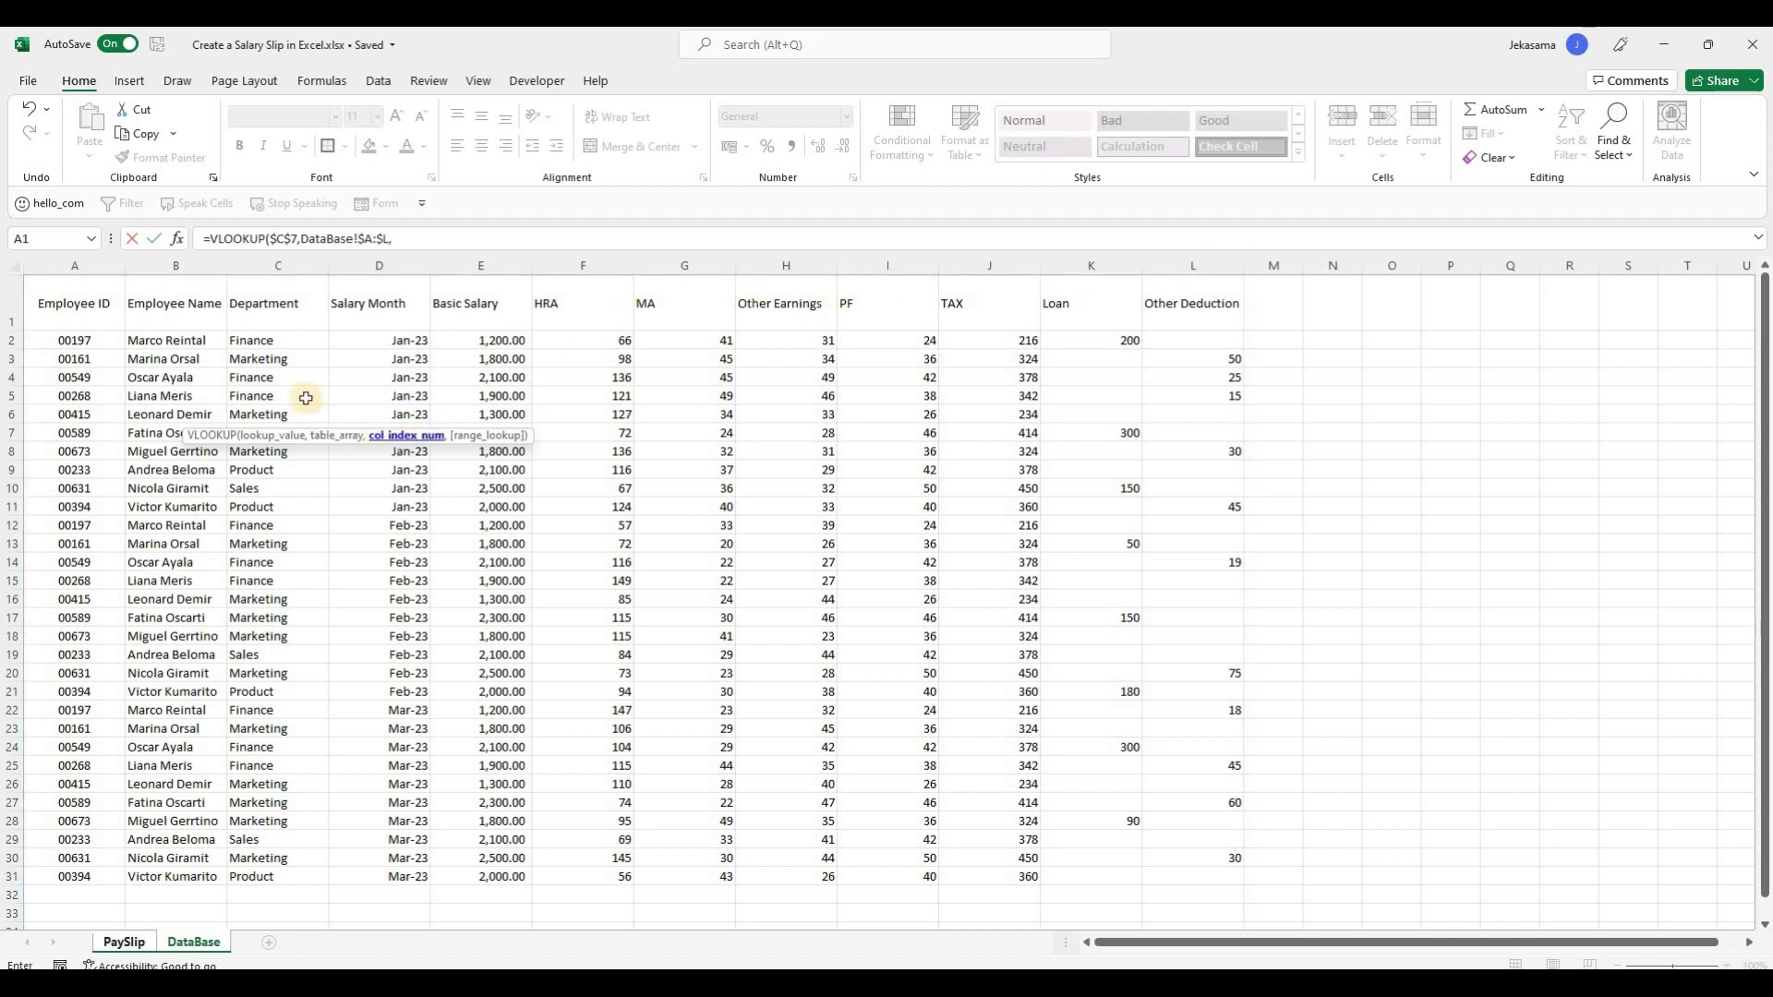
# Complete the formula with column index 2 and FALSE for an exact match.
pyautogui.click(175, 264)
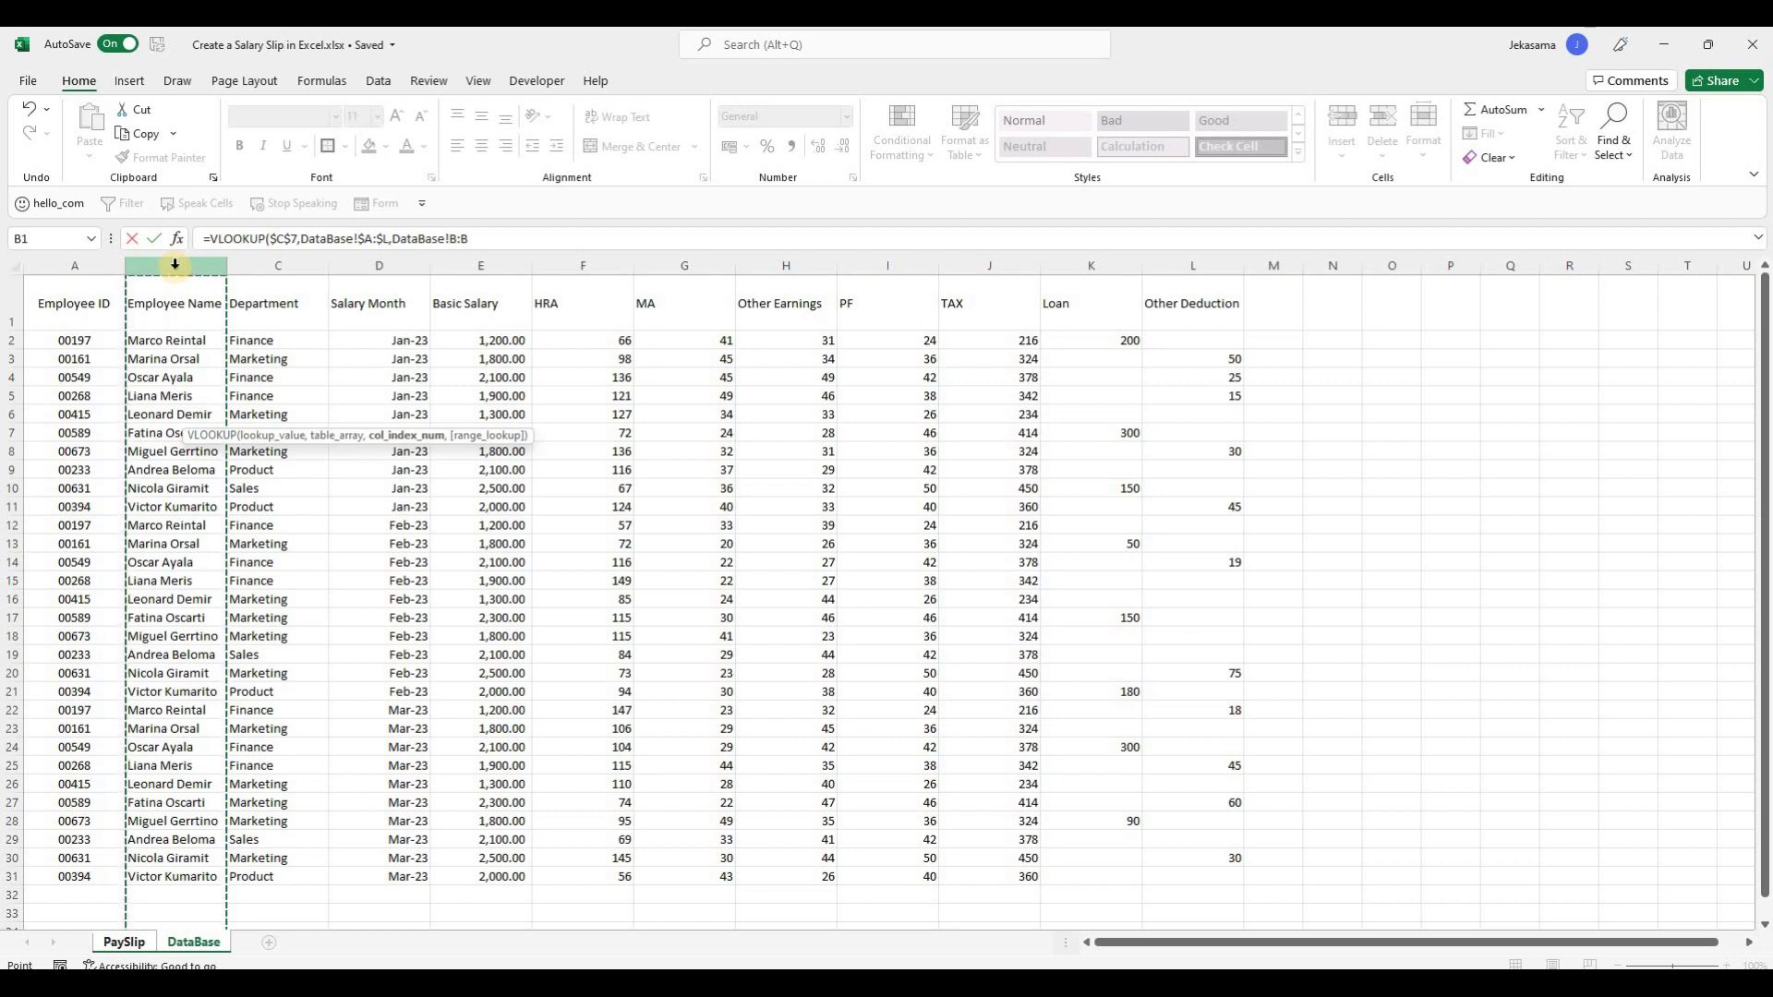
pyautogui.doubleClick(409, 239)
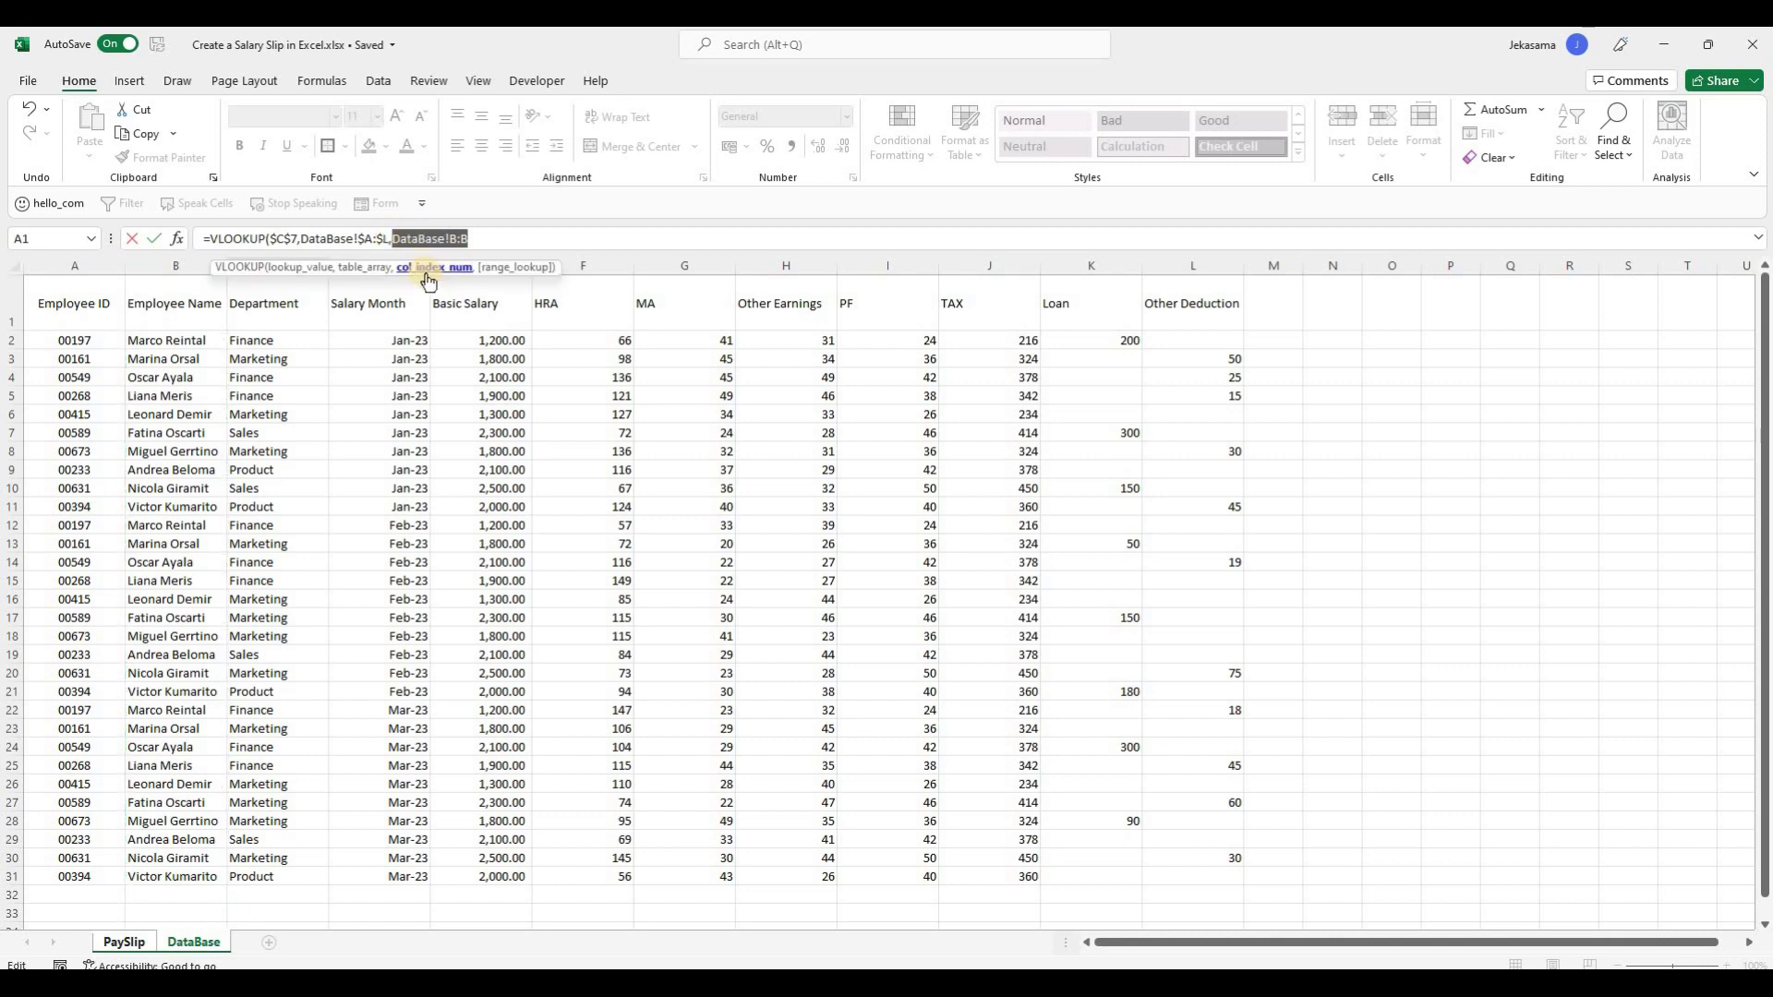
pyautogui.press('BackSpace')
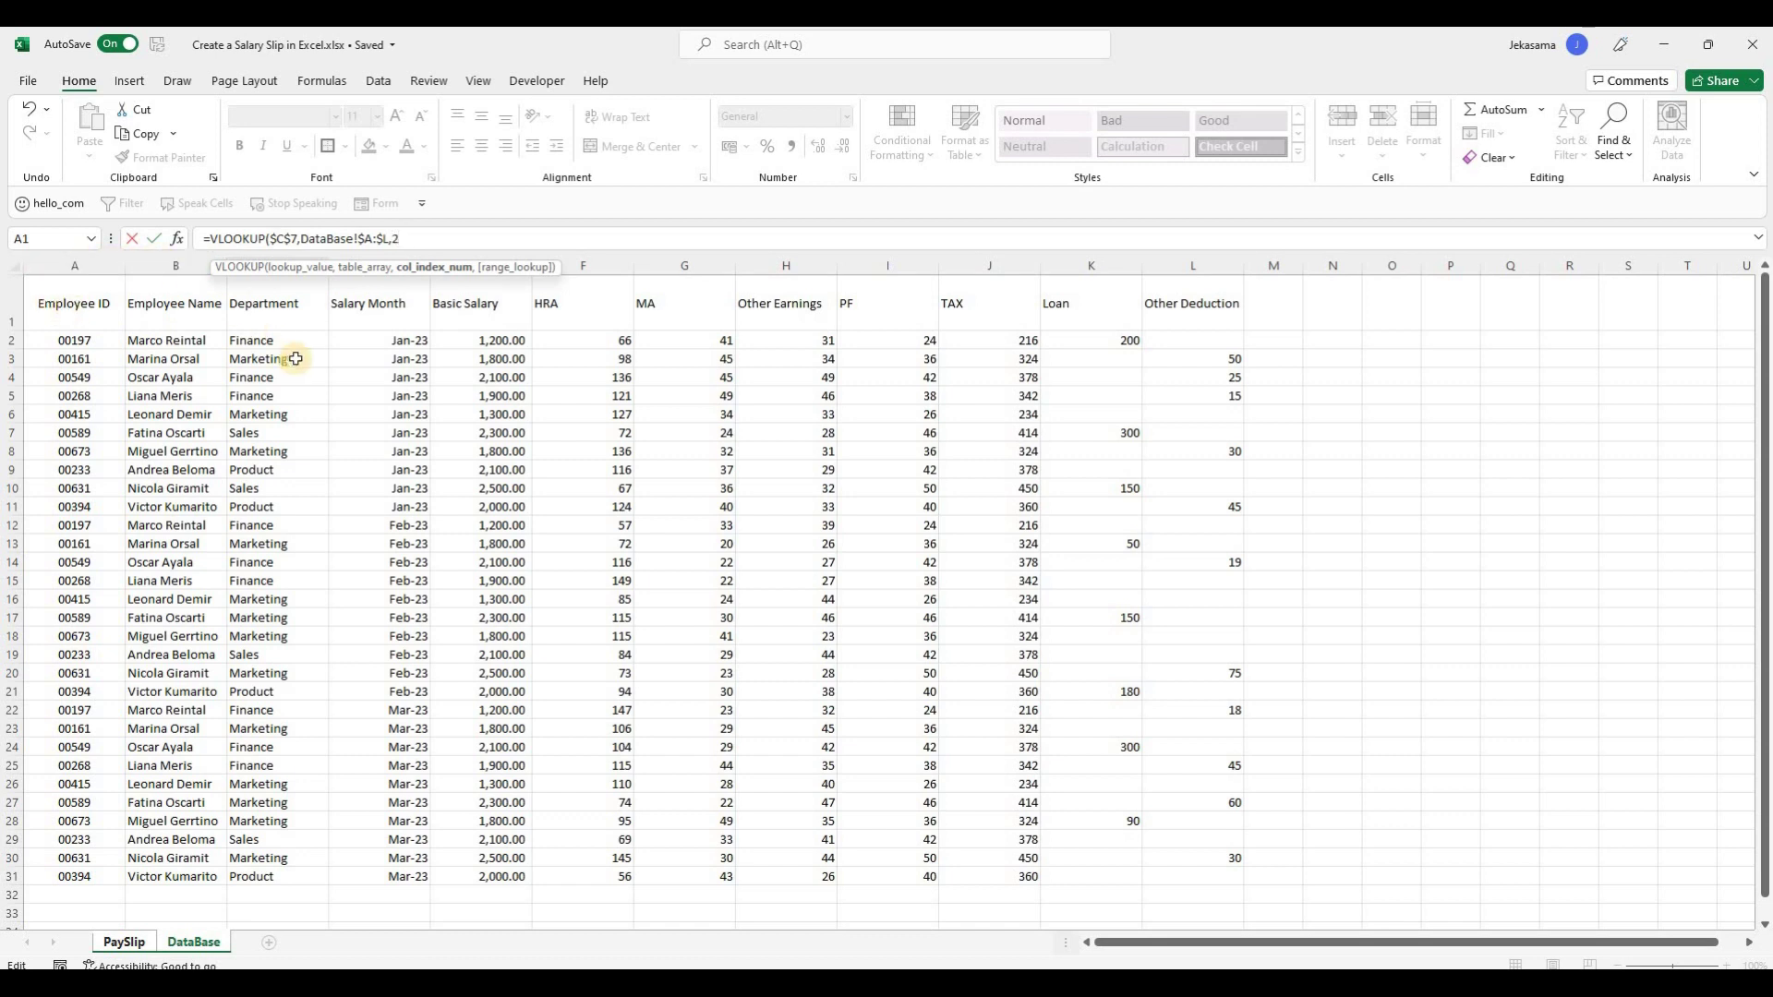
pyautogui.write(',')
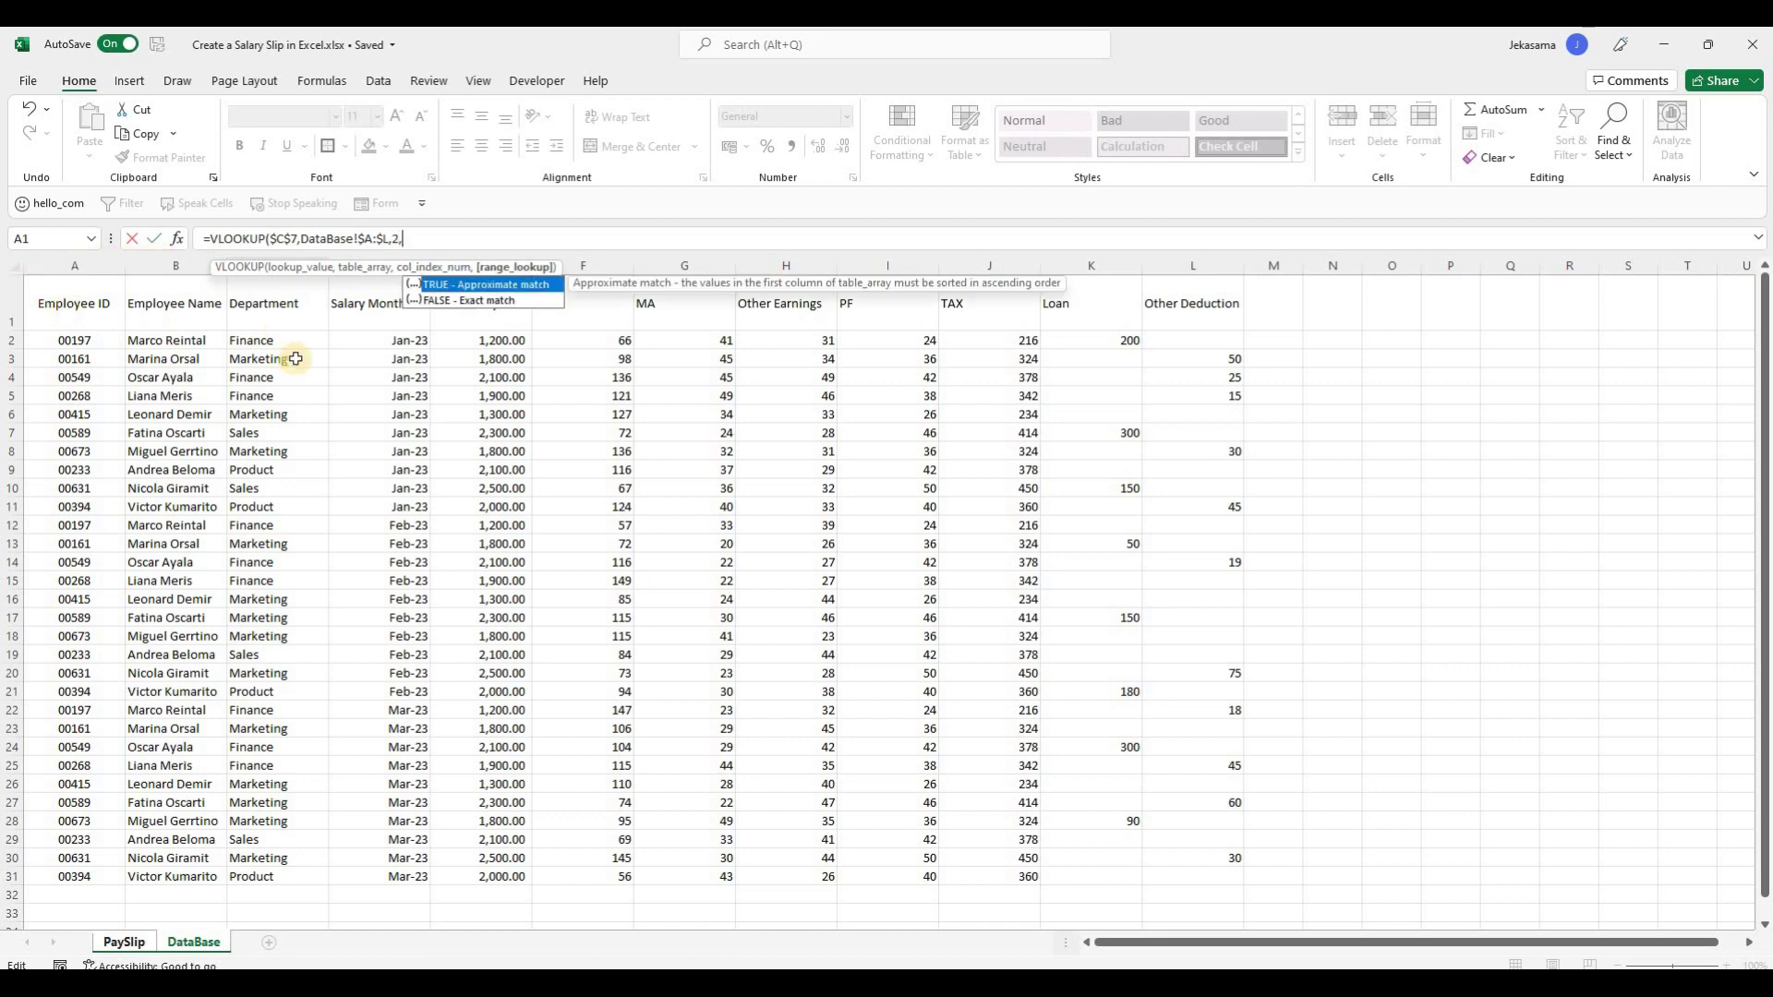
pyautogui.doubleClick(430, 301)
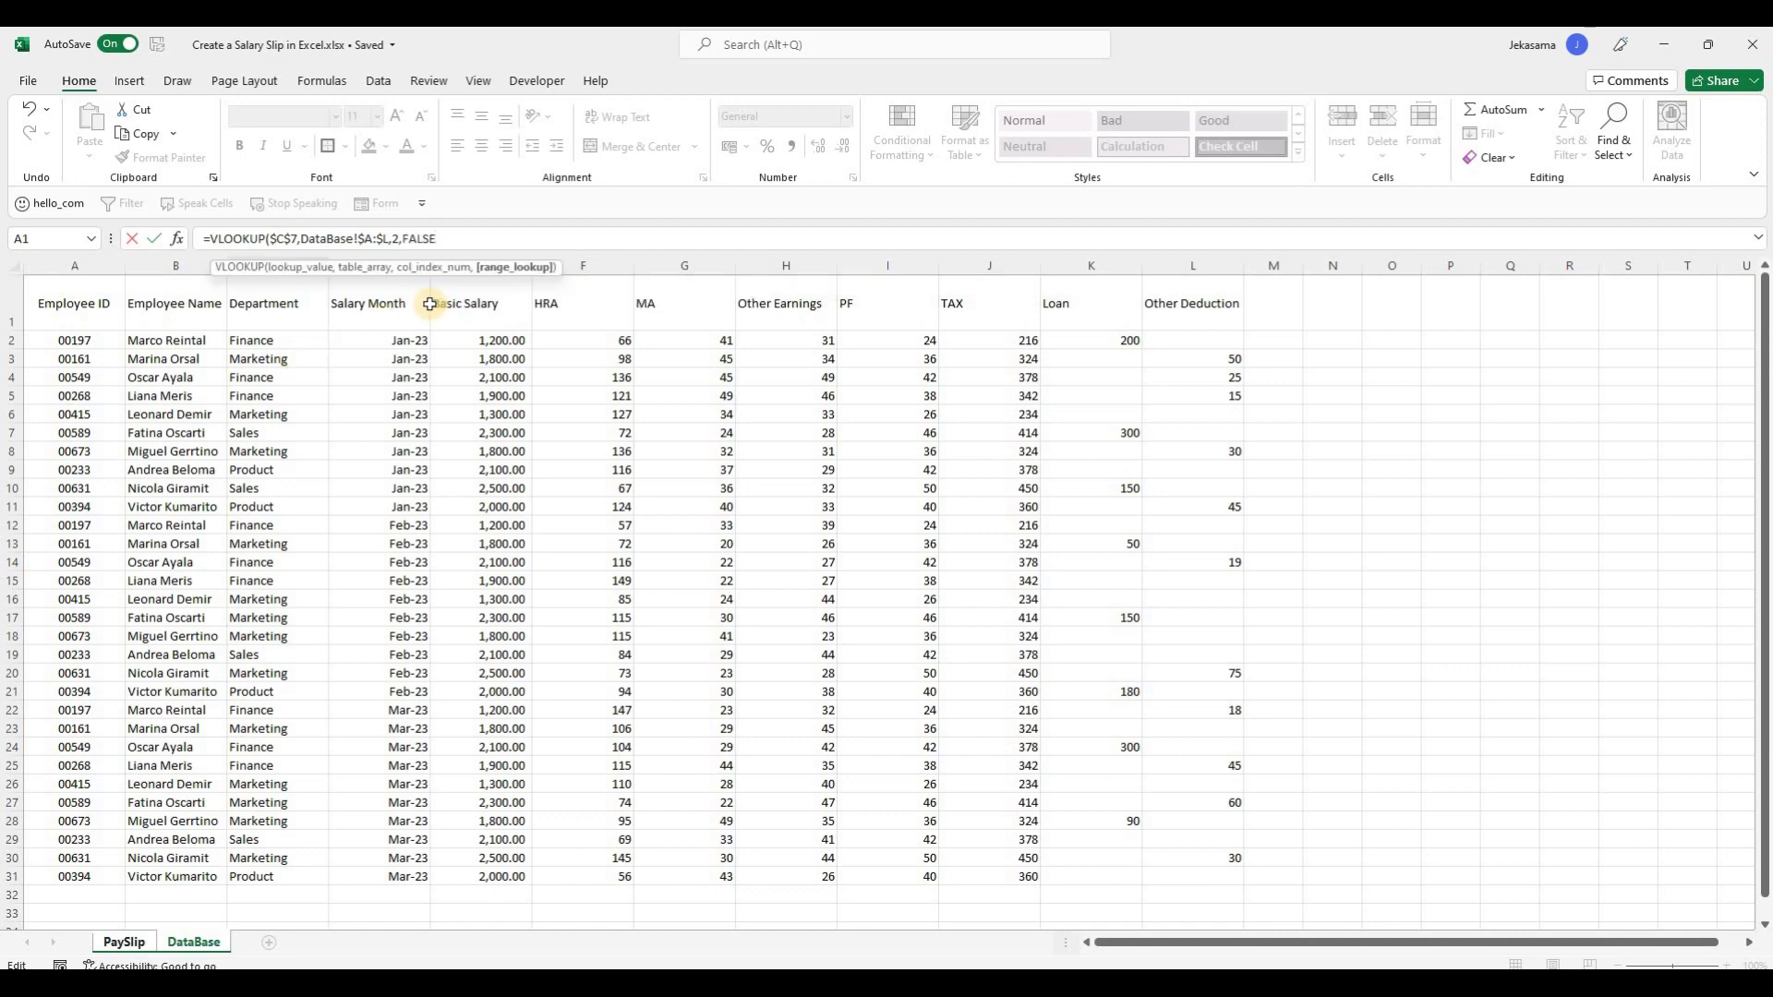
pyautogui.press('Return')
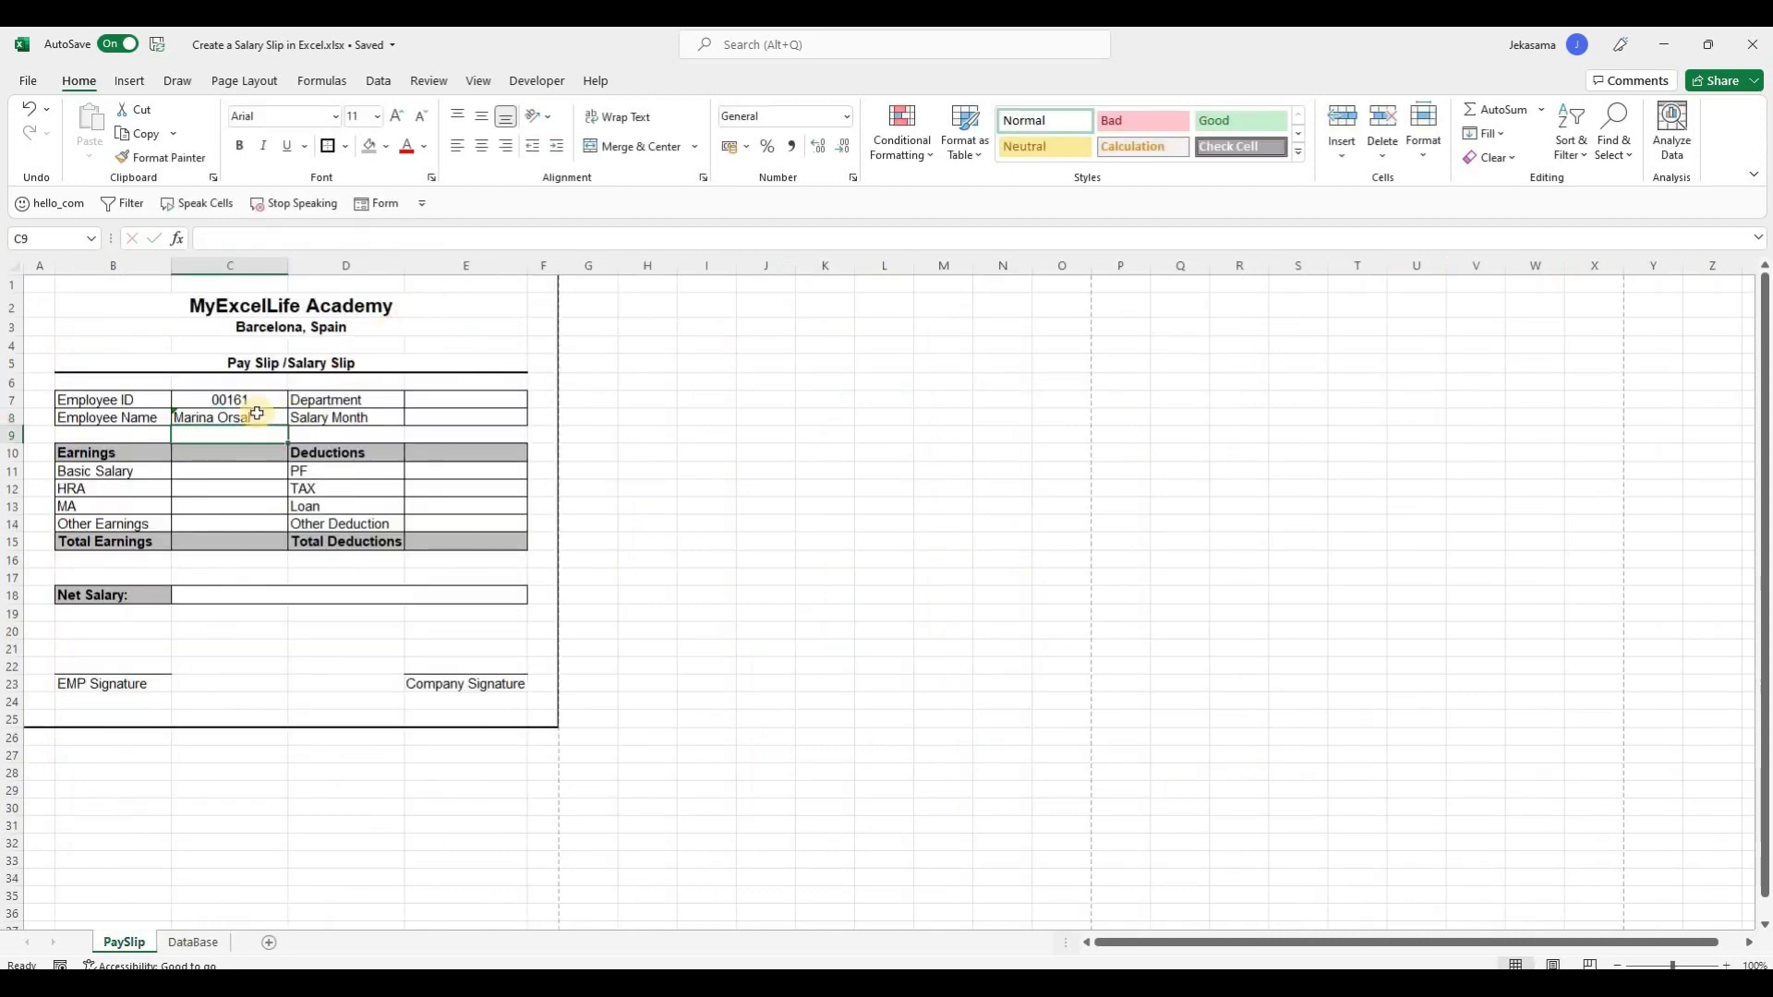
# Centre the employee name in C8 and ignore its error flag.
pyautogui.click(283, 412)
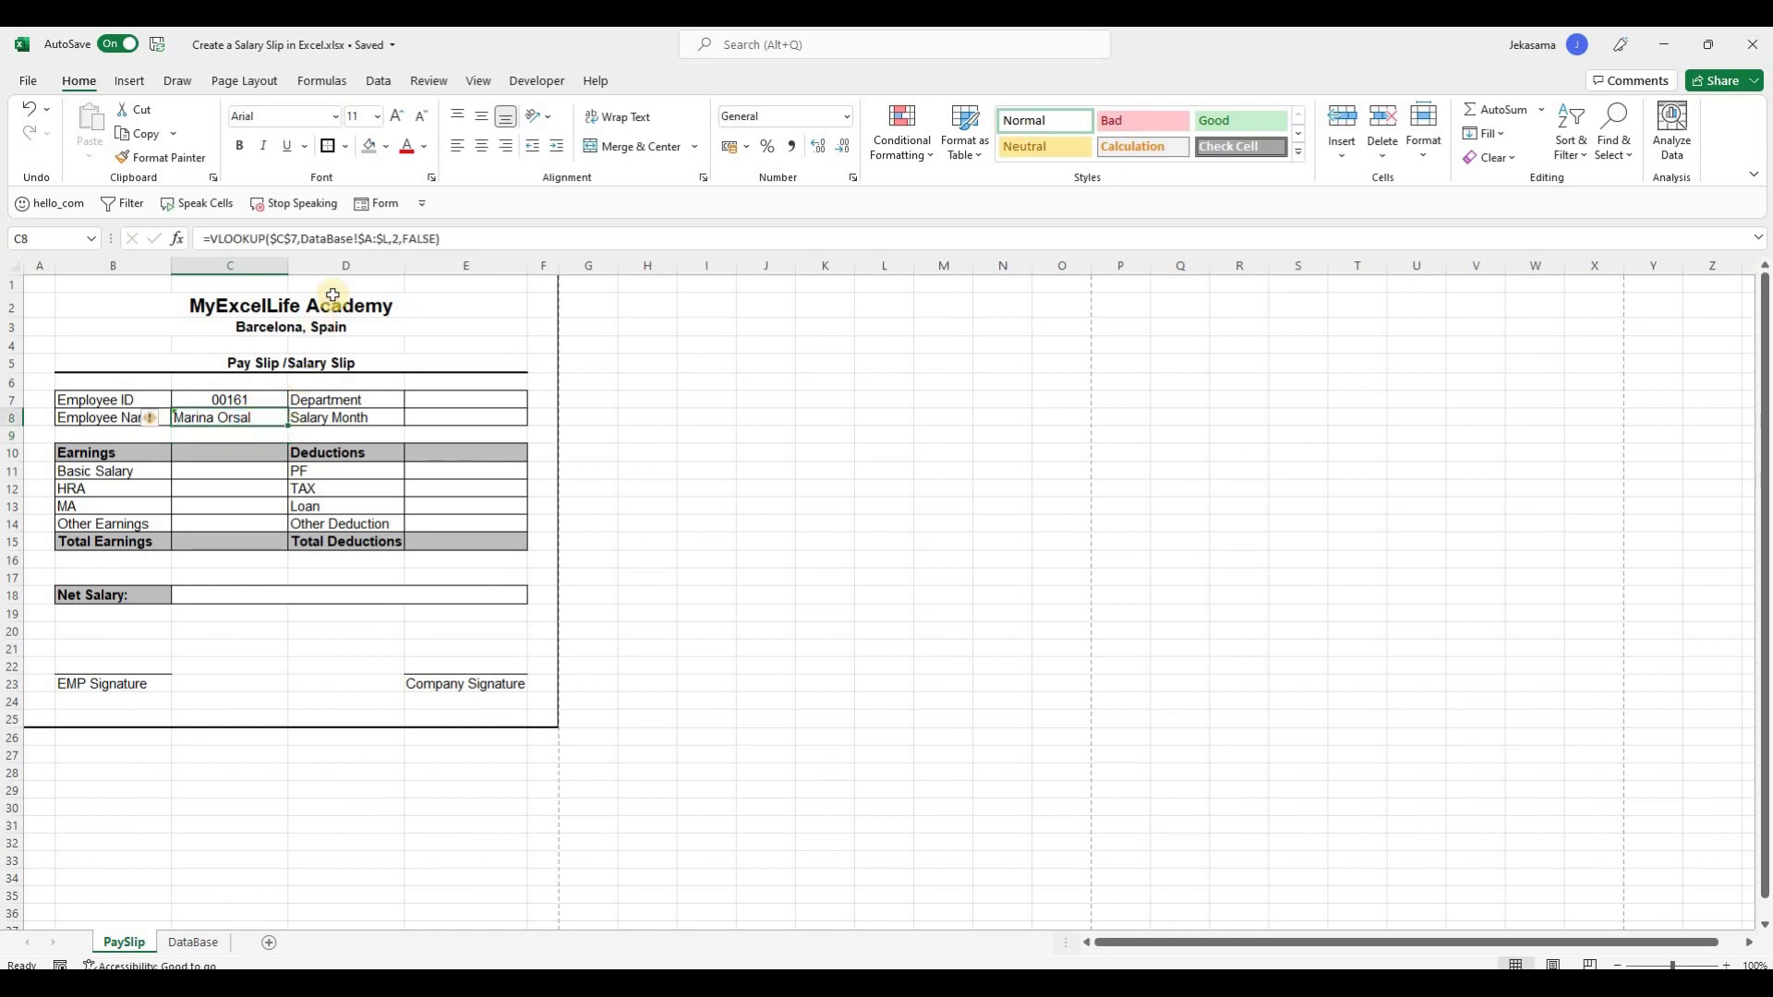
pyautogui.click(482, 150)
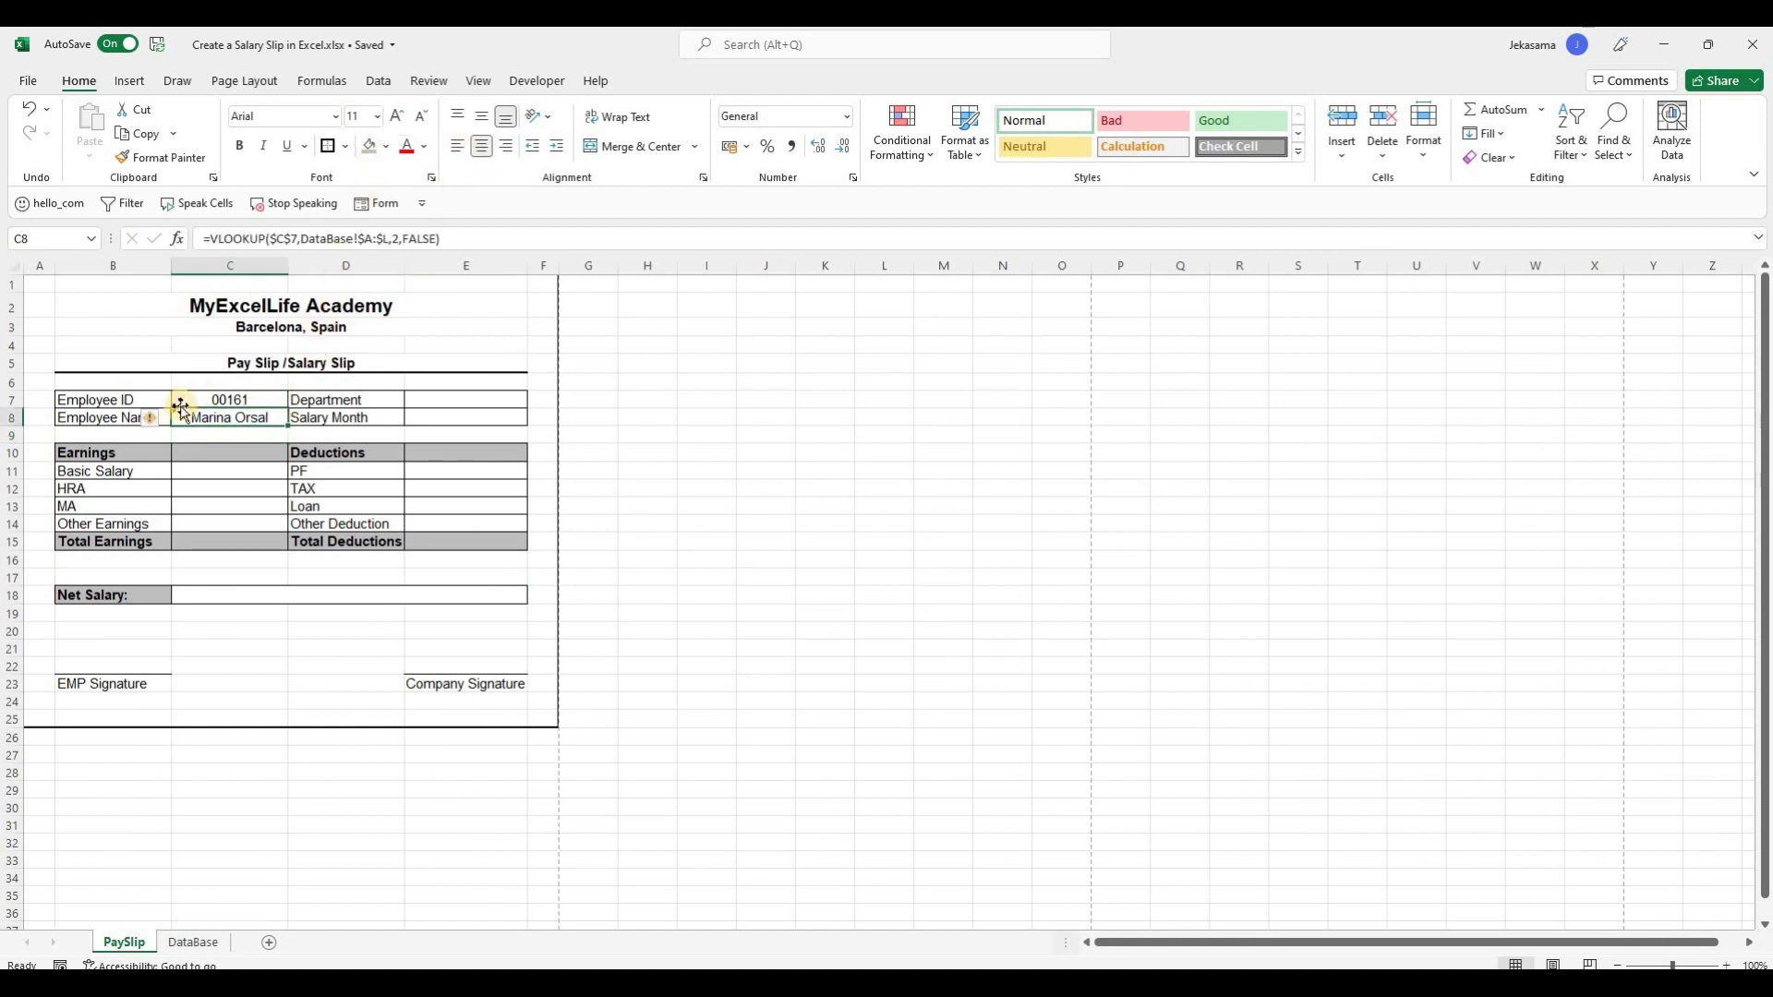
pyautogui.click(153, 427)
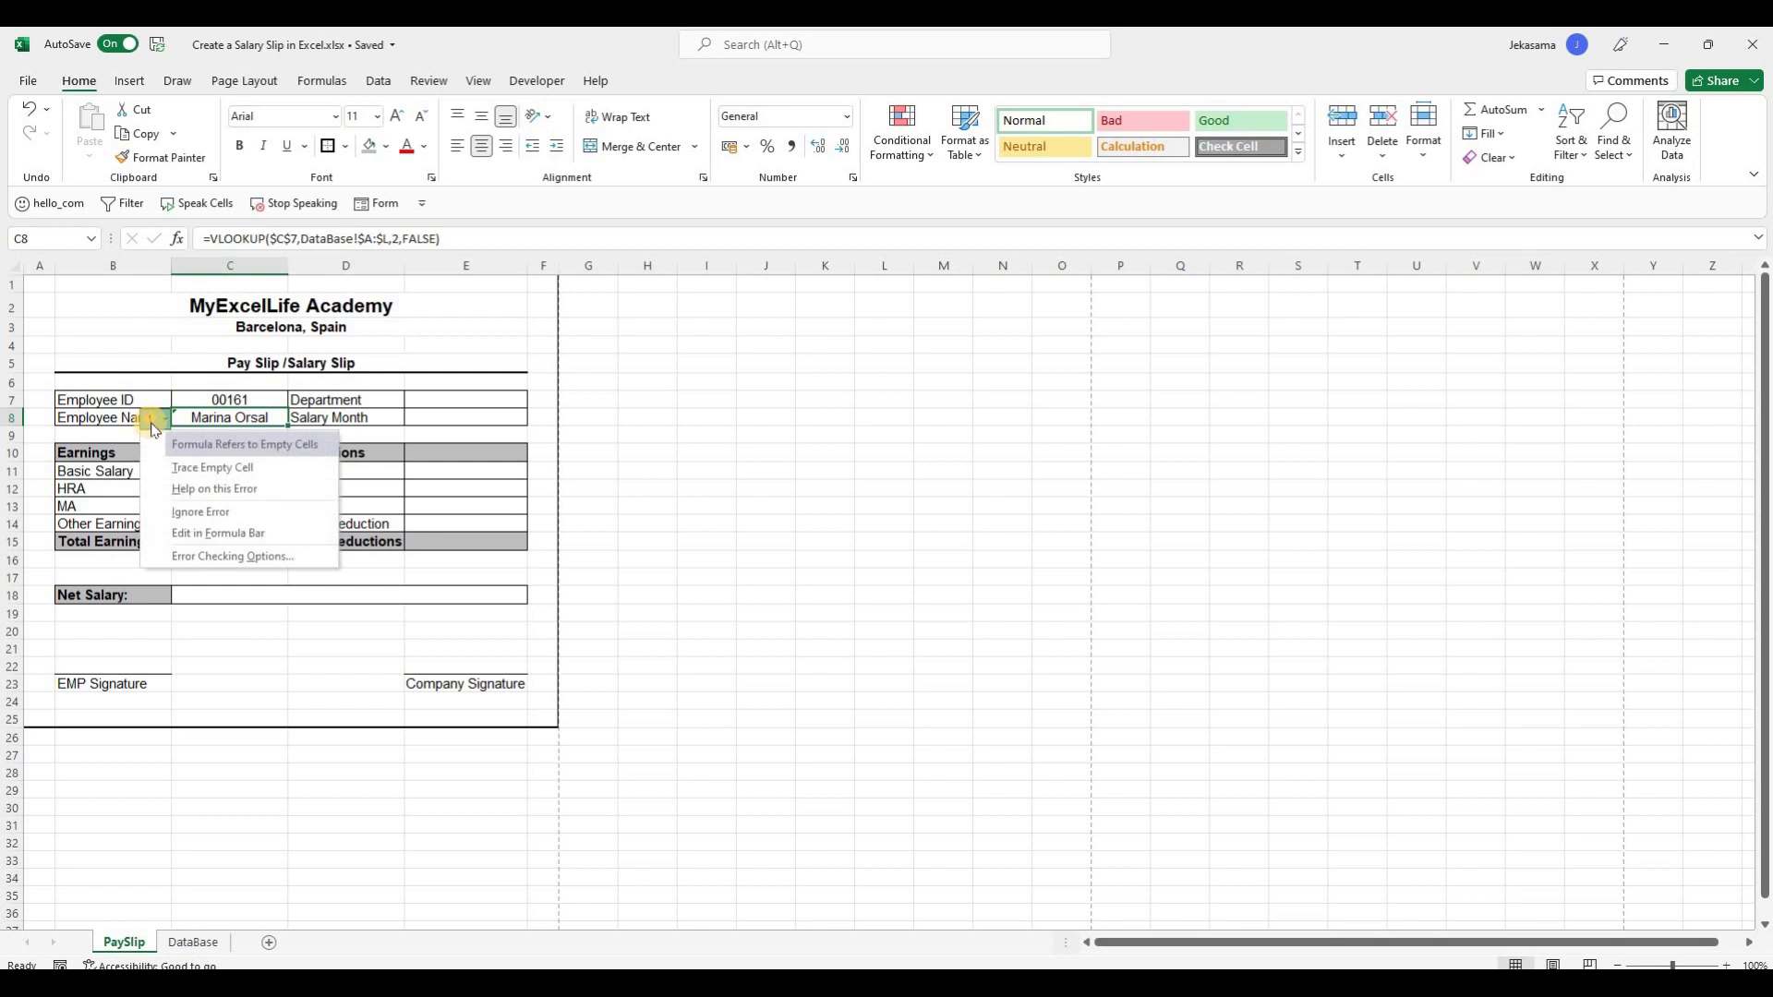
pyautogui.click(221, 511)
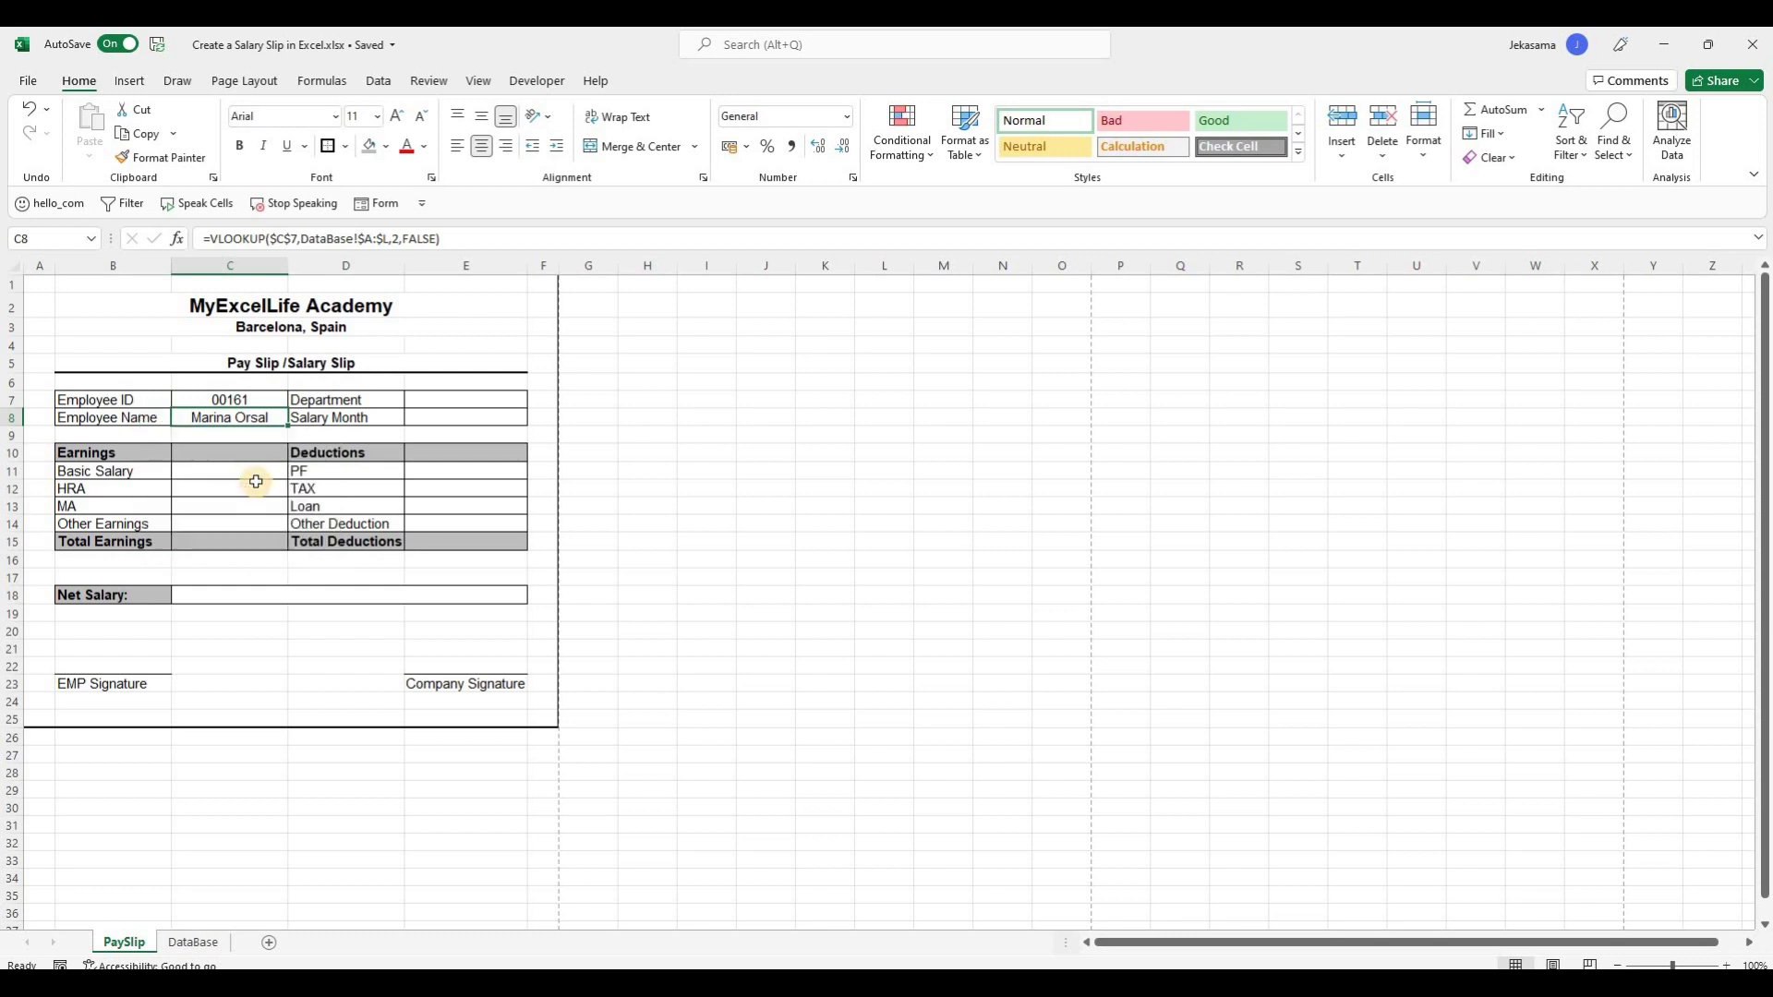
# Switch the Employee ID in C7 to 00549 and check C8's lookup.
pyautogui.click(264, 401)
pyautogui.click(297, 400)
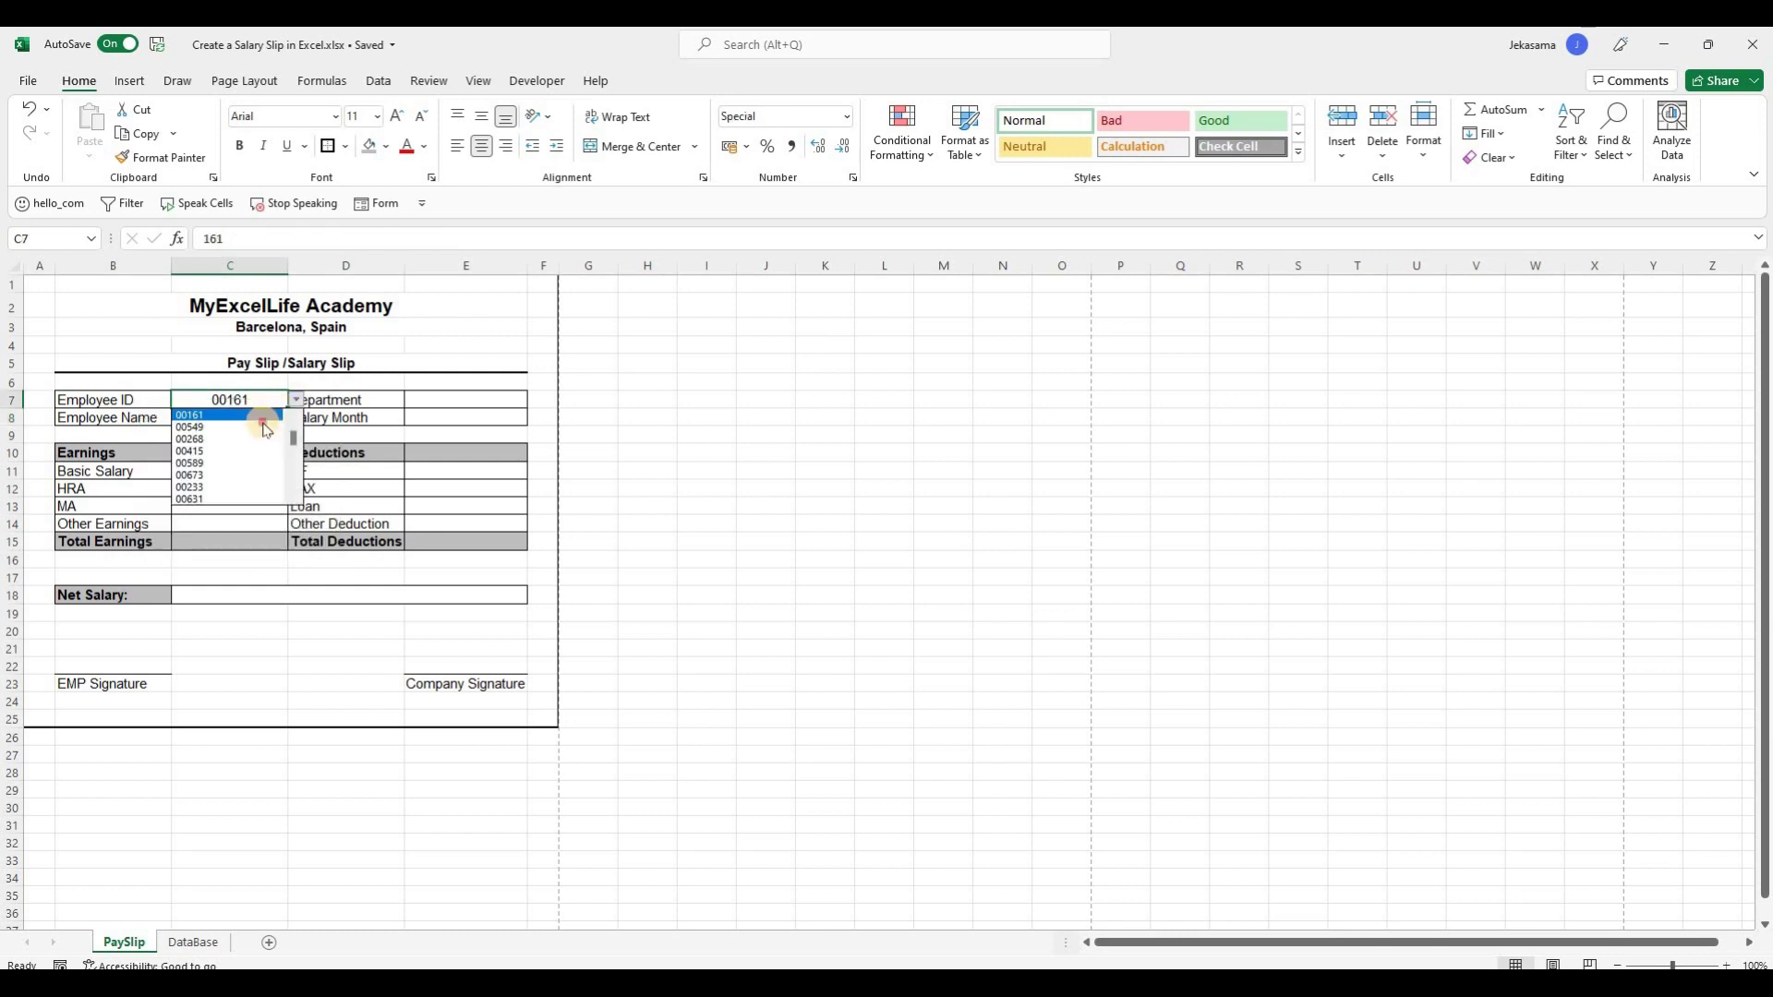
pyautogui.click(261, 436)
pyautogui.click(260, 424)
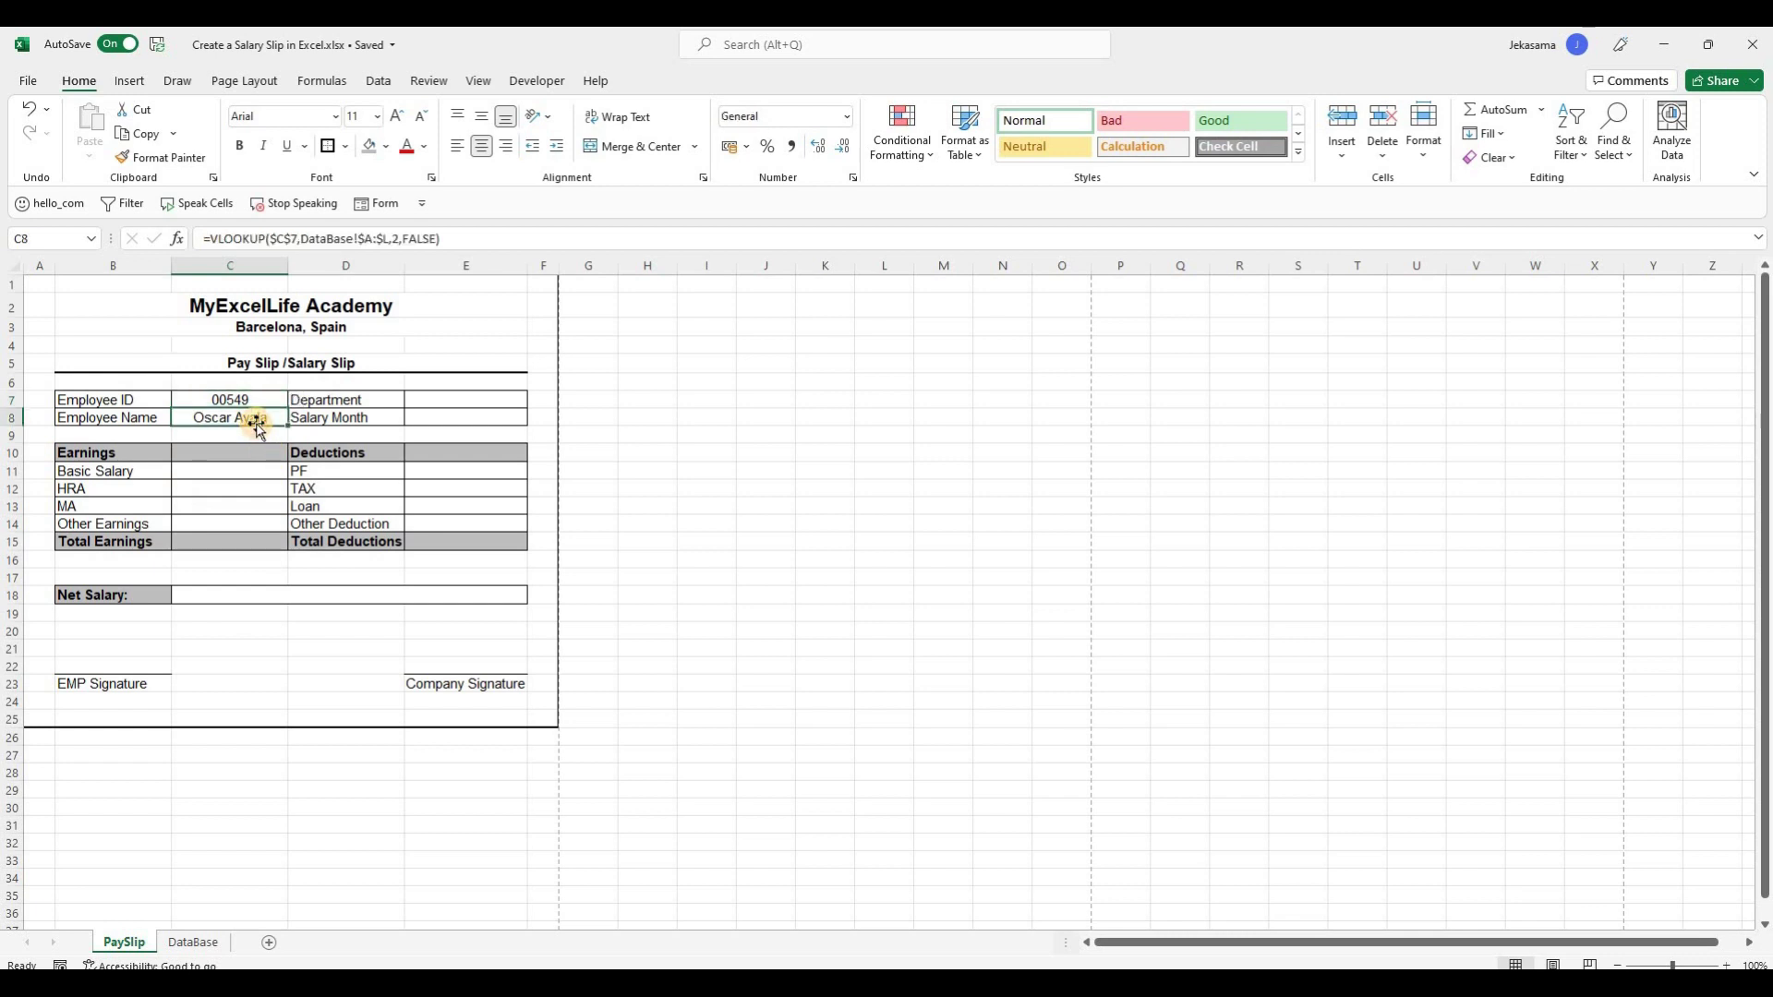
pyautogui.click(428, 399)
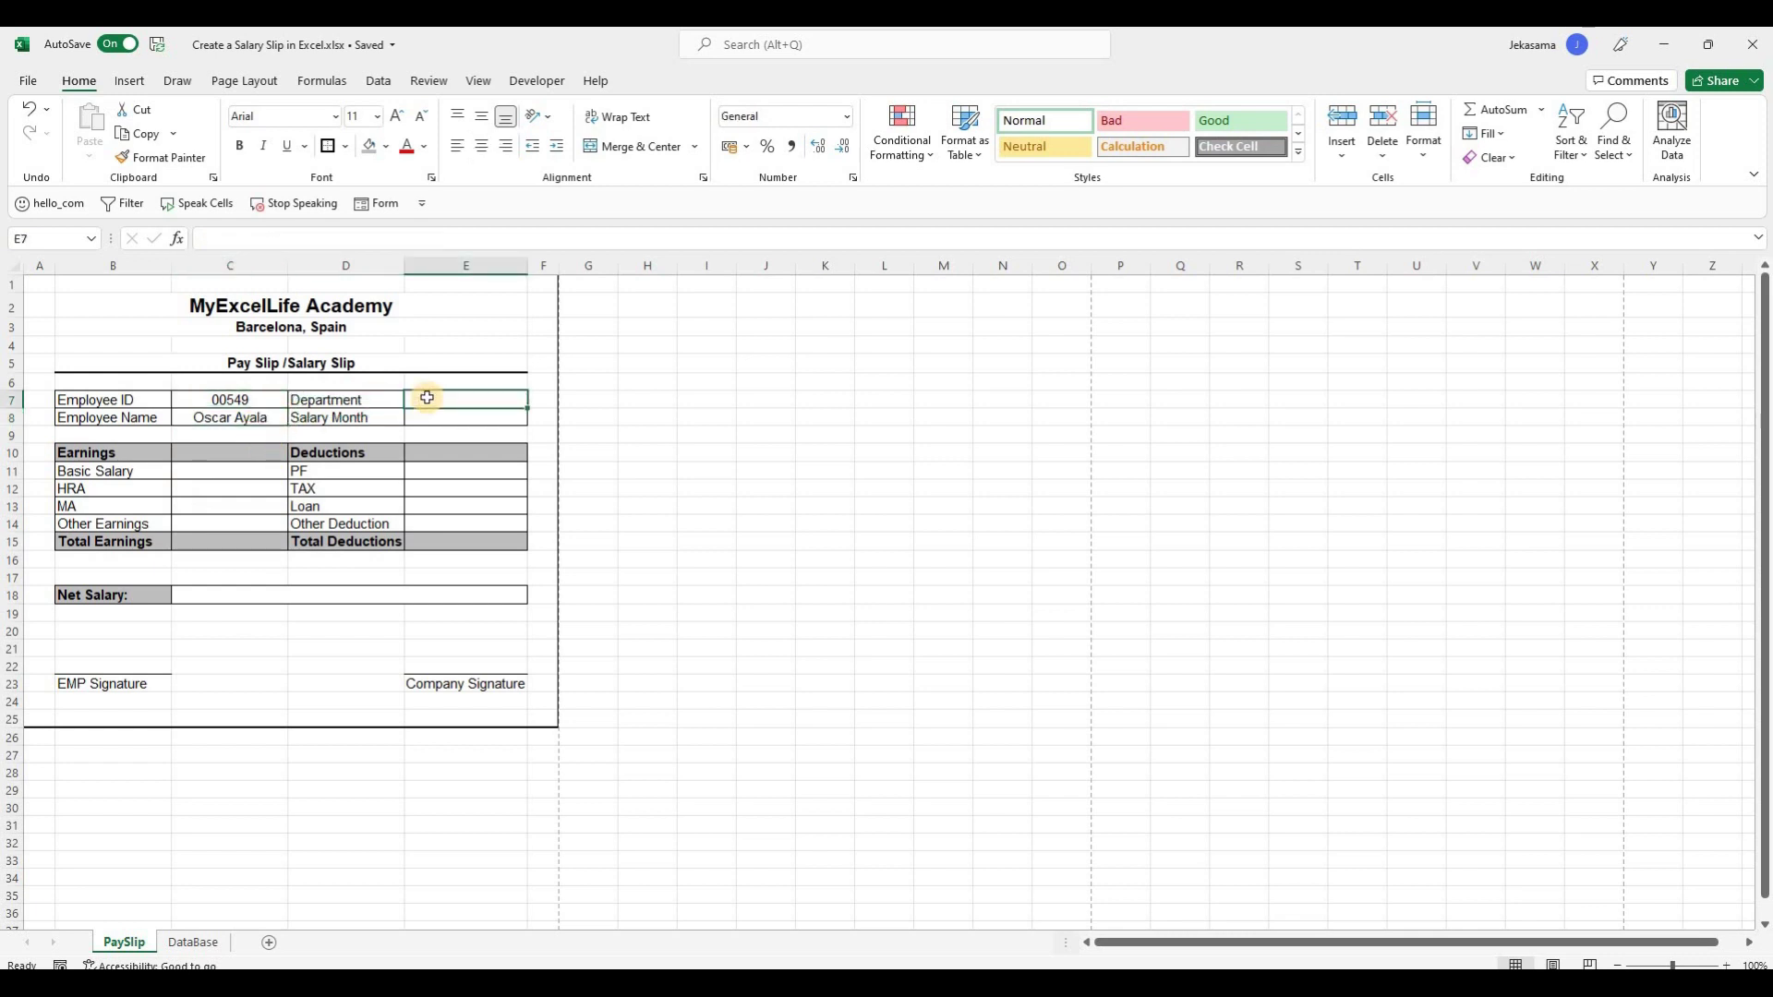
# Bold the Employee ID, Employee Name, Department and Salary Month labels in B7:B8 and D7:D8.
pyautogui.moveTo(135, 400); pyautogui.dragTo(140, 412)
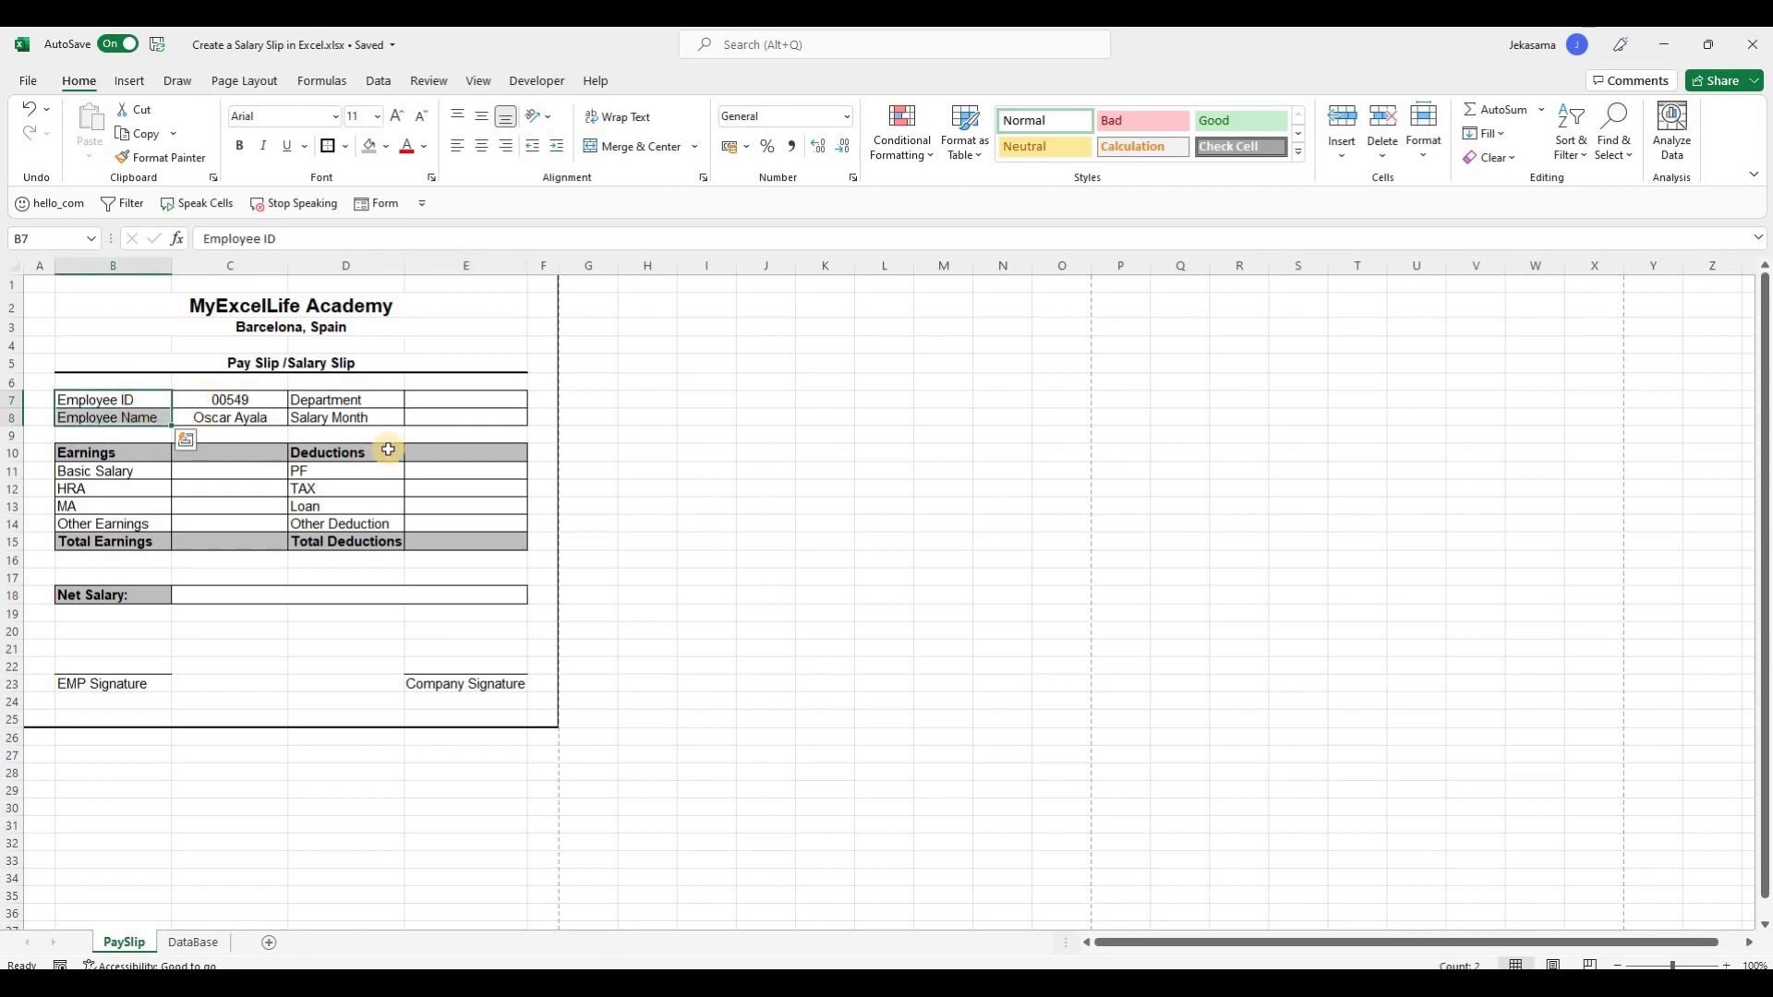
pyautogui.keyDown('ctrl'); pyautogui.click(359, 402); pyautogui.keyUp('ctrl')
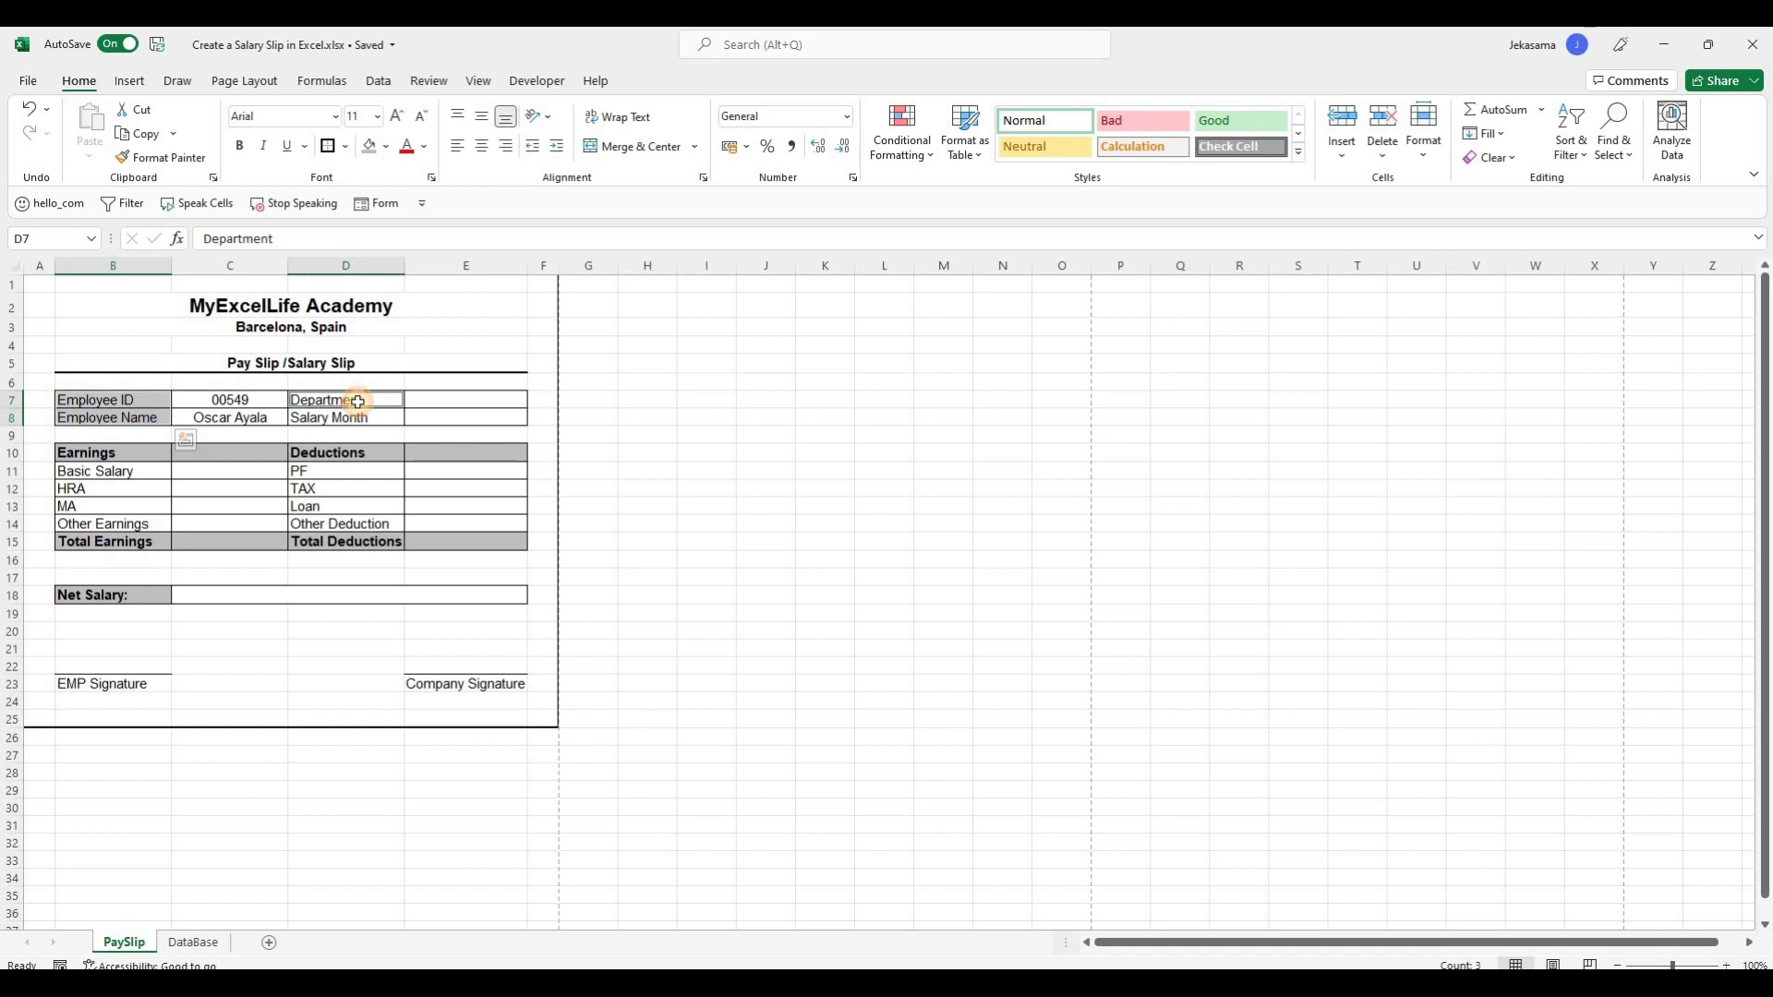
pyautogui.moveTo(358, 402); pyautogui.dragTo(358, 415)
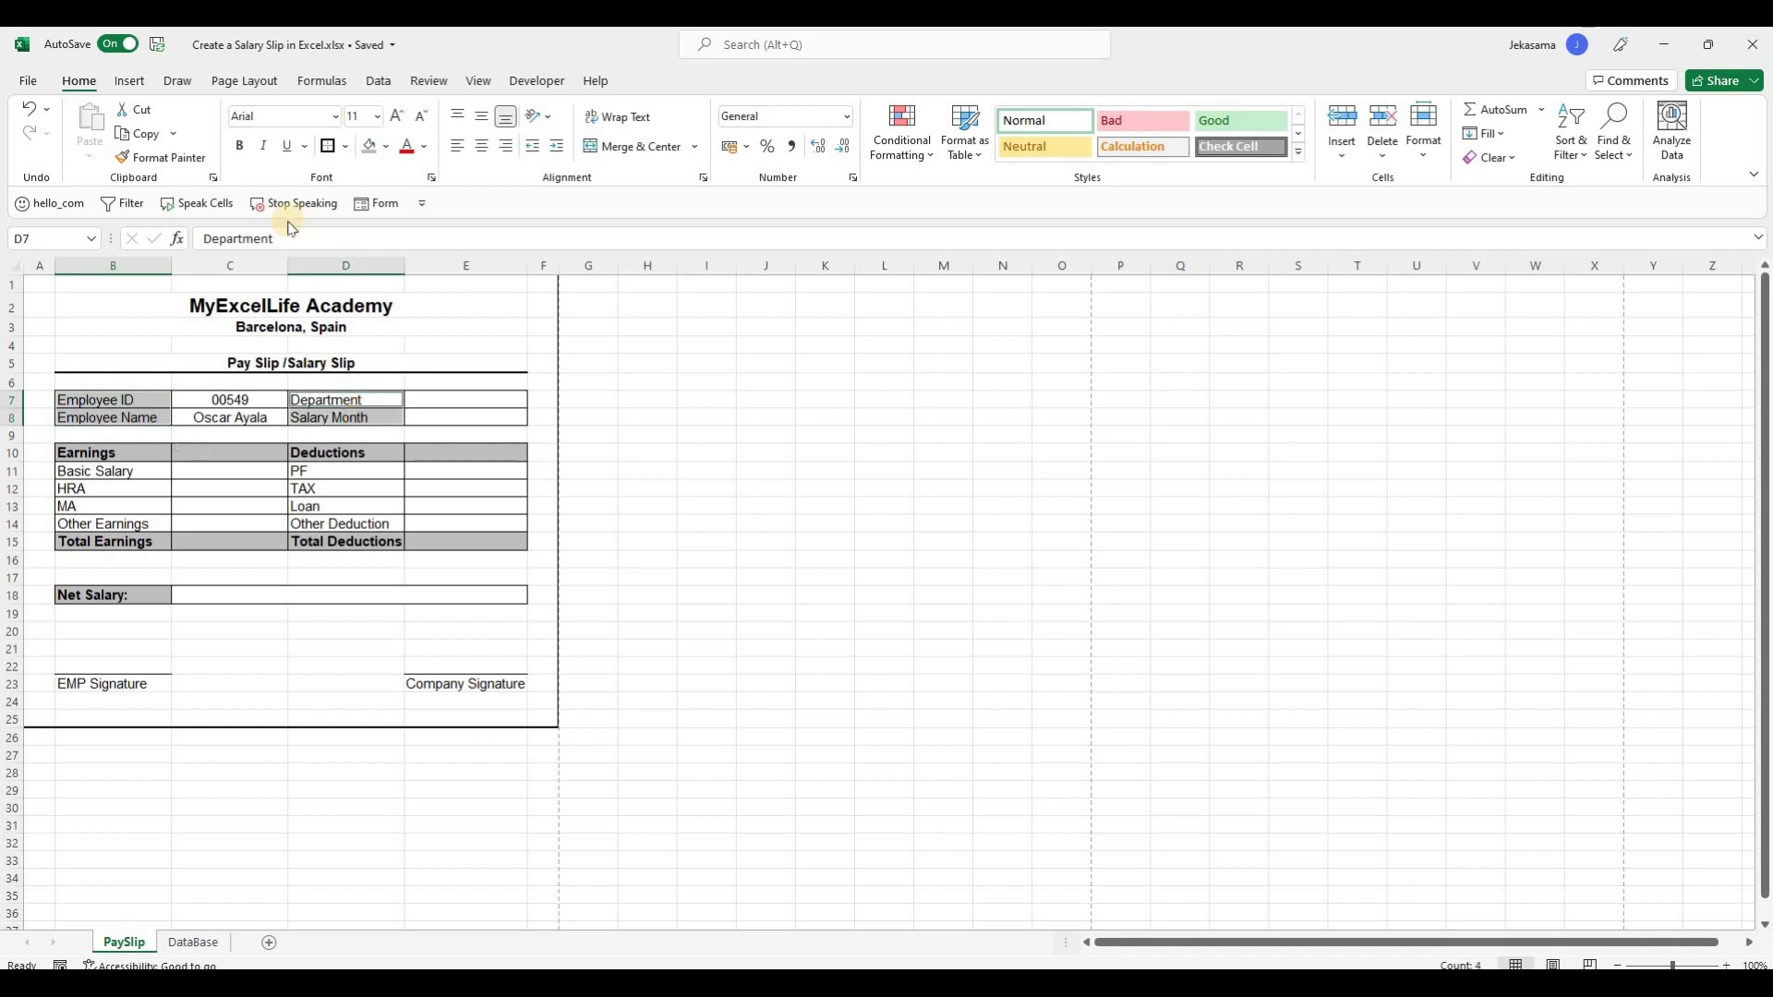
pyautogui.click(242, 146)
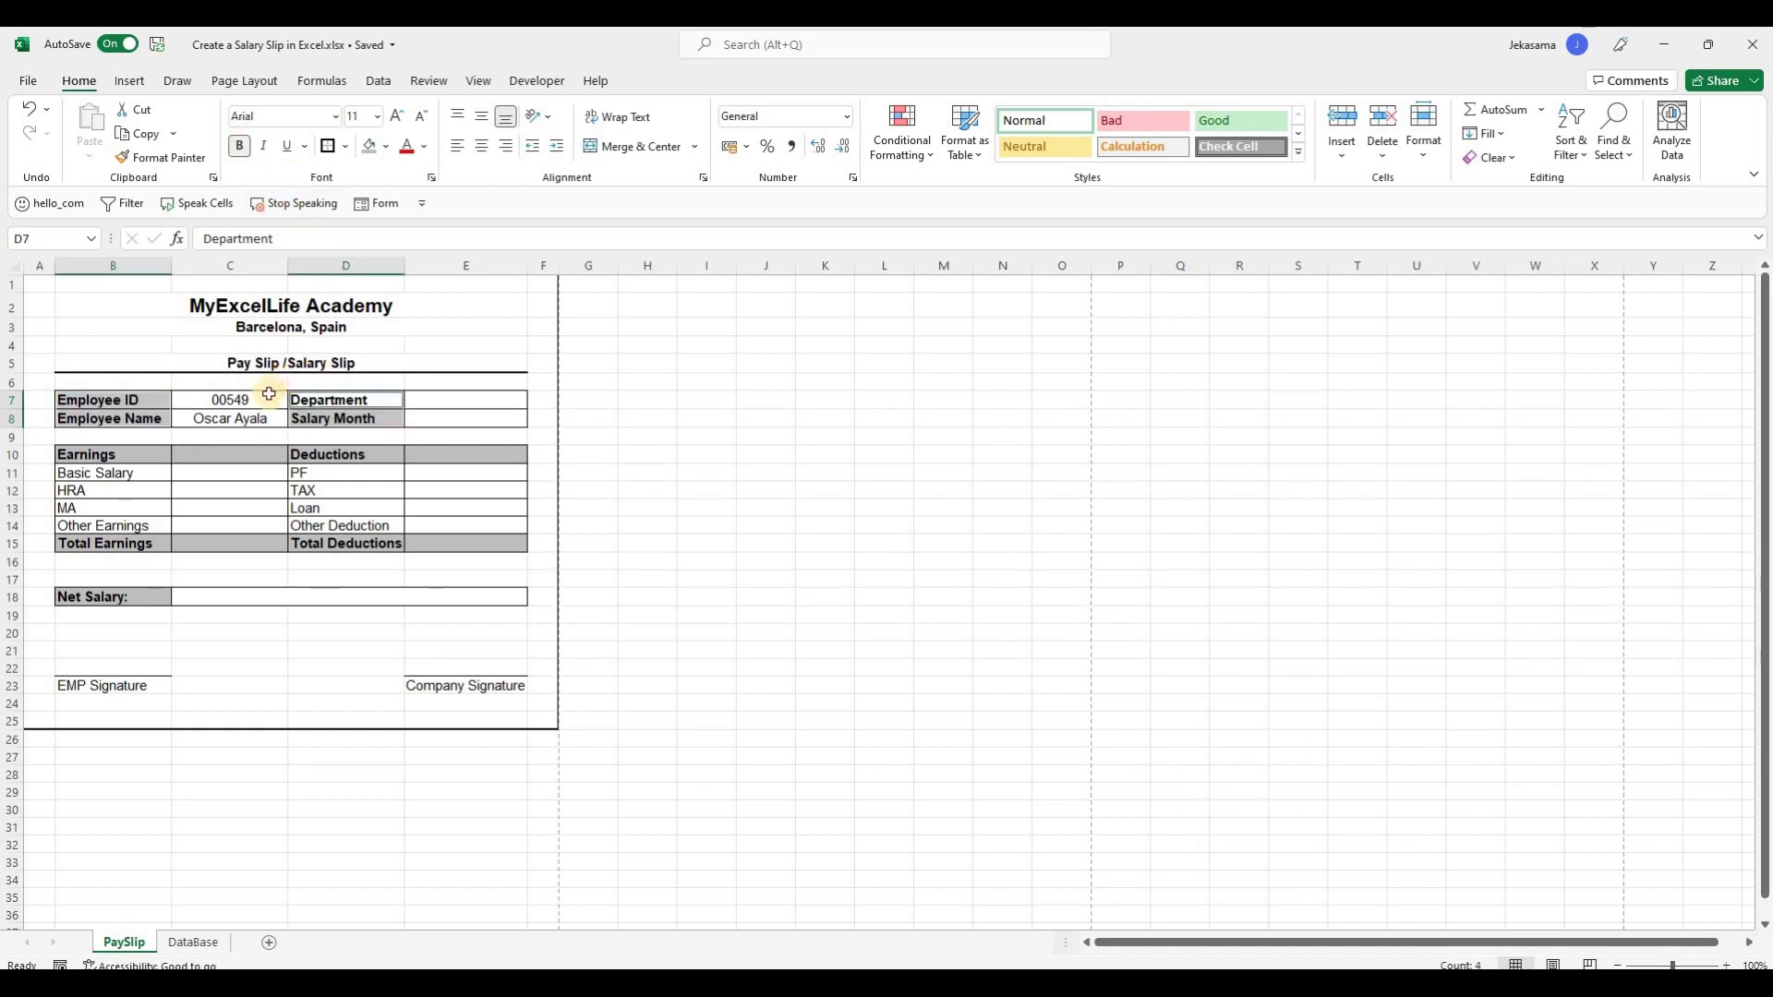
pyautogui.click(480, 404)
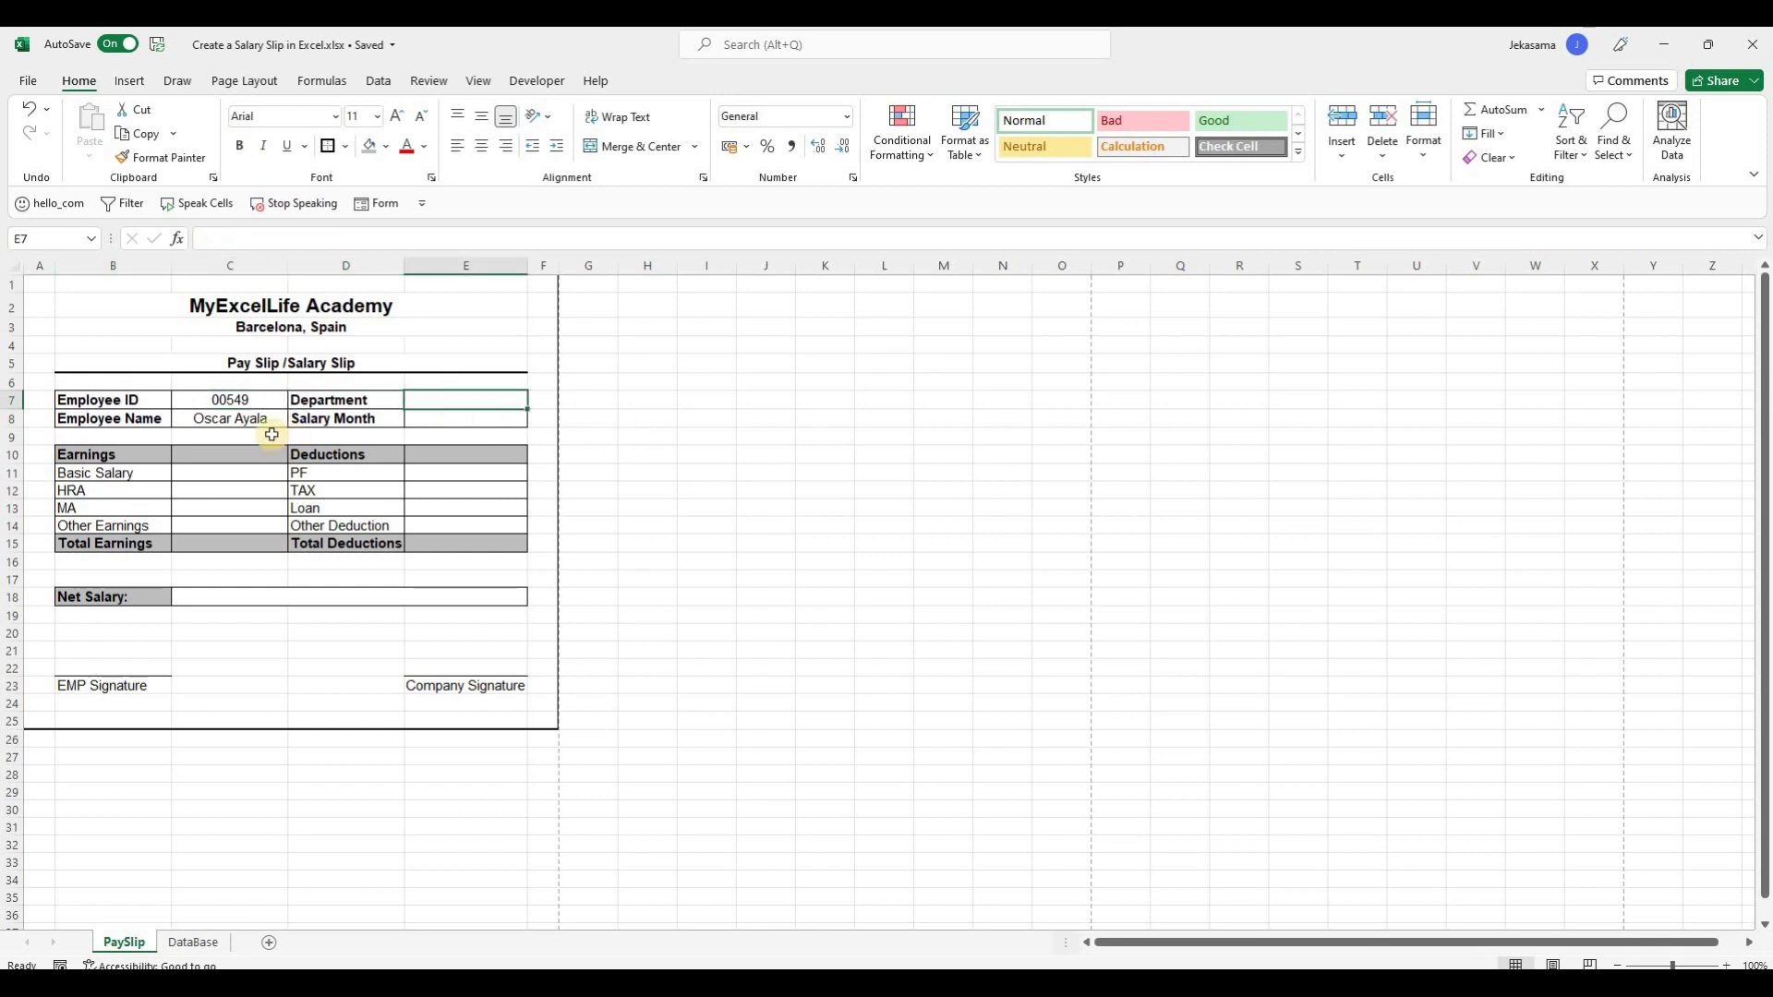
pyautogui.click(240, 418)
# Paste C8's name VLOOKUP into Department cell E7 and ignore the empty-cell error warning.
pyautogui.hotkey('ctrl', 'c')
pyautogui.click(463, 400)
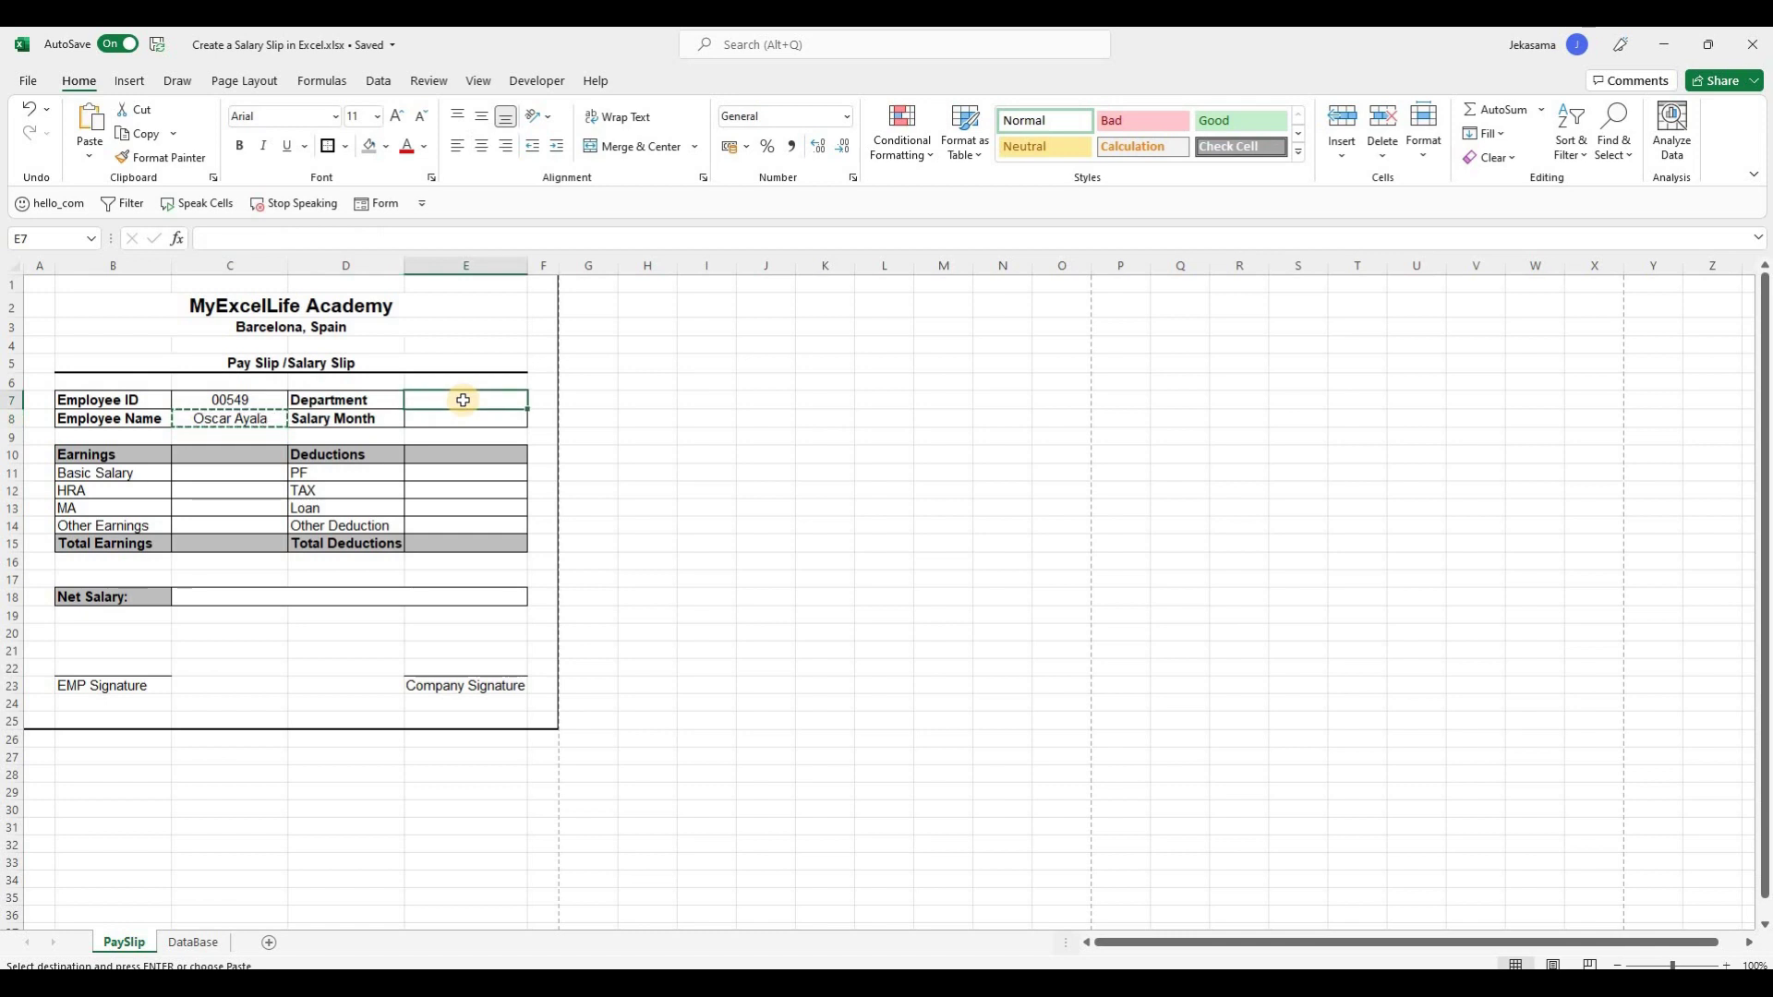
pyautogui.hotkey('ctrl', 'v')
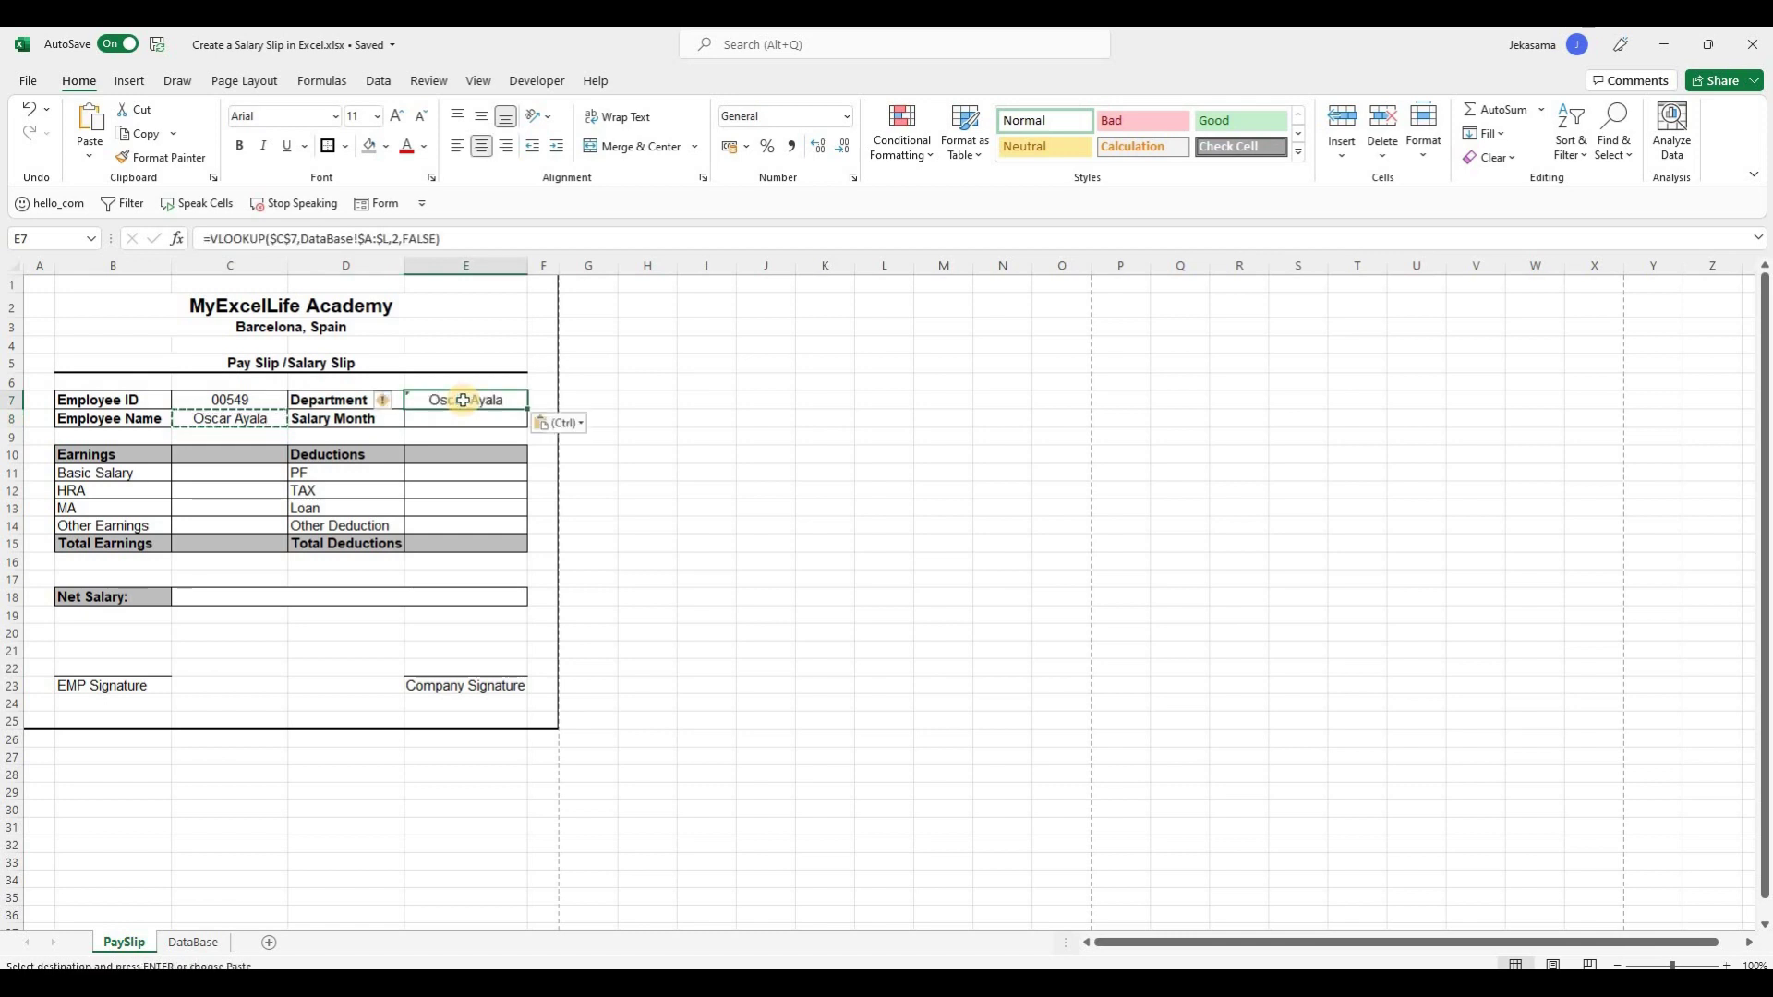
pyautogui.click(384, 406)
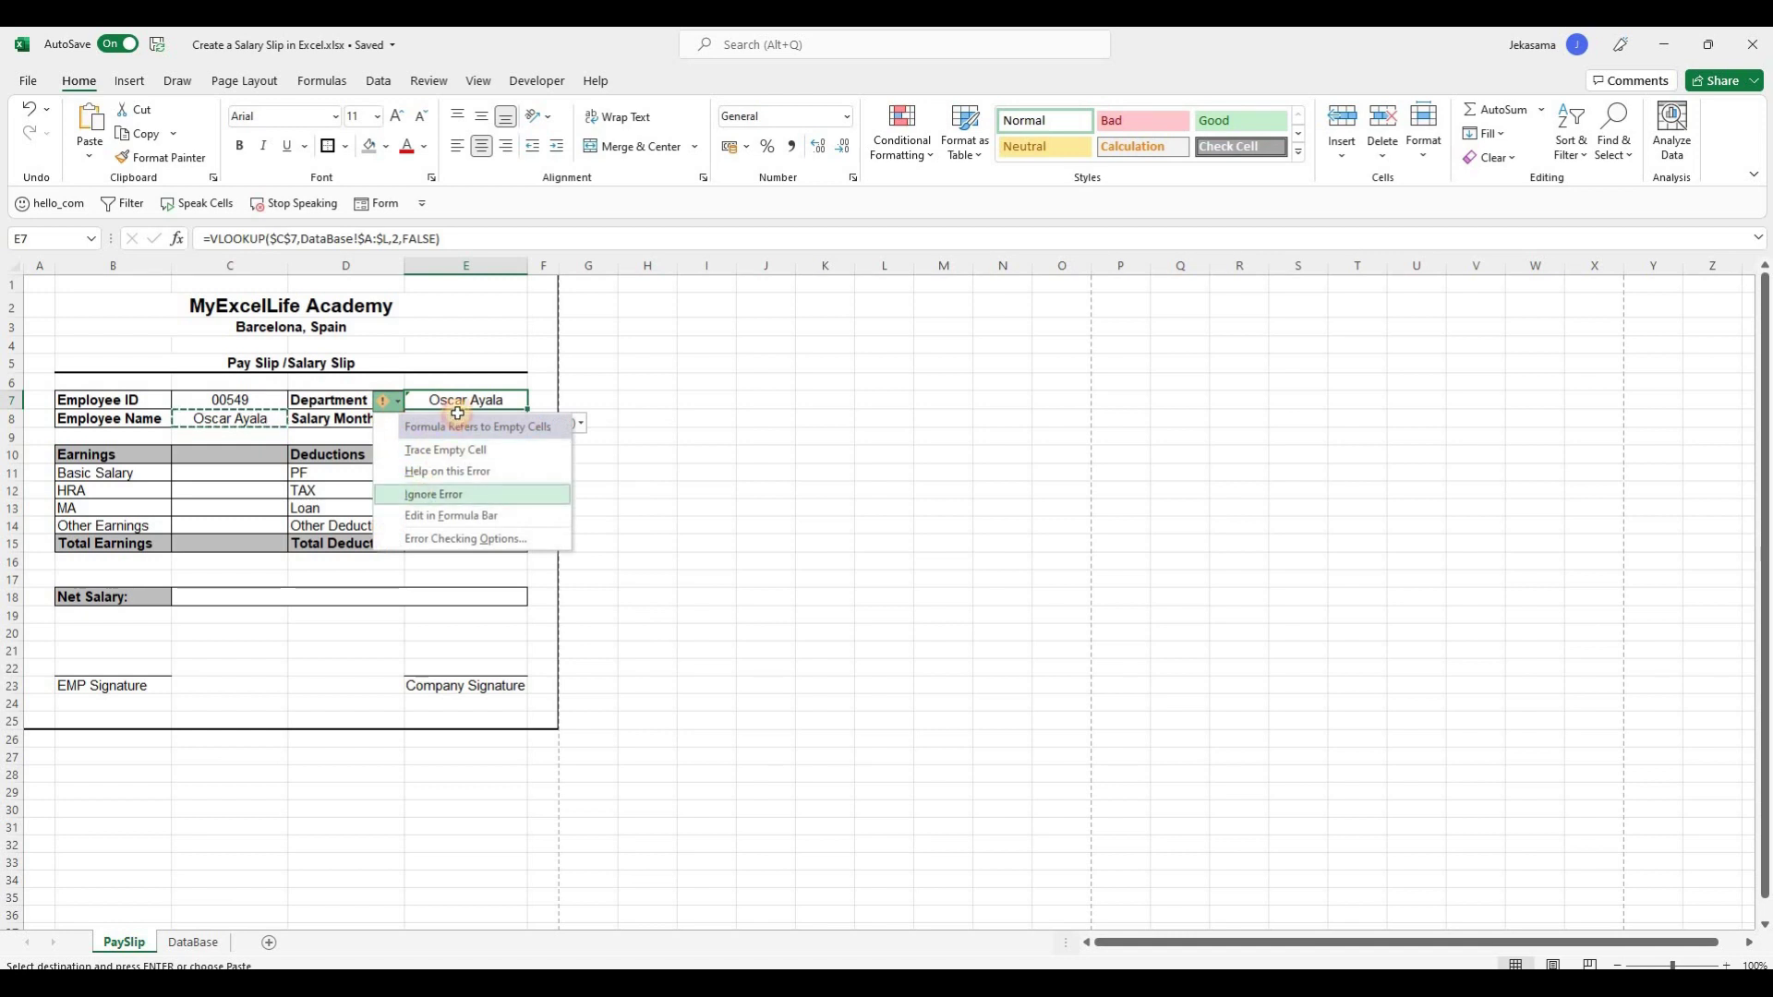
pyautogui.click(434, 490)
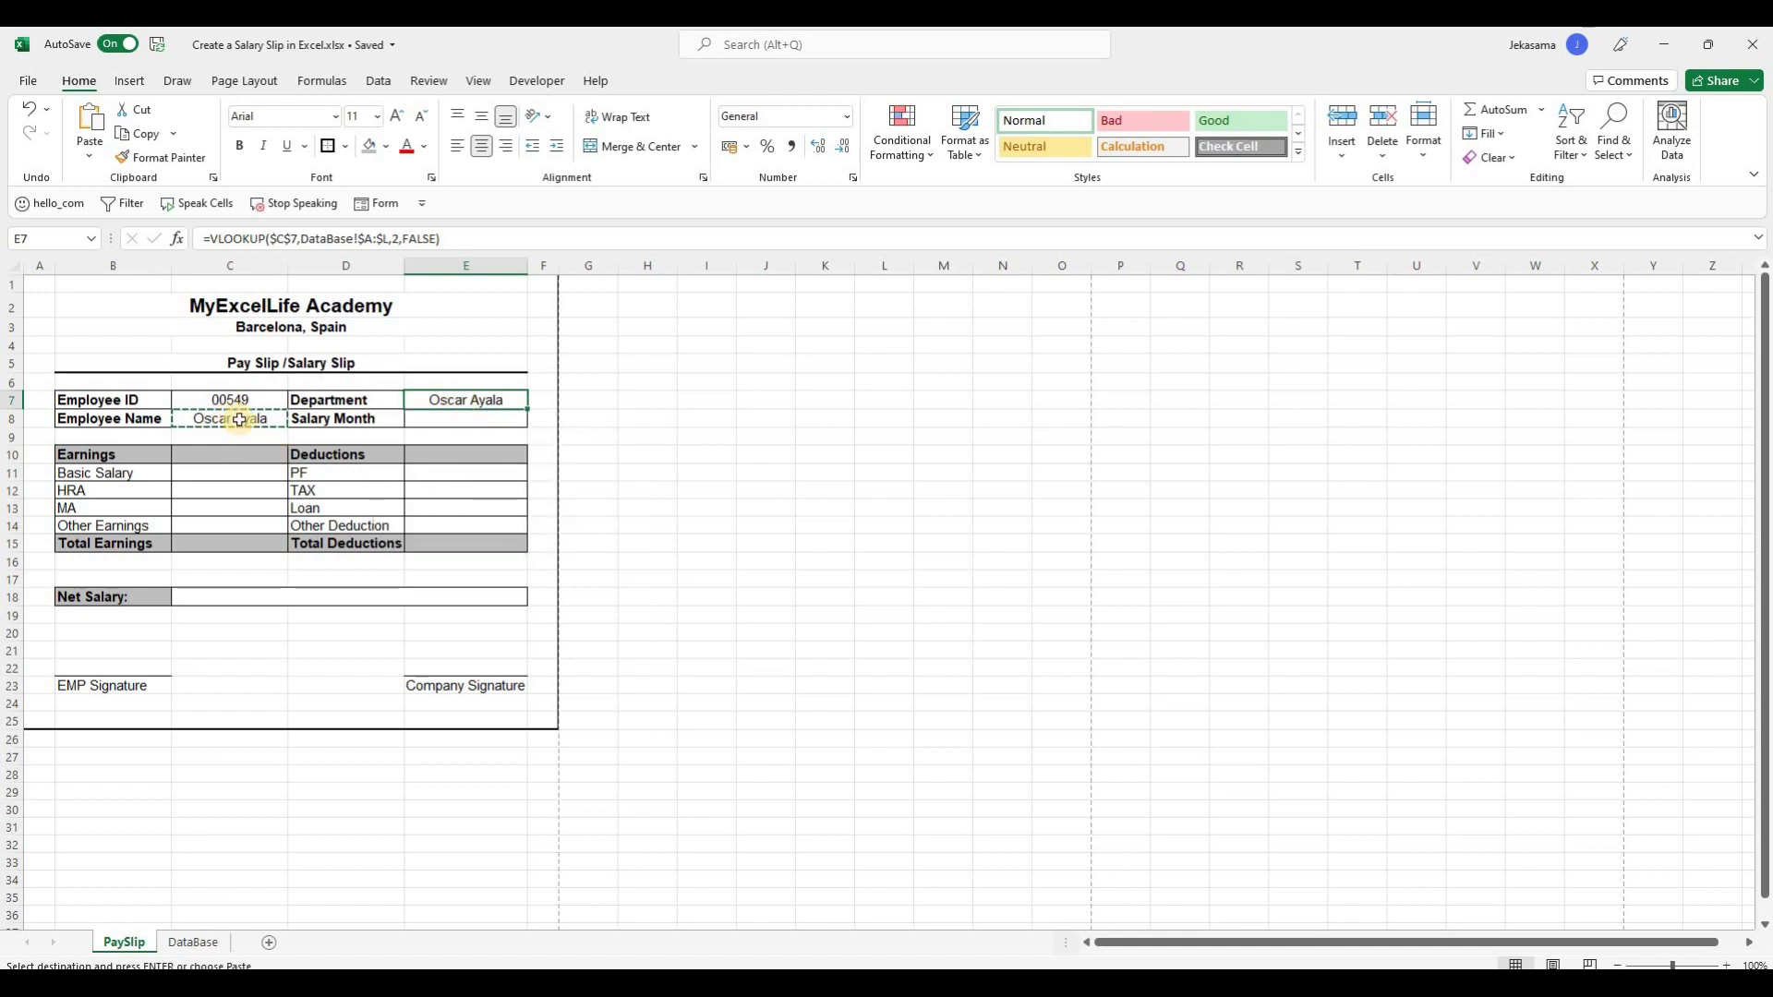
pyautogui.click(431, 400)
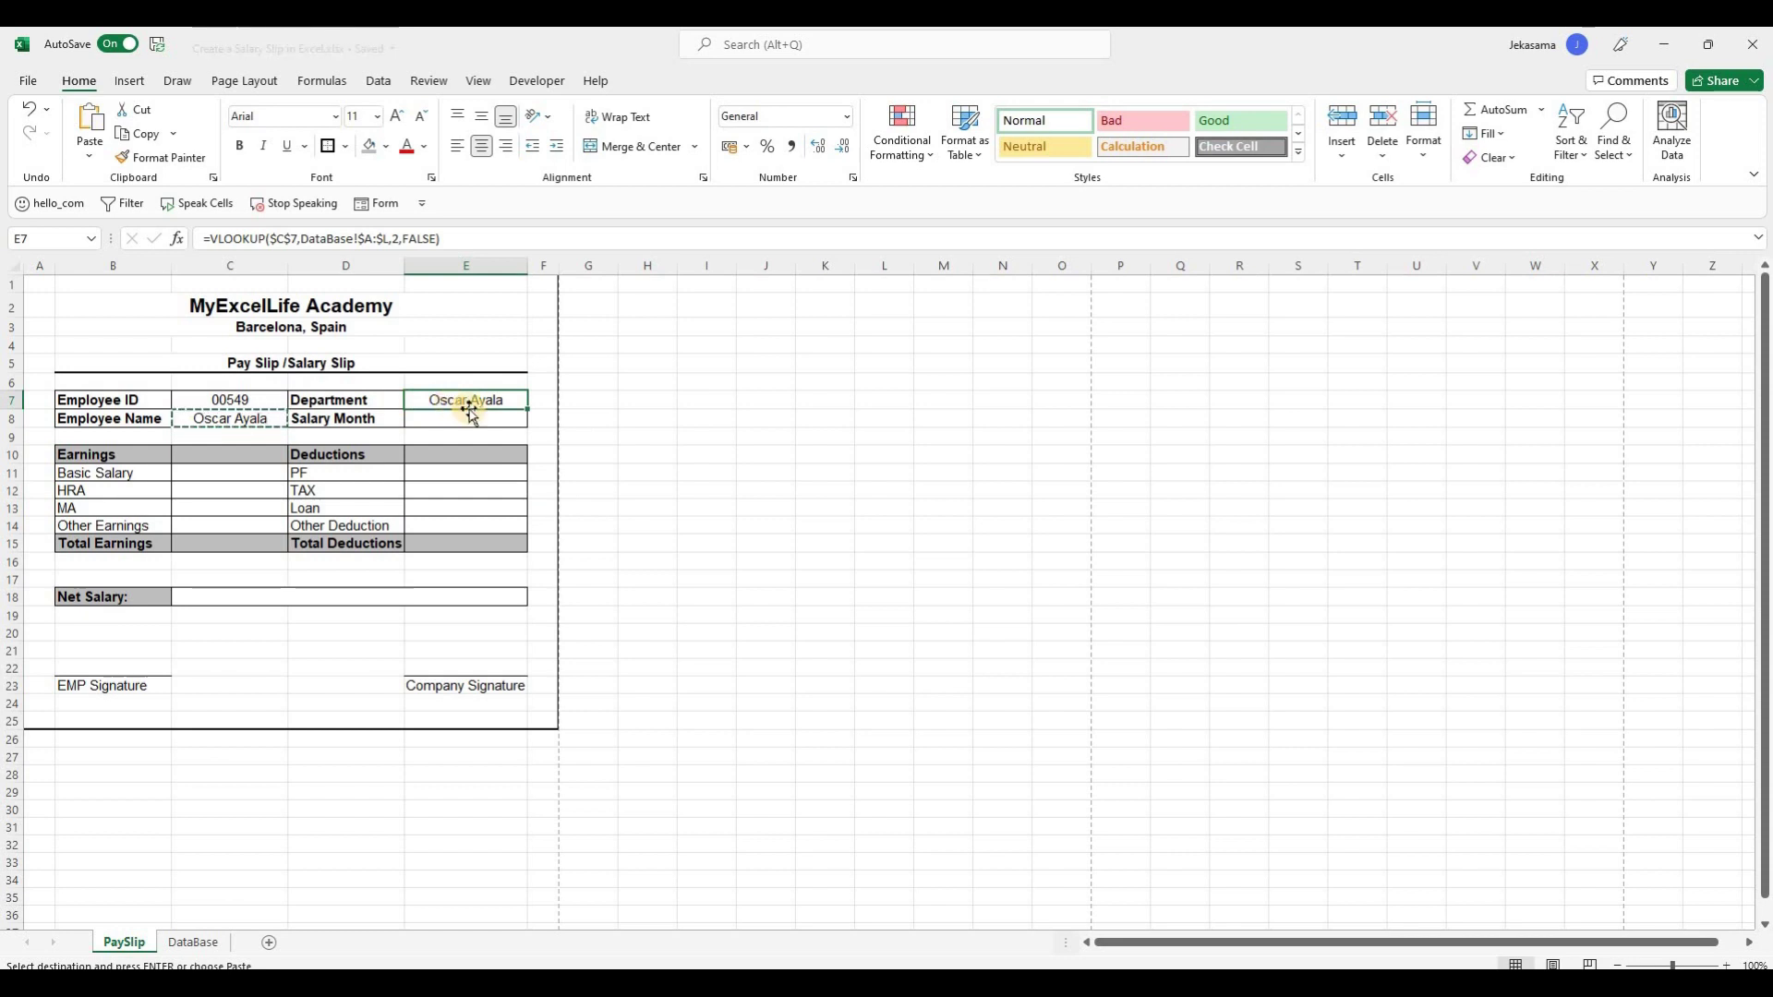
# Check DataBase column C, then set E7's VLOOKUP column index to 3 to return Finance.
pyautogui.click(216, 951)
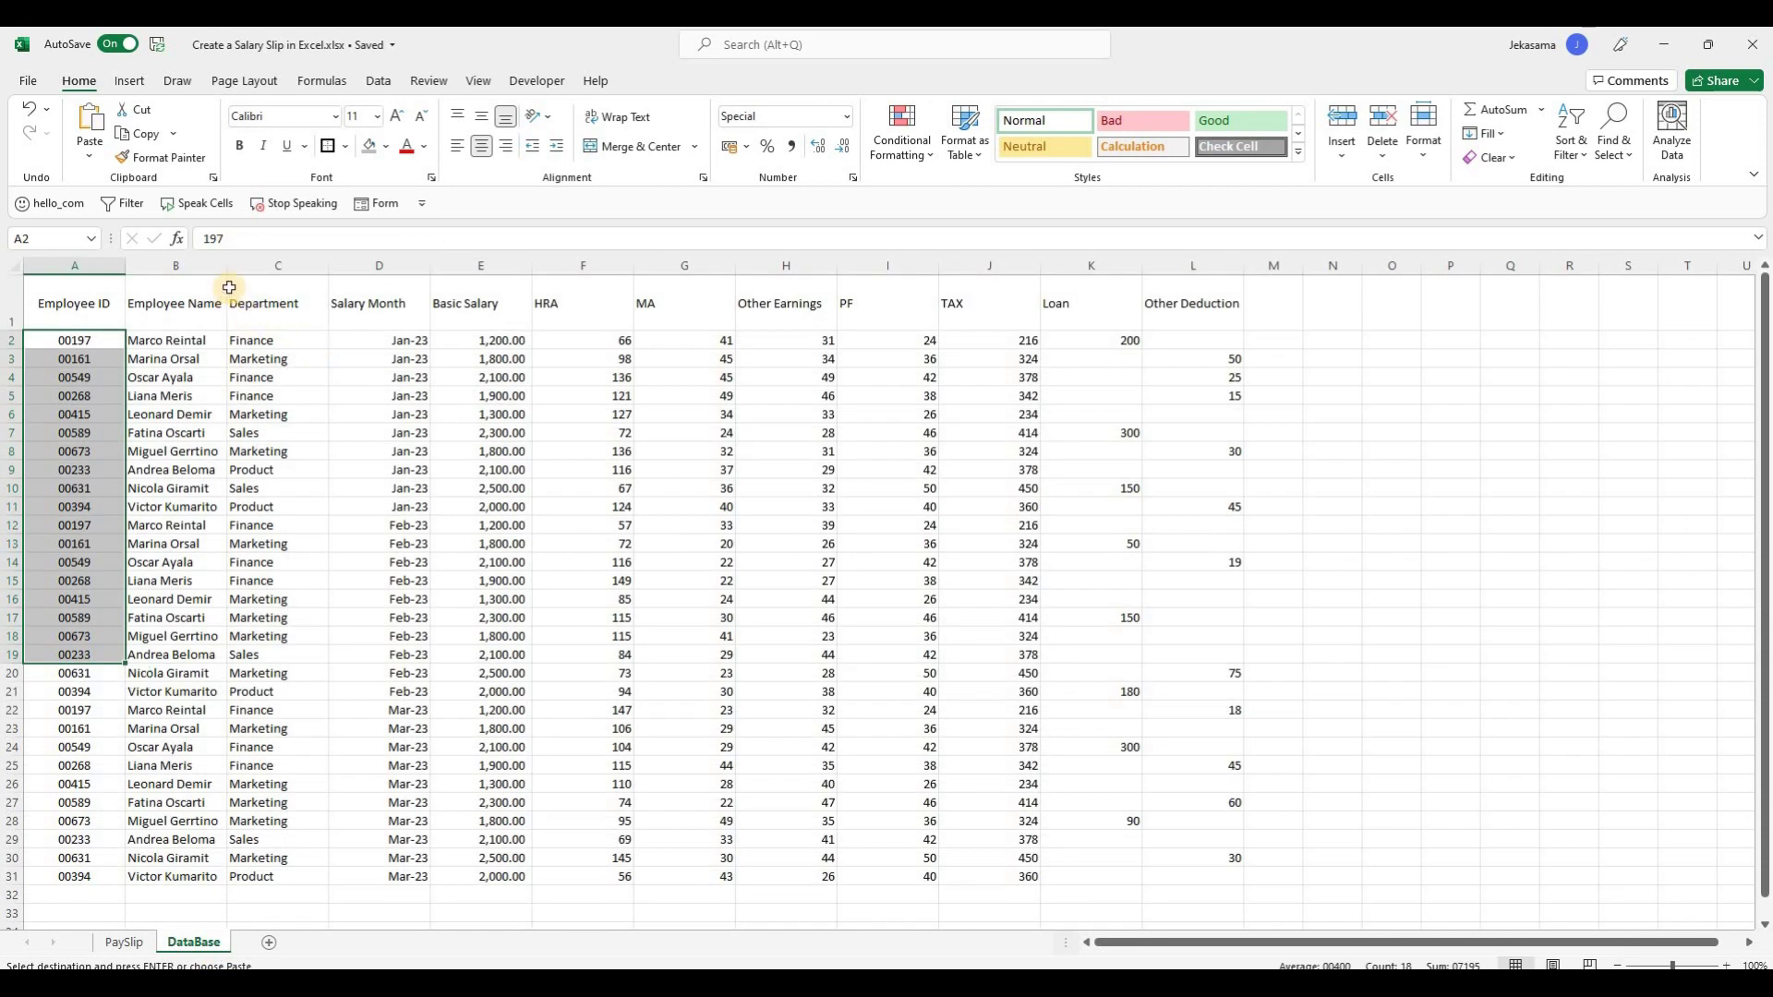
pyautogui.click(261, 265)
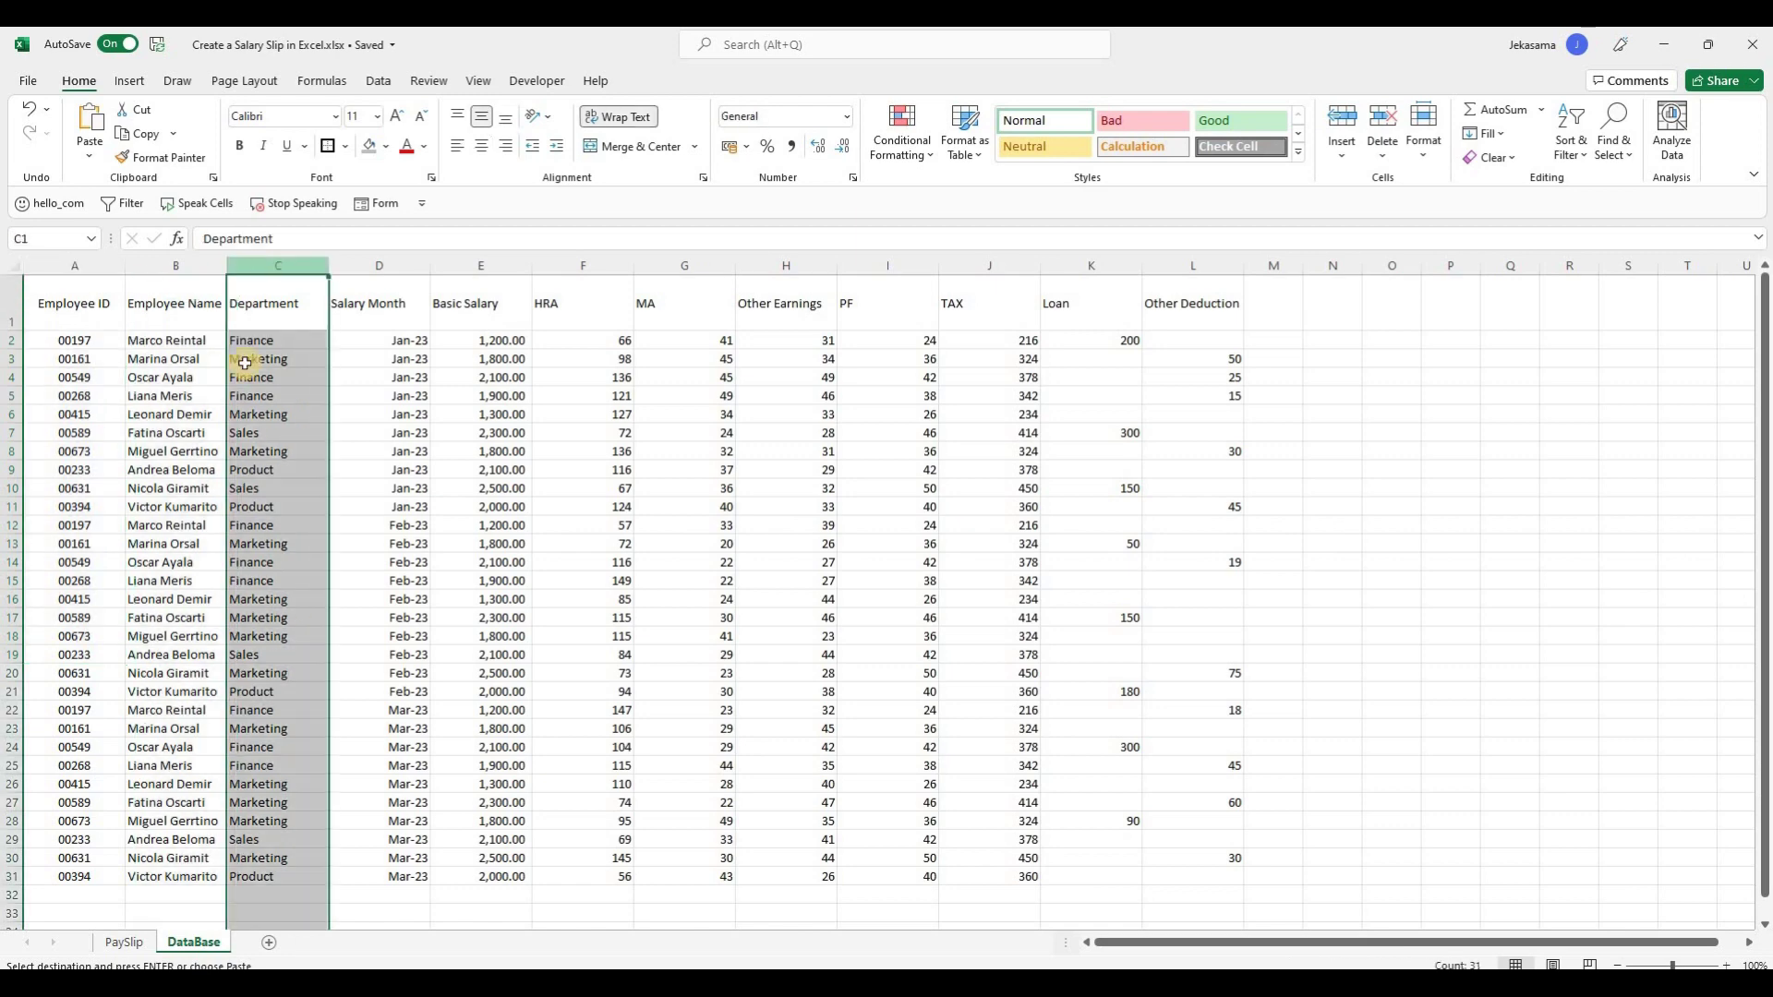
pyautogui.click(123, 941)
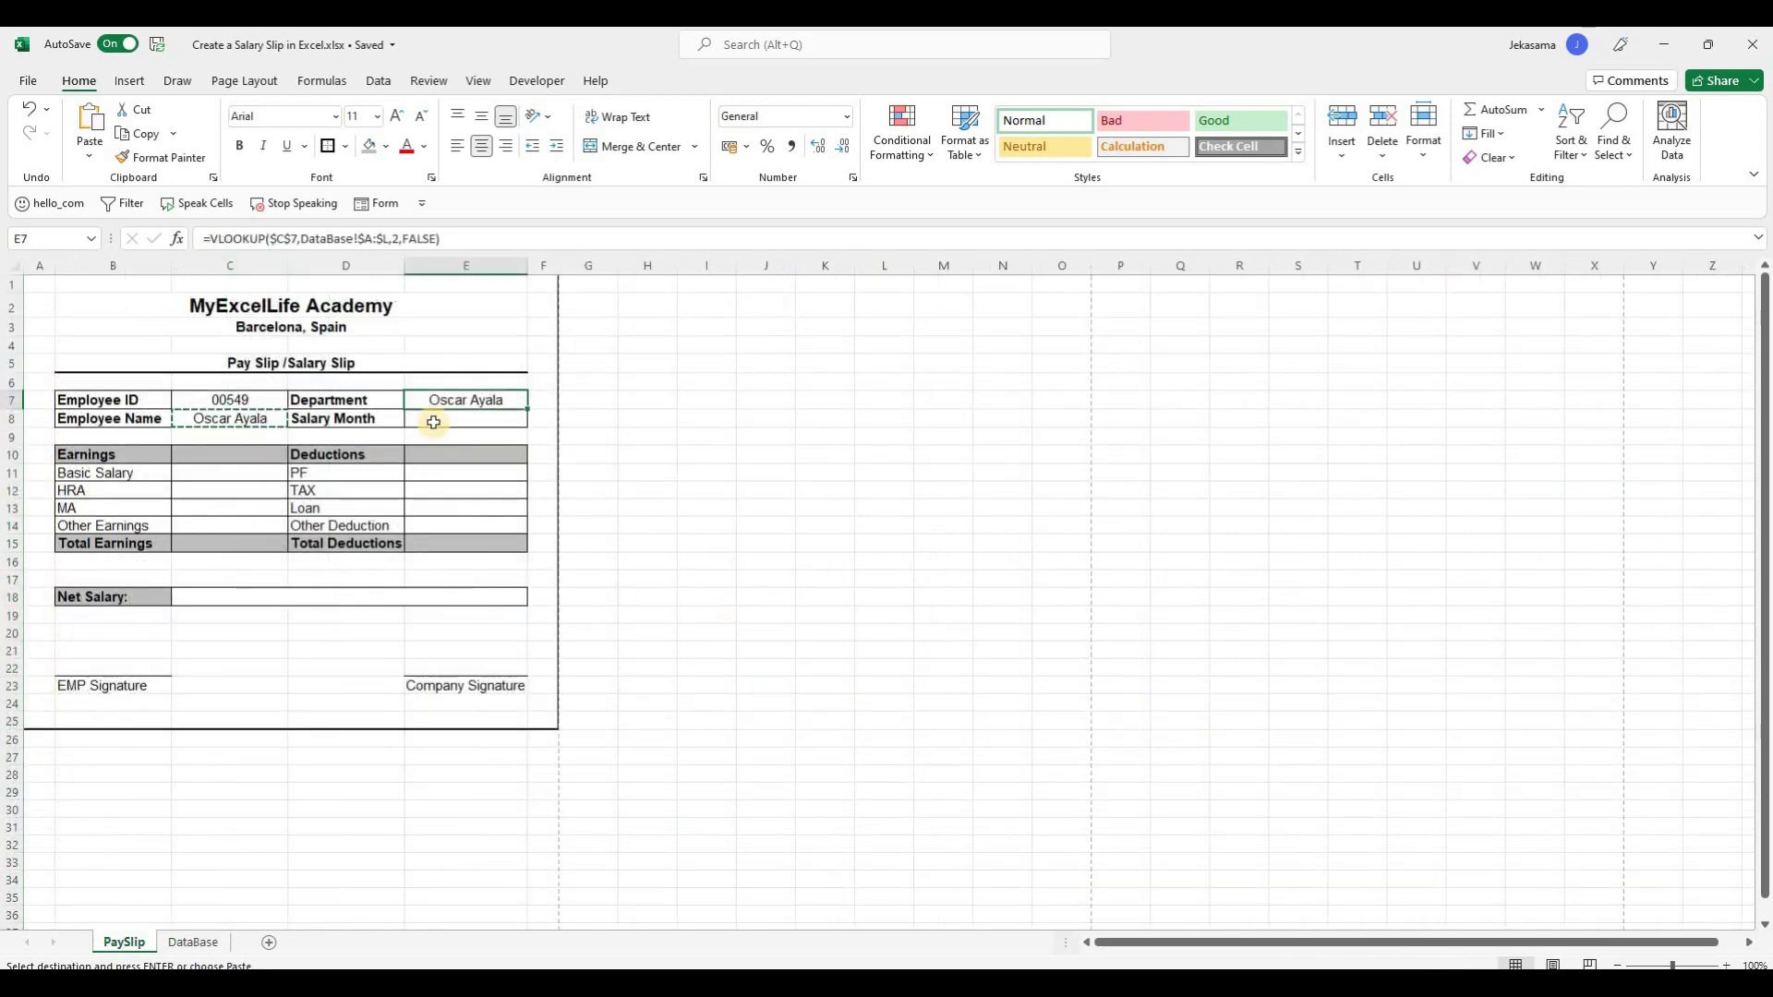
pyautogui.click(433, 422)
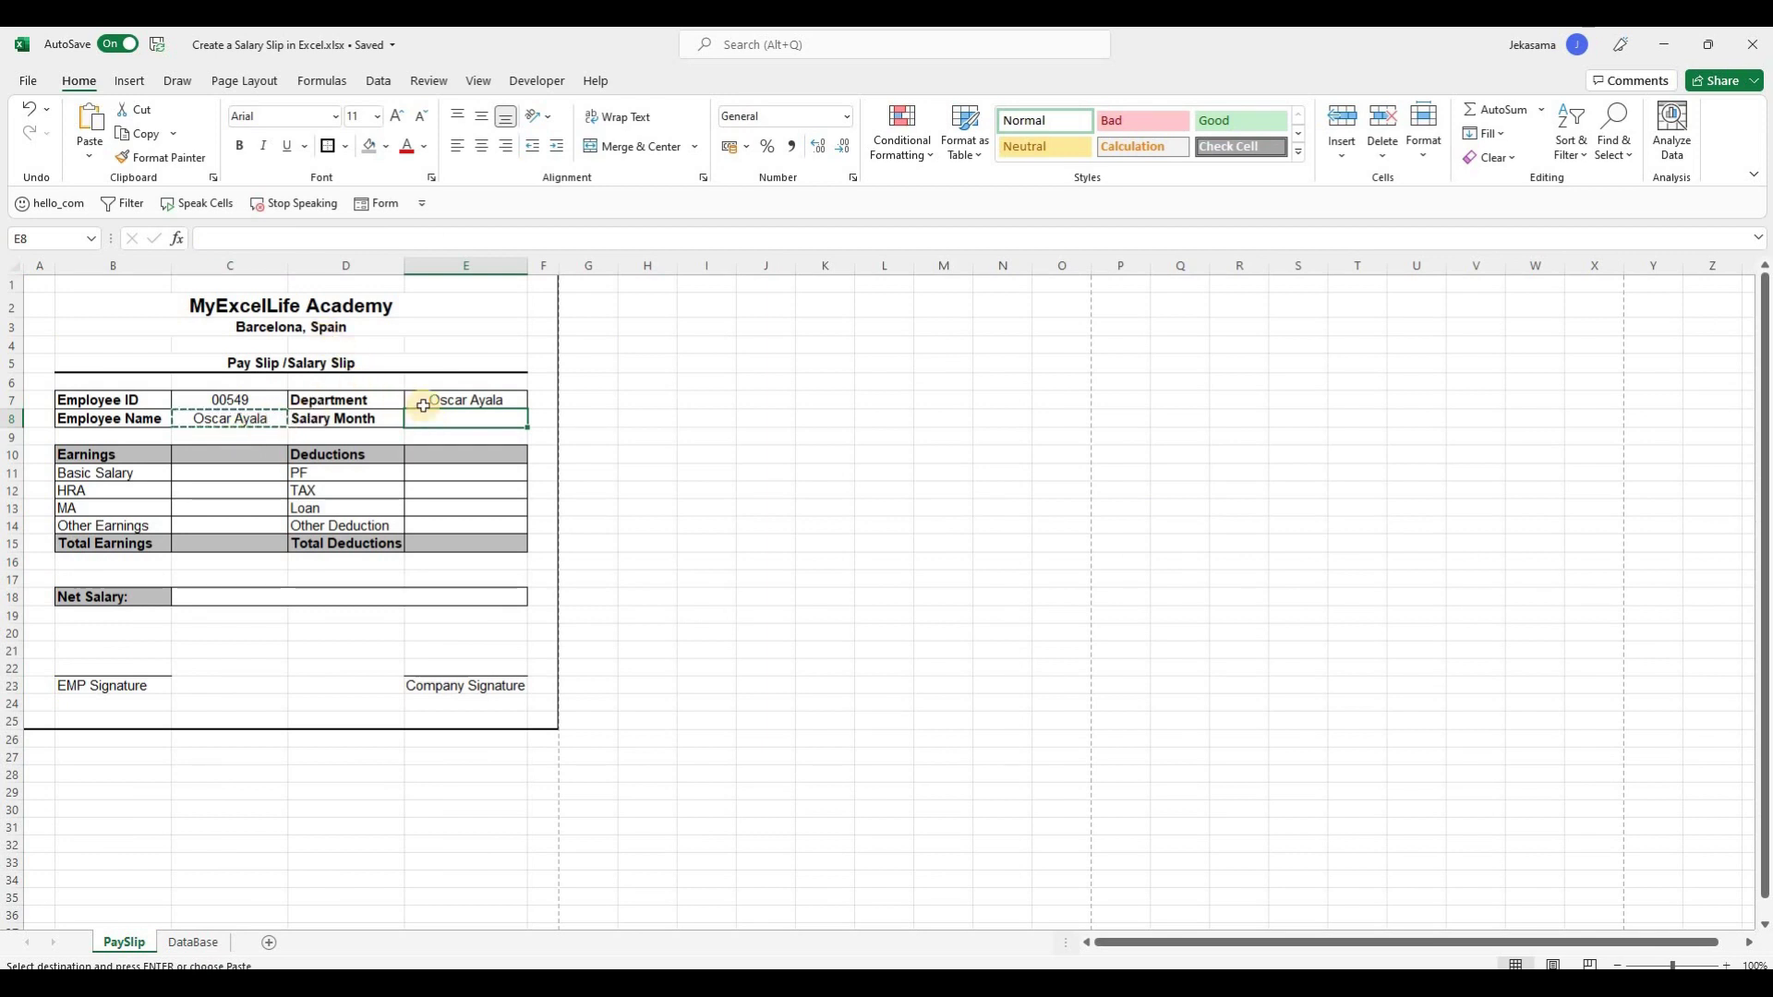
pyautogui.click(419, 400)
pyautogui.click(391, 238)
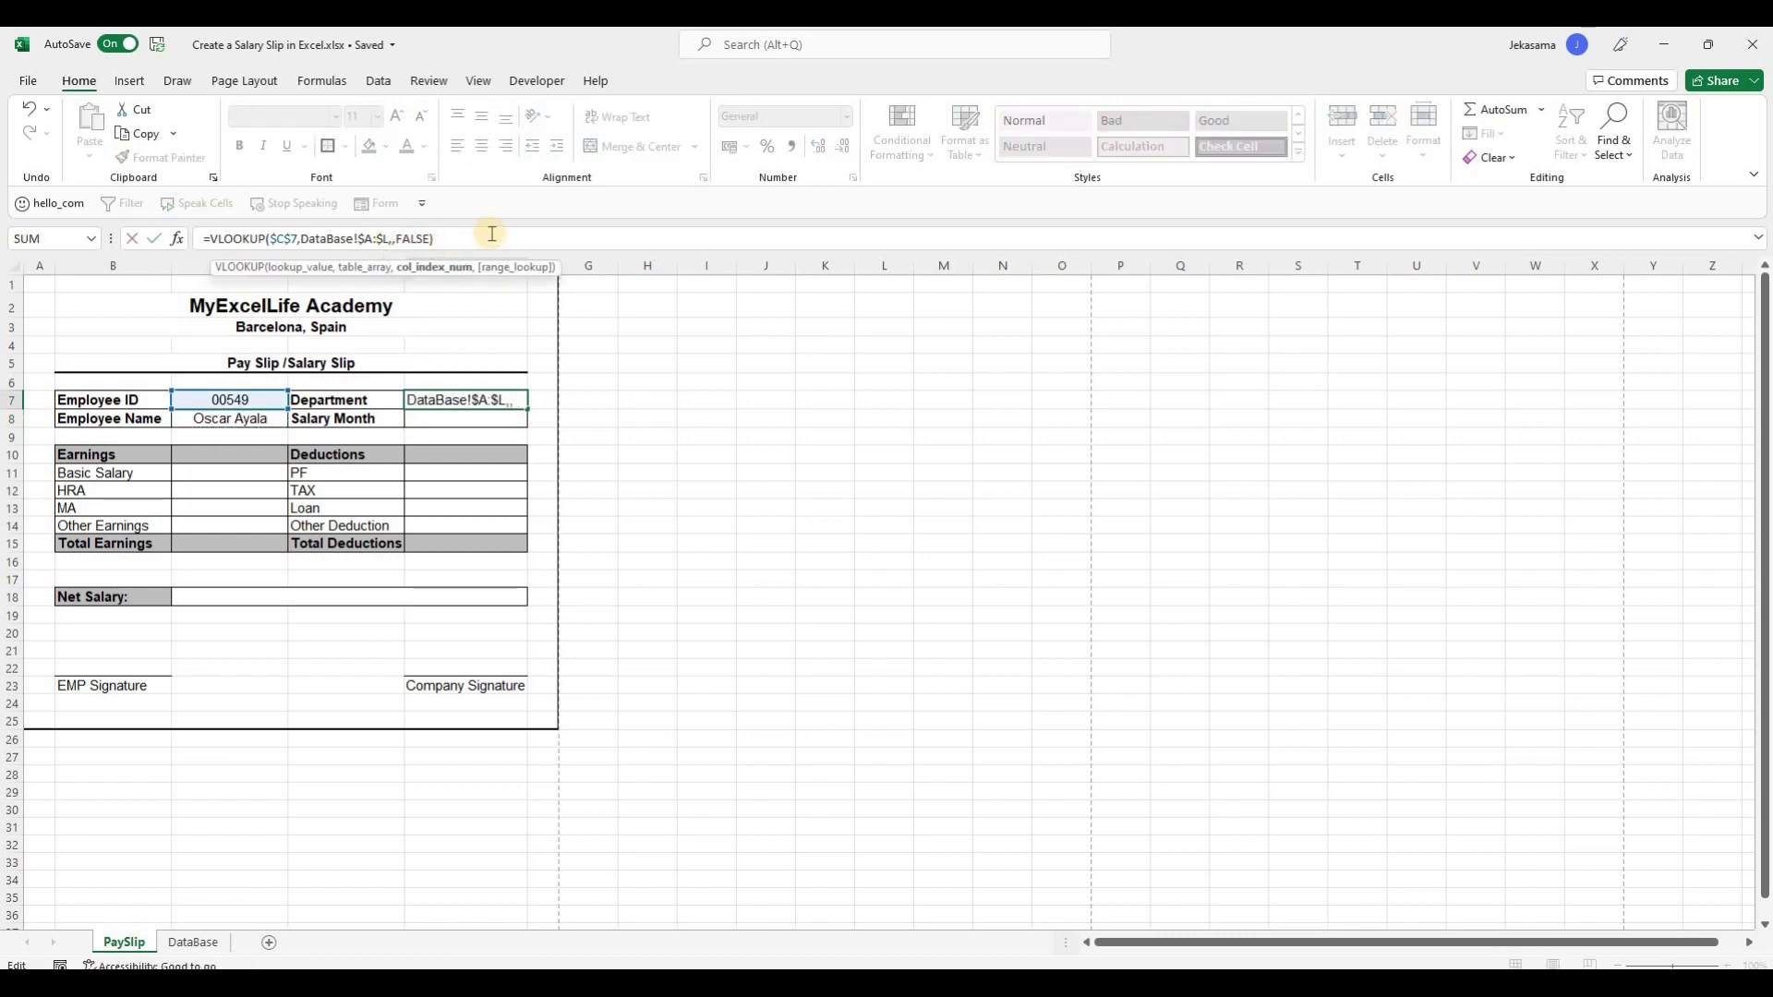
pyautogui.write('3')
pyautogui.press('Return')
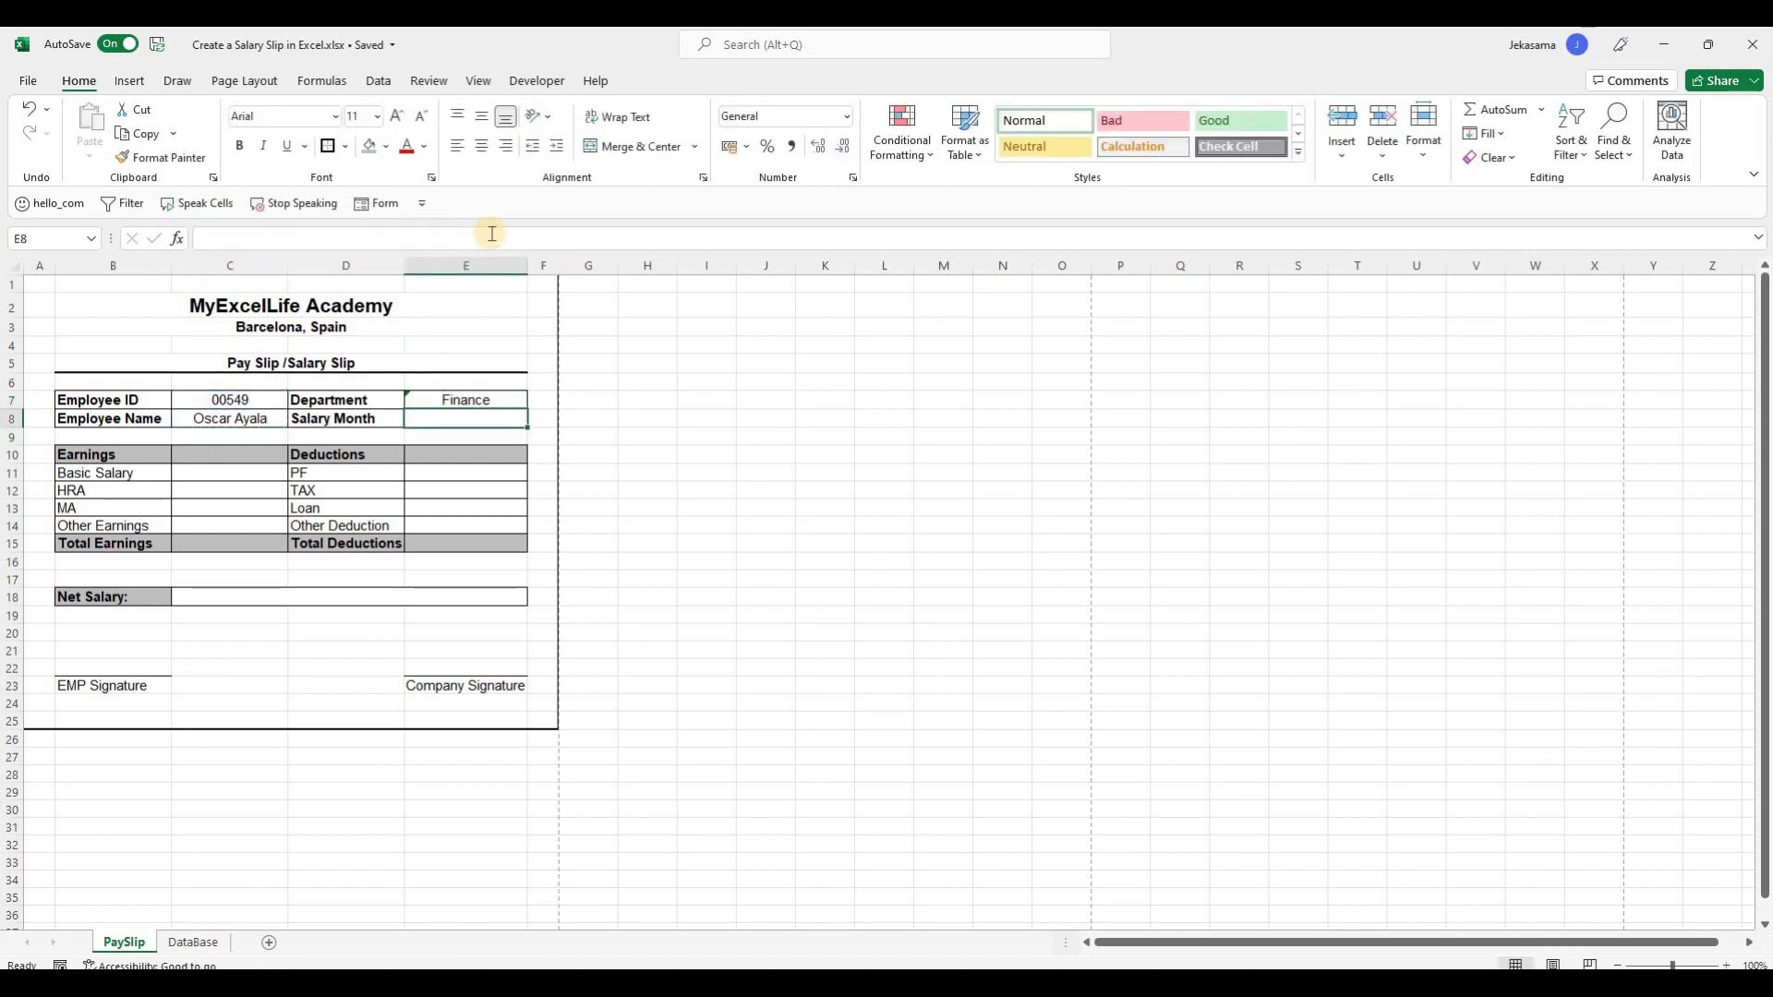
# Copy E7's lookup formula into Salary Month cell E8 and ignore the warning on D8.
pyautogui.click(458, 399)
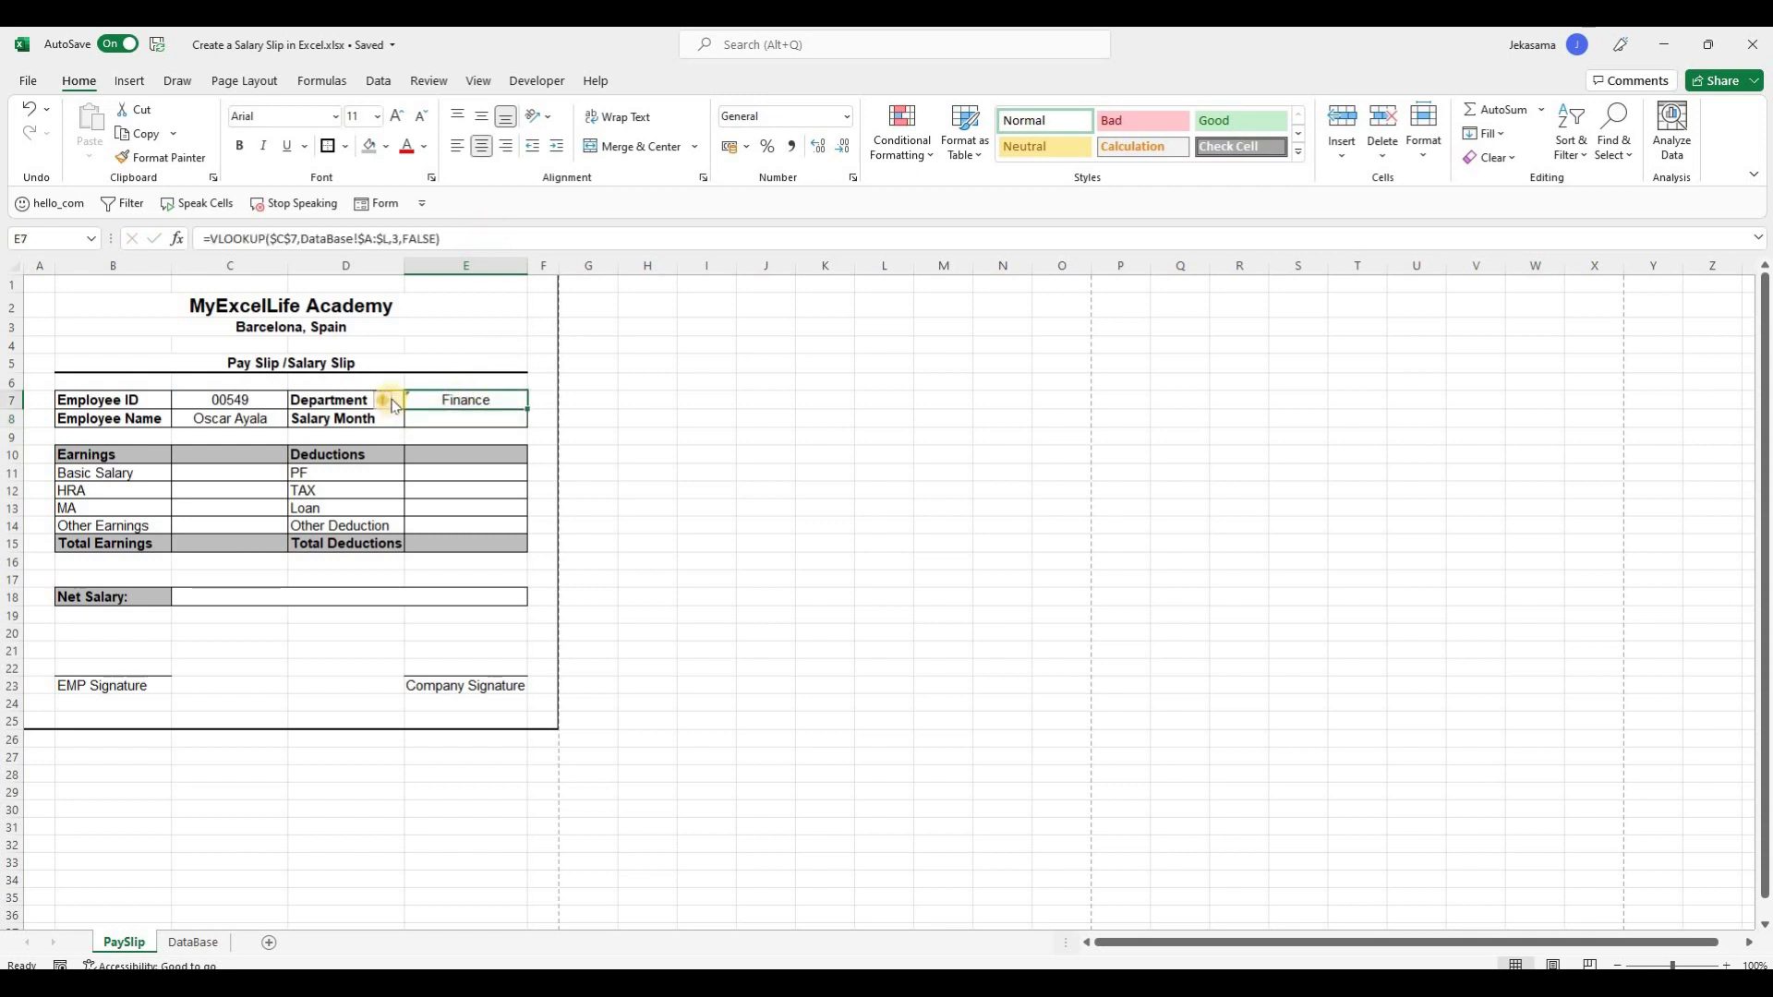
pyautogui.click(384, 400)
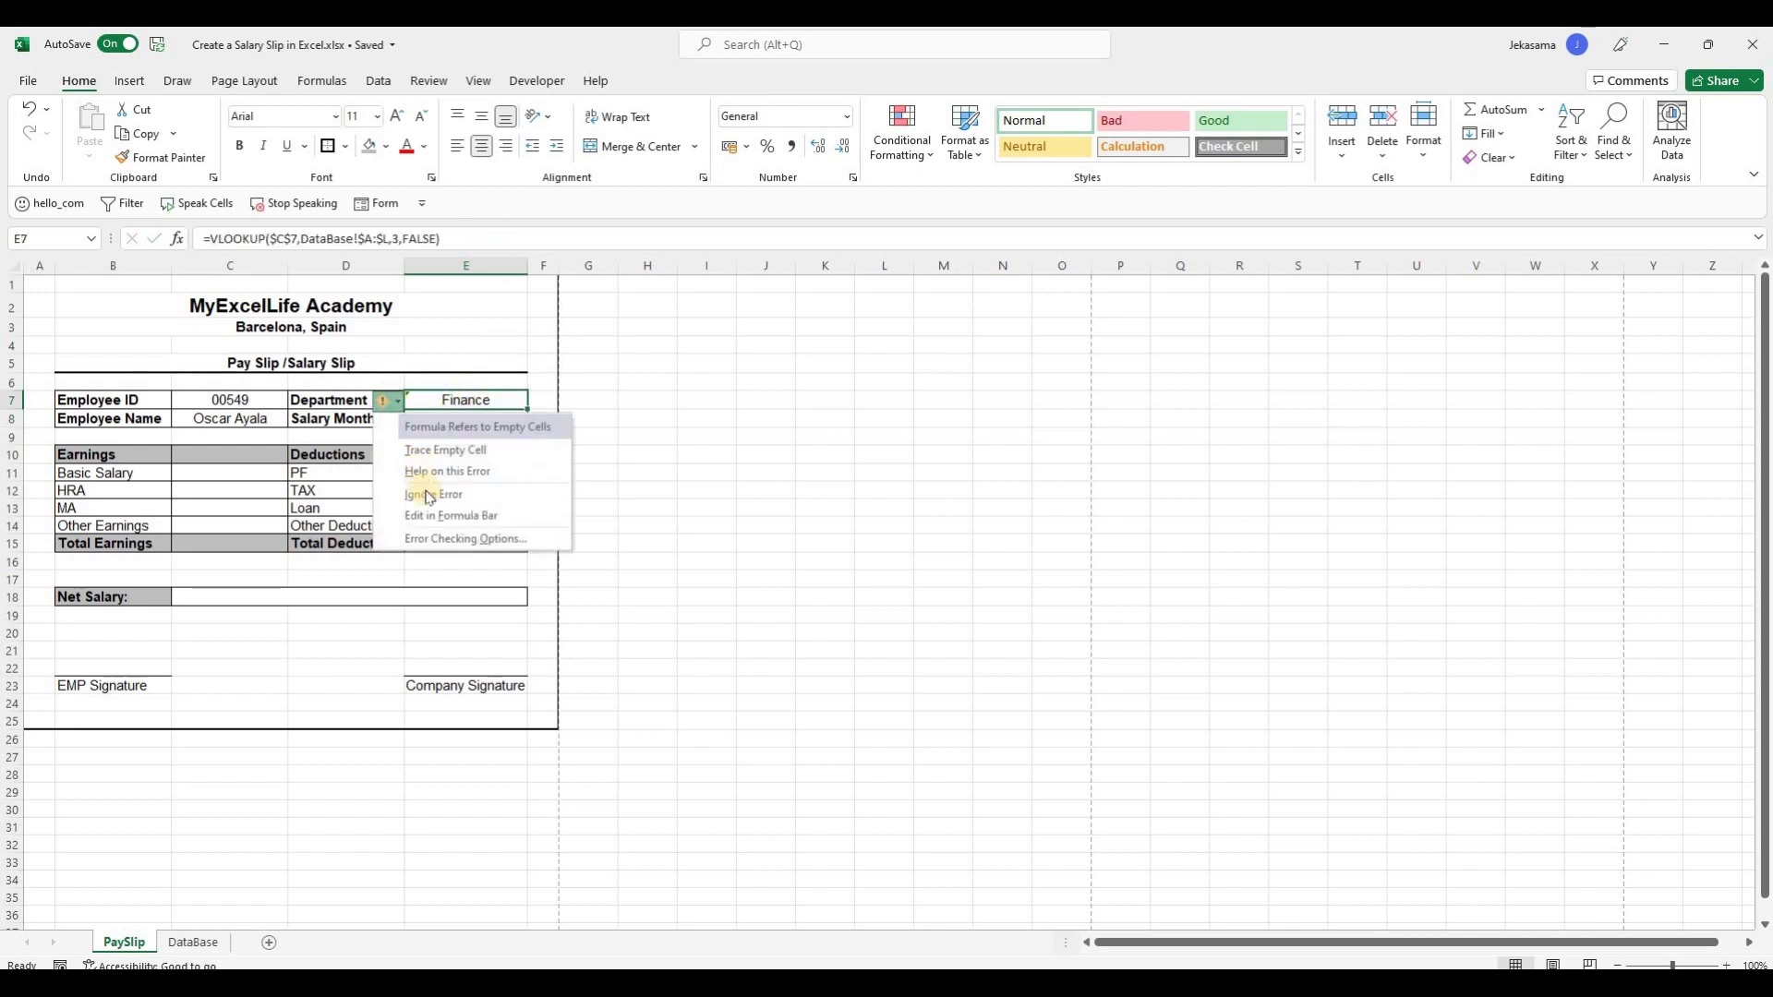
pyautogui.click(639, 452)
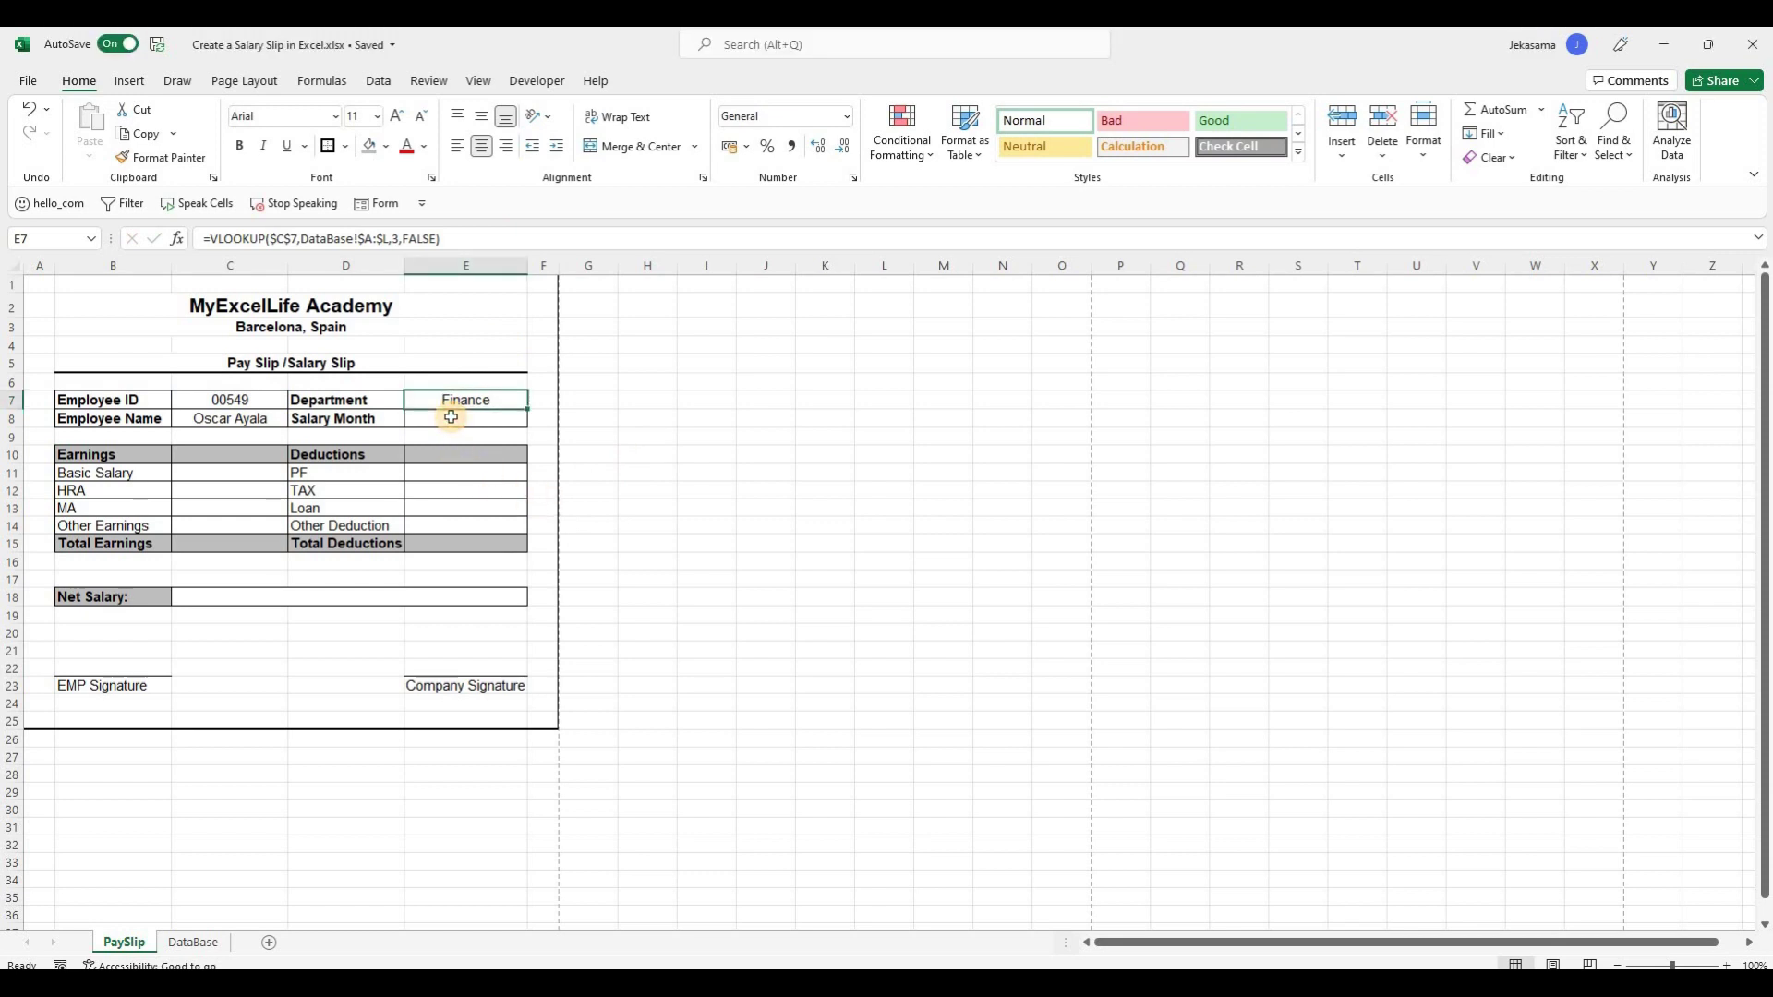
pyautogui.hotkey('ctrl', 'c')
pyautogui.click(451, 425)
pyautogui.hotkey('ctrl', 'v')
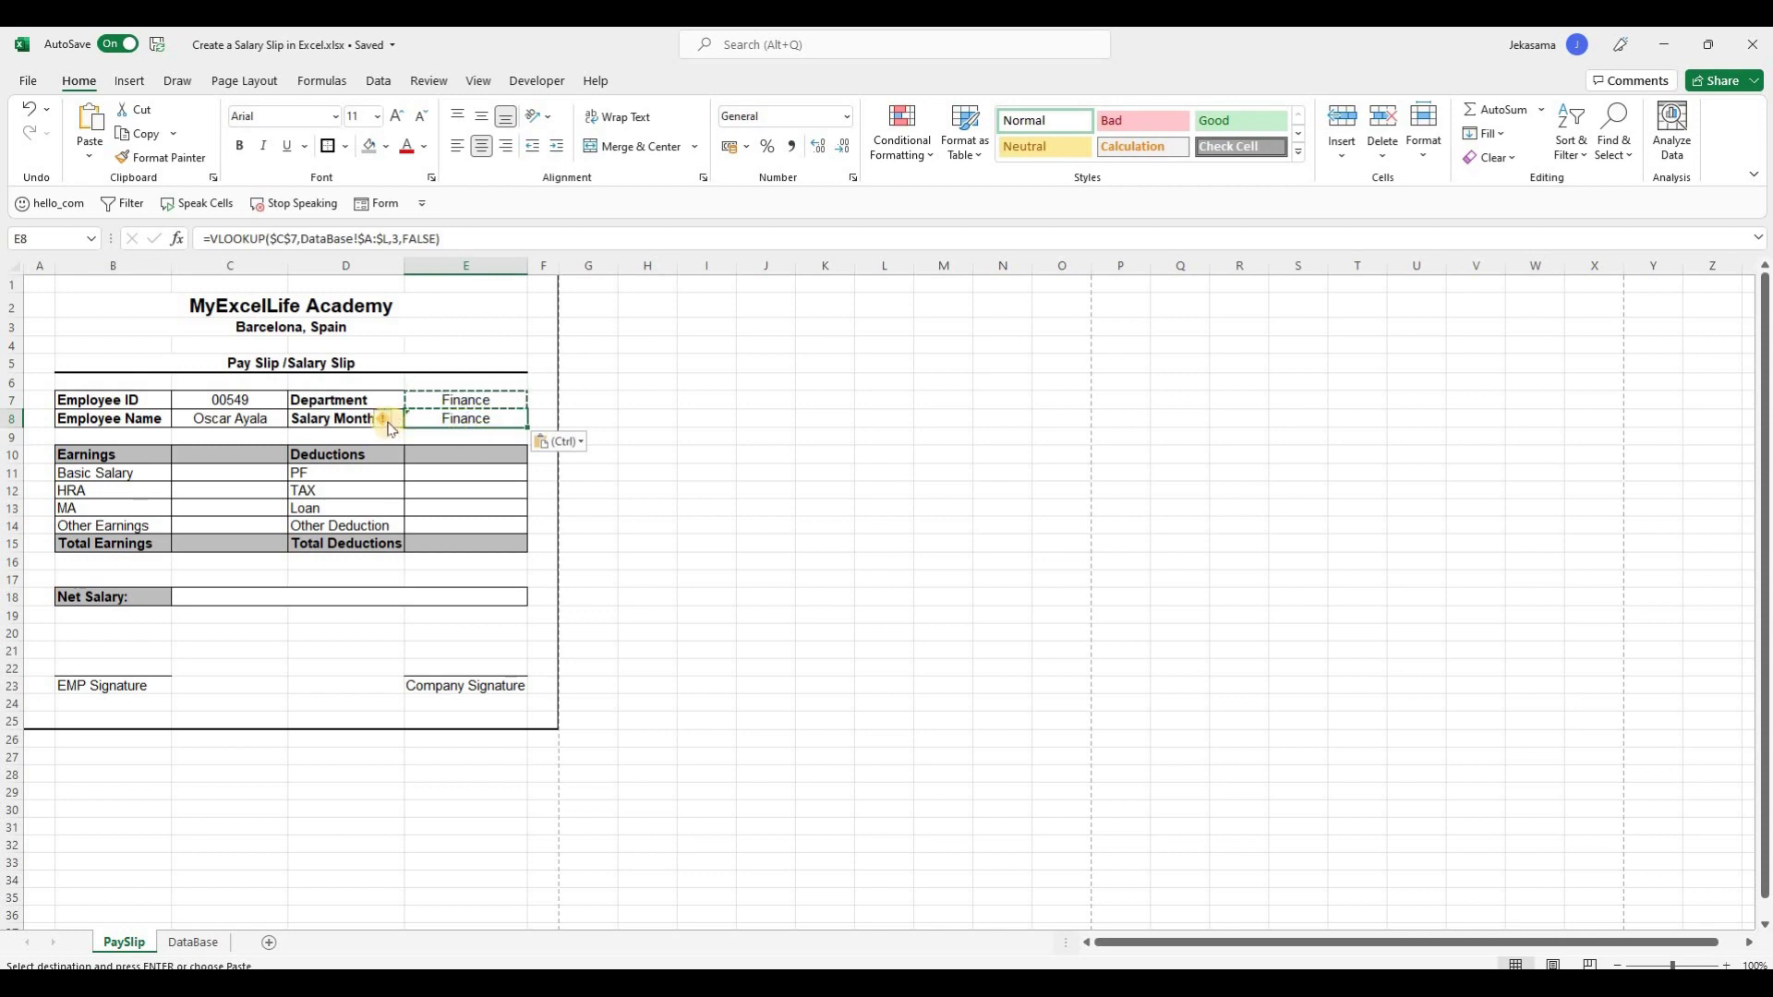
pyautogui.click(388, 420)
pyautogui.click(432, 513)
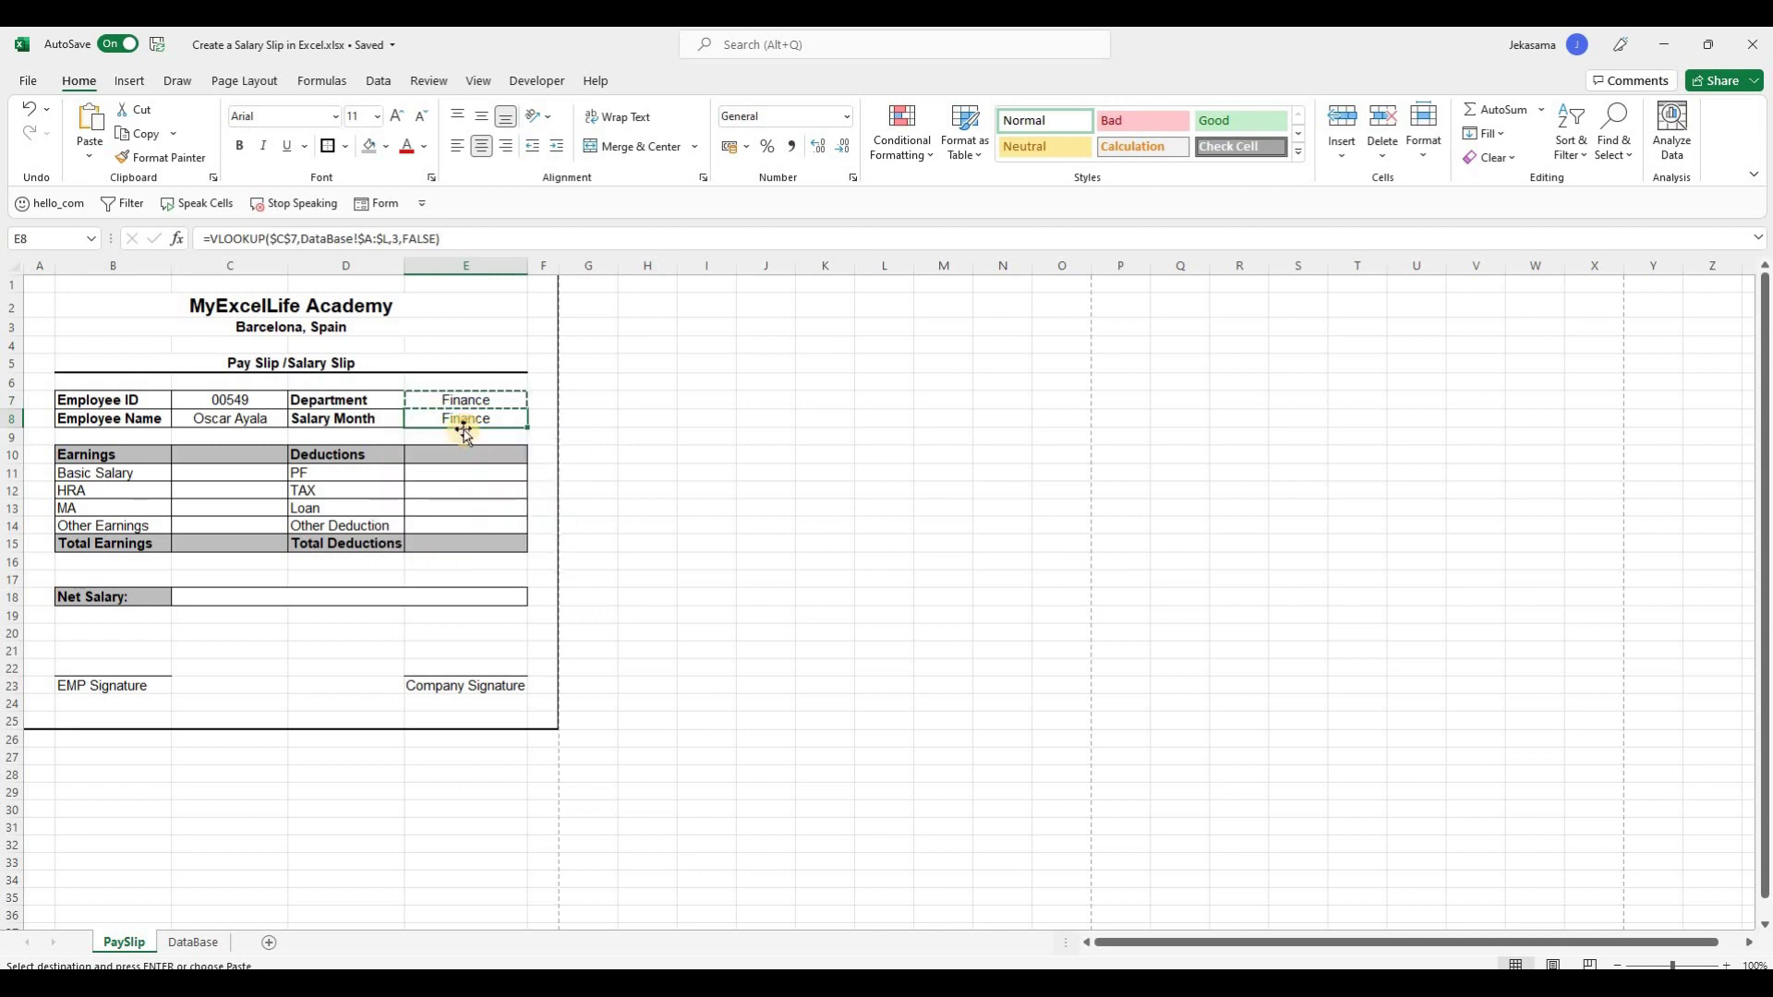
# Check DataBase columns A–D, then set E8's VLOOKUP column index to 4.
pyautogui.click(193, 941)
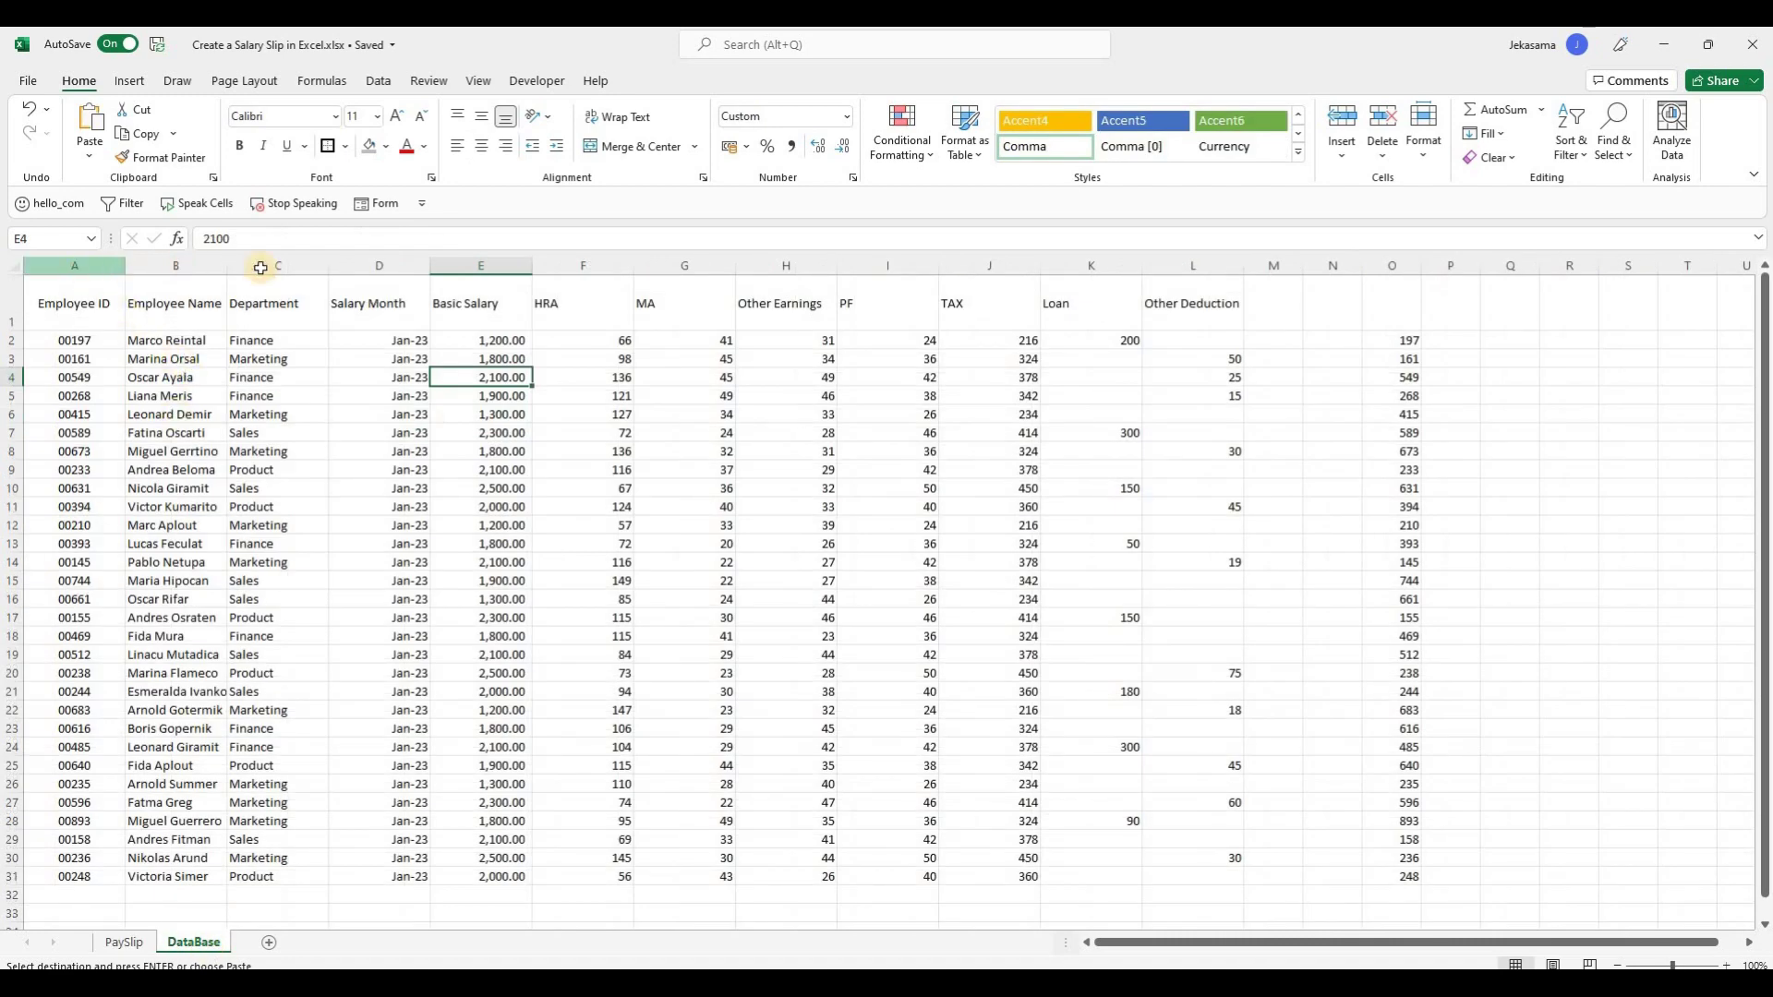
pyautogui.moveTo(75, 265); pyautogui.dragTo(374, 270)
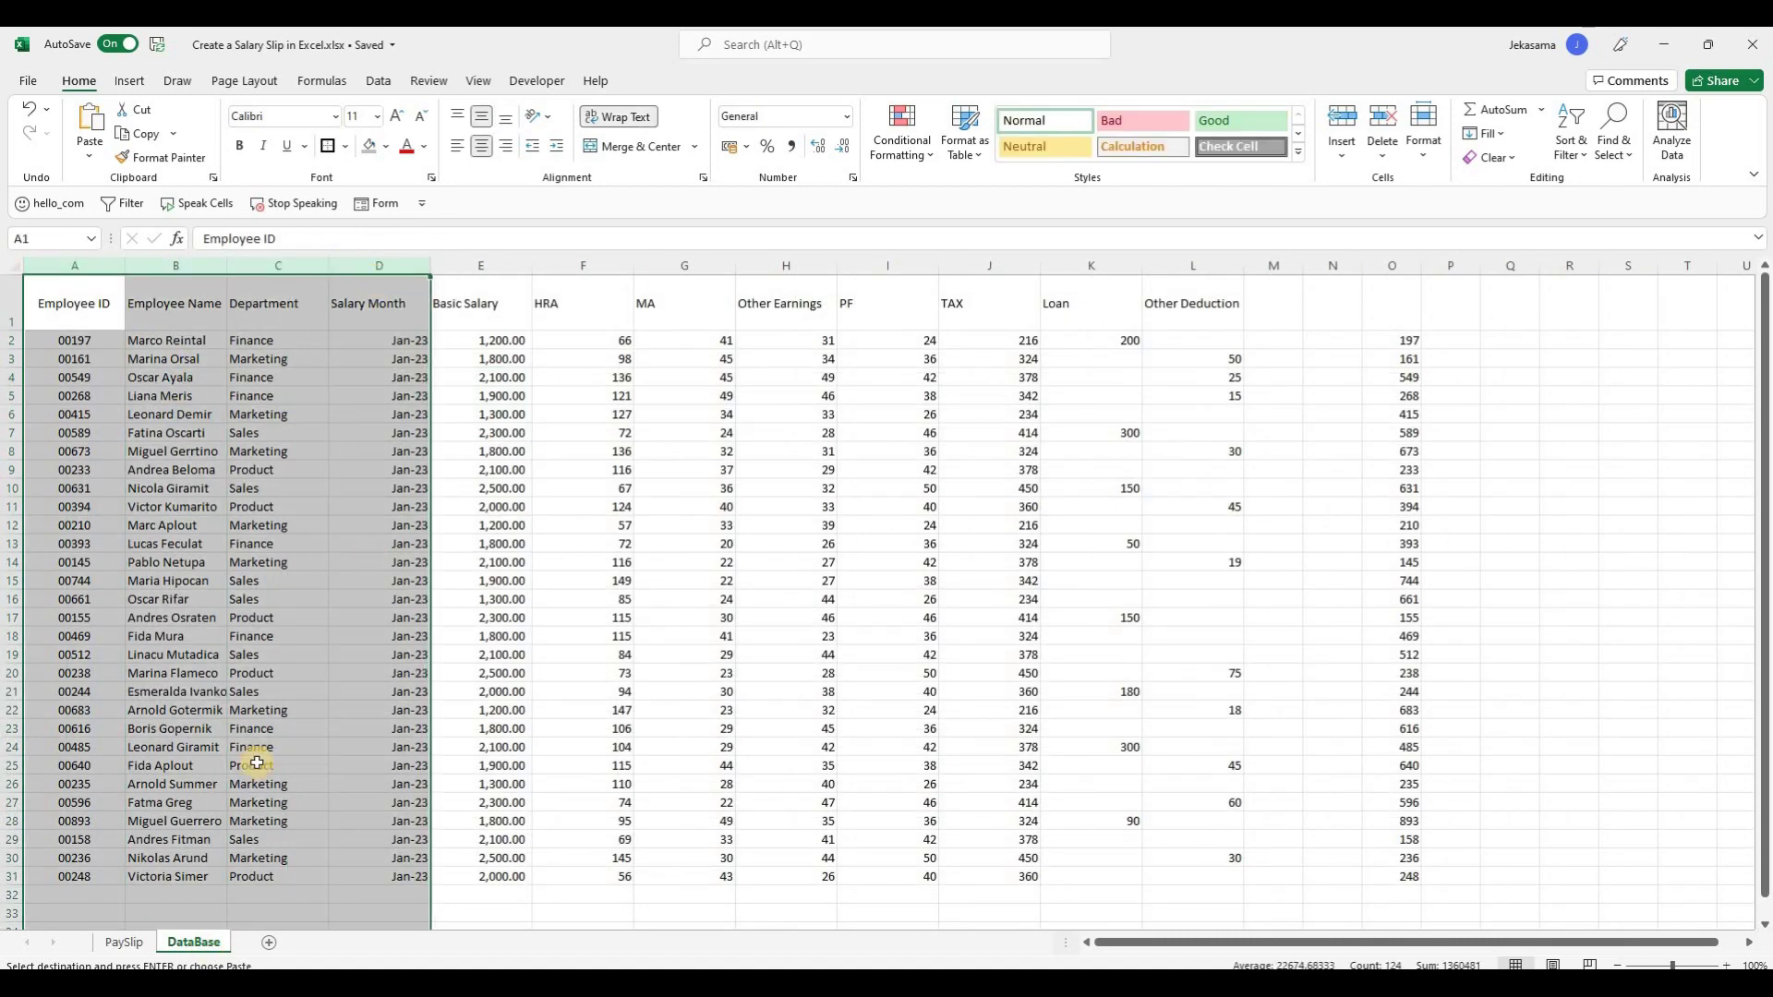
pyautogui.click(124, 942)
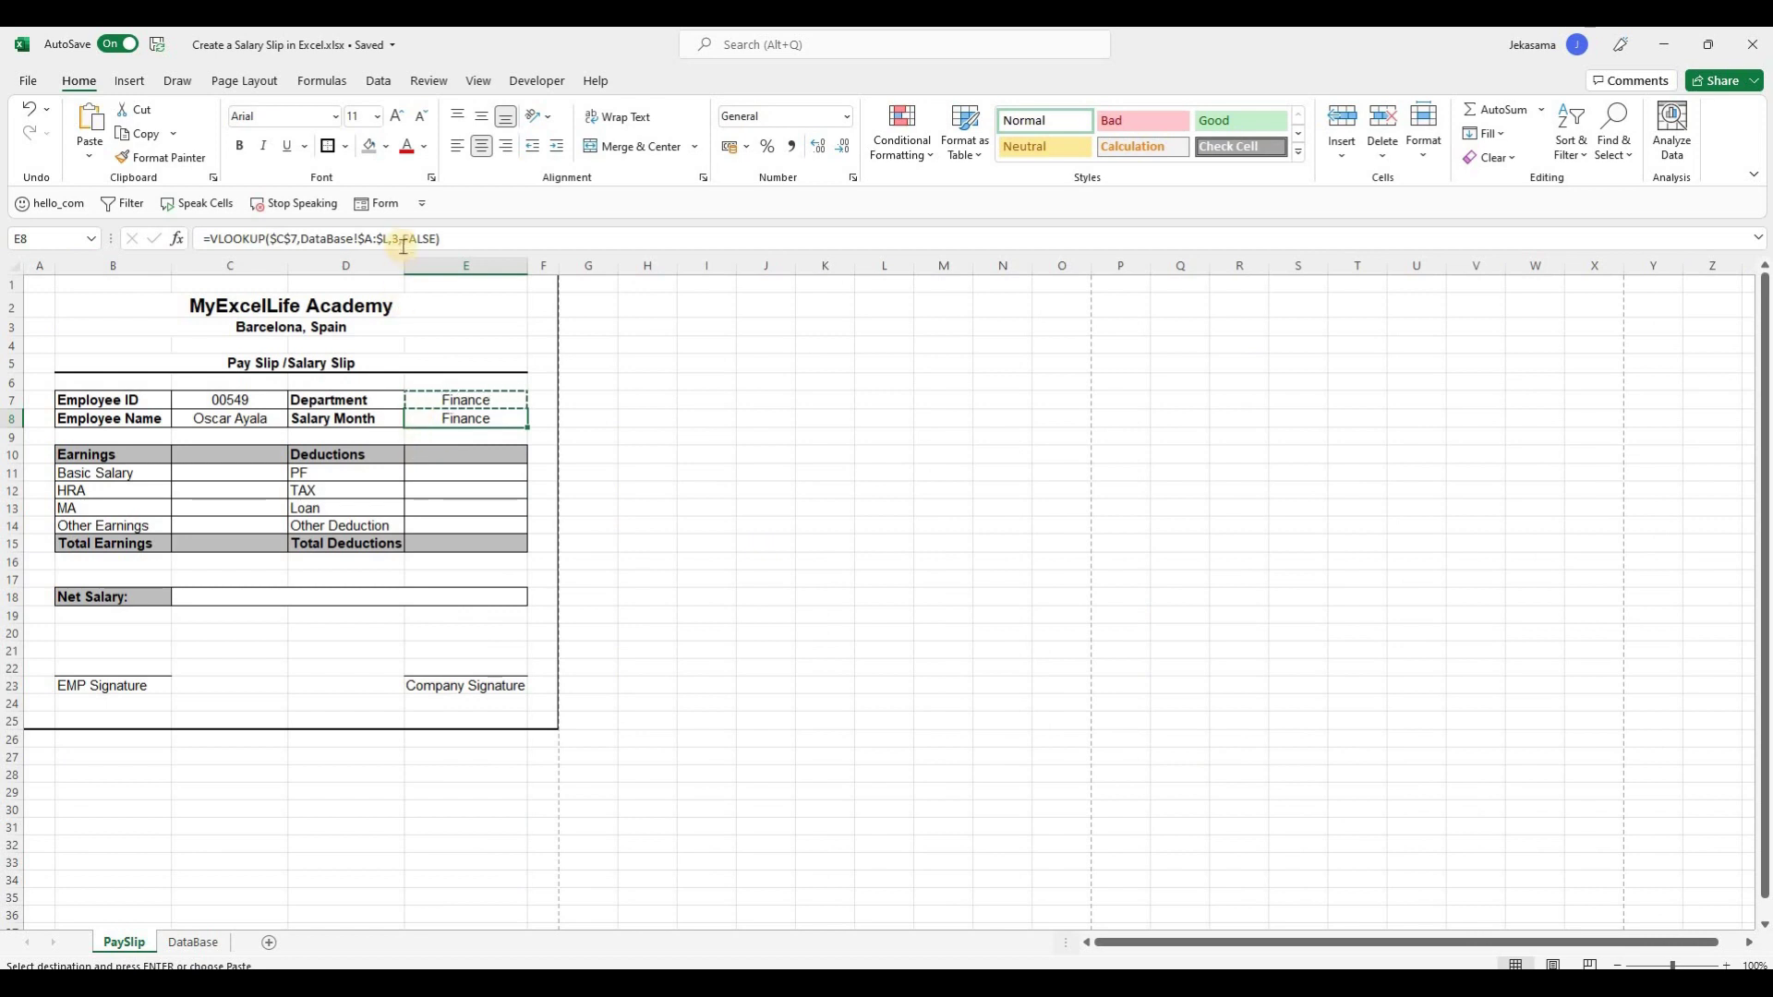
pyautogui.click(398, 239)
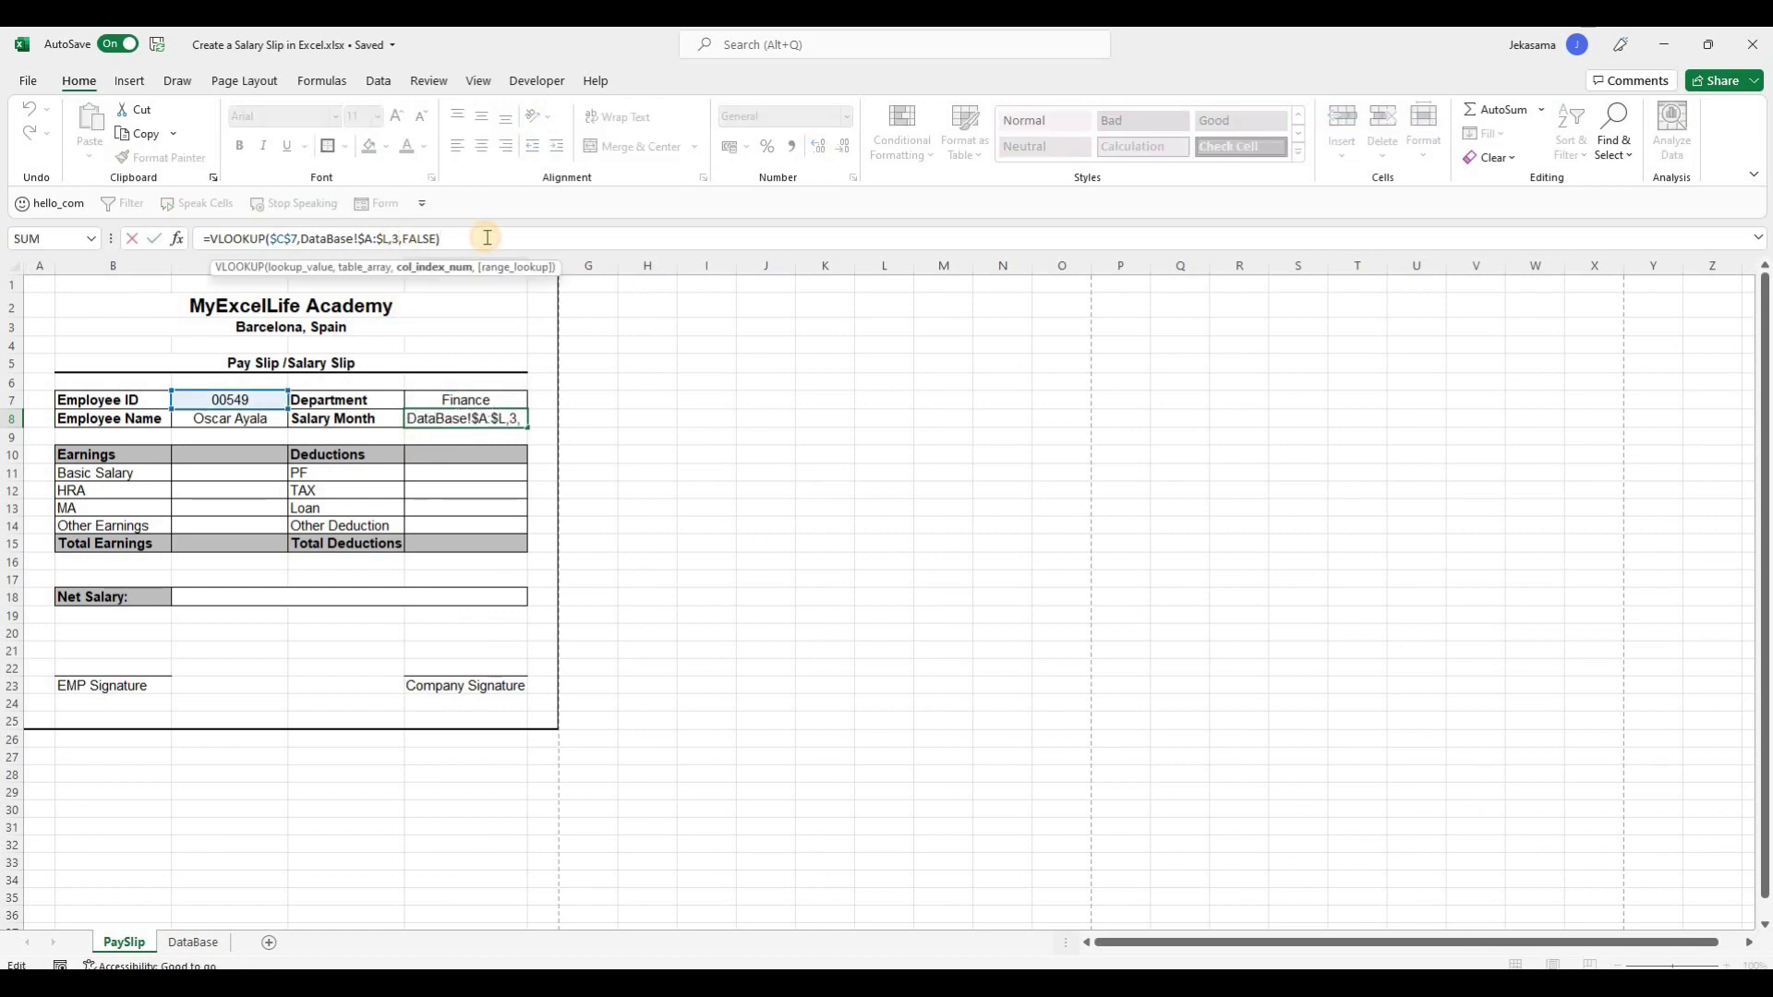
pyautogui.press('Return')
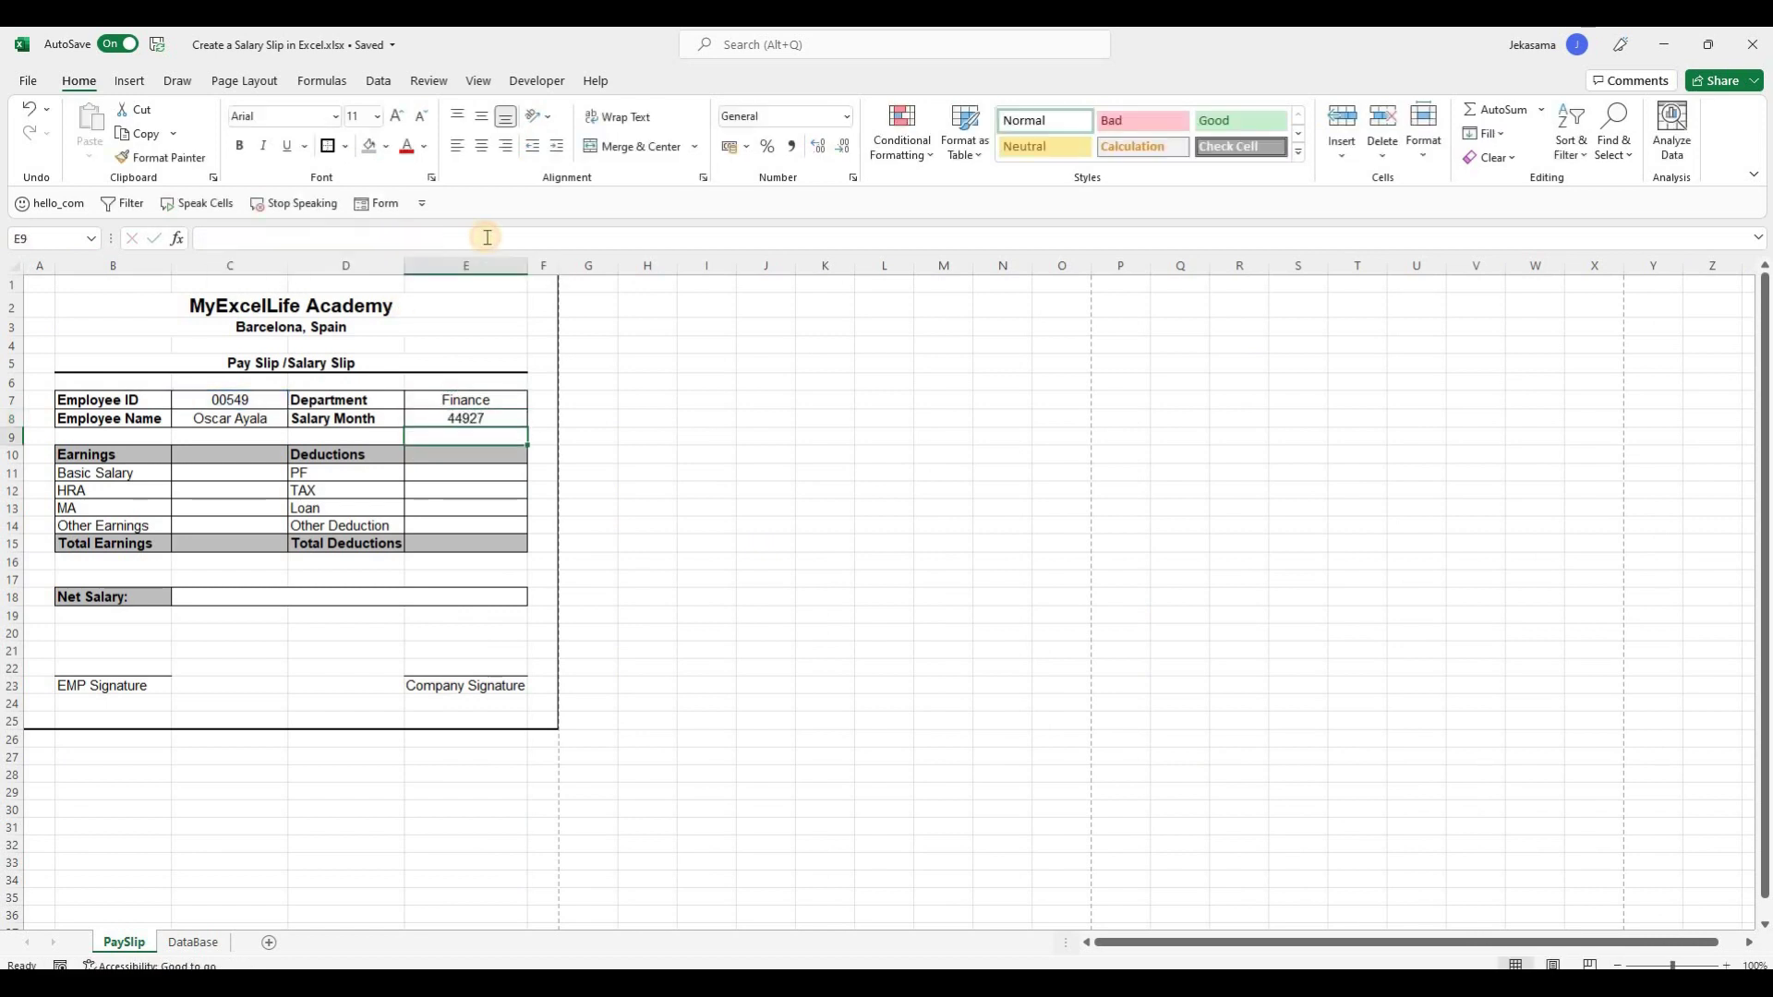
# Format E8 with the custom mmm-yy date format to show Jan-23, and ignore its error warning.
pyautogui.click(497, 417)
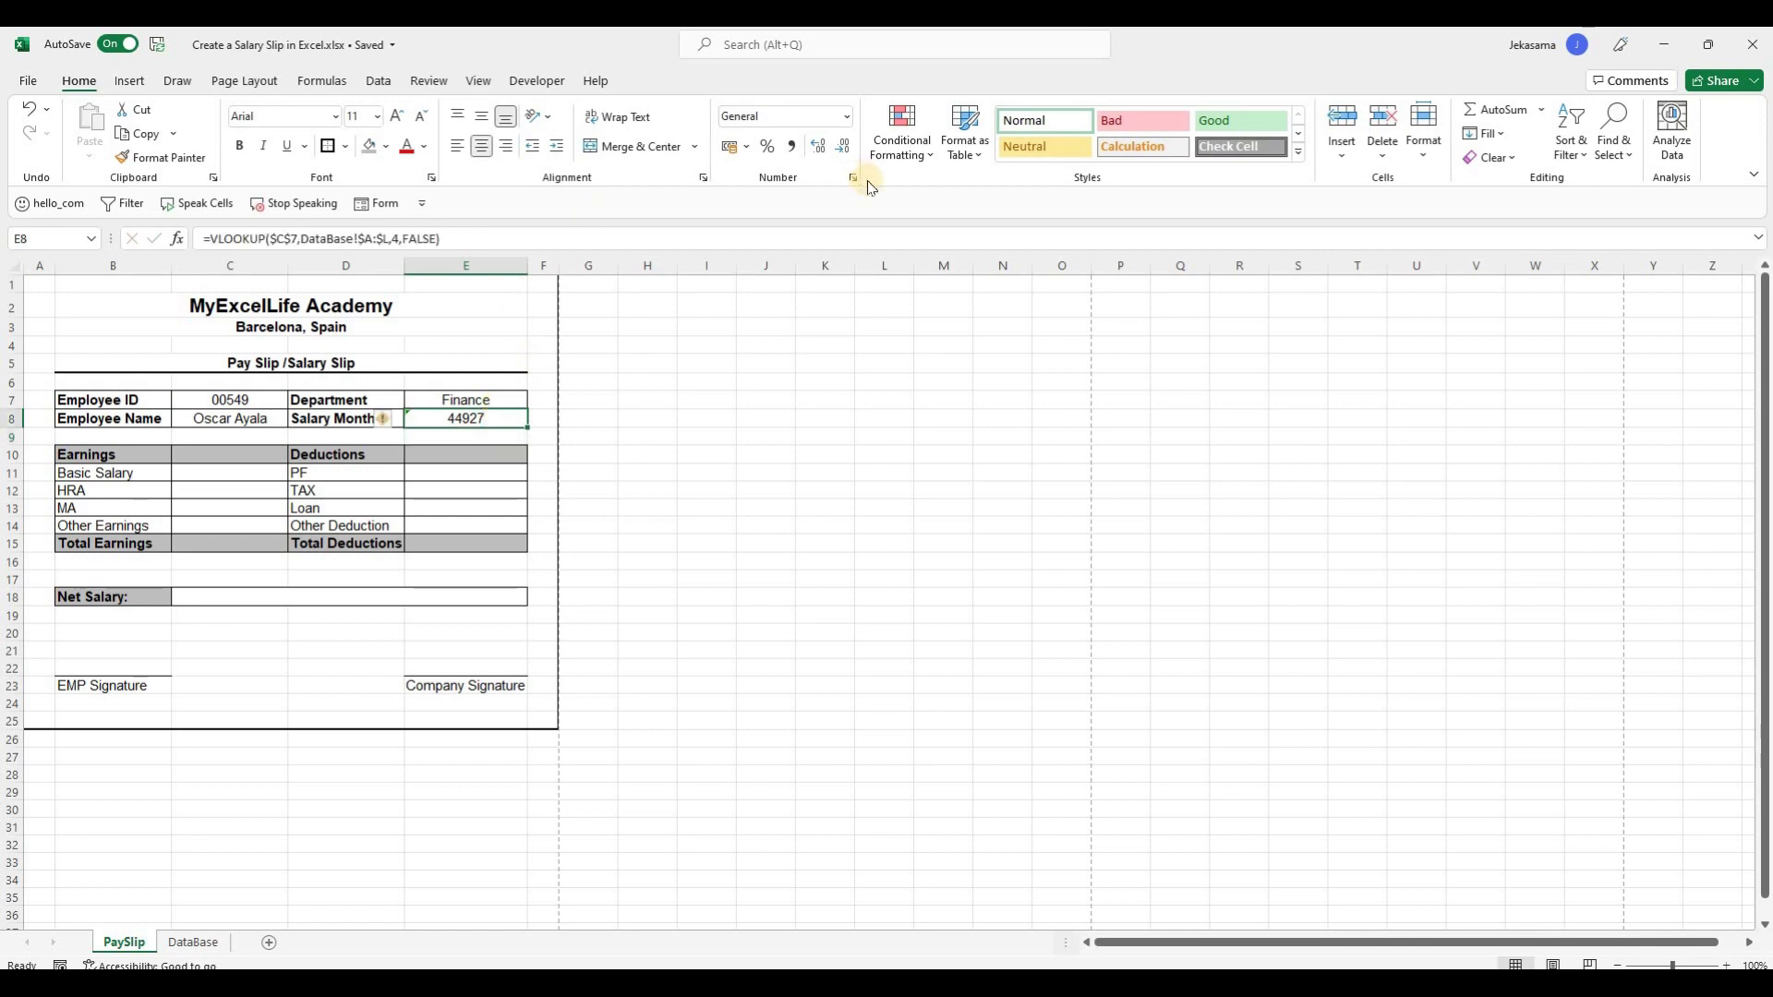
pyautogui.click(846, 117)
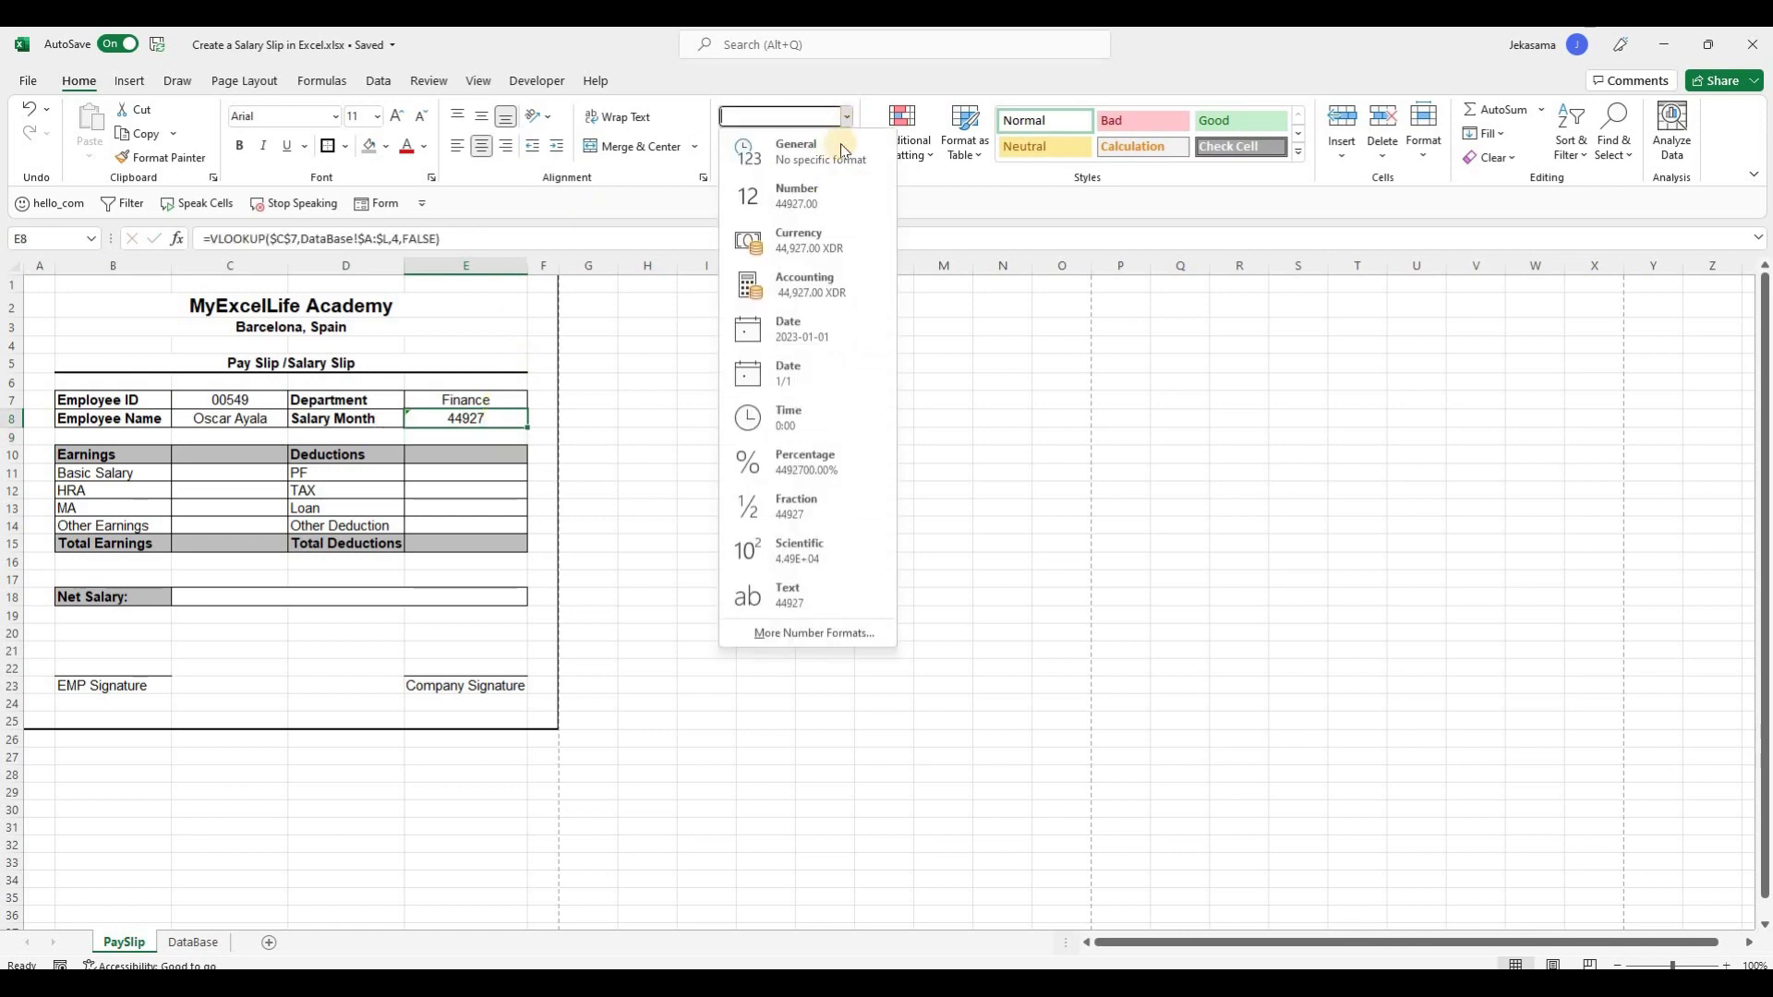
pyautogui.click(818, 328)
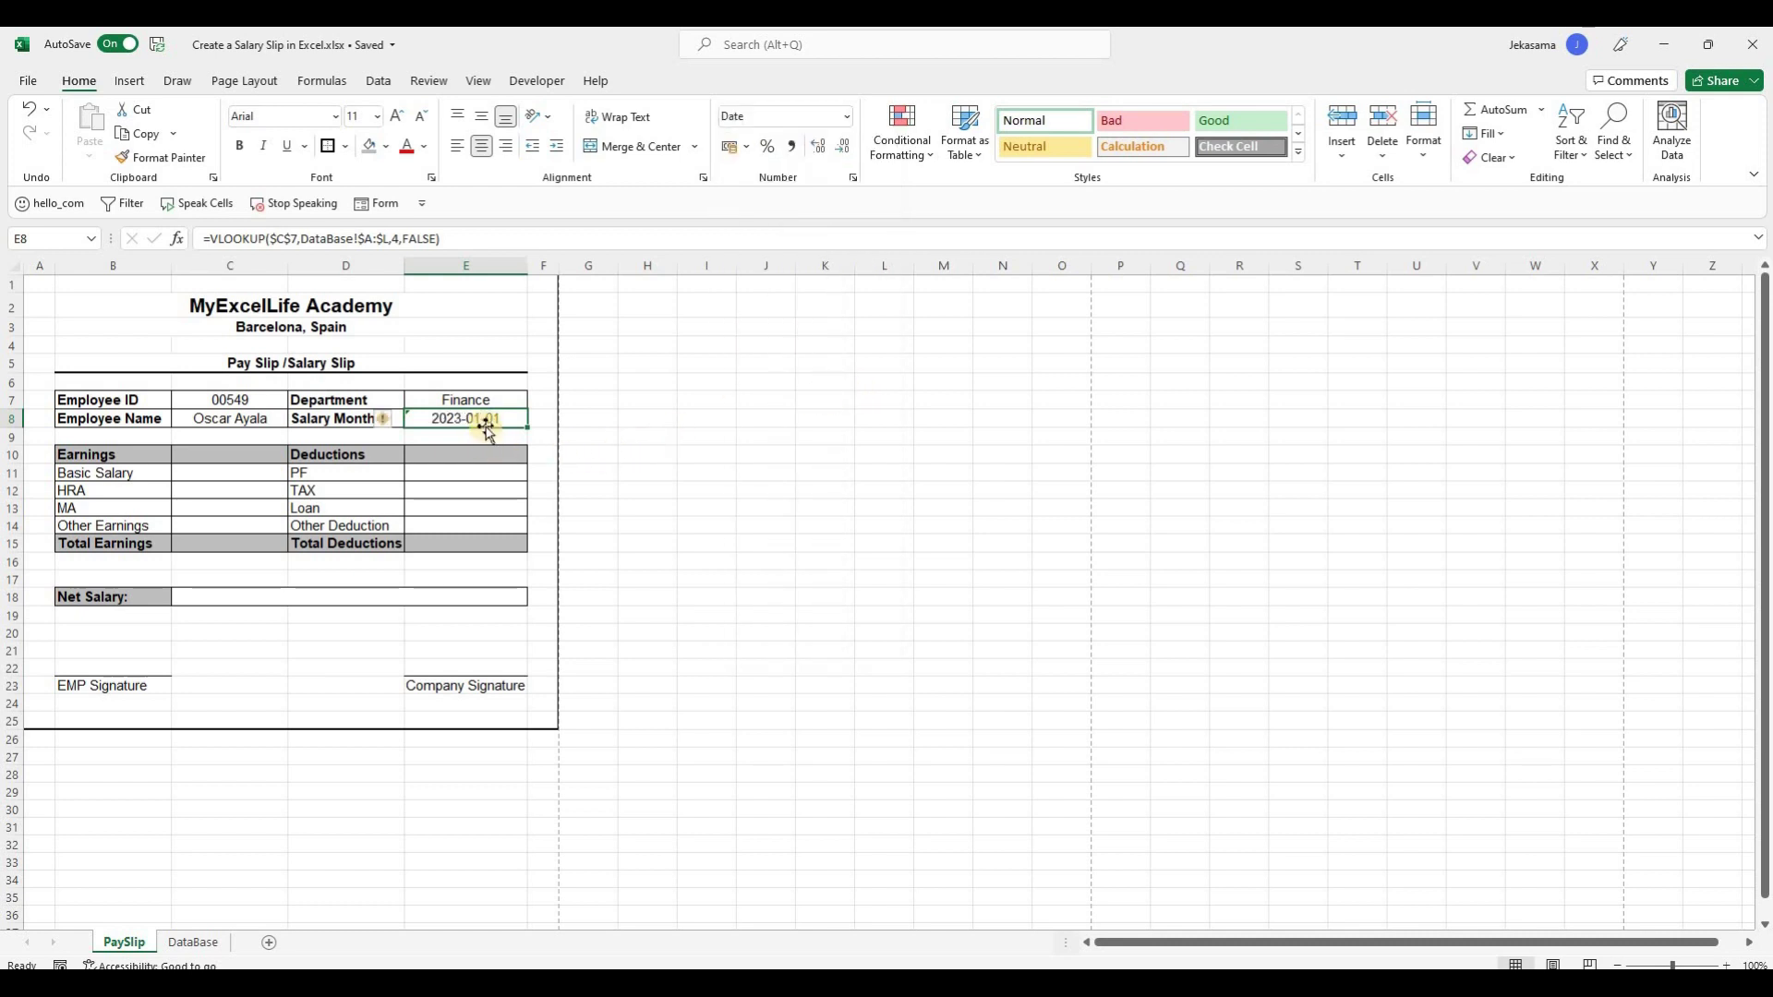
pyautogui.rightClick(490, 429)
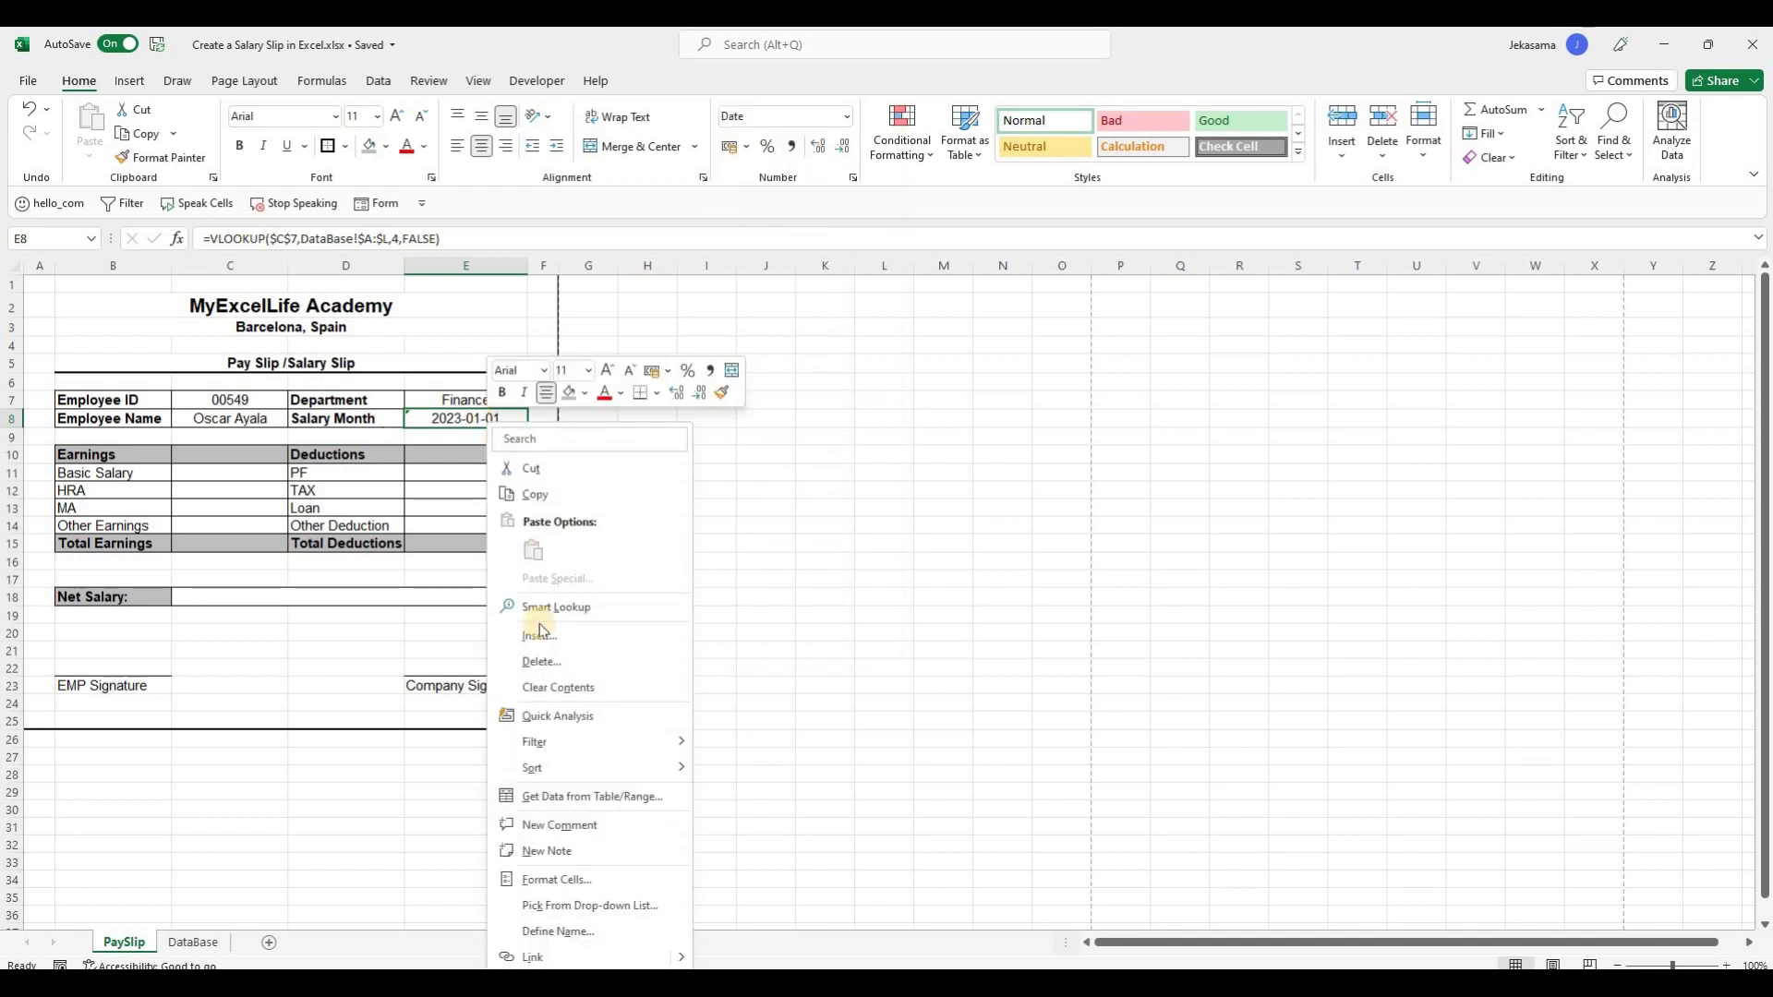
pyautogui.click(561, 878)
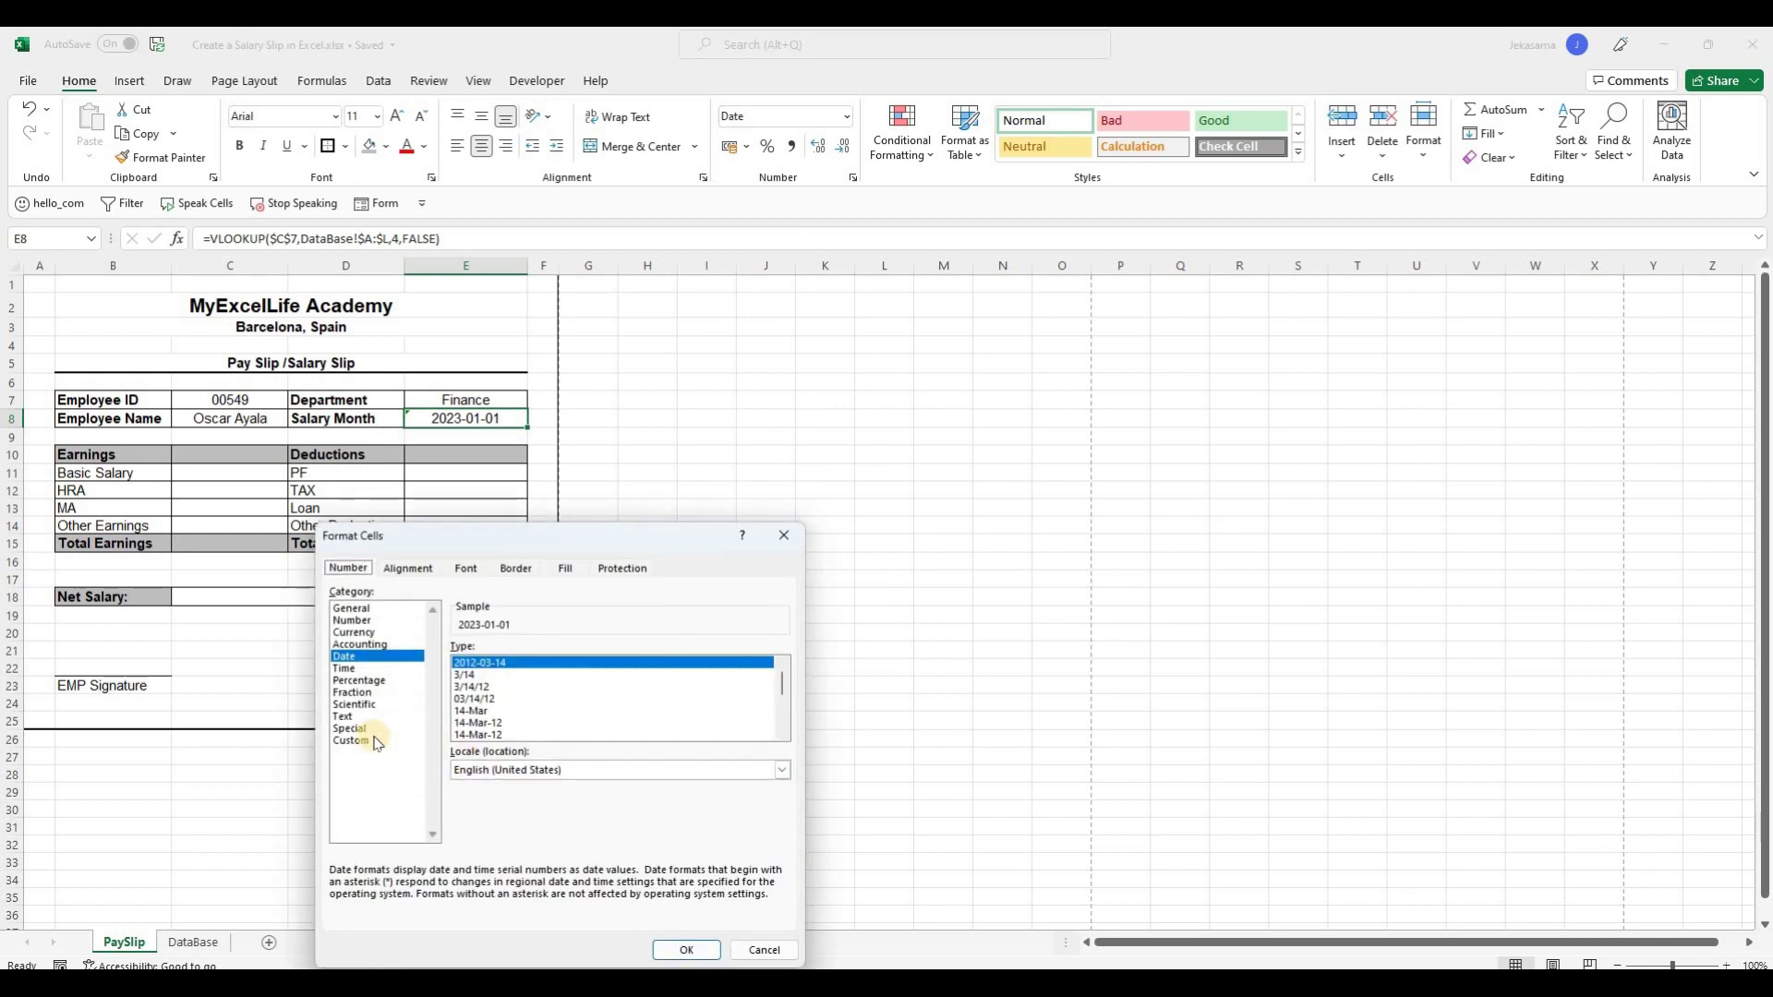
pyautogui.click(360, 741)
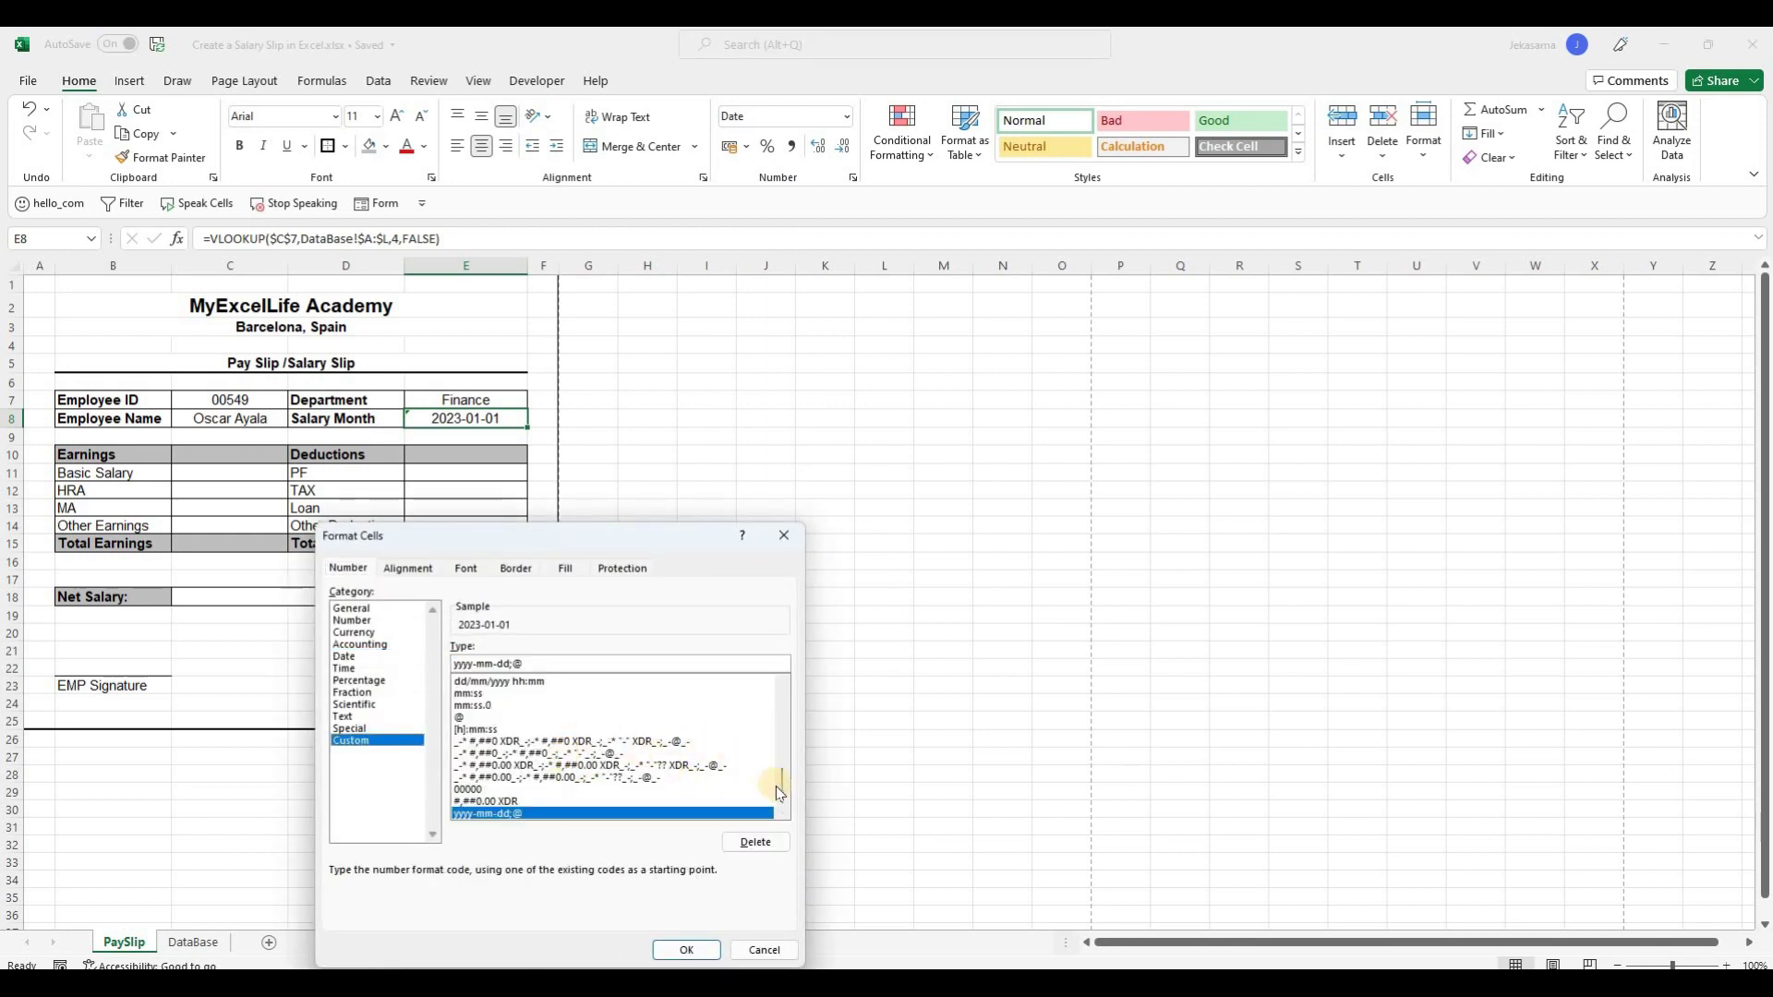
pyautogui.moveTo(781, 789); pyautogui.dragTo(782, 765)
pyautogui.click(499, 707)
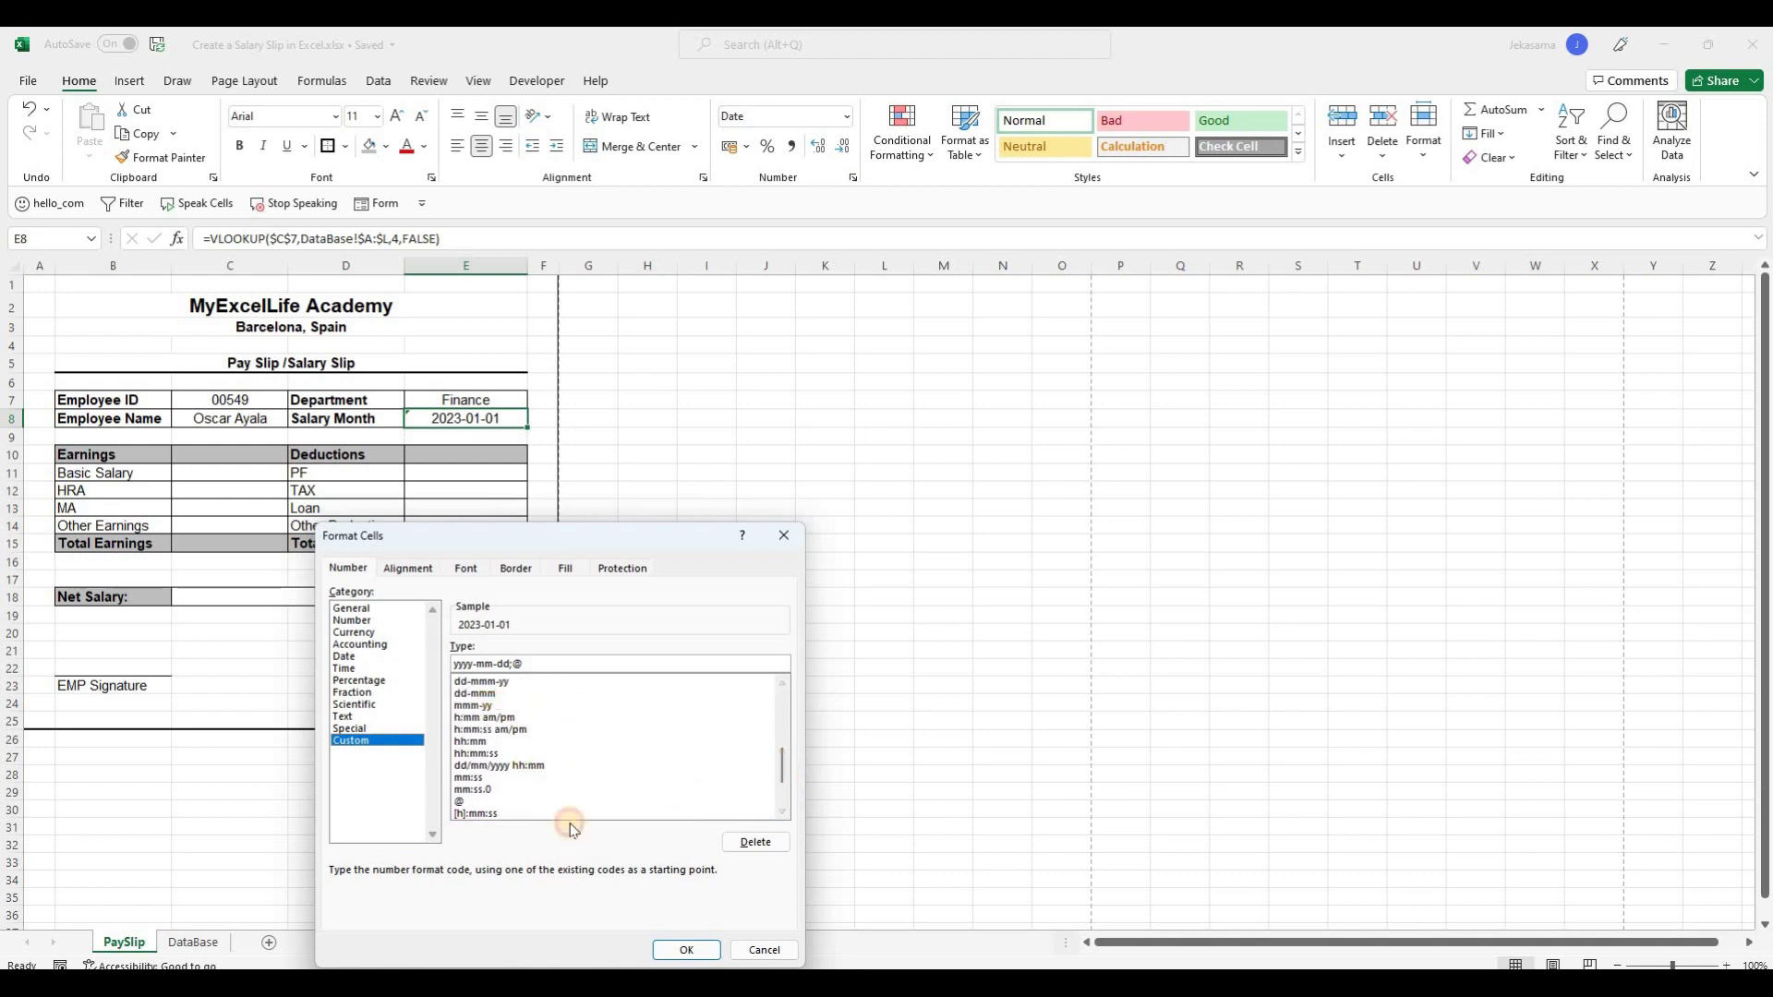
pyautogui.click(695, 949)
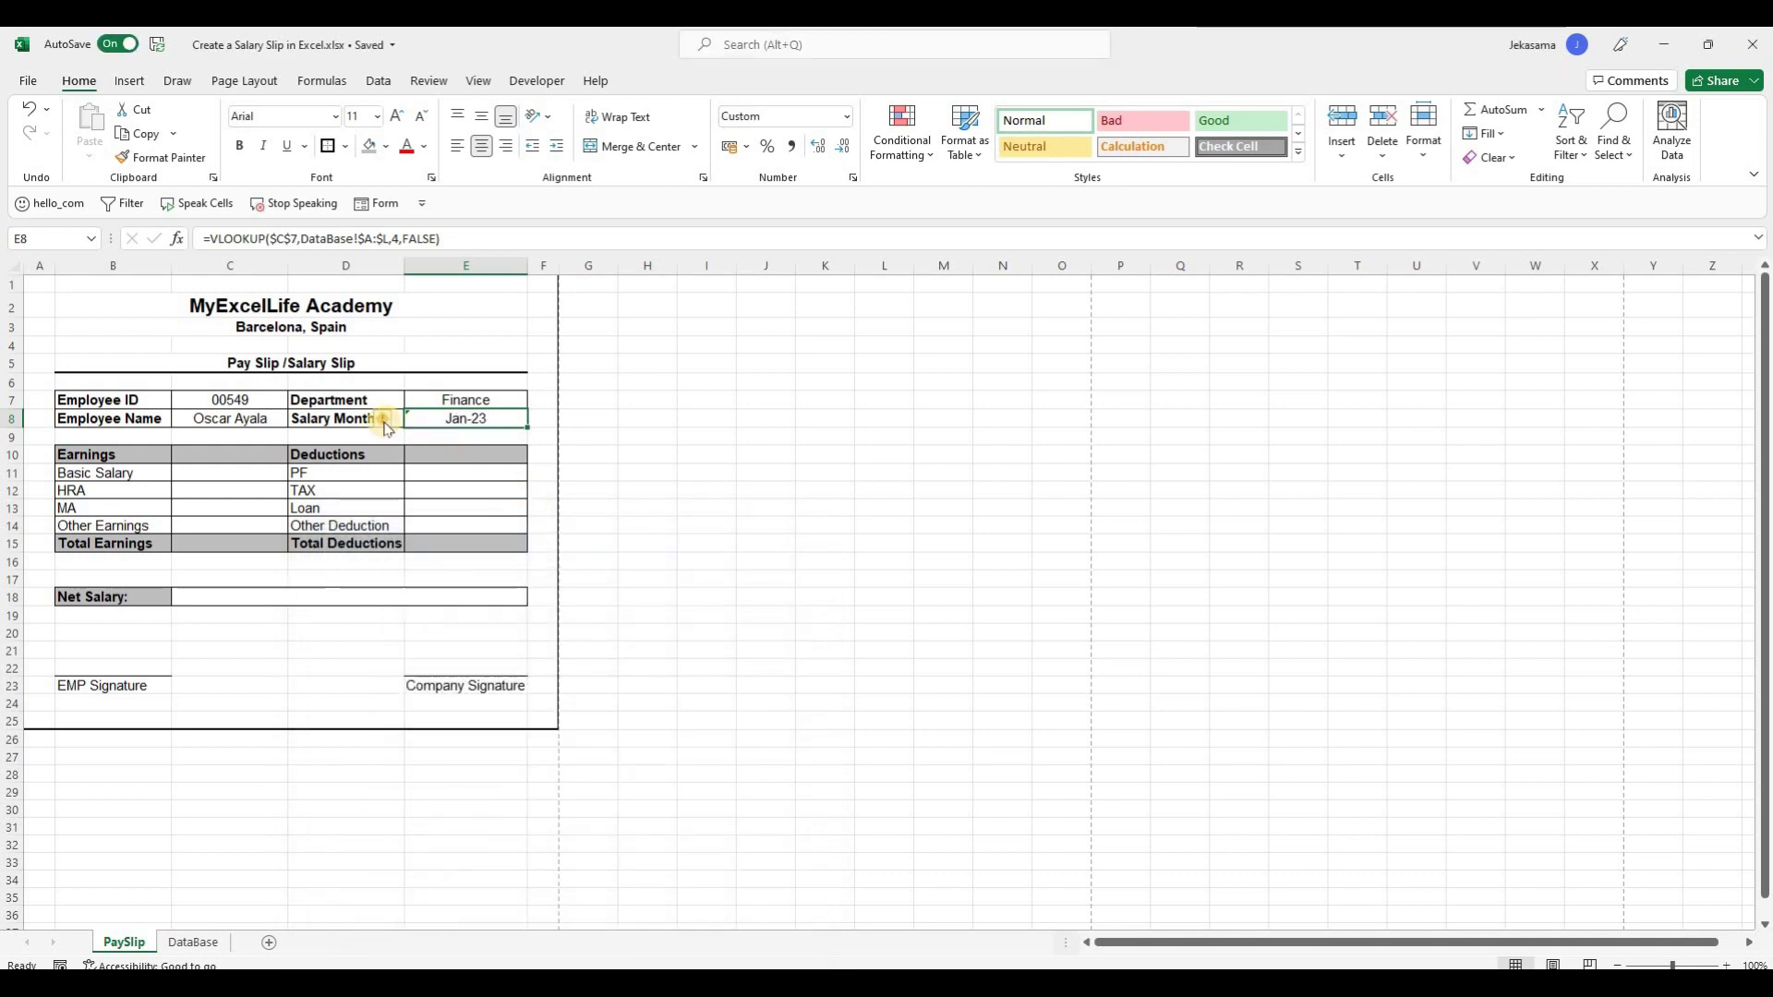
pyautogui.click(395, 419)
pyautogui.click(461, 505)
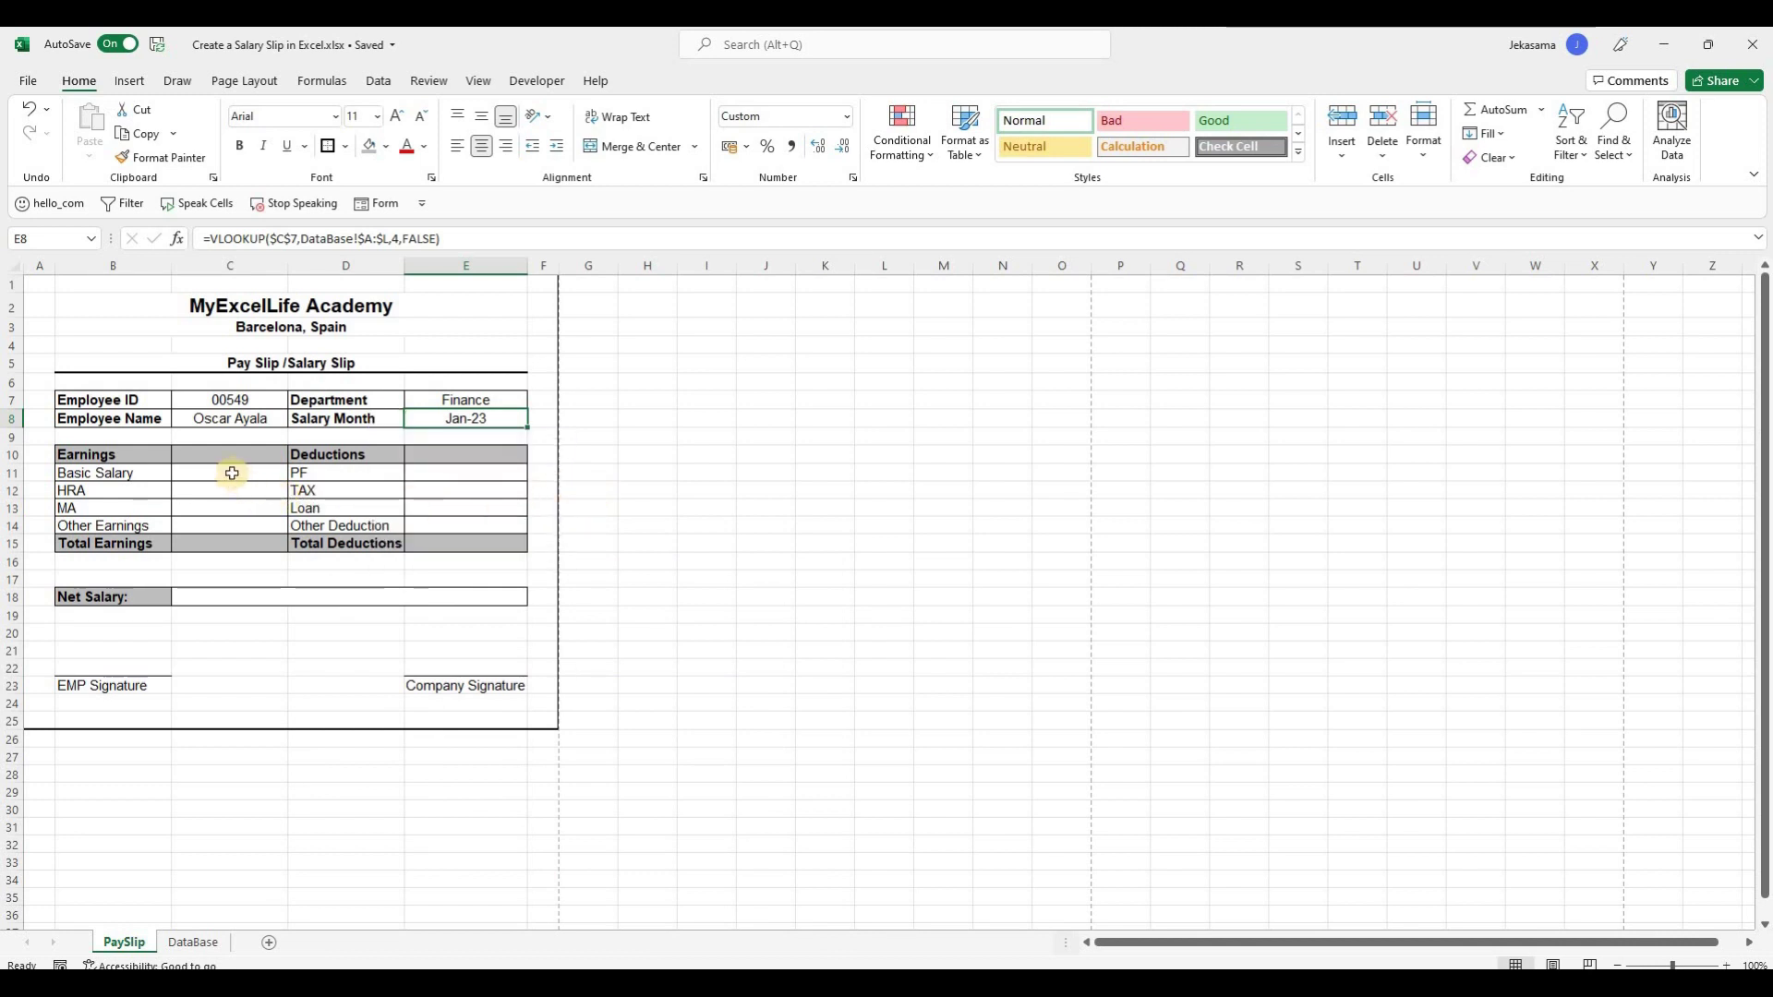
# Copy C8's employee-name VLOOKUP into Basic Salary cell C11 and ignore the error warning.
pyautogui.click(237, 421)
pyautogui.hotkey('ctrl', 'c')
pyautogui.click(250, 474)
pyautogui.hotkey('ctrl', 'v')
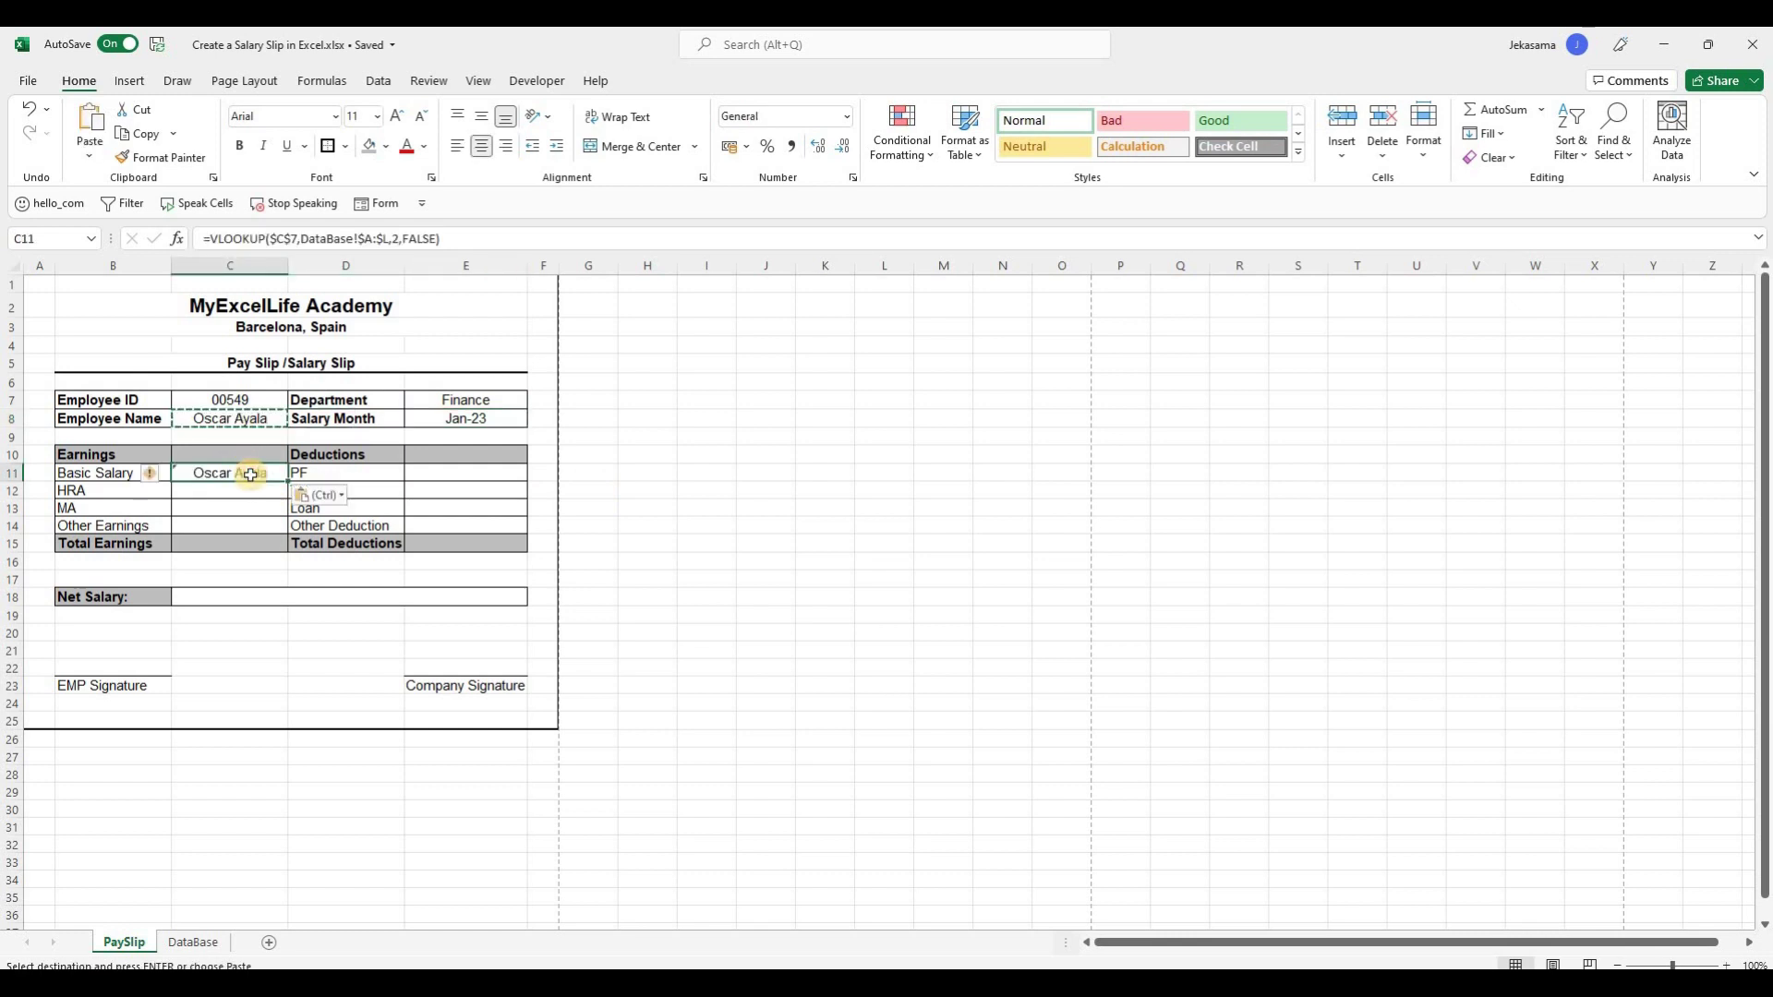
pyautogui.click(160, 478)
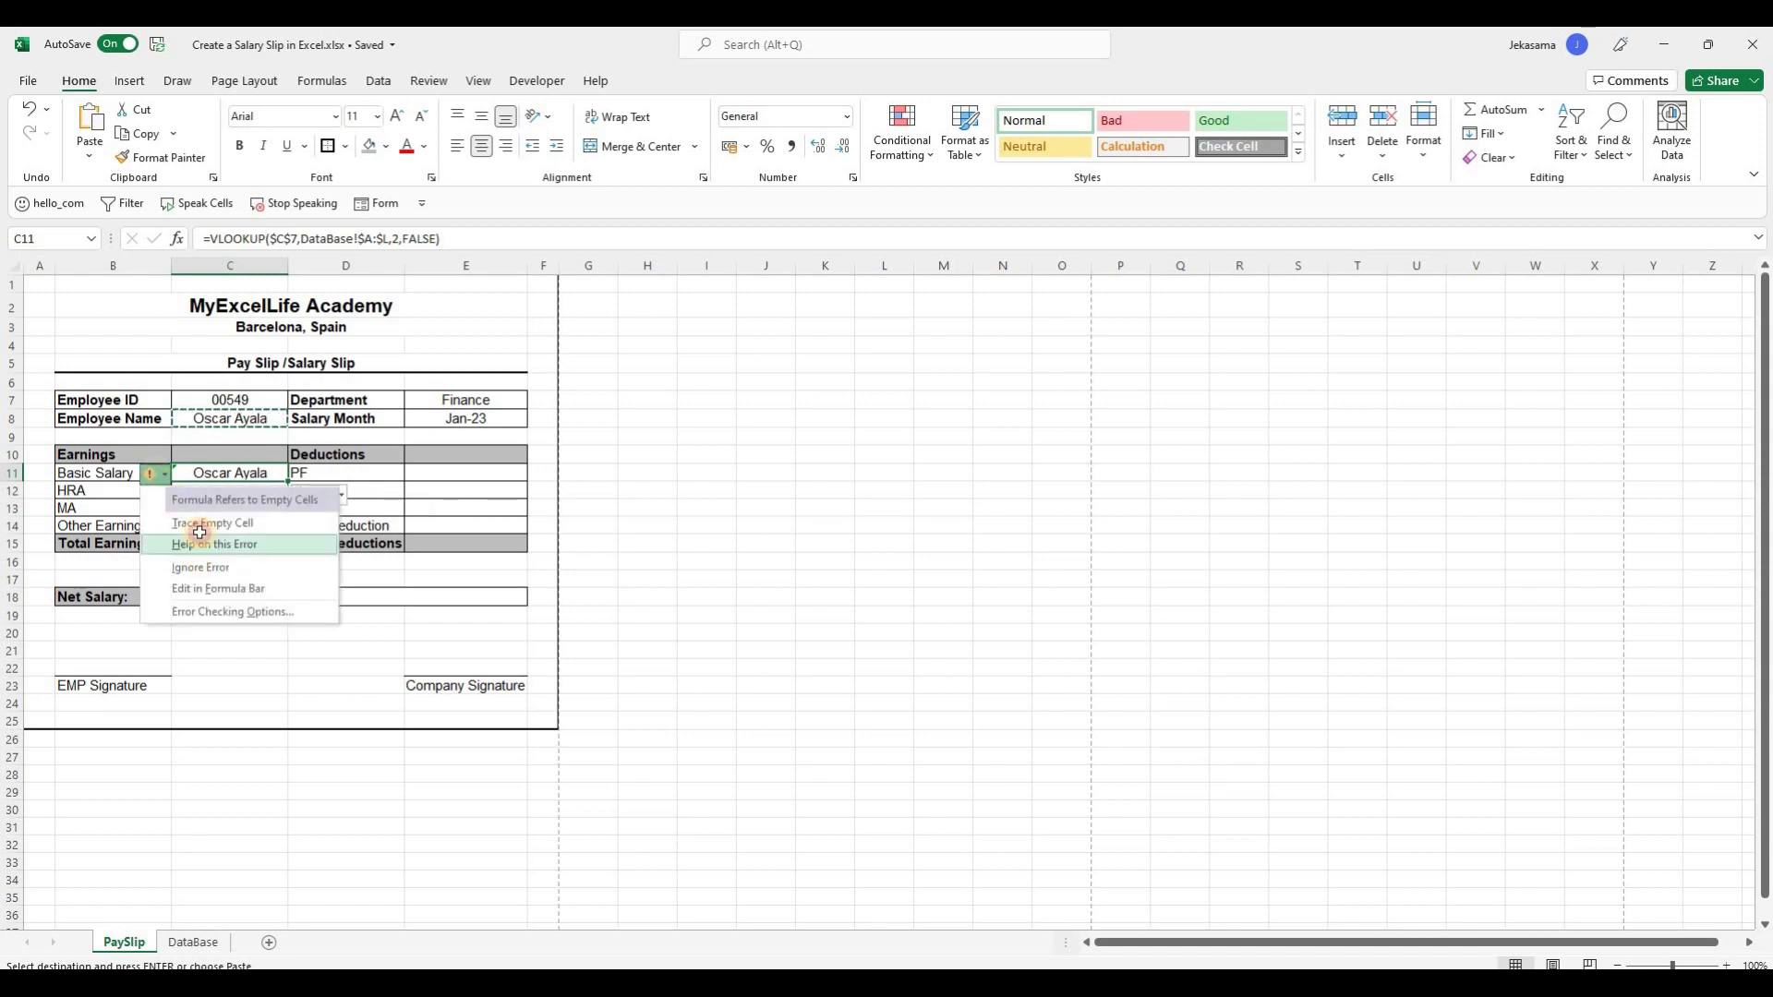
pyautogui.click(194, 565)
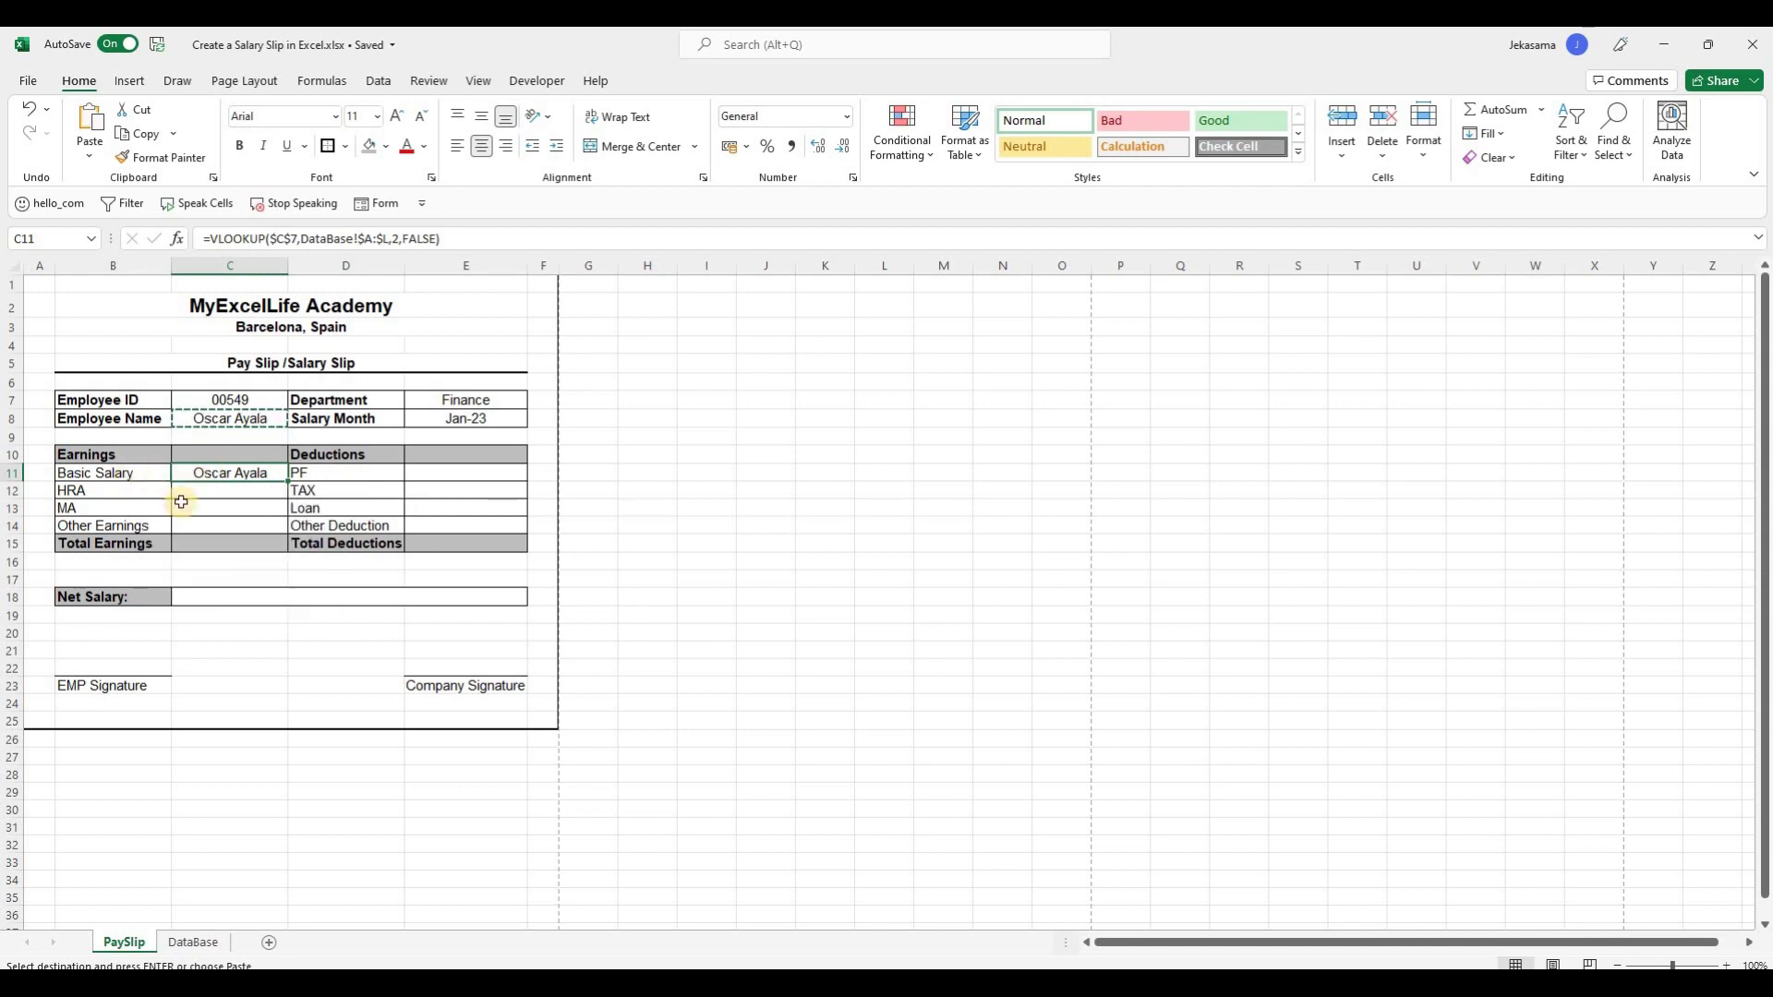
# Change C11's VLOOKUP column index to 5 and apply Comma Style, showing 2,100.00 without warnings.
pyautogui.click(193, 942)
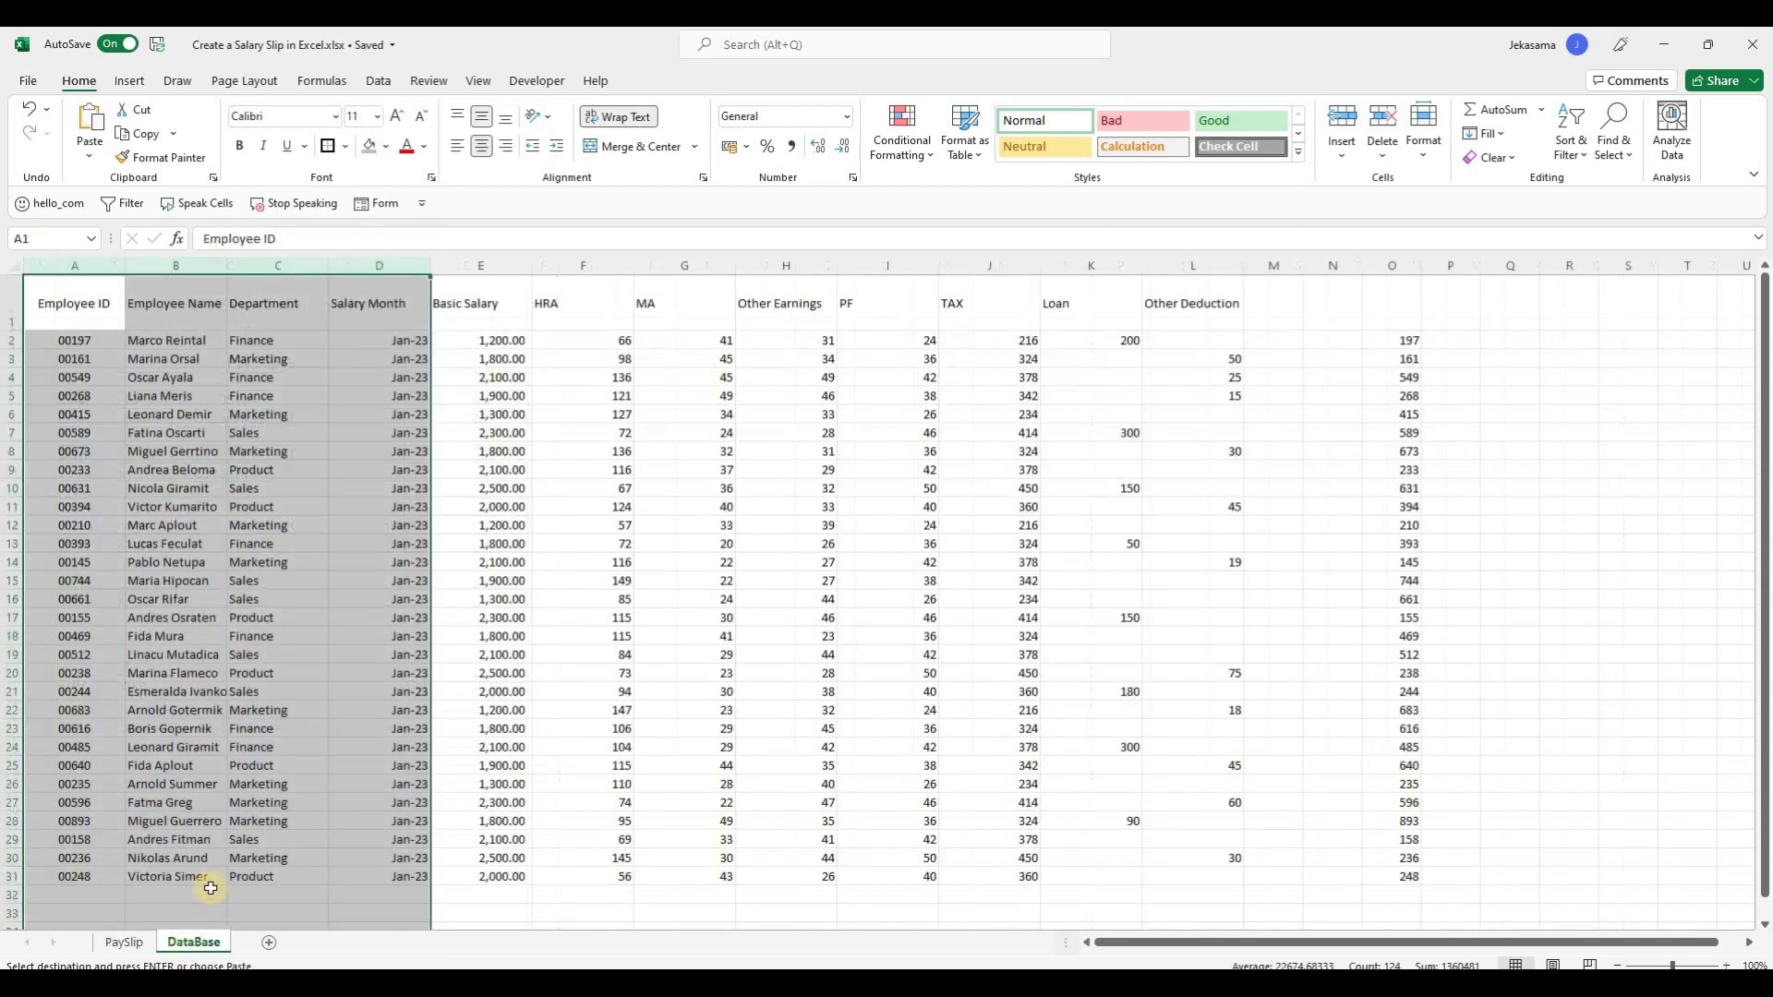
pyautogui.click(455, 305)
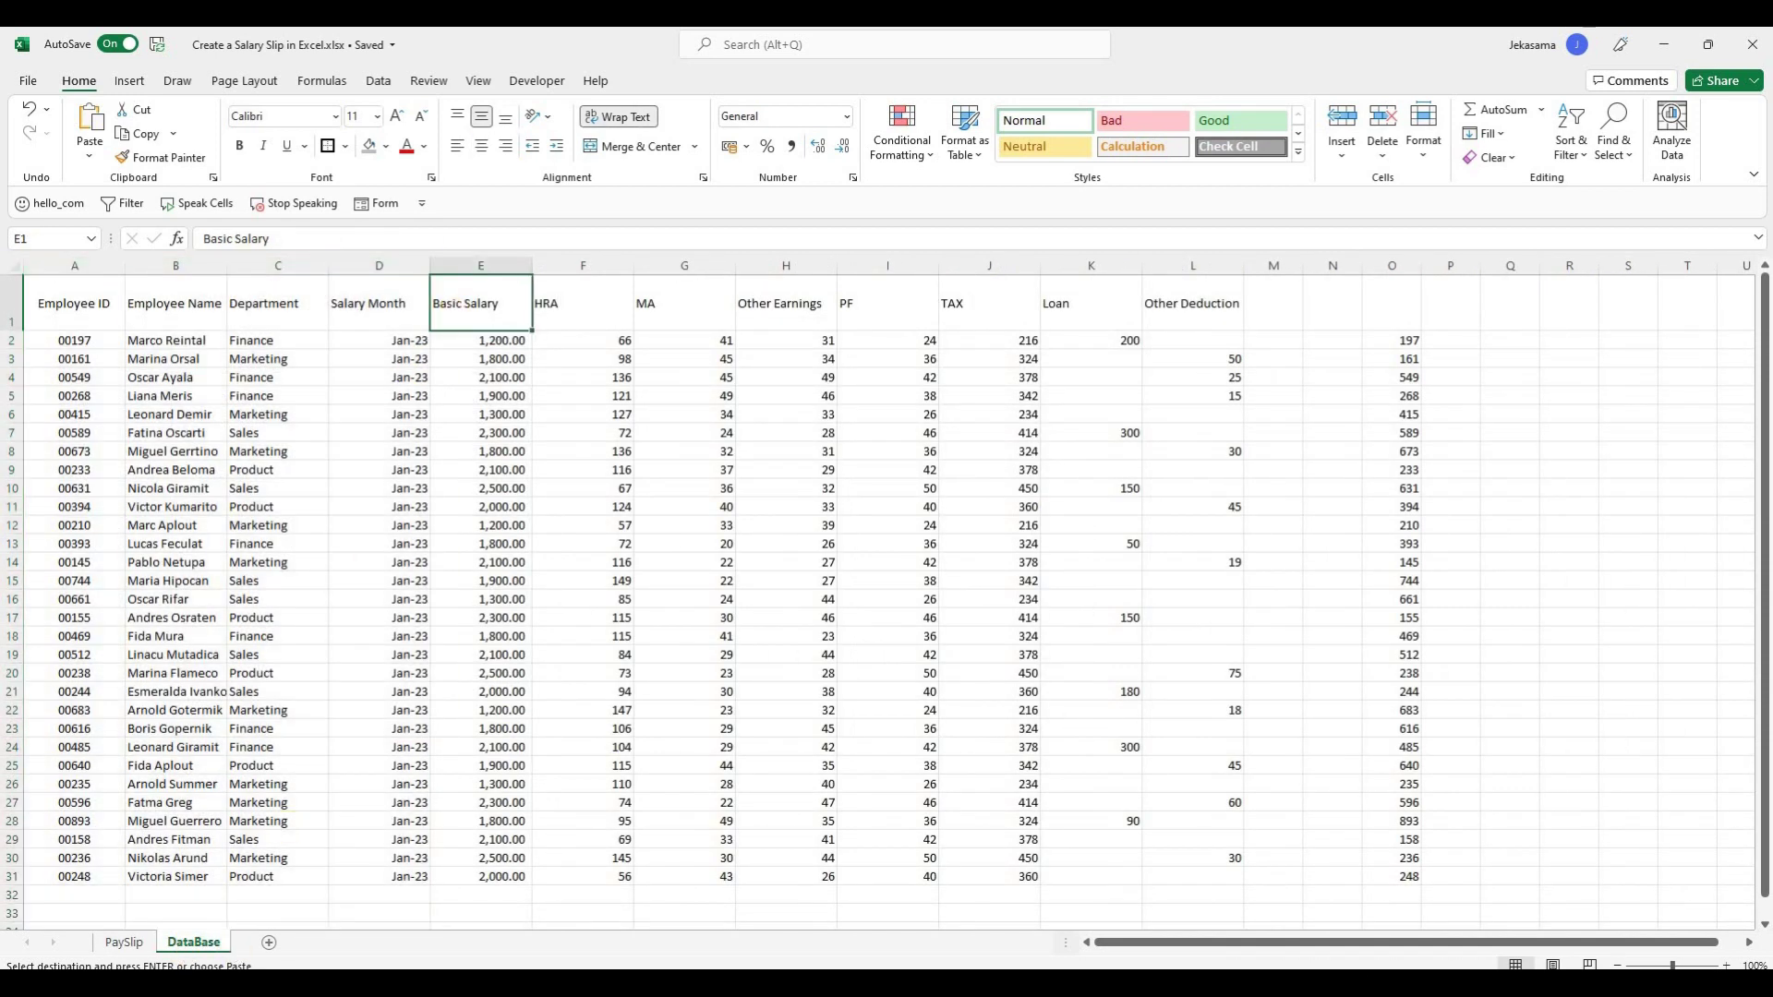
pyautogui.click(124, 941)
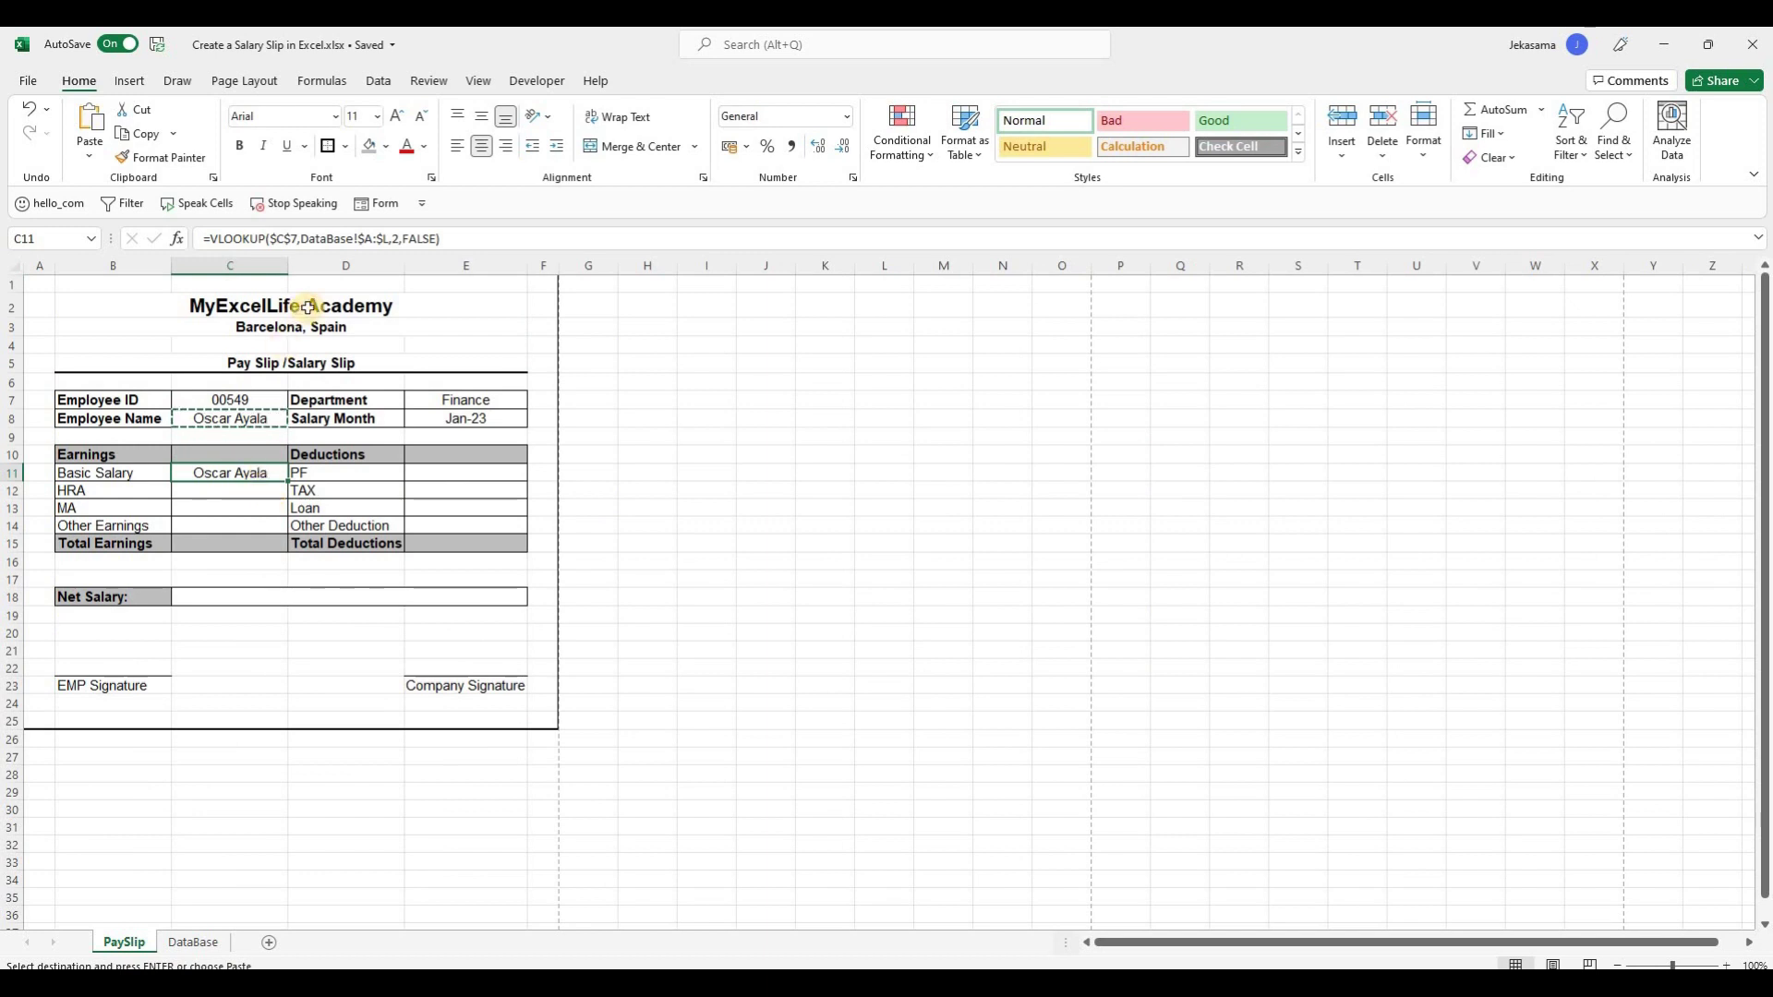
pyautogui.click(397, 239)
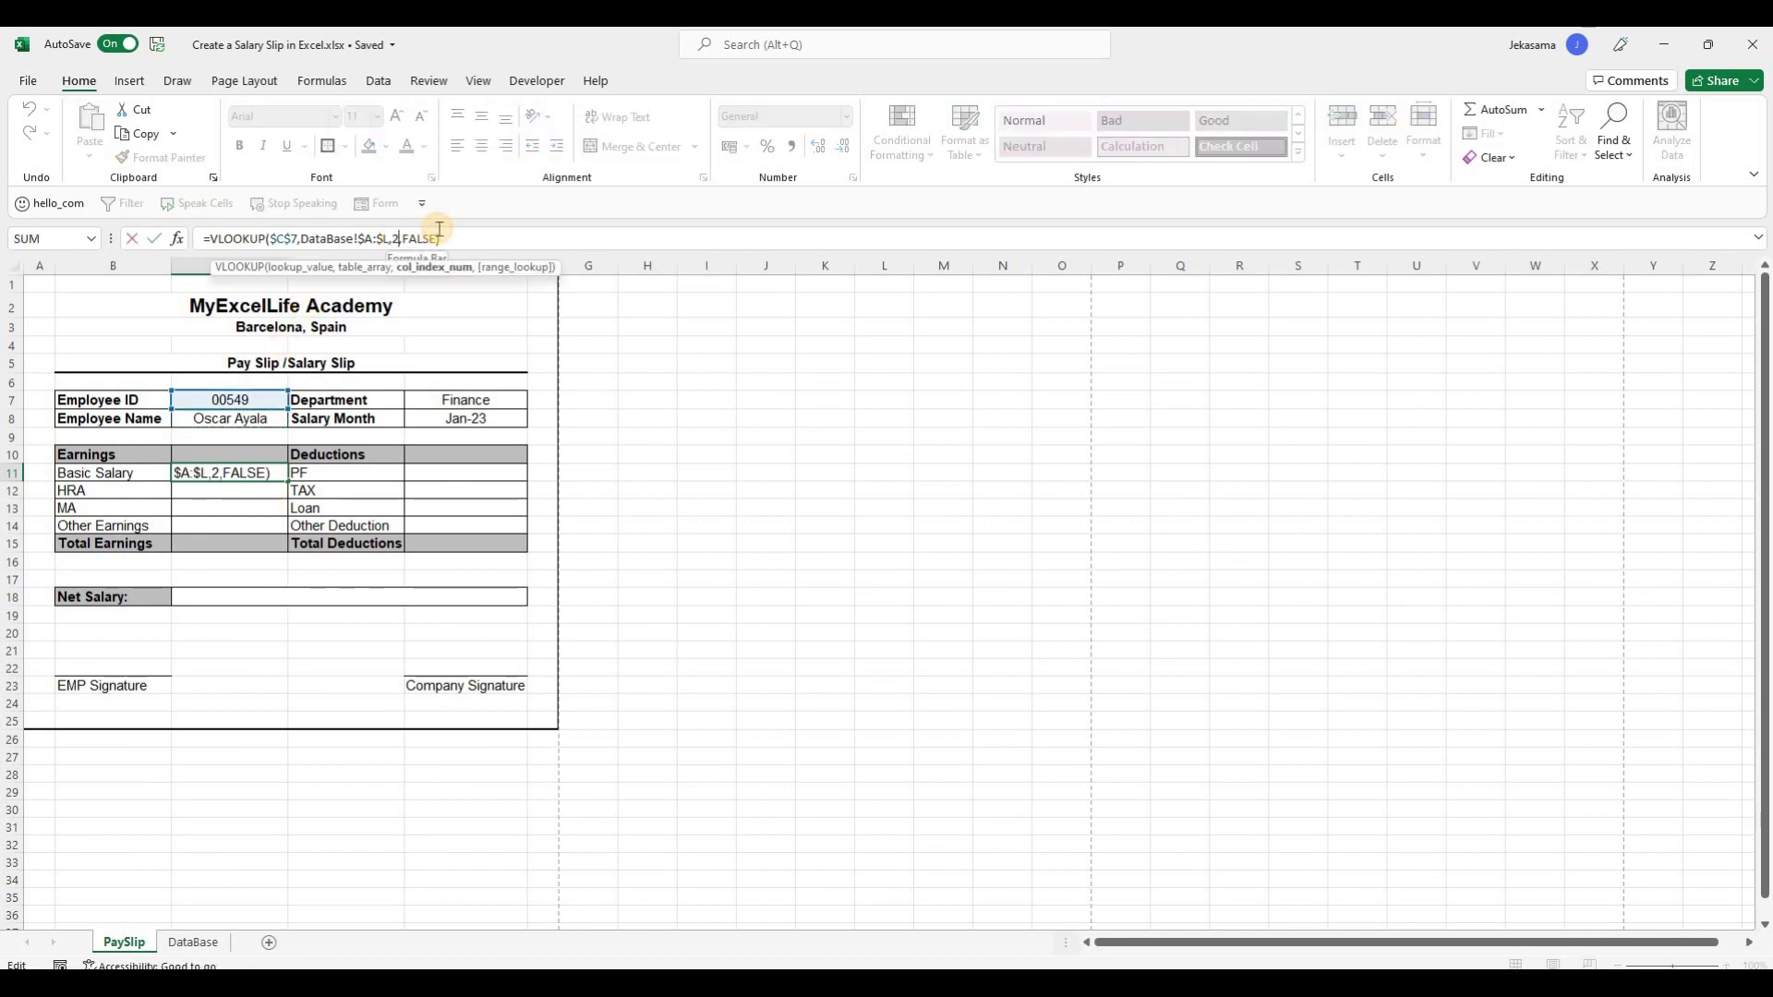
pyautogui.press('BackSpace')
pyautogui.write('5')
pyautogui.hotkey('ctrl', 'Return')
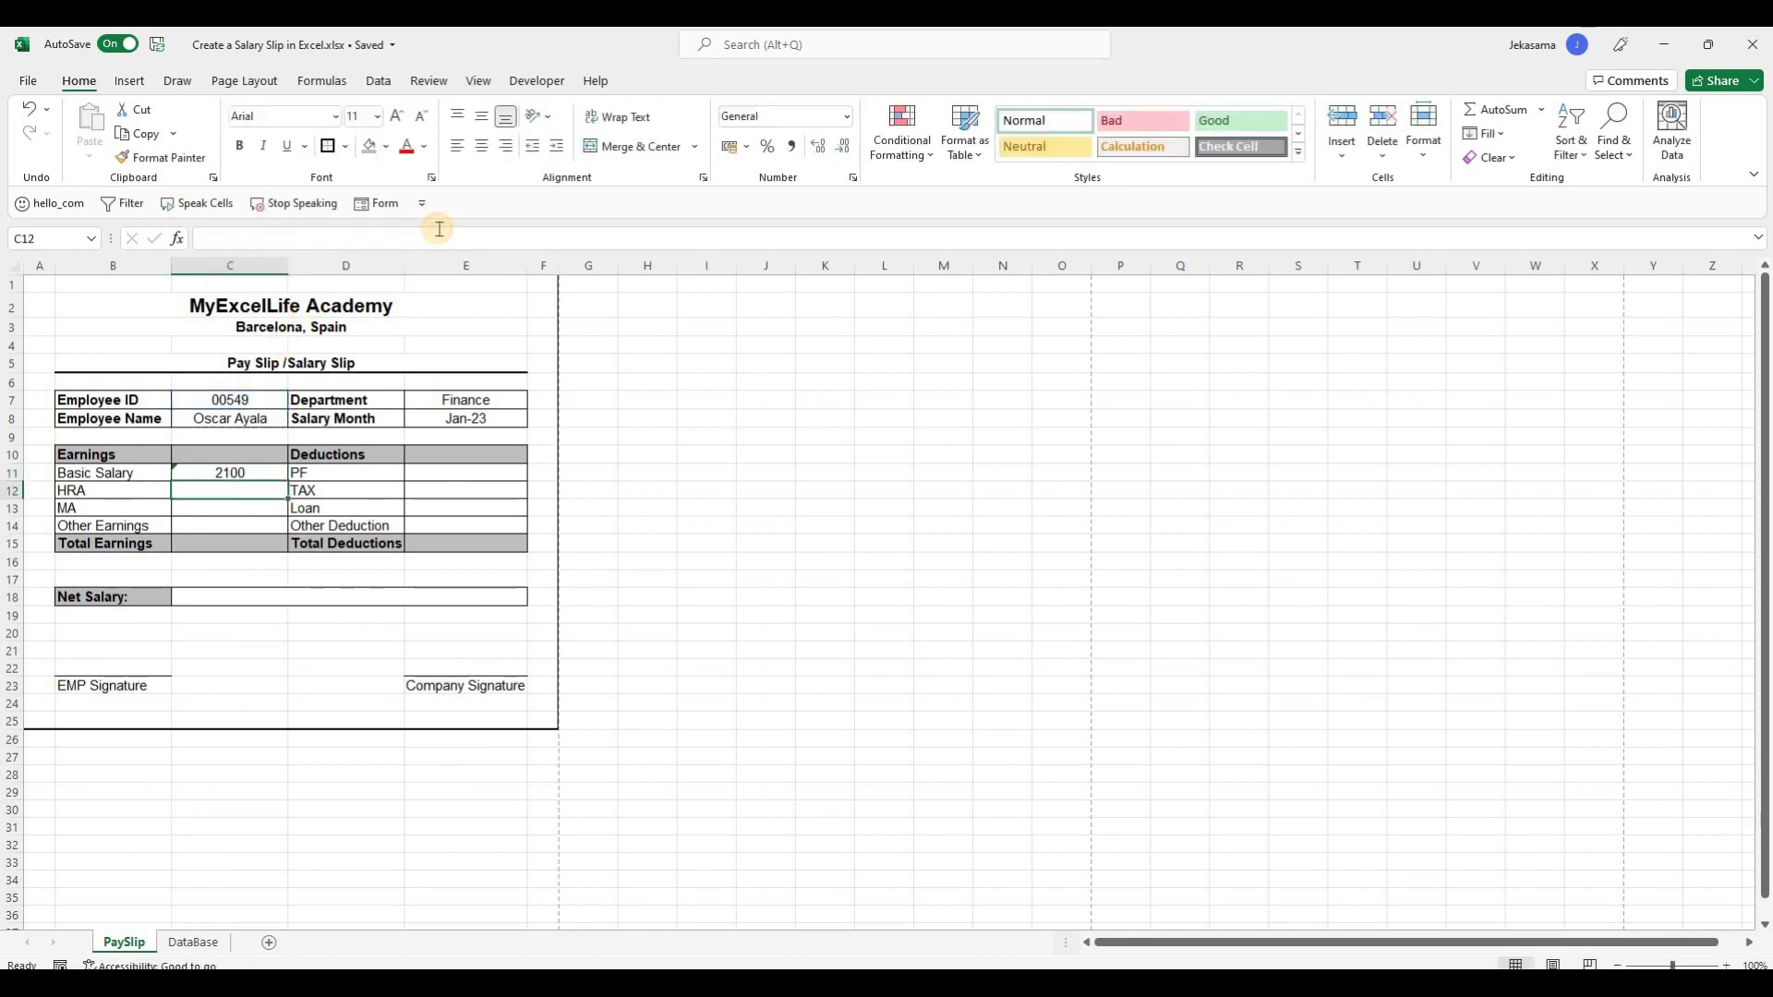
pyautogui.click(790, 148)
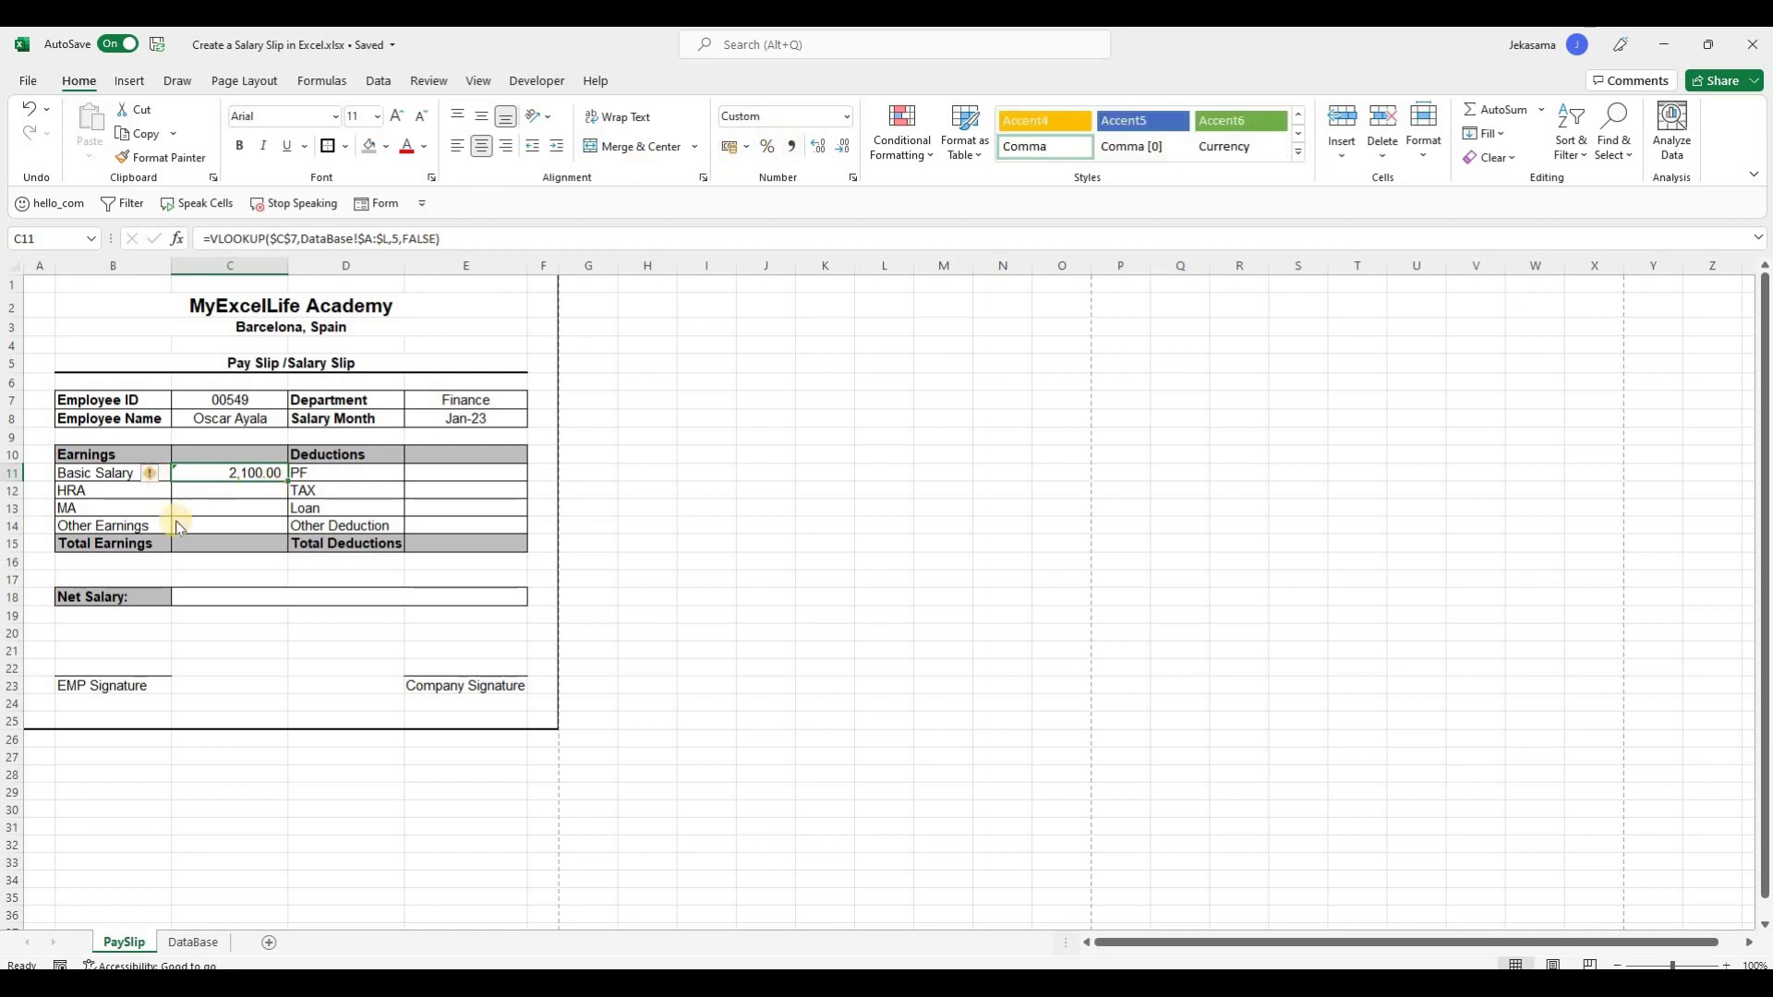
pyautogui.click(162, 479)
pyautogui.click(189, 554)
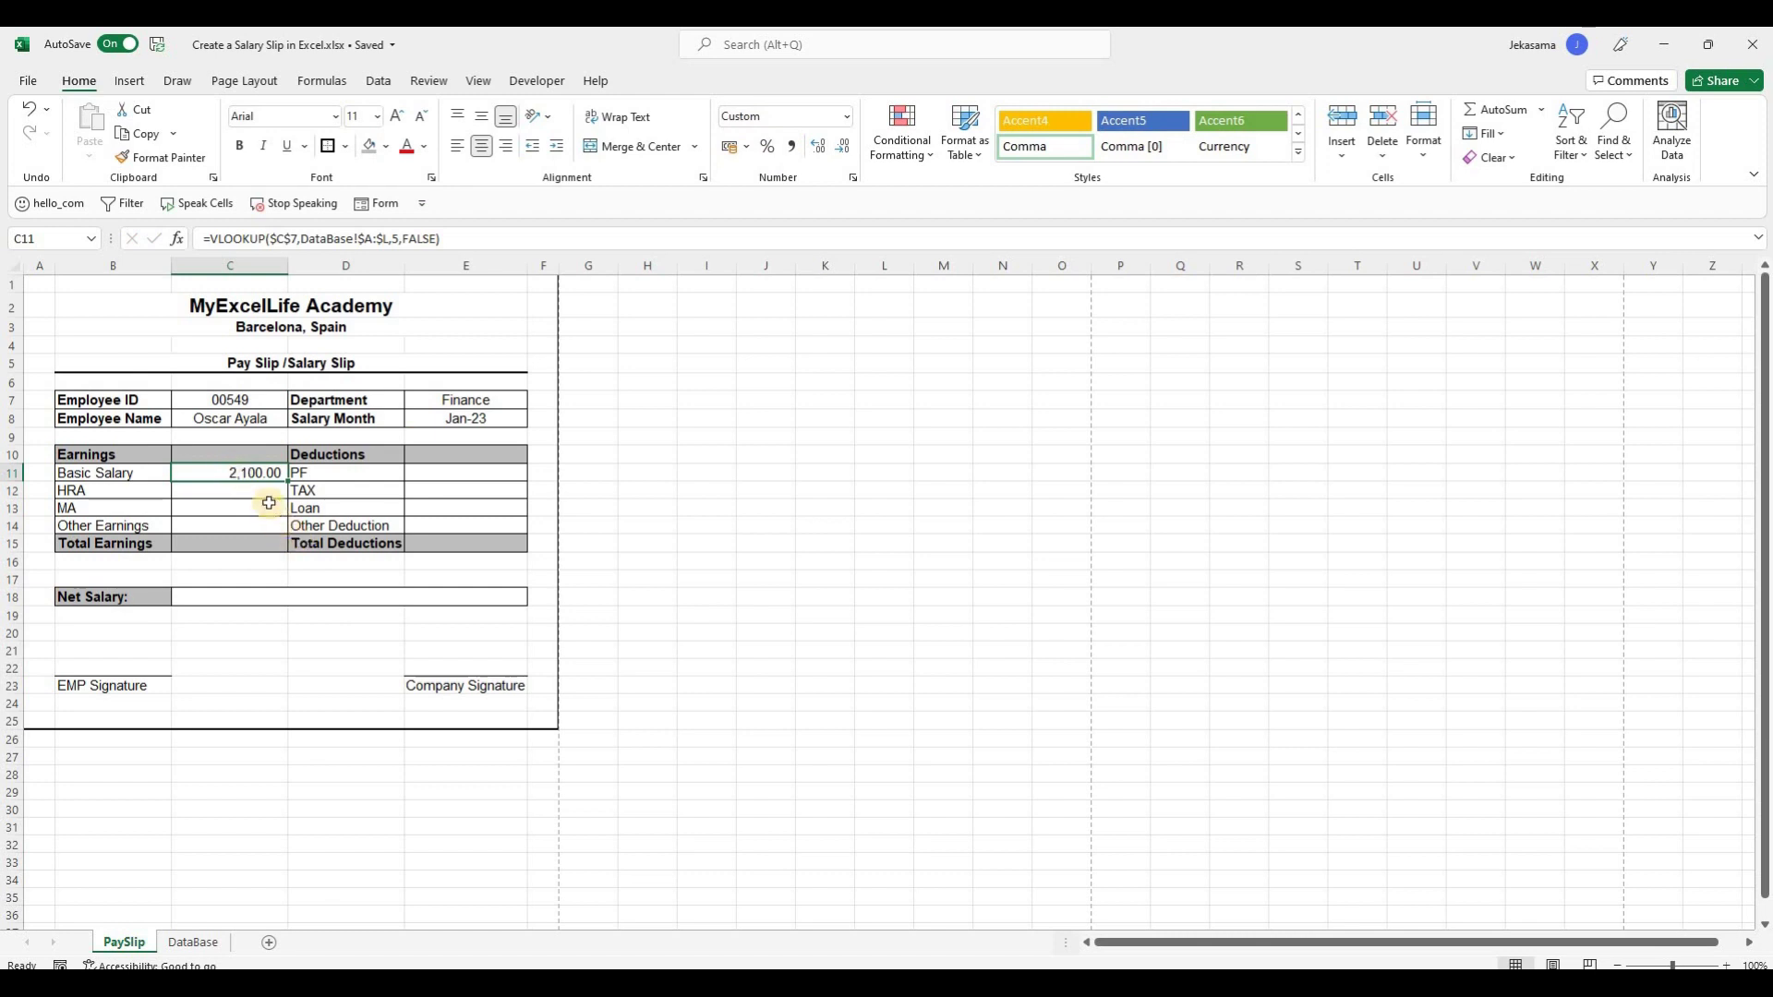
# Copy the salary lookup into HRA and MA, adjusting column indexes to show 136.00 and 45.00.
pyautogui.hotkey('ctrl', 'c')
pyautogui.click(261, 490)
pyautogui.hotkey('ctrl', 'v')
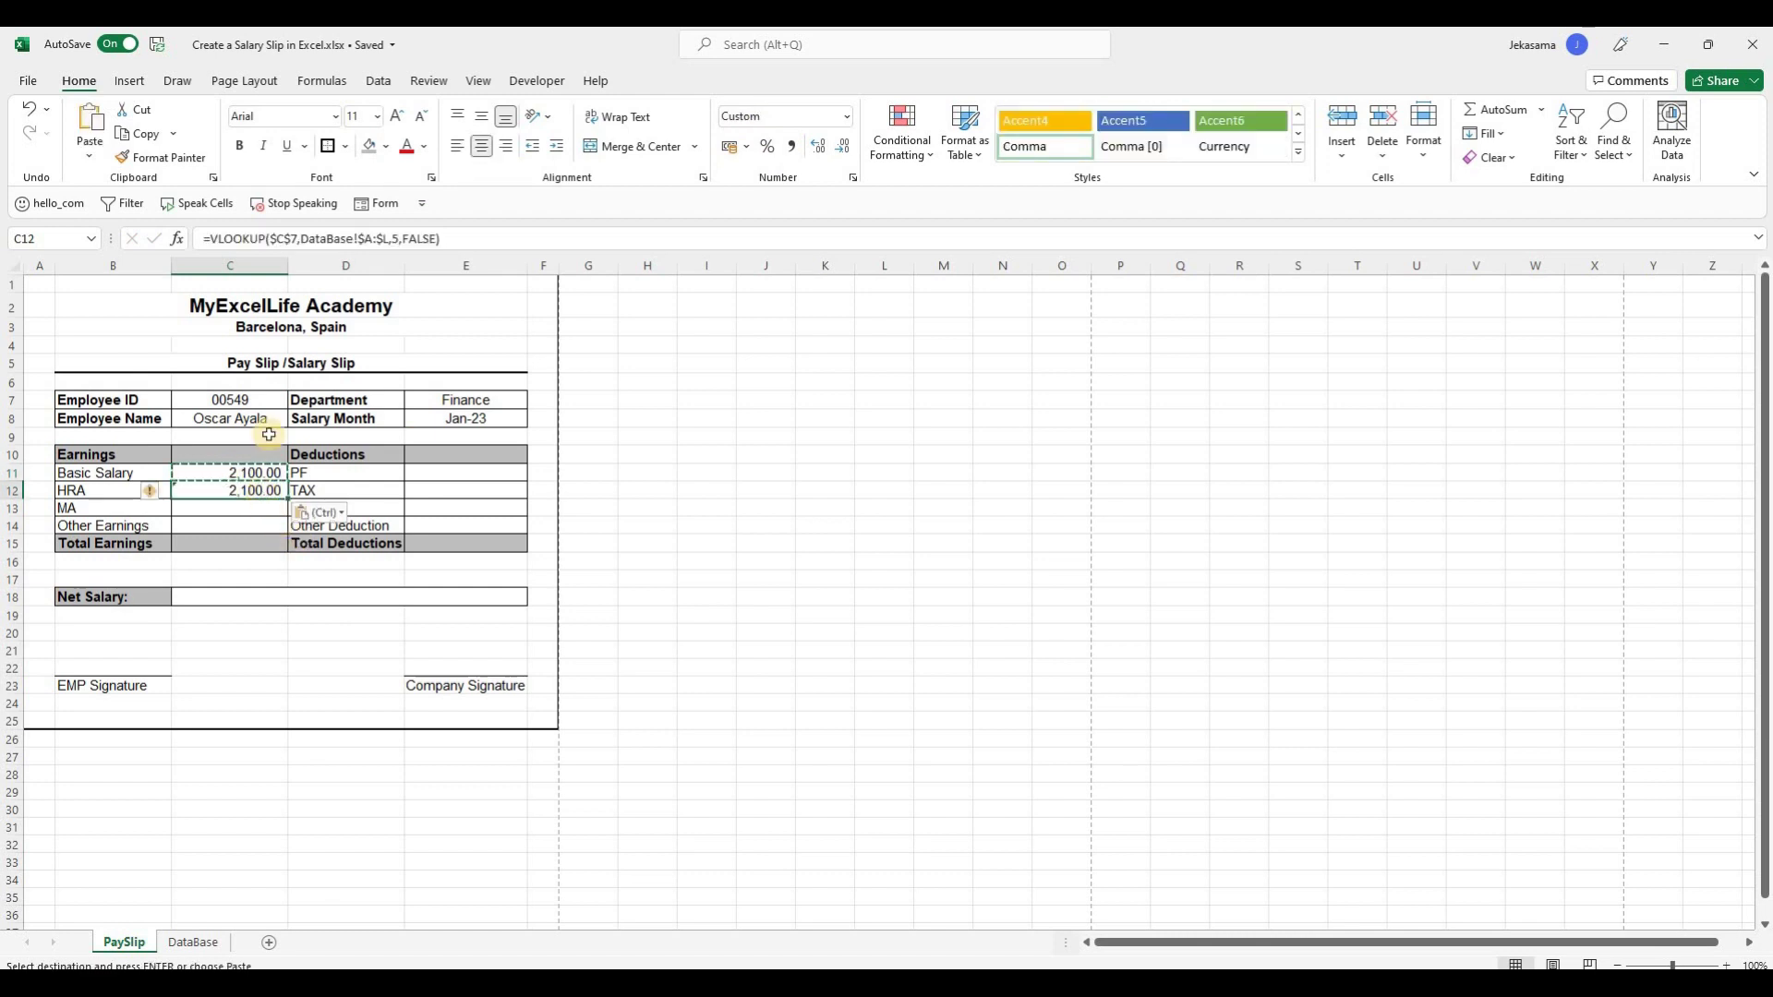
pyautogui.doubleClick(393, 239)
pyautogui.write('5')
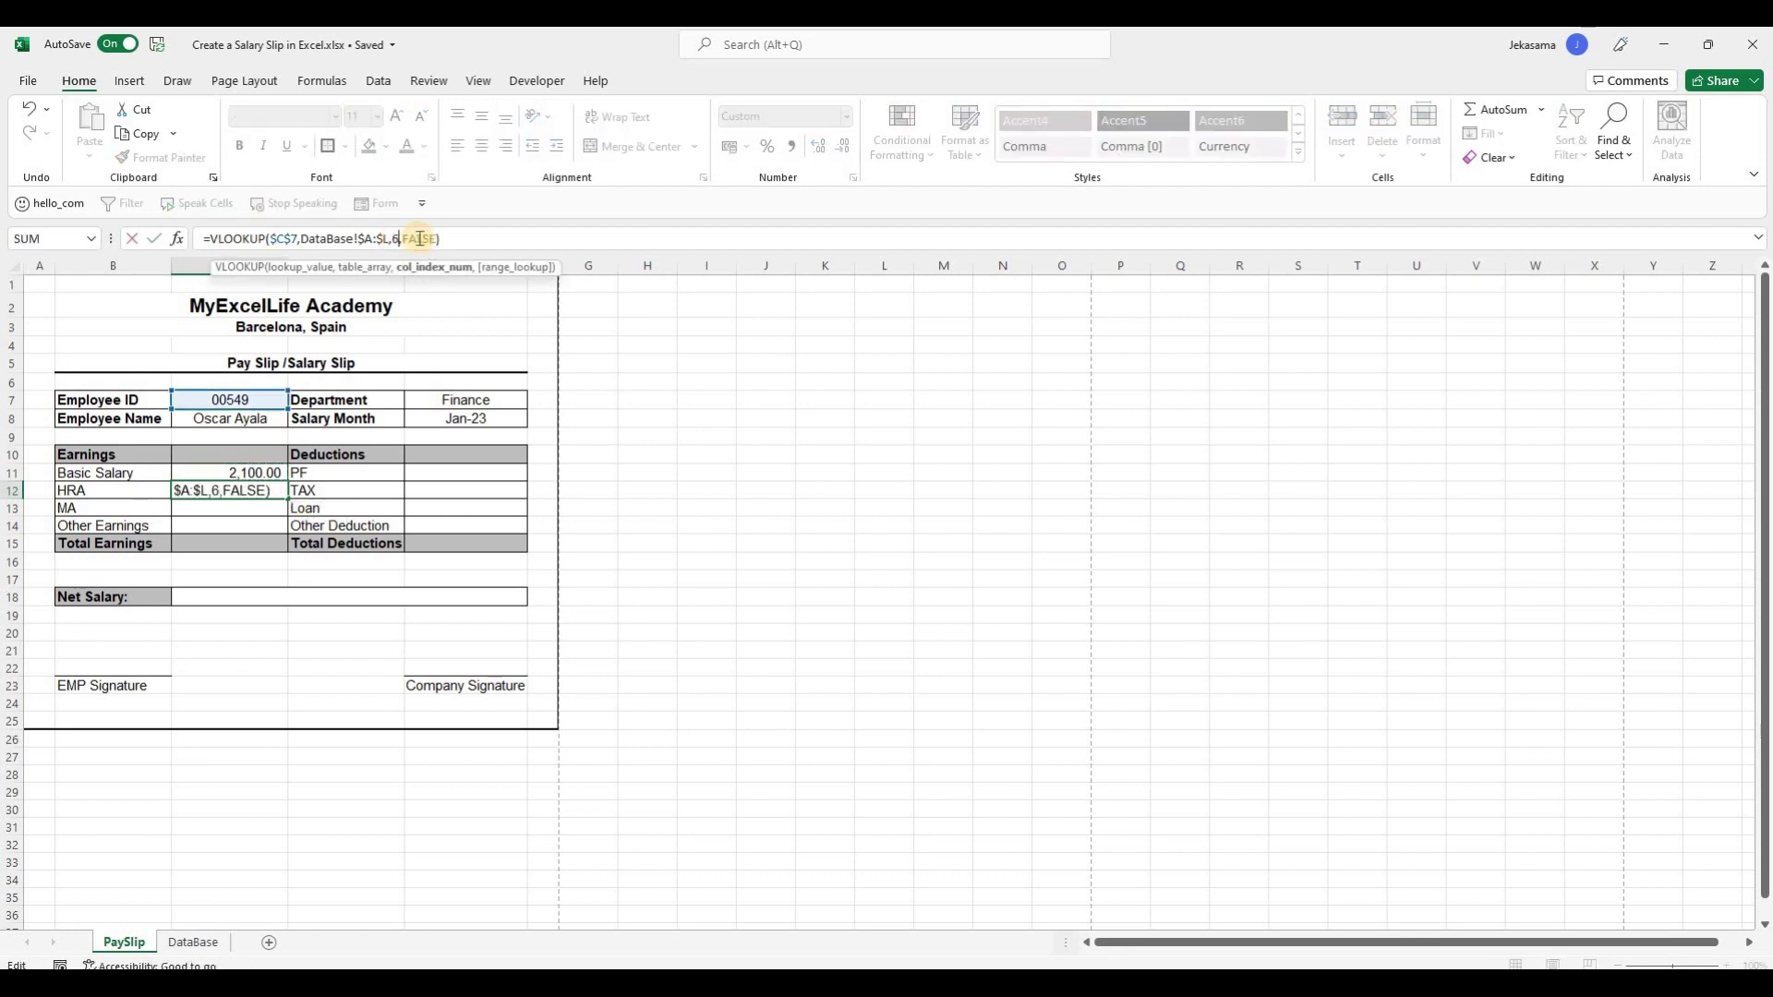
pyautogui.press('Return')
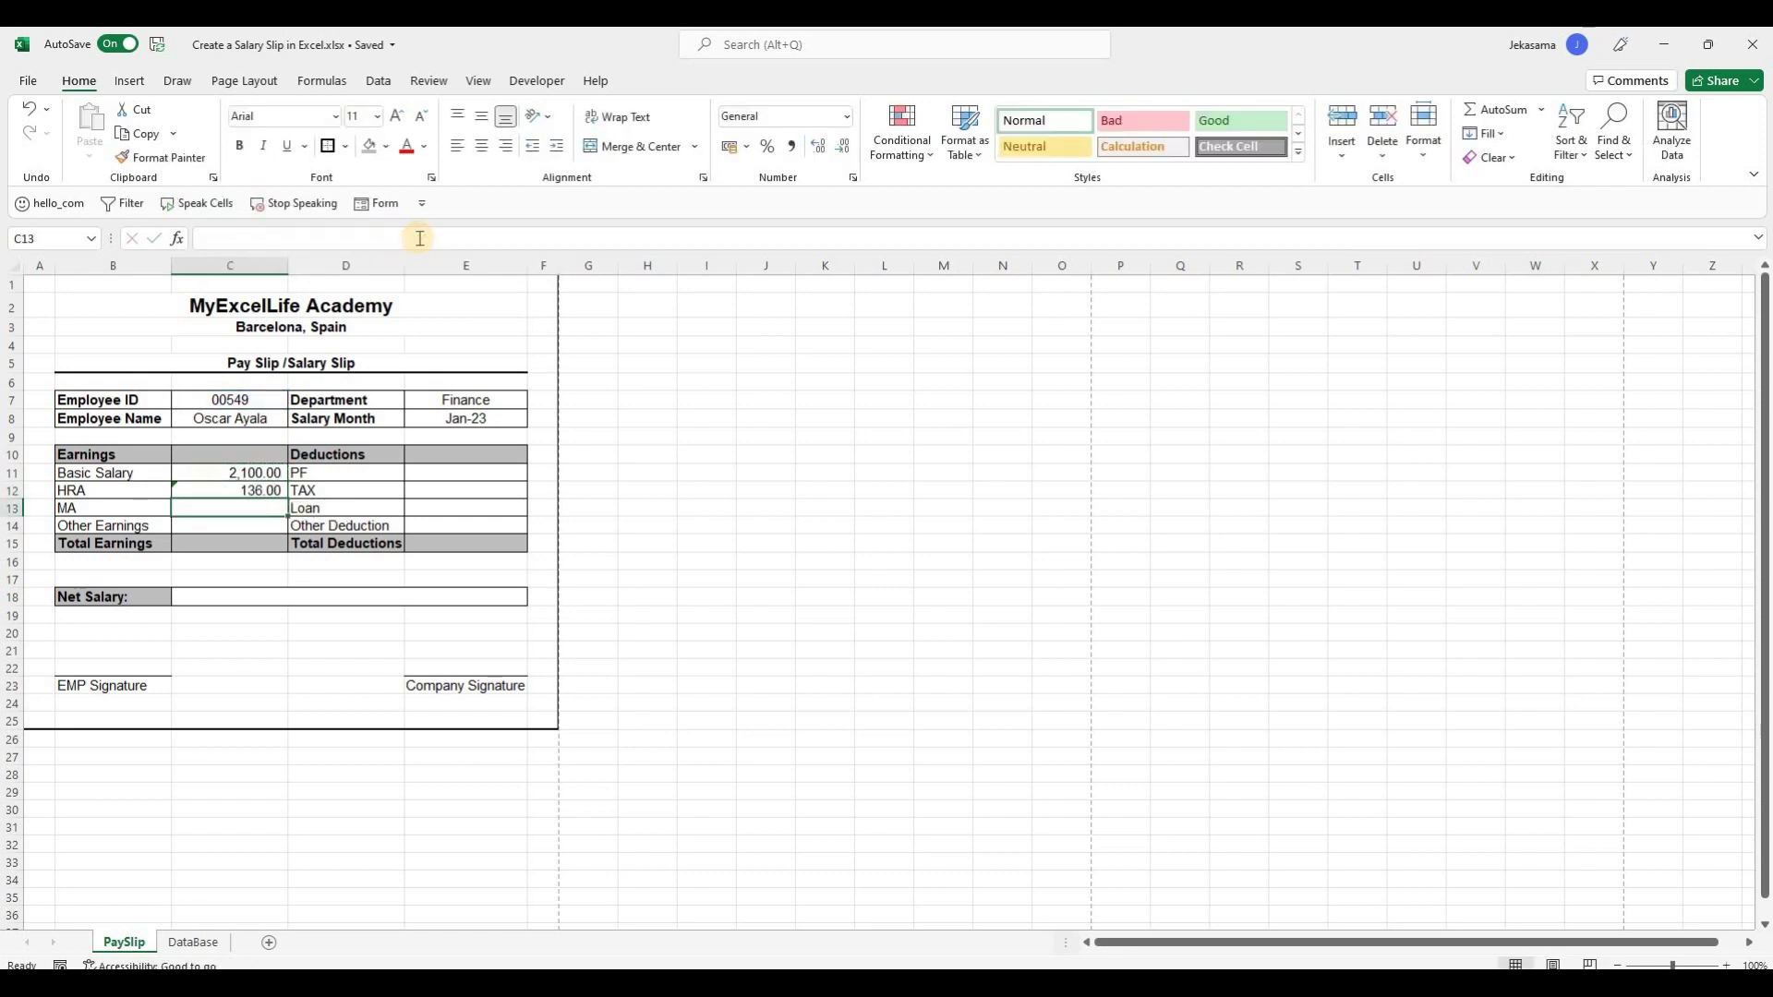
pyautogui.click(256, 486)
pyautogui.hotkey('ctrl', 'c')
pyautogui.click(251, 509)
pyautogui.hotkey('ctrl', 'v')
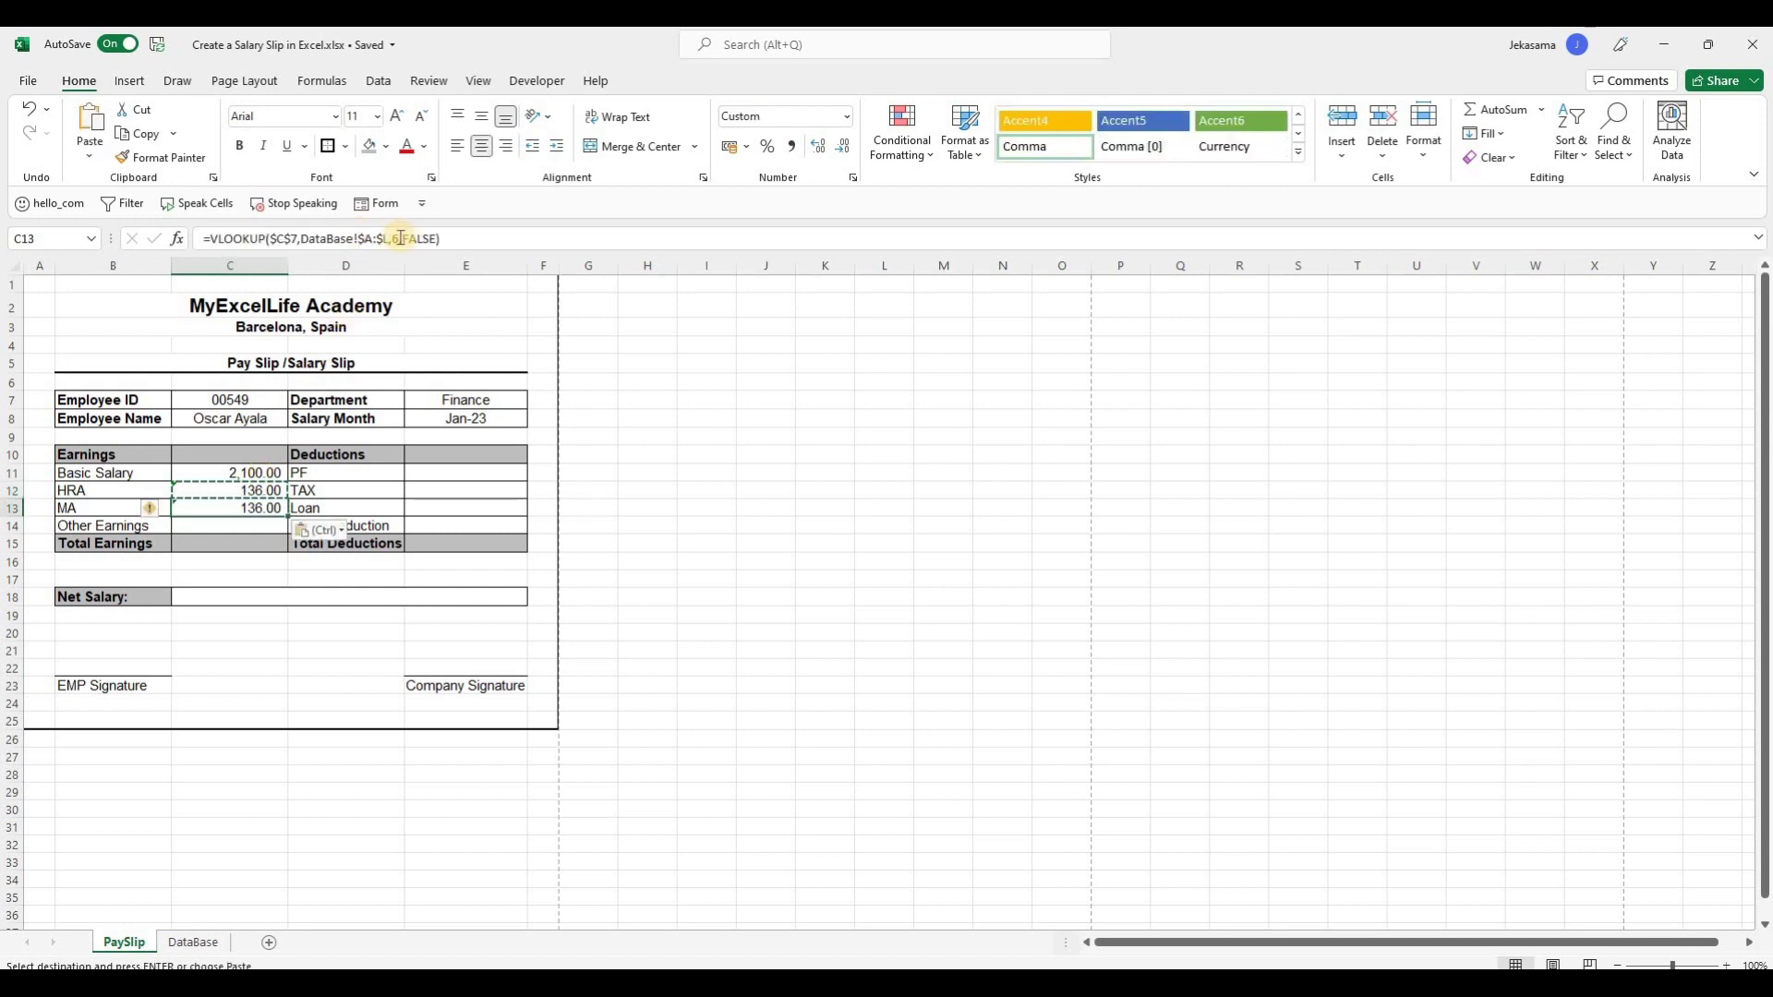
pyautogui.click(402, 238)
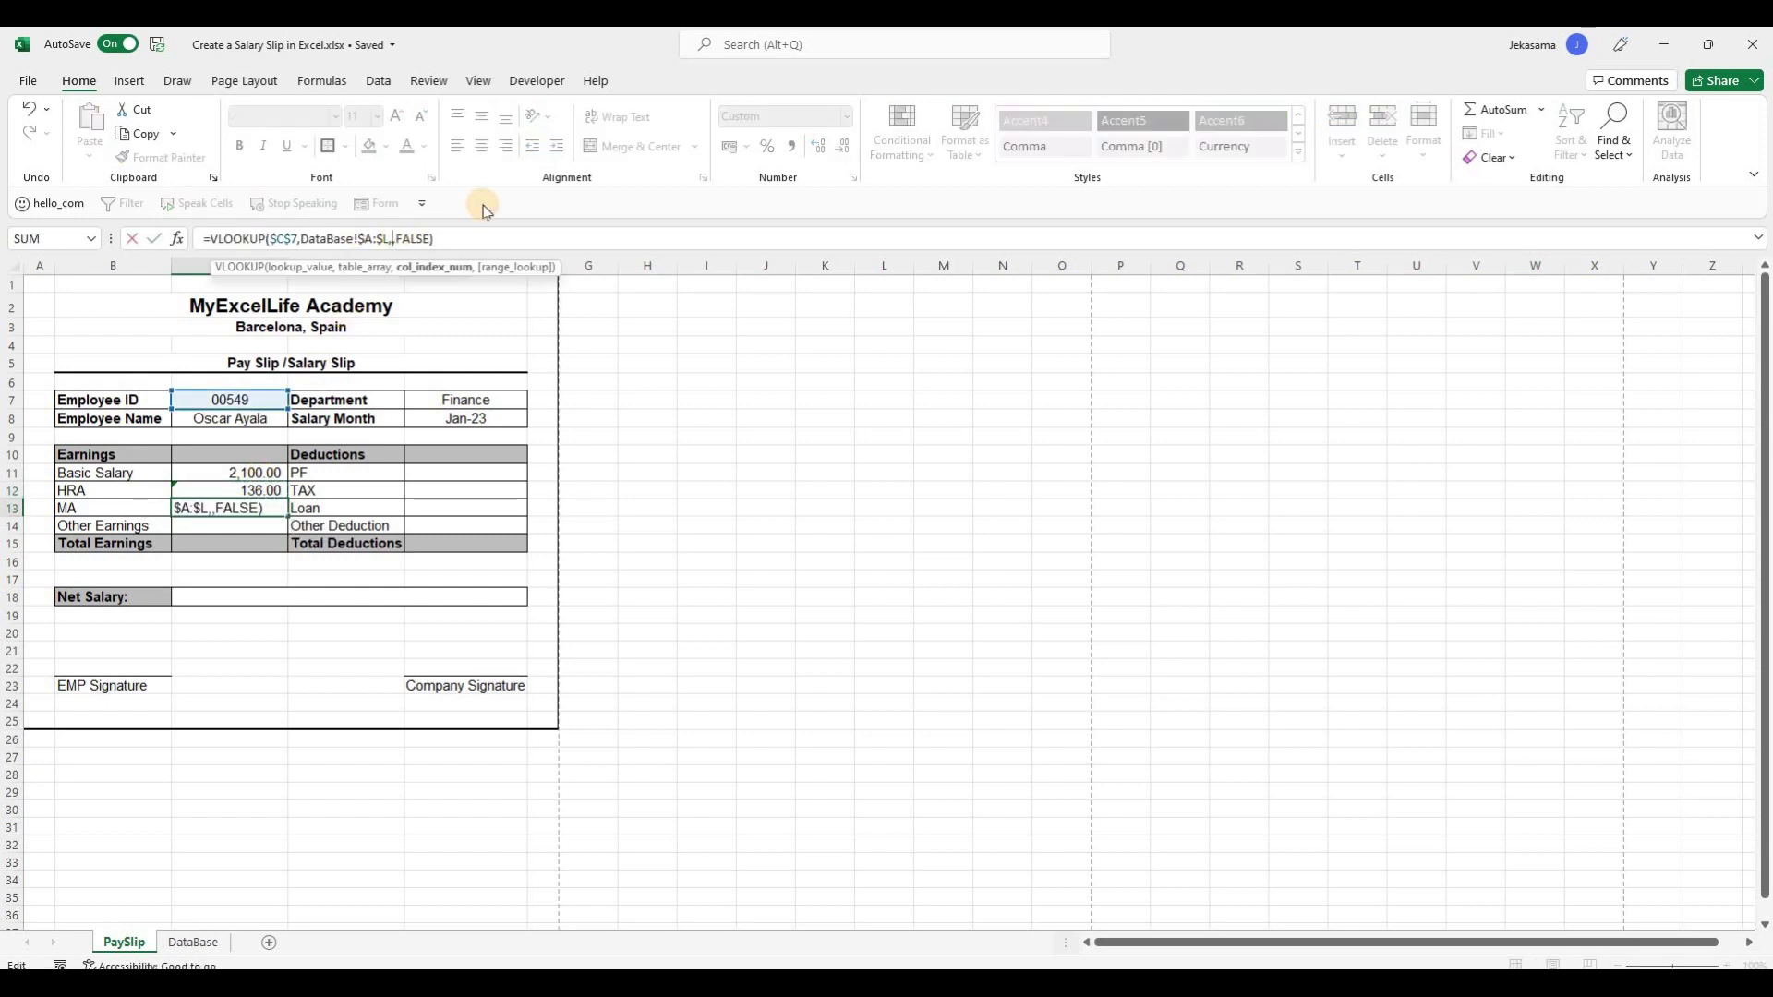
pyautogui.press('Return')
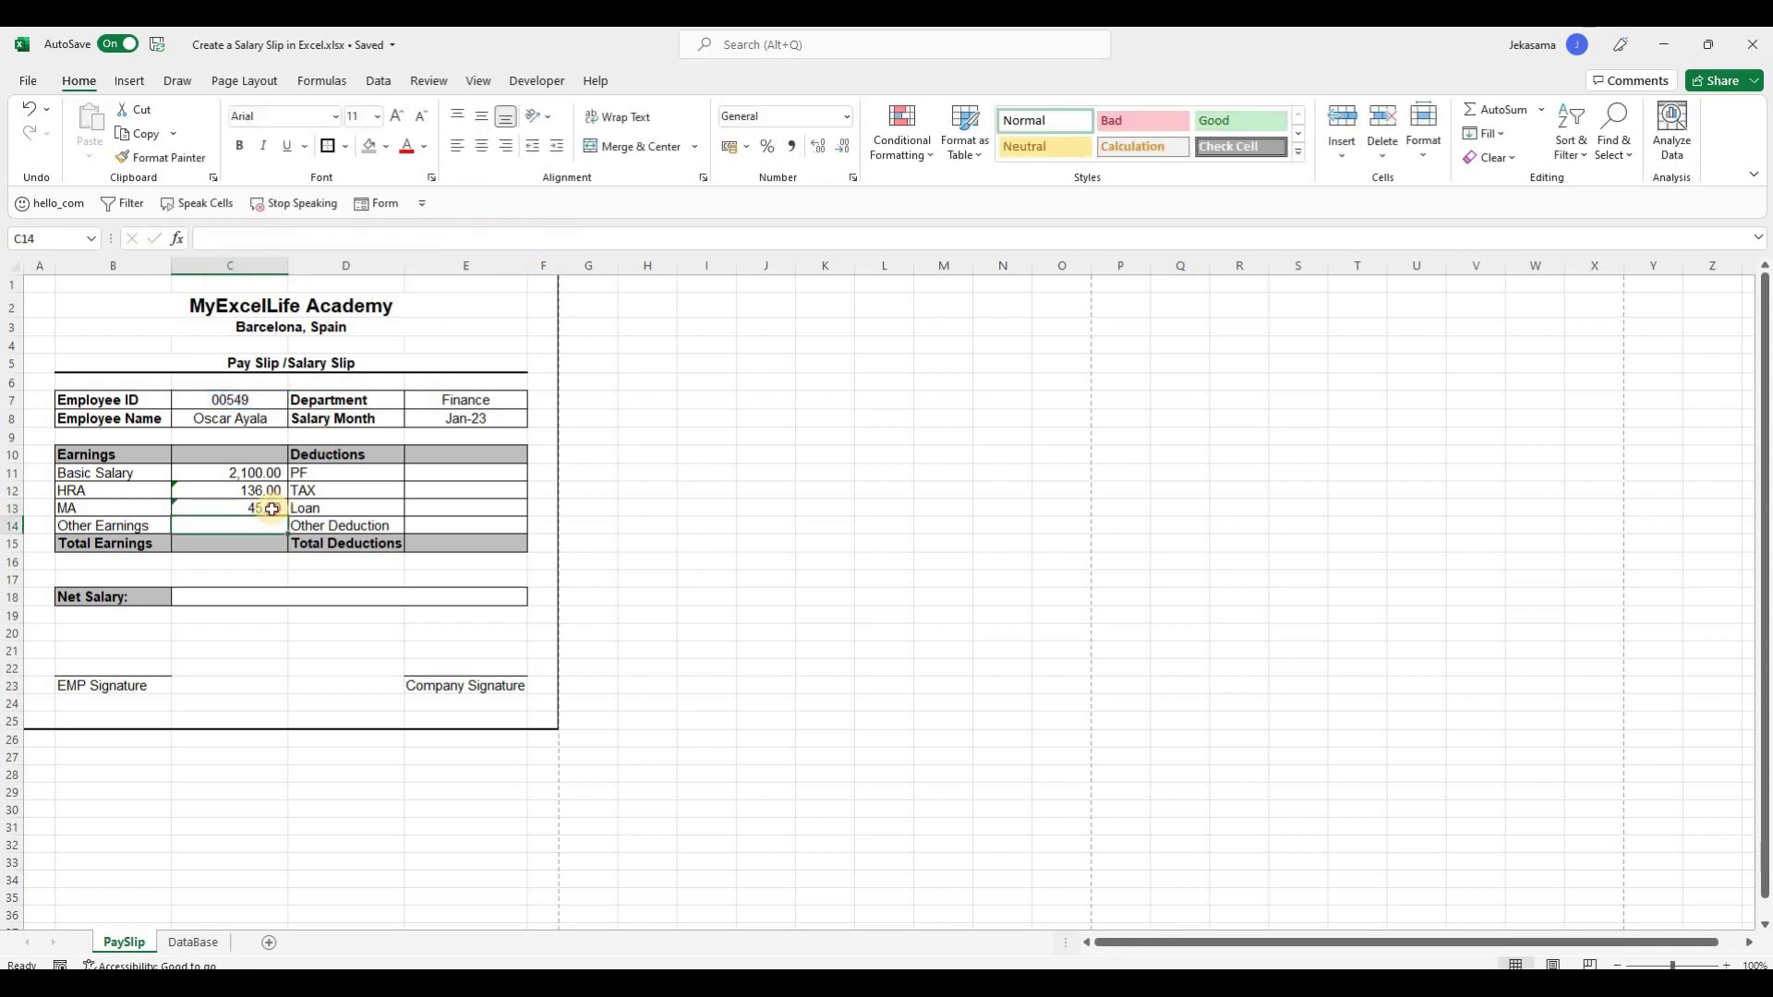
# Copy the lookup into Other Earnings and adjust its column index to show 49.00.
pyautogui.click(271, 508)
pyautogui.hotkey('ctrl', 'c')
pyautogui.click(267, 523)
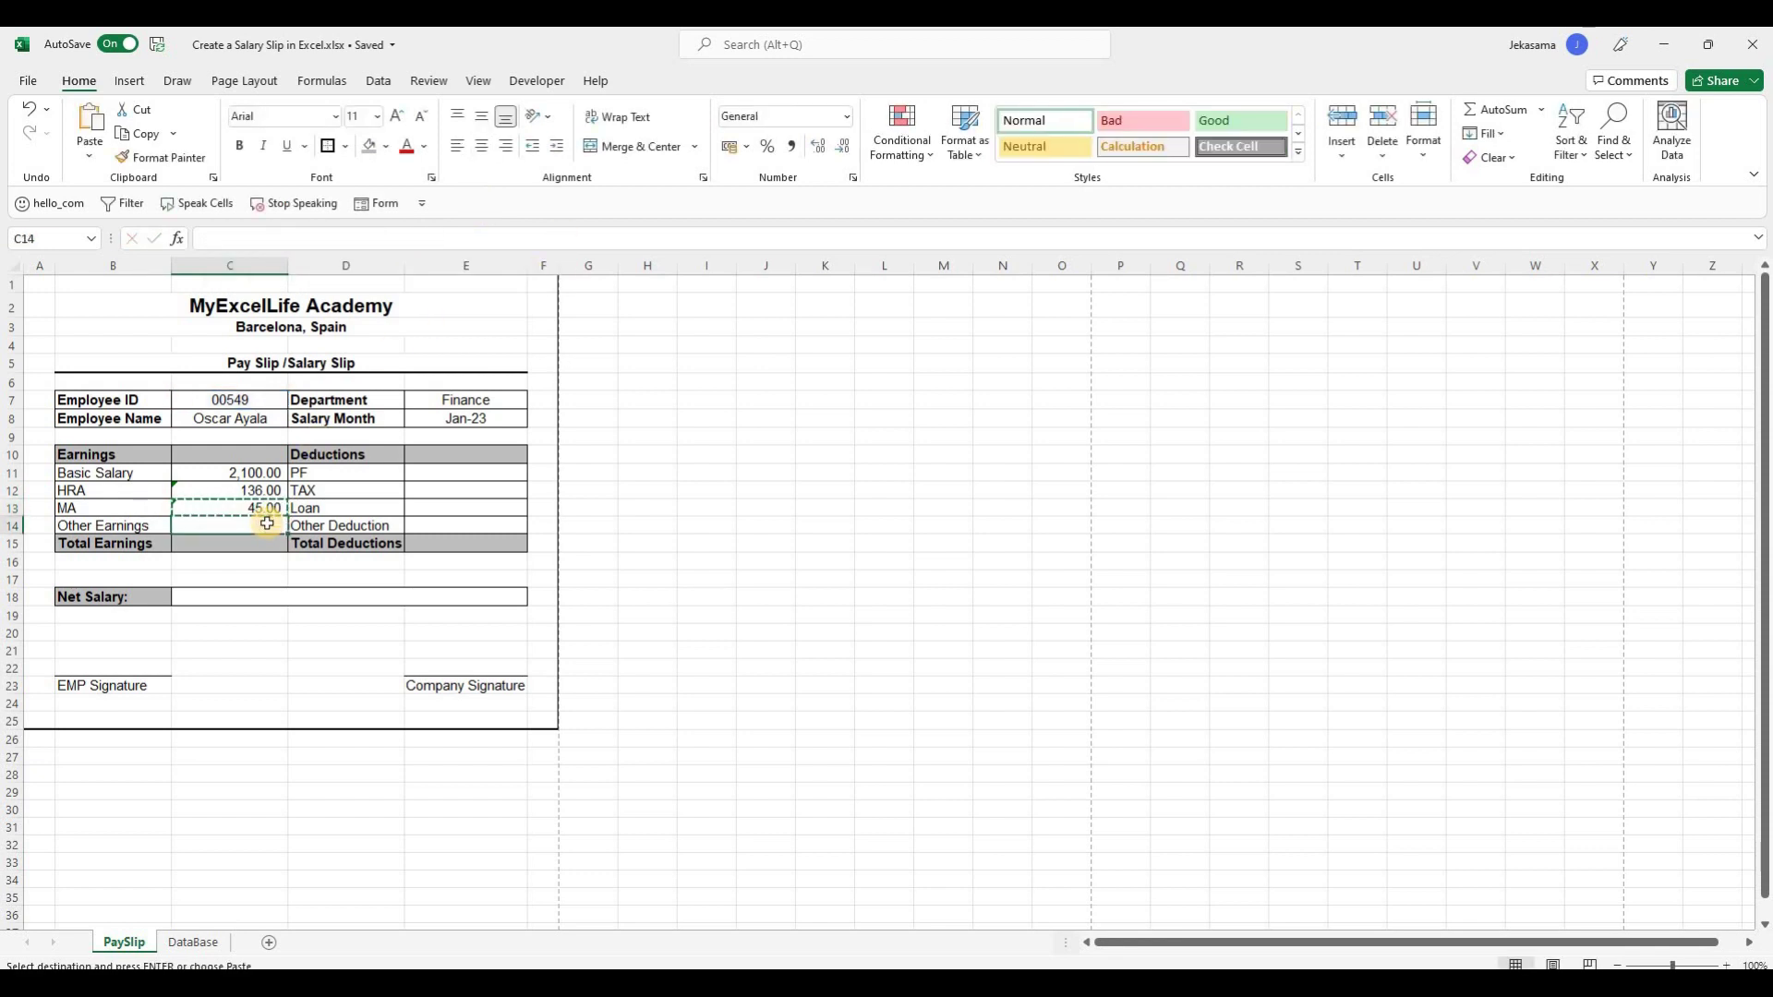
pyautogui.hotkey('ctrl', 'v')
pyautogui.click(401, 238)
pyautogui.press('BackSpace')
pyautogui.write('7')
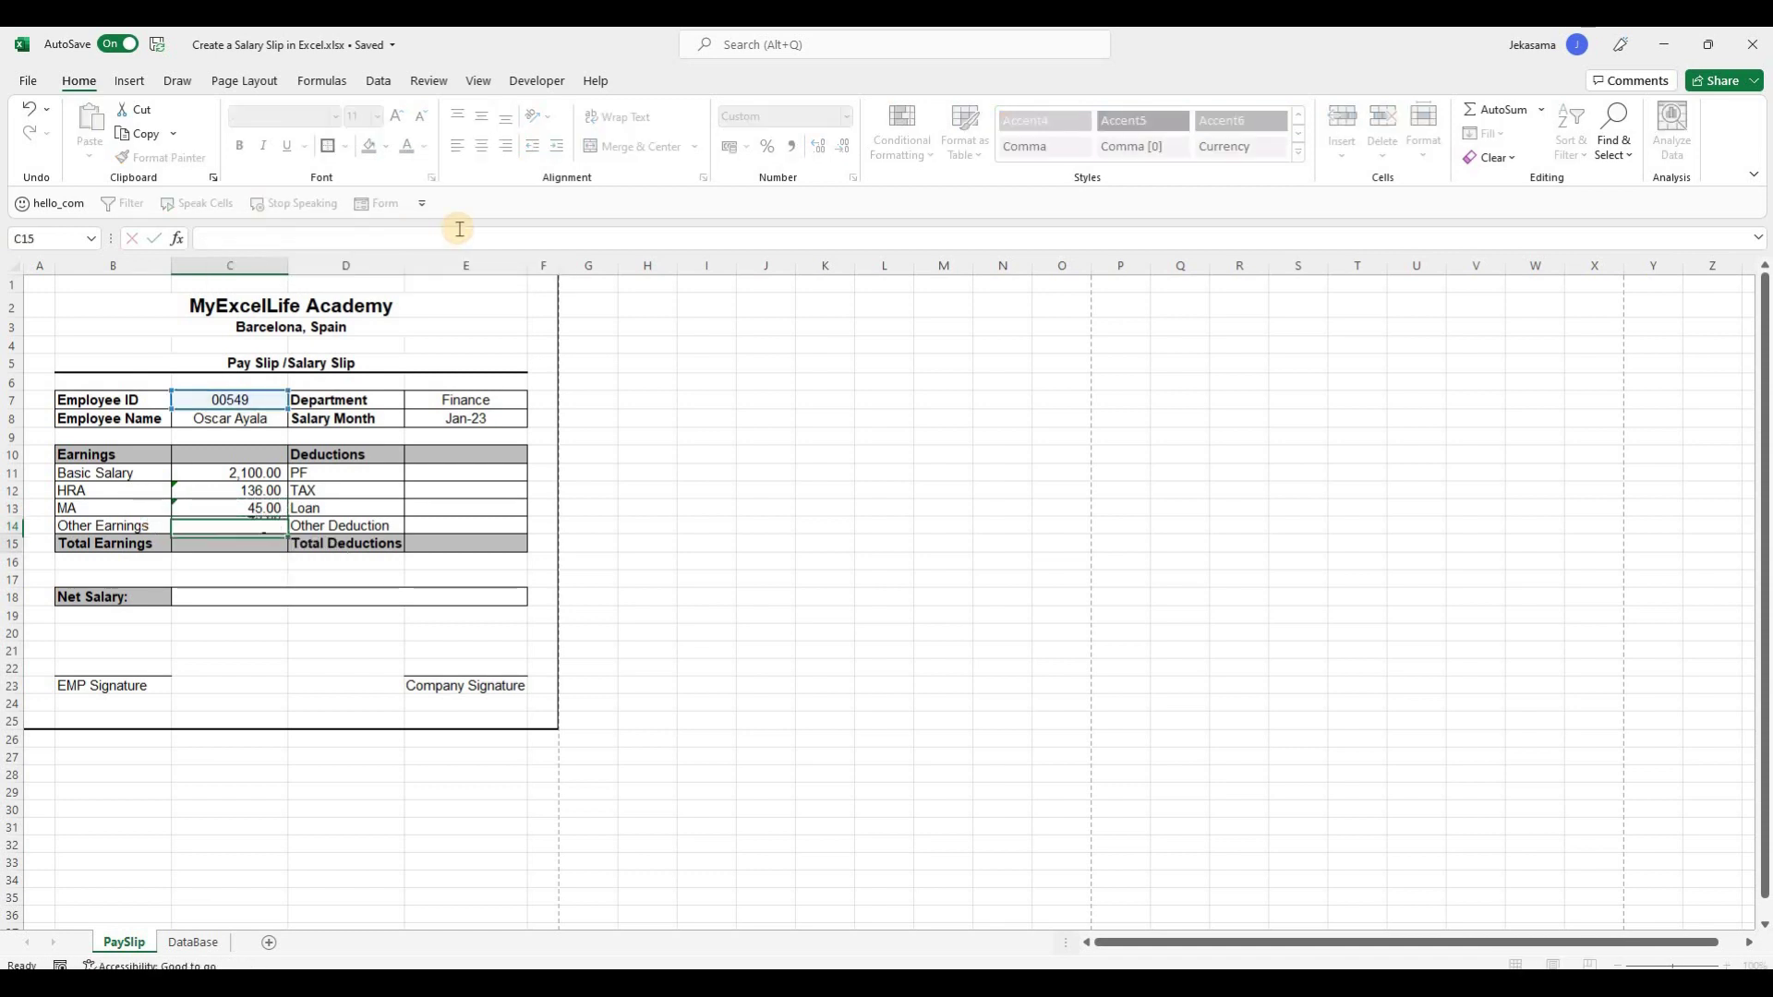
pyautogui.press('Return')
pyautogui.click(261, 523)
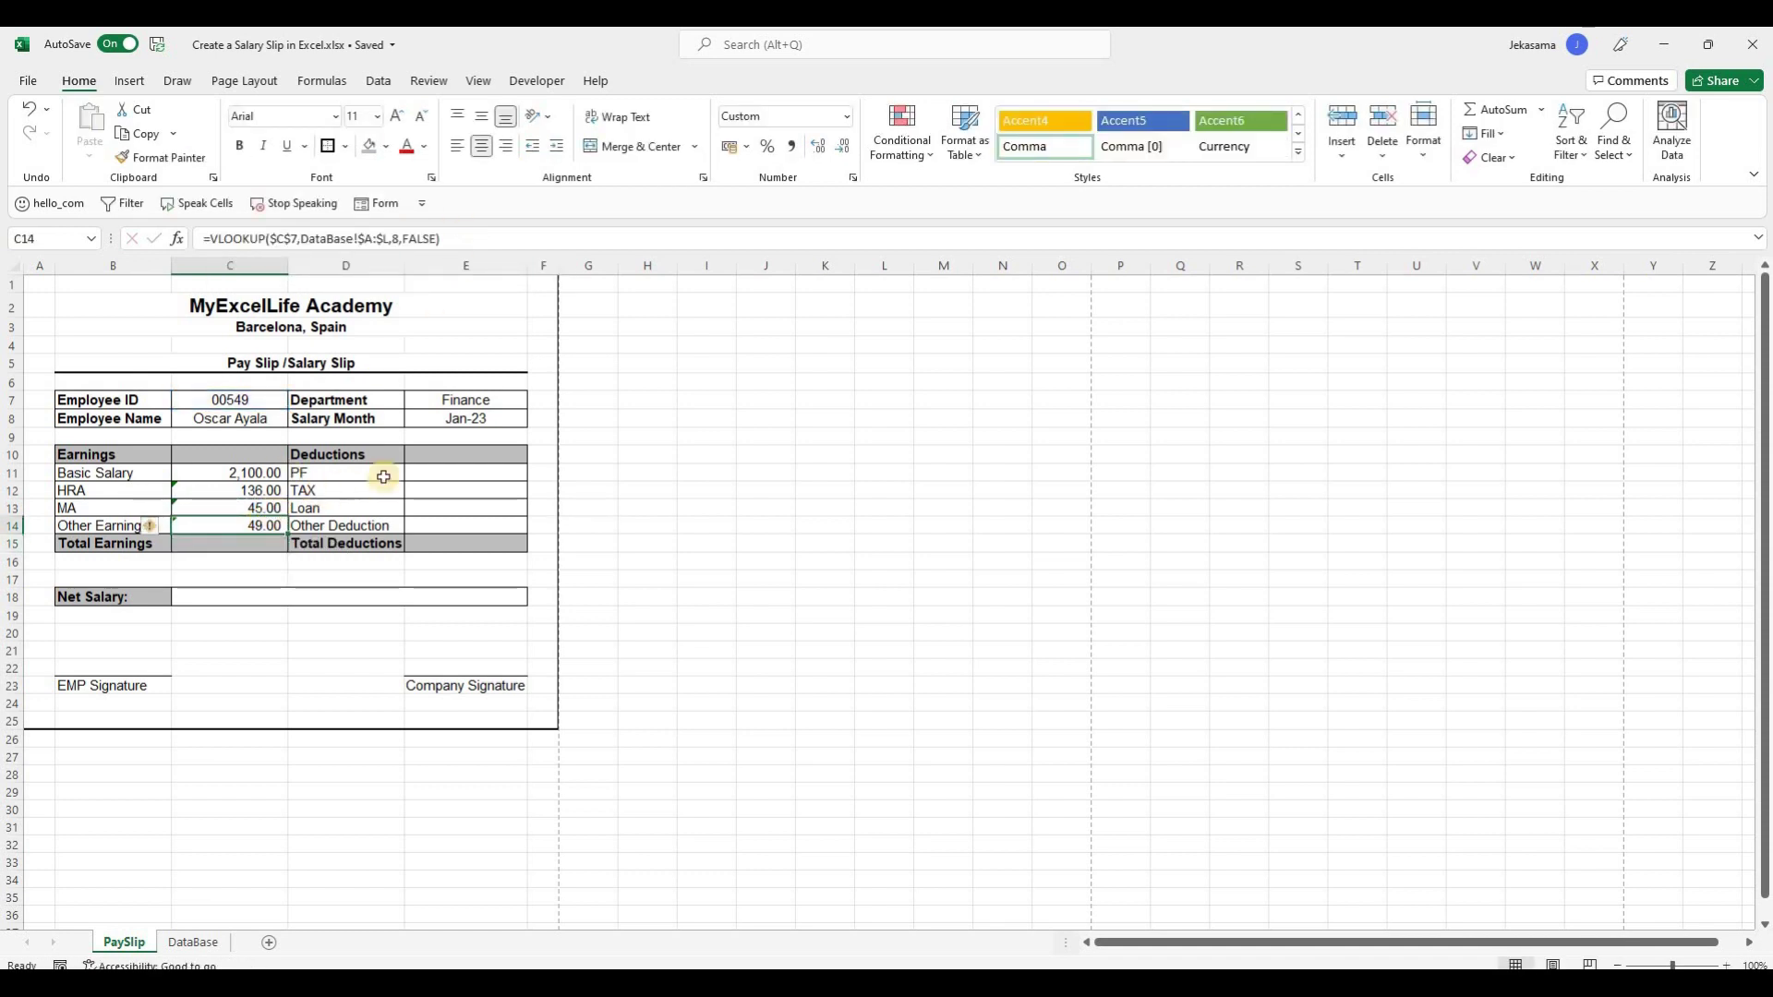
# Copy the lookup into PF and TAX, adjusting column indexes to show 42.00 and 378.00.
pyautogui.hotkey('ctrl', 'c')
pyautogui.click(430, 470)
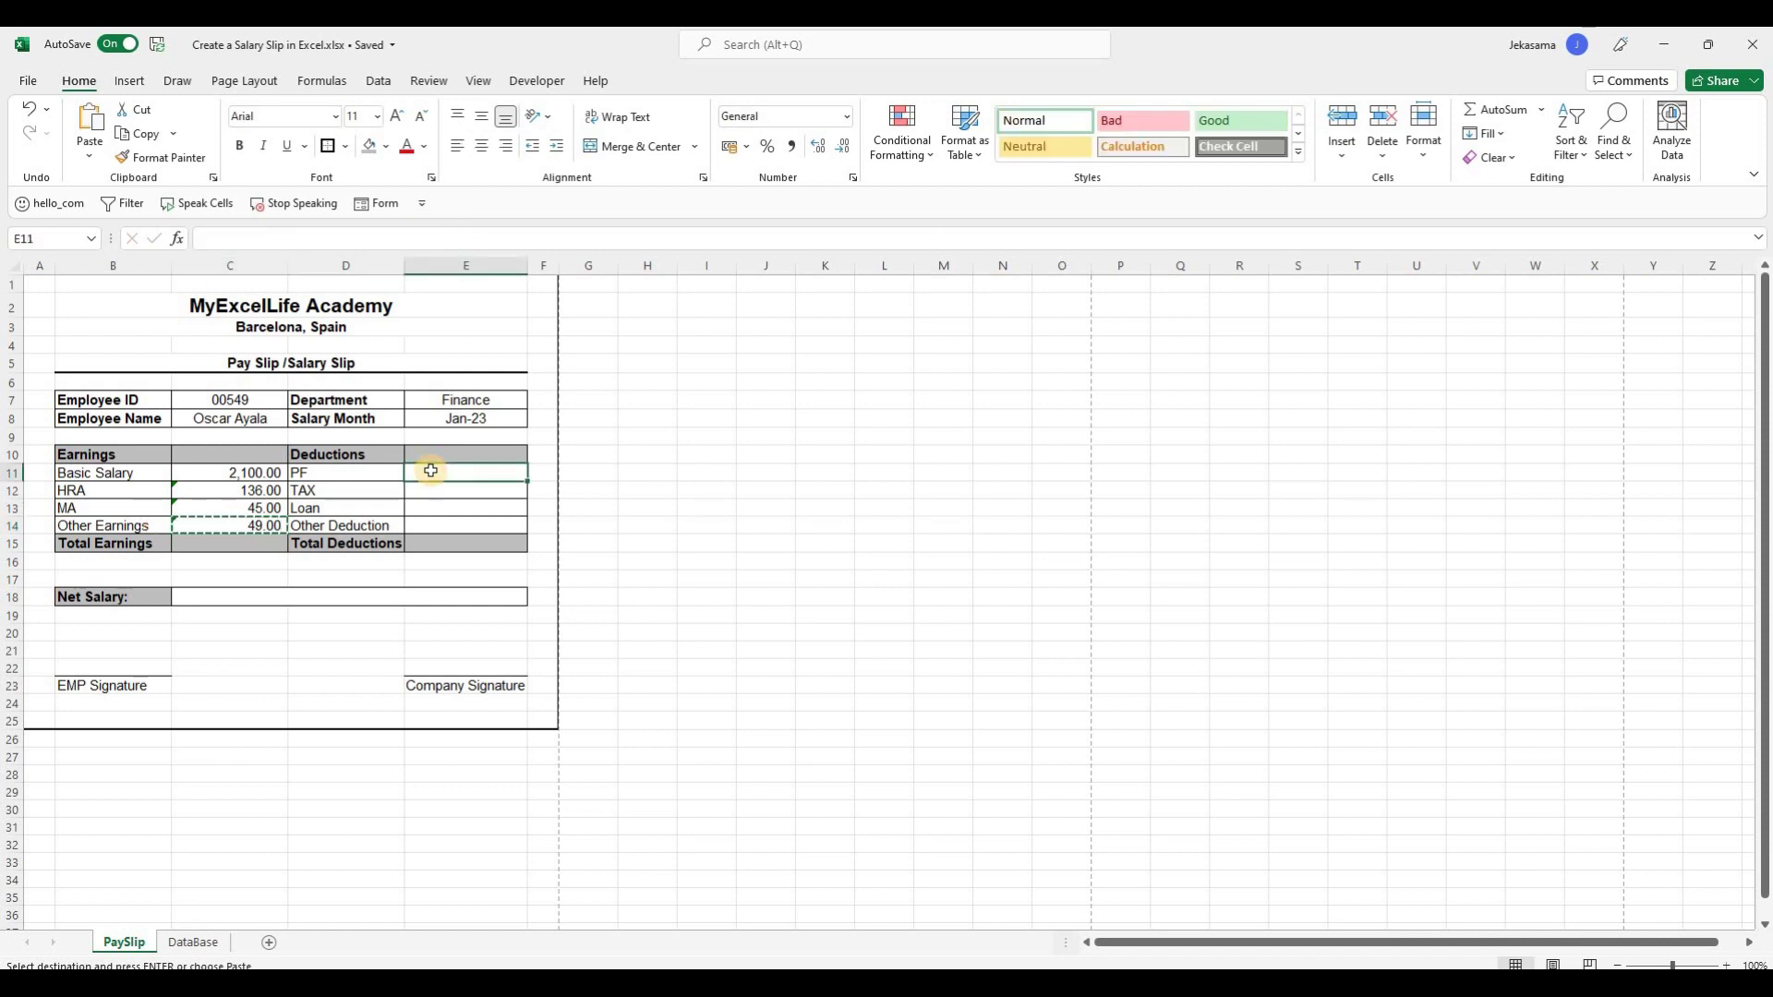
pyautogui.hotkey('ctrl', 'v')
pyautogui.click(402, 238)
pyautogui.press('BackSpace')
pyautogui.write('8')
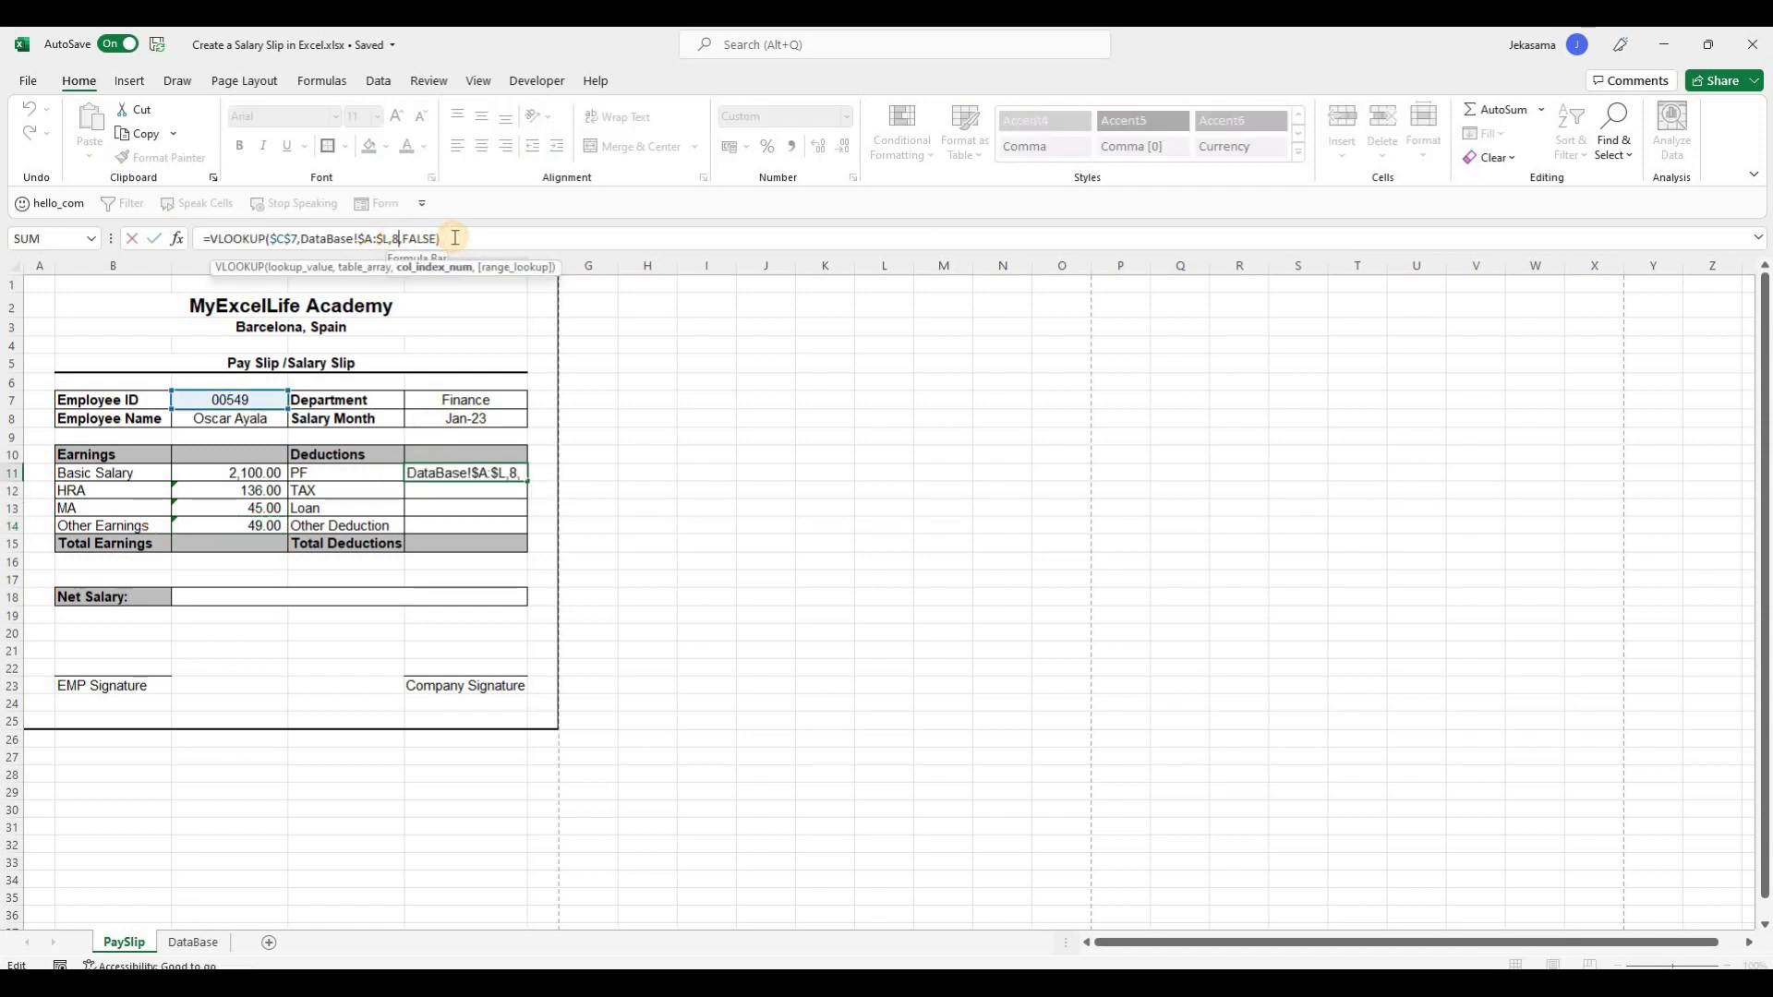
pyautogui.write('9')
pyautogui.hotkey('ctrl', 'Return')
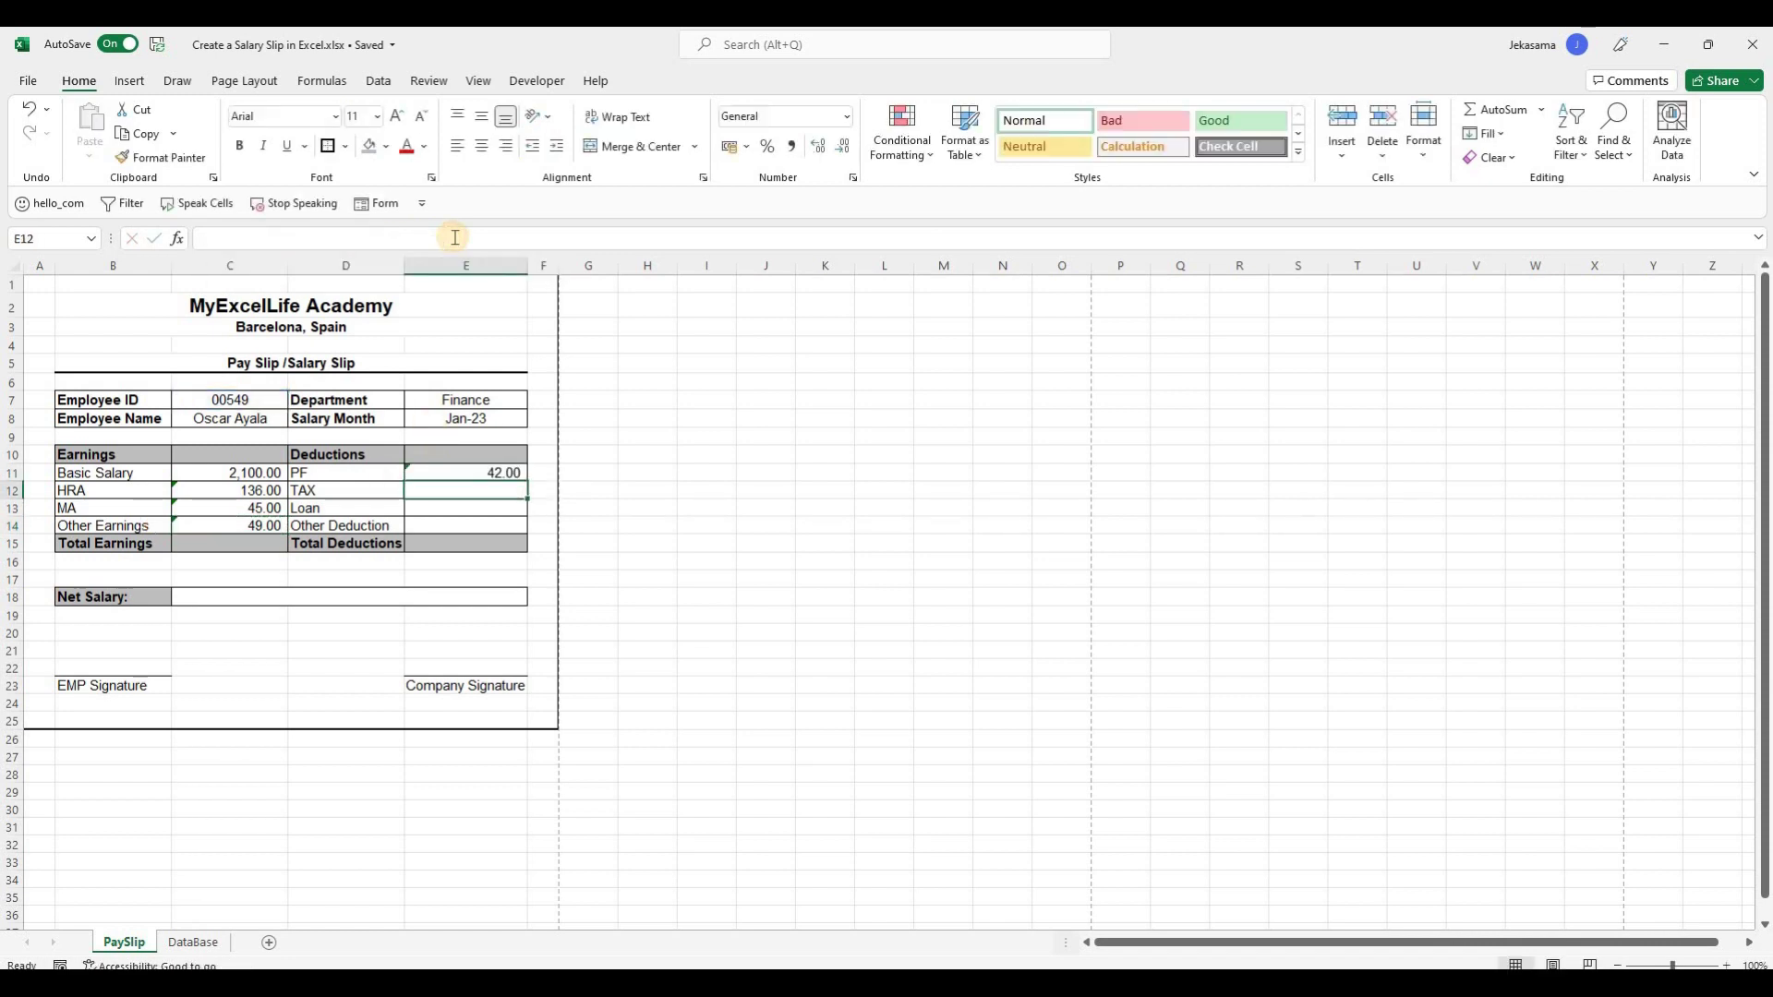
pyautogui.click(444, 472)
pyautogui.hotkey('ctrl', 'c')
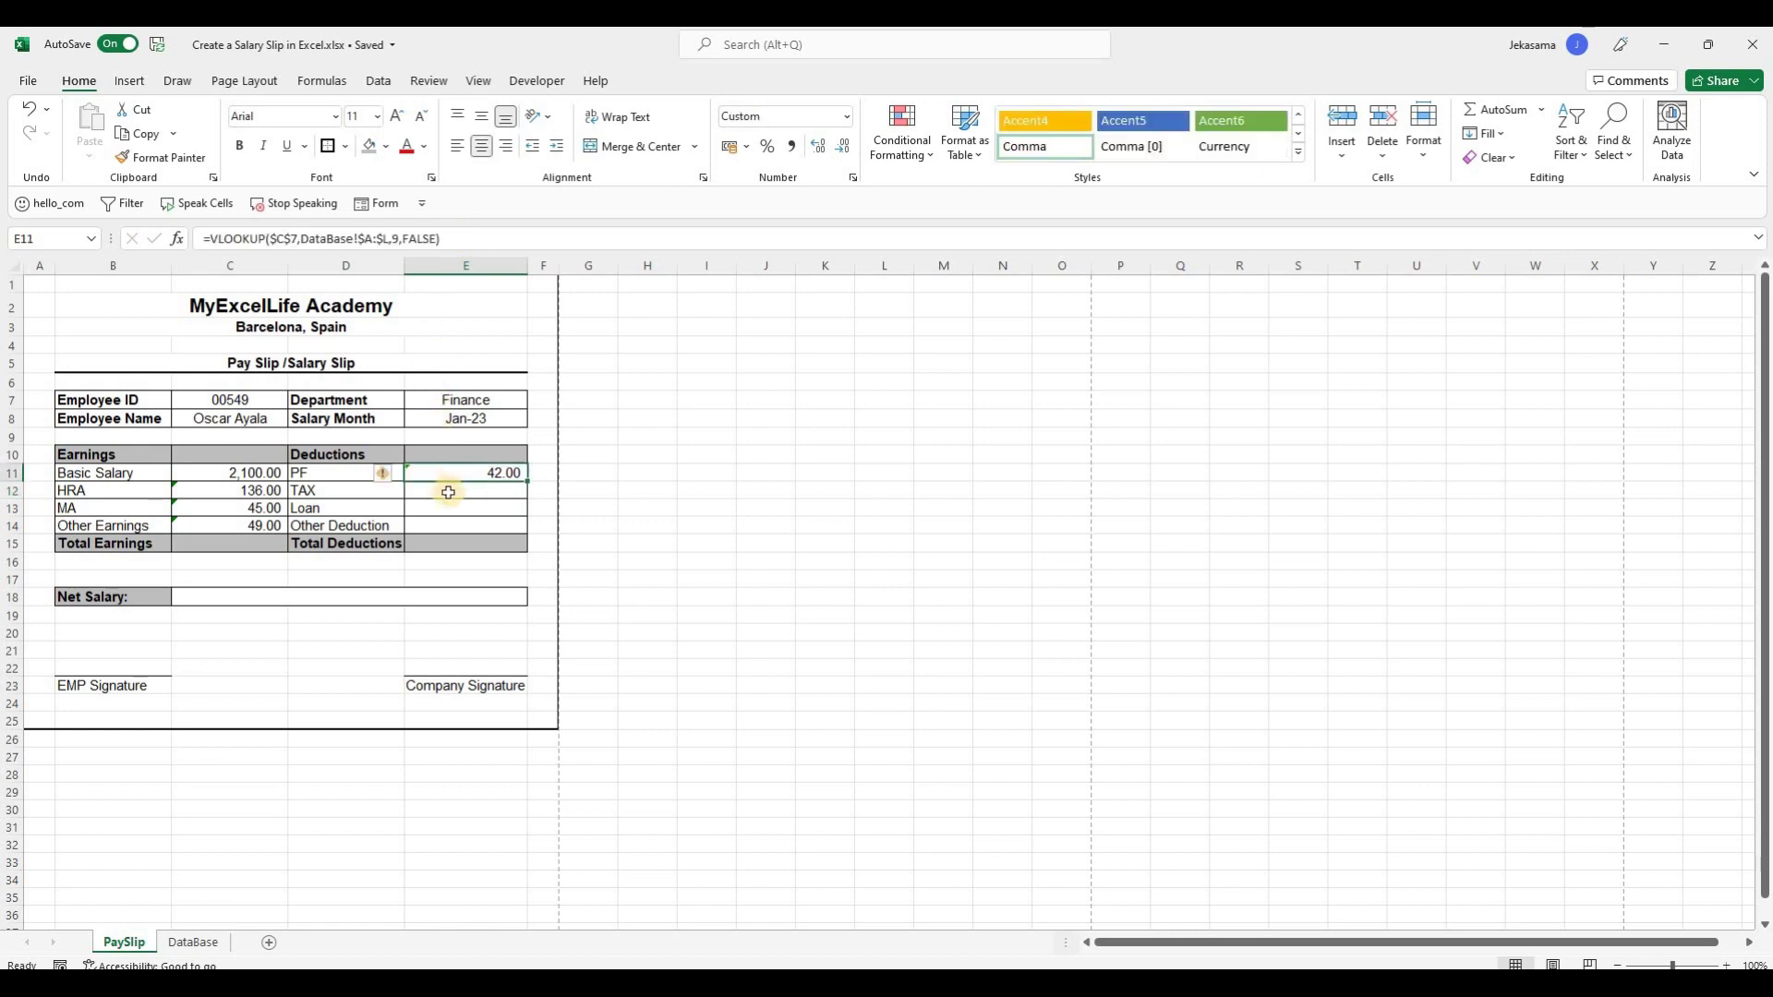
pyautogui.click(449, 493)
pyautogui.hotkey('ctrl', 'v')
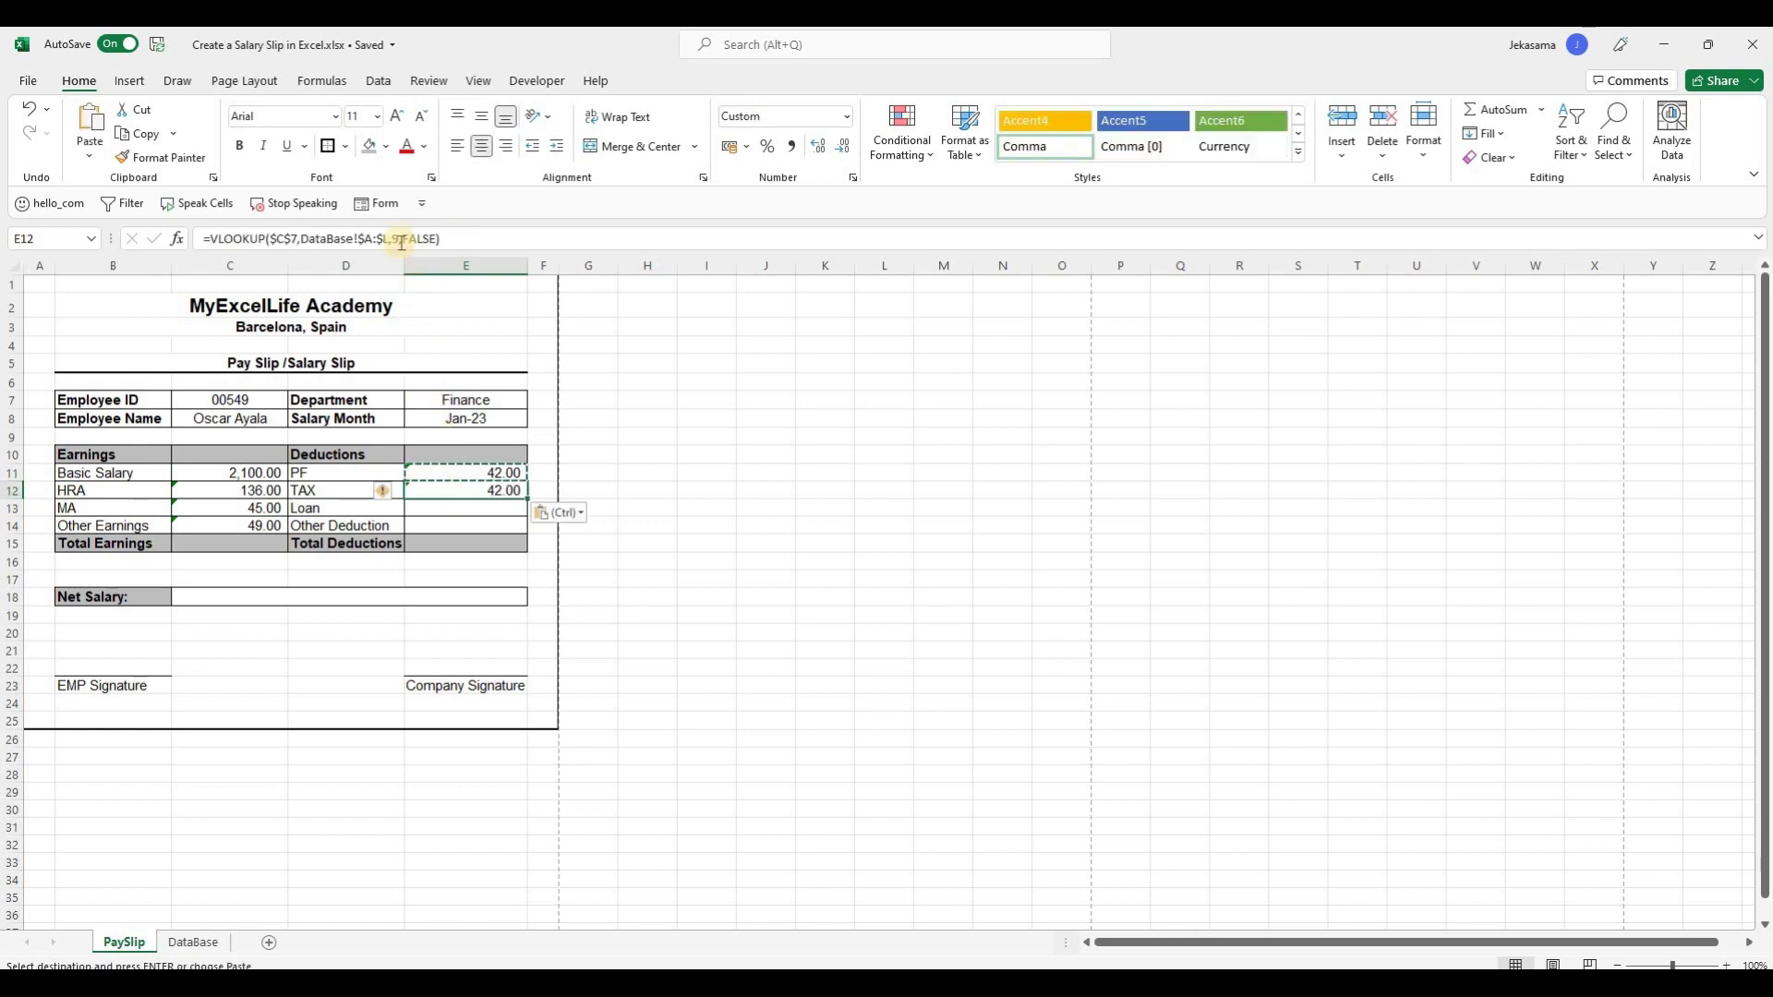
pyautogui.doubleClick(393, 239)
pyautogui.write('9')
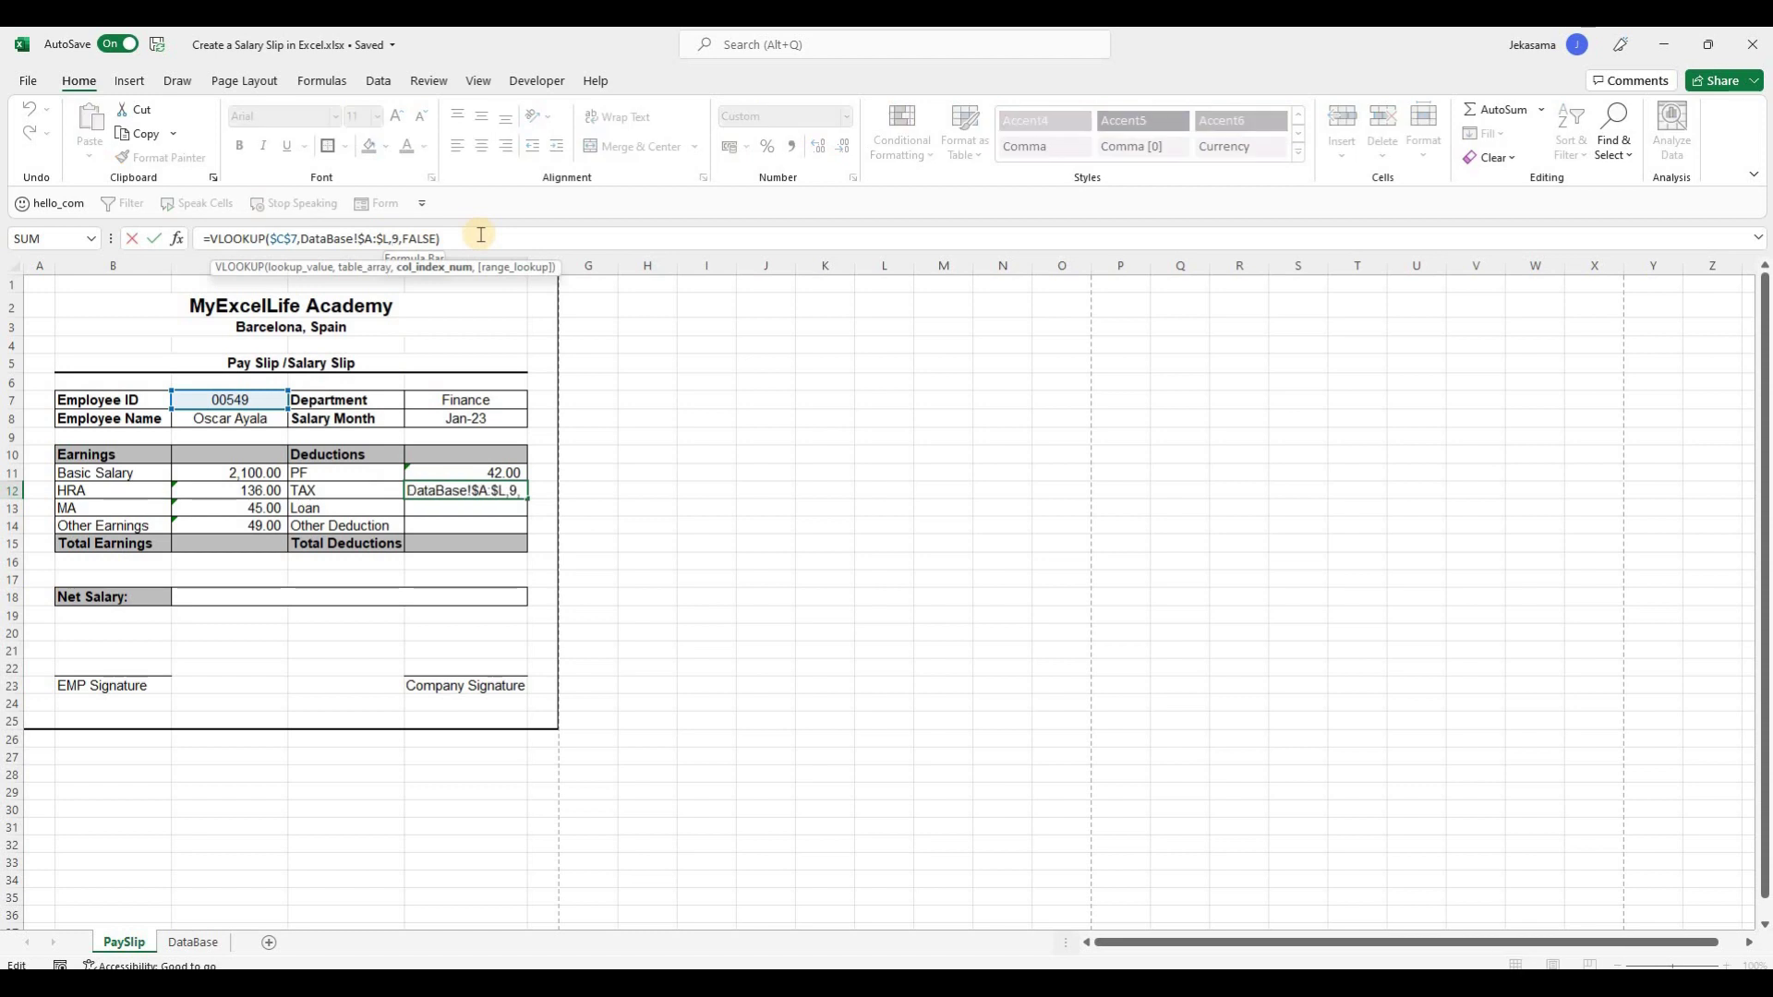
pyautogui.press('Return')
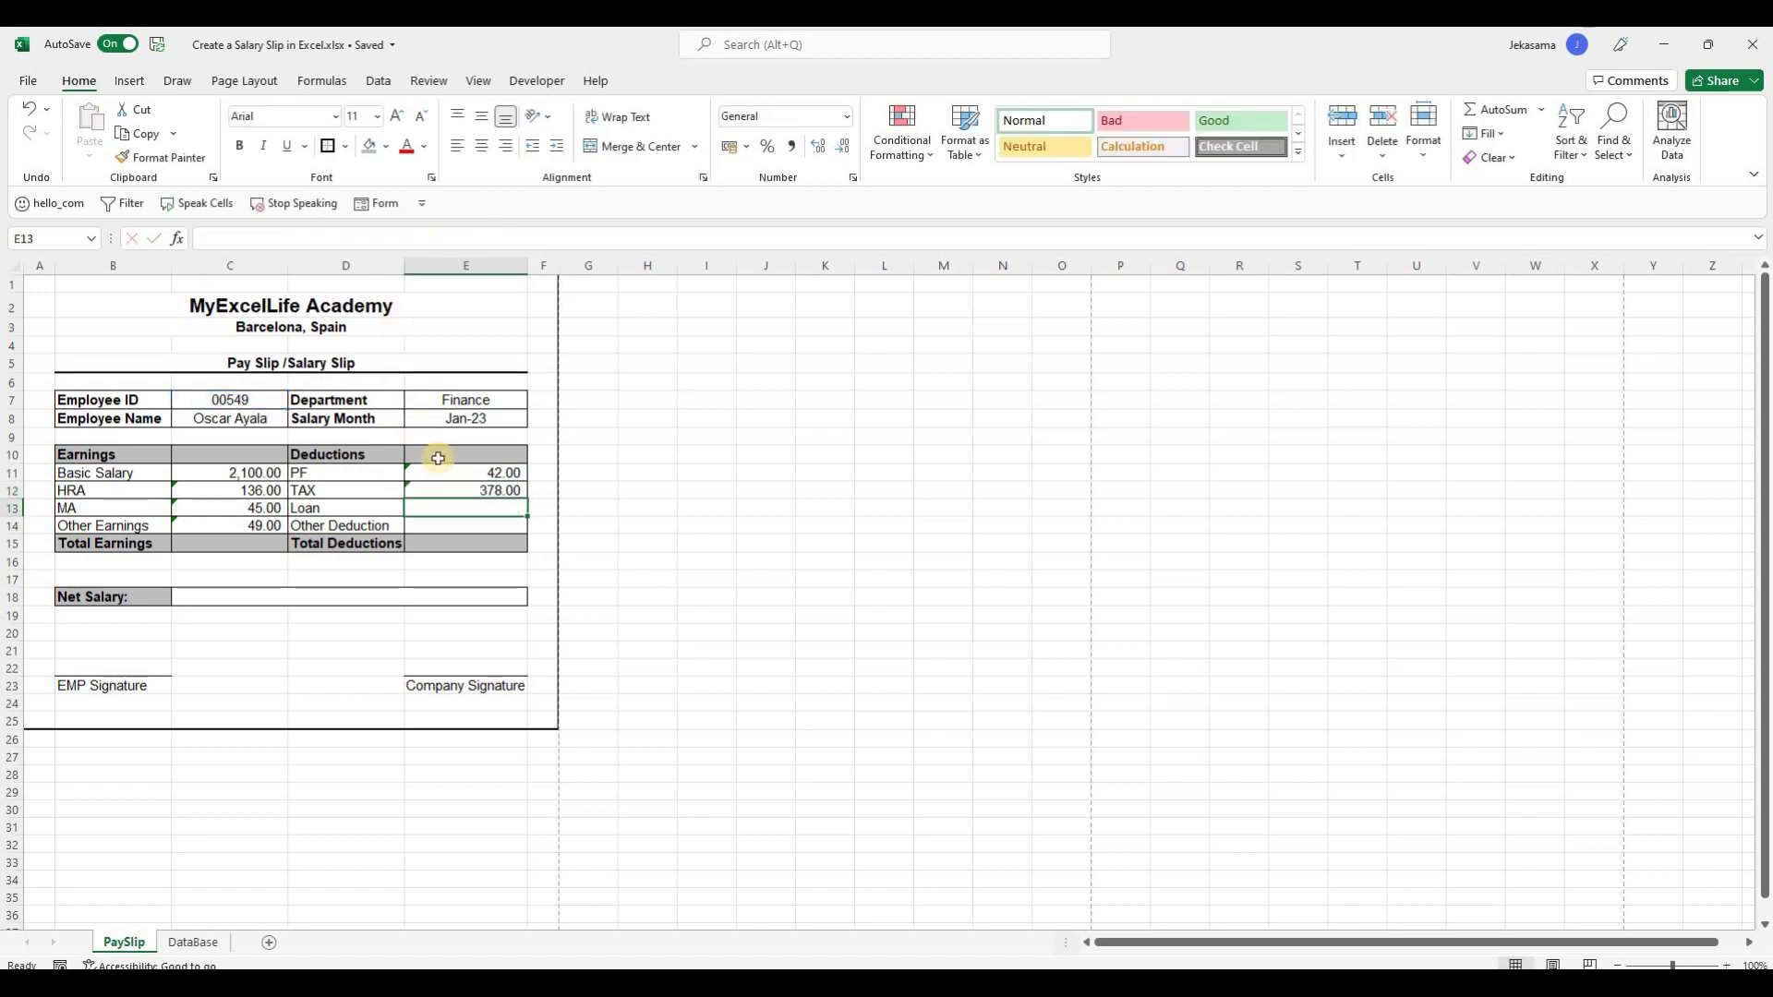
# Copy the lookup into Loan and adjust its column index, showing a dash.
pyautogui.click(455, 491)
pyautogui.hotkey('ctrl', 'c')
pyautogui.click(458, 508)
pyautogui.hotkey('ctrl', 'v')
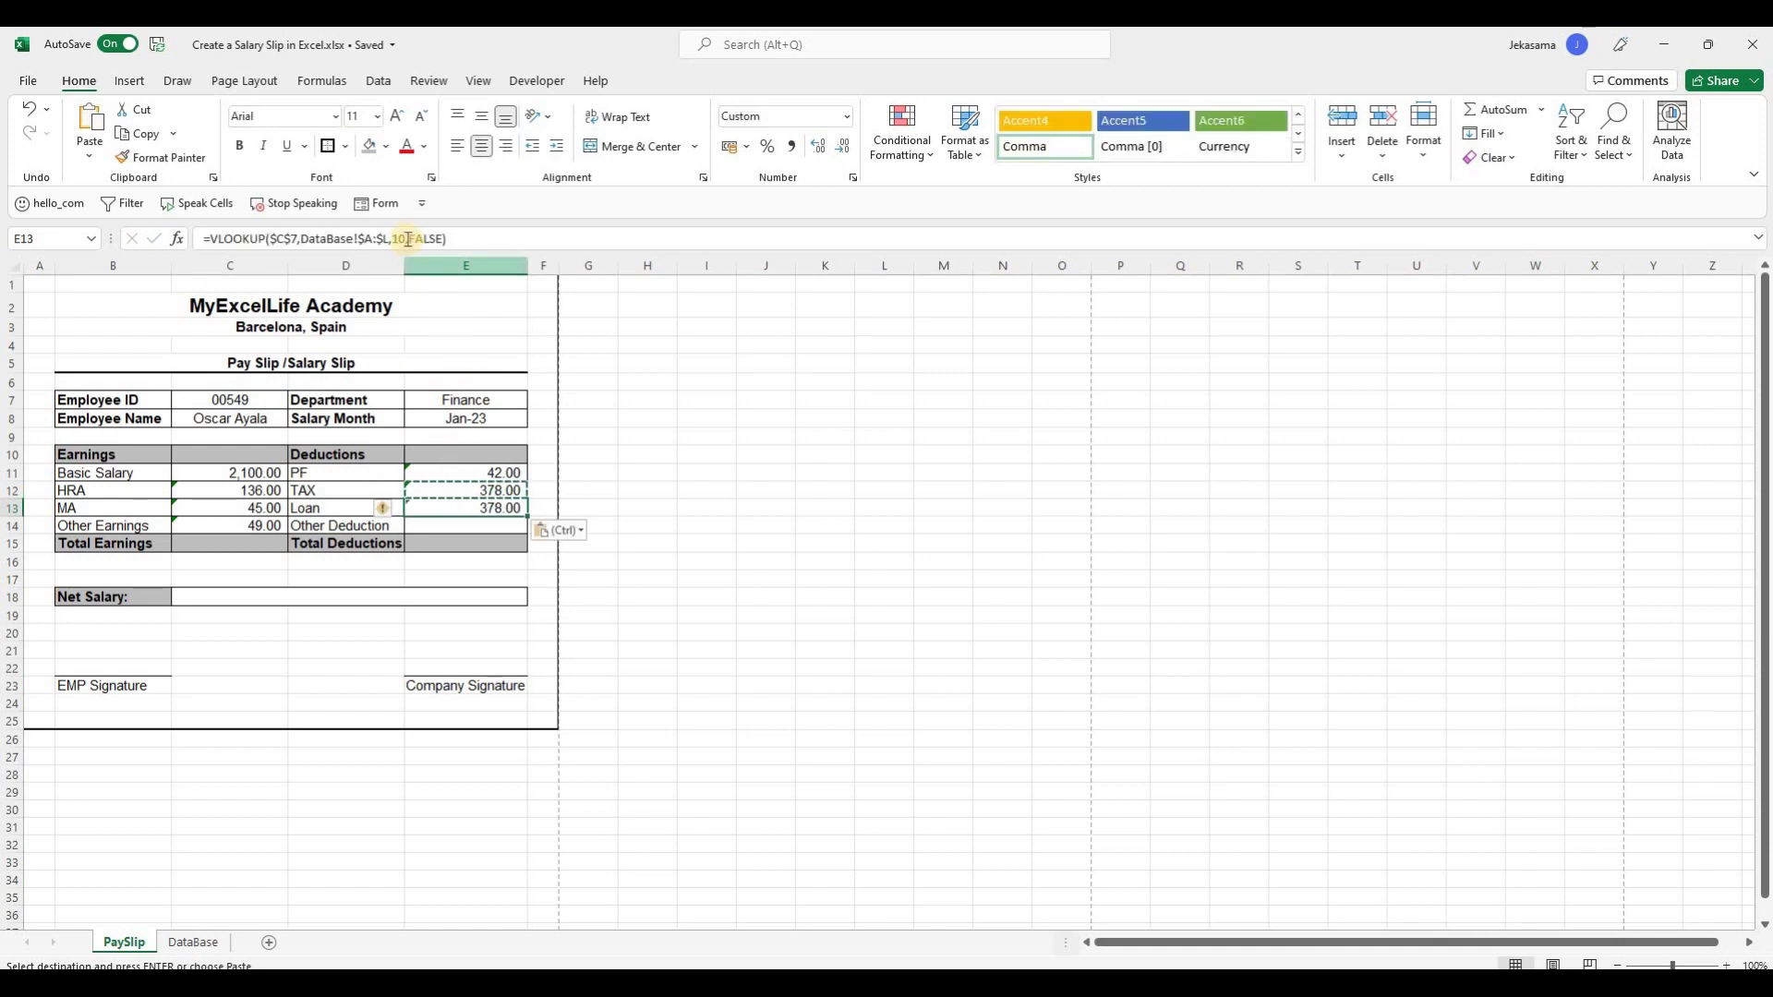
pyautogui.click(408, 239)
pyautogui.press('BackSpace')
pyautogui.write('1')
pyautogui.press('Return')
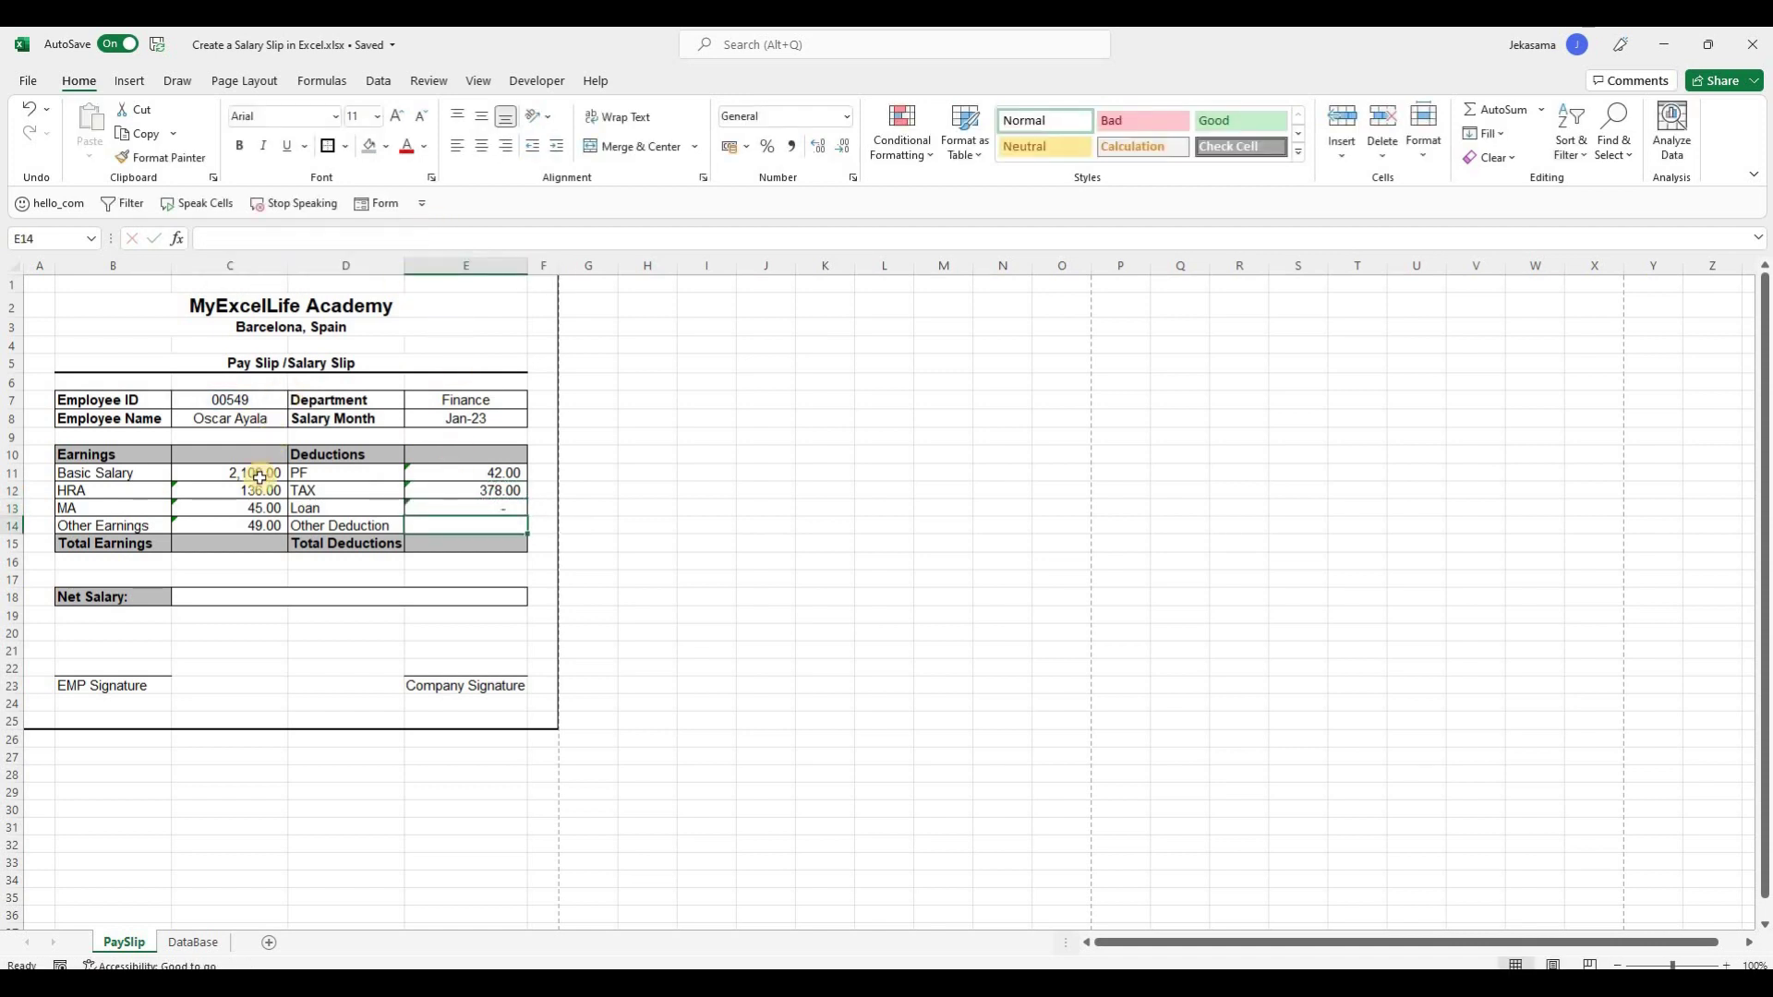
# Ignore the error warnings on the HRA–Other Earnings and PF–Loan value cells.
pyautogui.moveTo(237, 490); pyautogui.dragTo(212, 526)
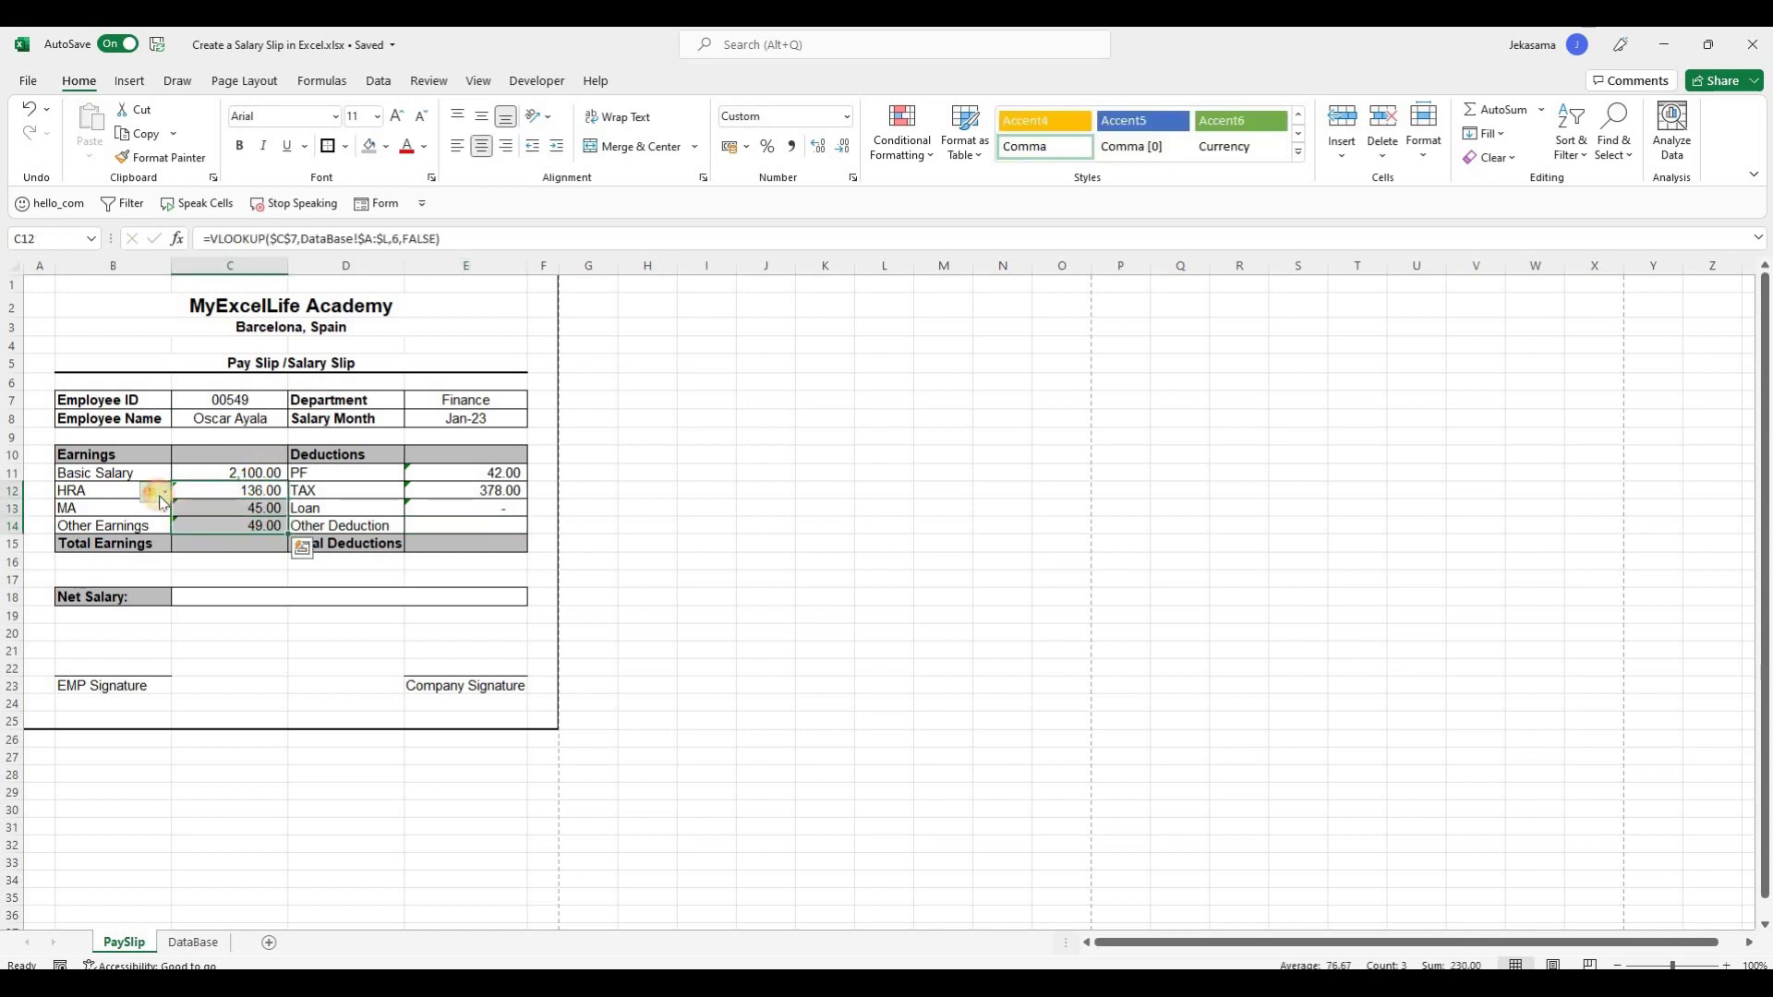
pyautogui.click(163, 492)
pyautogui.click(194, 587)
pyautogui.click(424, 474)
pyautogui.moveTo(427, 497); pyautogui.dragTo(425, 510)
pyautogui.click(383, 474)
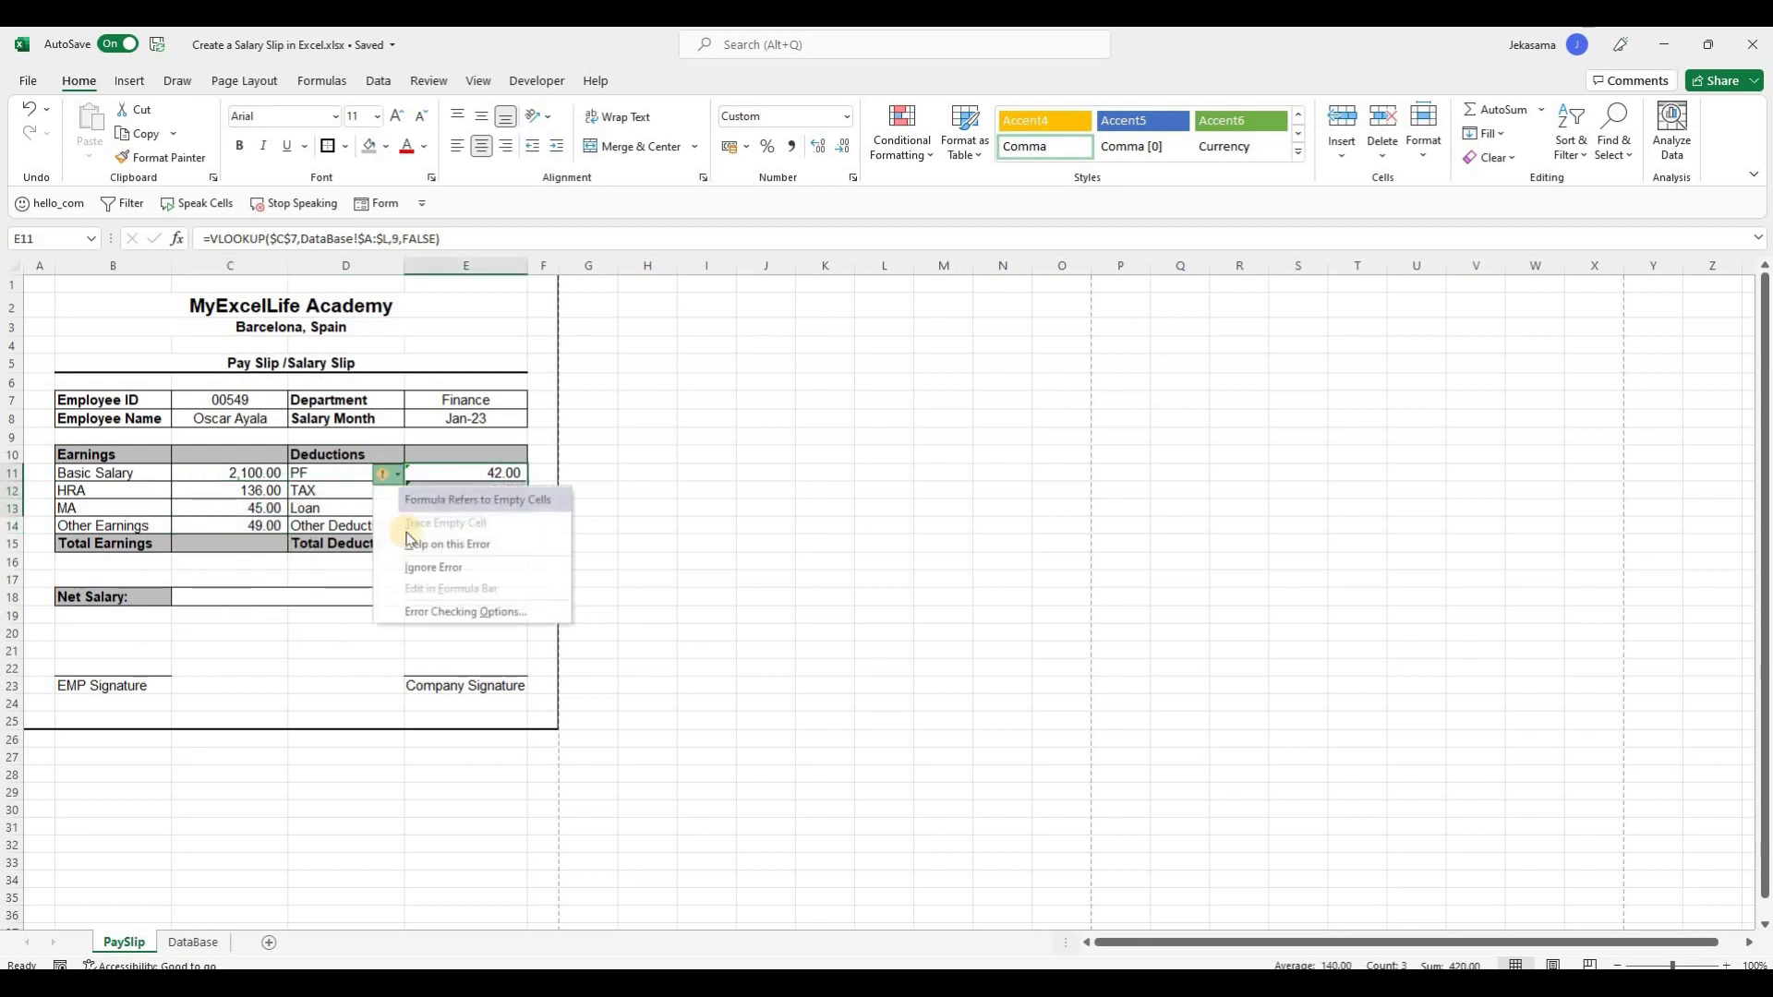
pyautogui.click(430, 567)
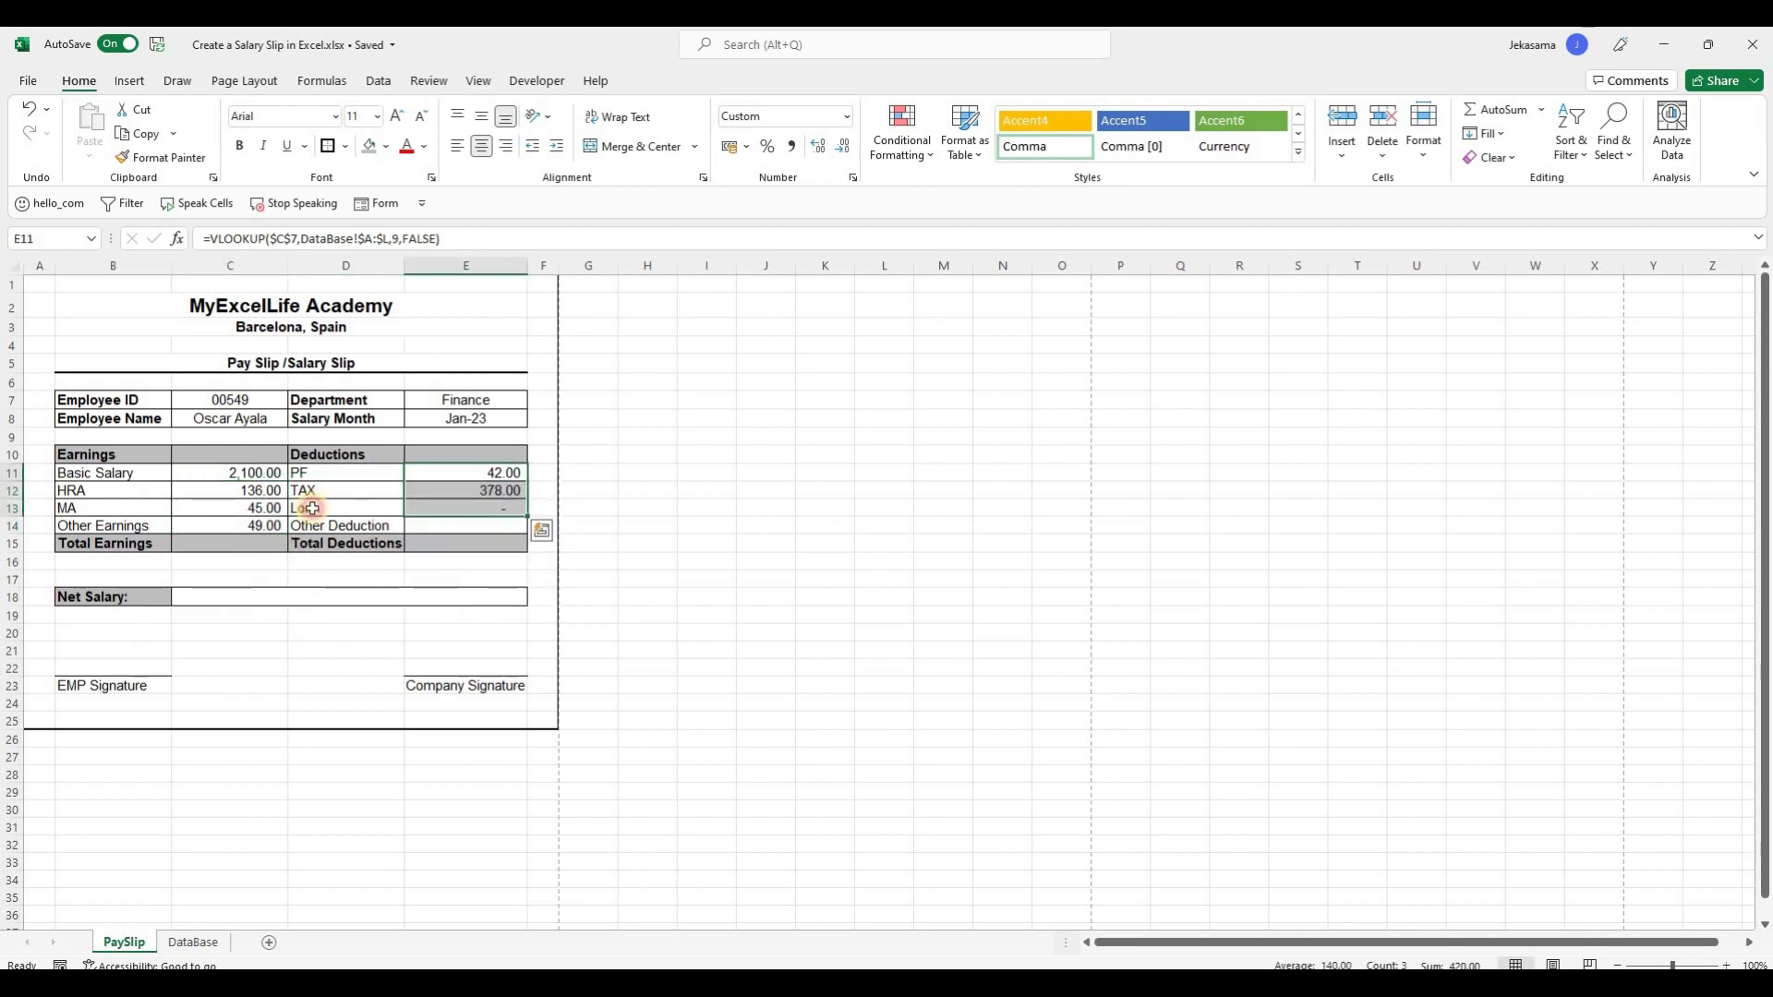
pyautogui.click(239, 531)
# Enter =SUM(C11:C14) in Total Earnings C15, giving 2,330.00.
pyautogui.click(156, 545)
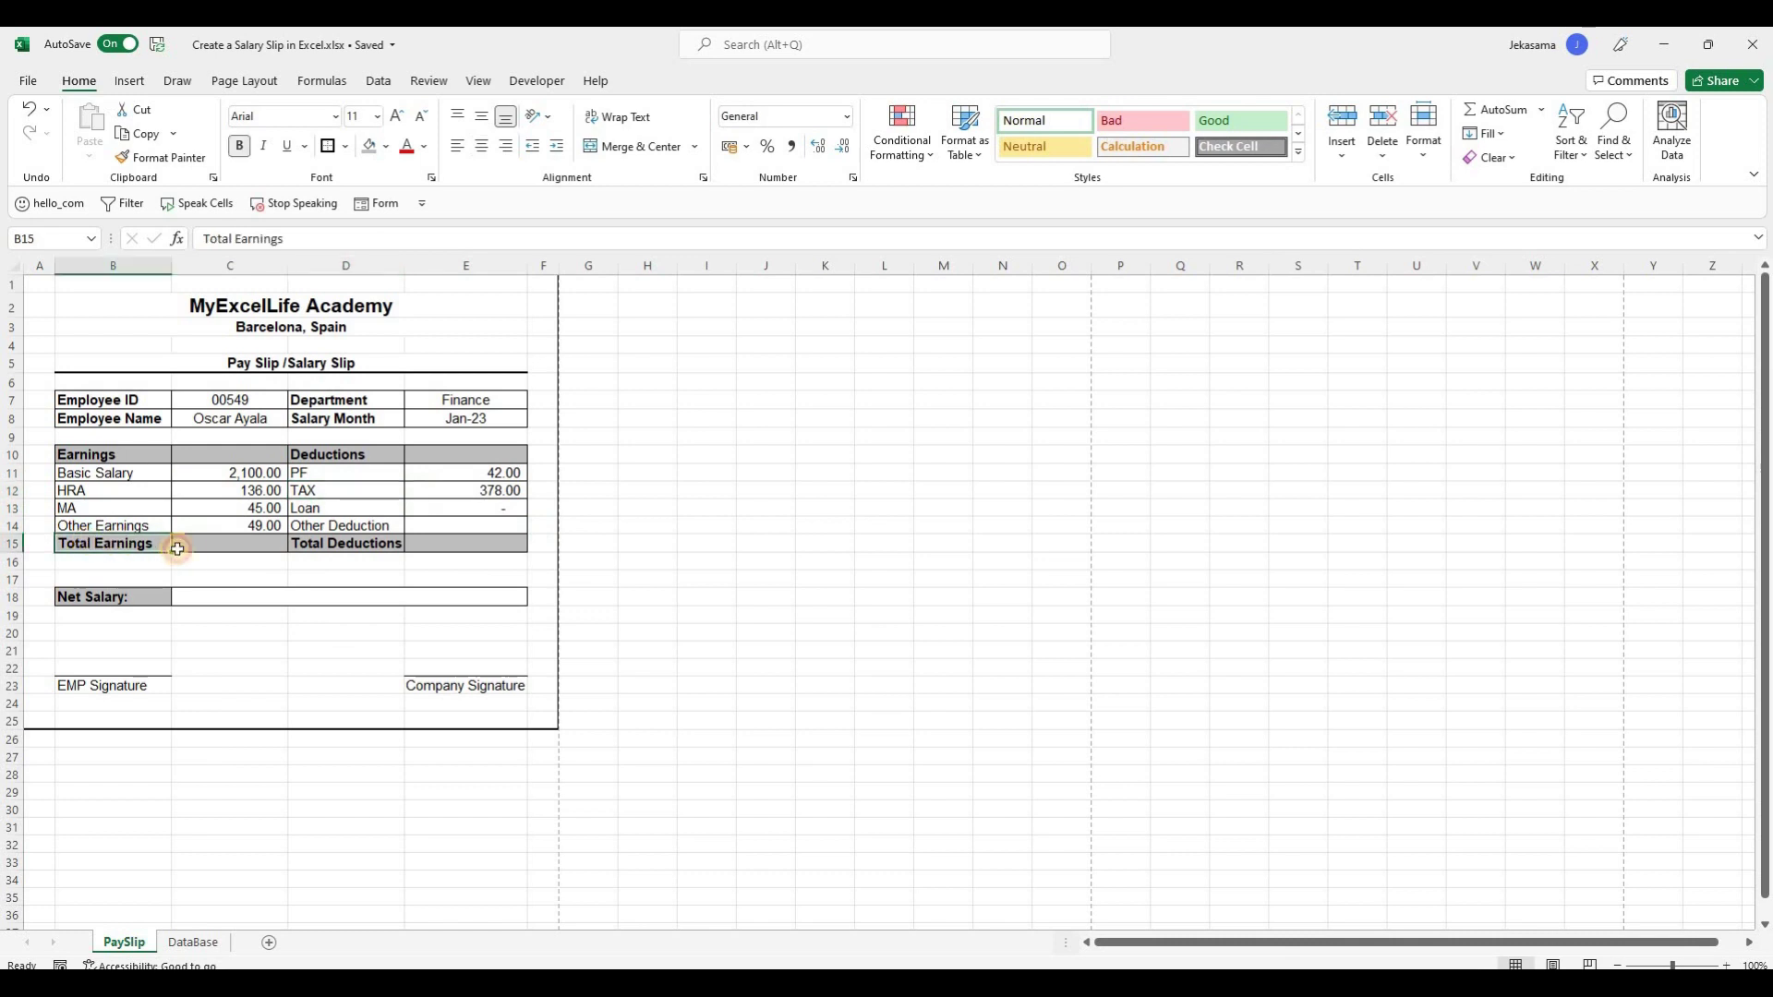
pyautogui.click(227, 542)
pyautogui.write('=SUM(')
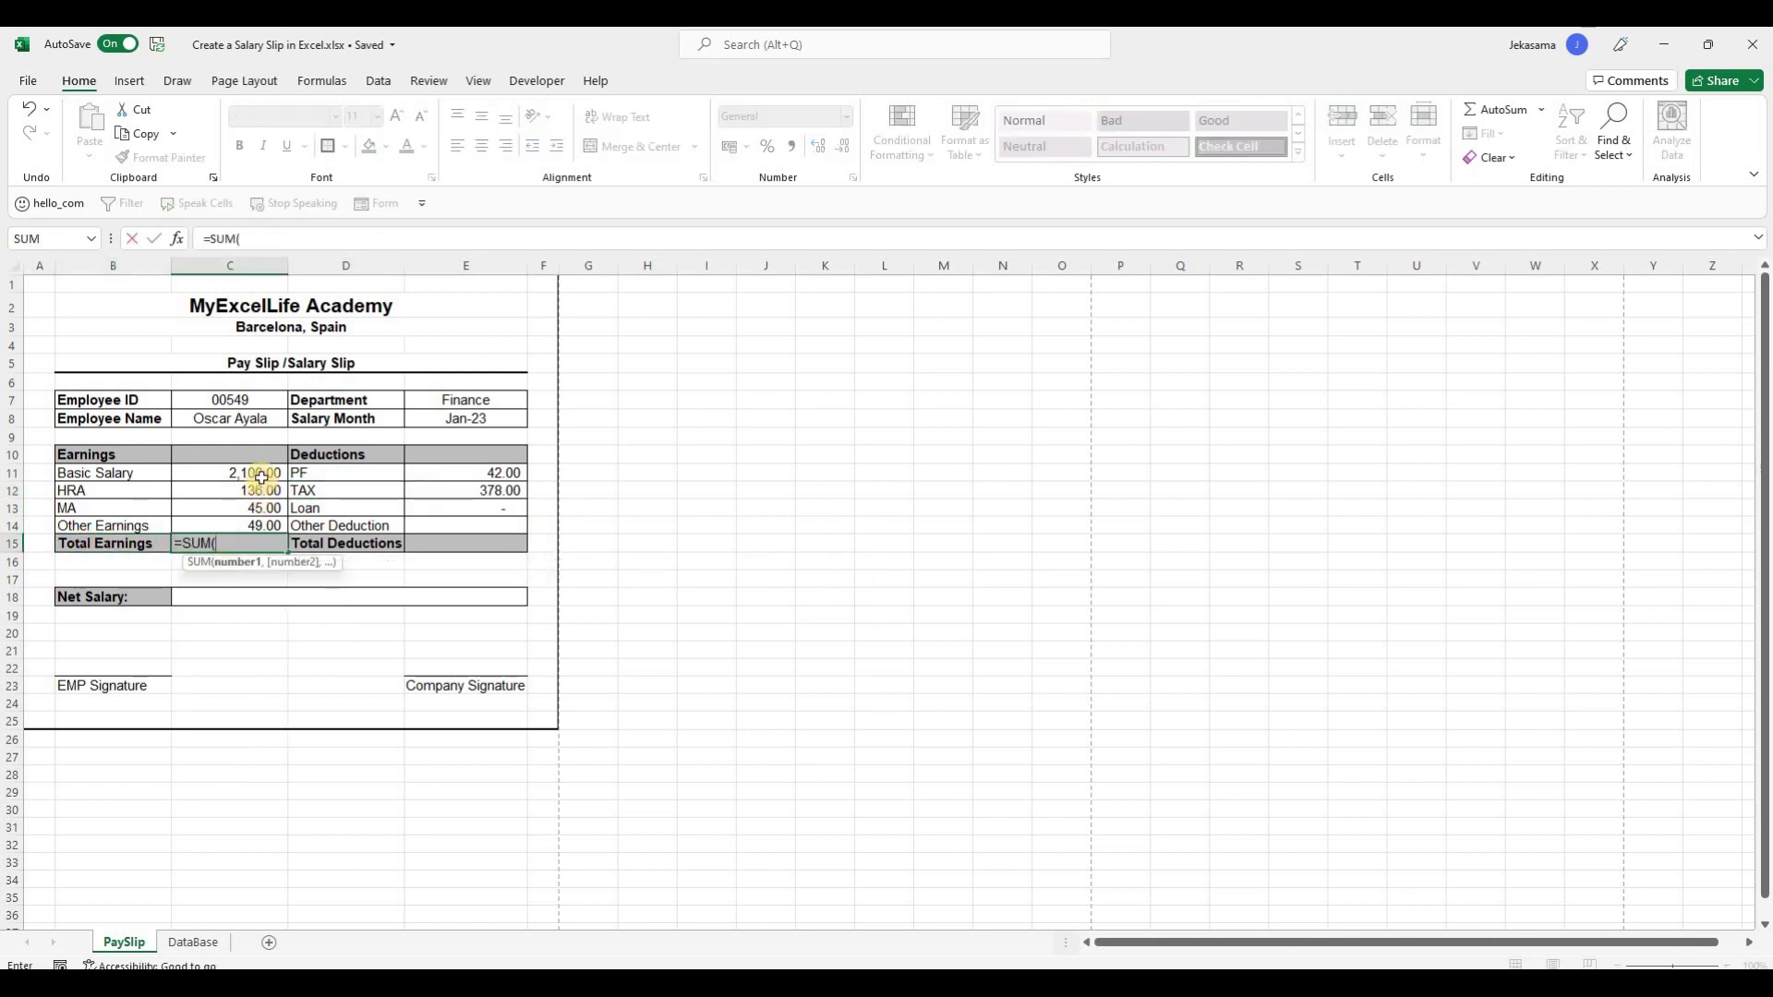
pyautogui.moveTo(261, 477); pyautogui.dragTo(262, 525)
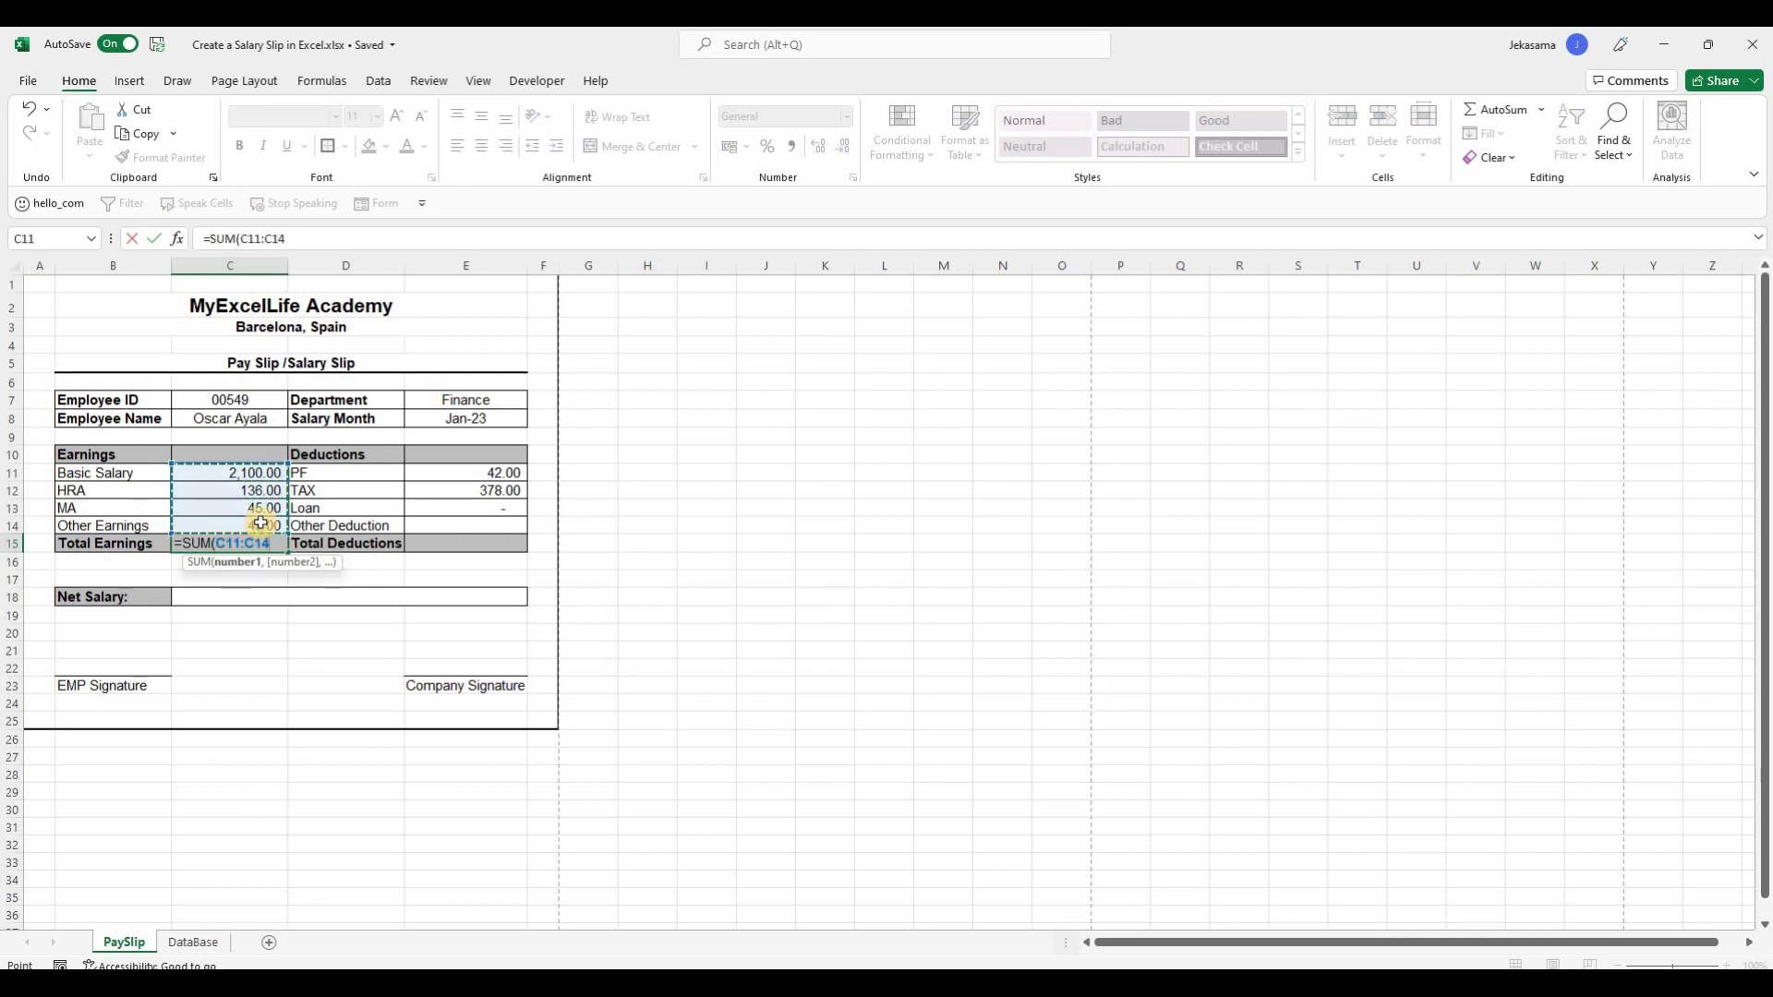
pyautogui.press('Return')
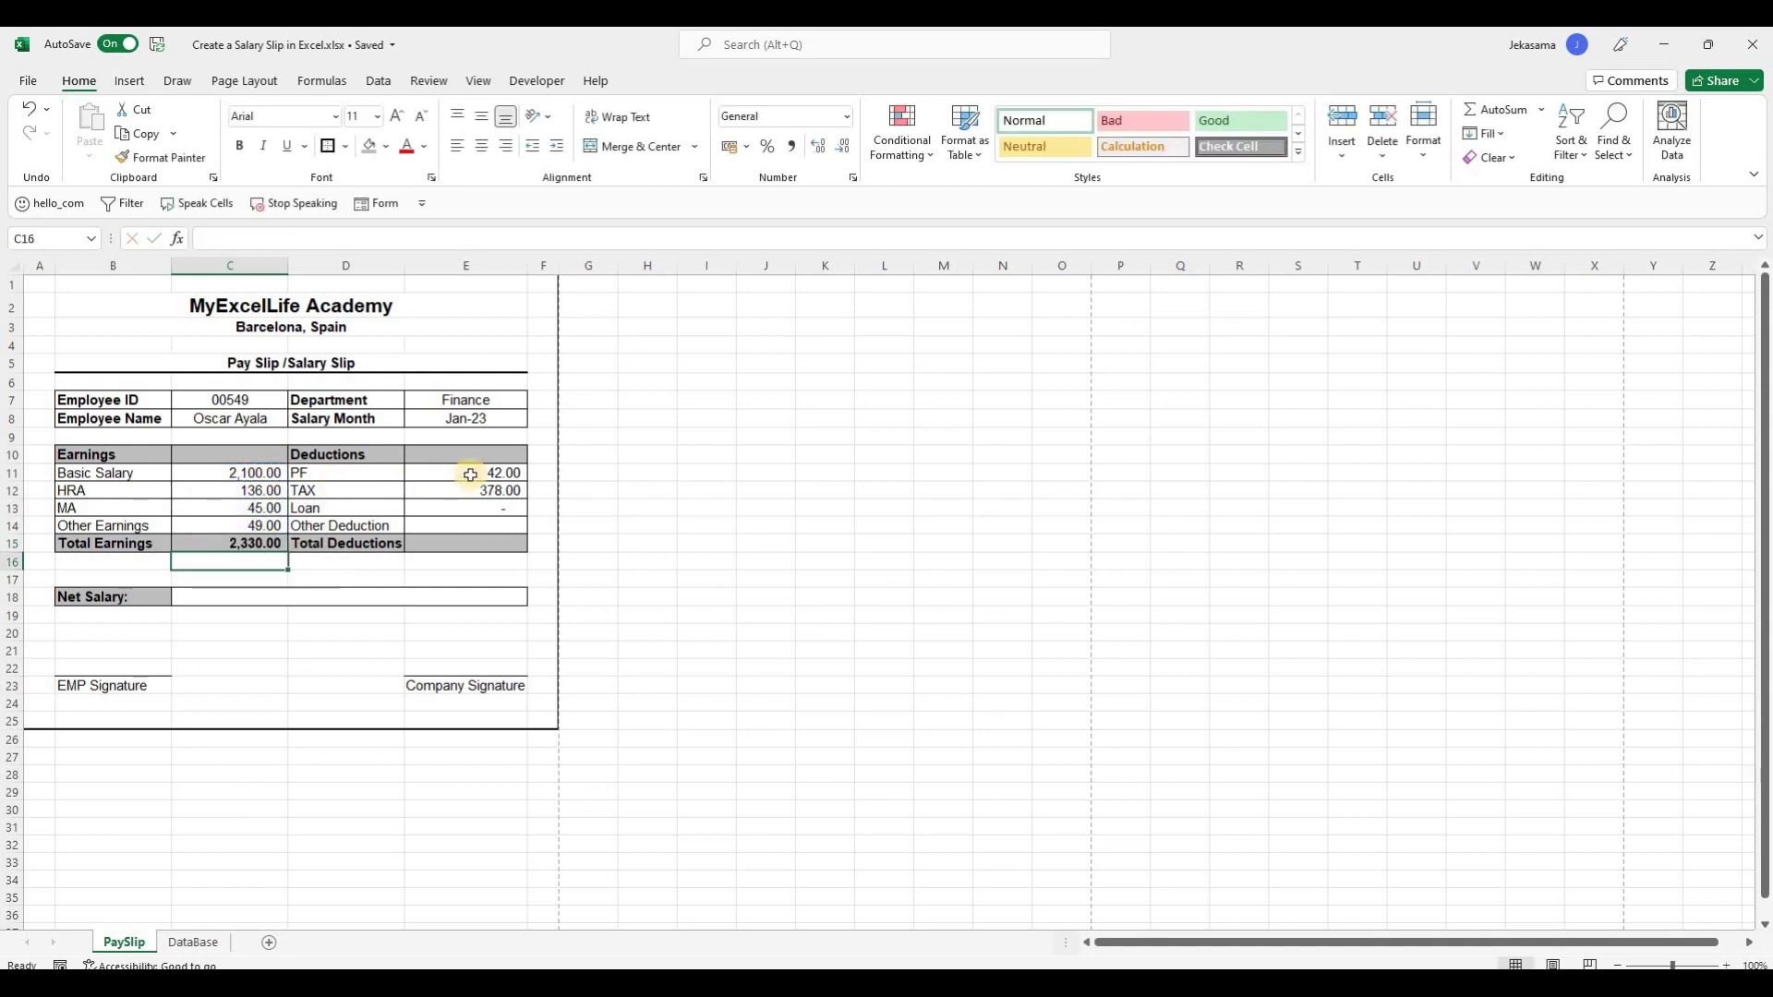
# Copy the sum formula into Total Deductions E15 for 420.00 and dismiss the inconsistent-formula warning.
pyautogui.click(238, 545)
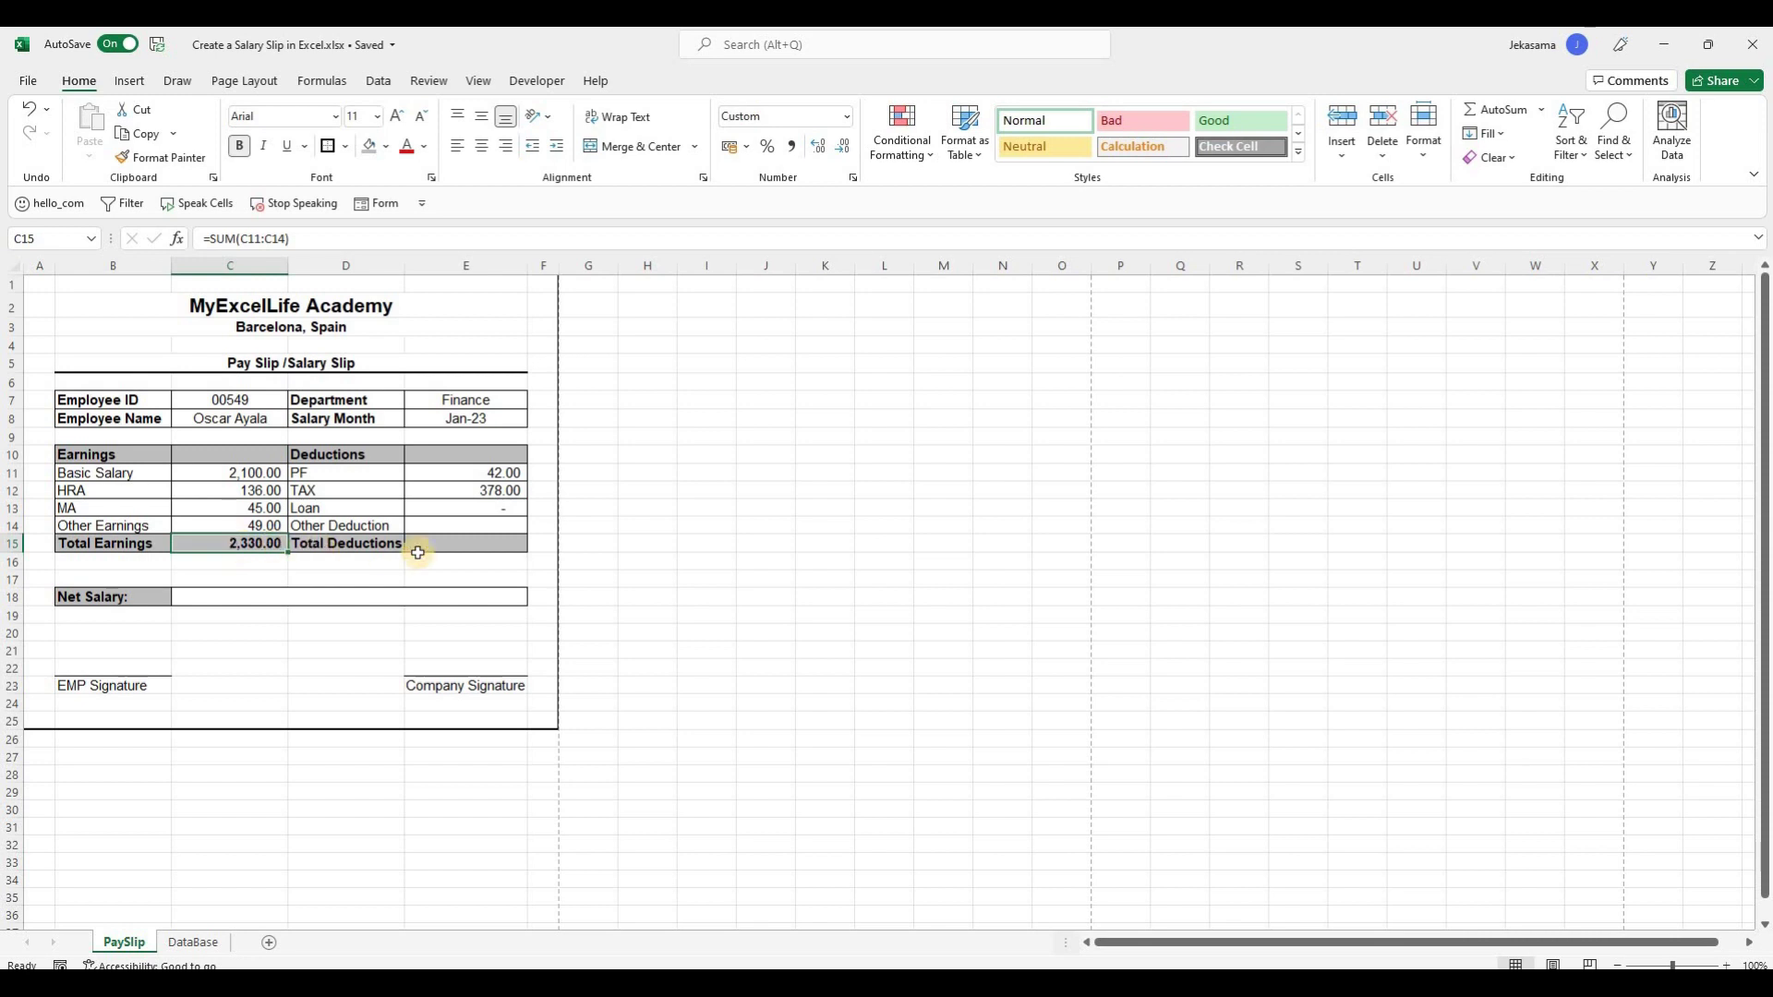
pyautogui.hotkey('ctrl', 'c')
pyautogui.click(479, 547)
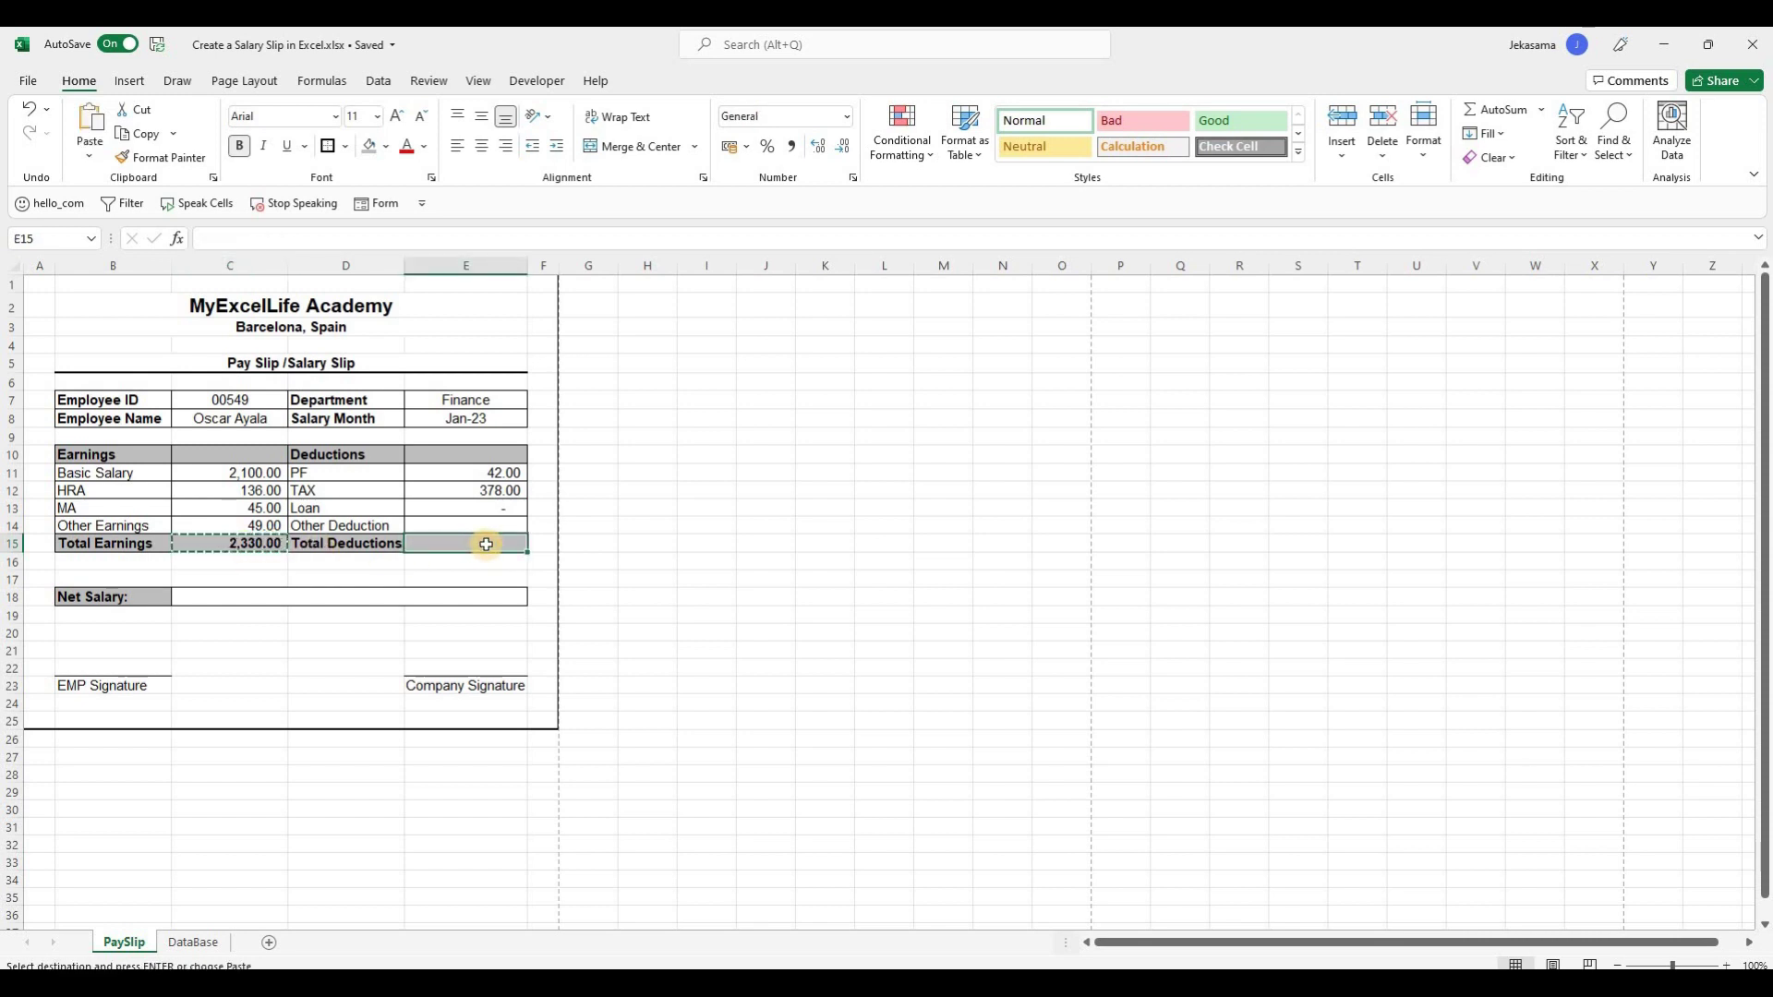
pyautogui.hotkey('ctrl', 'v')
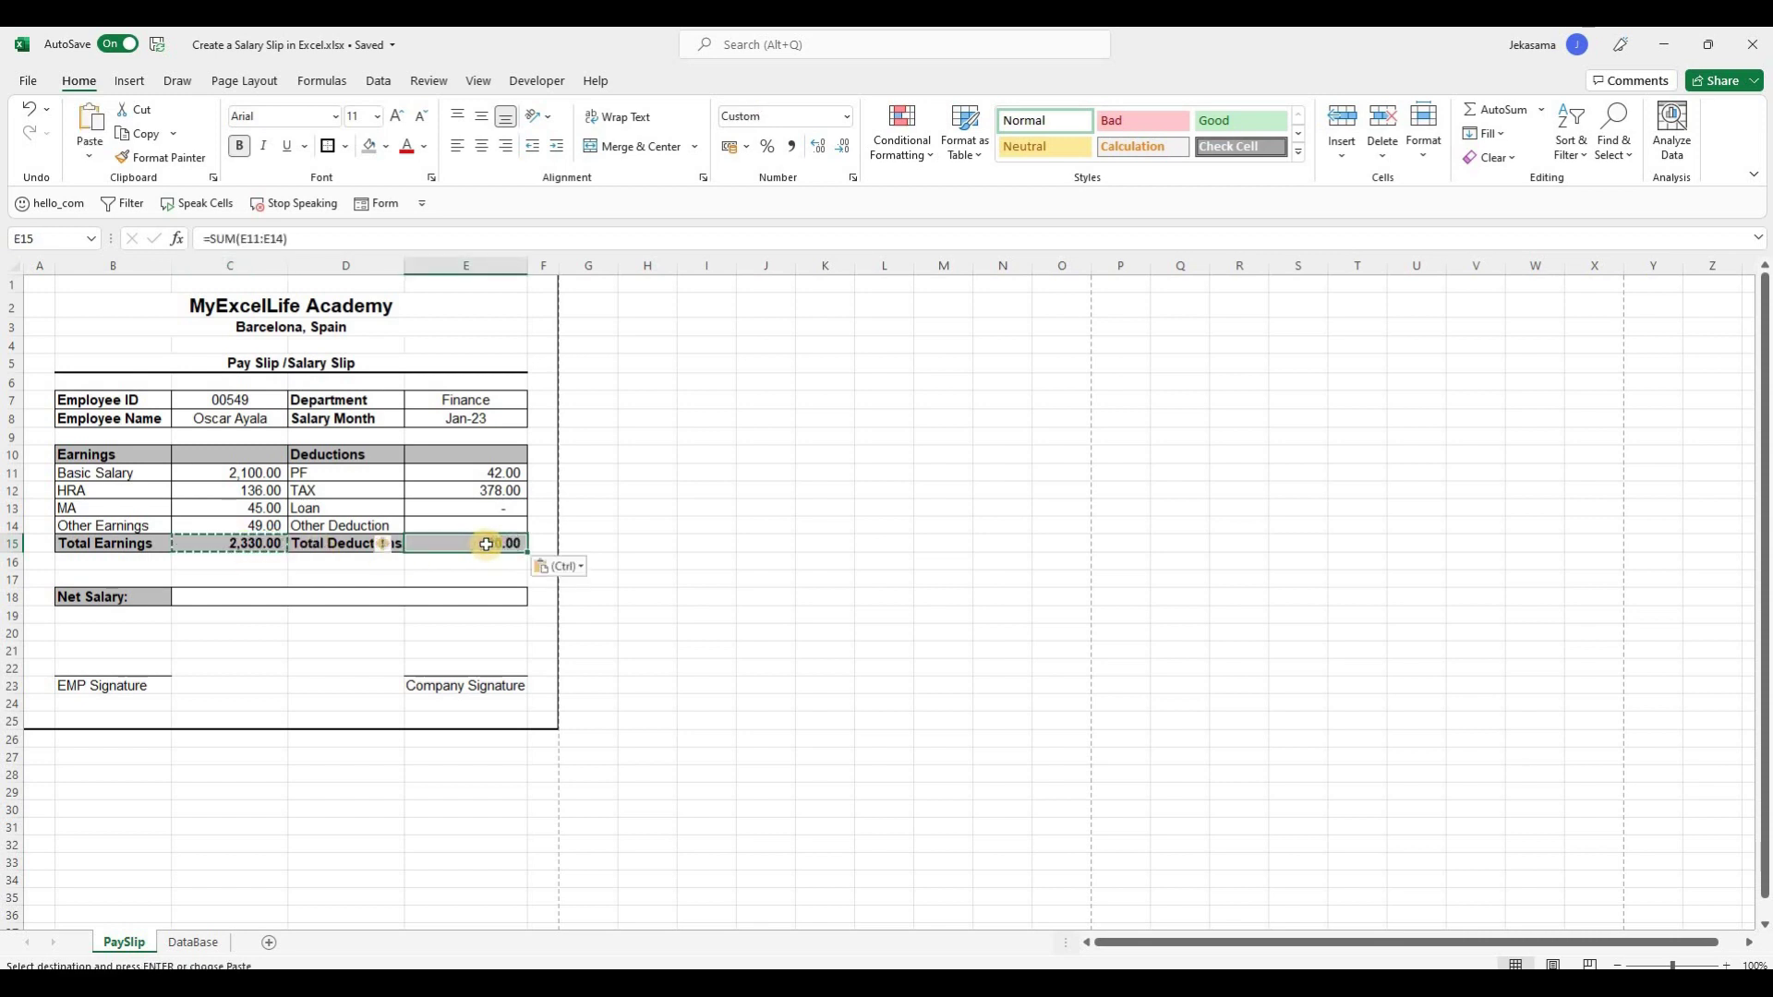
pyautogui.click(389, 547)
pyautogui.click(295, 607)
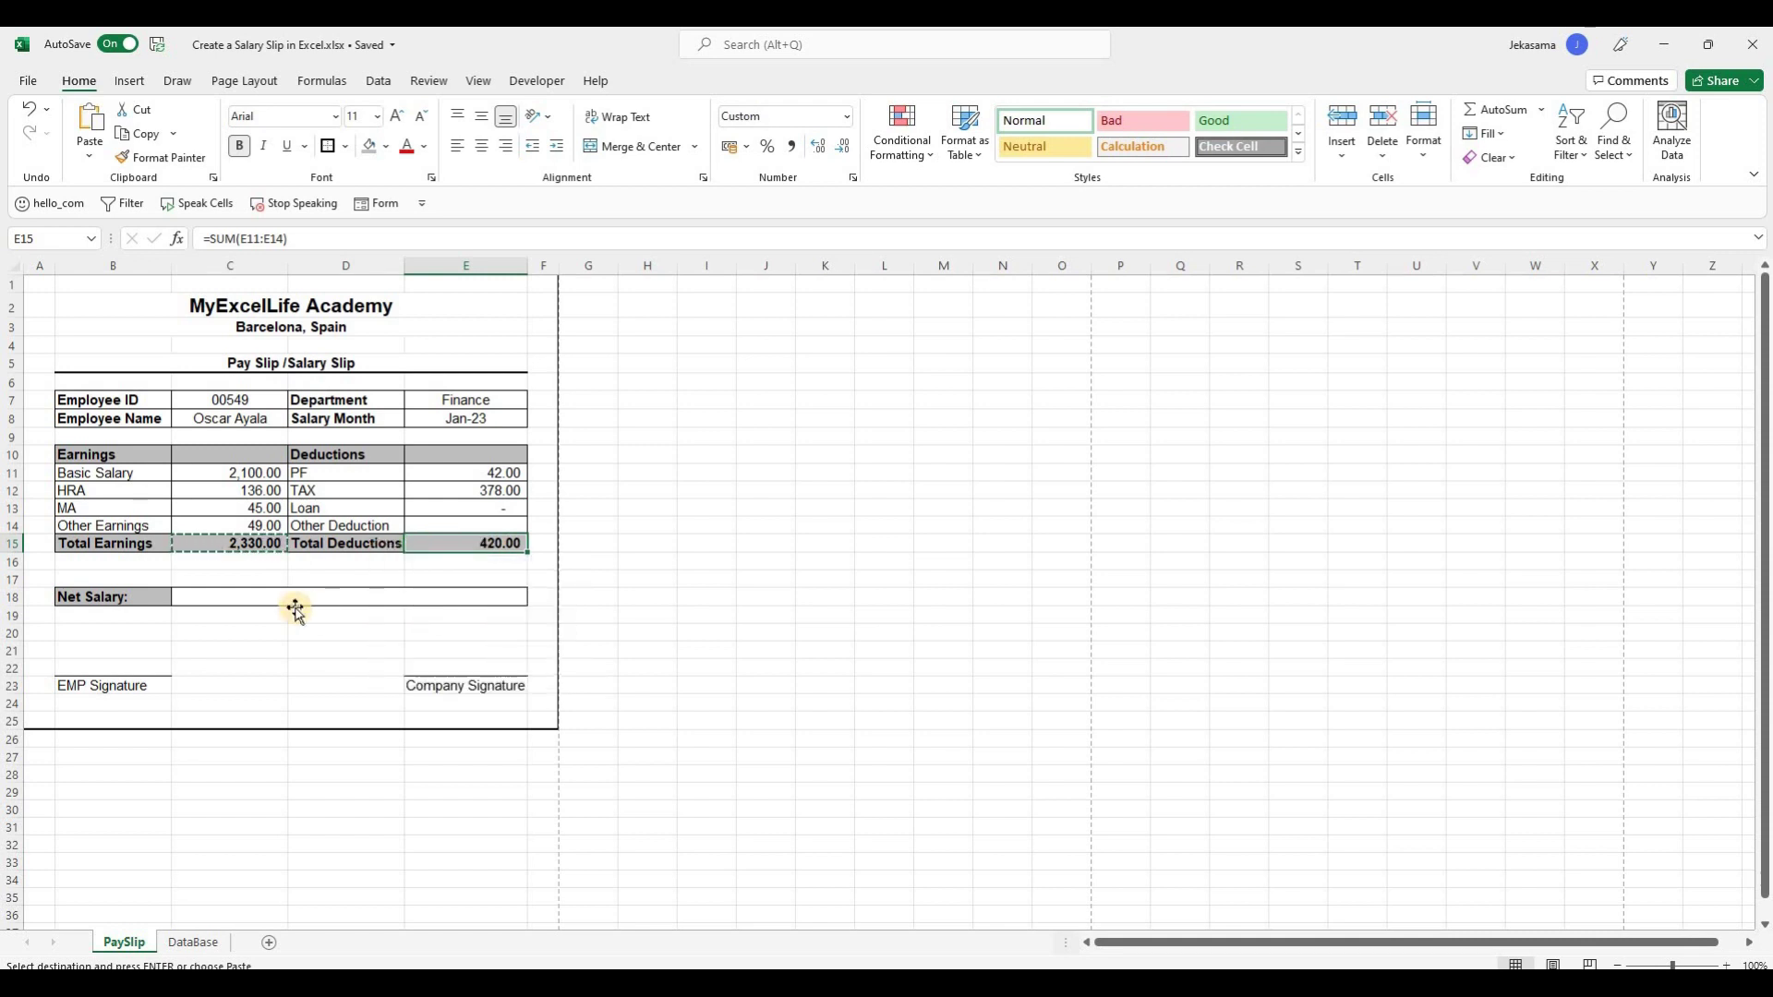
# Enter =C15-E15 in Net Salary C18 and make the 1,910.00 result bold.
pyautogui.click(296, 613)
pyautogui.click(209, 596)
pyautogui.write('=')
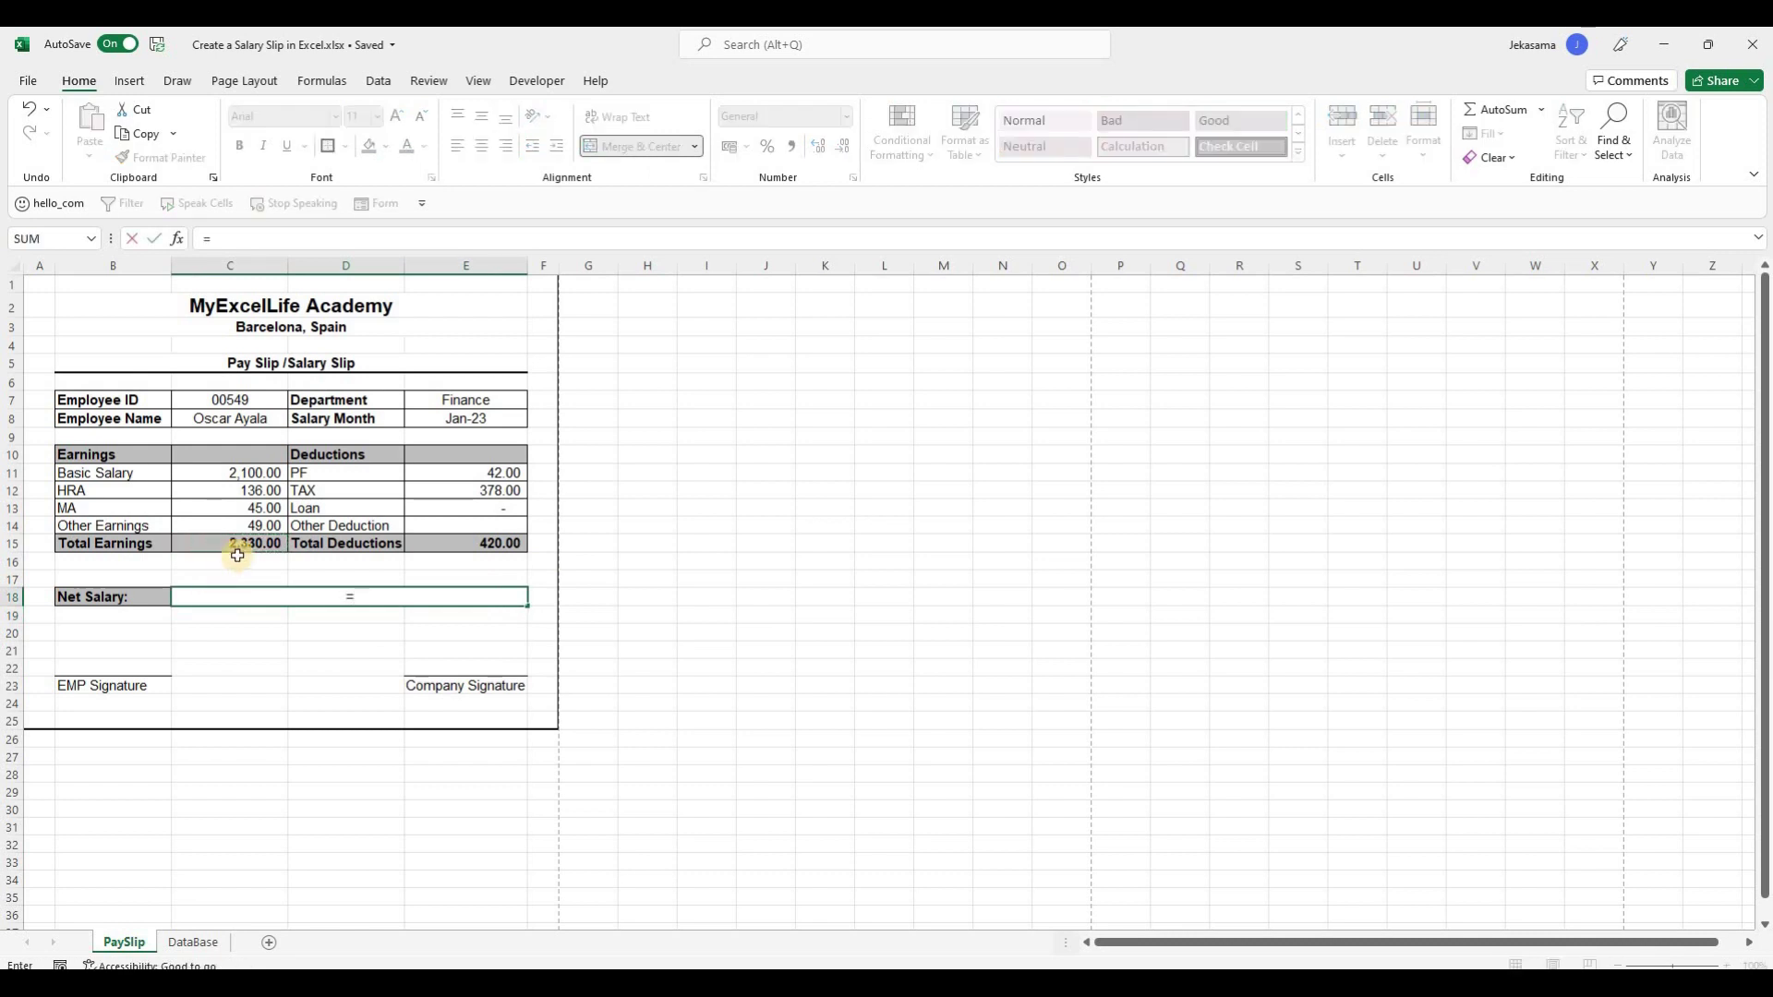
pyautogui.click(237, 544)
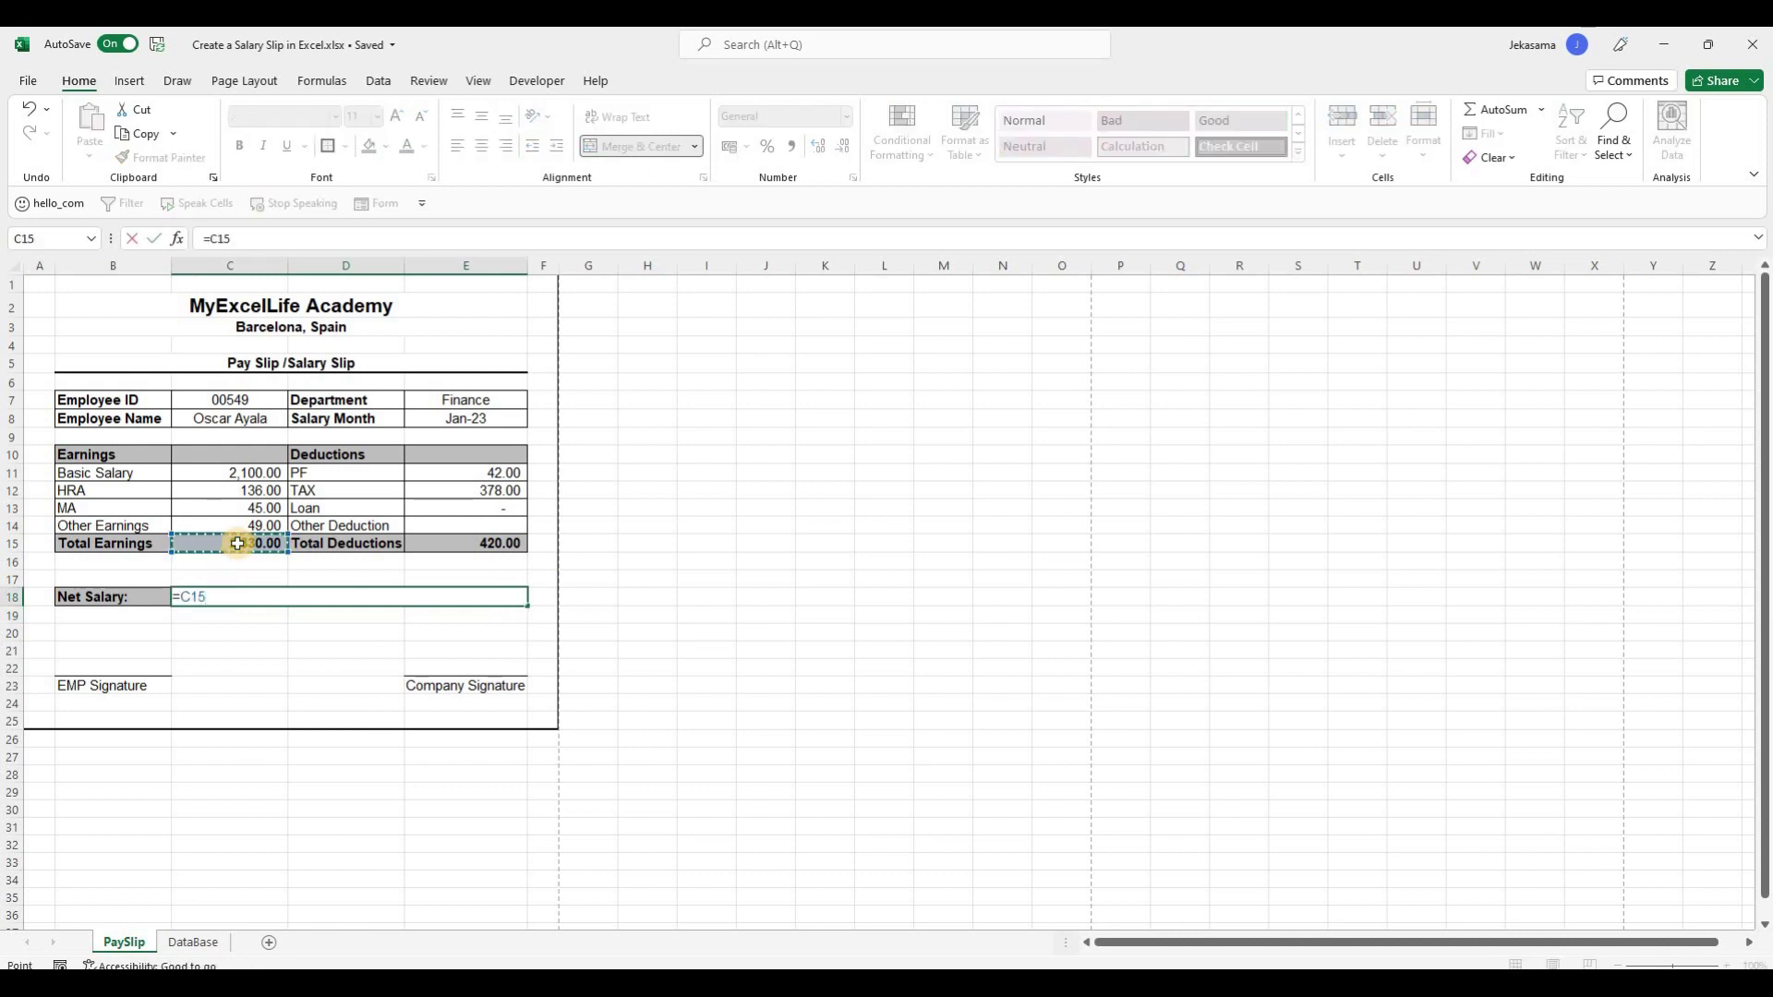
pyautogui.click(486, 540)
pyautogui.press('Return')
pyautogui.click(484, 596)
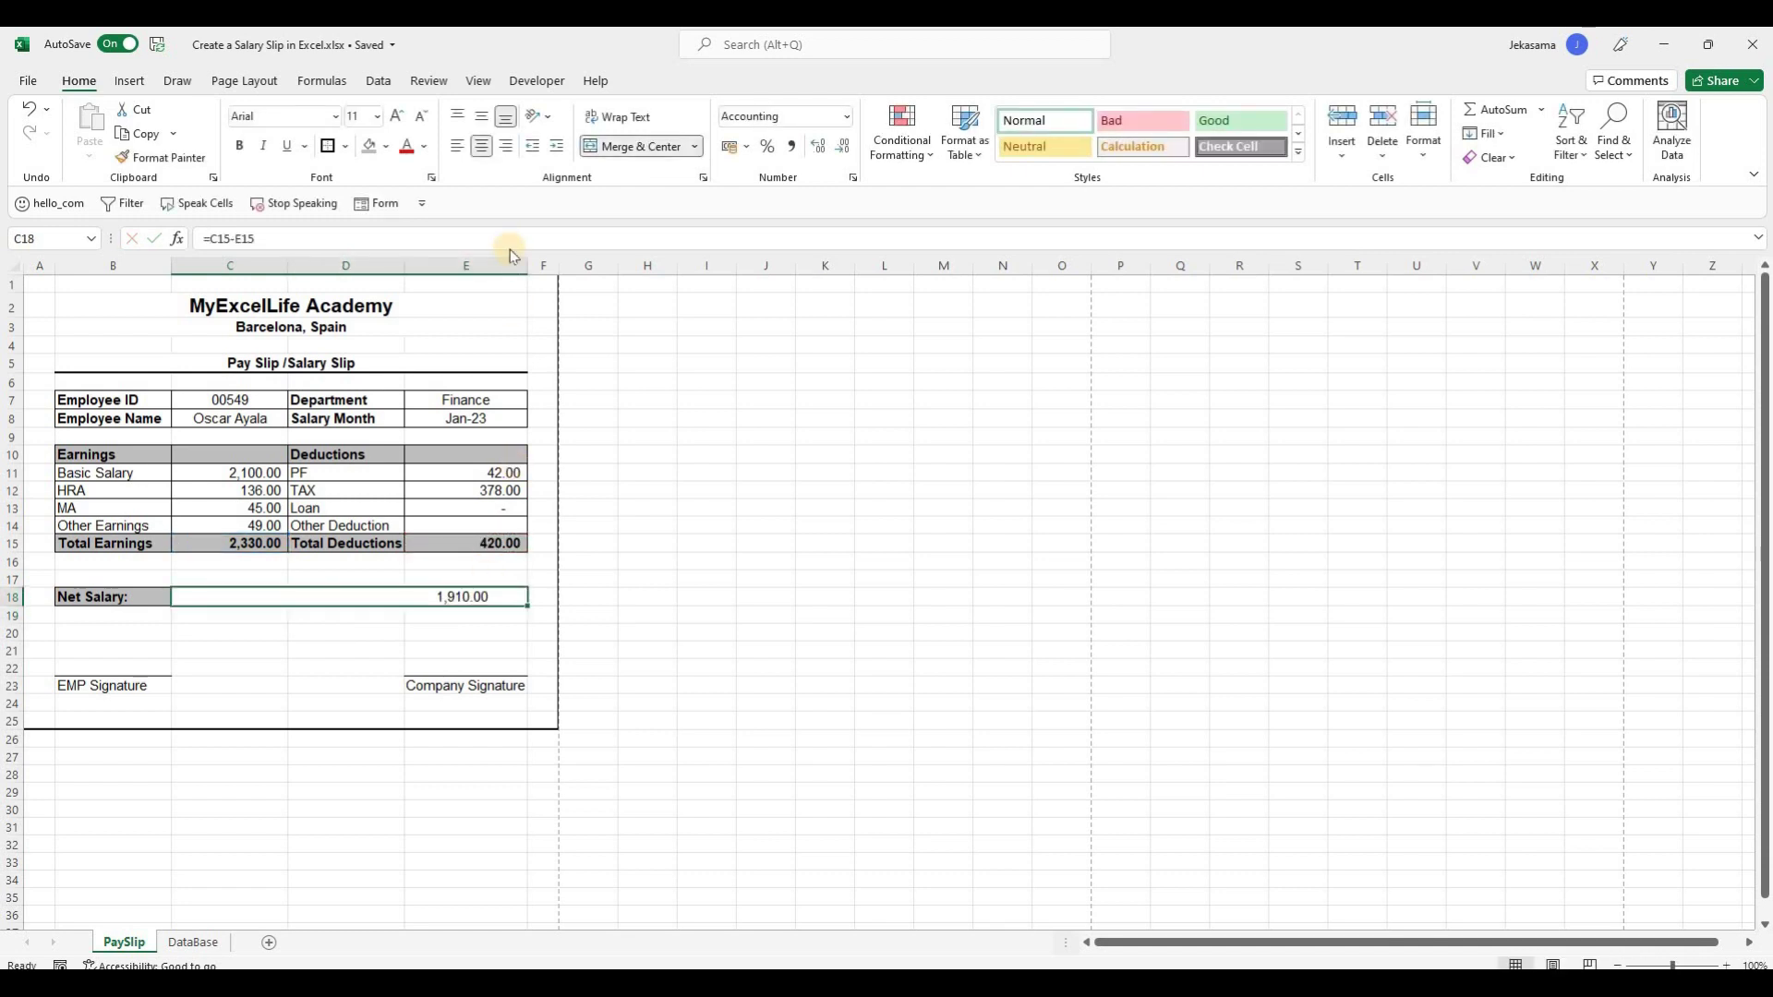
pyautogui.click(243, 146)
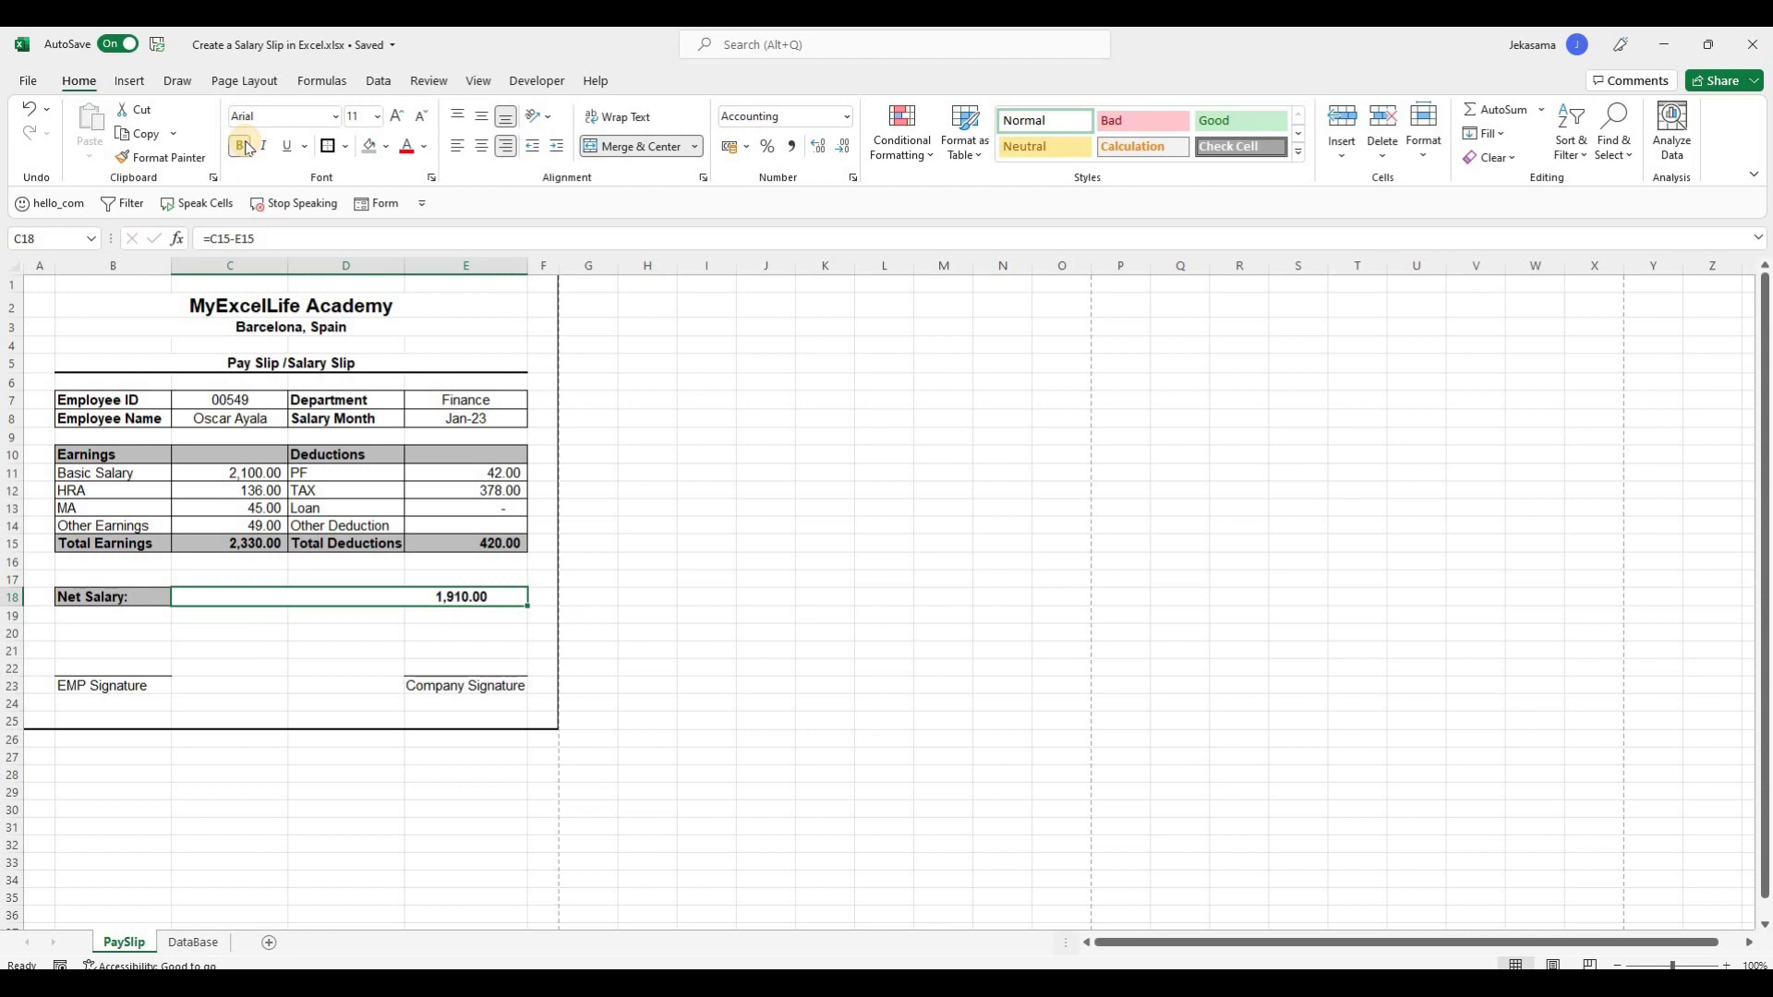
# Give C18 Accounting format with the € English (Ireland) symbol, reading € 1,910.00.
pyautogui.rightClick(503, 605)
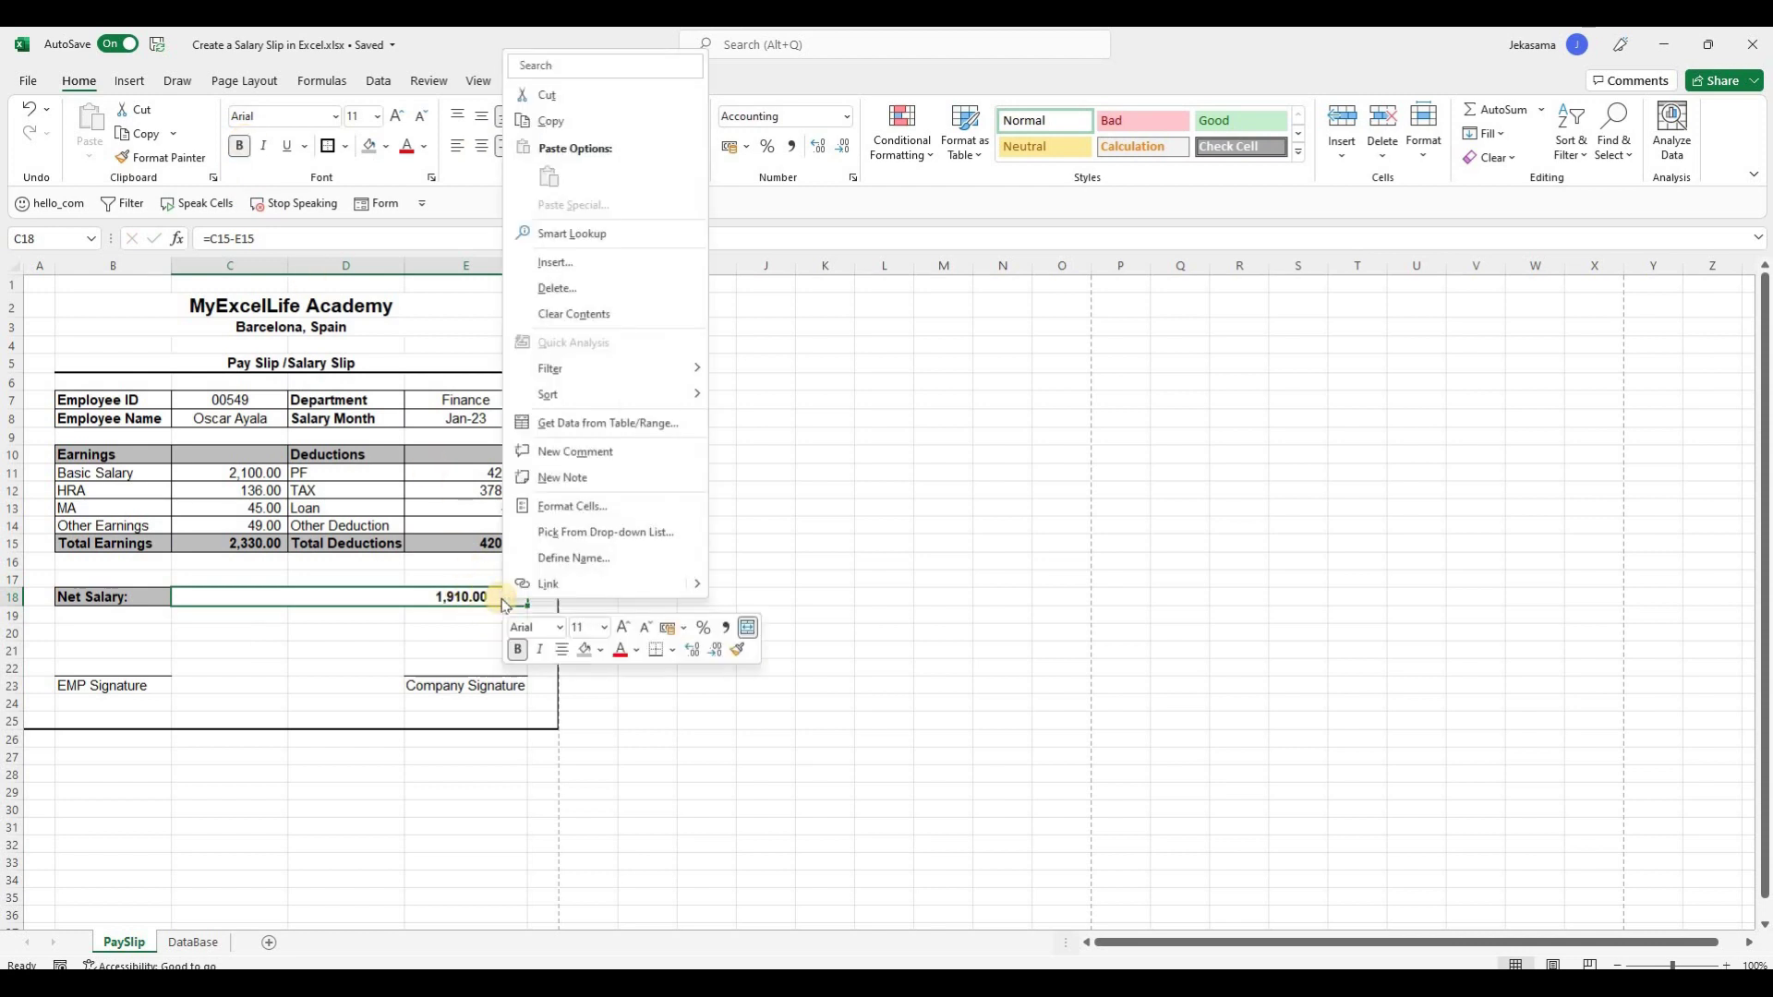
pyautogui.click(565, 506)
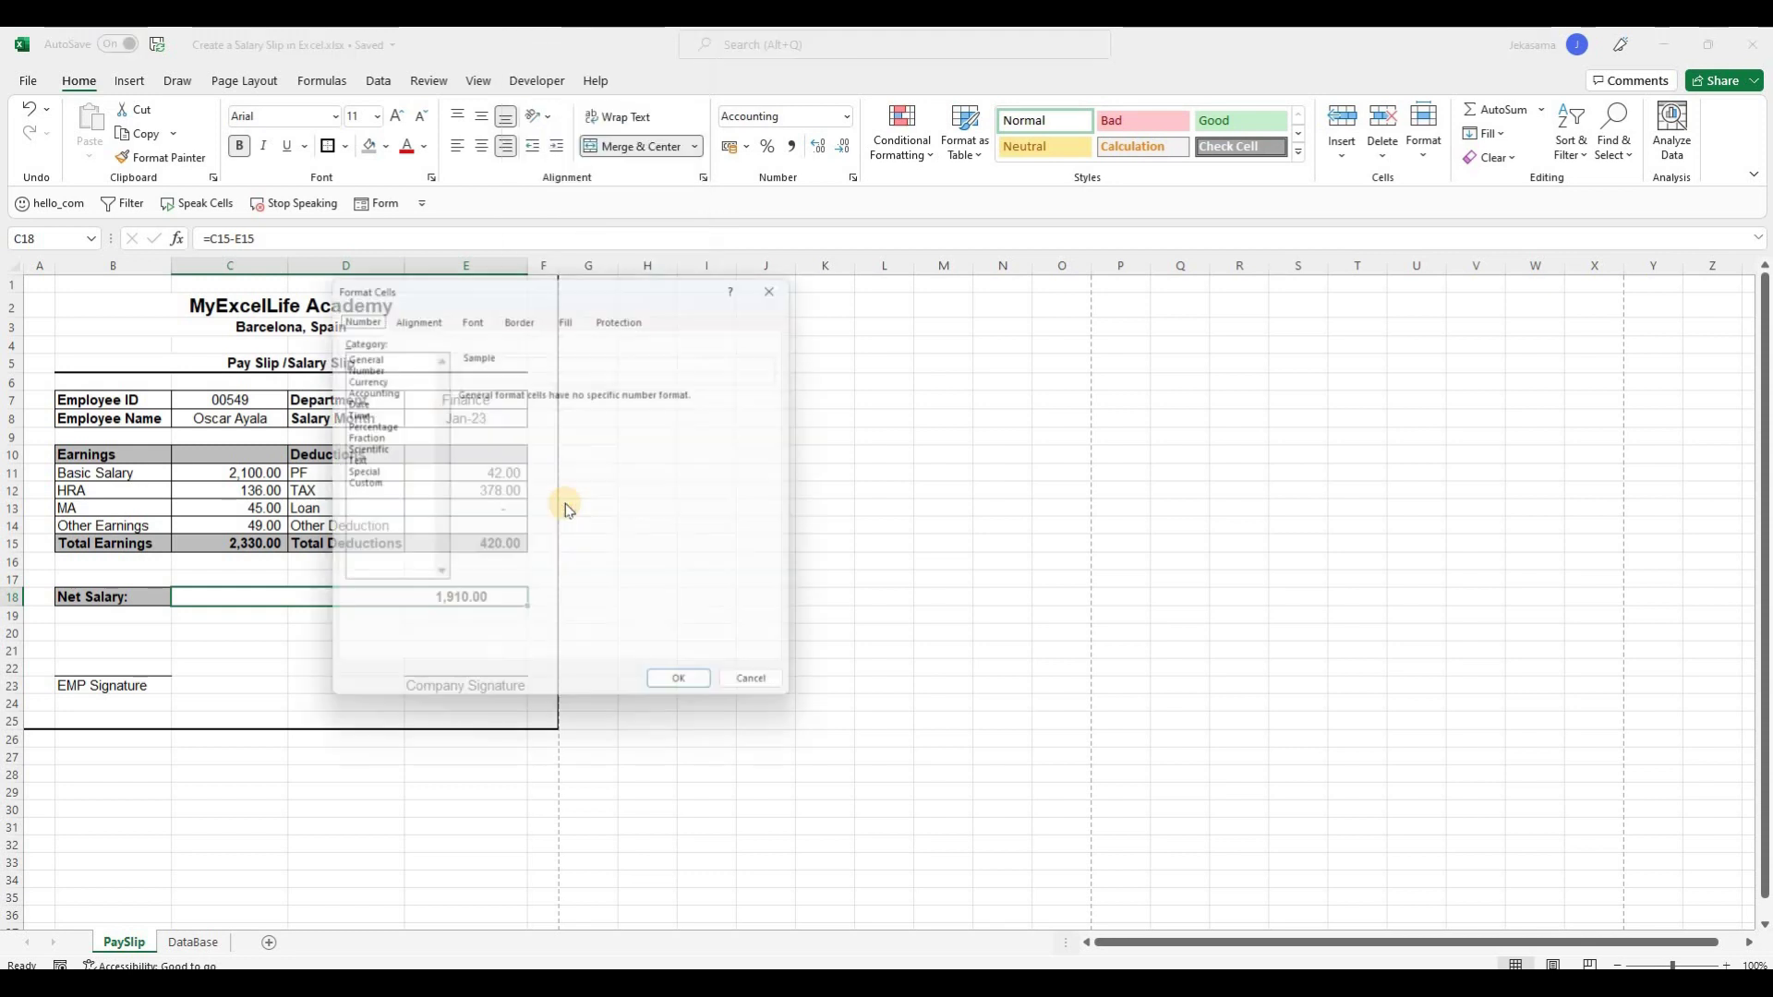
pyautogui.click(389, 390)
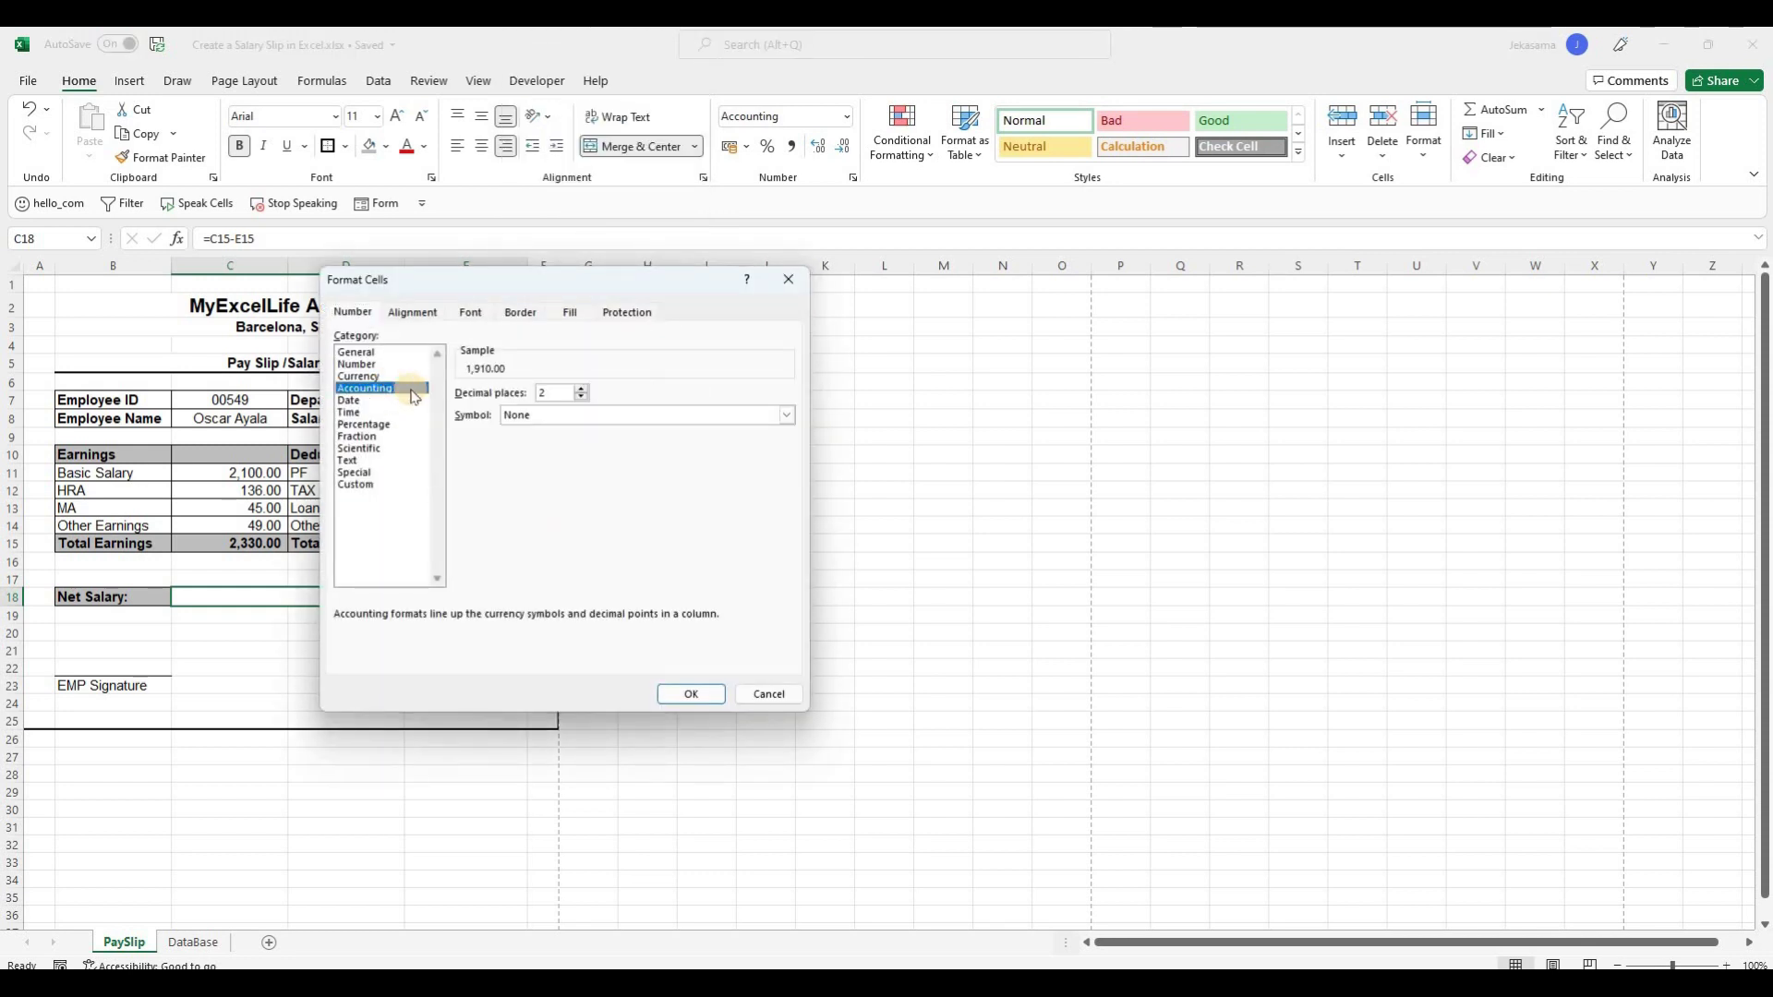
pyautogui.click(784, 416)
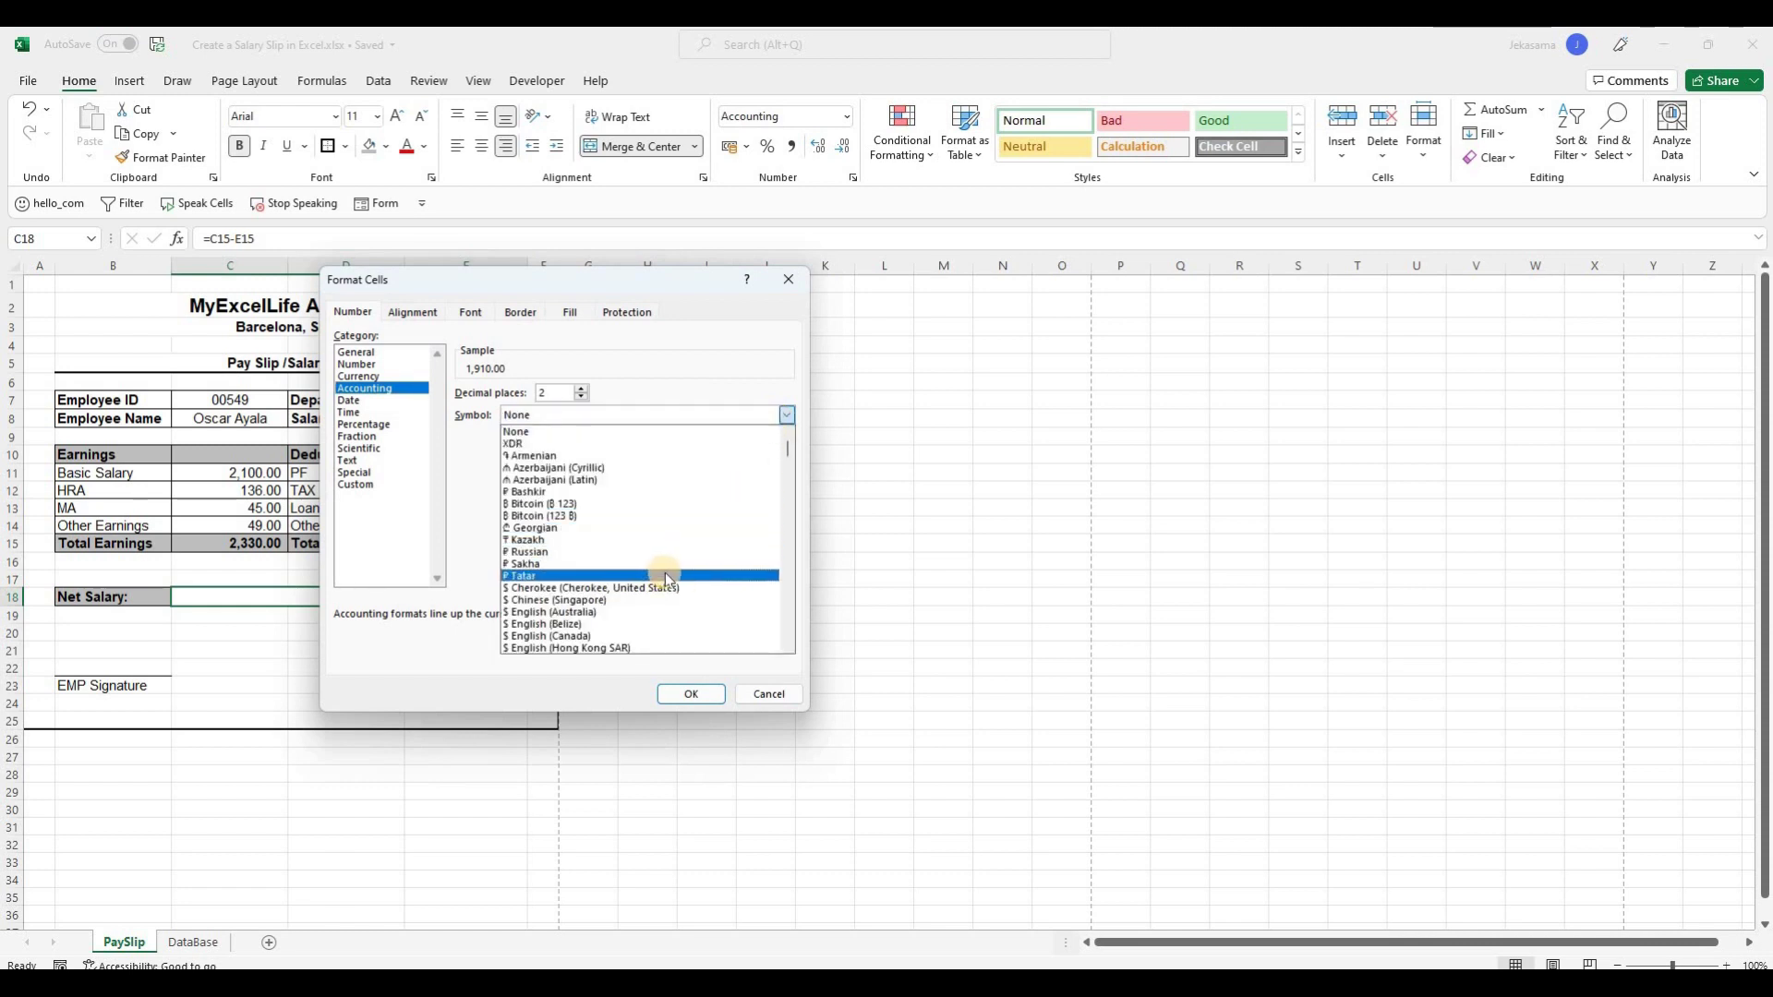
pyautogui.scroll(-3, 665, 572)
pyautogui.scroll(-6, 668, 577)
pyautogui.scroll(-4, 668, 577)
pyautogui.scroll(-4, 667, 578)
pyautogui.scroll(-4, 667, 578)
pyautogui.scroll(-1, 668, 578)
pyautogui.scroll(-2, 667, 576)
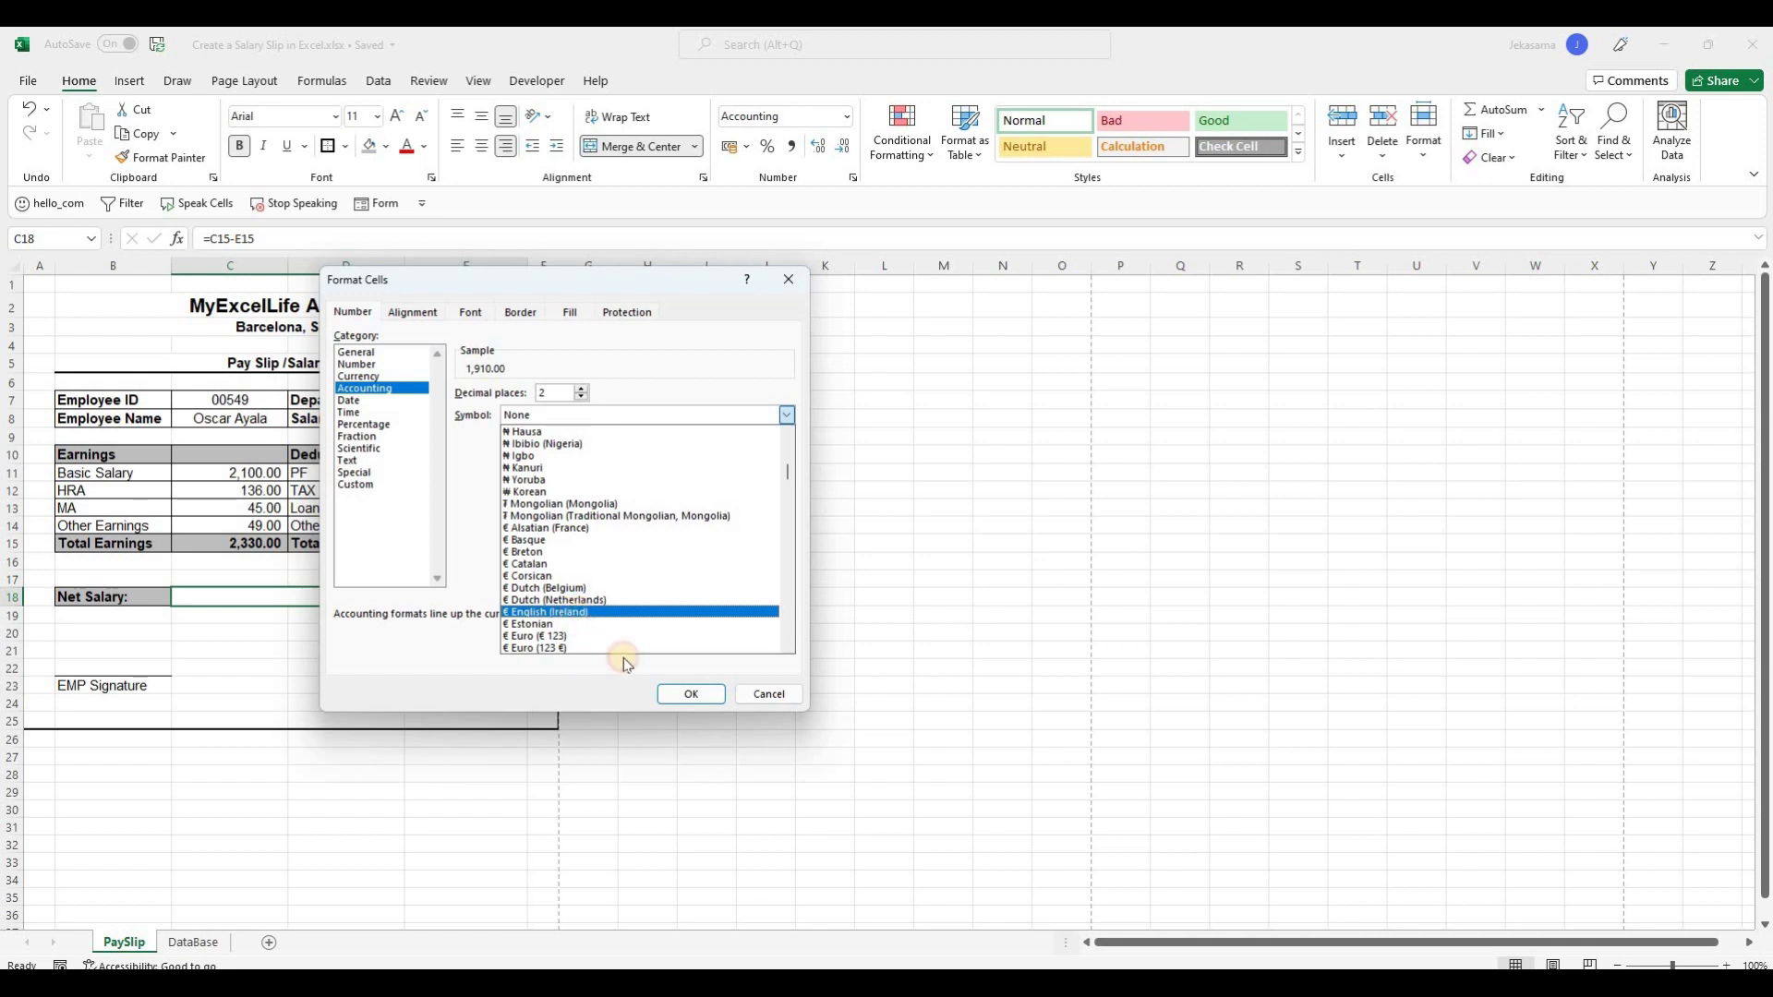
pyautogui.click(691, 694)
pyautogui.click(690, 694)
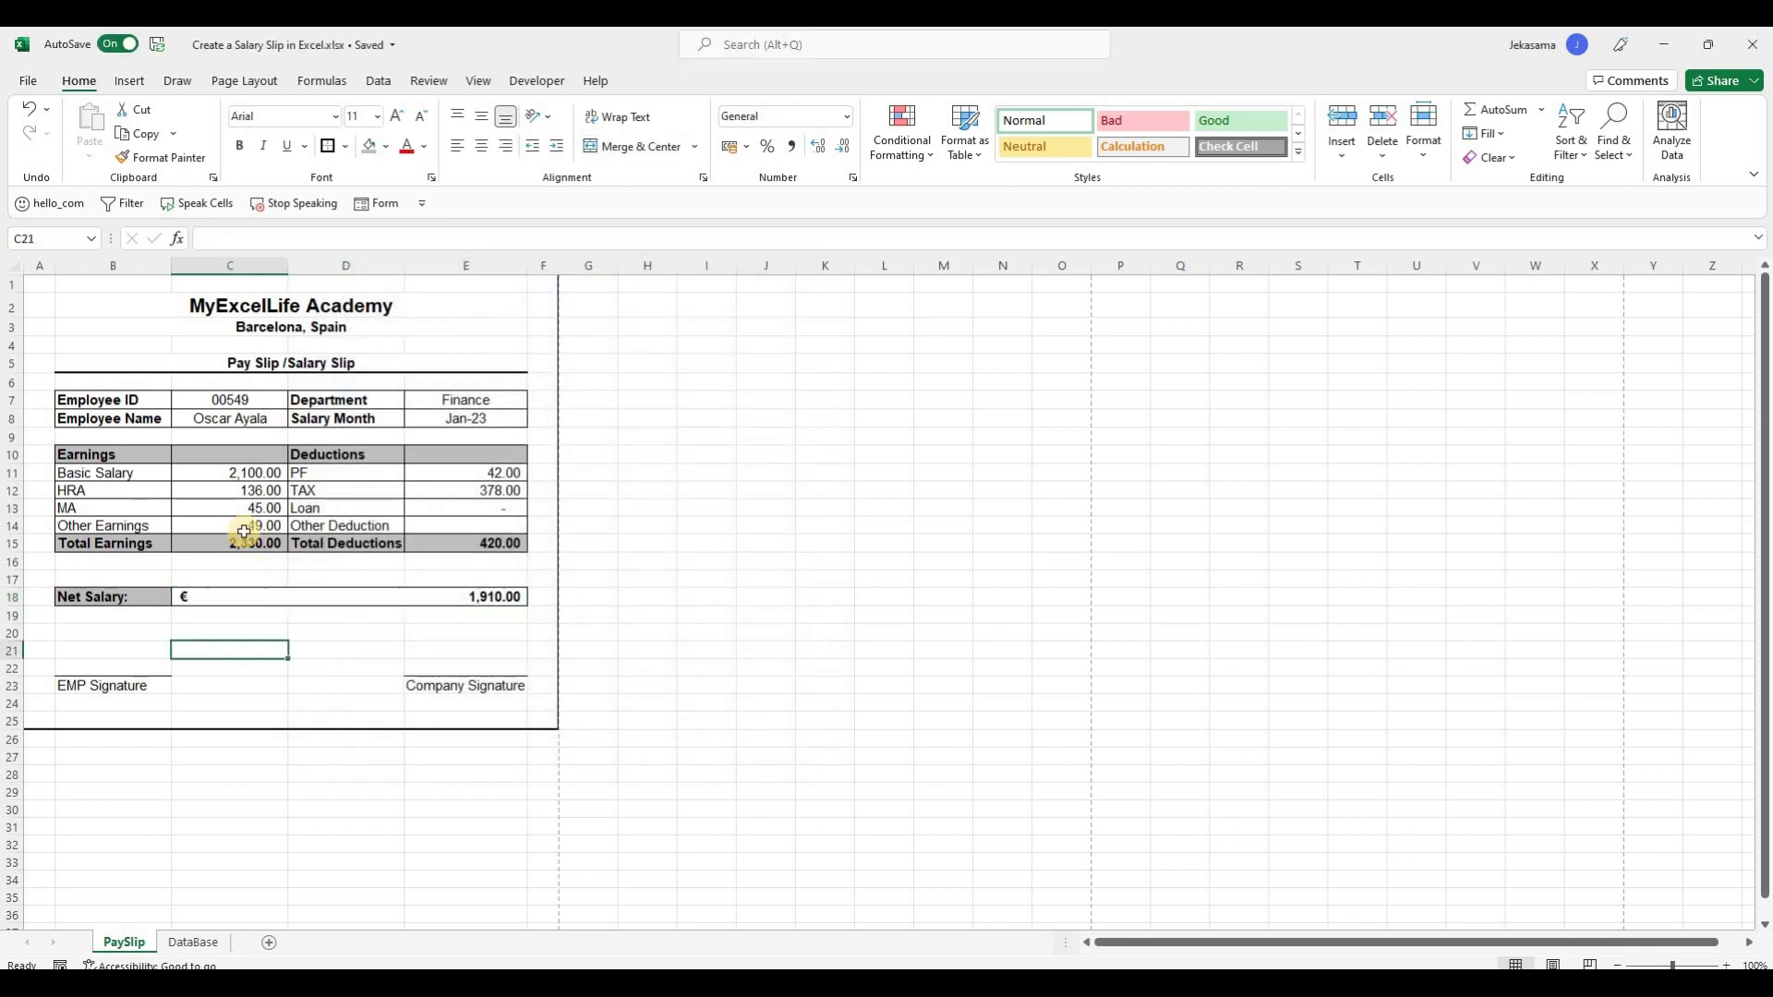
# Choose several different employee IDs from the C7 dropdown to check that the slip refills itself.
pyautogui.click(260, 401)
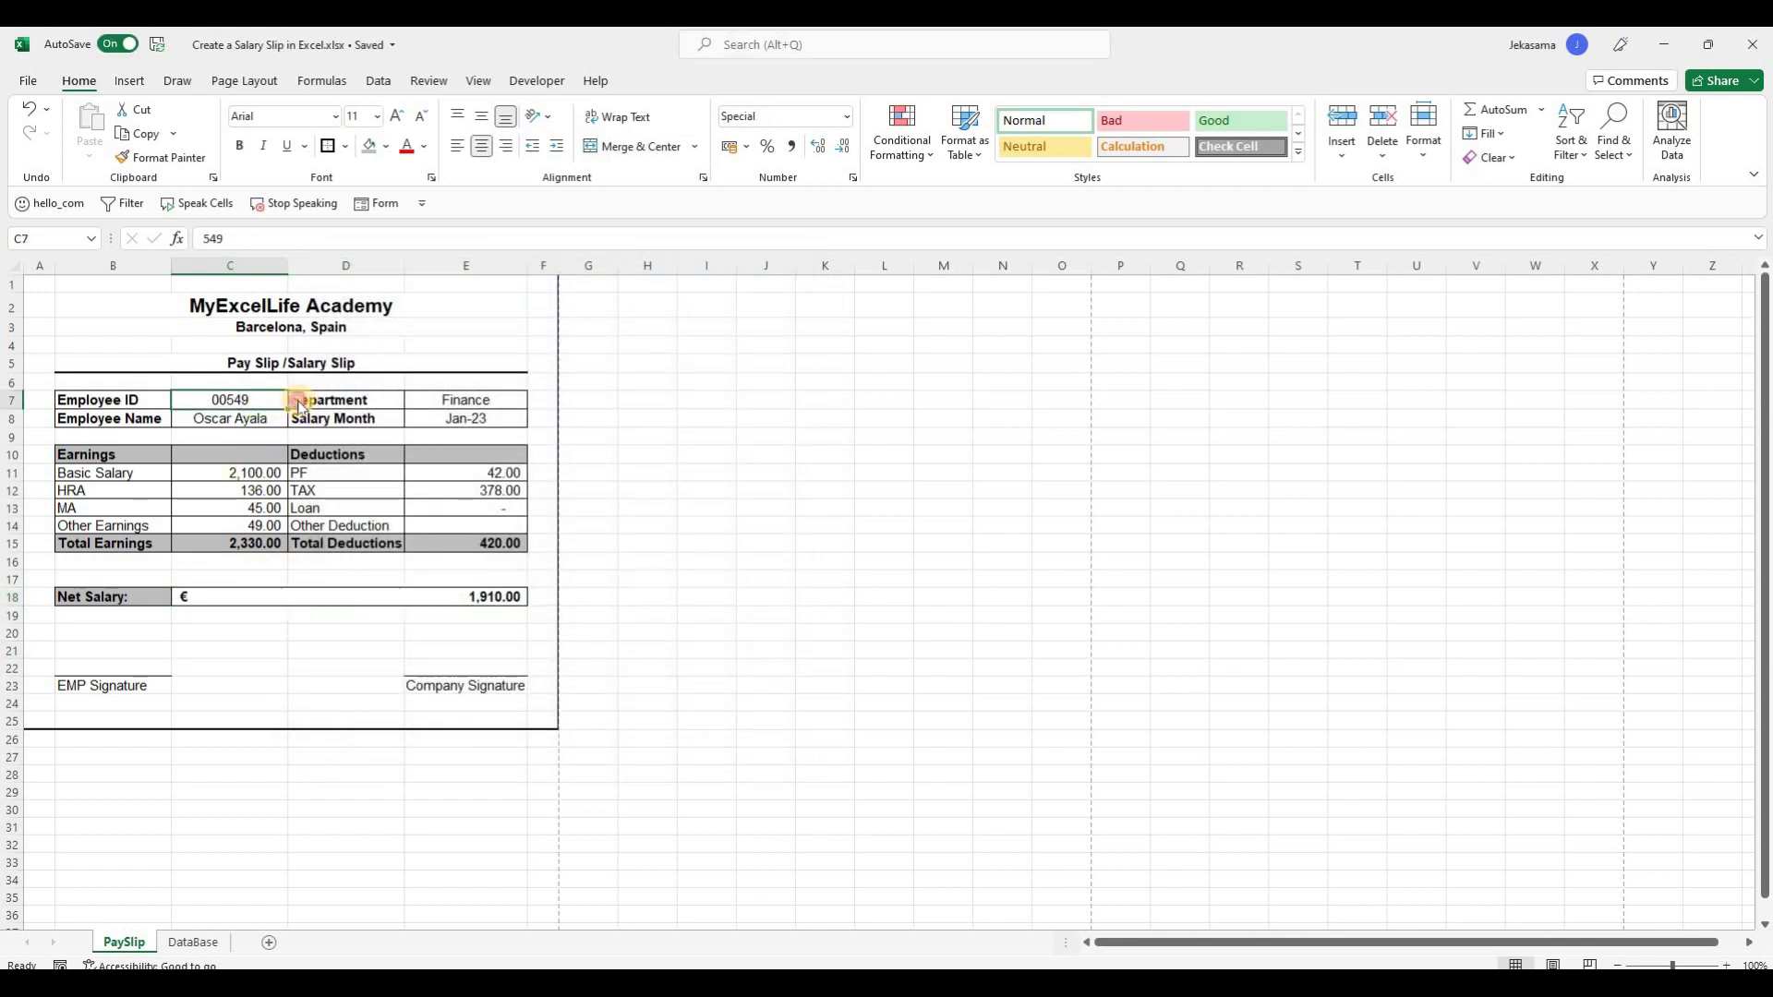
pyautogui.click(298, 403)
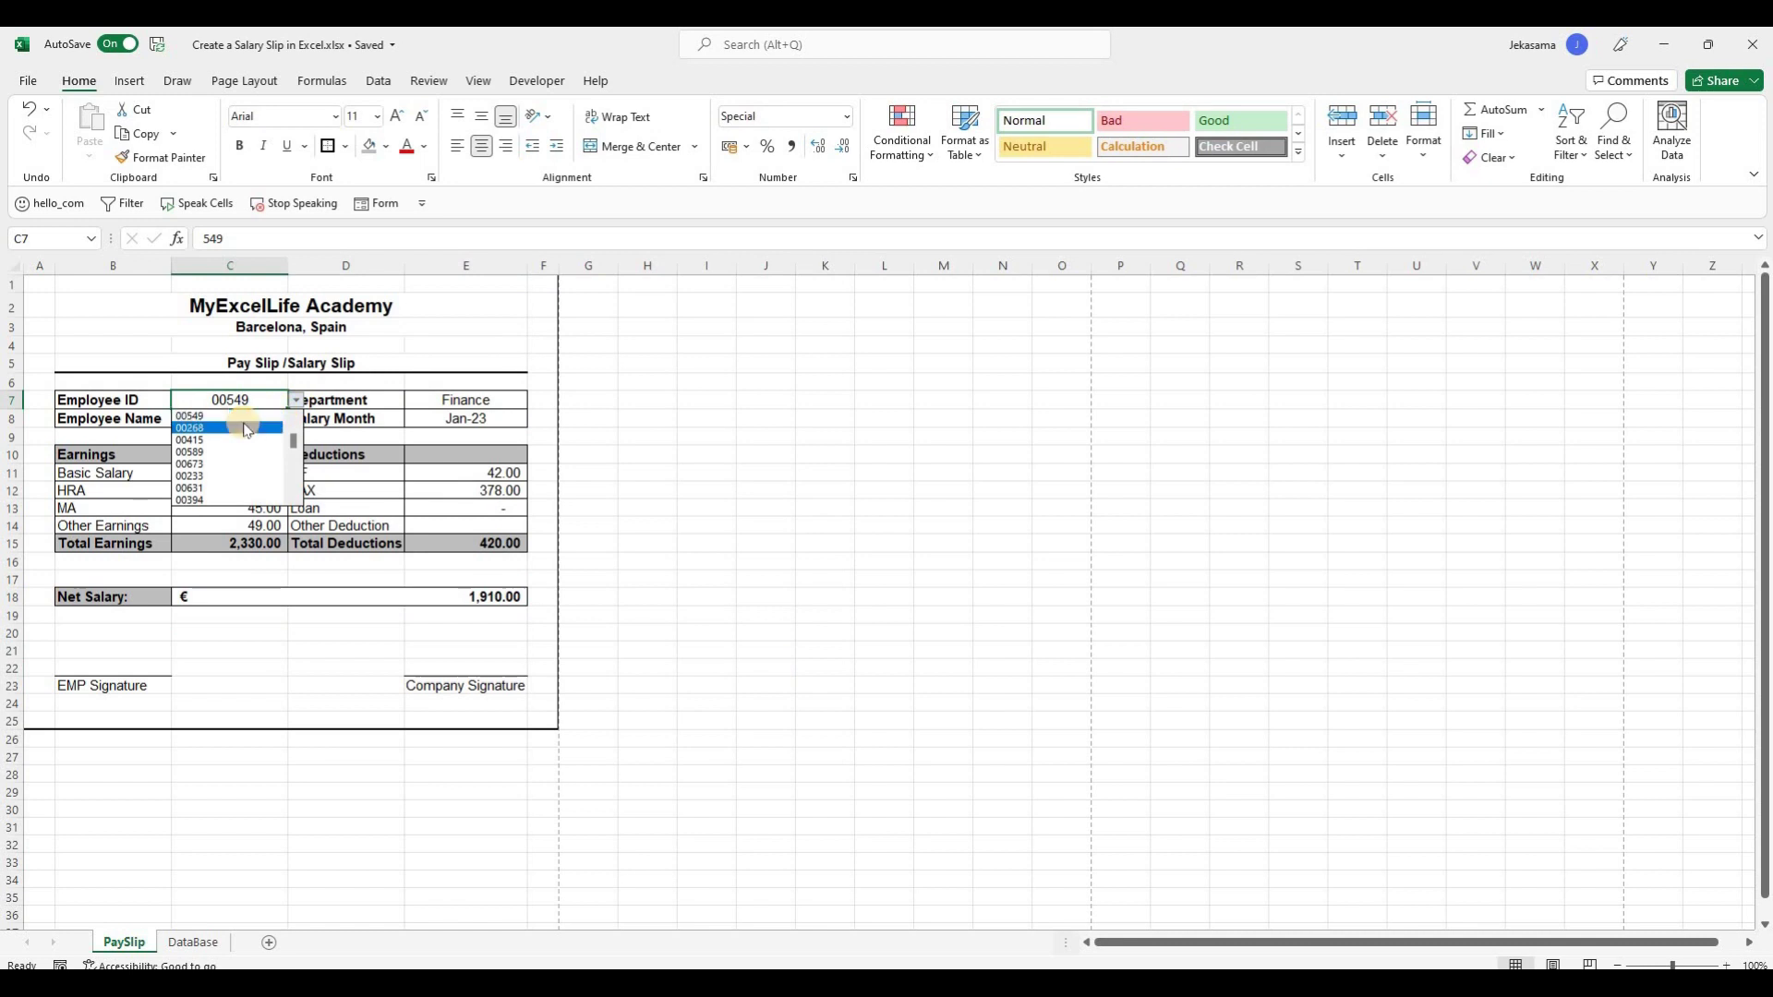
pyautogui.click(247, 429)
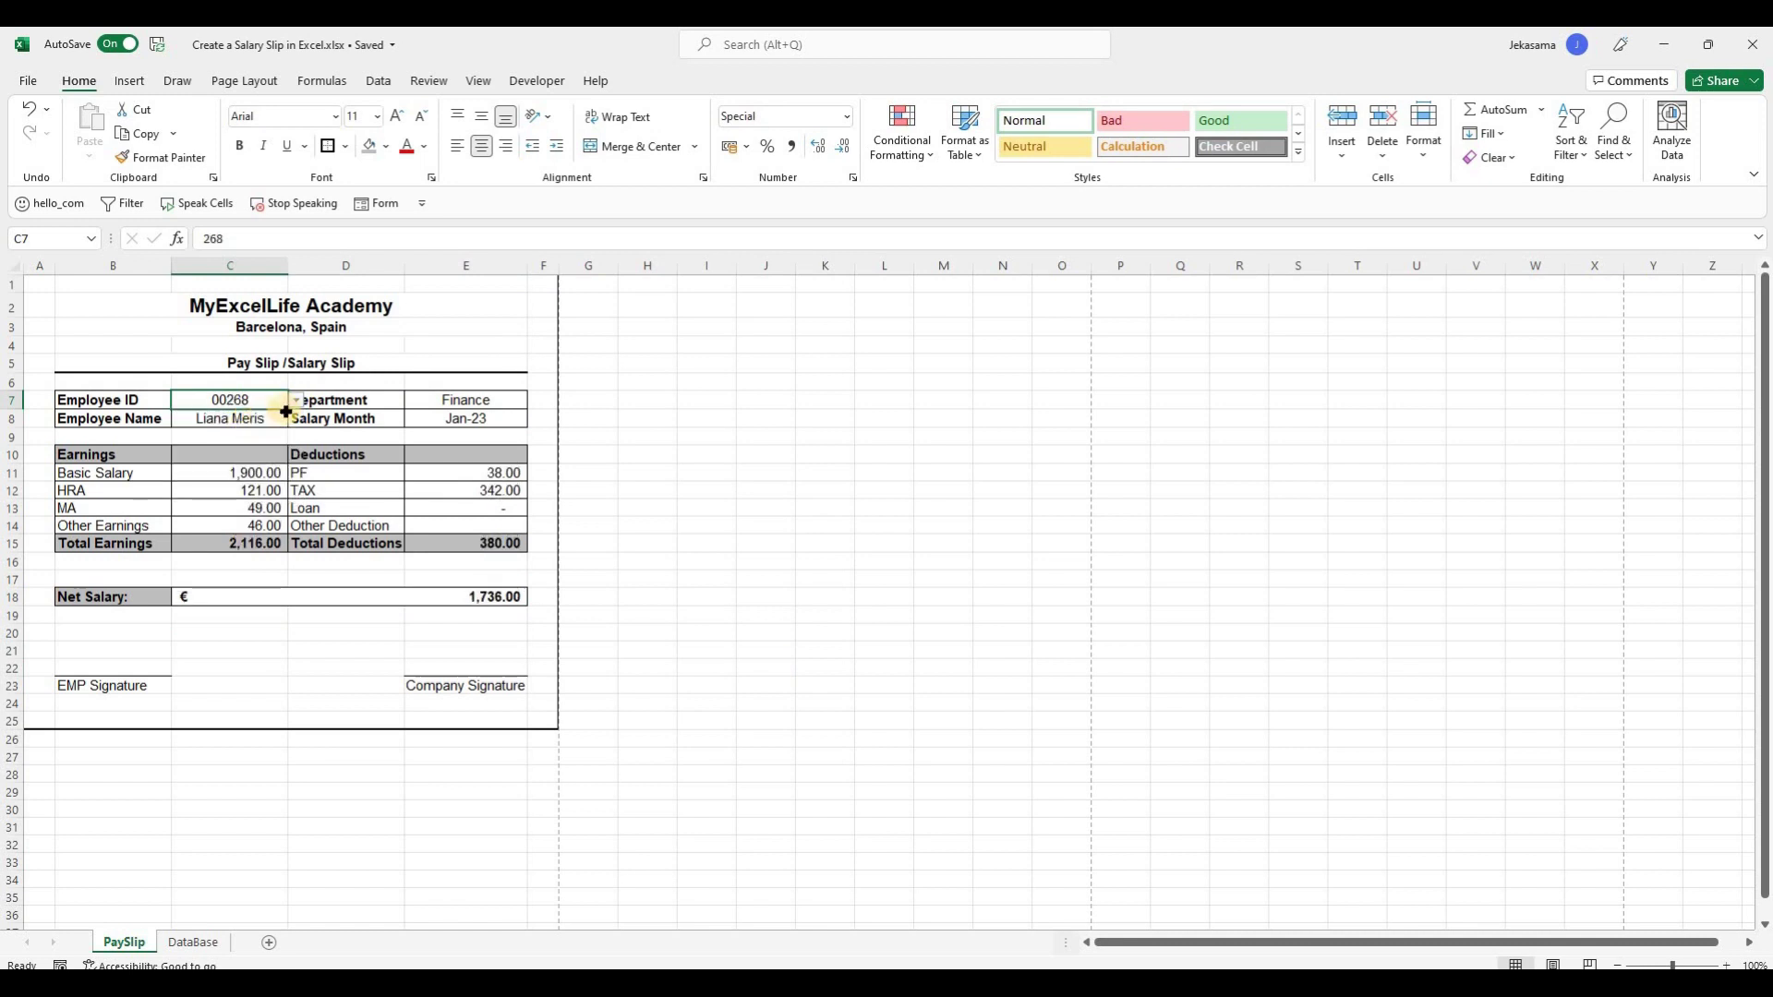
pyautogui.click(297, 403)
pyautogui.click(255, 428)
pyautogui.click(297, 402)
pyautogui.click(242, 441)
pyautogui.click(297, 402)
pyautogui.click(252, 448)
pyautogui.click(297, 403)
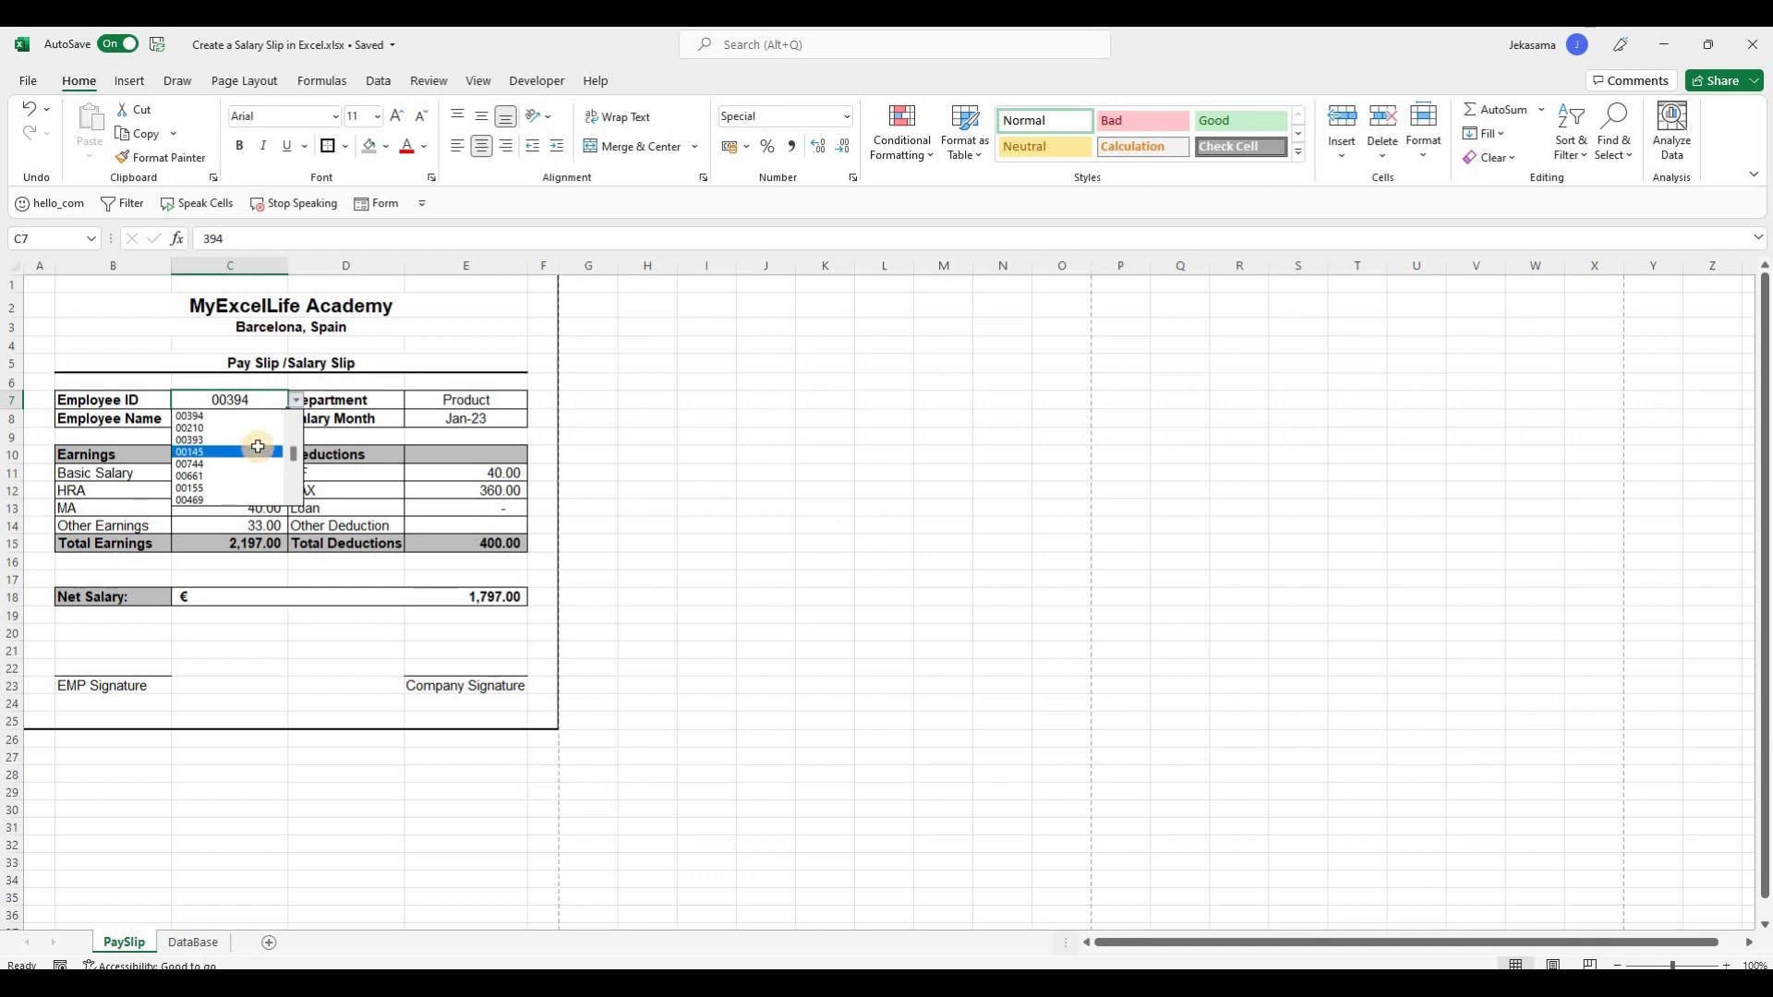
pyautogui.click(252, 448)
pyautogui.click(297, 402)
pyautogui.click(251, 452)
# Select employee 00616 and show the one-page slip in print preview, with Net Salary € 1,620.00.
pyautogui.click(297, 402)
pyautogui.click(266, 461)
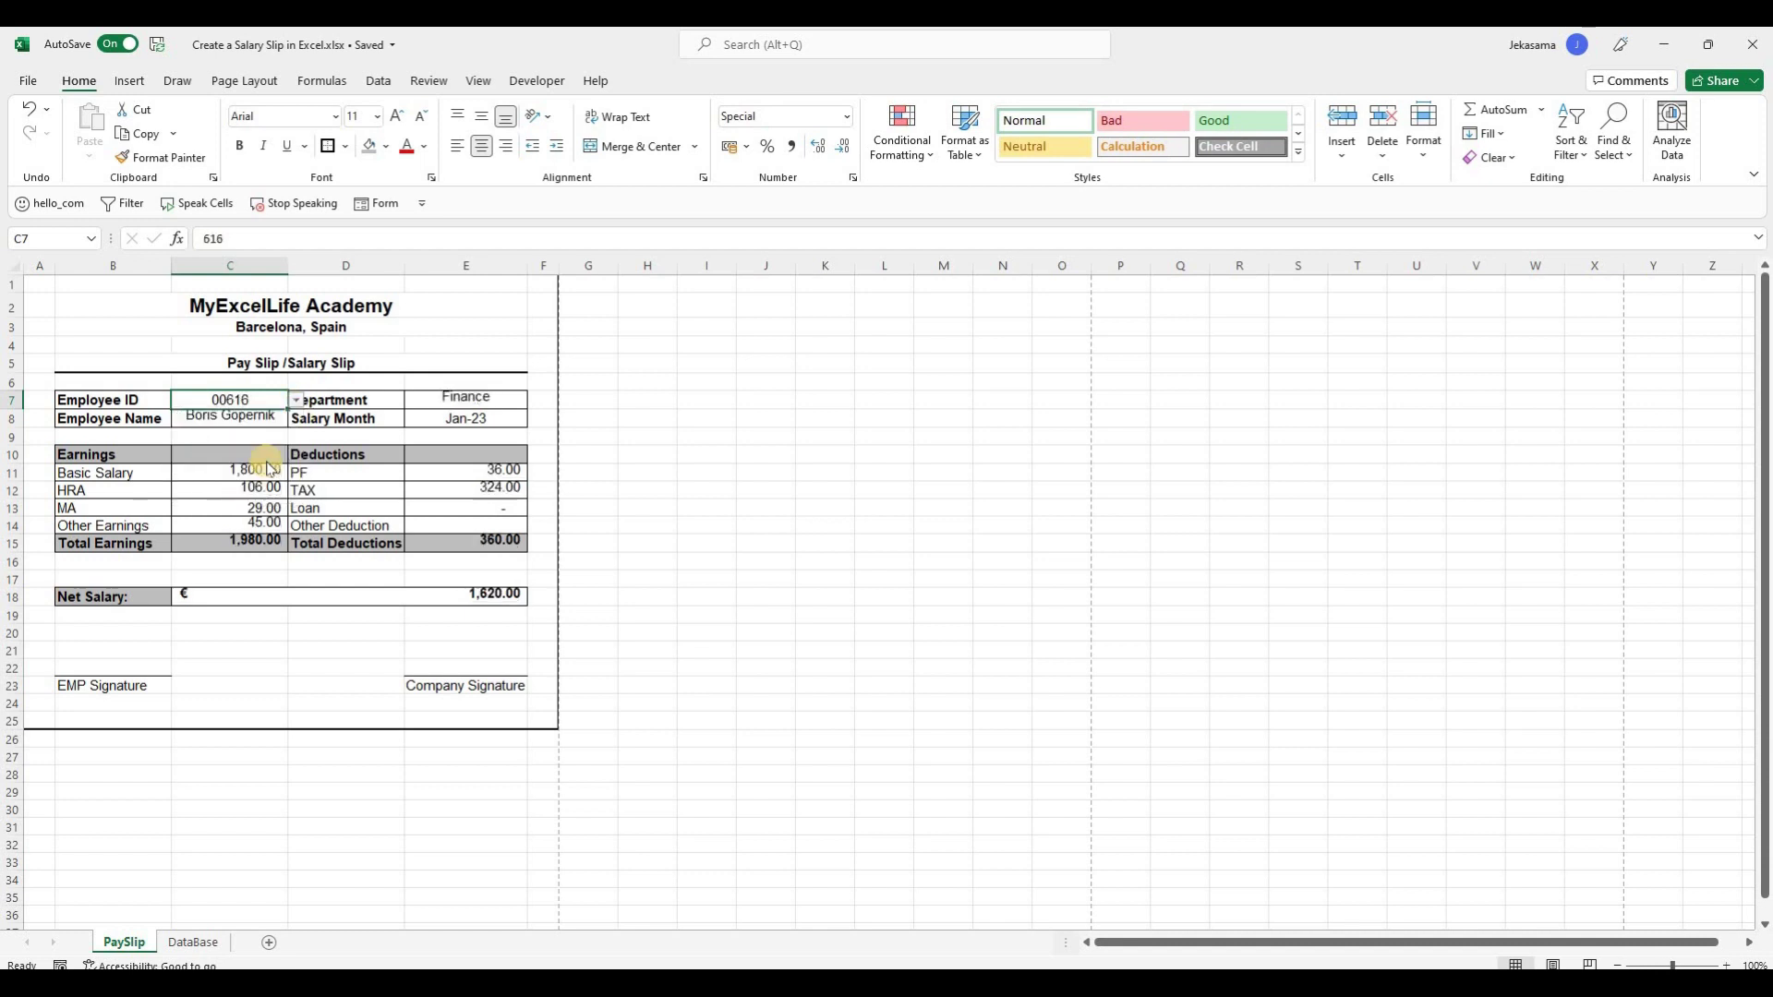
pyautogui.click(749, 468)
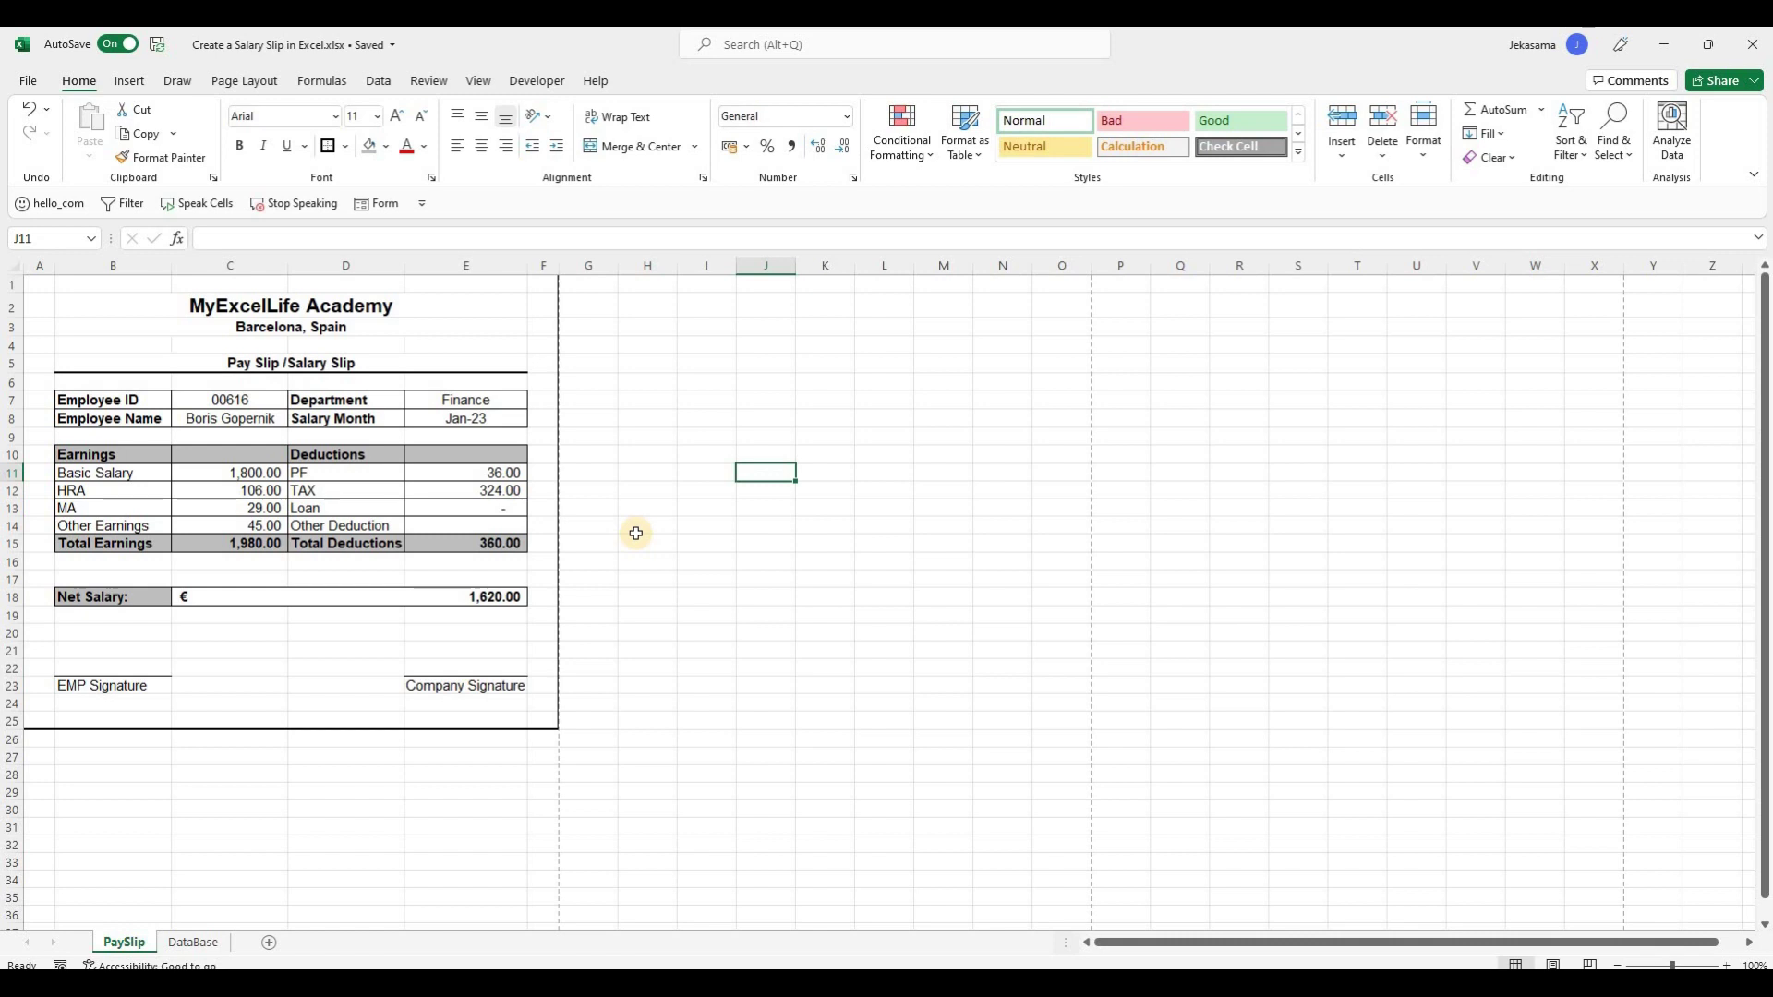
pyautogui.hotkey('ctrl', 'p')
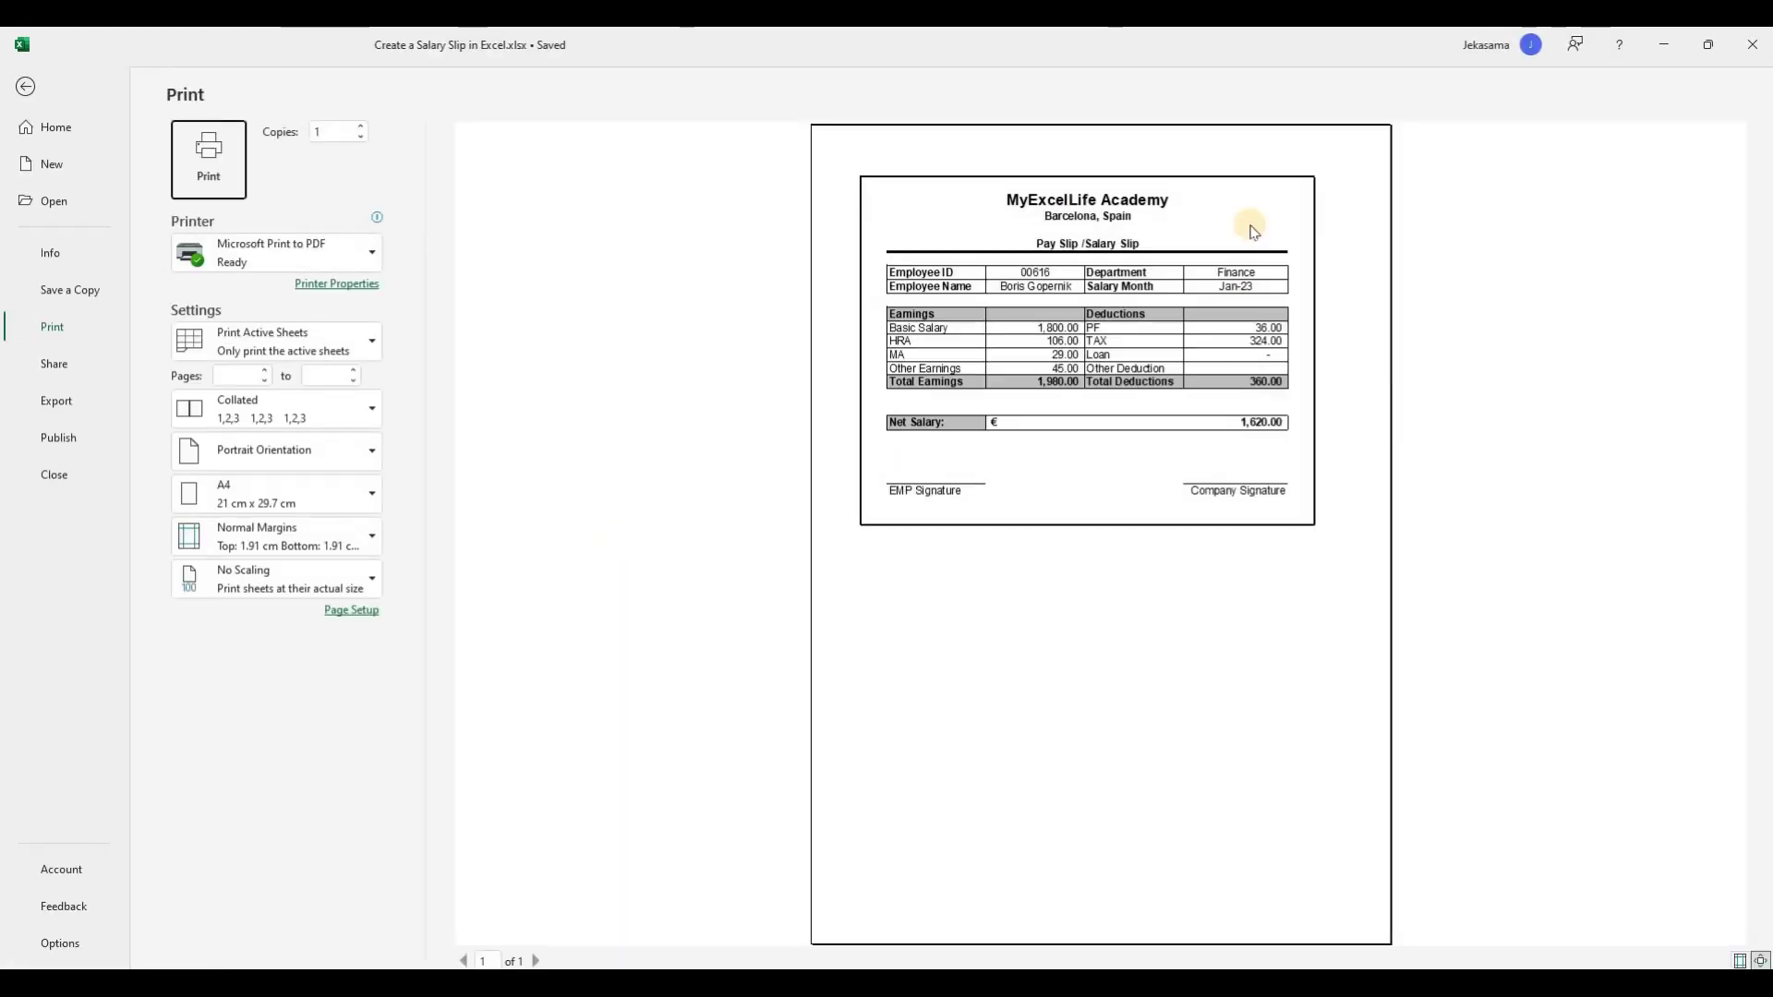